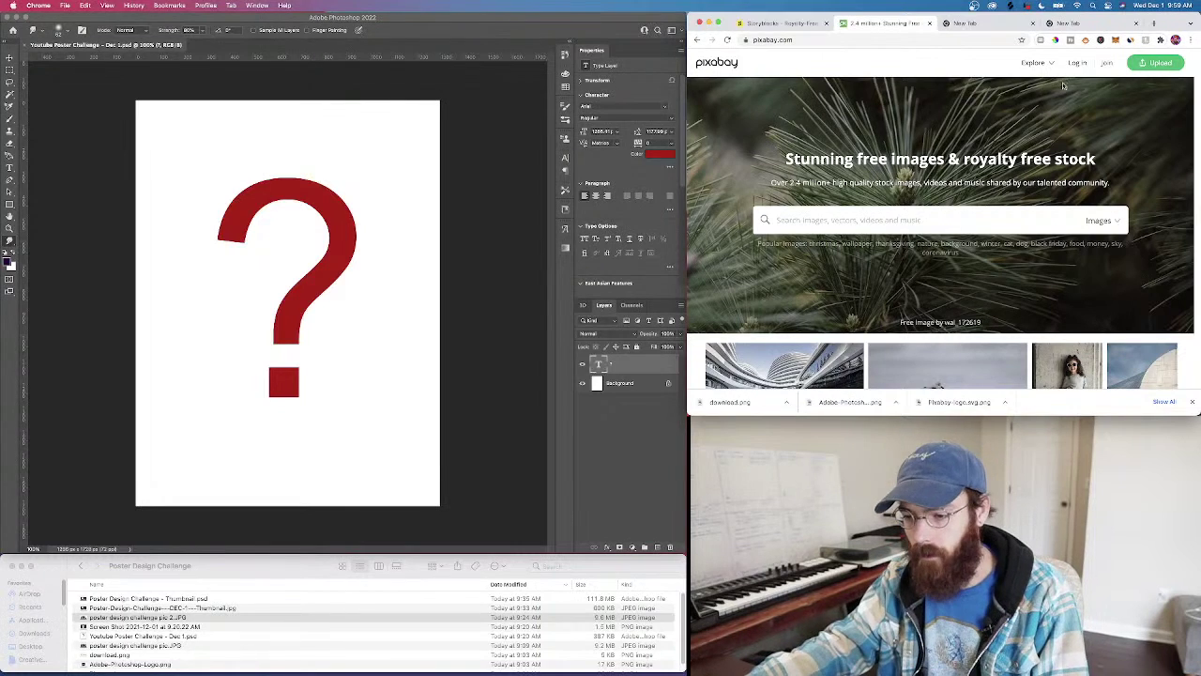
Browse the featured images on the Pixabay home page and open the photo of the leashed dog on a hillside
{"action": "left_click", "coordinate": [280, 357]}
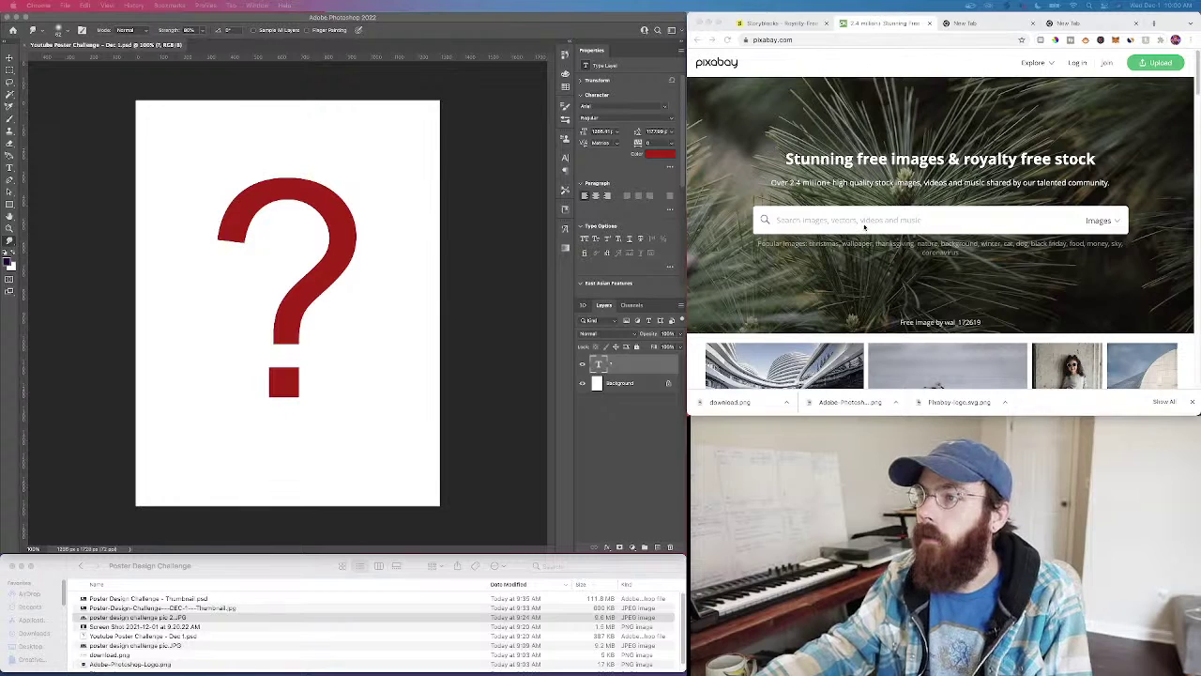
{"action": "scroll", "coordinate": [865, 225], "scroll_direction": "down", "scroll_amount": 3}
{"action": "scroll", "coordinate": [865, 225], "scroll_direction": "down", "scroll_amount": 2}
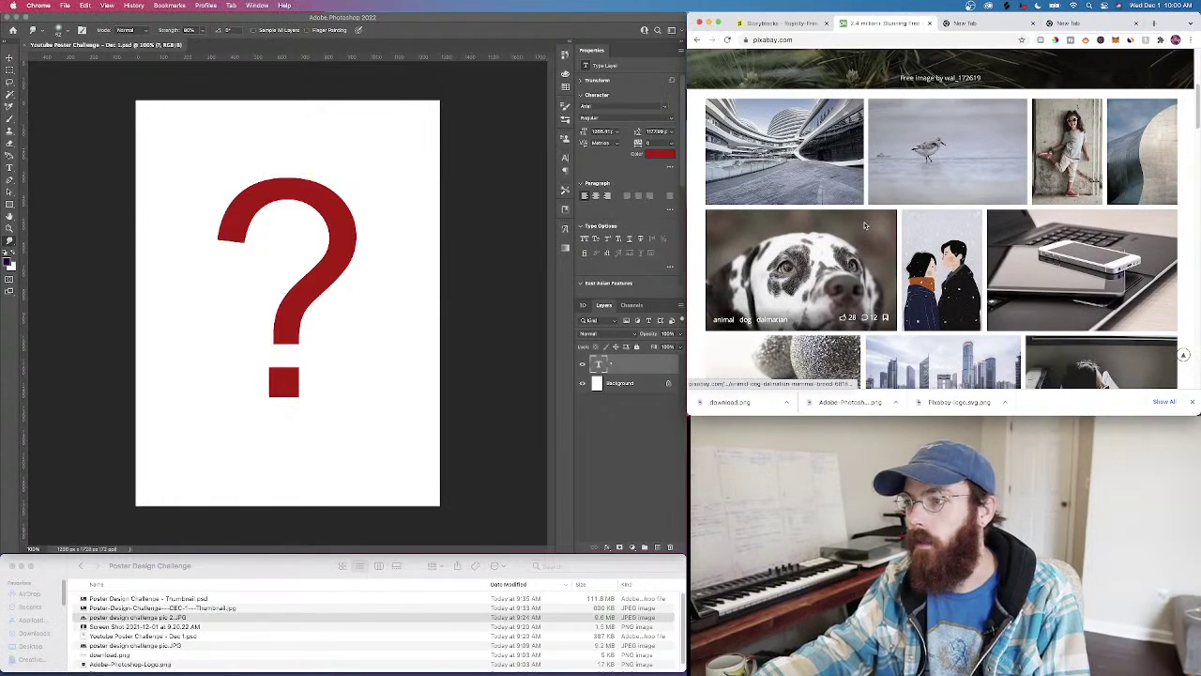
{"action": "scroll", "coordinate": [835, 250], "scroll_direction": "down", "scroll_amount": 2}
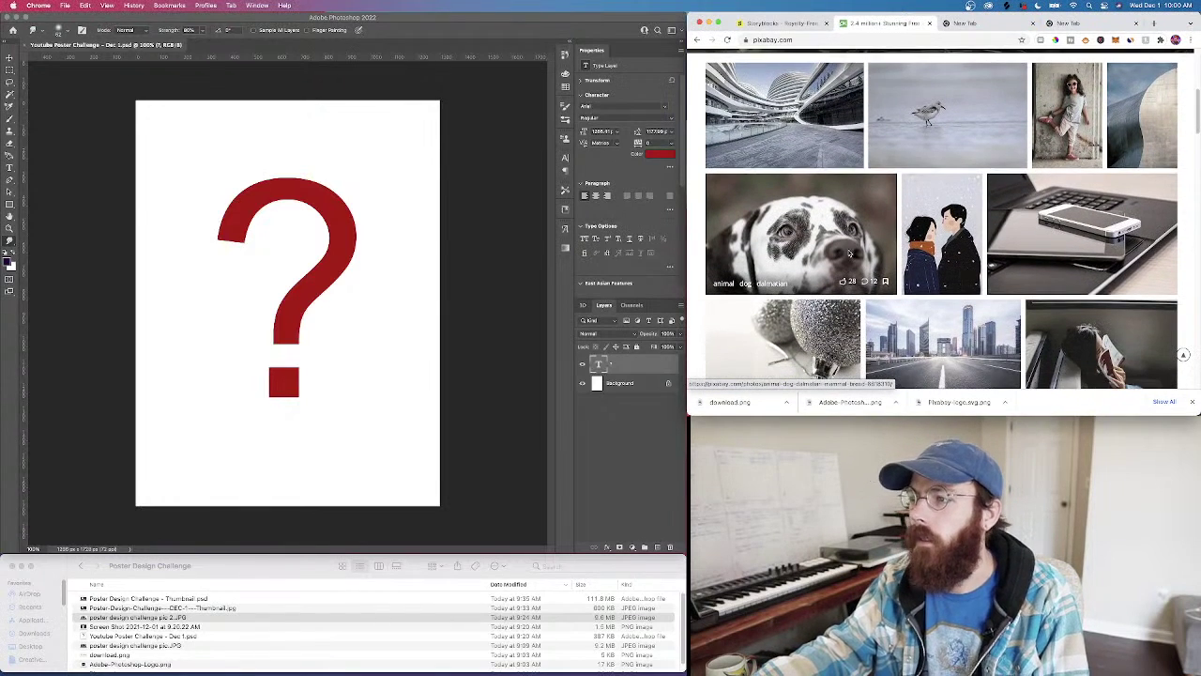
{"action": "scroll", "coordinate": [849, 254], "scroll_direction": "down", "scroll_amount": 3}
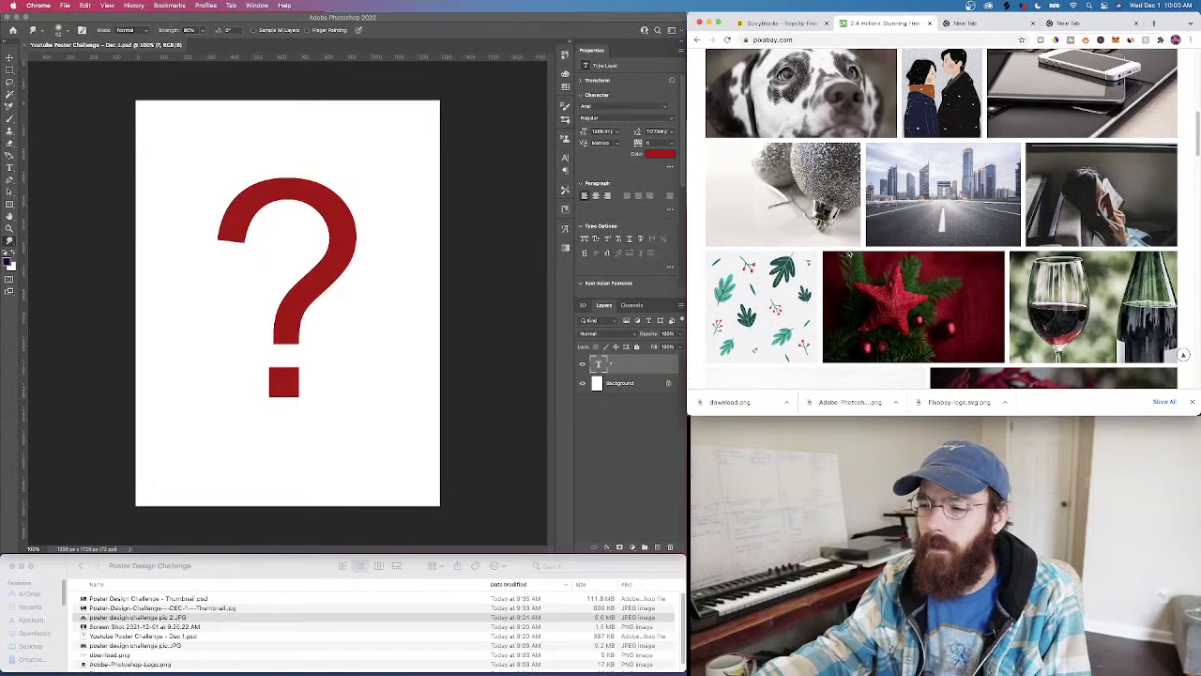
{"action": "scroll", "coordinate": [897, 184], "scroll_direction": "down", "scroll_amount": 10}
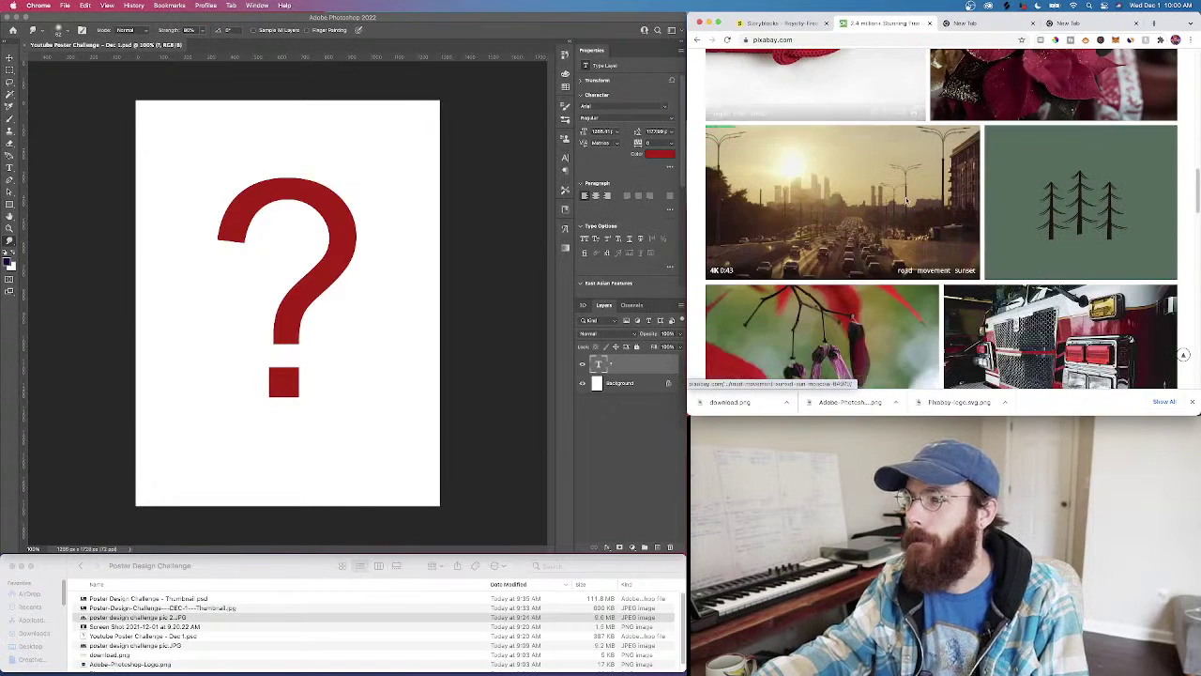
{"action": "scroll", "coordinate": [786, 373], "scroll_direction": "down", "scroll_amount": 10}
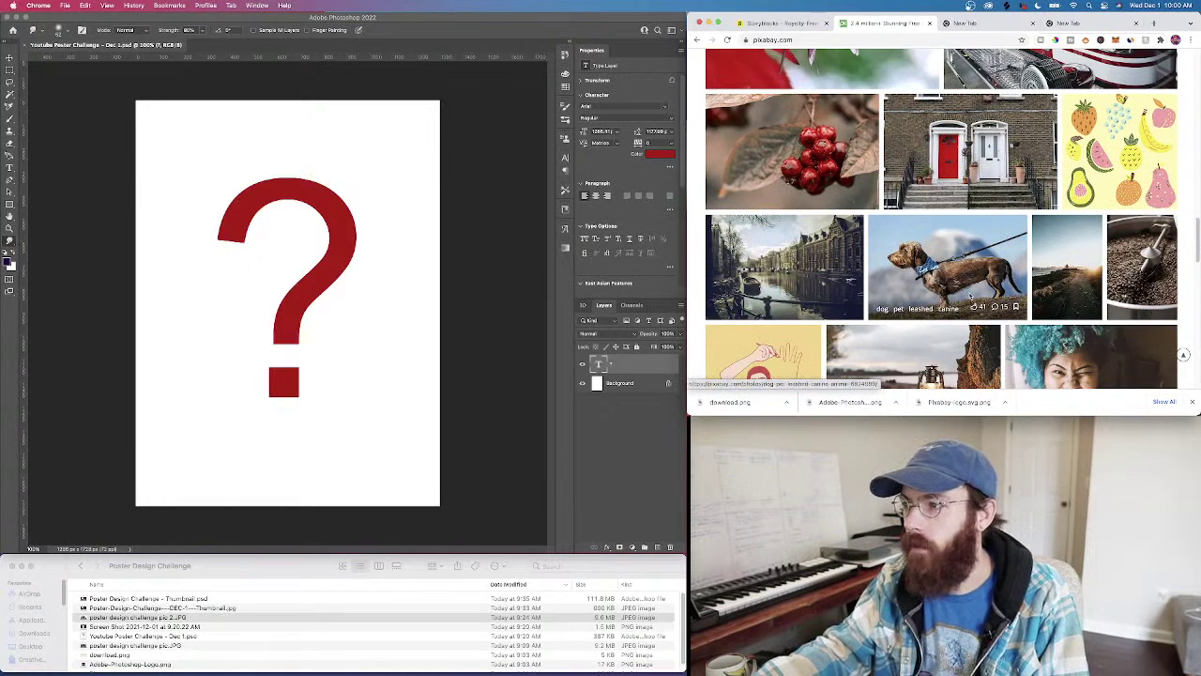
{"action": "left_click", "coordinate": [968, 267]}
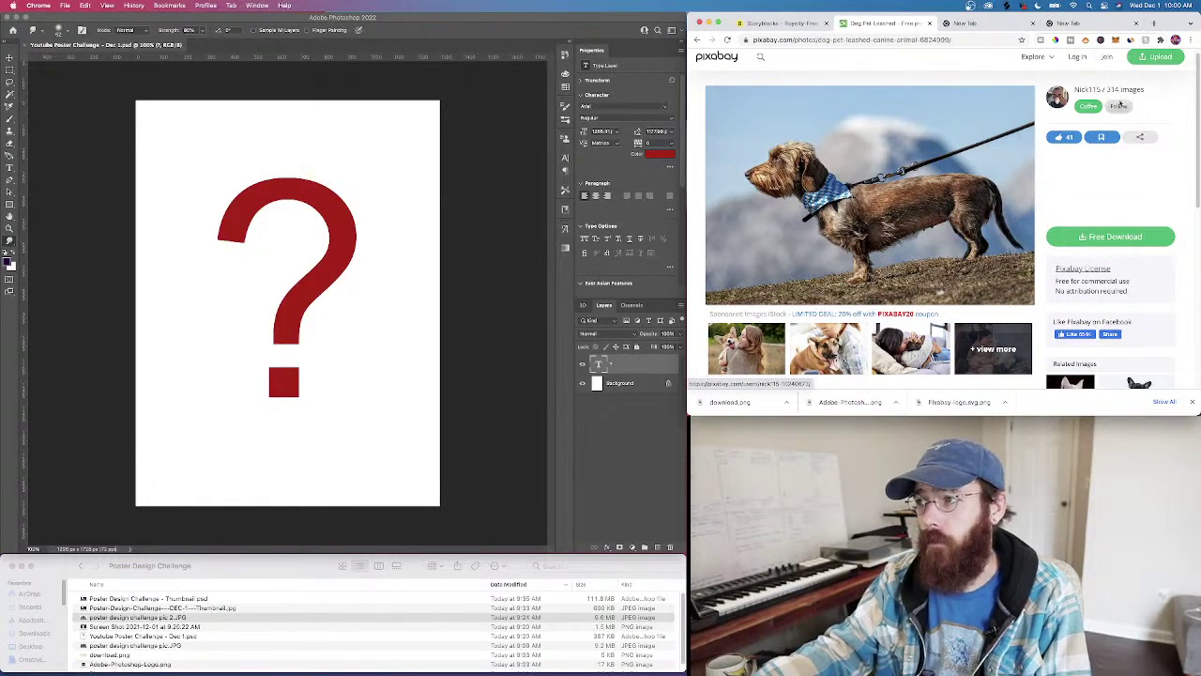
Request the full-resolution download of the leashed dog photo and join Pixabay with the Google account
{"action": "scroll", "coordinate": [1102, 169], "scroll_direction": "down", "scroll_amount": 1}
{"action": "scroll", "coordinate": [1108, 174], "scroll_direction": "down", "scroll_amount": 1}
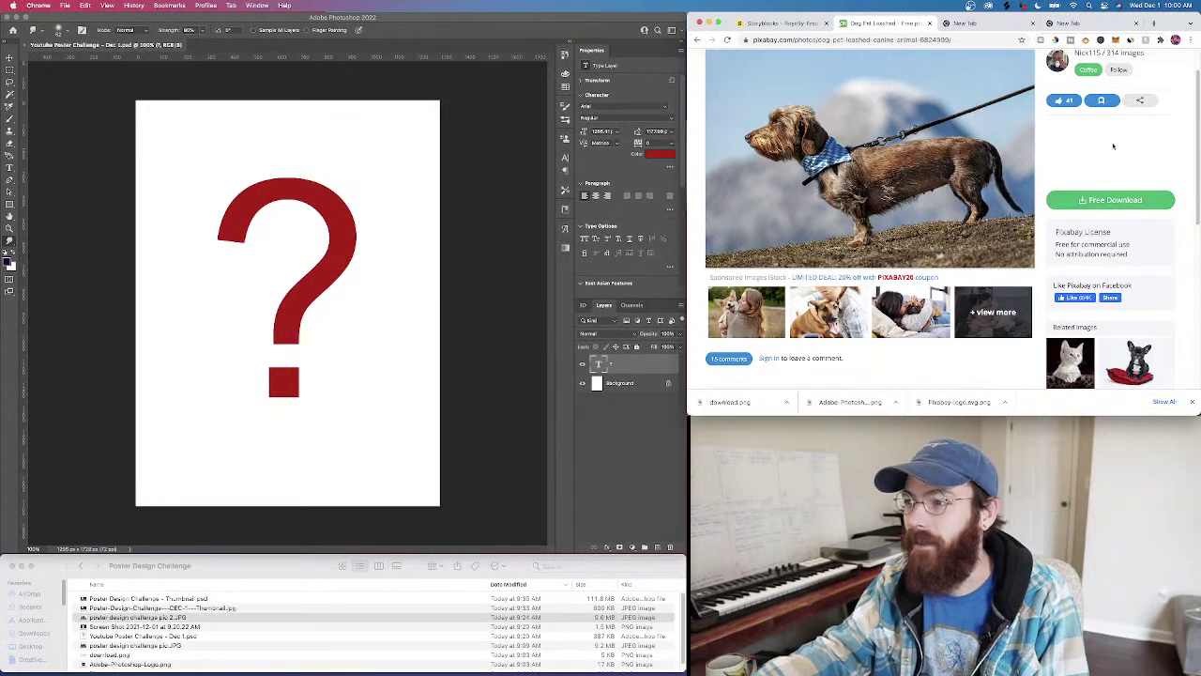
{"action": "scroll", "coordinate": [1006, 195], "scroll_direction": "down", "scroll_amount": 3}
{"action": "scroll", "coordinate": [996, 212], "scroll_direction": "up", "scroll_amount": 4}
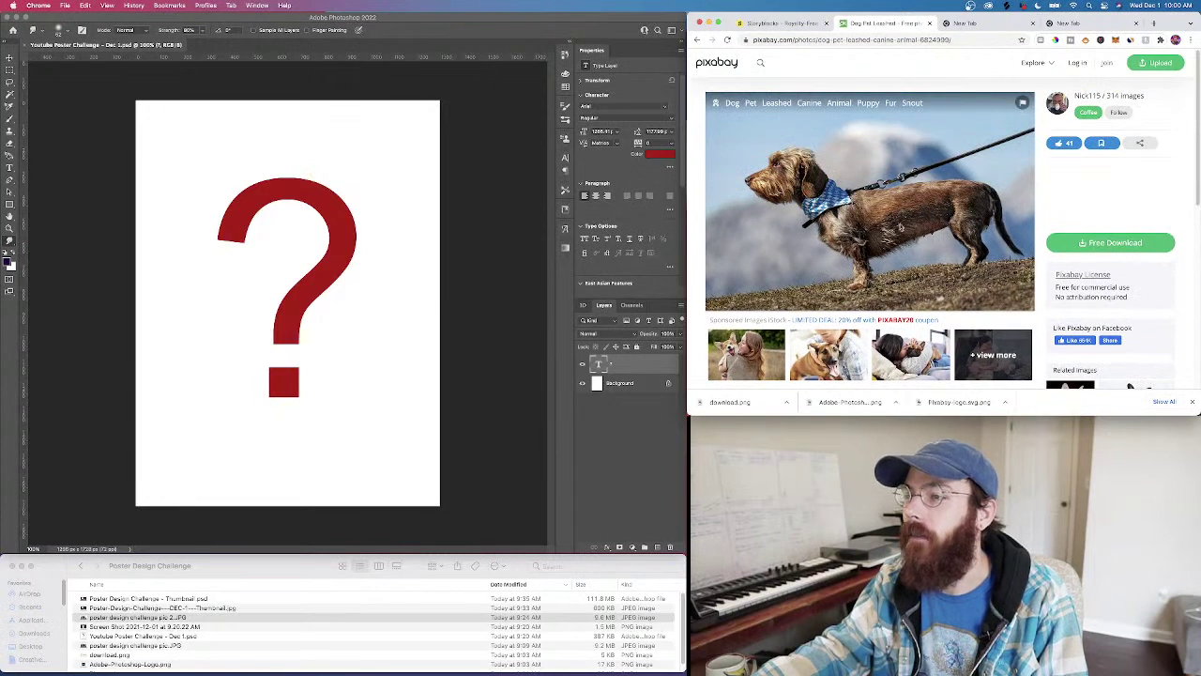
{"action": "left_click", "coordinate": [1096, 243]}
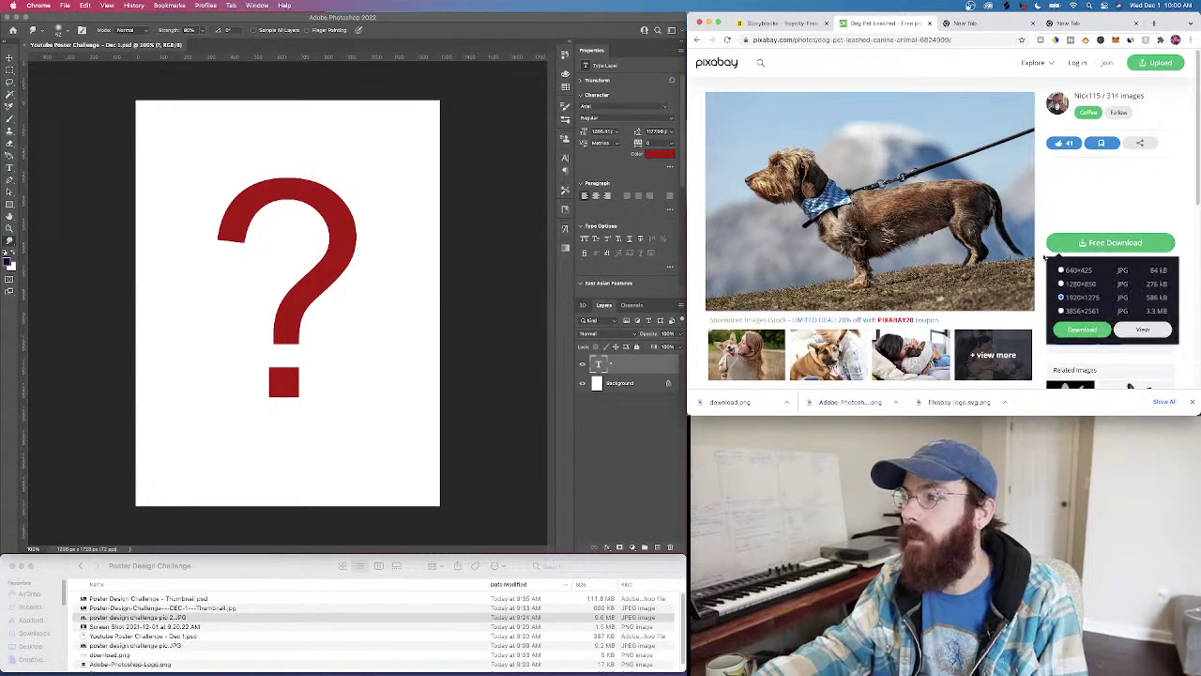
{"action": "left_click", "coordinate": [1088, 330]}
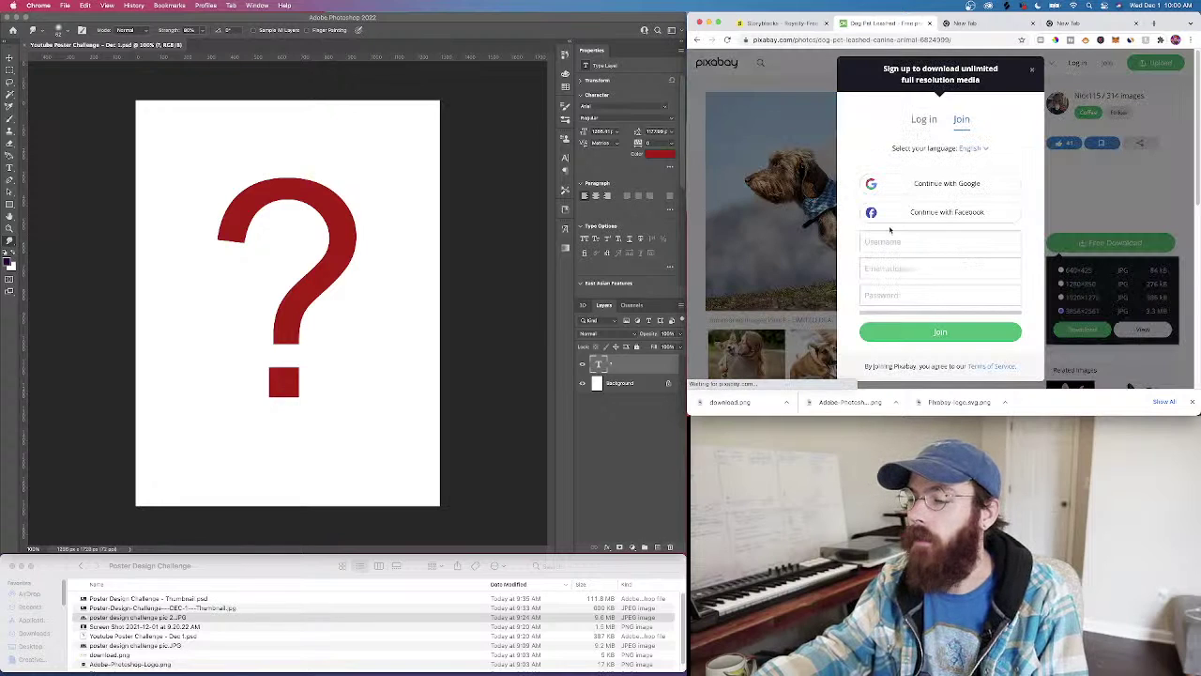
{"action": "left_click", "coordinate": [967, 183]}
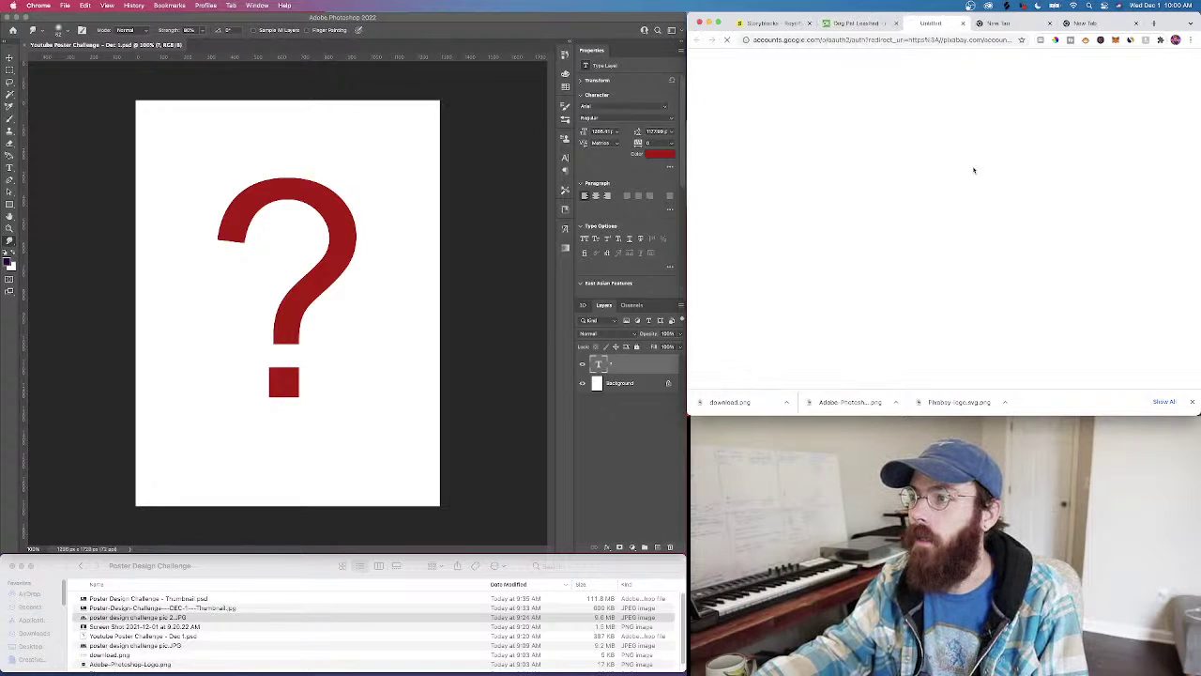
{"action": "left_click_drag", "start_coordinate": [937, 23], "coordinate": [938, 1]}
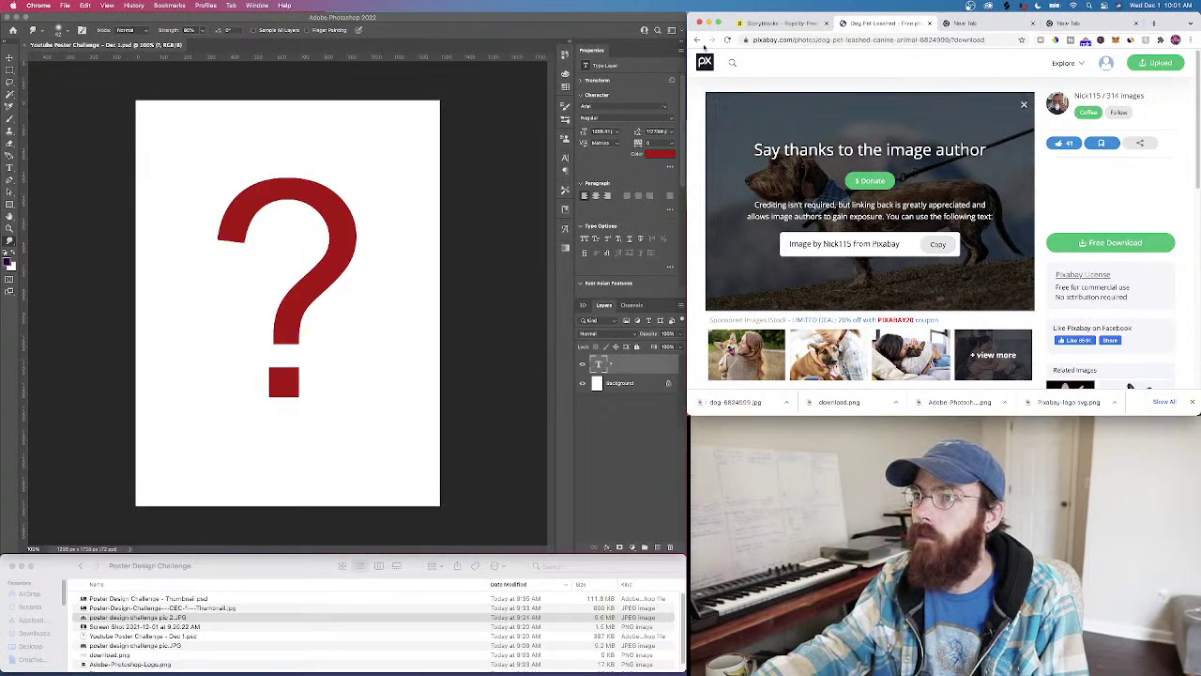
Post the comment "thanks!" on the dog photo and return to the Pixabay home page
{"action": "scroll", "coordinate": [870, 225], "scroll_direction": "down", "scroll_amount": 5}
{"action": "scroll", "coordinate": [783, 239], "scroll_direction": "up", "scroll_amount": 5}
{"action": "scroll", "coordinate": [782, 238], "scroll_direction": "down", "scroll_amount": 4}
{"action": "left_click", "coordinate": [782, 238]}
{"action": "type", "text": "Thanks!"}
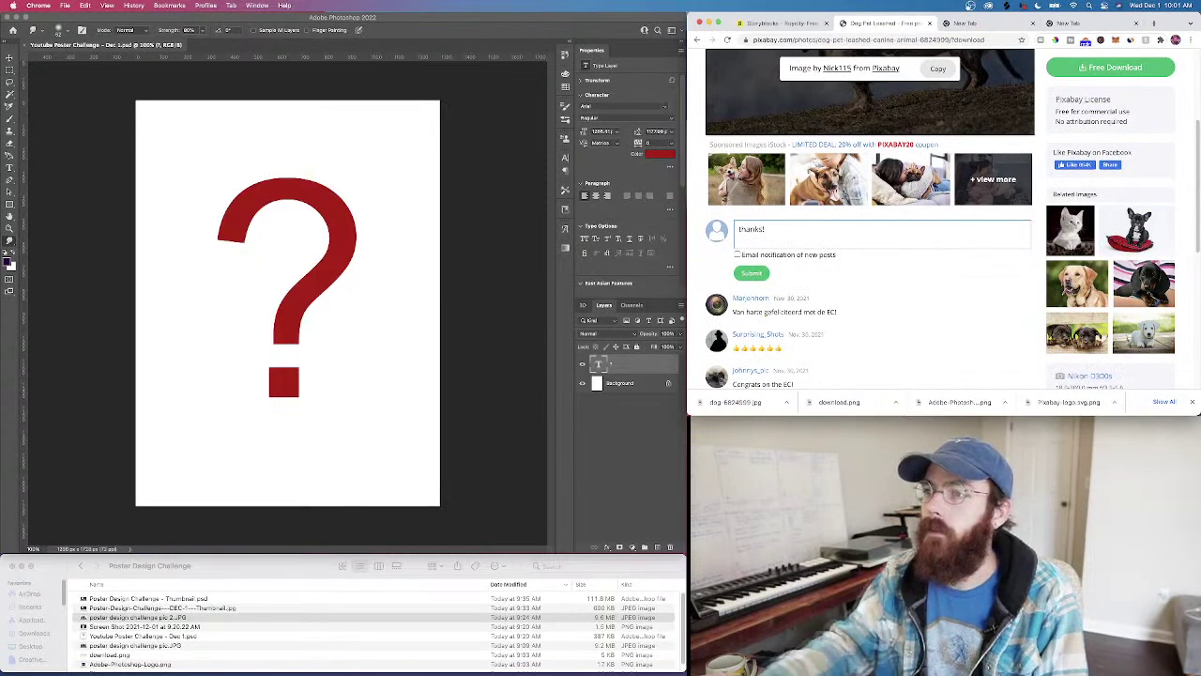
{"action": "left_click", "coordinate": [751, 272]}
{"action": "scroll", "coordinate": [886, 311], "scroll_direction": "up", "scroll_amount": 3}
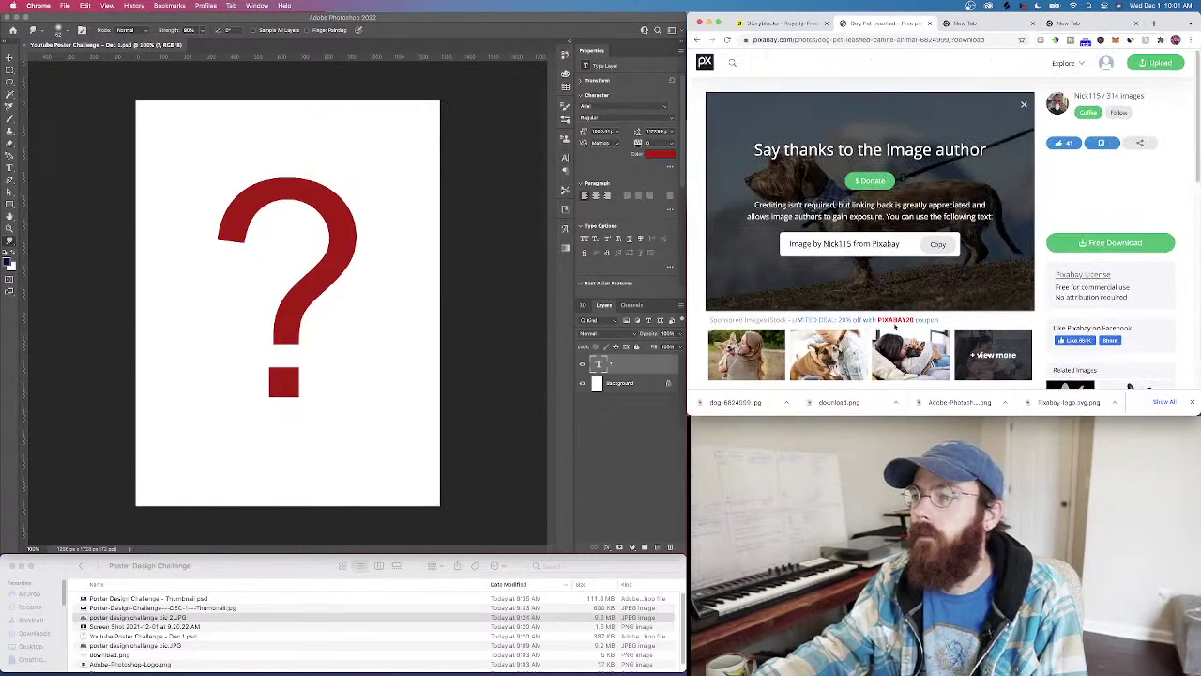
{"action": "left_click", "coordinate": [709, 65]}
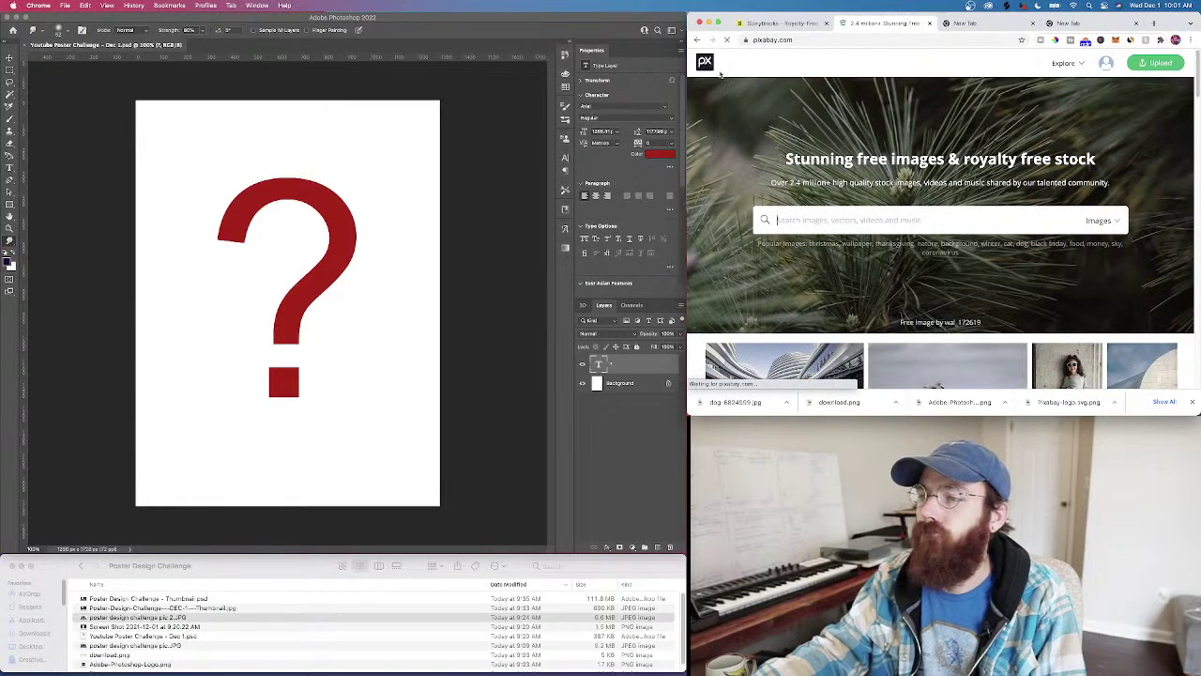
Place the downloaded dog-6824999.jpg on the Photoshop poster and delete the question mark text layer
{"action": "key", "text": "super+Tab"}
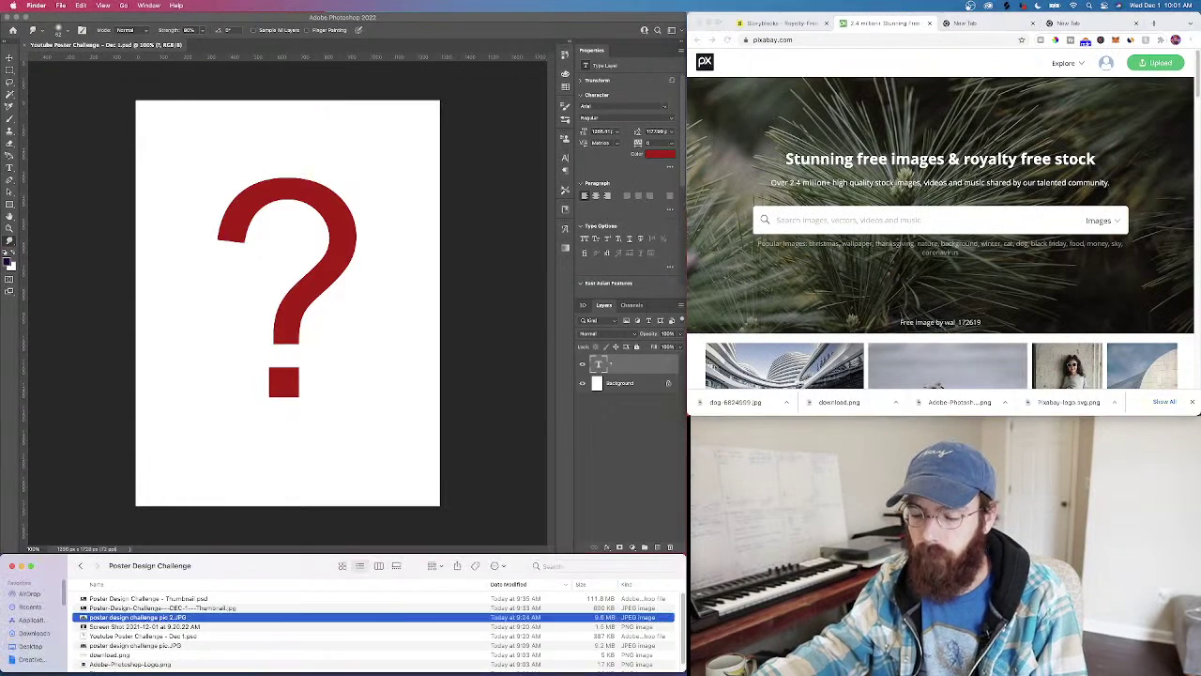
{"action": "left_click", "coordinate": [111, 609]}
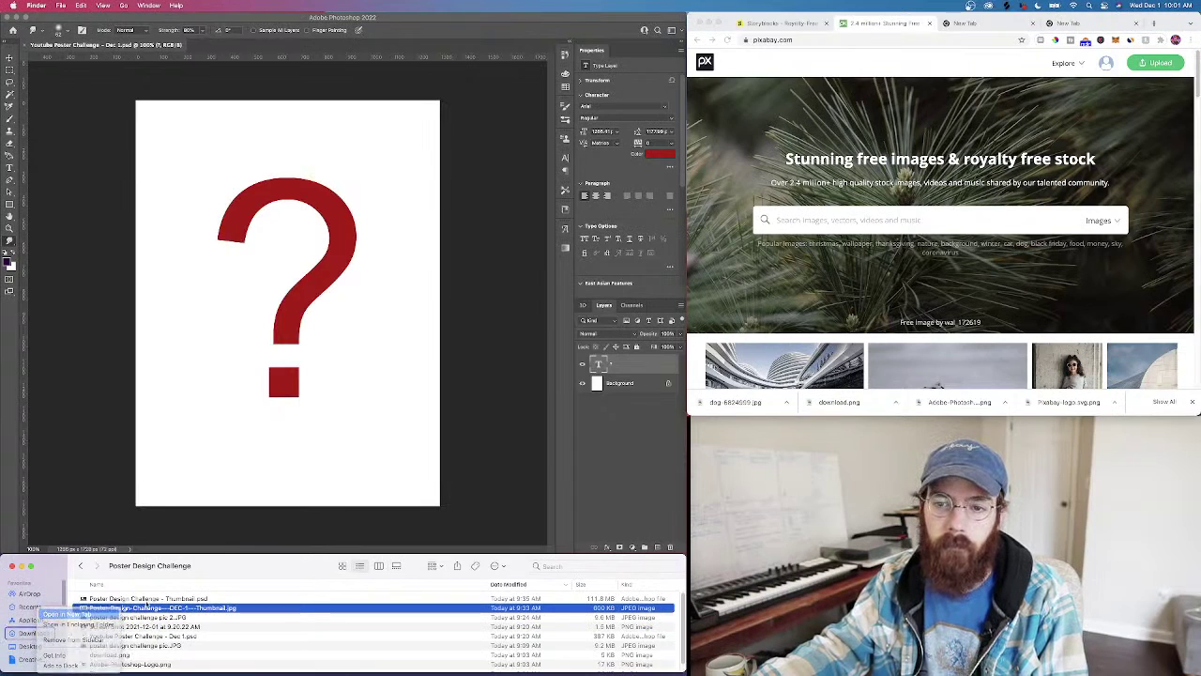
{"action": "left_click", "coordinate": [33, 634]}
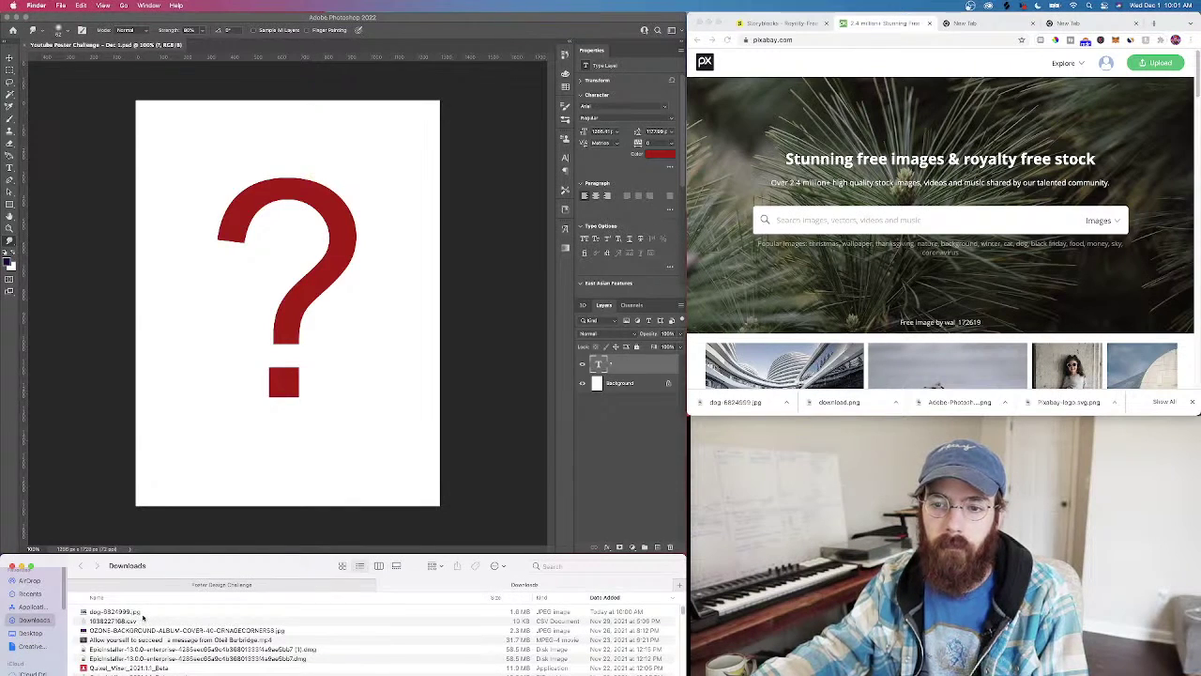
{"action": "left_click", "coordinate": [144, 612]}
{"action": "left_click_drag", "start_coordinate": [143, 612], "coordinate": [272, 313]}
{"action": "key", "text": "Return"}
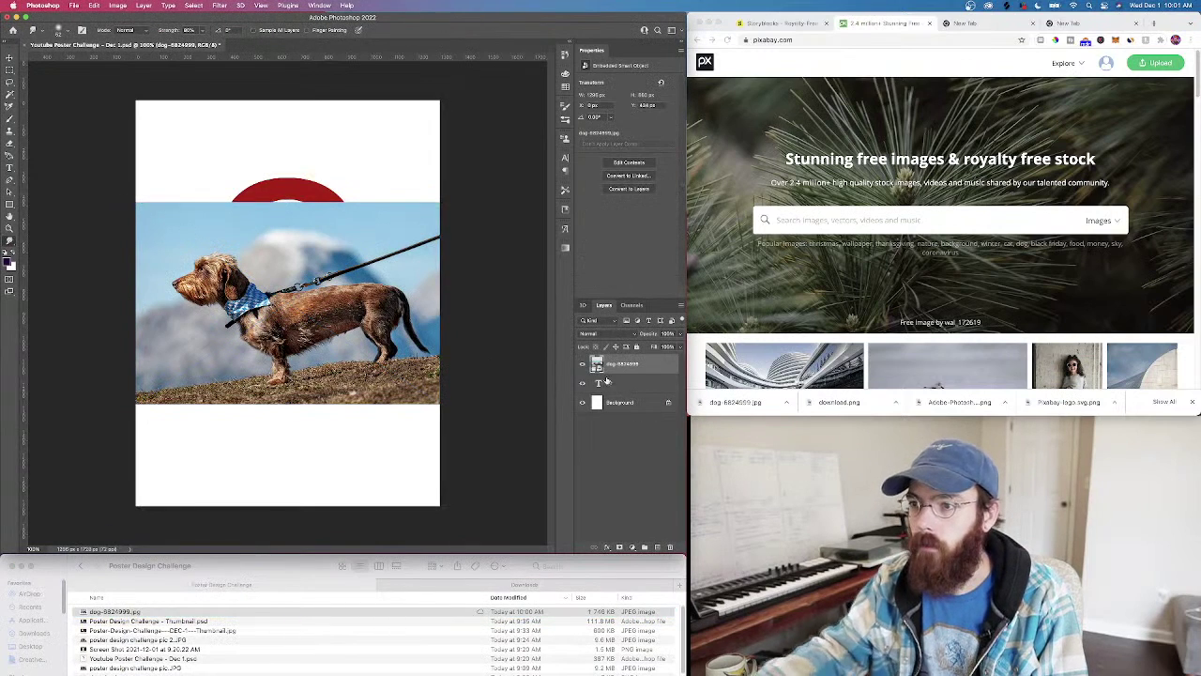
{"action": "left_click", "coordinate": [622, 382]}
{"action": "key", "text": "BackSpace"}
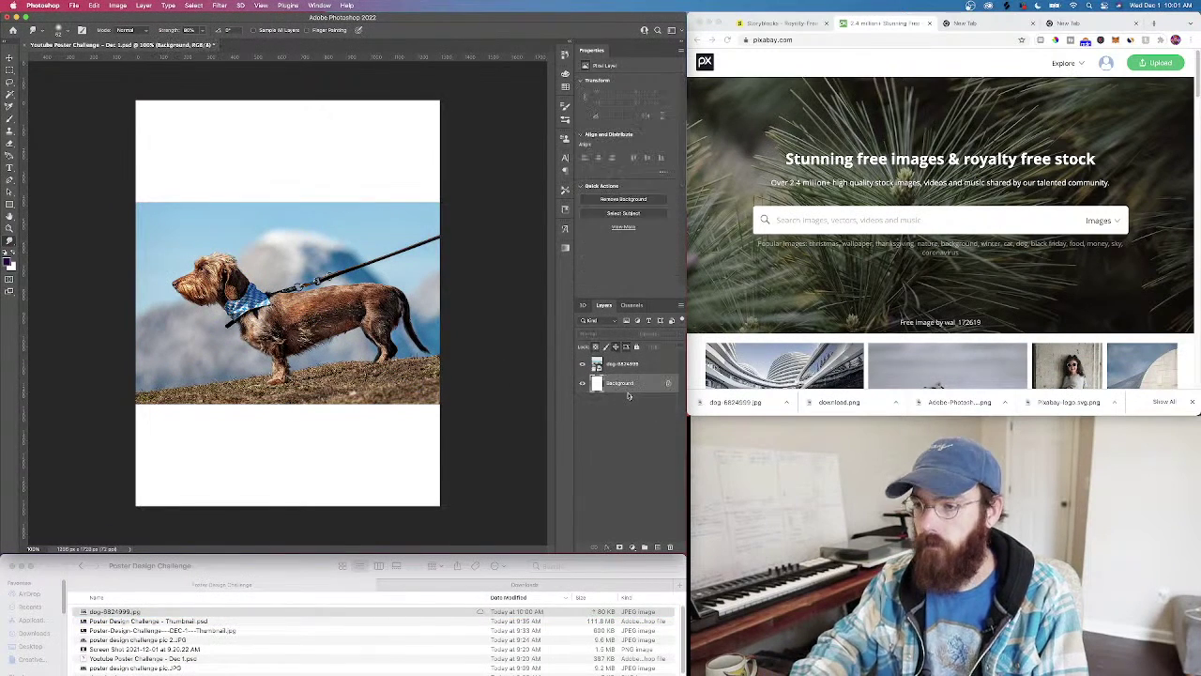
Select the dog as the subject of its photo layer and hide the surroundings with a layer mask
{"action": "left_click", "coordinate": [612, 369]}
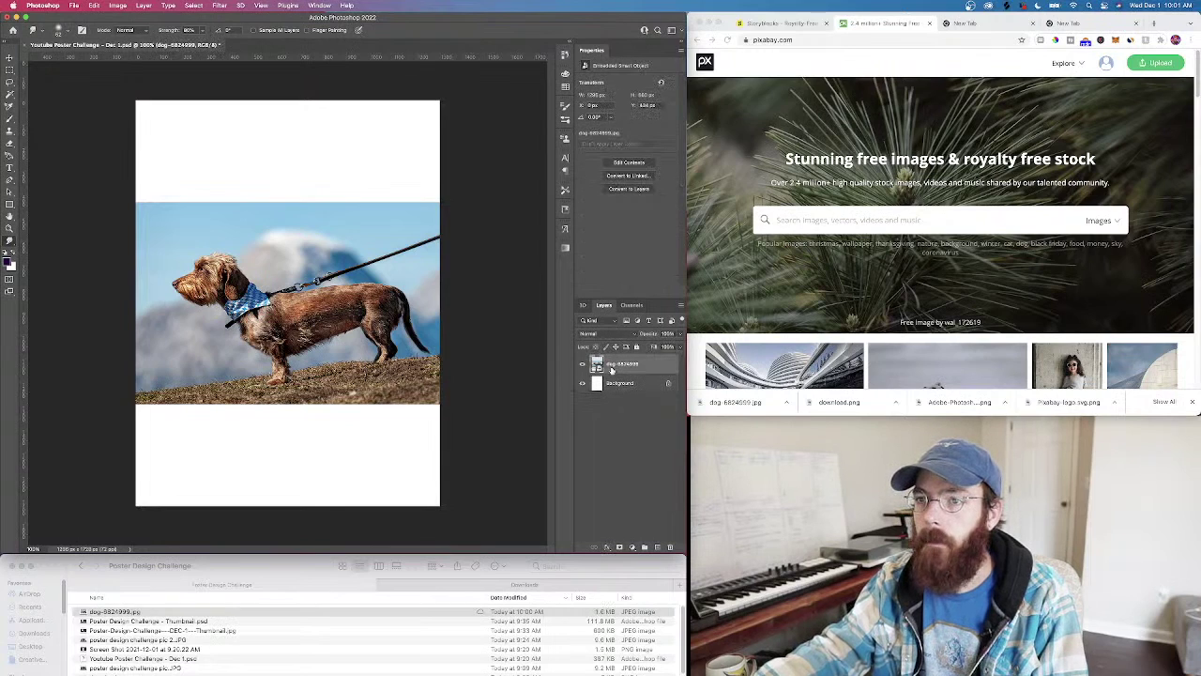
{"action": "left_click", "coordinate": [350, 6]}
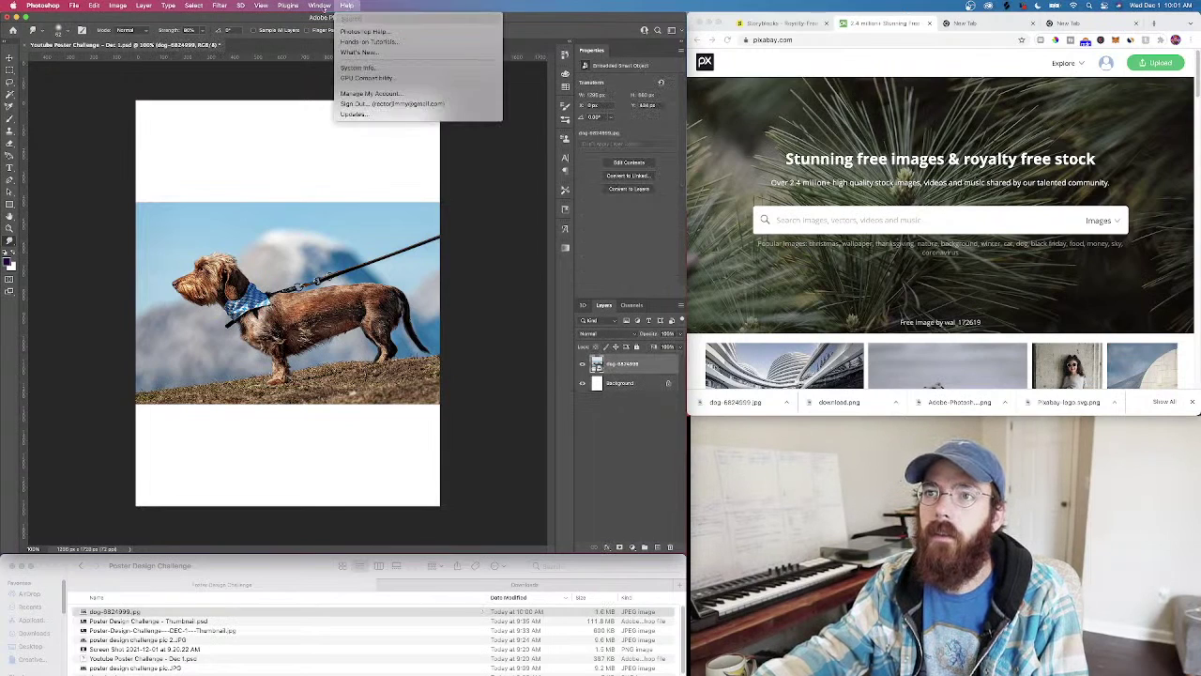
{"action": "mouse_move", "coordinate": [198, 5]}
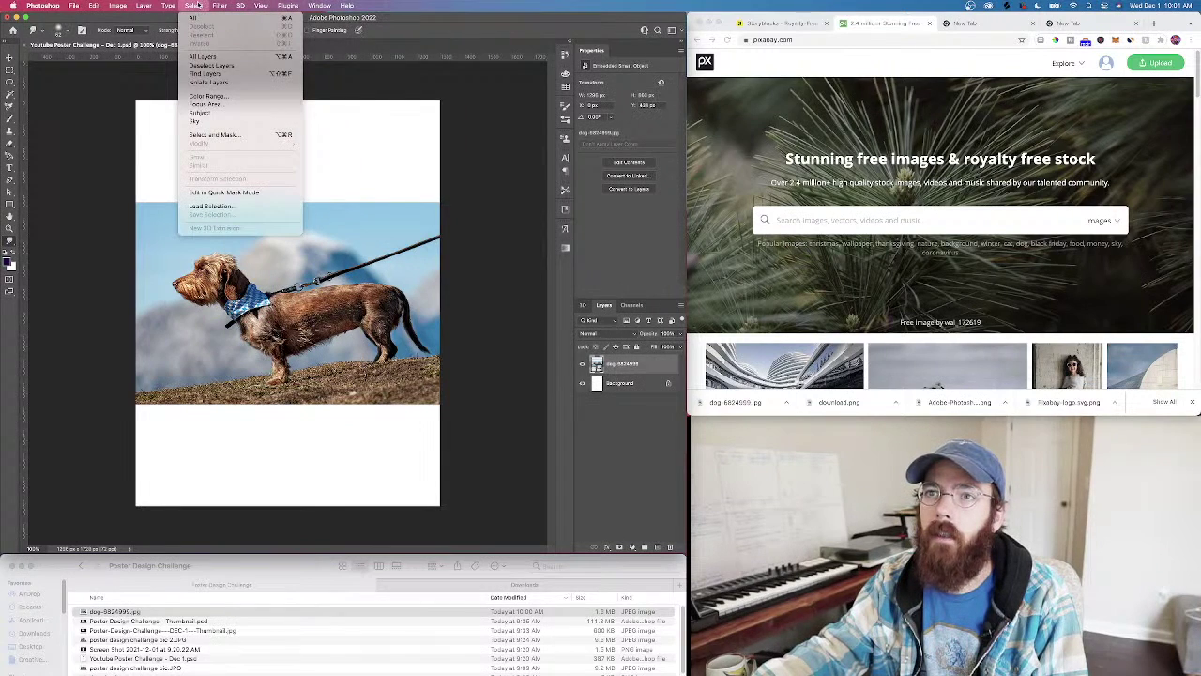
{"action": "left_click", "coordinate": [212, 113]}
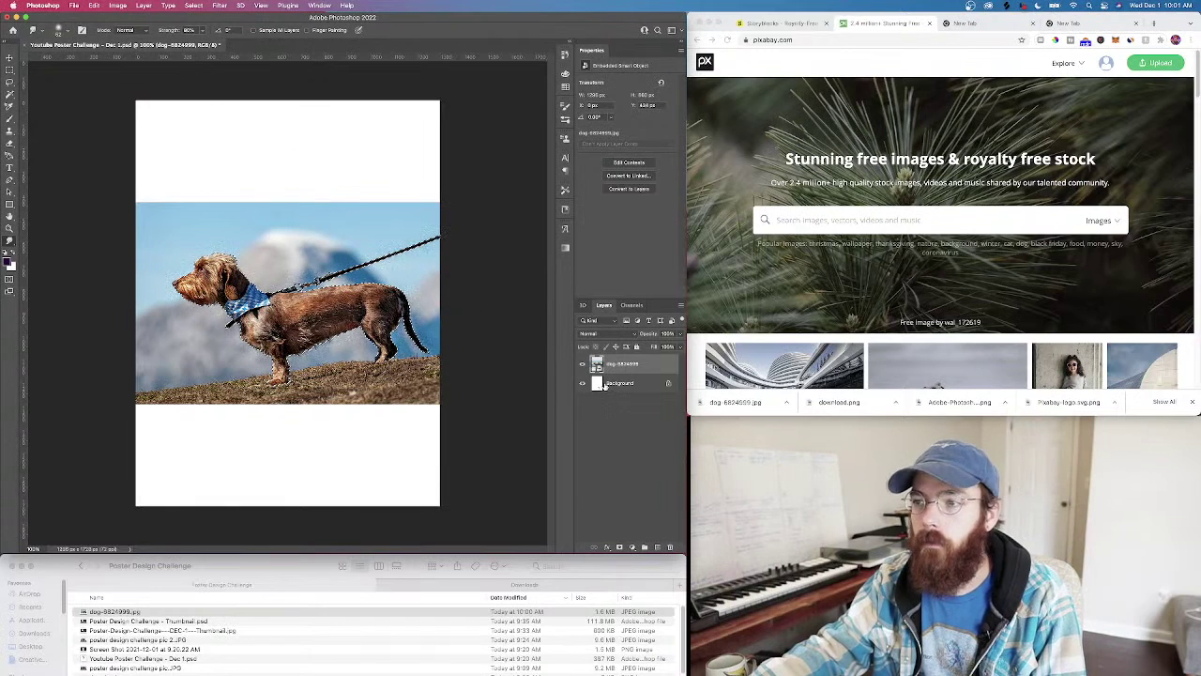
{"action": "left_click", "coordinate": [620, 547]}
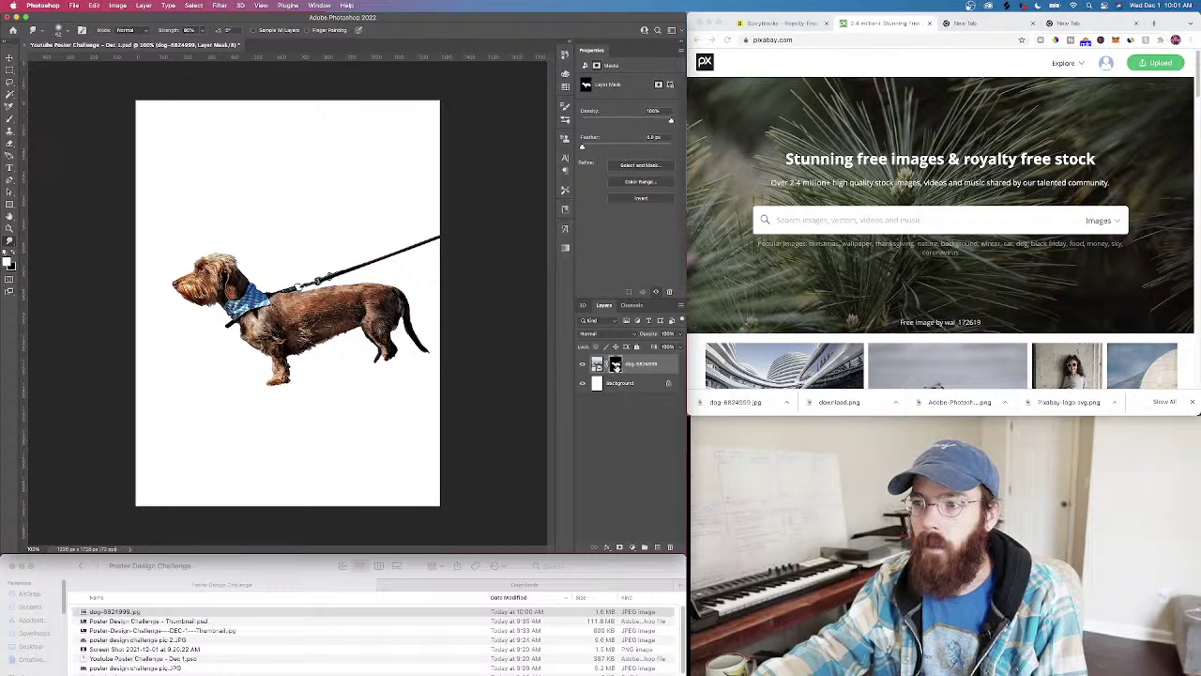
{"action": "left_click", "coordinate": [8, 147]}
{"action": "left_click", "coordinate": [388, 362]}
{"action": "key", "text": "super+z"}
{"action": "left_click", "coordinate": [10, 119]}
{"action": "mouse_move", "coordinate": [396, 363]}
{"action": "left_mouse_down"}
{"action": "mouse_move", "coordinate": [364, 357]}
{"action": "mouse_move", "coordinate": [411, 373]}
{"action": "left_mouse_up"}
{"action": "mouse_move", "coordinate": [416, 343]}
{"action": "left_mouse_down"}
{"action": "mouse_move", "coordinate": [402, 381]}
{"action": "mouse_move", "coordinate": [425, 388]}
{"action": "left_mouse_up"}
{"action": "key", "text": "super+z"}
{"action": "key", "text": "super+z"}
{"action": "key", "text": "super+z"}
{"action": "key", "text": "super+z"}
{"action": "key", "text": "super+z"}
{"action": "key", "text": "super+z"}
{"action": "key", "text": "super+z"}
{"action": "key", "text": "super+z"}
{"action": "key", "text": "super+z"}
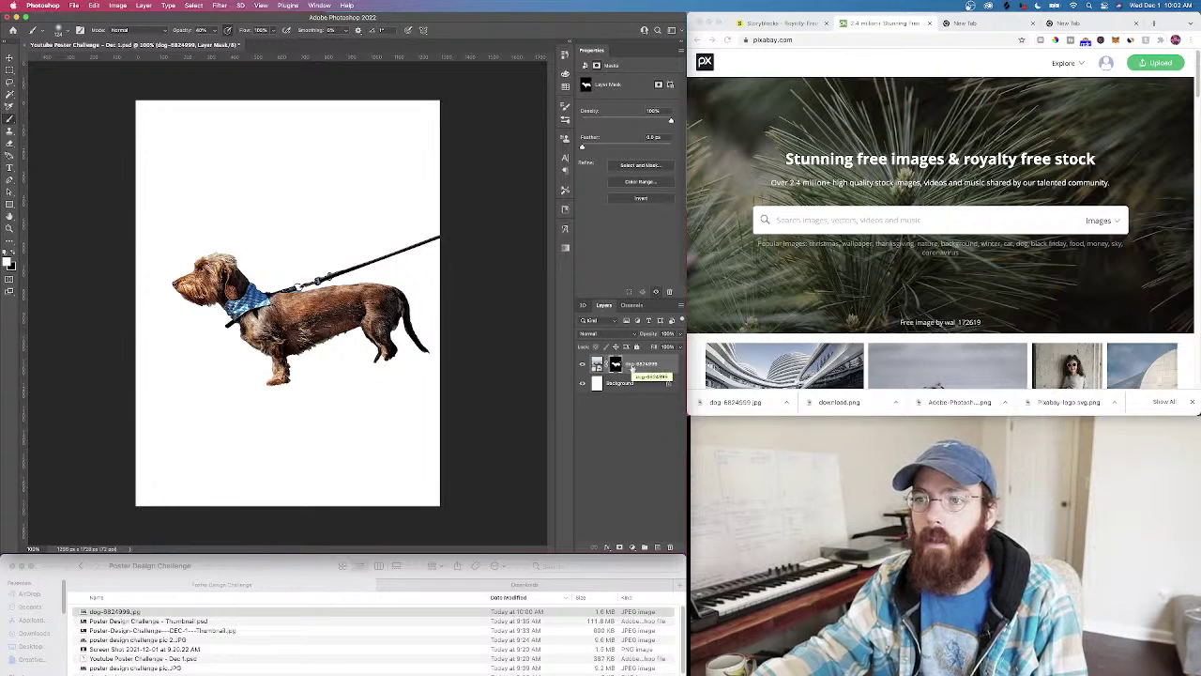
Rotate the masked dog clockwise by about 18 degrees so the leash runs level, and scale it down slightly
{"action": "key", "text": "super+t"}
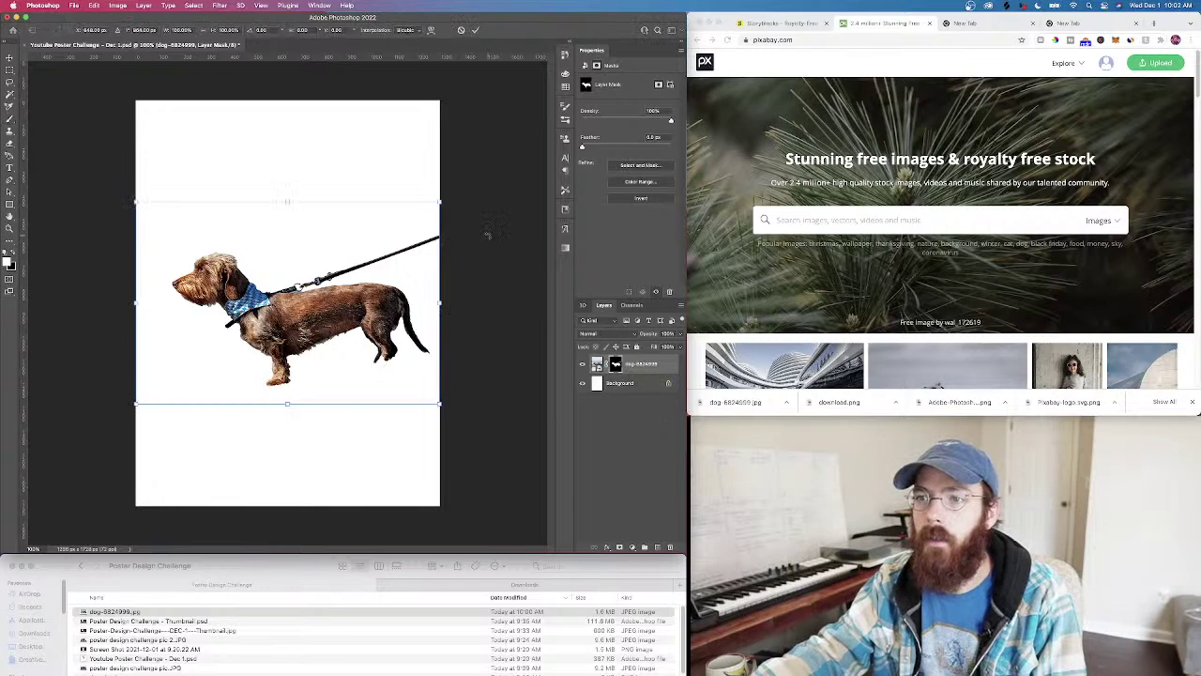
{"action": "left_click_drag", "start_coordinate": [472, 191], "coordinate": [507, 255]}
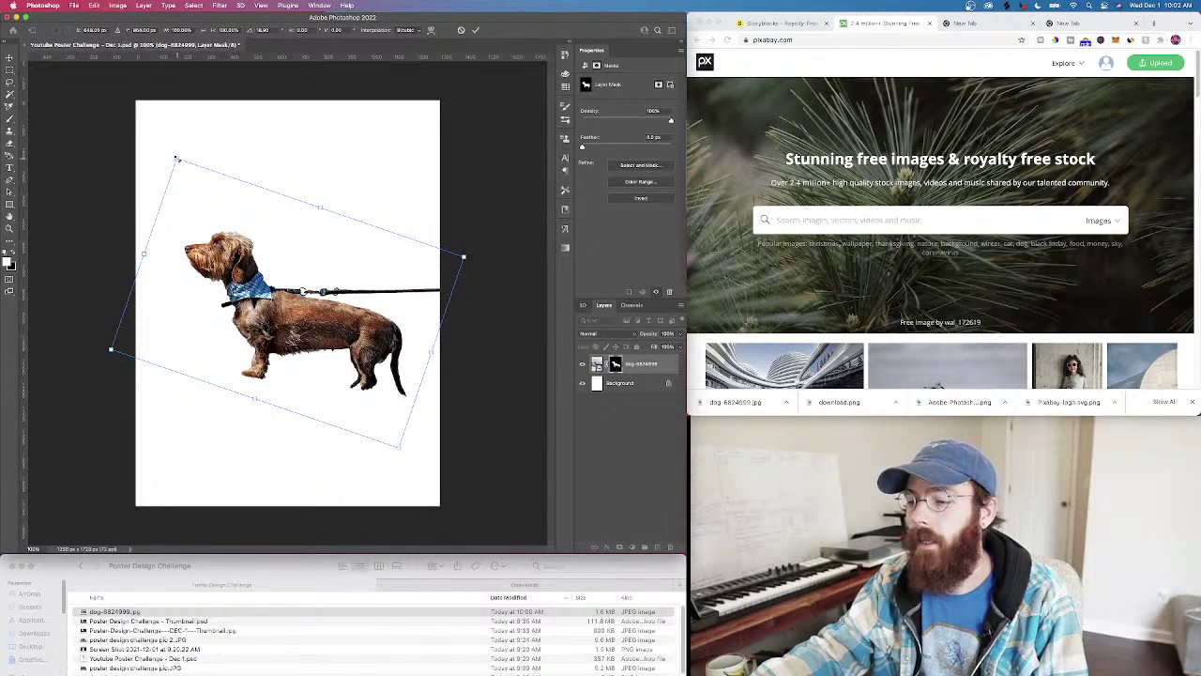
{"action": "left_click_drag", "start_coordinate": [176, 159], "coordinate": [209, 202]}
{"action": "key", "text": "Return"}
{"action": "key", "text": "b"}
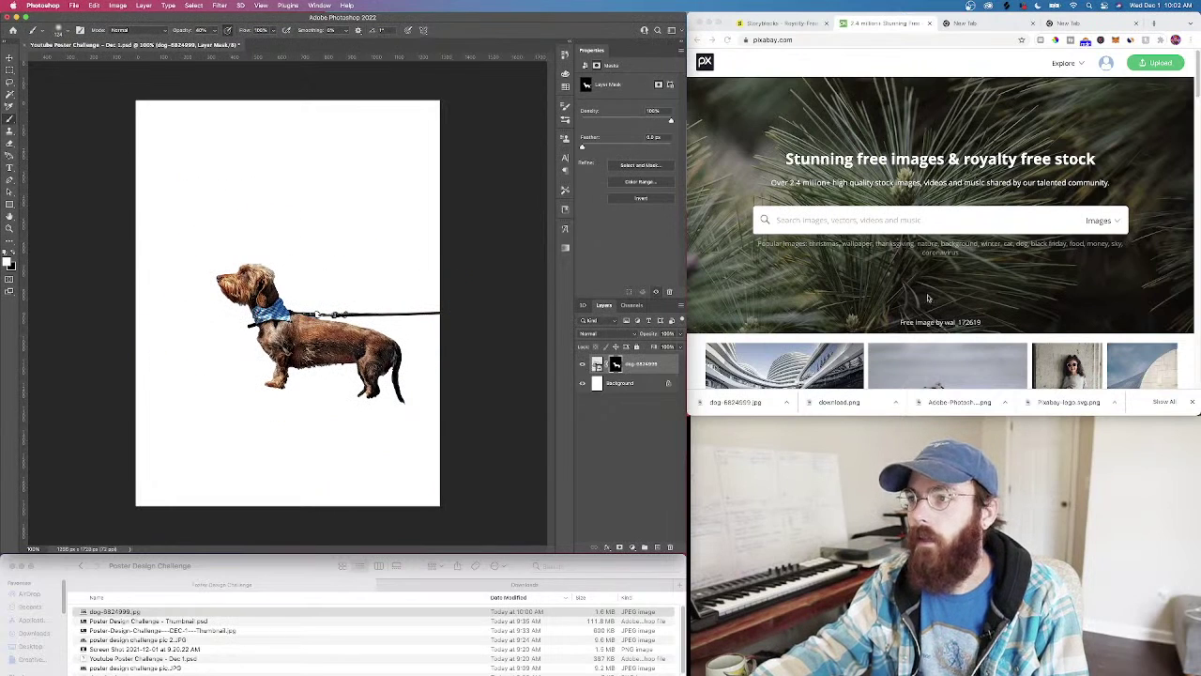
Search Pixabay for "mountain" and open the photo of trees on a rocky lake island under a stormy sky
{"action": "left_click", "coordinate": [933, 244]}
{"action": "type", "text": "mountain"}
{"action": "key", "text": "Return"}
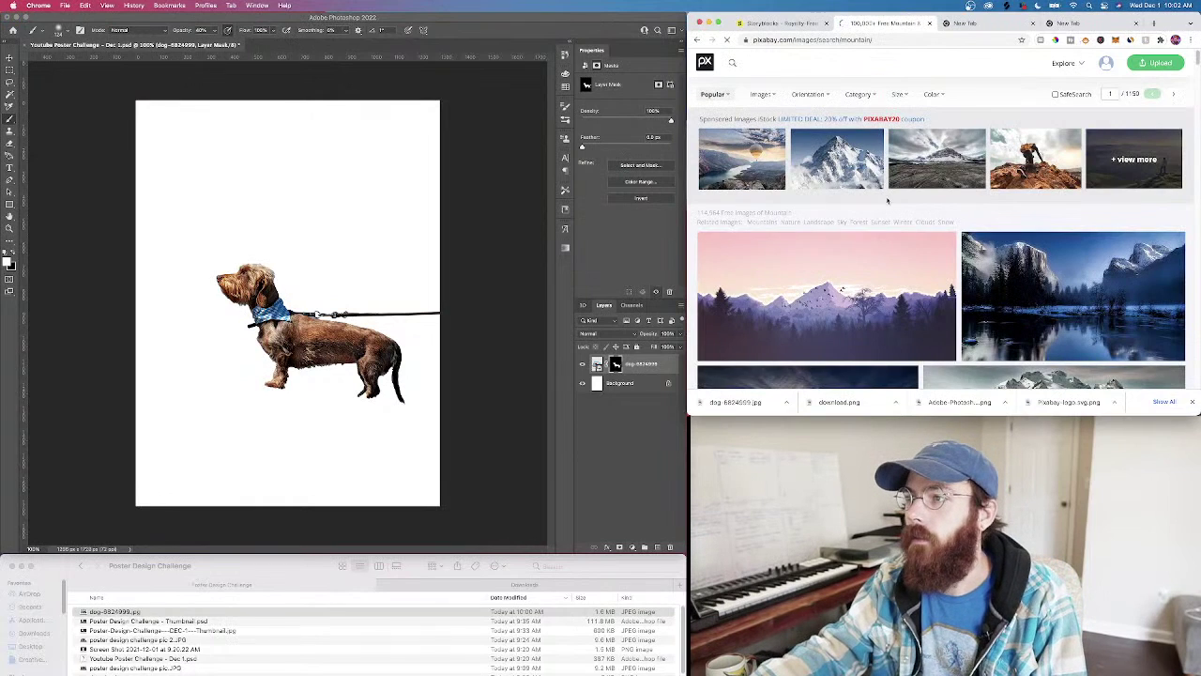
{"action": "scroll", "coordinate": [877, 222], "scroll_direction": "down", "scroll_amount": 5}
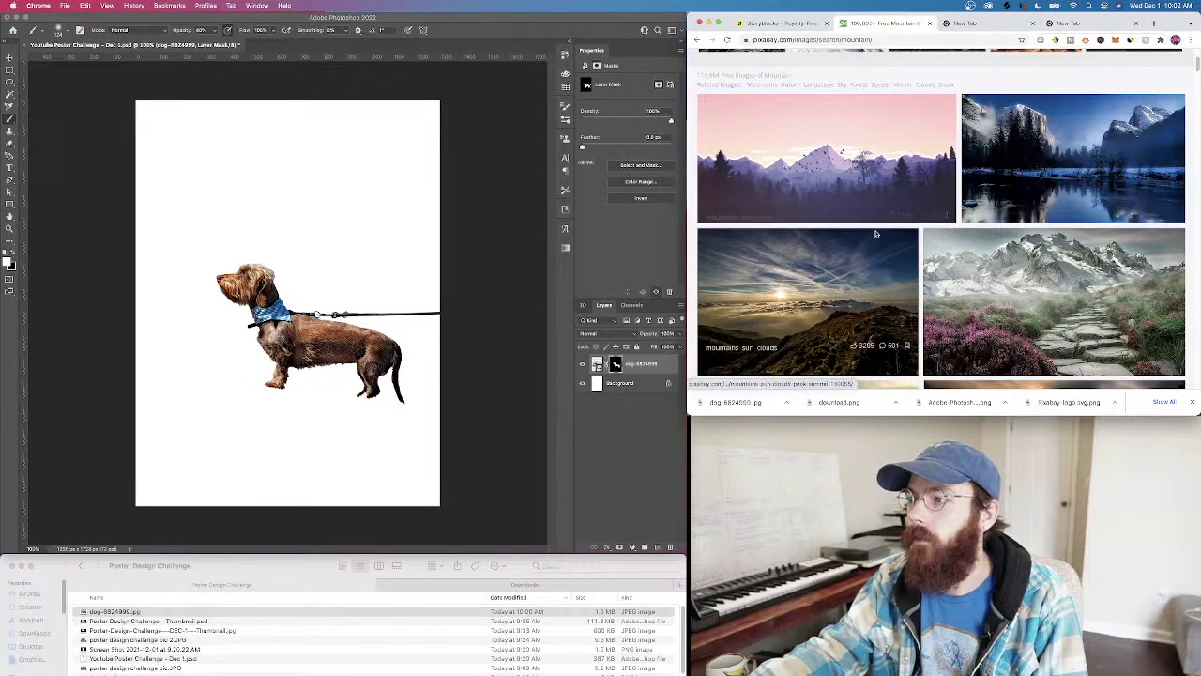
{"action": "scroll", "coordinate": [1032, 235], "scroll_direction": "down", "scroll_amount": 3}
{"action": "scroll", "coordinate": [1064, 197], "scroll_direction": "down", "scroll_amount": 9}
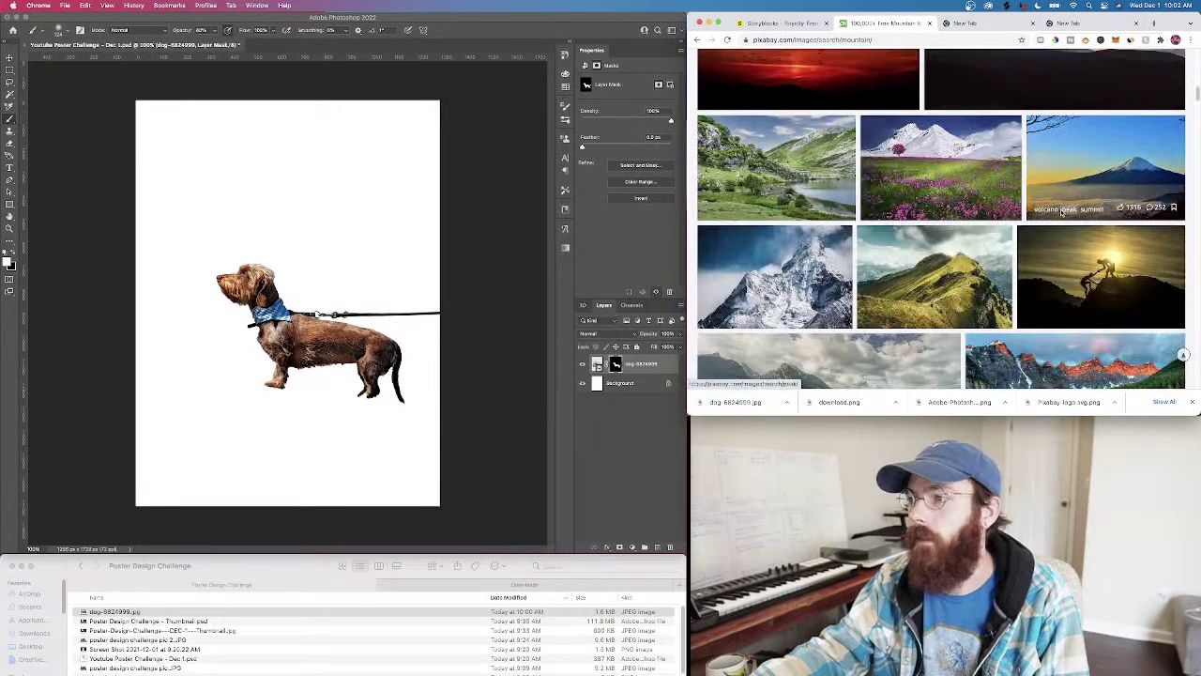
{"action": "scroll", "coordinate": [1064, 204], "scroll_direction": "up", "scroll_amount": 10}
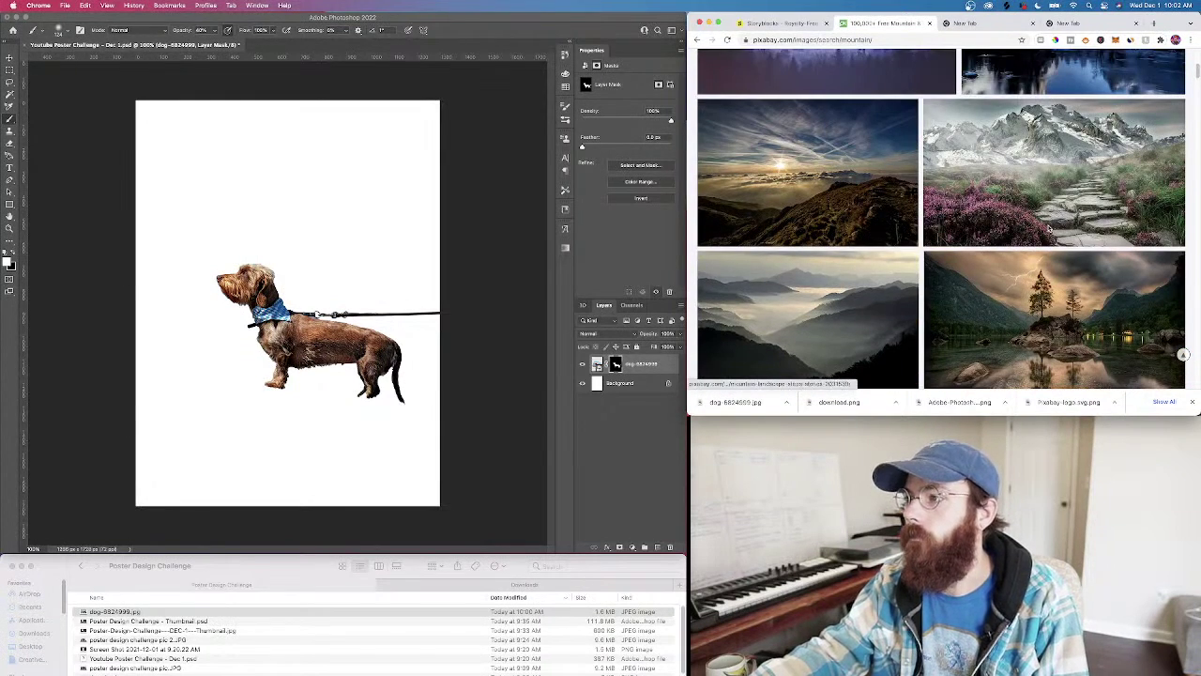
{"action": "scroll", "coordinate": [1052, 237], "scroll_direction": "down", "scroll_amount": 3}
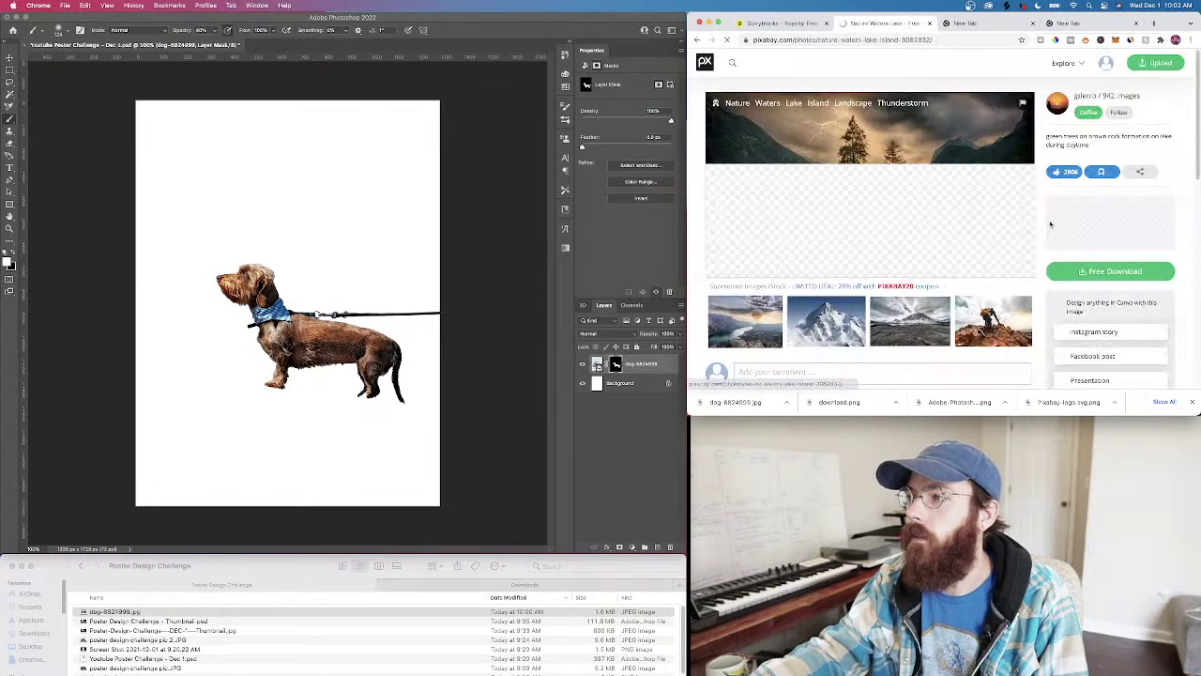
Download the lake island photo from Pixabay as a 1920×1079 JPG and move it into the Poster Design Challenge folder
{"action": "left_click", "coordinate": [1074, 271]}
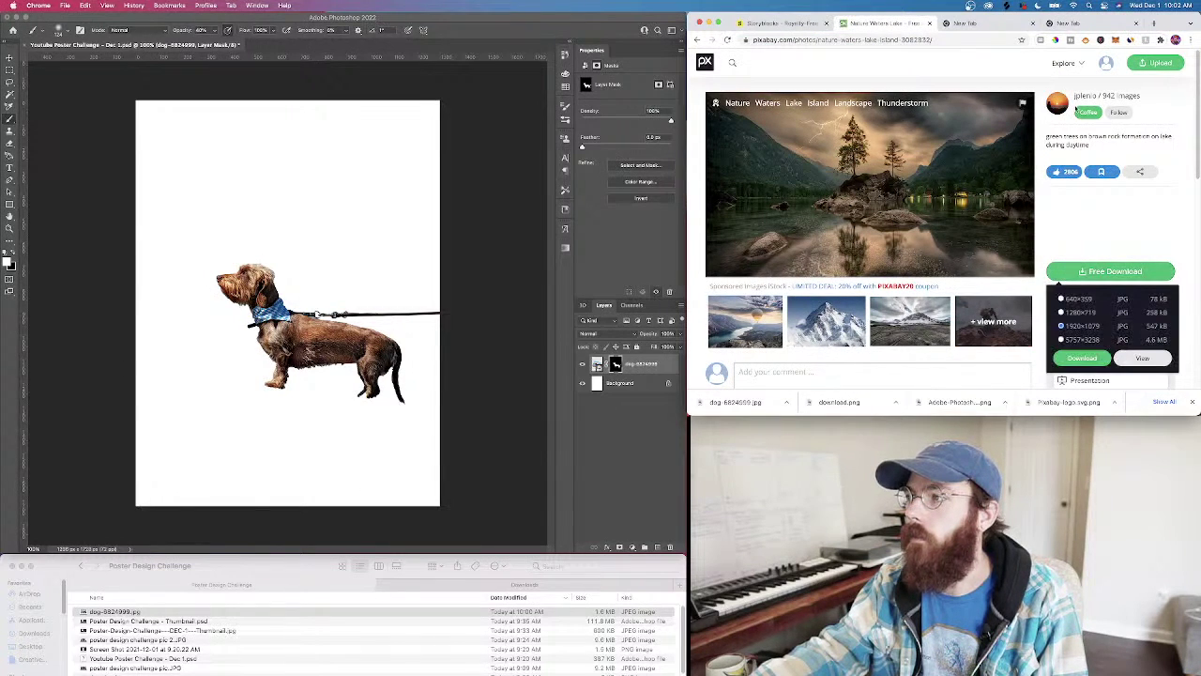
{"action": "left_click", "coordinate": [1081, 357]}
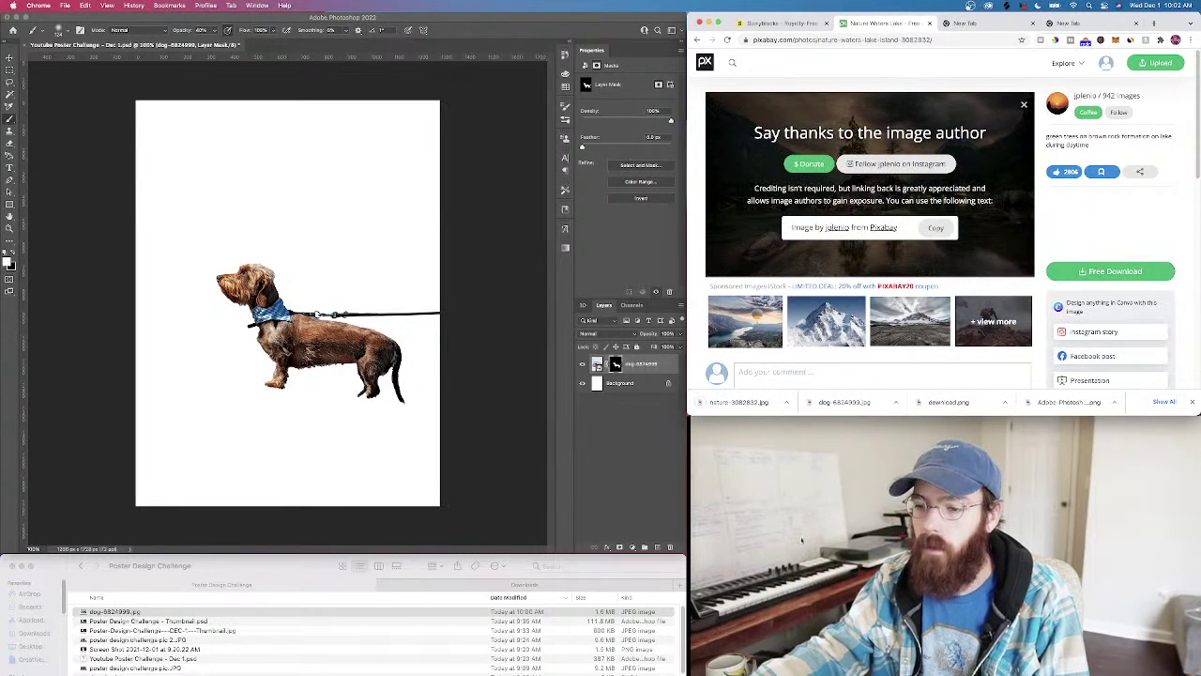
{"action": "left_click", "coordinate": [385, 587]}
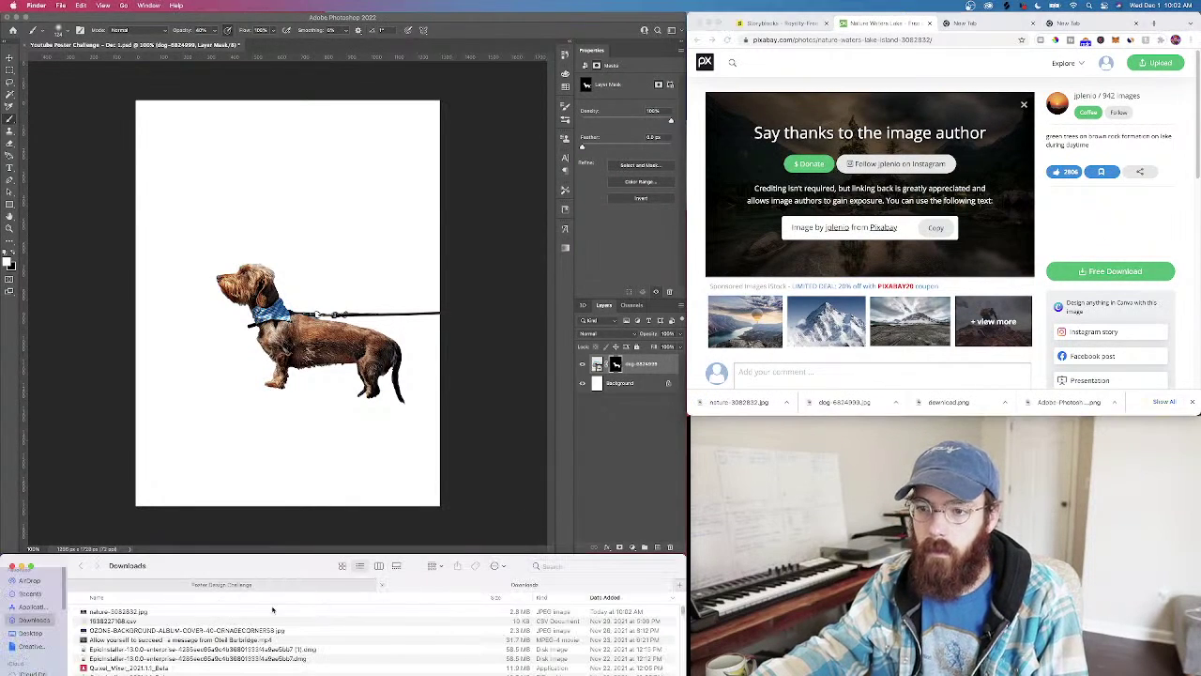
{"action": "left_click", "coordinate": [212, 612]}
{"action": "left_click_drag", "start_coordinate": [221, 611], "coordinate": [259, 659]}
Place nature-3082832.jpg on the Photoshop poster and enlarge it until it fills the whole canvas
{"action": "left_click", "coordinate": [233, 357]}
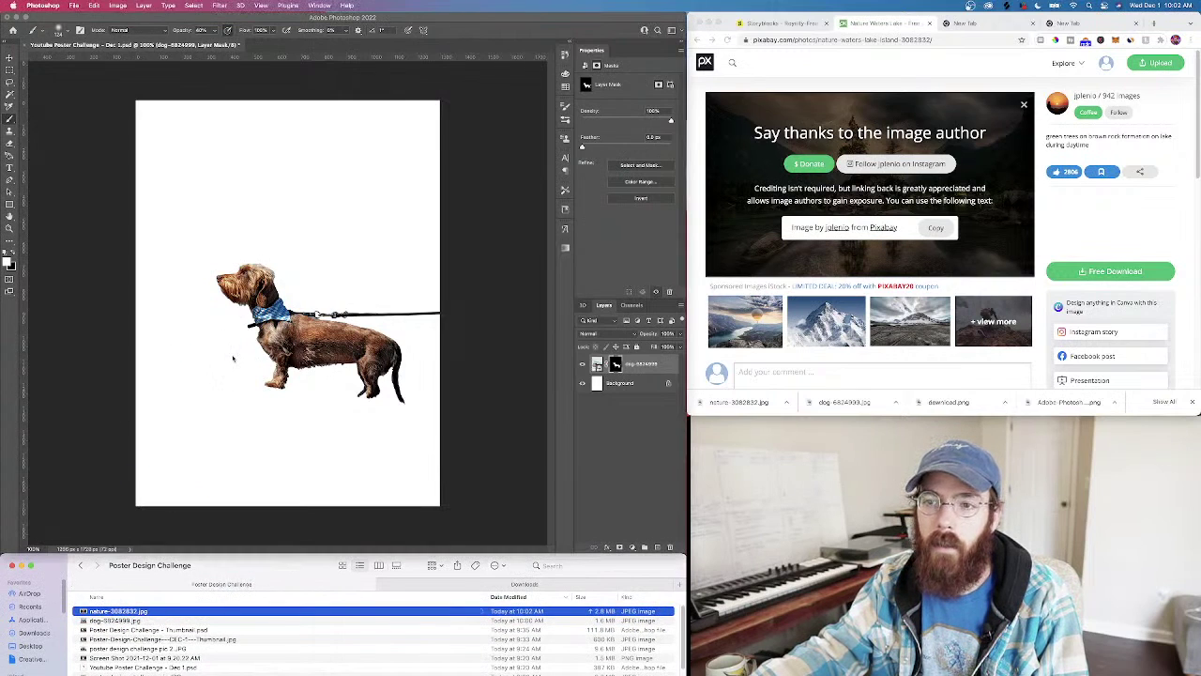
{"action": "key", "text": "Return"}
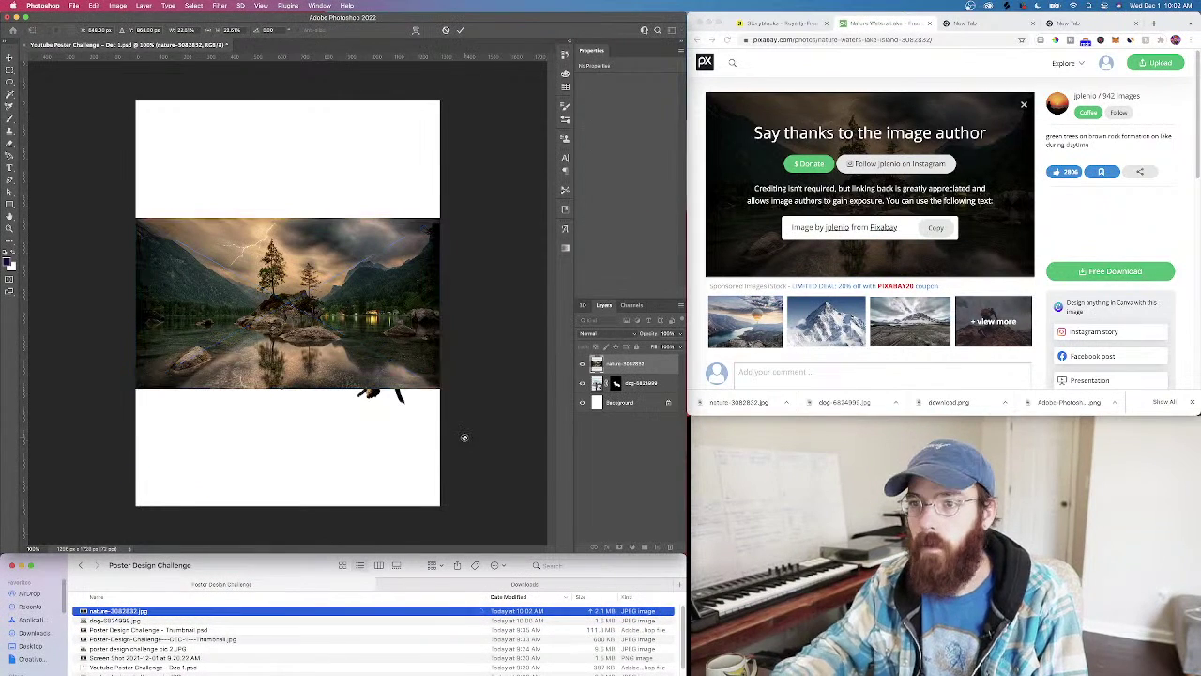
{"action": "key", "text": "ctrl+t"}
{"action": "left_click_drag", "start_coordinate": [440, 218], "coordinate": [624, 53]}
{"action": "mouse_move", "coordinate": [319, 354]}
{"action": "left_mouse_down"}
{"action": "mouse_move", "coordinate": [115, 349]}
{"action": "mouse_move", "coordinate": [385, 361]}
{"action": "mouse_move", "coordinate": [432, 380]}
{"action": "mouse_move", "coordinate": [408, 349]}
{"action": "mouse_move", "coordinate": [316, 355]}
{"action": "left_mouse_up"}
{"action": "key", "text": "Return"}
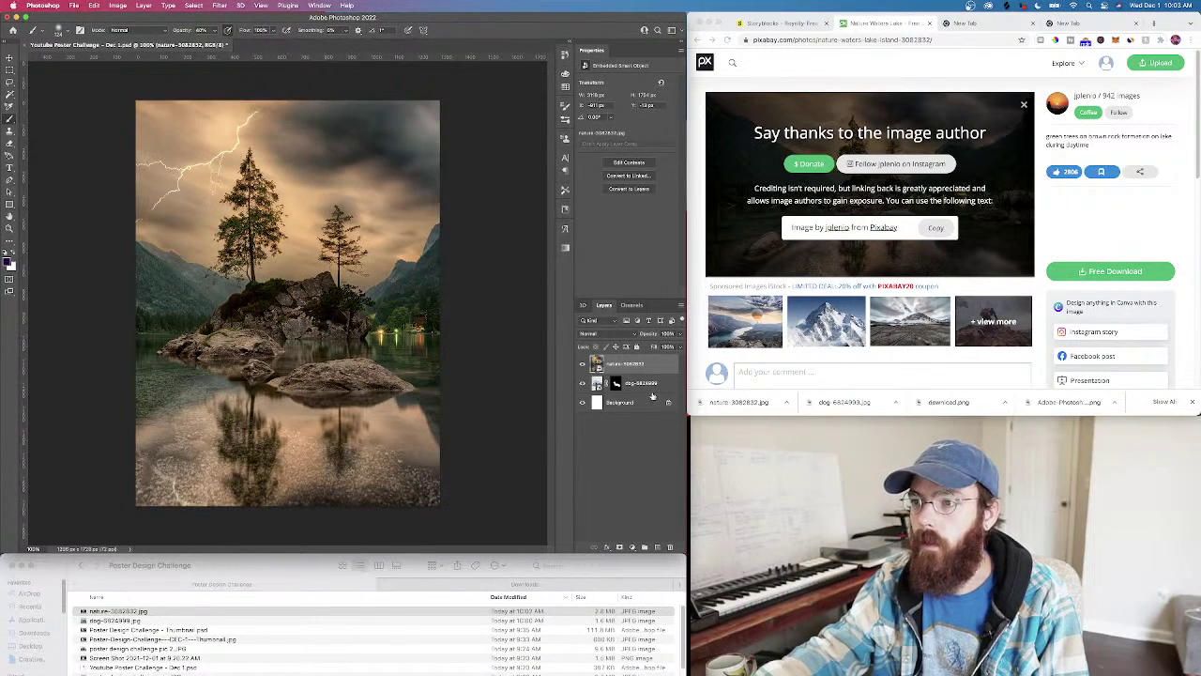
Bring the dog layer above the landscape photo and clear the long straight stretch of leash from the dog's layer mask
{"action": "left_click_drag", "start_coordinate": [651, 362], "coordinate": [648, 363]}
{"action": "key", "text": "ctrl+t"}
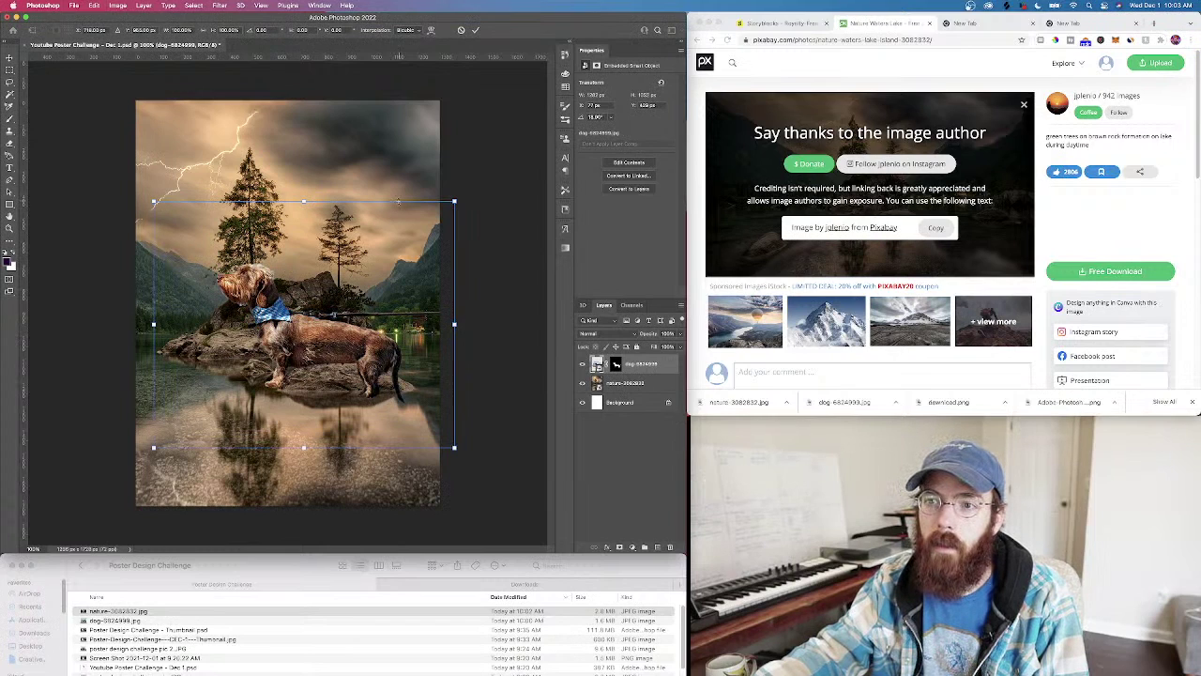
{"action": "left_click", "coordinate": [9, 70]}
{"action": "left_click_drag", "start_coordinate": [469, 319], "coordinate": [347, 298]}
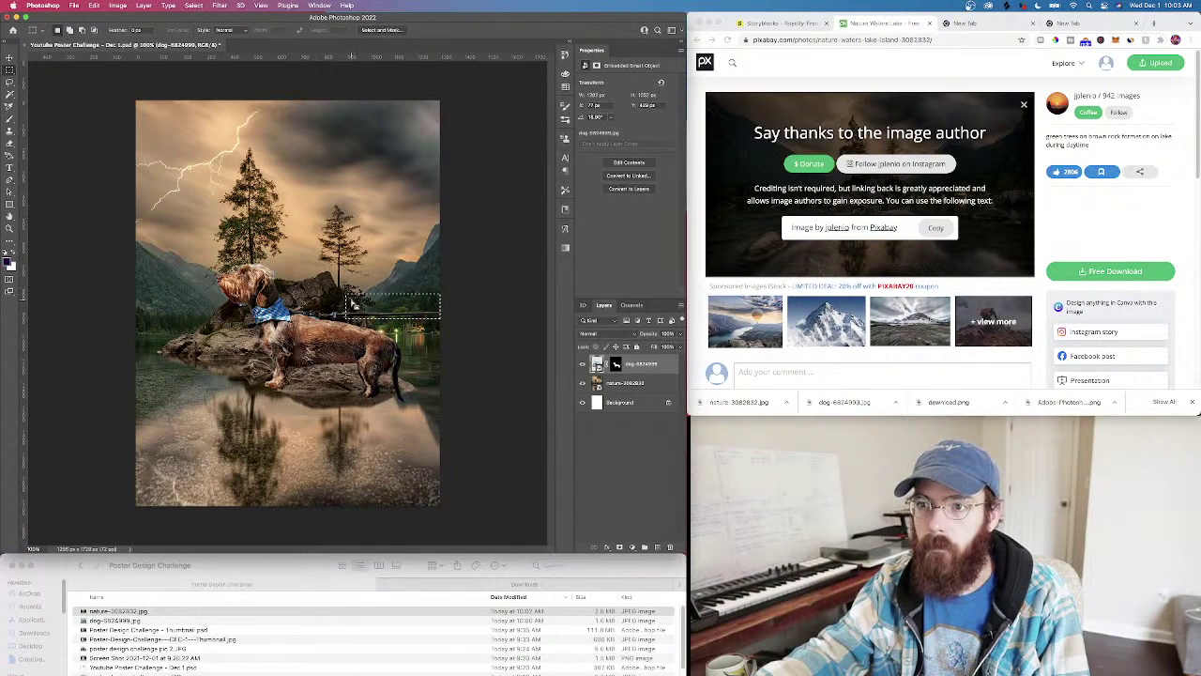
{"action": "left_click", "coordinate": [617, 364]}
{"action": "key", "text": "super+d"}
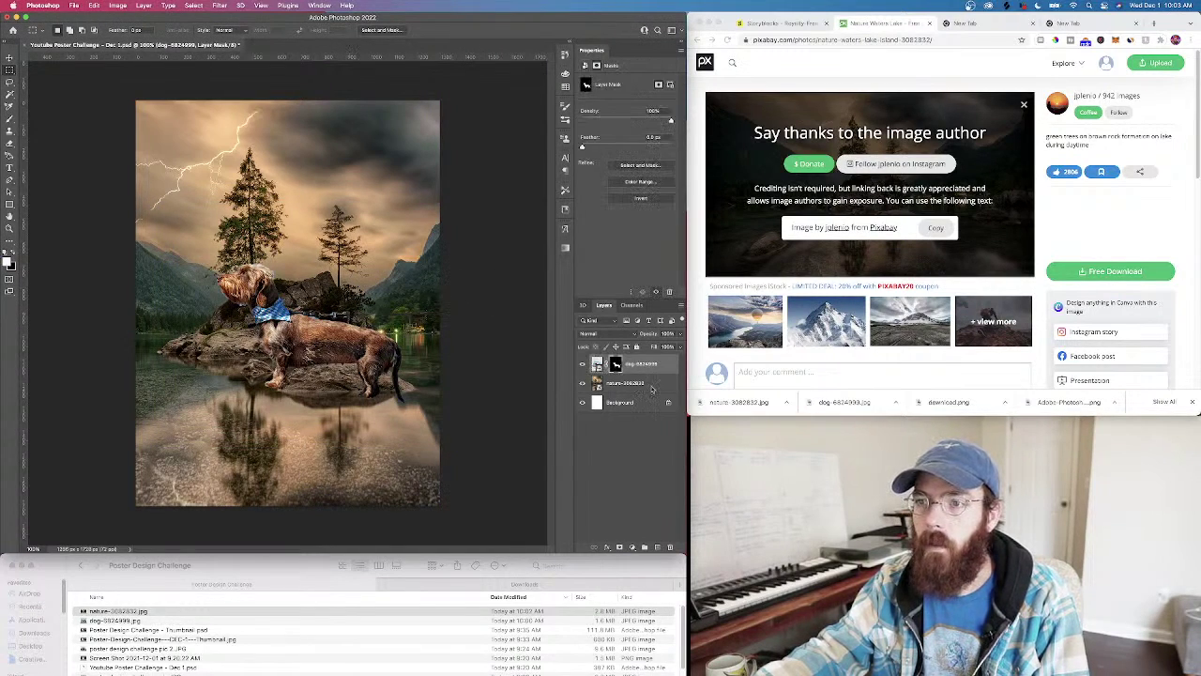
Erase the remaining leash and metal clip above the dog's back from the layer mask with a small, fairly hard eraser
{"action": "key", "text": "super+equal"}
{"action": "key", "text": "super+equal"}
{"action": "key", "text": "super+equal"}
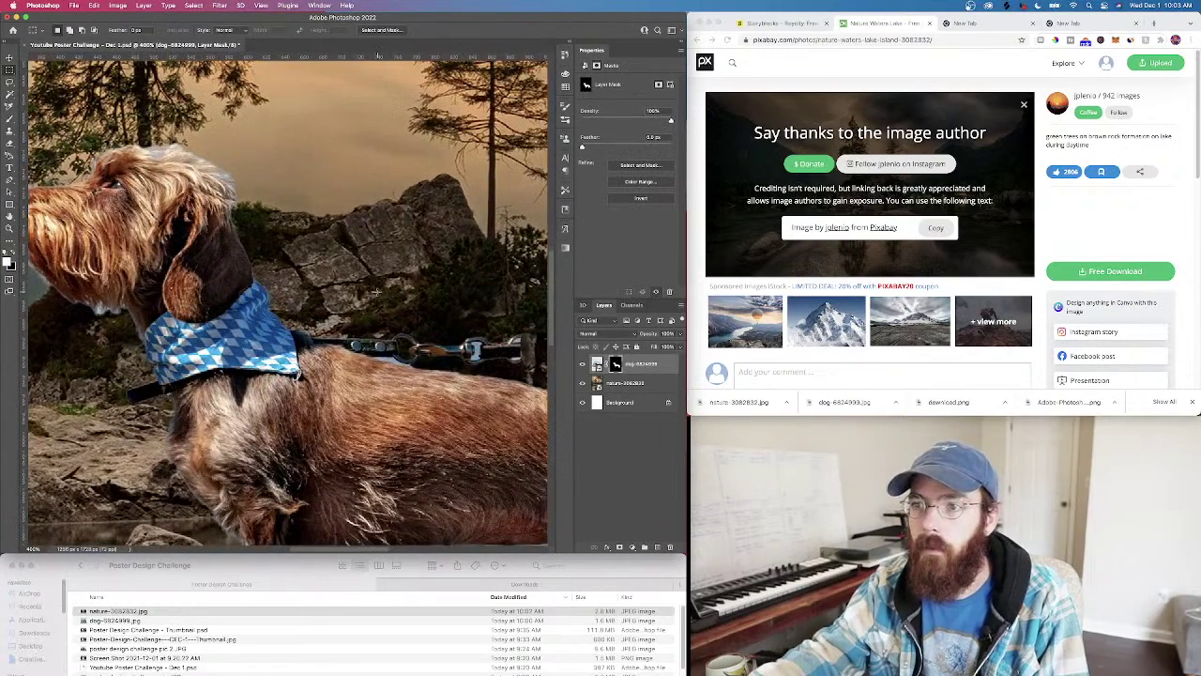
{"action": "left_click", "coordinate": [10, 138]}
{"action": "left_click", "coordinate": [58, 31]}
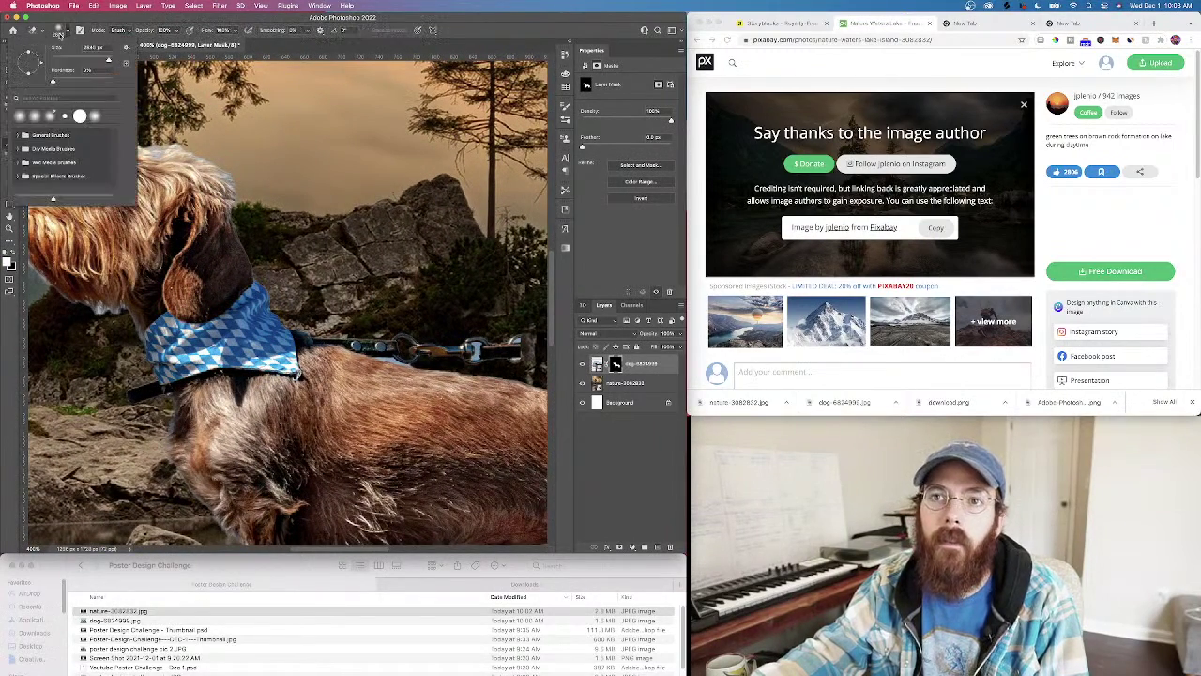
{"action": "left_click", "coordinate": [62, 59]}
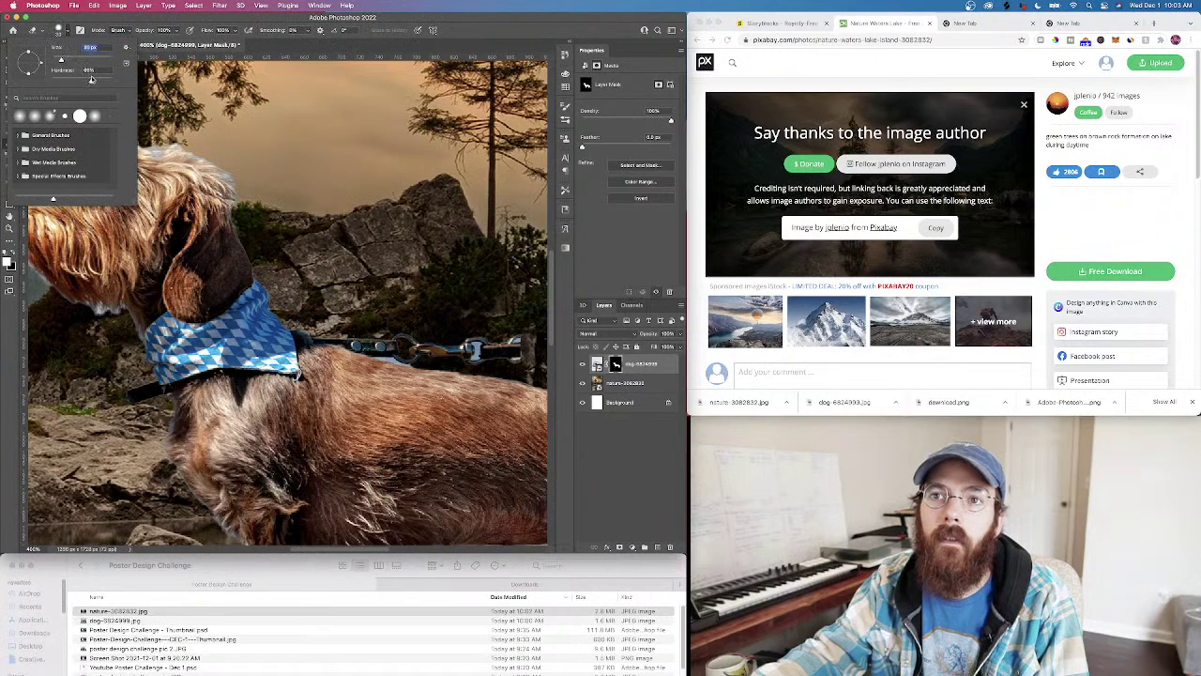
{"action": "left_click", "coordinate": [490, 323]}
{"action": "mouse_move", "coordinate": [474, 355]}
{"action": "left_mouse_down"}
{"action": "mouse_move", "coordinate": [392, 337]}
{"action": "mouse_move", "coordinate": [475, 342]}
{"action": "mouse_move", "coordinate": [320, 322]}
{"action": "mouse_move", "coordinate": [422, 353]}
{"action": "left_mouse_up"}
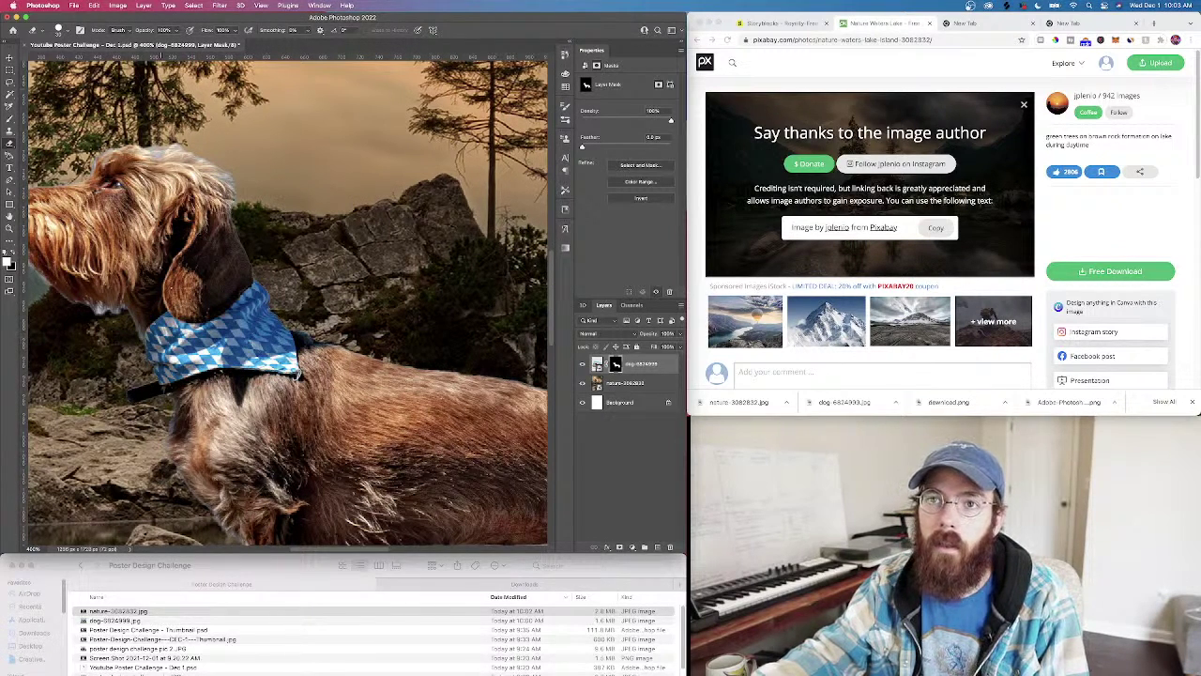
Soften the eraser and remove the leftover leash and strap remnants around the dog's bandana from the layer mask
{"action": "left_click", "coordinate": [58, 30]}
{"action": "left_click", "coordinate": [67, 78]}
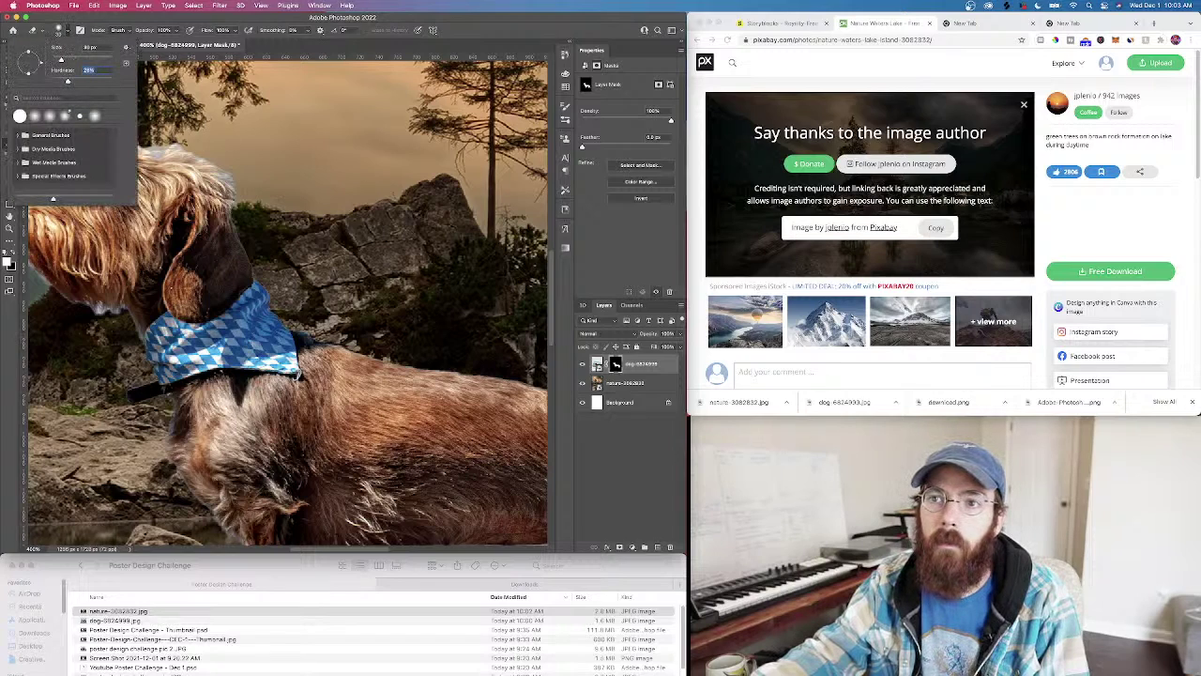
{"action": "left_click", "coordinate": [239, 176]}
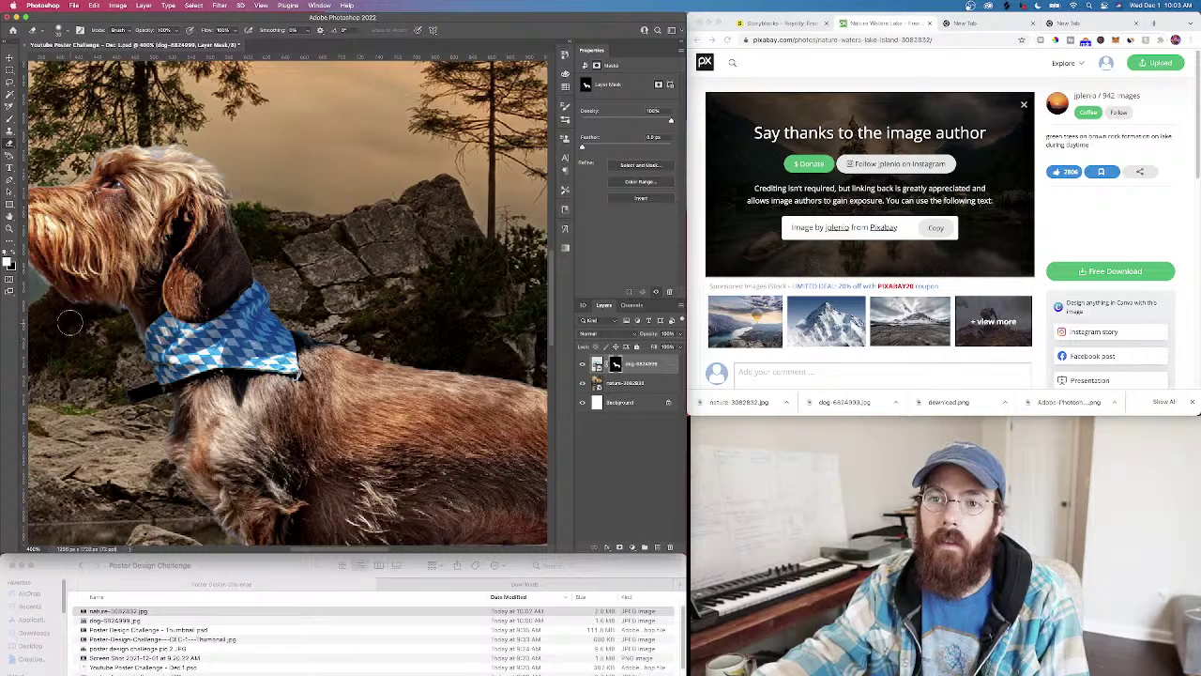
{"action": "scroll", "coordinate": [94, 324], "scroll_direction": "left", "scroll_amount": 10}
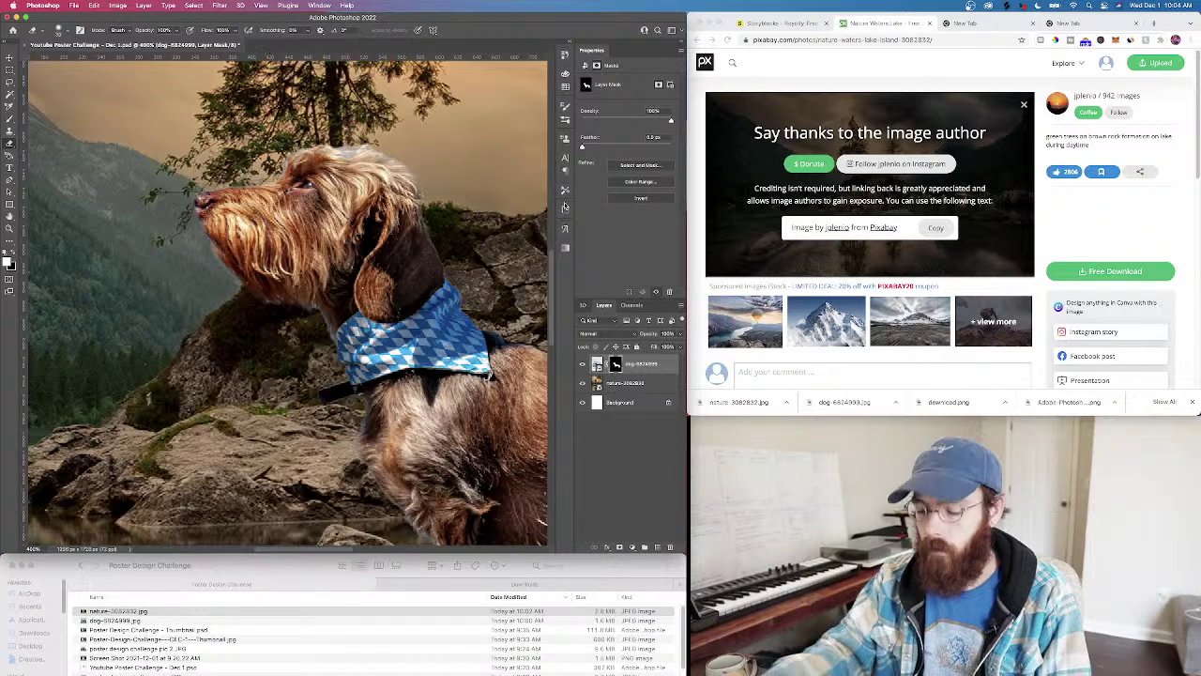
{"action": "key", "text": "super+minus"}
{"action": "key", "text": "super+minus"}
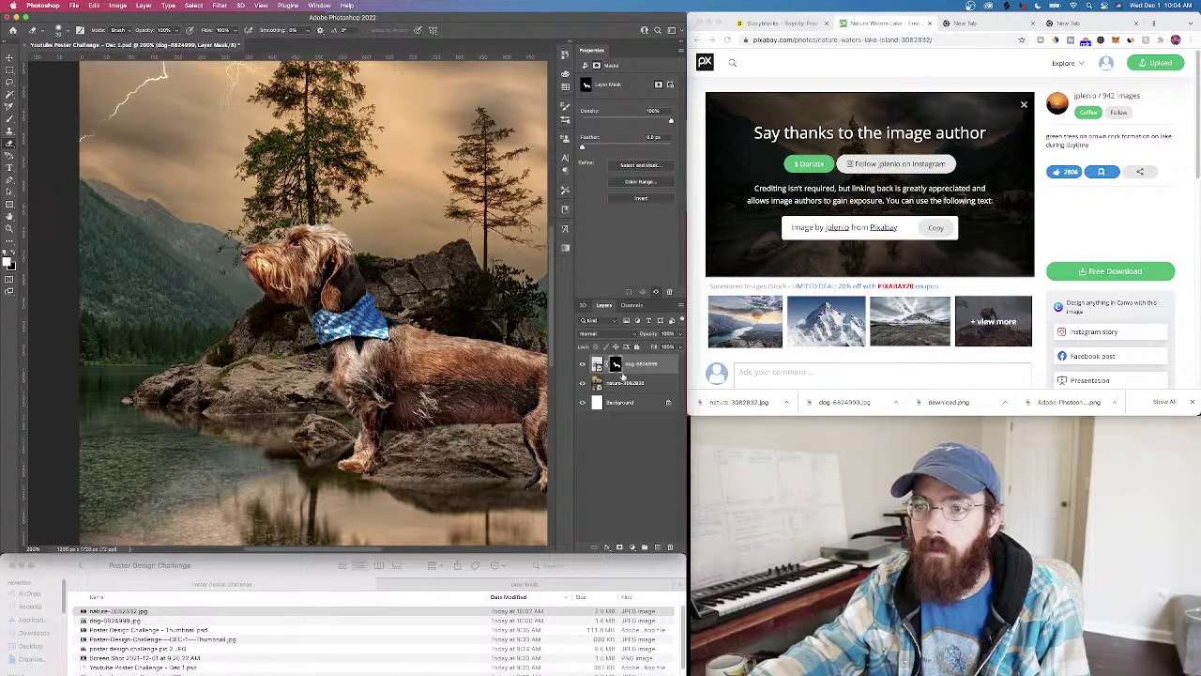
Scale the dog down to a small figure by the lakeside rocks and flip it horizontally
{"action": "key", "text": "super+t"}
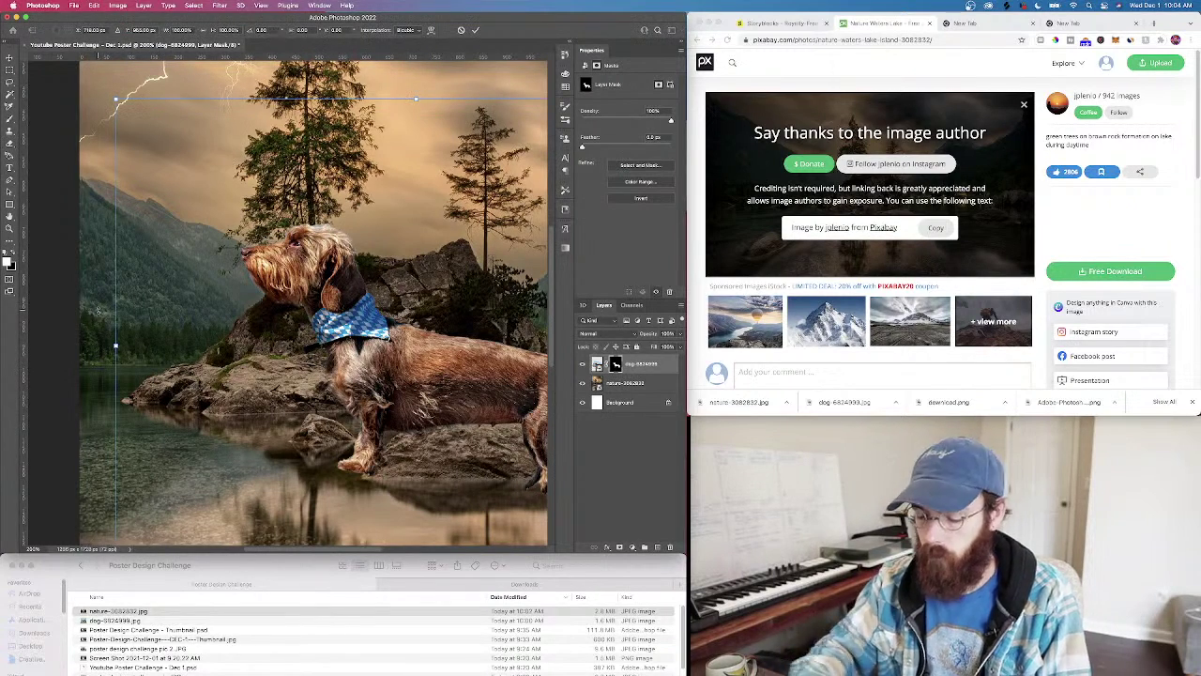
{"action": "key", "text": "super+minus"}
{"action": "key", "text": "super+minus"}
{"action": "left_click_drag", "start_coordinate": [398, 235], "coordinate": [315, 334]}
{"action": "mouse_move", "coordinate": [361, 301]}
{"action": "left_mouse_down"}
{"action": "mouse_move", "coordinate": [344, 313]}
{"action": "mouse_move", "coordinate": [370, 293]}
{"action": "mouse_move", "coordinate": [342, 319]}
{"action": "mouse_move", "coordinate": [360, 303]}
{"action": "left_mouse_up"}
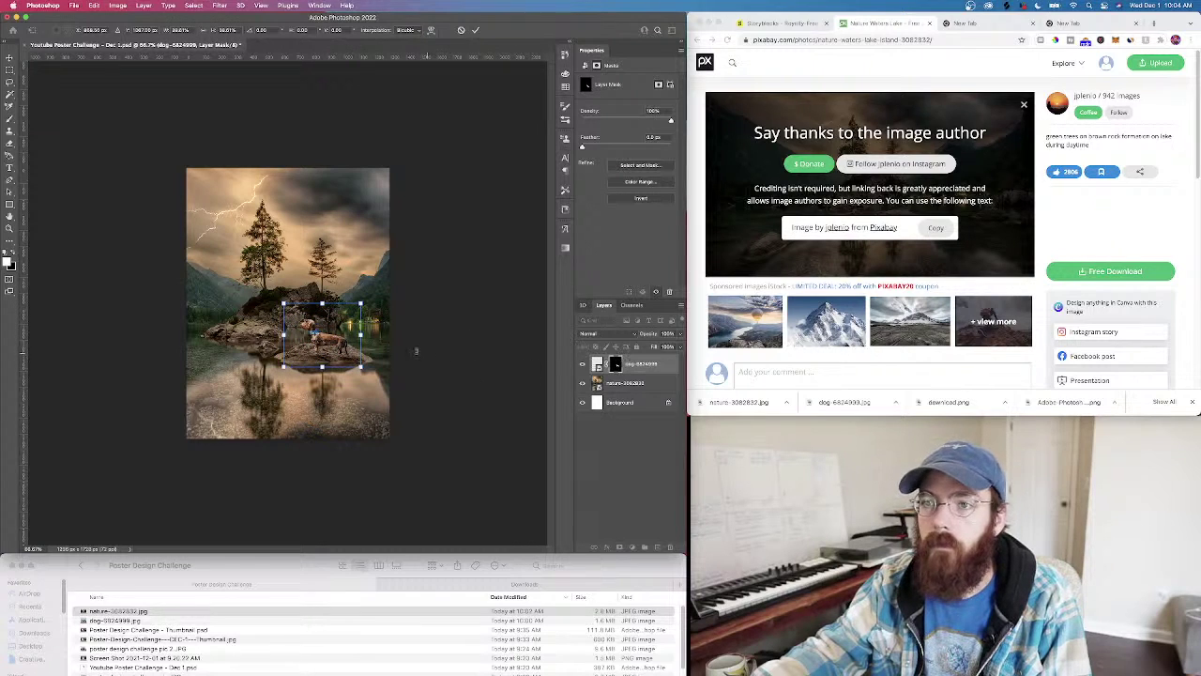
{"action": "right_click", "coordinate": [322, 348]}
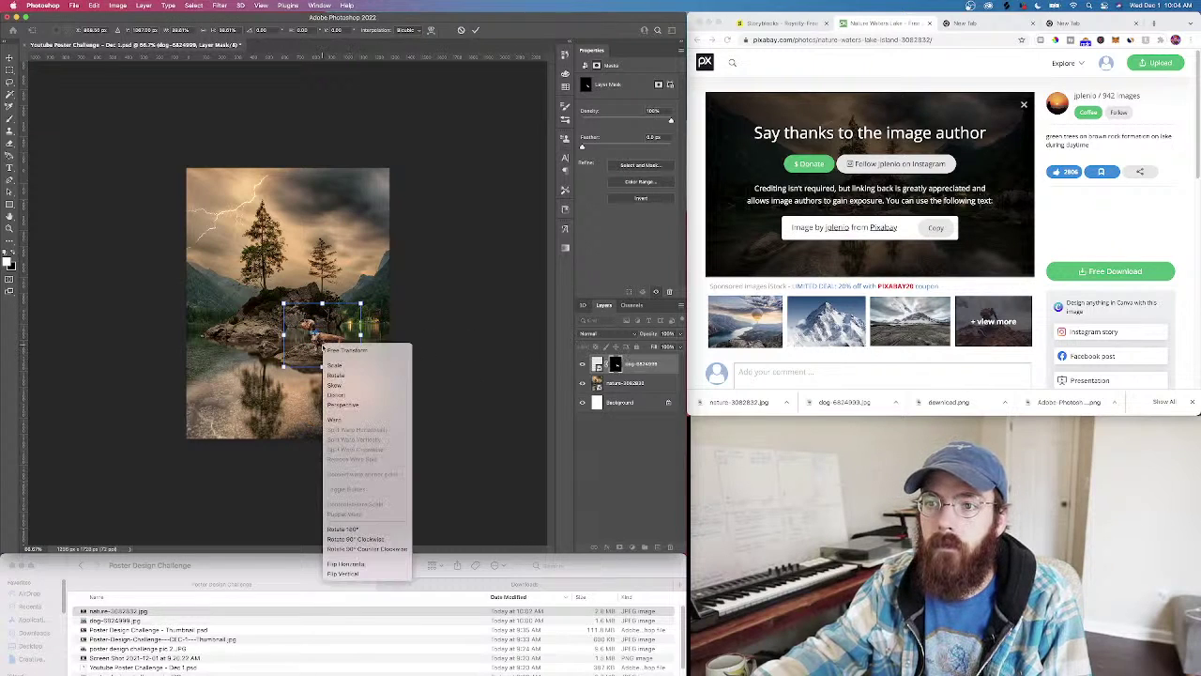
{"action": "left_click", "coordinate": [364, 564]}
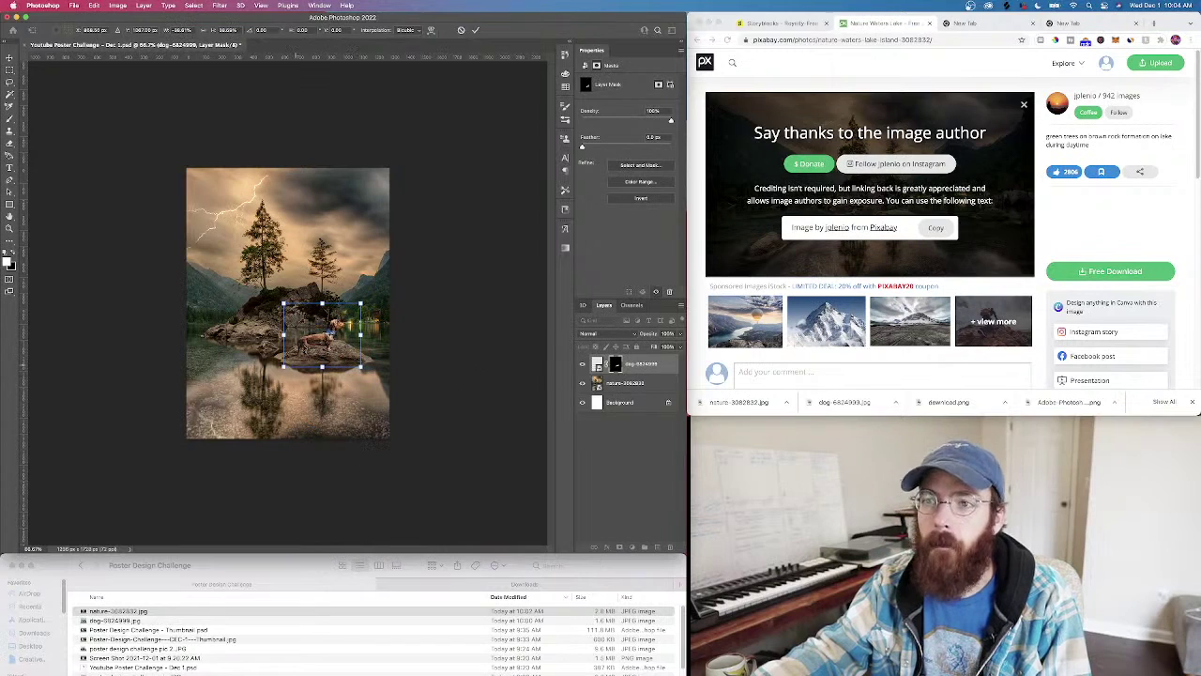
Move the dog onto the island's rocky peak, shrinking it further and rotating it to follow the slope
{"action": "left_click_drag", "start_coordinate": [317, 325], "coordinate": [284, 272]}
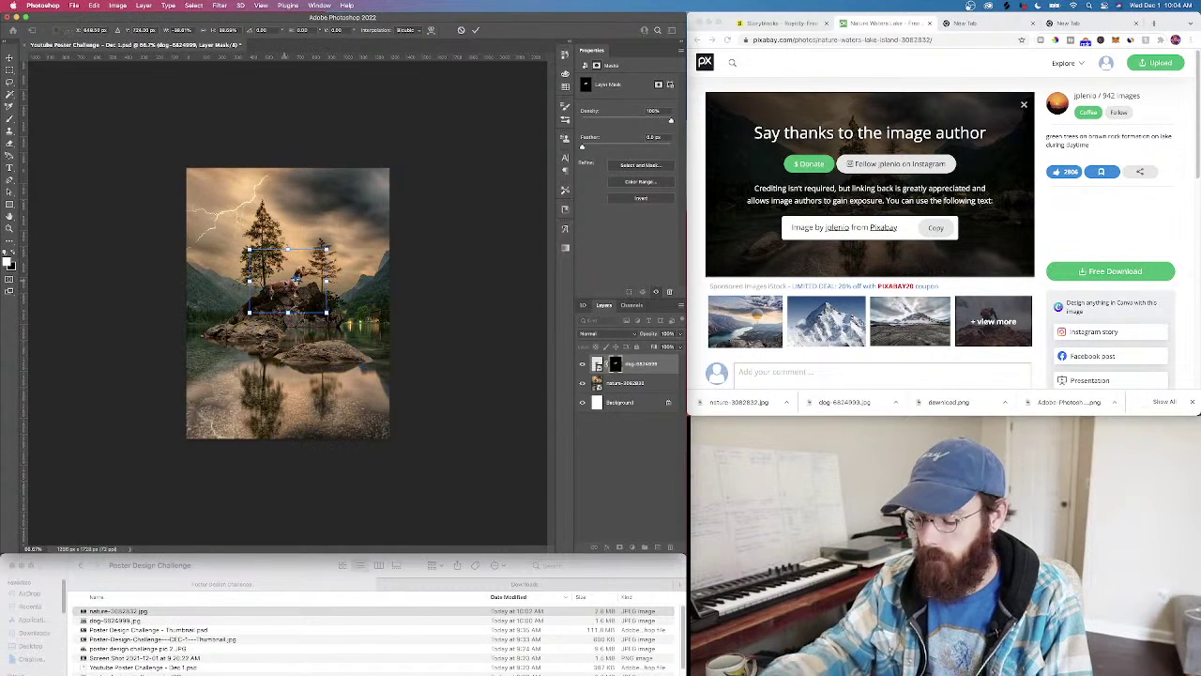
{"action": "key", "text": "super+plus"}
{"action": "key", "text": "super+plus"}
{"action": "key", "text": "super+plus"}
{"action": "left_click_drag", "start_coordinate": [466, 354], "coordinate": [391, 273]}
{"action": "left_click_drag", "start_coordinate": [276, 216], "coordinate": [266, 214]}
{"action": "left_click_drag", "start_coordinate": [381, 281], "coordinate": [360, 229]}
{"action": "left_click_drag", "start_coordinate": [269, 219], "coordinate": [324, 226]}
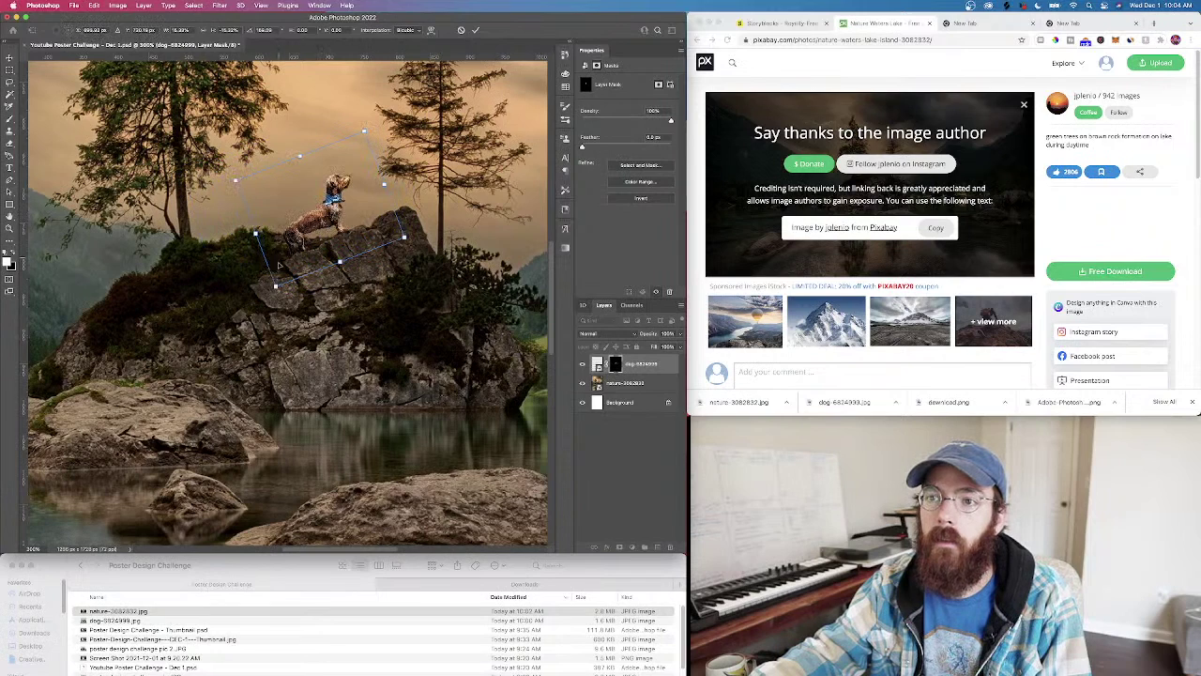
{"action": "left_click_drag", "start_coordinate": [276, 287], "coordinate": [274, 283]}
{"action": "left_click_drag", "start_coordinate": [329, 199], "coordinate": [336, 198]}
{"action": "key", "text": "Return"}
{"action": "key", "text": "super+0"}
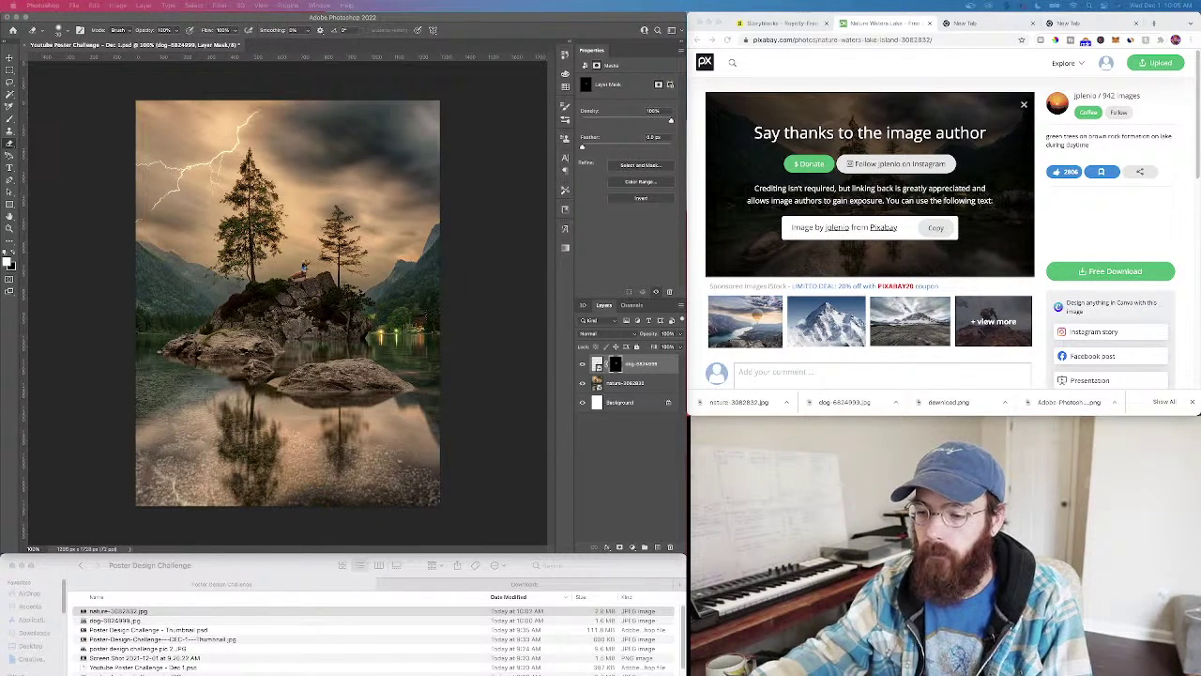
Nudge the dog left and upward on the rocky peak, and lower it again by 2 pixels so it sits on the rock
{"action": "left_click", "coordinate": [633, 373]}
{"action": "key", "text": "super+t"}
{"action": "key", "text": "Left"}
{"action": "key", "text": "Left"}
{"action": "key", "text": "Left"}
{"action": "key", "text": "Left"}
{"action": "key", "text": "Left"}
{"action": "key", "text": "Up"}
{"action": "key", "text": "Up"}
{"action": "key", "text": "Up"}
{"action": "key", "text": "Up"}
{"action": "key", "text": "Up"}
{"action": "key", "text": "Up"}
{"action": "key", "text": "Up"}
{"action": "key", "text": "Up"}
{"action": "key", "text": "Up"}
{"action": "key", "text": "Up"}
{"action": "key", "text": "Up"}
{"action": "key", "text": "Return"}
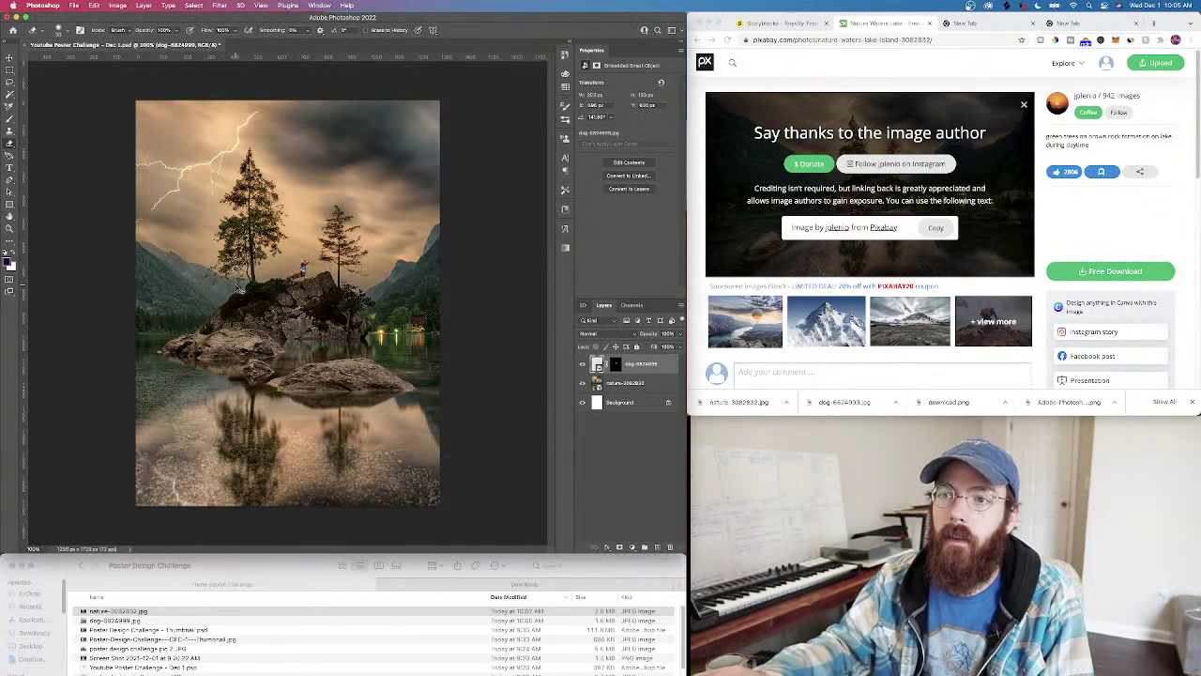
{"action": "key", "text": "super+t"}
{"action": "key", "text": "Down"}
{"action": "key", "text": "Down"}
{"action": "key", "text": "Return"}
{"action": "key", "text": "b"}
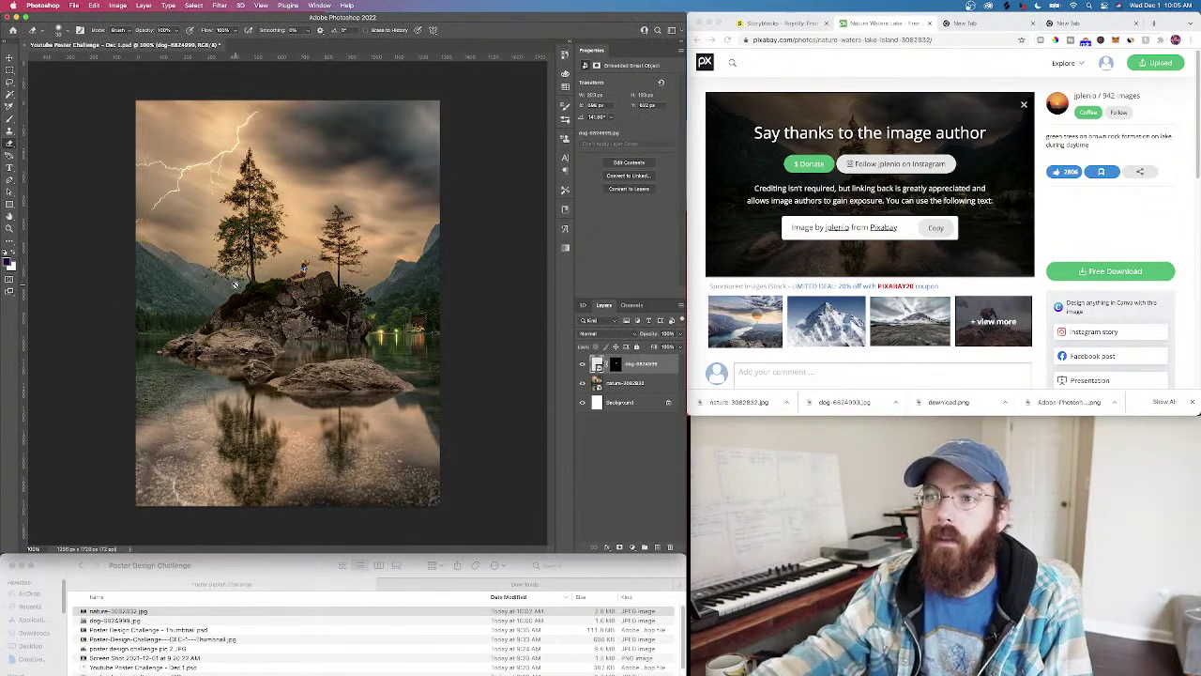
Try to shift the dog and landscape layers together on the poster
{"action": "left_click", "coordinate": [620, 383]}
{"action": "key", "text": "super+t"}
{"action": "mouse_move", "coordinate": [352, 374]}
{"action": "left_mouse_down"}
{"action": "mouse_move", "coordinate": [227, 371]}
{"action": "mouse_move", "coordinate": [445, 376]}
{"action": "mouse_move", "coordinate": [430, 392]}
{"action": "mouse_move", "coordinate": [333, 389]}
{"action": "left_mouse_up"}
{"action": "key", "text": "Return"}
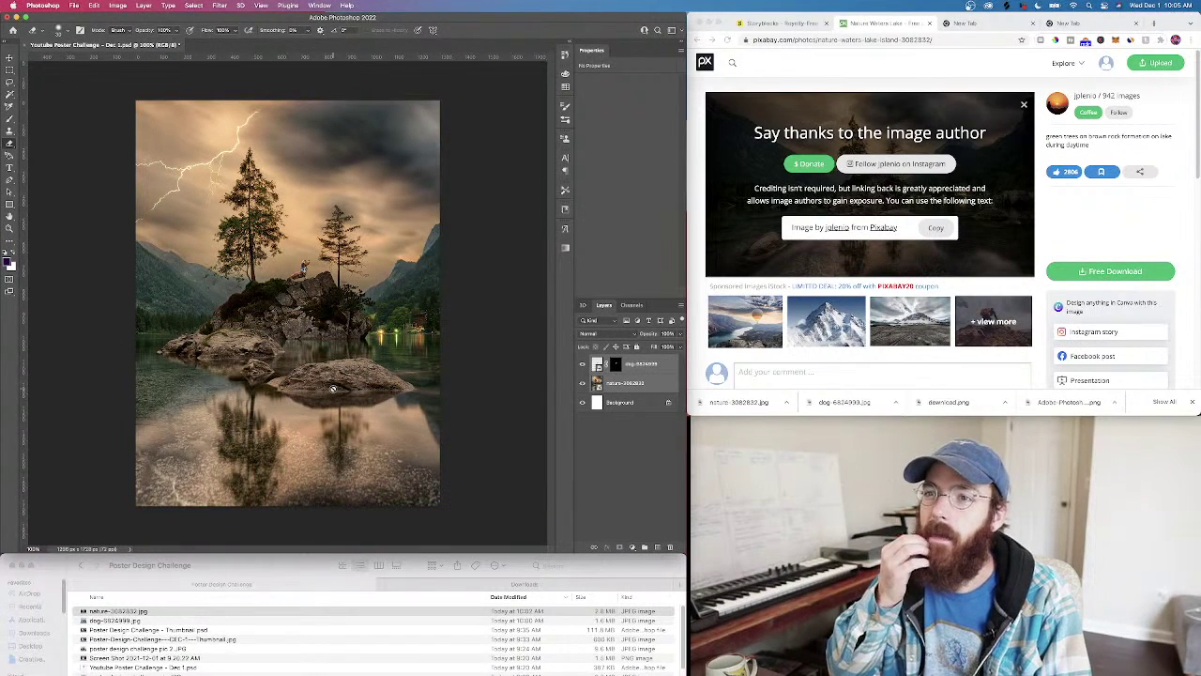
{"action": "left_click", "coordinate": [621, 385]}
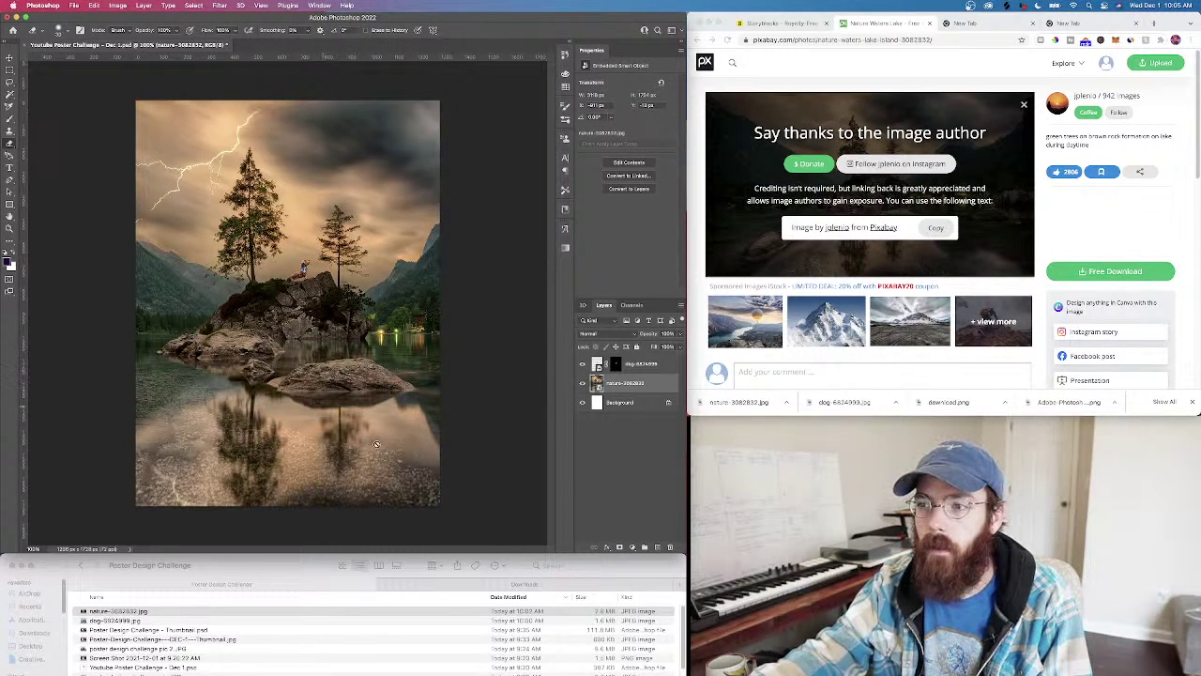
Return to the Pixabay mountain results in the browser and examine them for further scenery photos
{"action": "left_click", "coordinate": [838, 362]}
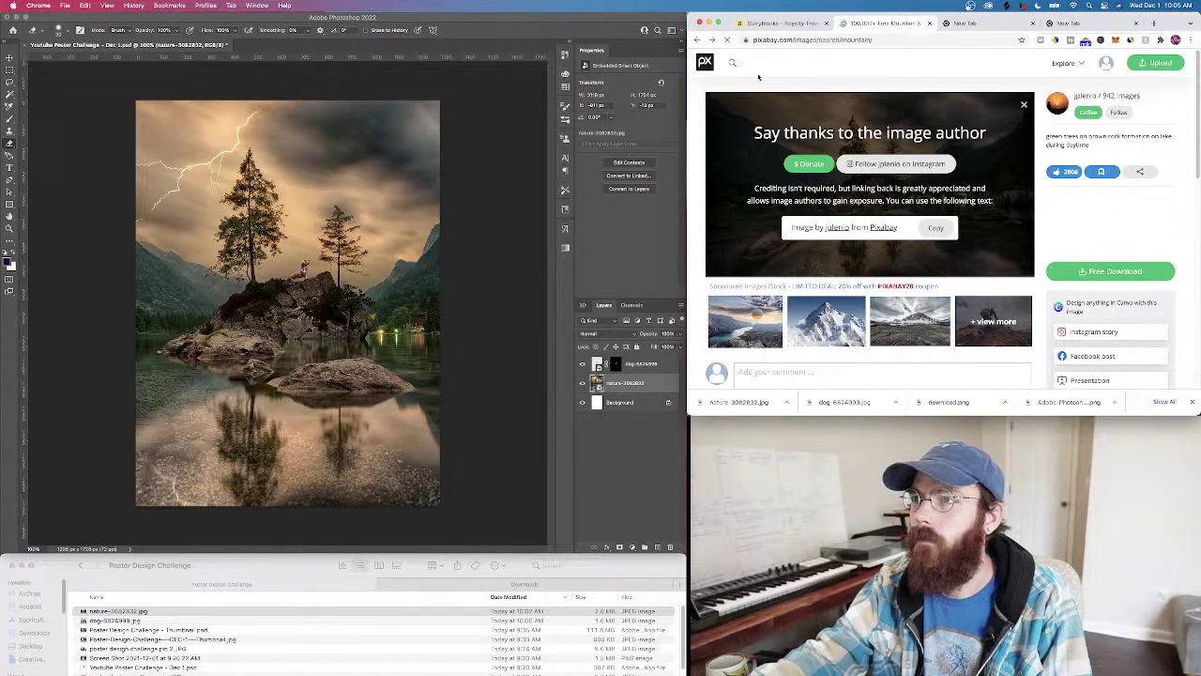
{"action": "scroll", "coordinate": [912, 333], "scroll_direction": "down", "scroll_amount": 4}
{"action": "scroll", "coordinate": [914, 336], "scroll_direction": "up", "scroll_amount": 4}
{"action": "scroll", "coordinate": [929, 326], "scroll_direction": "down", "scroll_amount": 6}
{"action": "scroll", "coordinate": [938, 319], "scroll_direction": "down", "scroll_amount": 2}
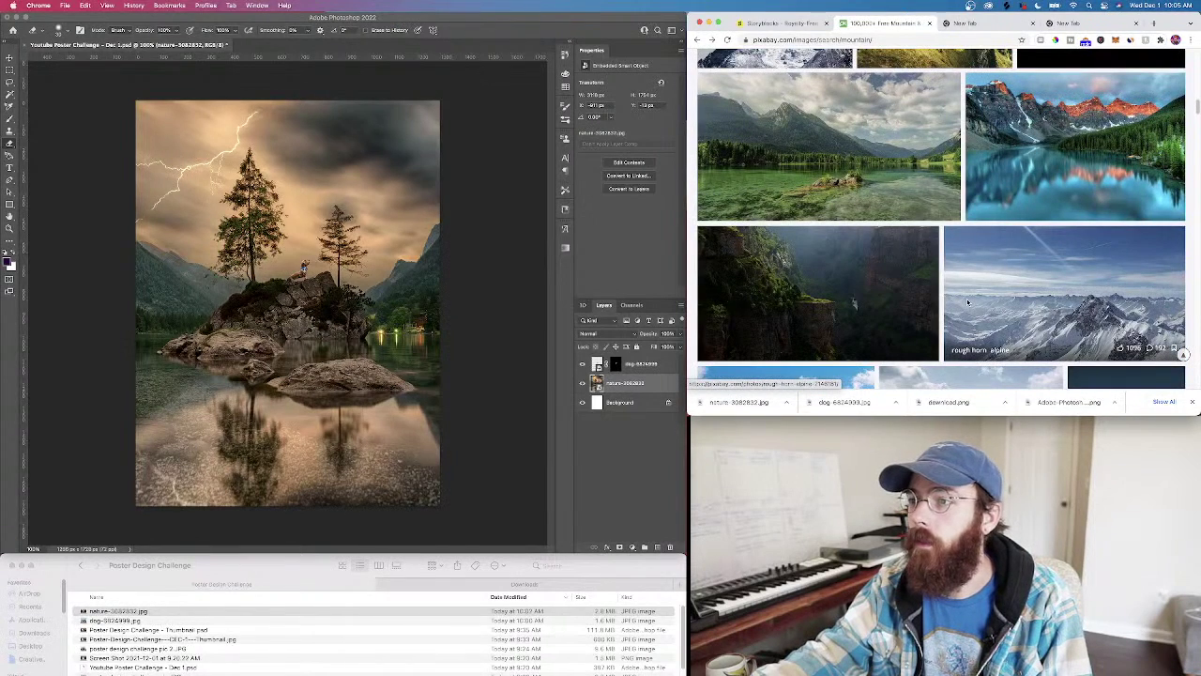
{"action": "scroll", "coordinate": [966, 298], "scroll_direction": "down", "scroll_amount": 10}
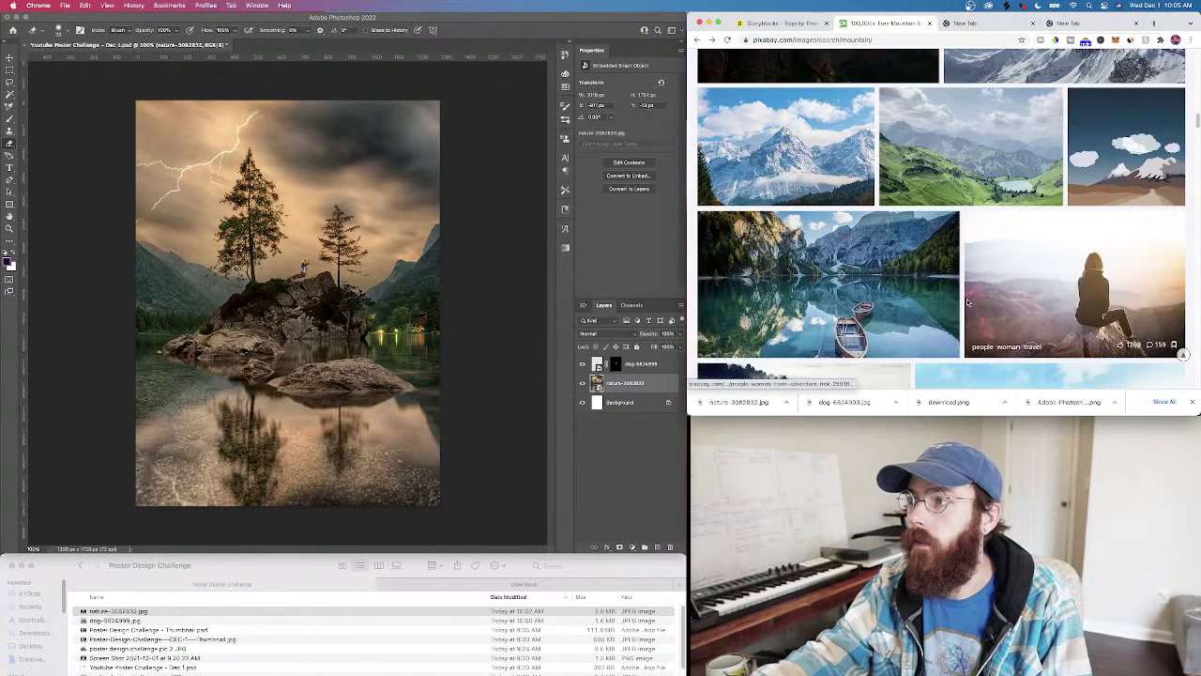
{"action": "scroll", "coordinate": [939, 281], "scroll_direction": "up", "scroll_amount": 15}
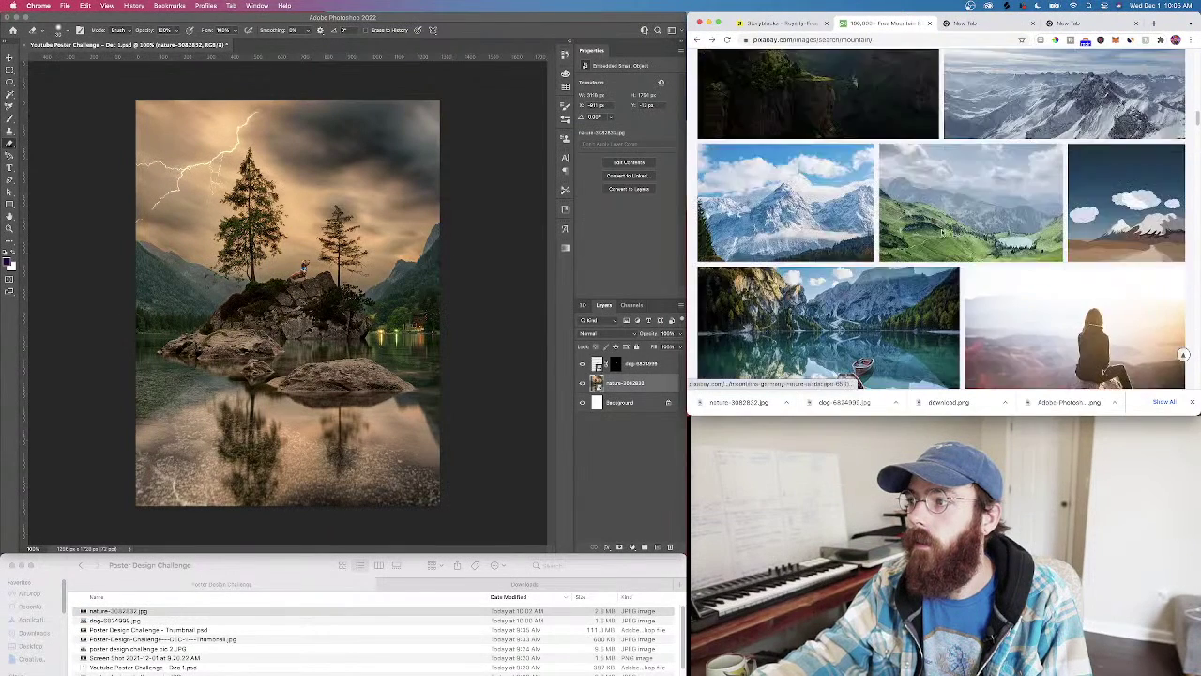
{"action": "scroll", "coordinate": [822, 161], "scroll_direction": "up", "scroll_amount": 5}
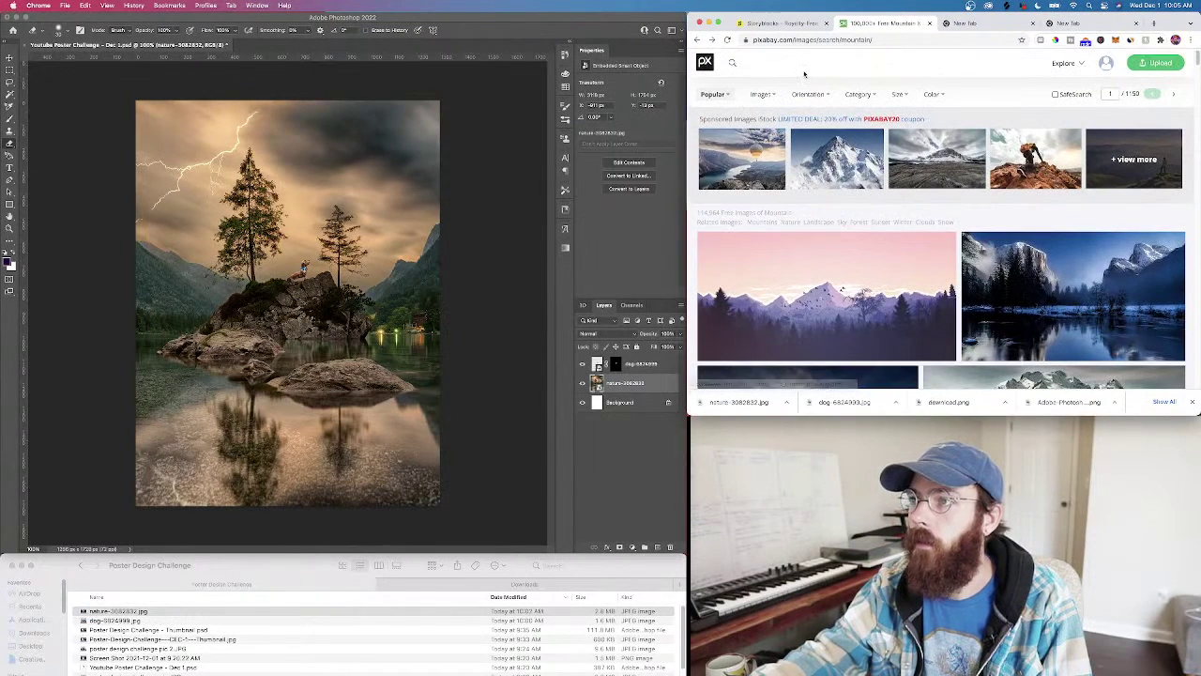
Replace the mountain search on Pixabay with a search for "foreground plants"
{"action": "mouse_move", "coordinate": [1063, 63]}
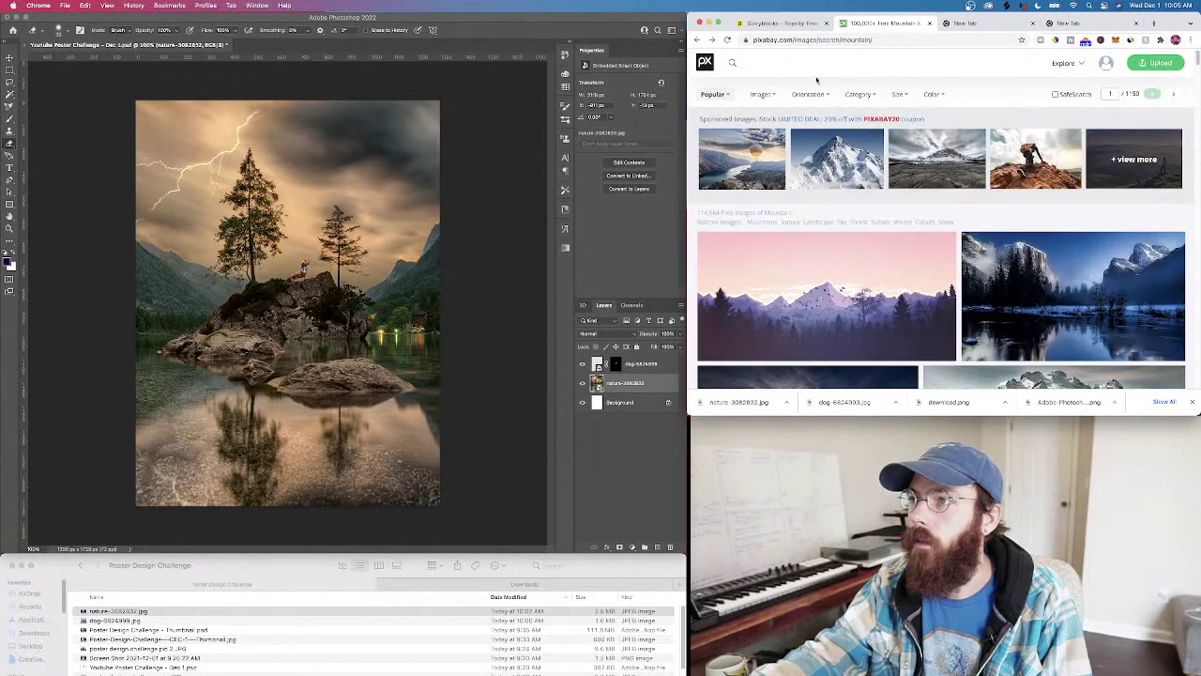
{"action": "left_click", "coordinate": [732, 64]}
{"action": "key", "text": "super+a"}
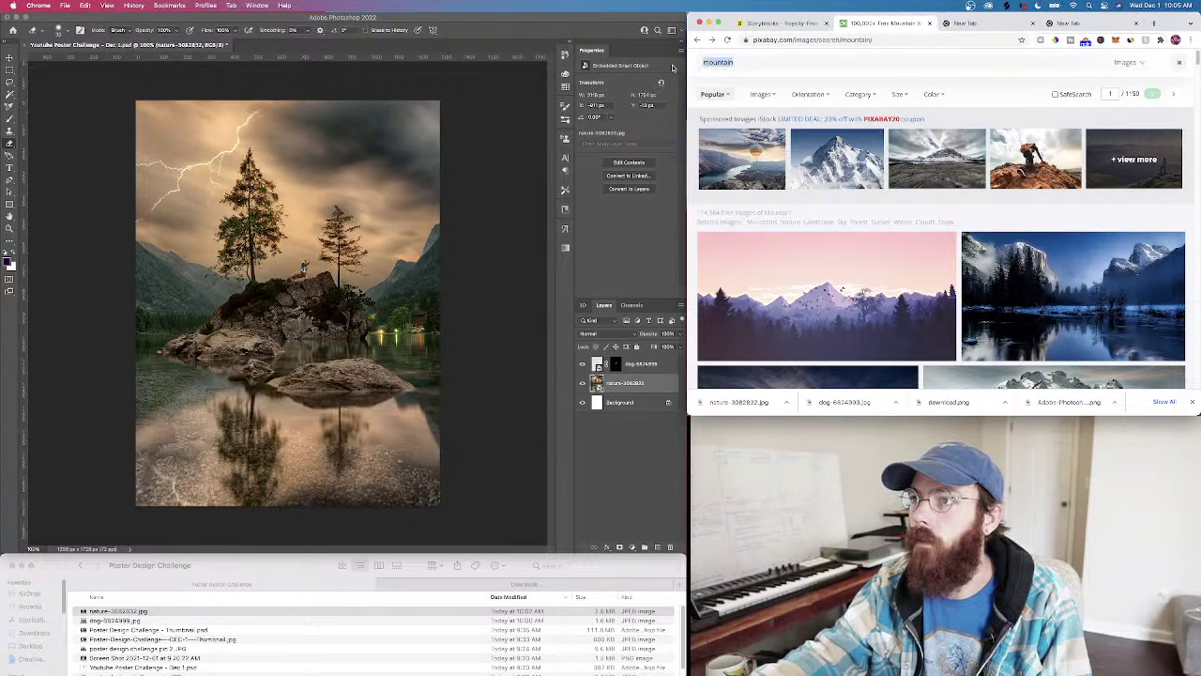
{"action": "key", "text": "BackSpace"}
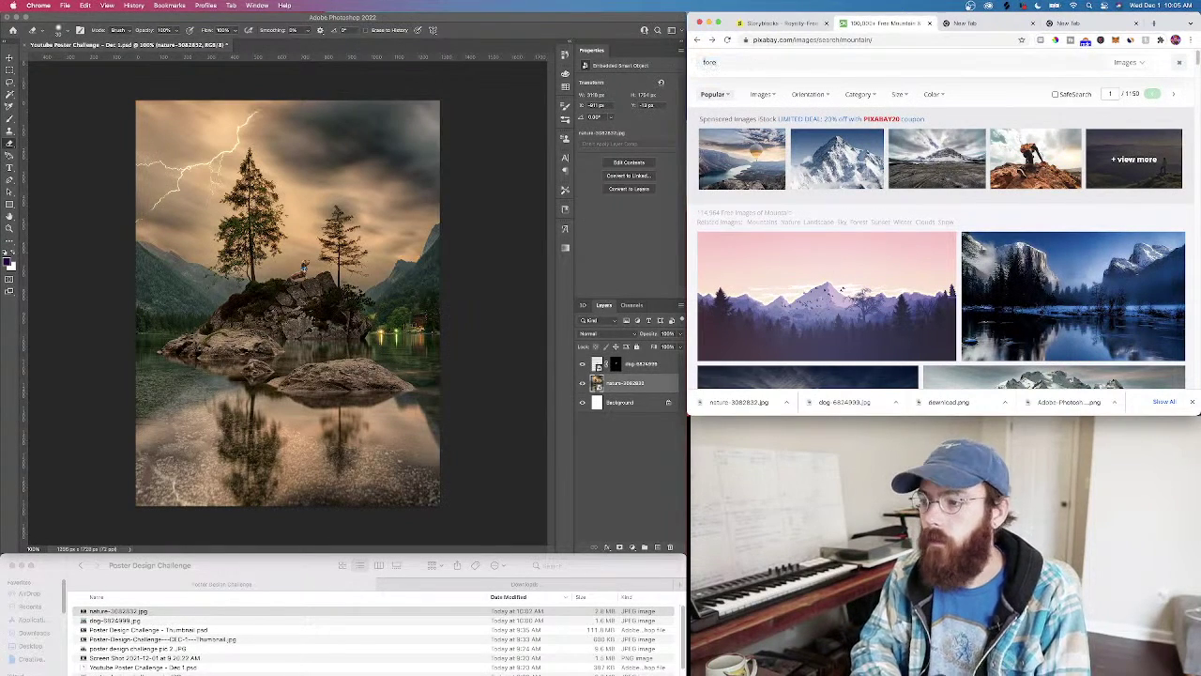
{"action": "type", "text": "foreground plants"}
{"action": "key", "text": "Return"}
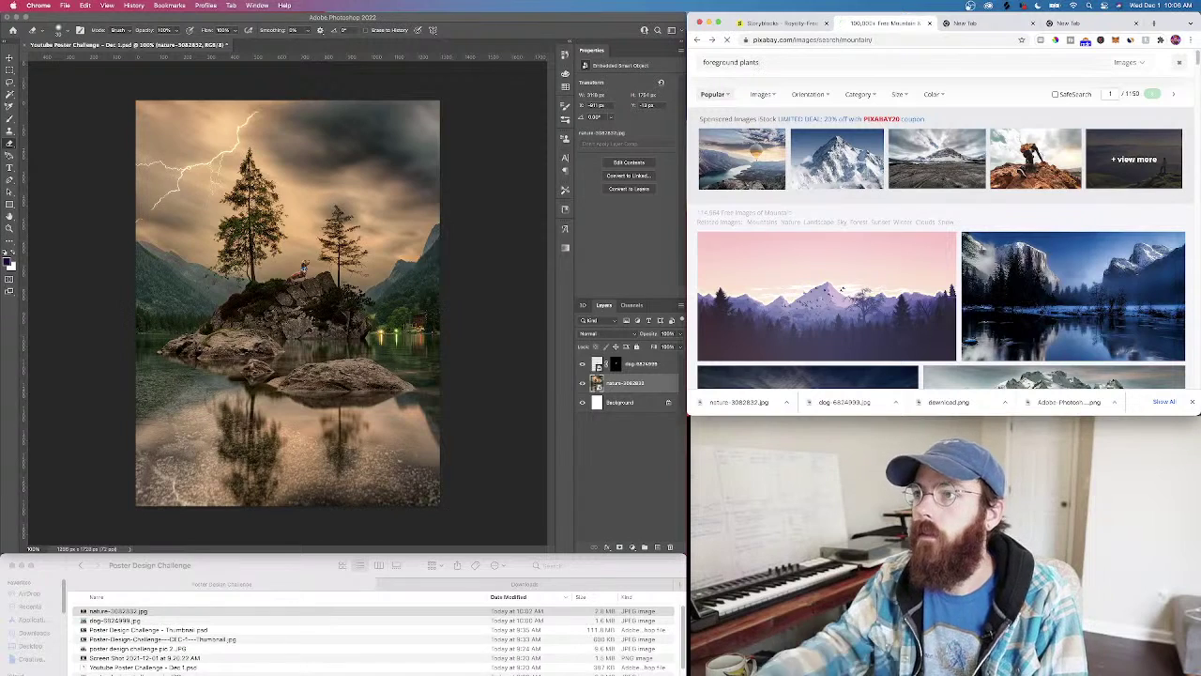
Examine the foreground plant results for foliage that could frame the poster's foreground
{"action": "scroll", "coordinate": [891, 223], "scroll_direction": "down", "scroll_amount": 3}
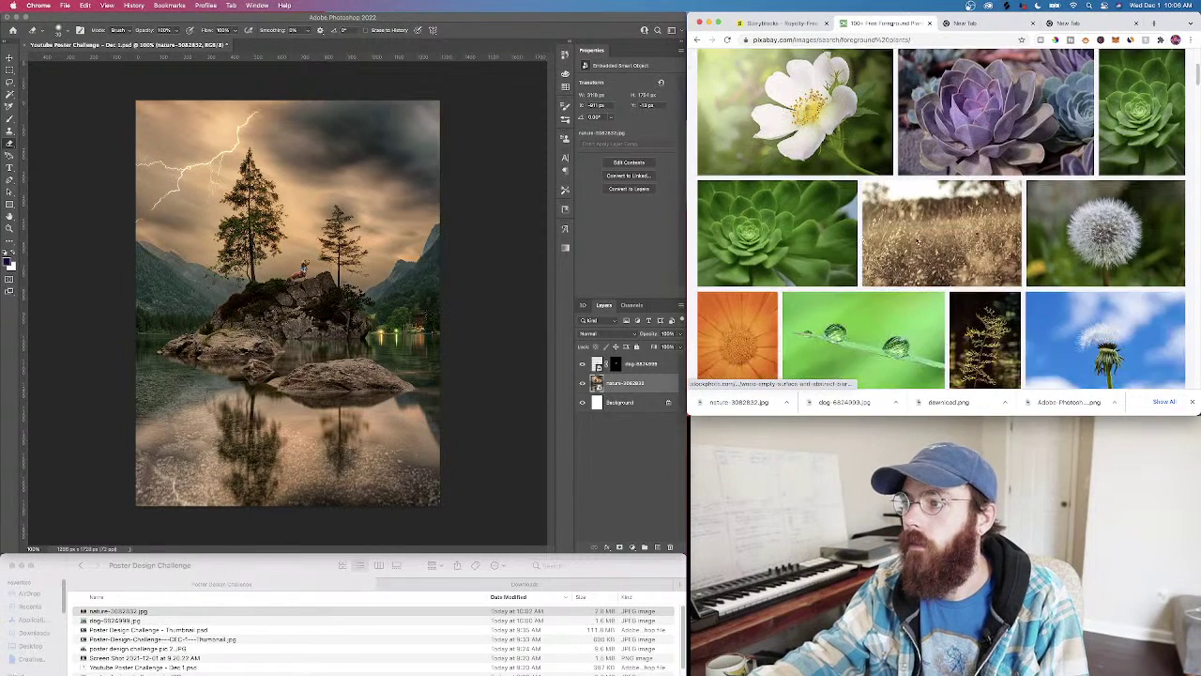
{"action": "scroll", "coordinate": [910, 244], "scroll_direction": "down", "scroll_amount": 3}
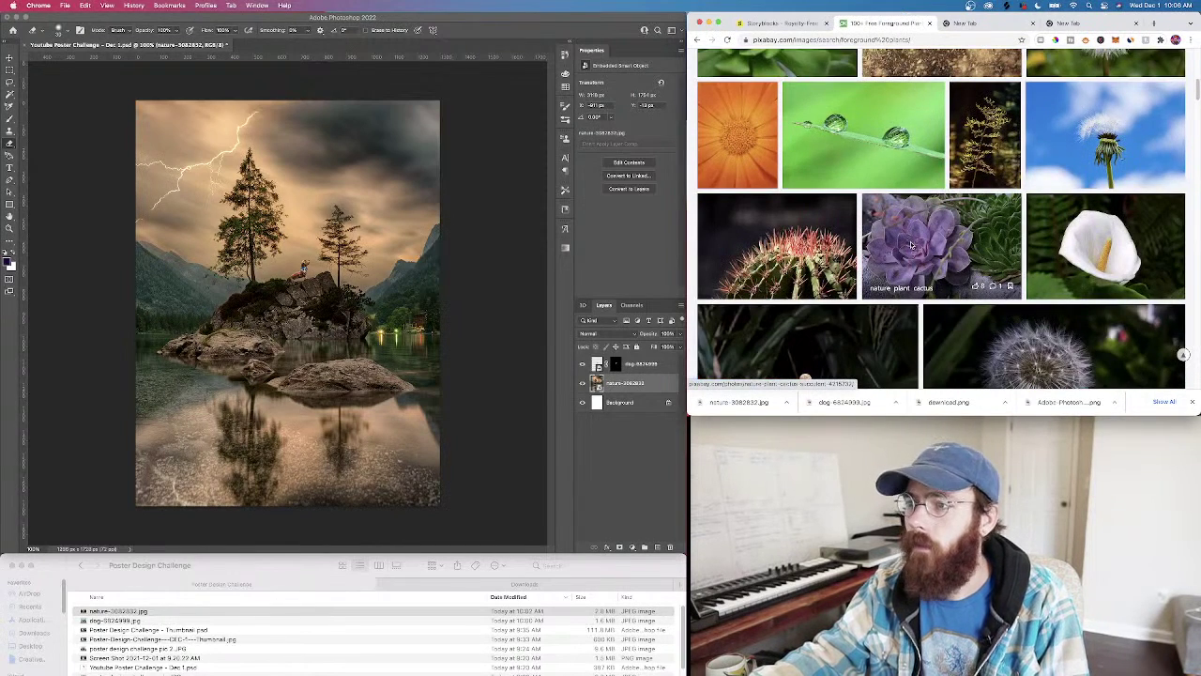
{"action": "scroll", "coordinate": [910, 245], "scroll_direction": "down", "scroll_amount": 3}
{"action": "scroll", "coordinate": [915, 245], "scroll_direction": "up", "scroll_amount": 1}
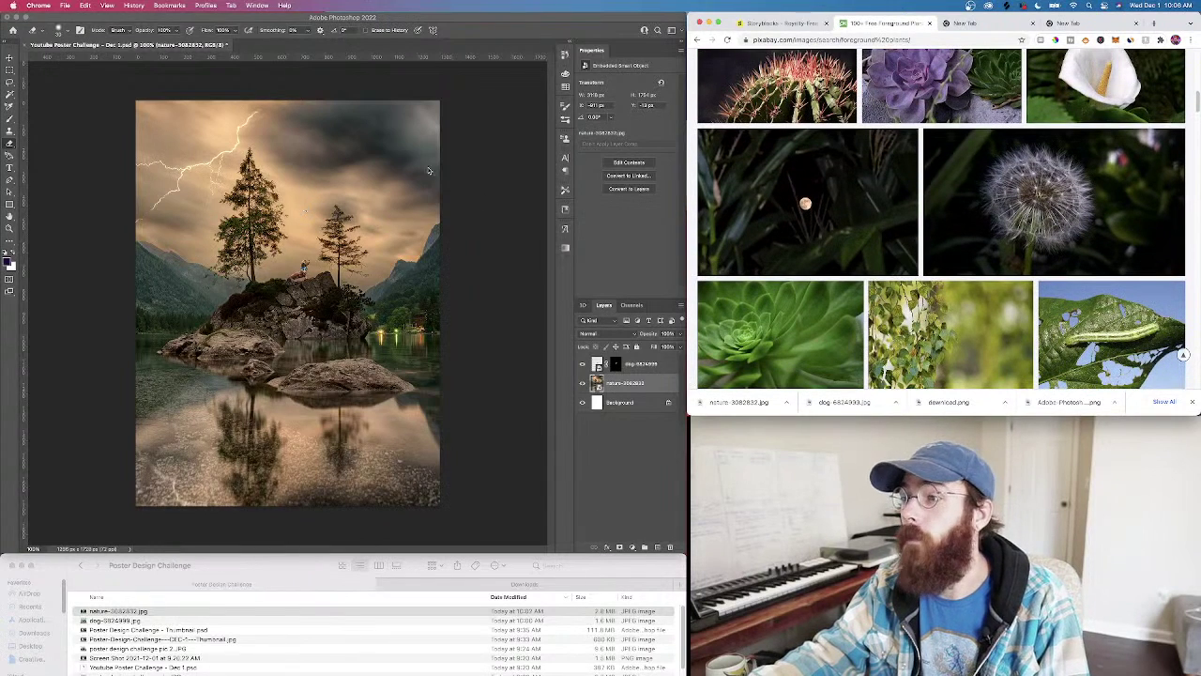
{"action": "scroll", "coordinate": [917, 214], "scroll_direction": "down", "scroll_amount": 3}
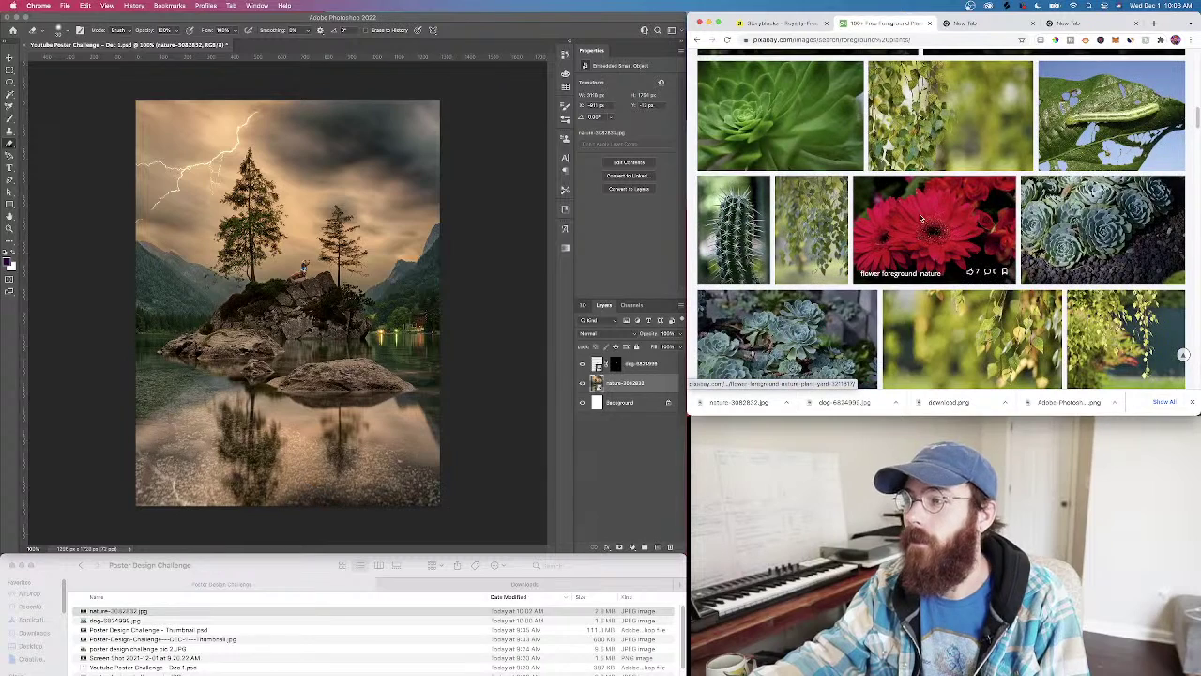
{"action": "scroll", "coordinate": [927, 223], "scroll_direction": "up", "scroll_amount": 3}
{"action": "scroll", "coordinate": [927, 223], "scroll_direction": "down", "scroll_amount": 4}
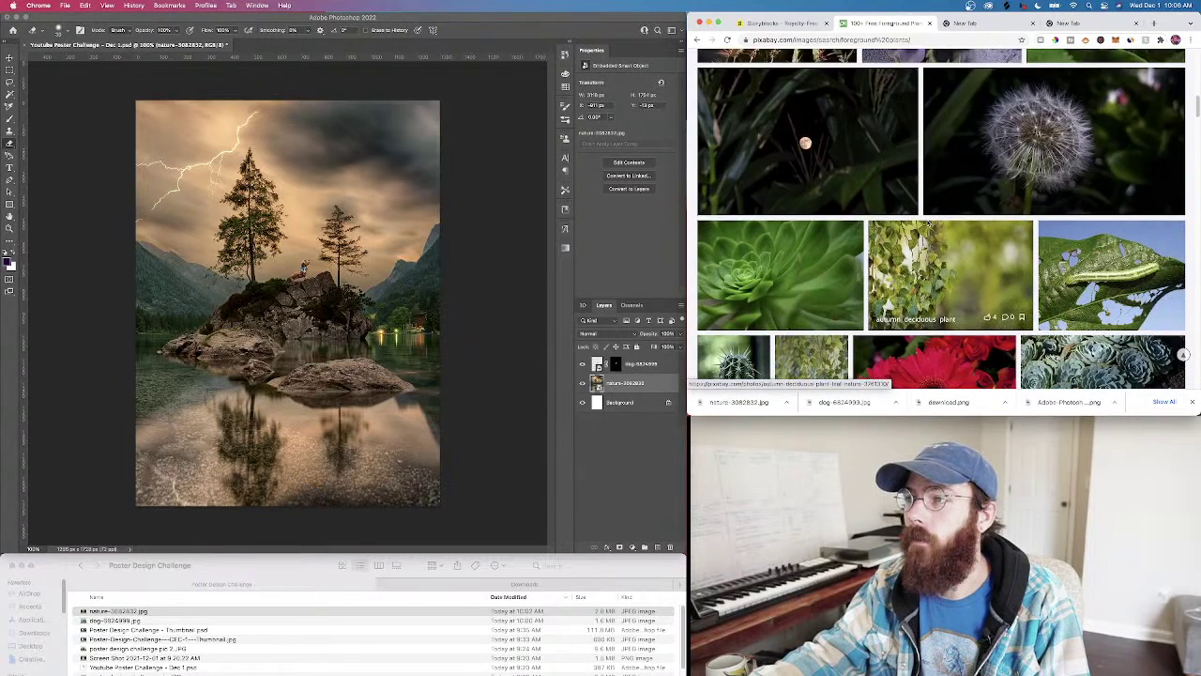
{"action": "scroll", "coordinate": [927, 224], "scroll_direction": "down", "scroll_amount": 2}
{"action": "scroll", "coordinate": [927, 223], "scroll_direction": "down", "scroll_amount": 5}
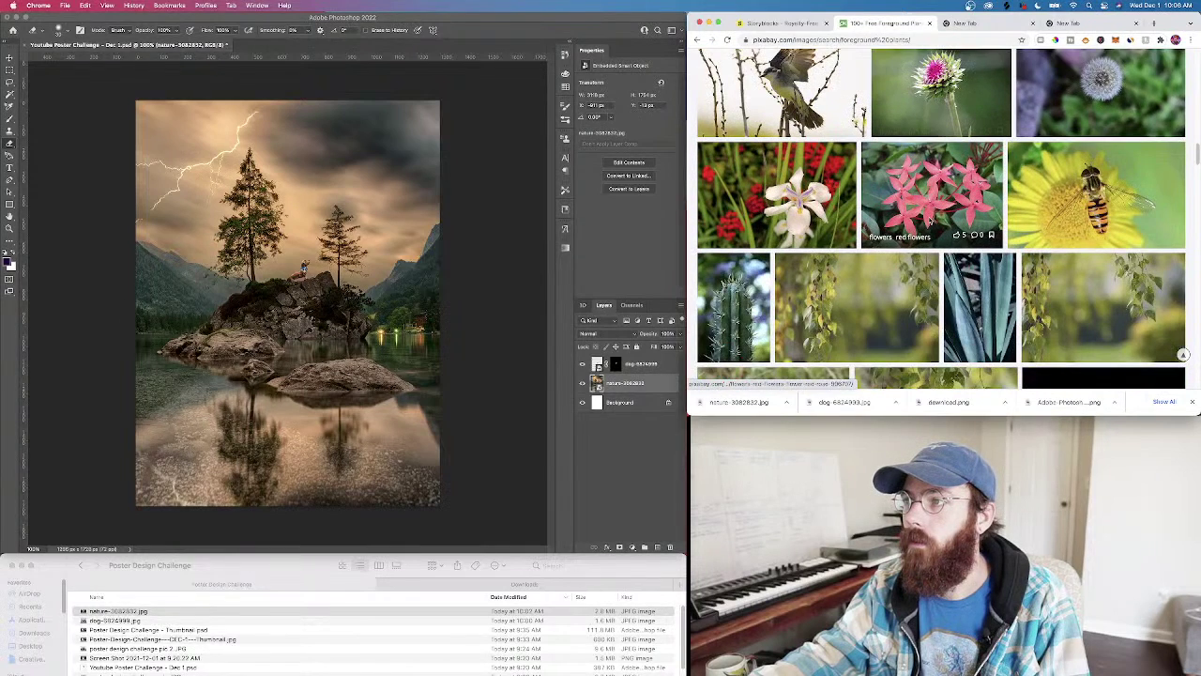
{"action": "scroll", "coordinate": [927, 221], "scroll_direction": "down", "scroll_amount": 3}
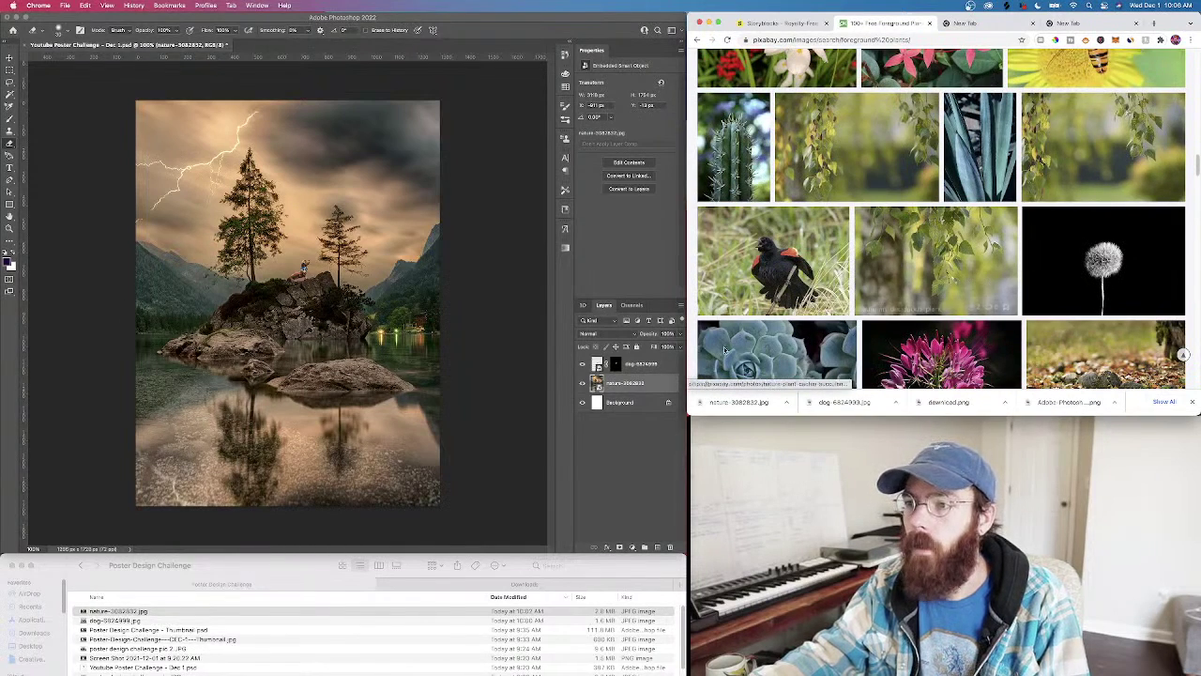
Back in Photoshop, draw a rectangle of about 1164 by 1600 px just inside the poster's edges, on a layer above the Background
{"action": "left_click", "coordinate": [641, 400]}
{"action": "left_click", "coordinate": [13, 204]}
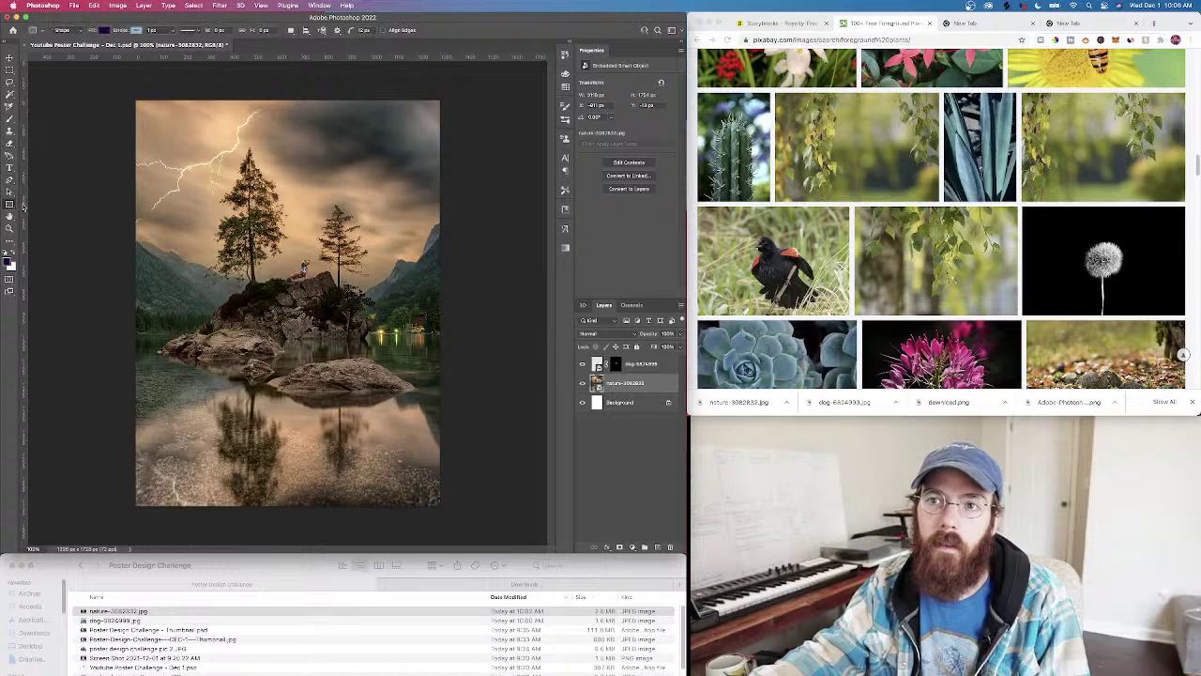
{"action": "left_click_drag", "start_coordinate": [150, 114], "coordinate": [423, 490]}
{"action": "mouse_move", "coordinate": [292, 367]}
{"action": "left_mouse_down"}
{"action": "mouse_move", "coordinate": [303, 366]}
{"action": "mouse_move", "coordinate": [291, 367]}
{"action": "left_mouse_up"}
{"action": "left_click_drag", "start_coordinate": [625, 384], "coordinate": [627, 411]}
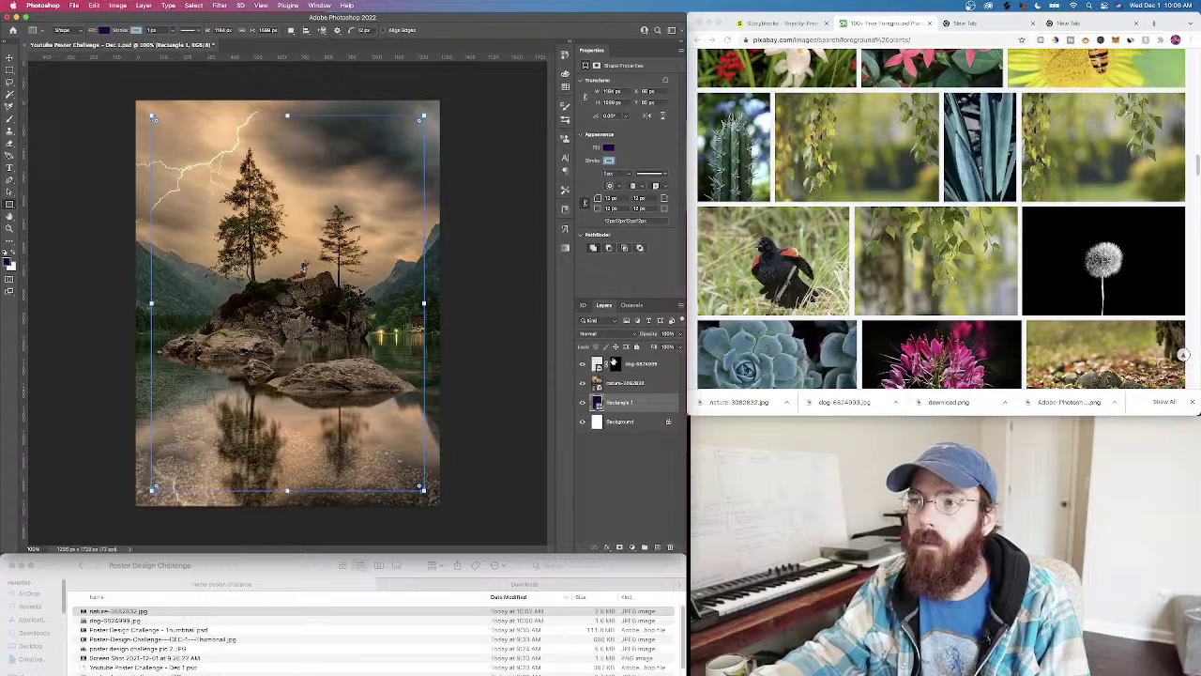
Remove the rectangle's fill and make its stroke white
{"action": "left_click", "coordinate": [608, 146]}
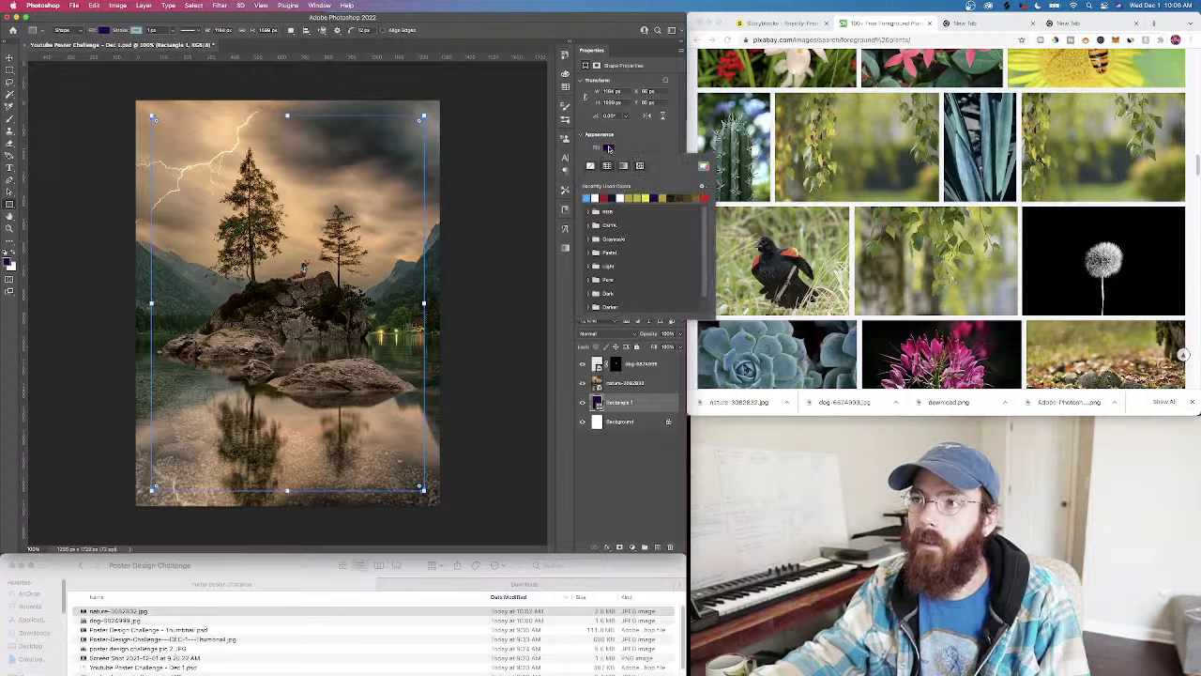
{"action": "left_click", "coordinate": [590, 166]}
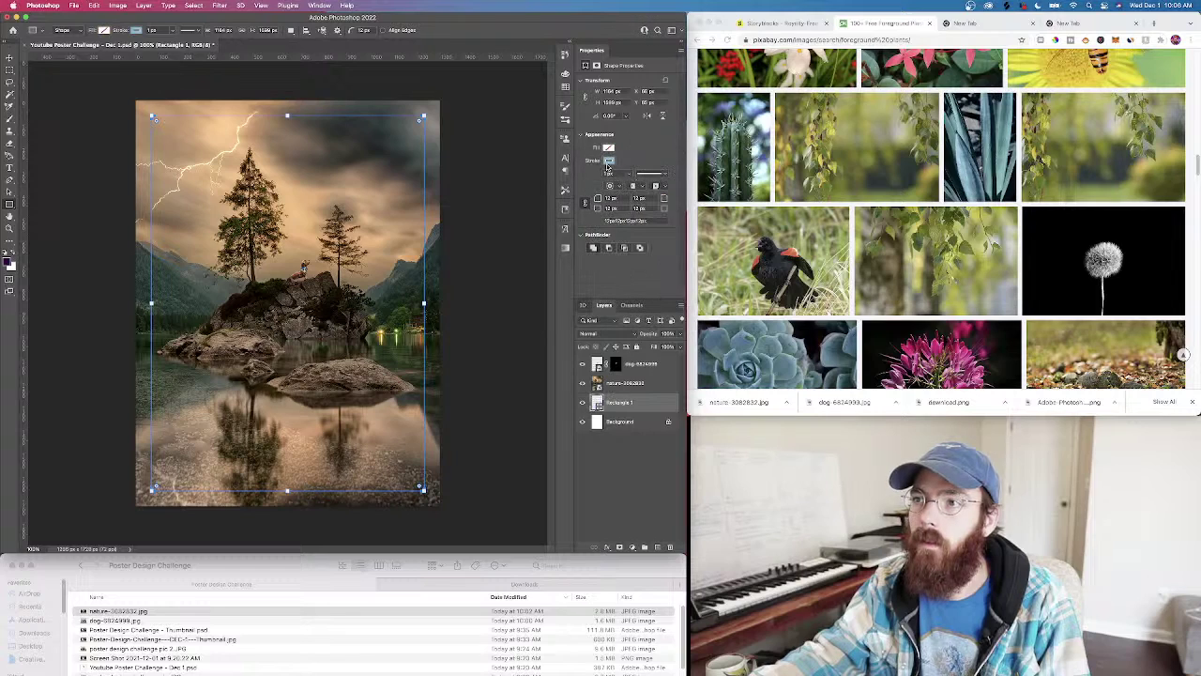
{"action": "left_click", "coordinate": [609, 159]}
{"action": "left_click", "coordinate": [594, 210]}
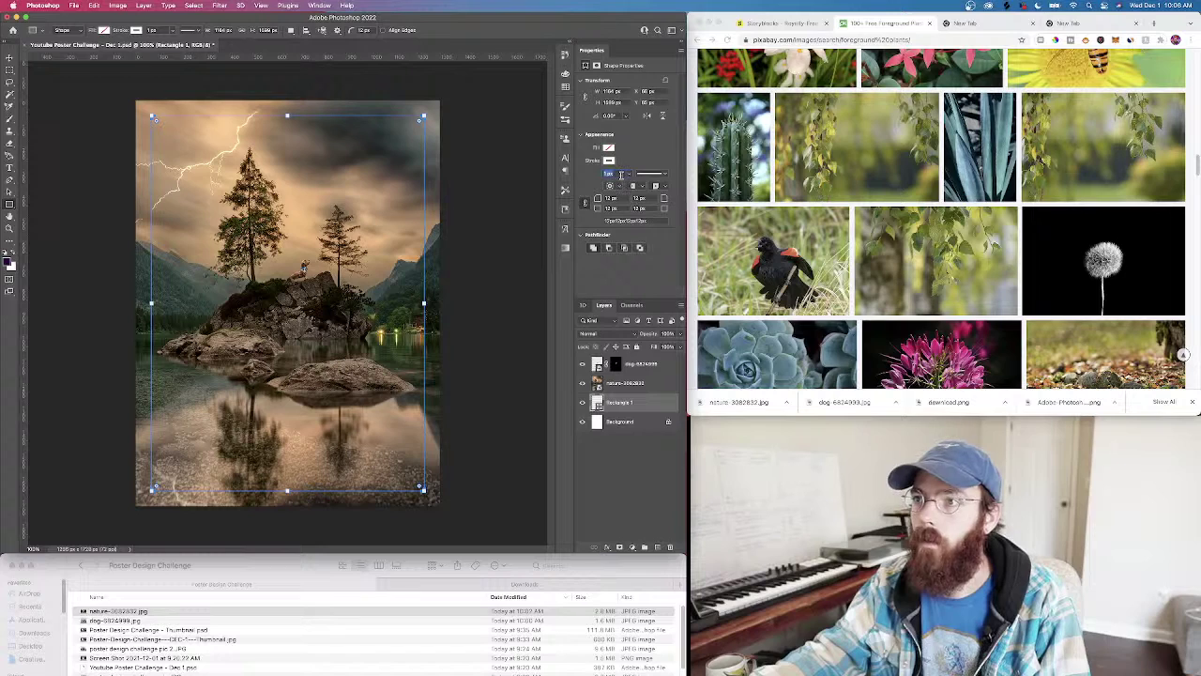
Thicken the rectangle's stroke and place its layer above the landscape photo, below the dog
{"action": "left_click", "coordinate": [620, 175]}
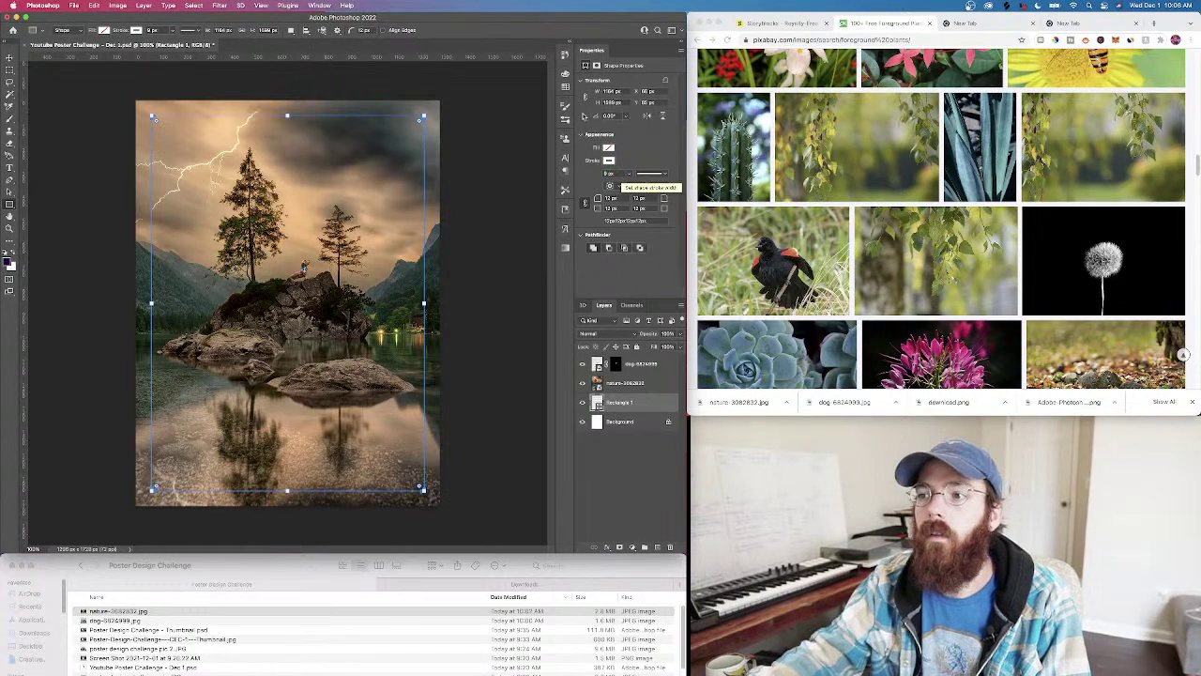
{"action": "left_click", "coordinate": [630, 463]}
{"action": "left_click_drag", "start_coordinate": [620, 402], "coordinate": [626, 380]}
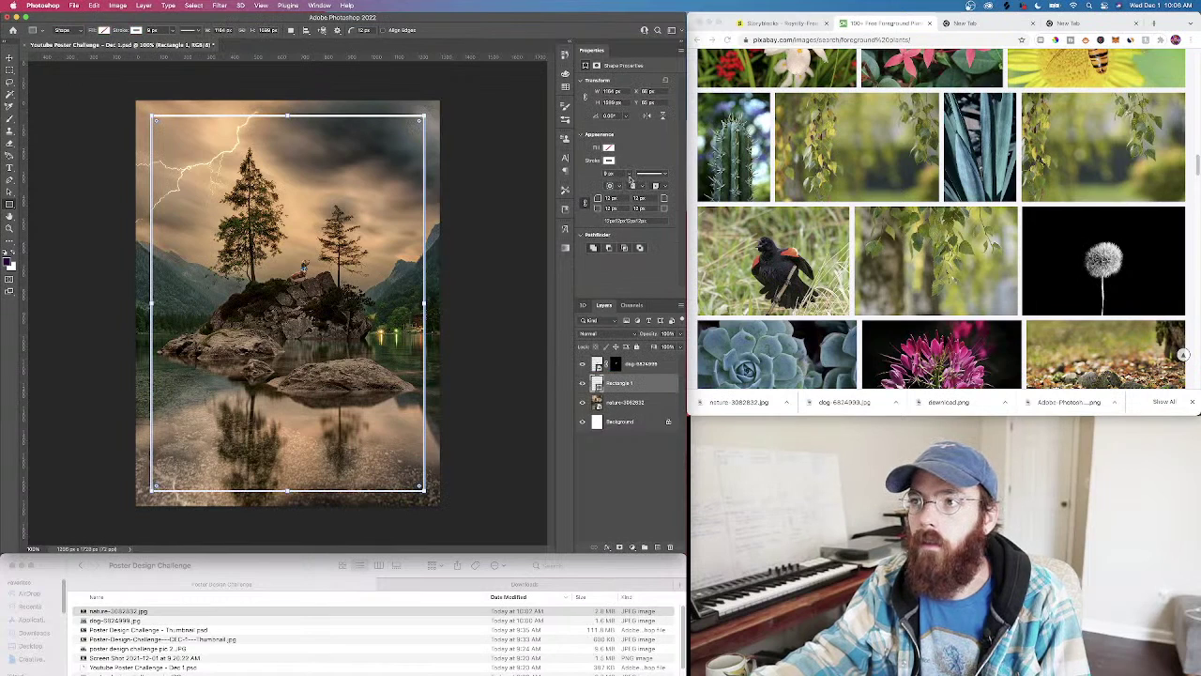
Set the frame's stroke width to 3 px, round its corners more strongly, and deselect it
{"action": "left_click", "coordinate": [616, 173]}
{"action": "type", "text": "3"}
{"action": "key", "text": "Return"}
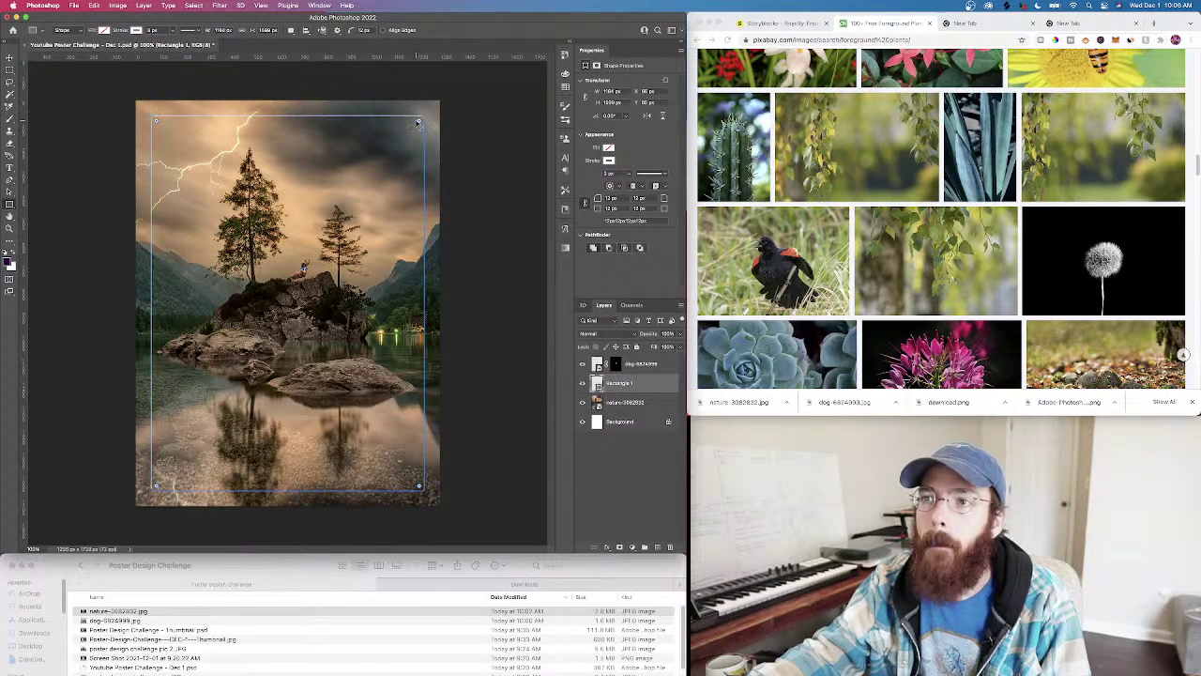
{"action": "left_click", "coordinate": [655, 495]}
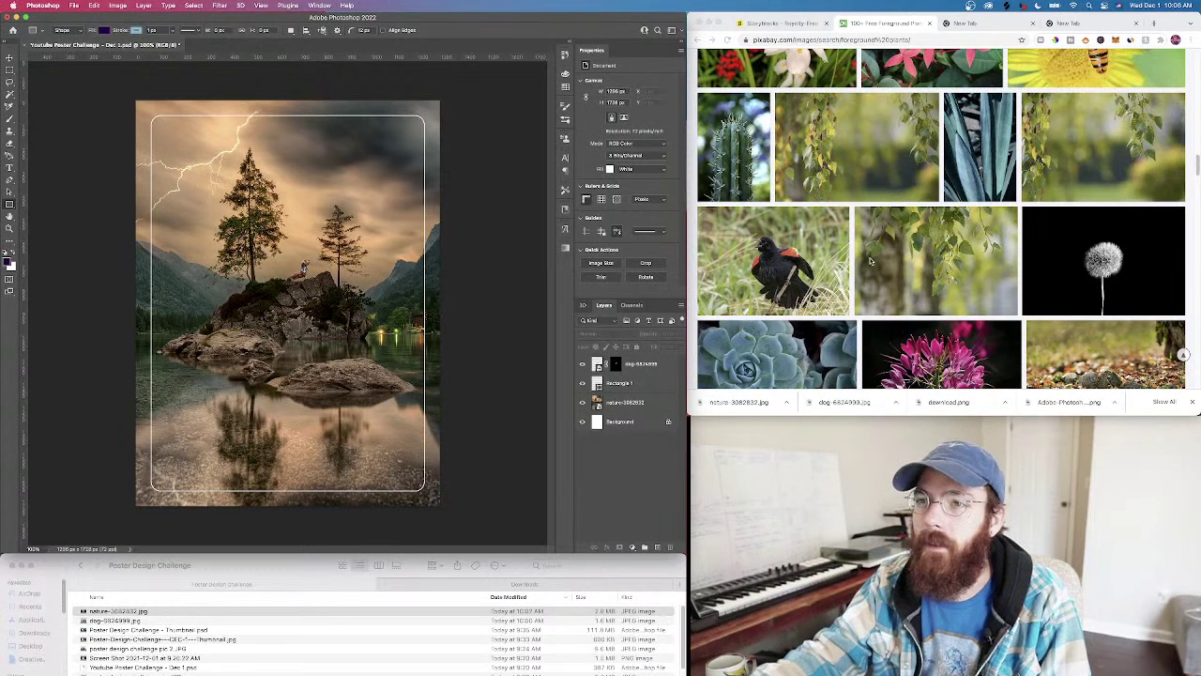
Return to the browser and look through the remaining foreground plant photos on Pixabay
{"action": "left_click", "coordinate": [794, 267]}
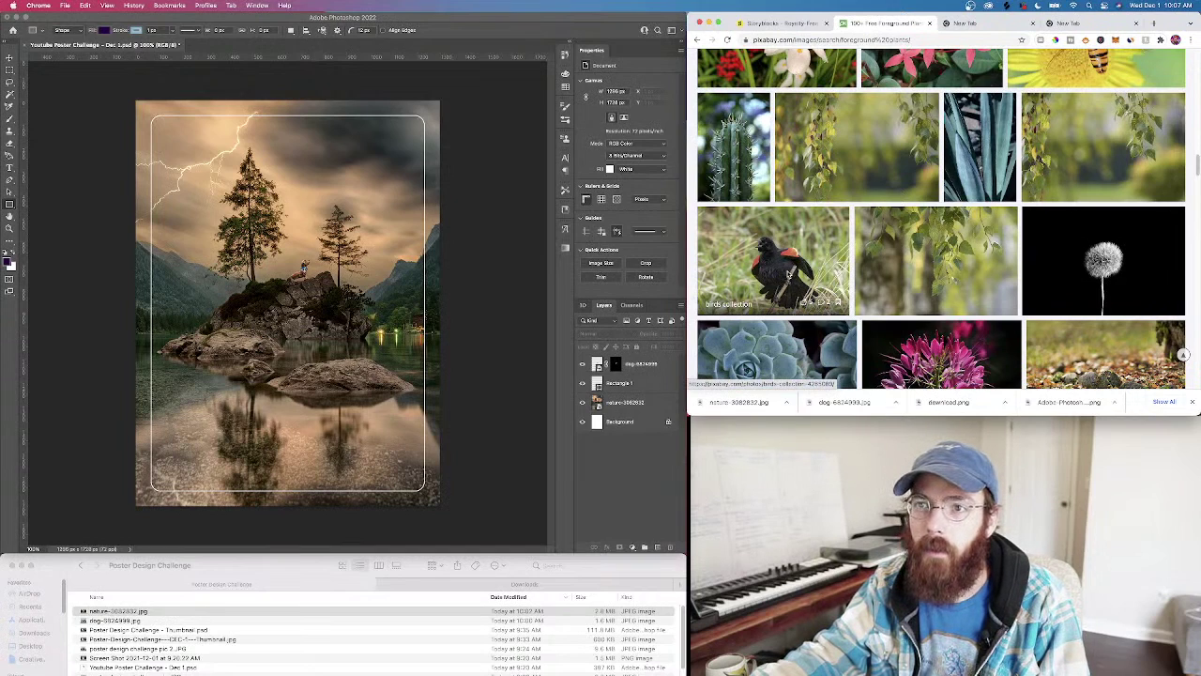
{"action": "scroll", "coordinate": [783, 269], "scroll_direction": "down", "scroll_amount": 2}
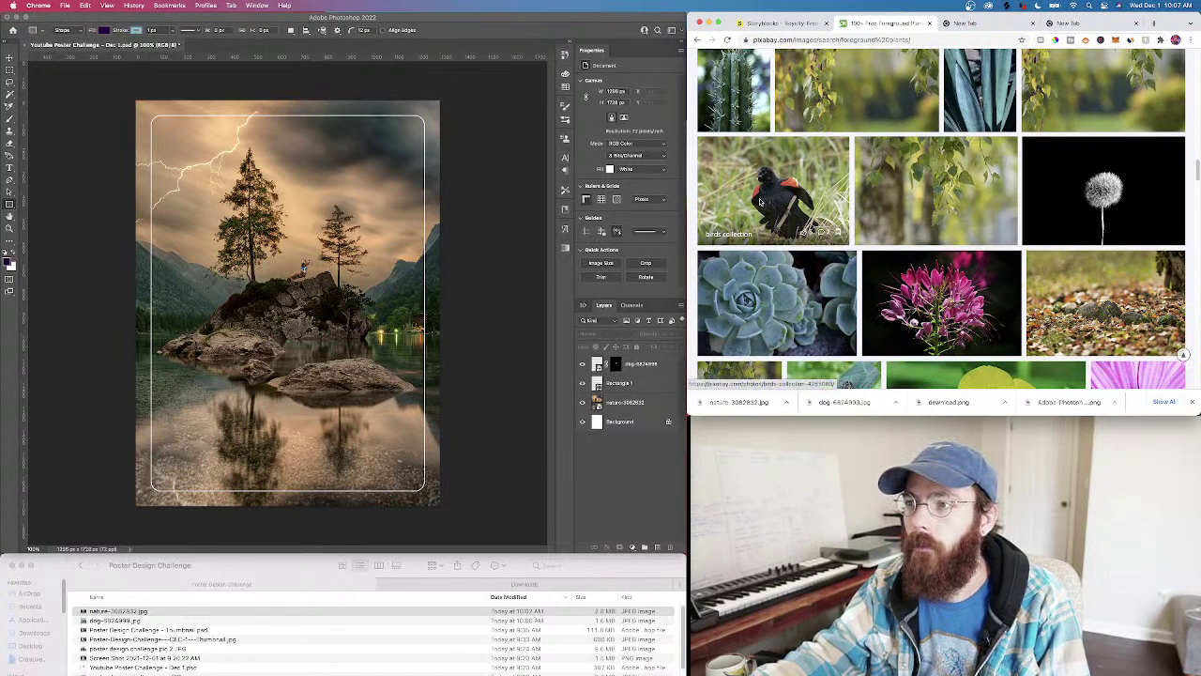
{"action": "scroll", "coordinate": [762, 203], "scroll_direction": "down", "scroll_amount": 1}
{"action": "scroll", "coordinate": [756, 203], "scroll_direction": "up", "scroll_amount": 10}
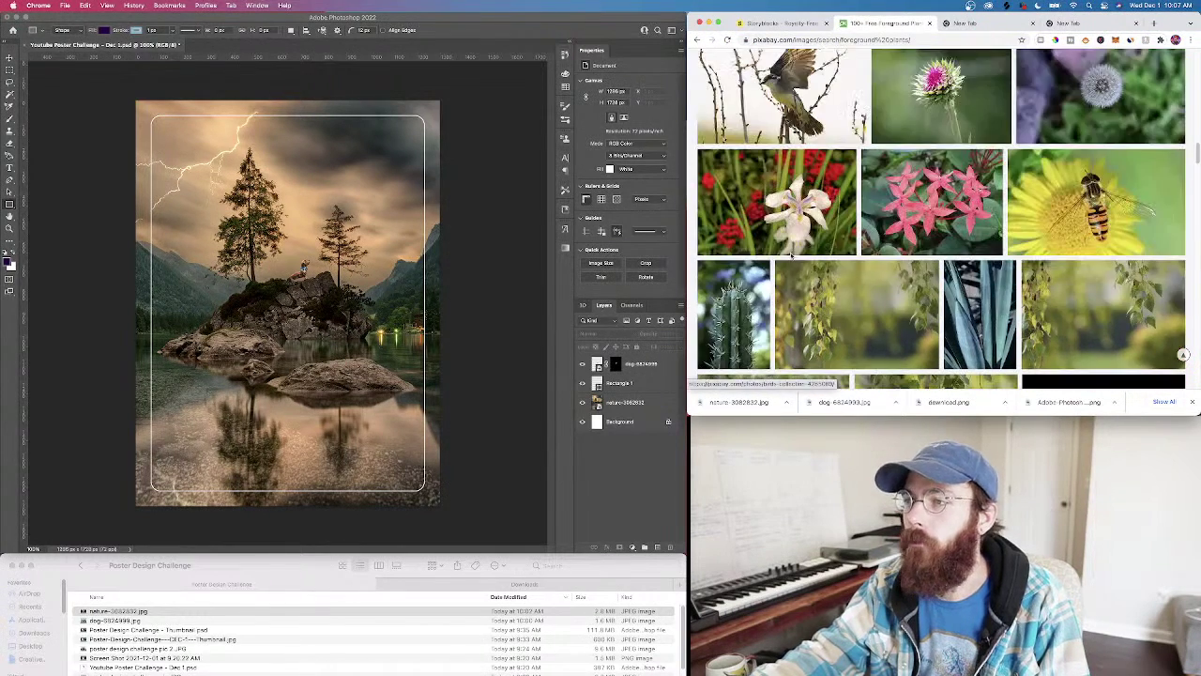
{"action": "scroll", "coordinate": [847, 272], "scroll_direction": "down", "scroll_amount": 6}
{"action": "scroll", "coordinate": [848, 273], "scroll_direction": "down", "scroll_amount": 15}
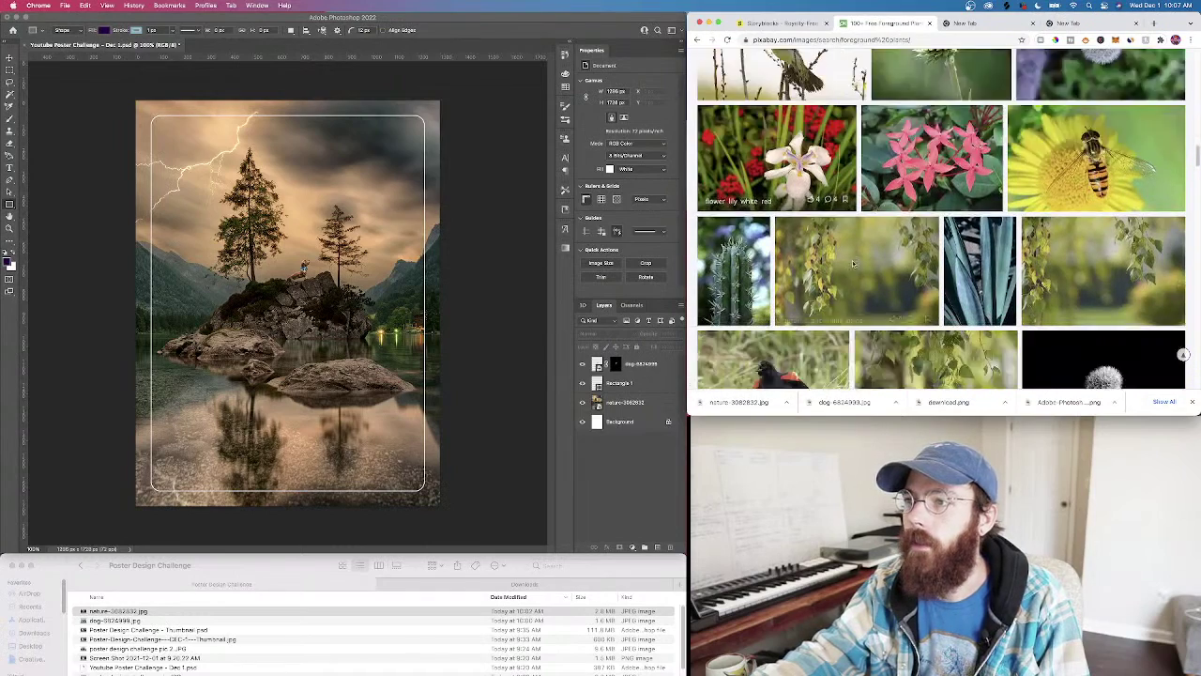
{"action": "scroll", "coordinate": [860, 251], "scroll_direction": "up", "scroll_amount": 15}
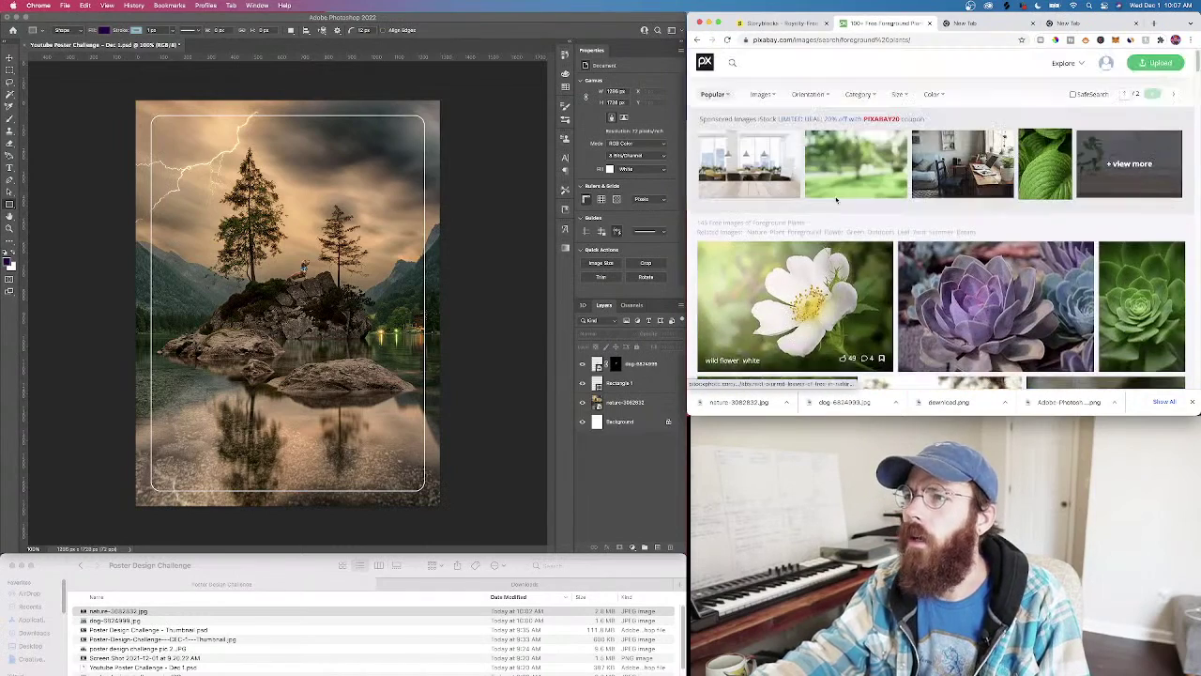
Search Pixabay for "eagle"
{"action": "left_click", "coordinate": [746, 68]}
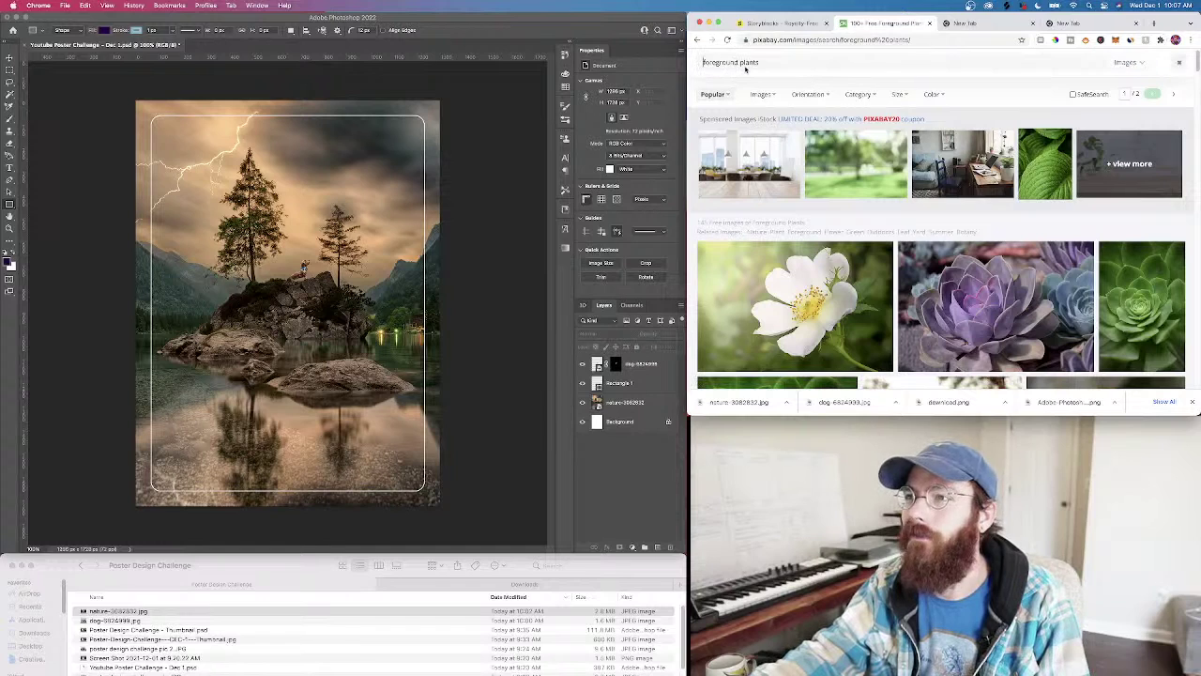
{"action": "key", "text": "super+a"}
{"action": "type", "text": "eagle"}
{"action": "key", "text": "Return"}
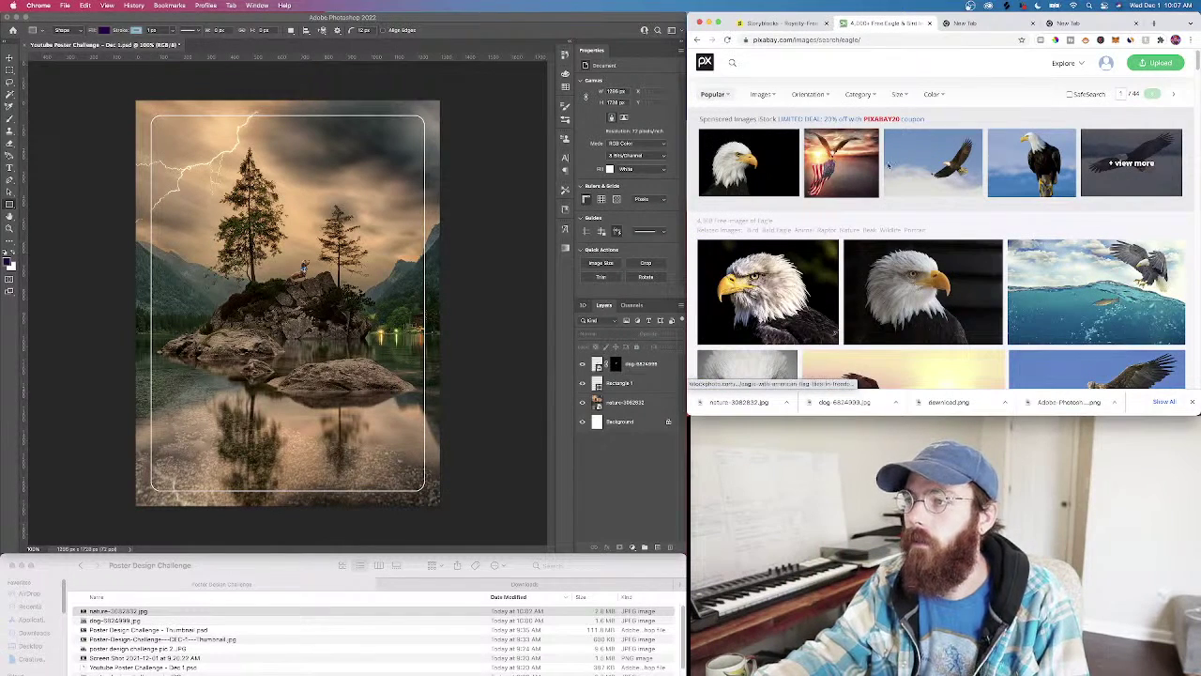
Browse the eagle search results on Pixabay for a flying eagle, checking the bald eagle illustration with the pink and purple sky
{"action": "scroll", "coordinate": [927, 188], "scroll_direction": "down", "scroll_amount": 3}
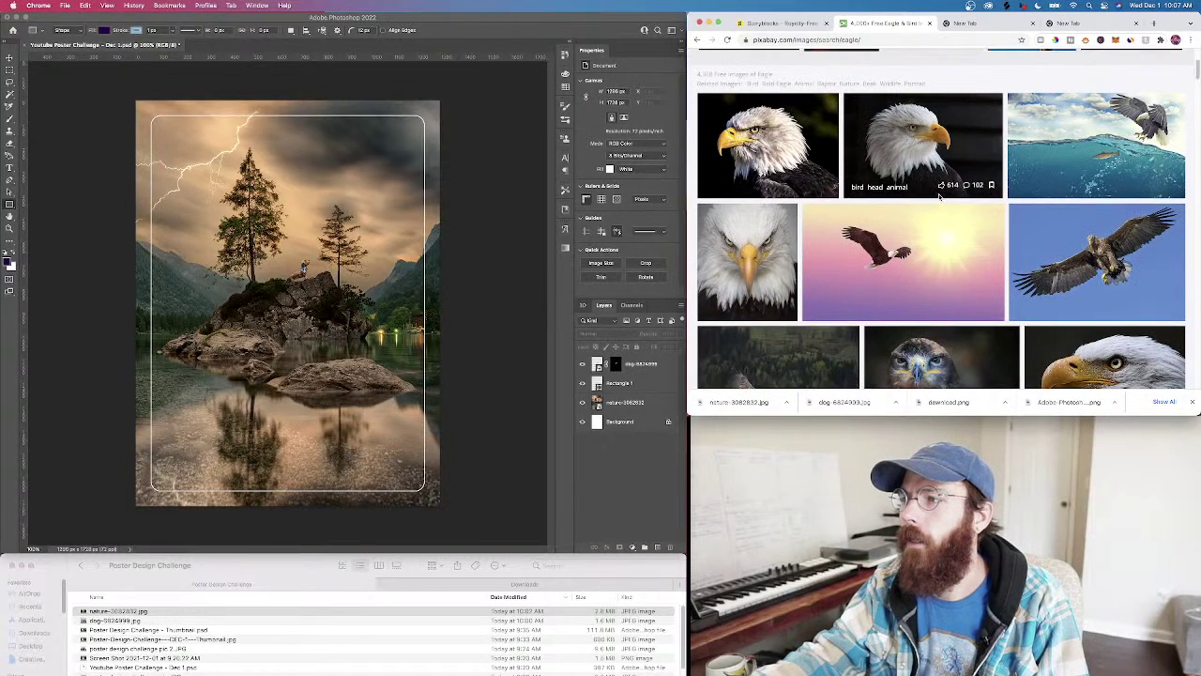
{"action": "scroll", "coordinate": [900, 225], "scroll_direction": "down", "scroll_amount": 2}
{"action": "scroll", "coordinate": [894, 231], "scroll_direction": "down", "scroll_amount": 1}
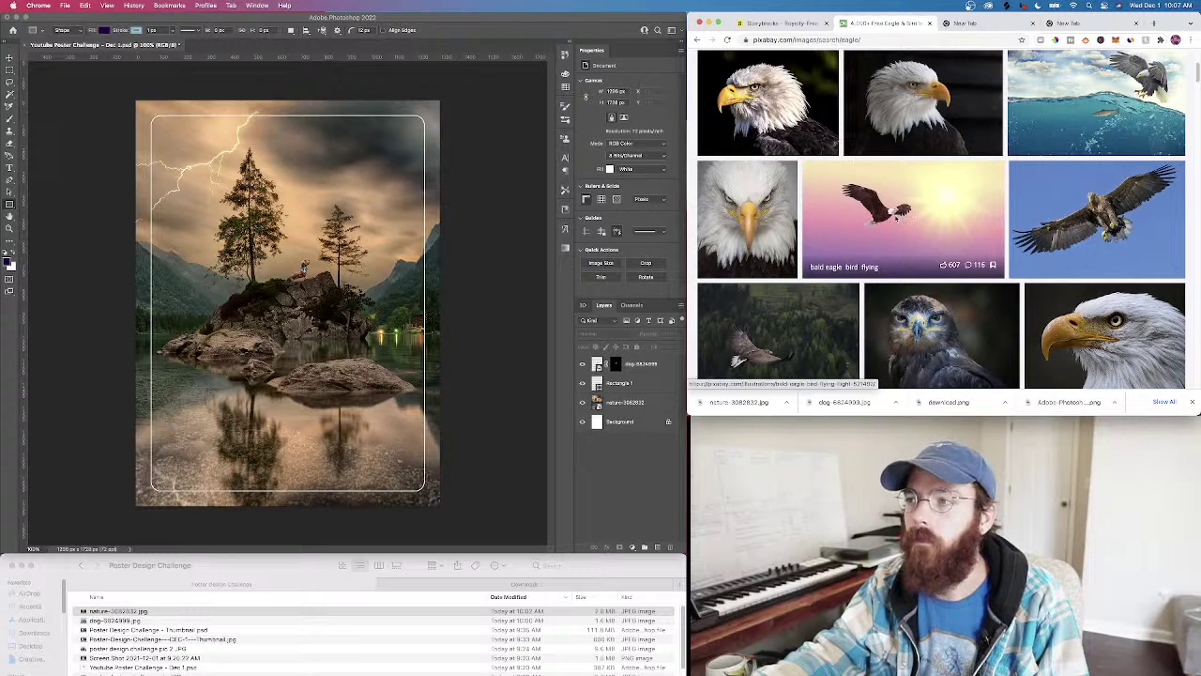
{"action": "scroll", "coordinate": [897, 216], "scroll_direction": "down", "scroll_amount": 2}
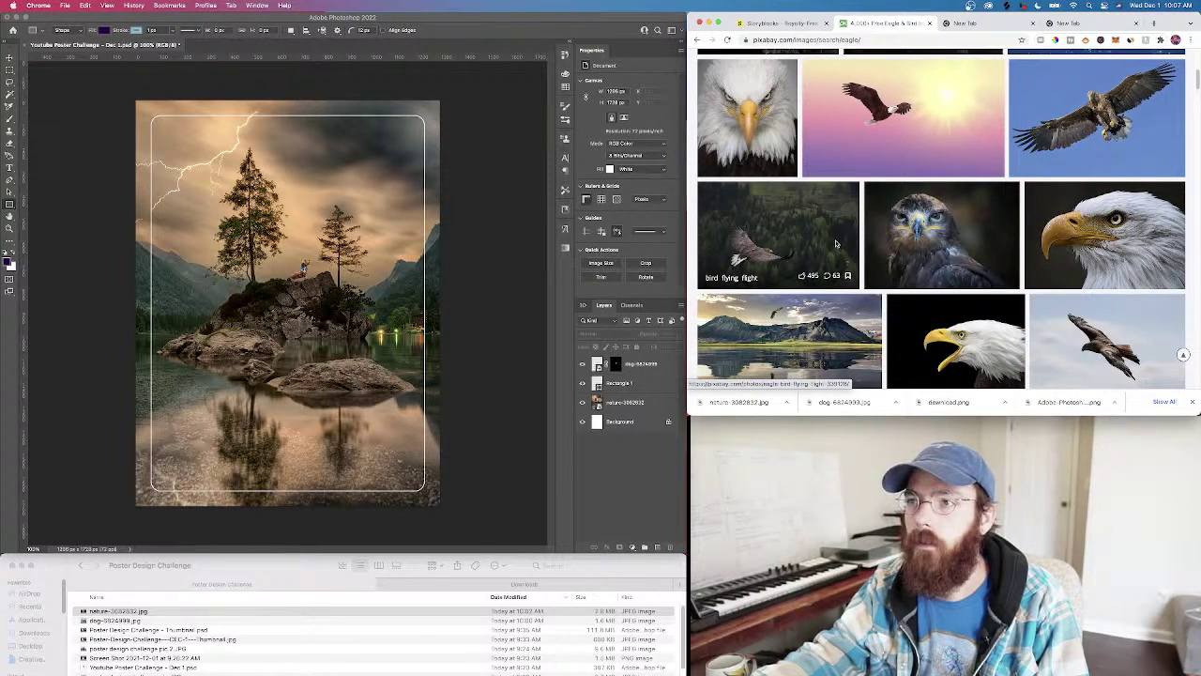
{"action": "scroll", "coordinate": [836, 244], "scroll_direction": "up", "scroll_amount": 1}
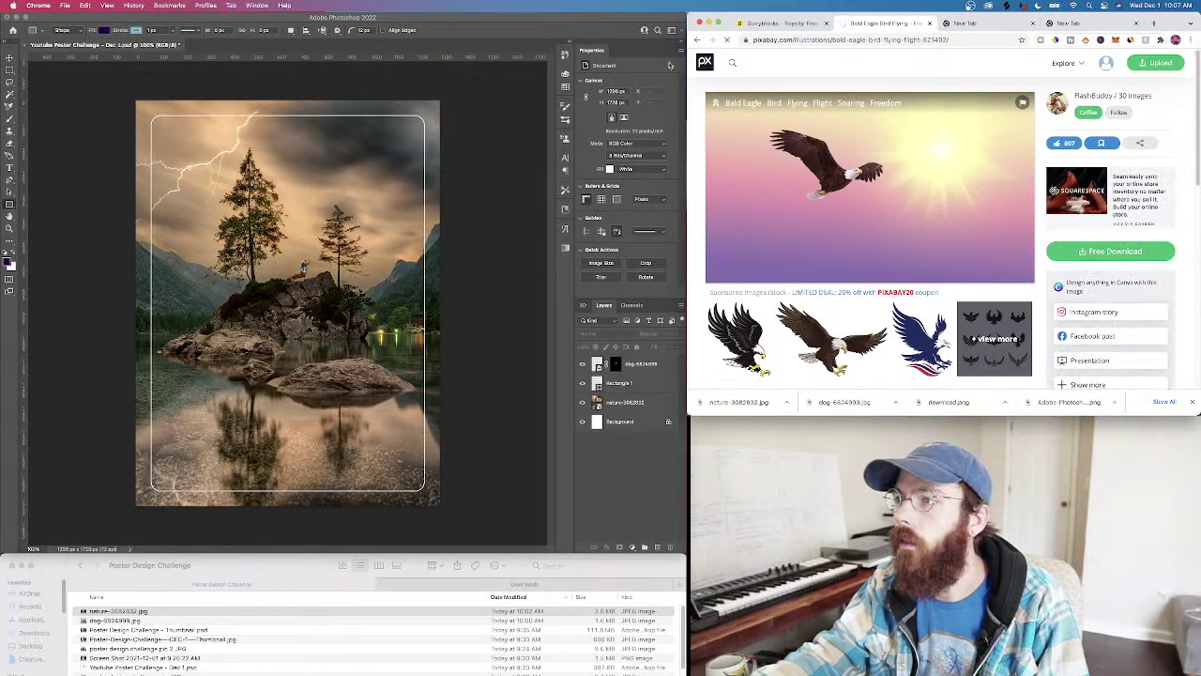
{"action": "left_click", "coordinate": [696, 39]}
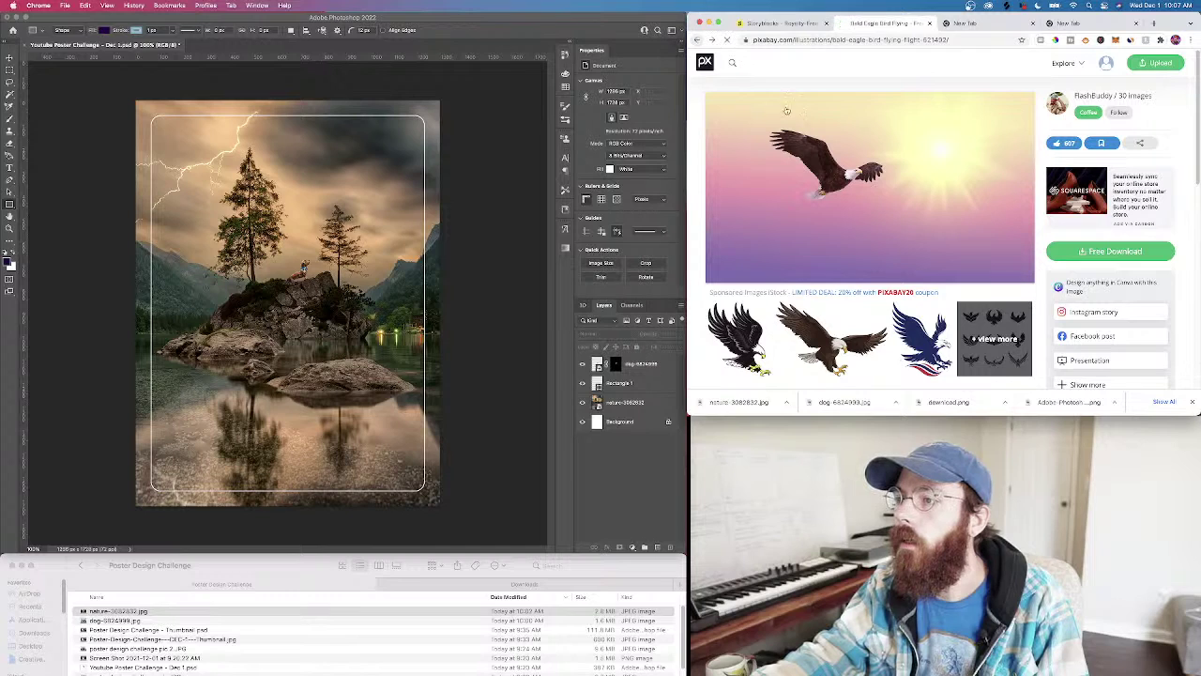
{"action": "scroll", "coordinate": [901, 188], "scroll_direction": "down", "scroll_amount": 5}
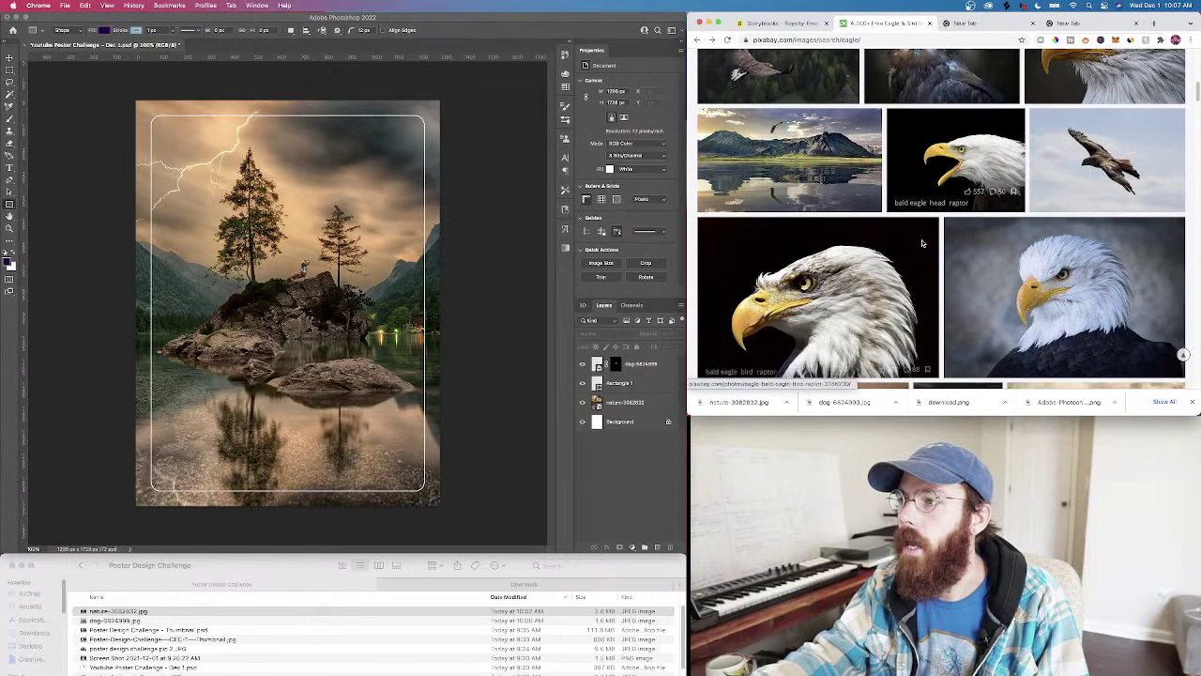
{"action": "scroll", "coordinate": [922, 243], "scroll_direction": "down", "scroll_amount": 2}
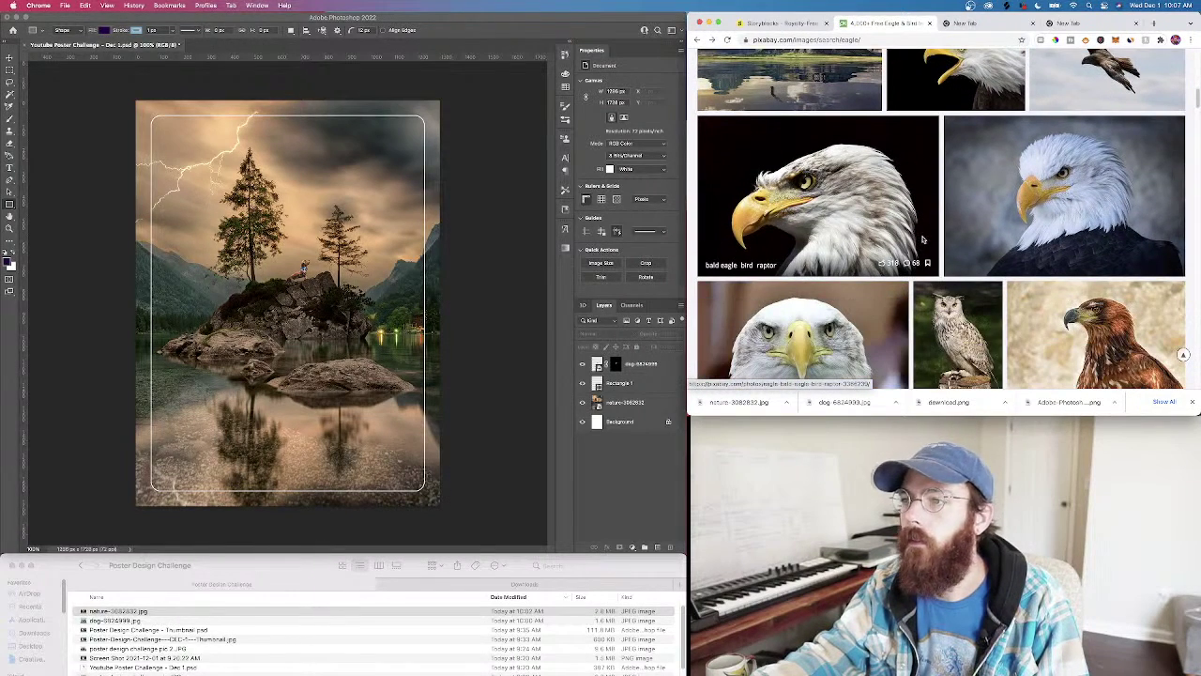
{"action": "scroll", "coordinate": [901, 220], "scroll_direction": "up", "scroll_amount": 2}
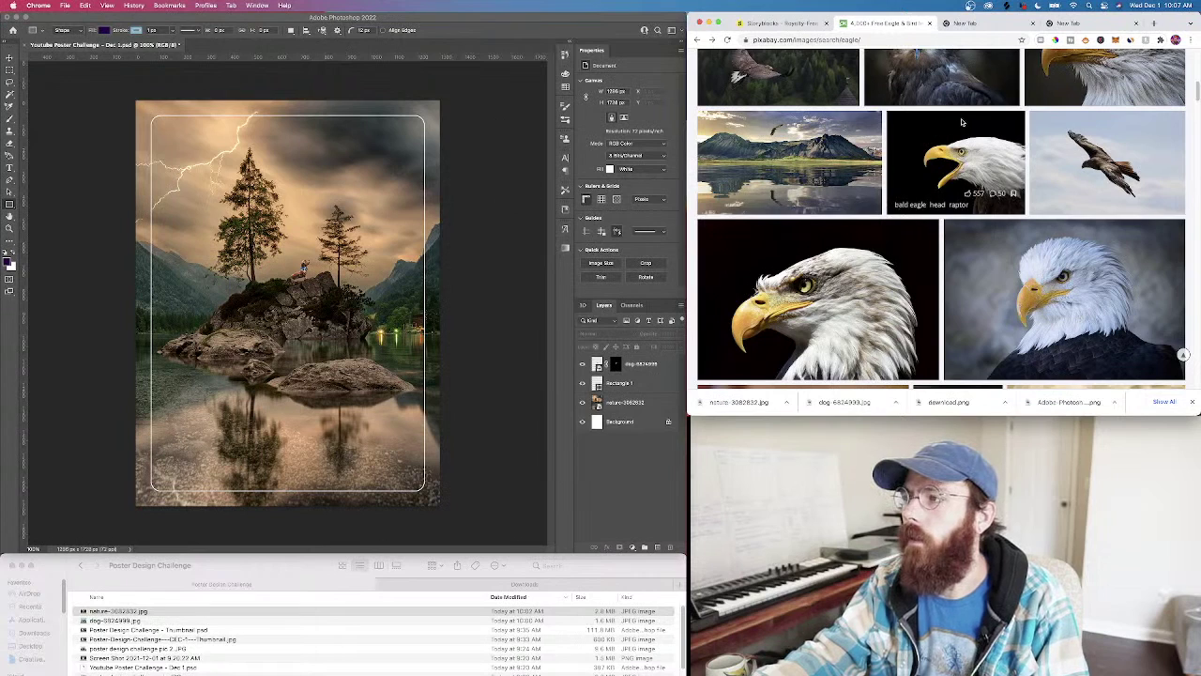
{"action": "scroll", "coordinate": [950, 276], "scroll_direction": "up", "scroll_amount": 3}
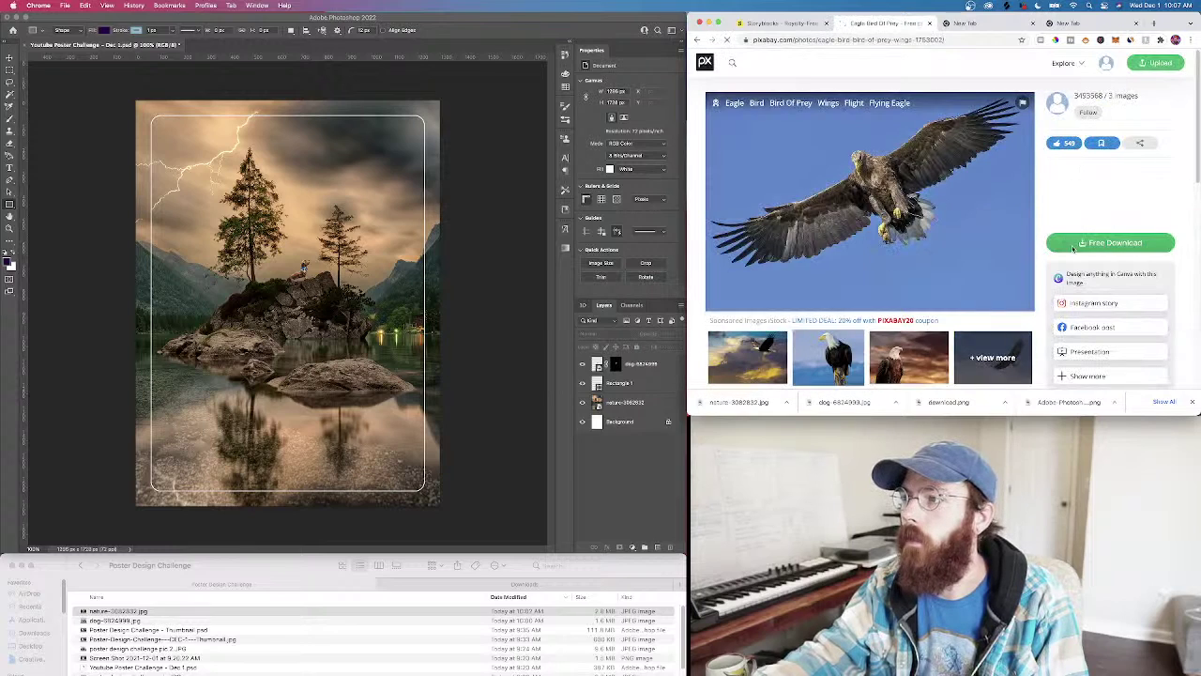
Download the photo of the eagle with spread wings against the blue sky and show the downloaded file in its folder
{"action": "left_click", "coordinate": [1074, 246]}
{"action": "left_click", "coordinate": [1082, 329]}
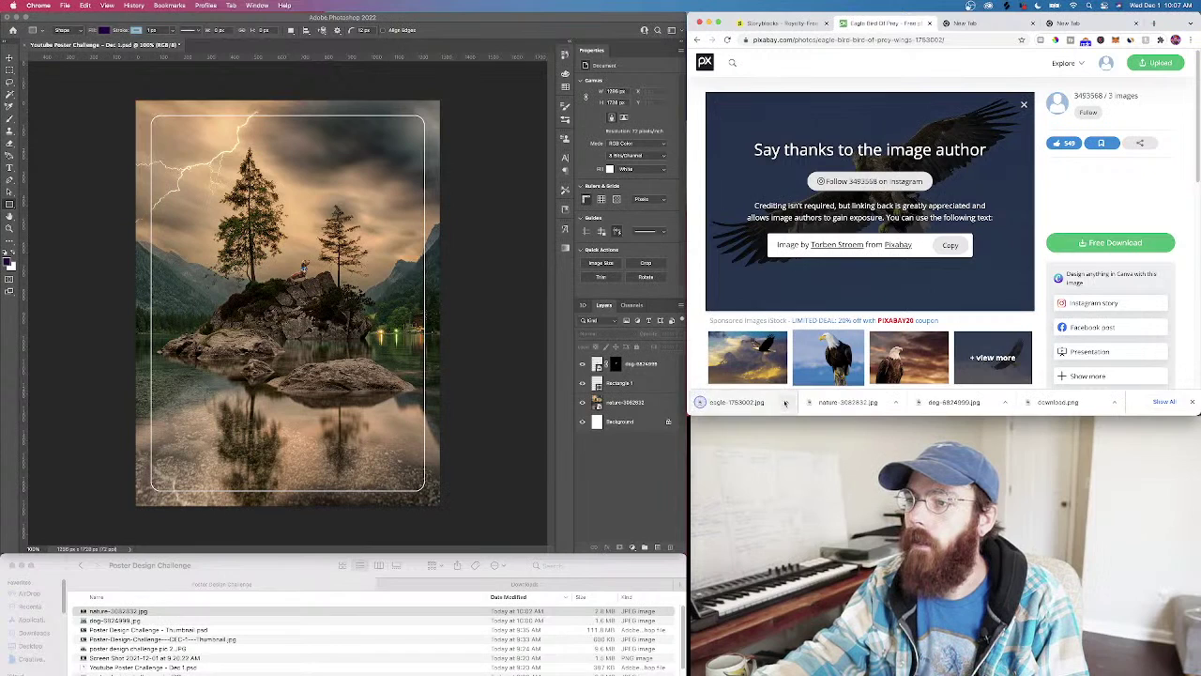
{"action": "left_click", "coordinate": [786, 401]}
{"action": "left_click", "coordinate": [813, 431]}
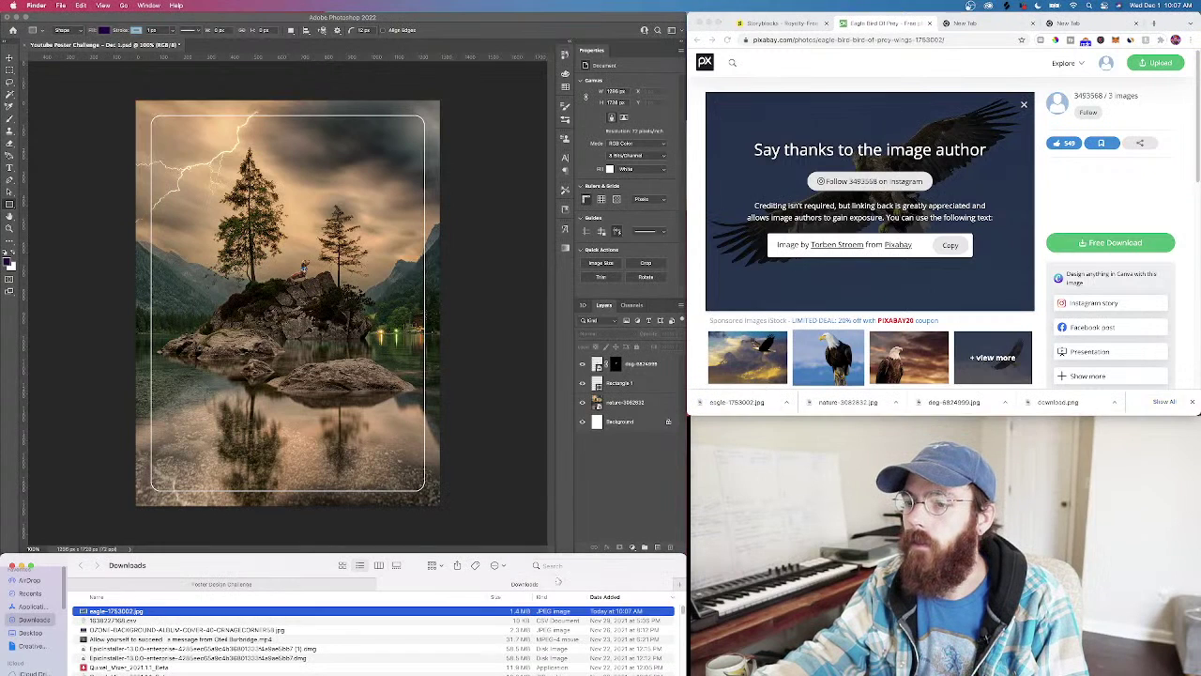
Separate the Downloads folder into its own window and arrange it side by side with the Poster Design Challenge folder window
{"action": "left_click_drag", "start_coordinate": [240, 617], "coordinate": [282, 585]}
{"action": "left_click_drag", "start_coordinate": [432, 583], "coordinate": [450, 612]}
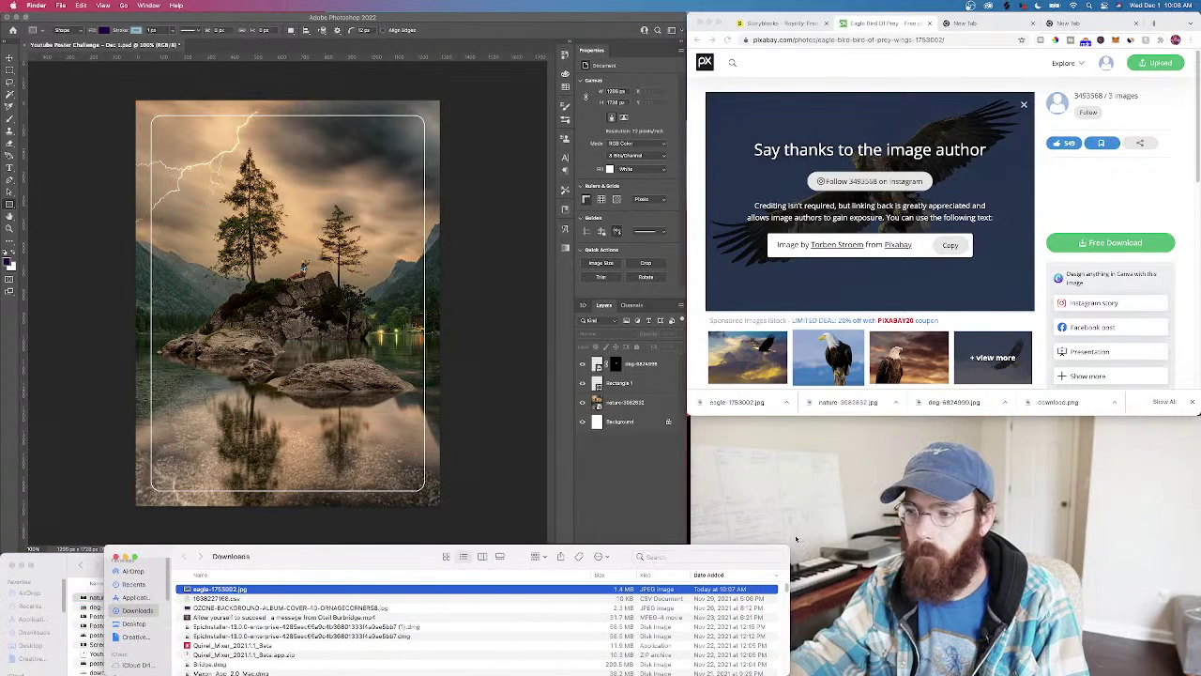
{"action": "left_click_drag", "start_coordinate": [792, 549], "coordinate": [688, 558]}
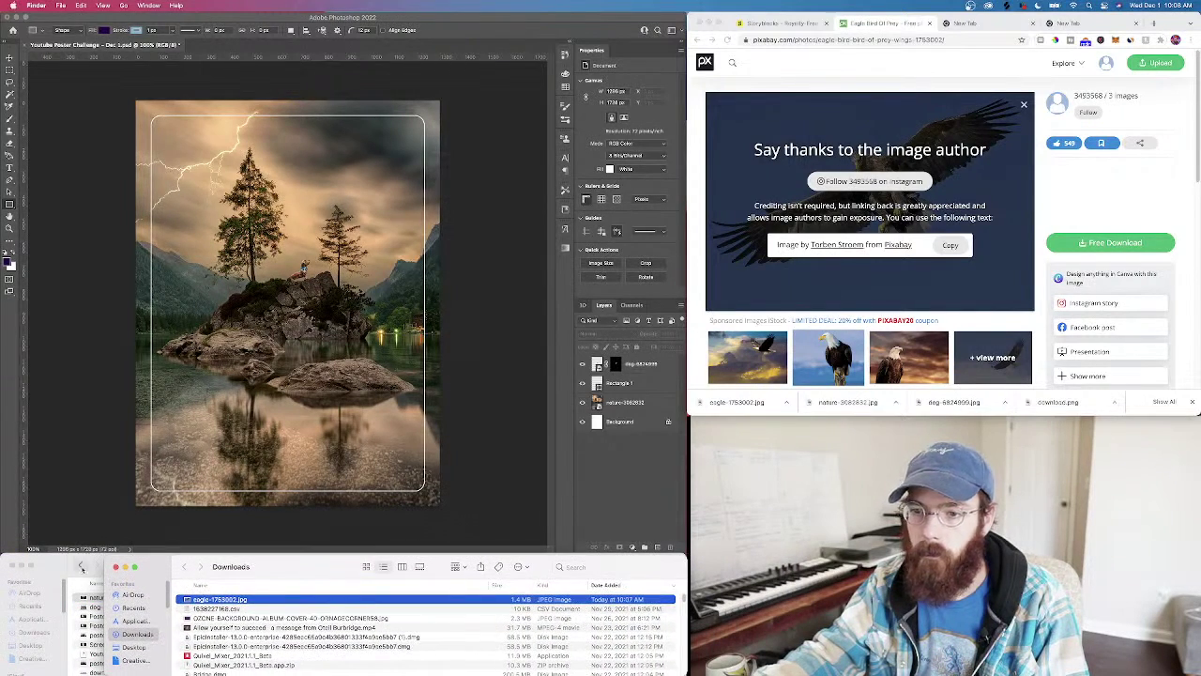
{"action": "left_click_drag", "start_coordinate": [200, 567], "coordinate": [559, 618]}
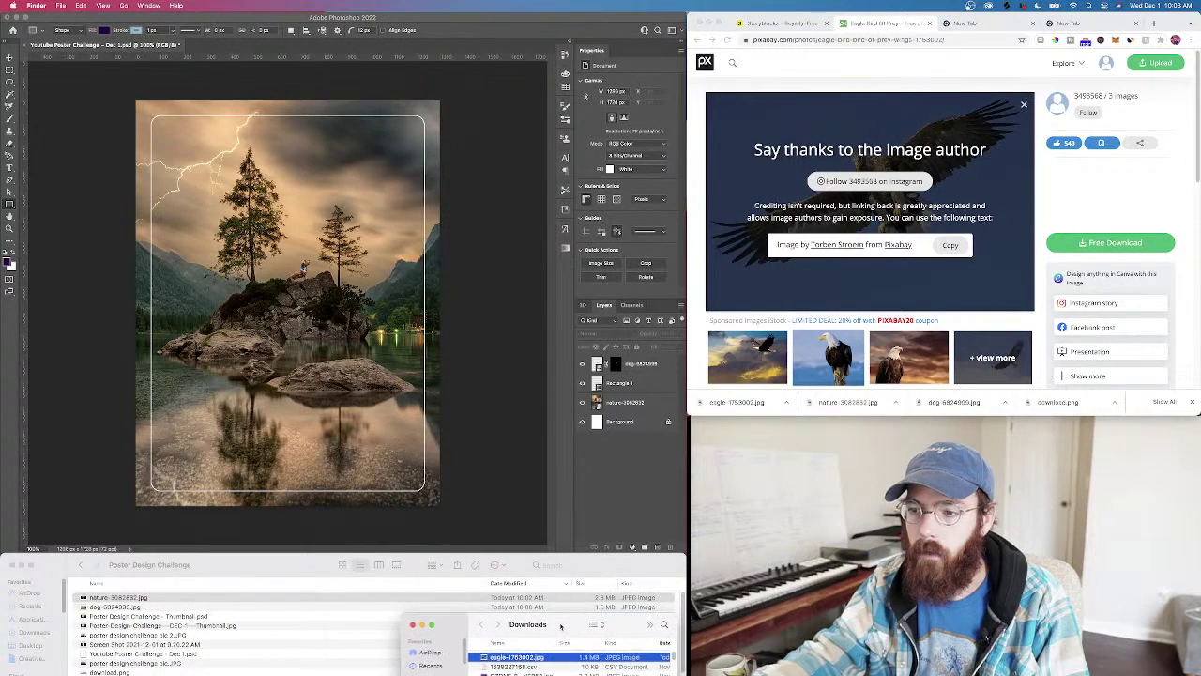
{"action": "left_click", "coordinate": [385, 563]}
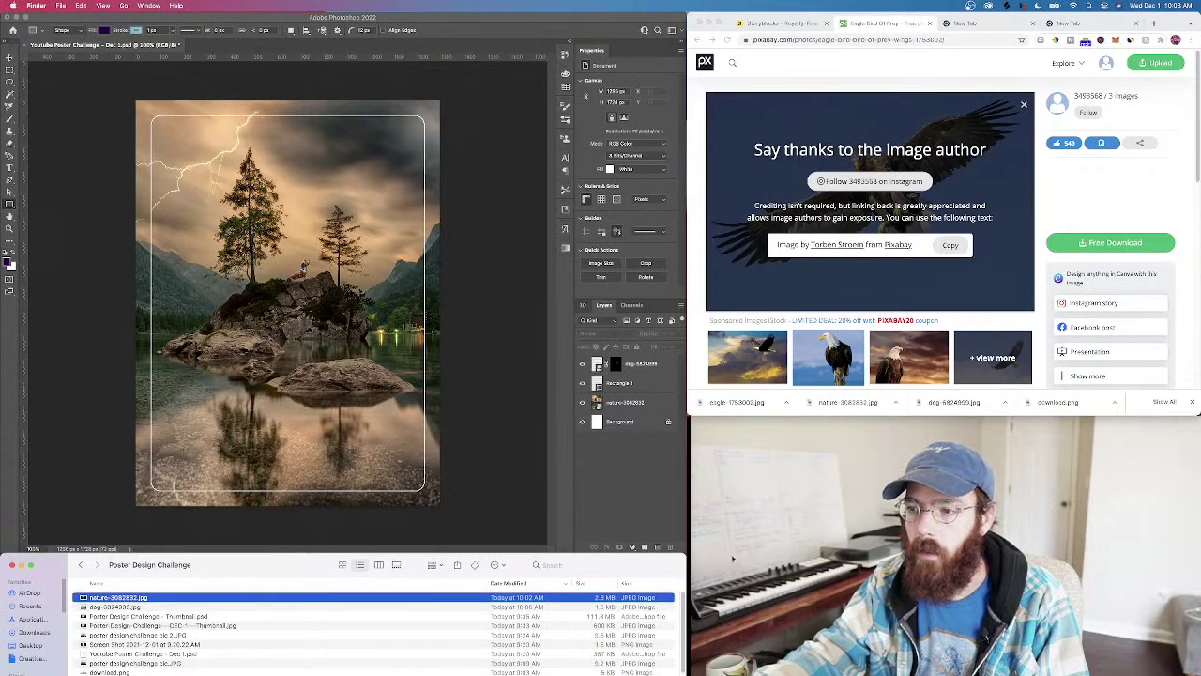
{"action": "left_click_drag", "start_coordinate": [684, 558], "coordinate": [401, 550]}
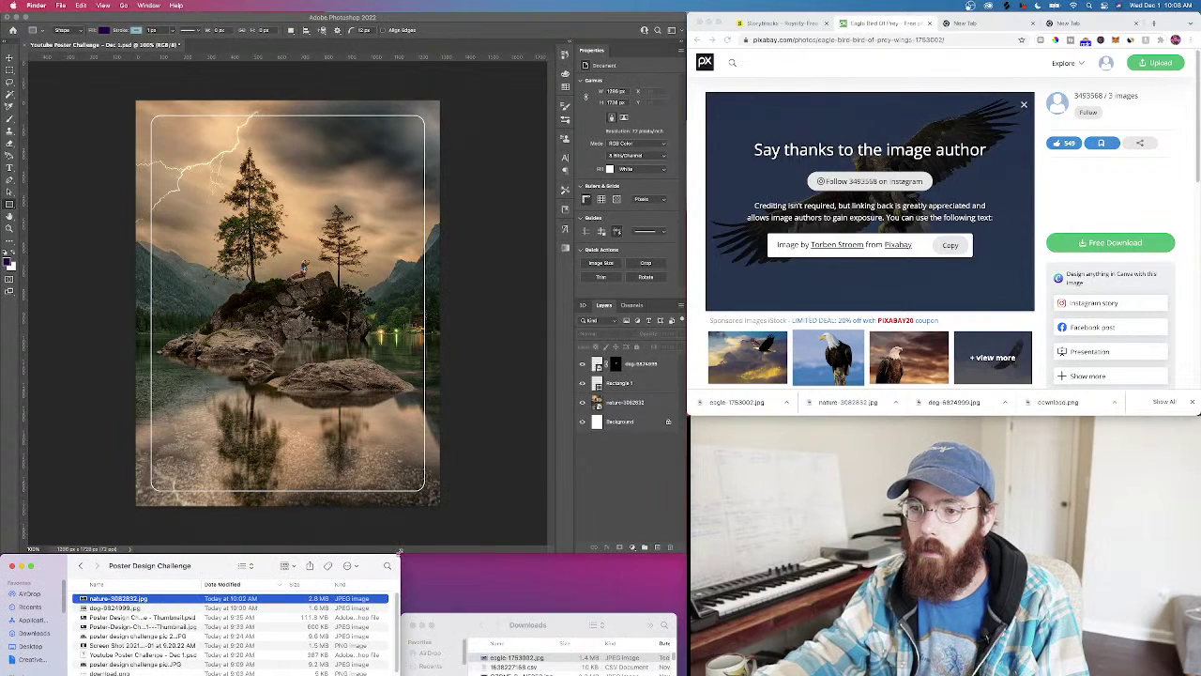
{"action": "left_click_drag", "start_coordinate": [457, 615], "coordinate": [463, 551]}
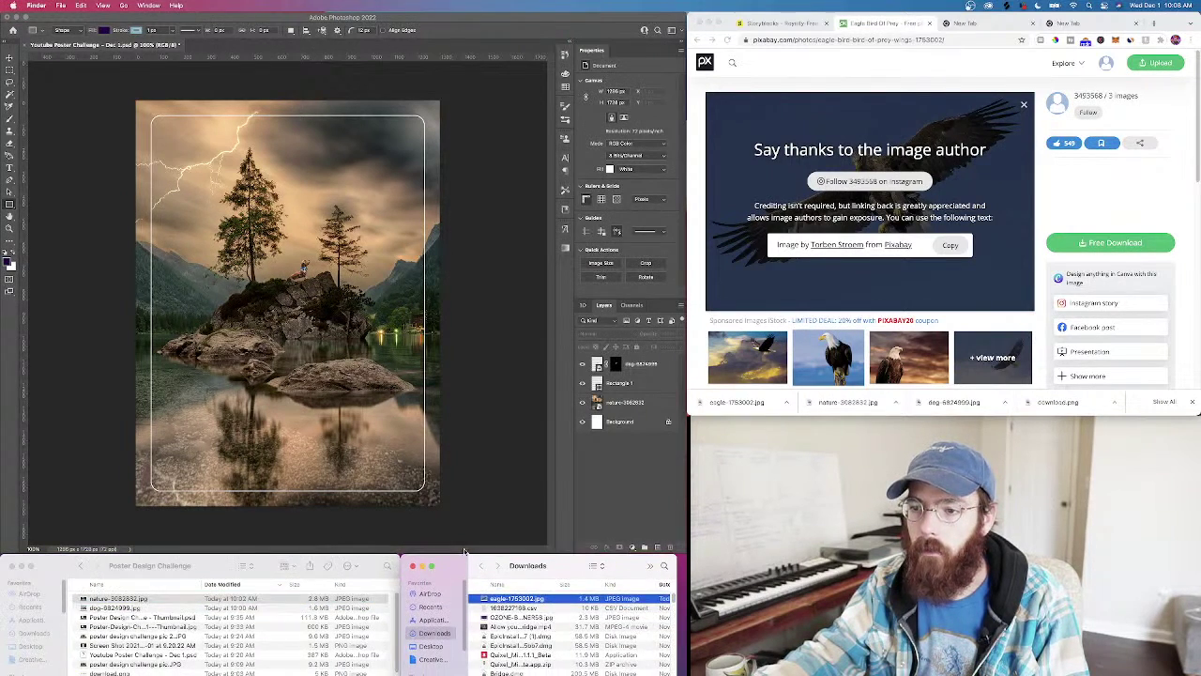
Move eagle-1753002.jpg from Downloads into the Poster Design Challenge folder, keeping both folder windows side by side
{"action": "left_click_drag", "start_coordinate": [516, 600], "coordinate": [210, 616]}
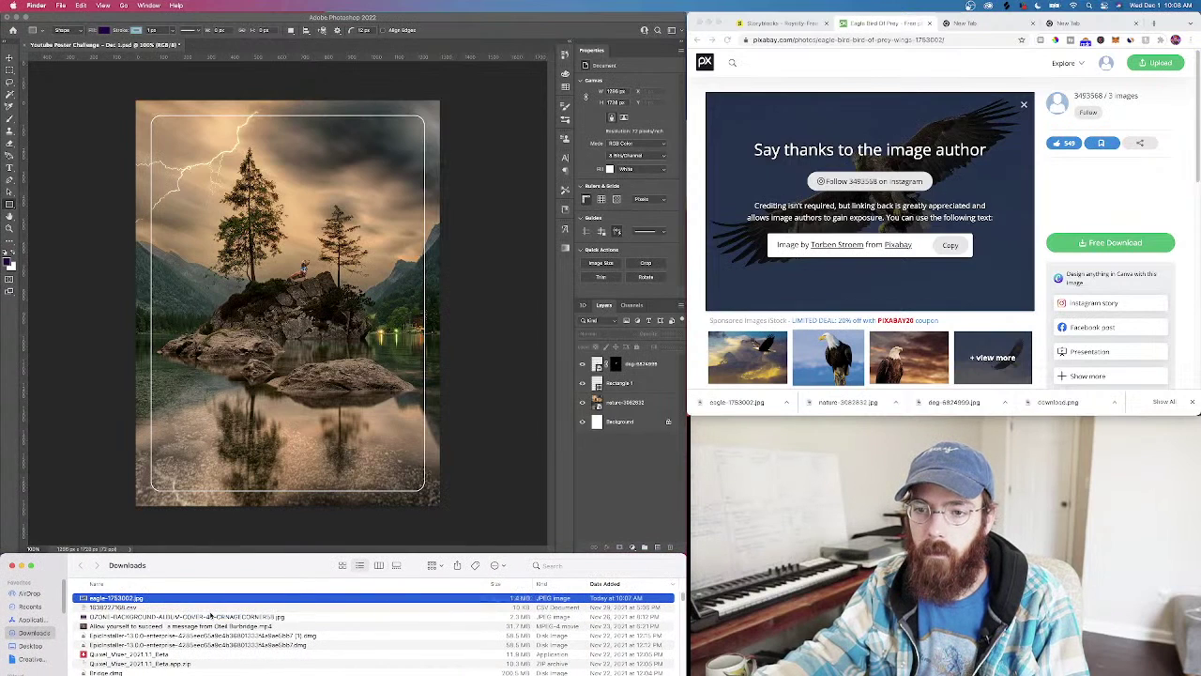
{"action": "left_click_drag", "start_coordinate": [2, 557], "coordinate": [403, 557]}
{"action": "left_click_drag", "start_coordinate": [504, 605], "coordinate": [274, 605]}
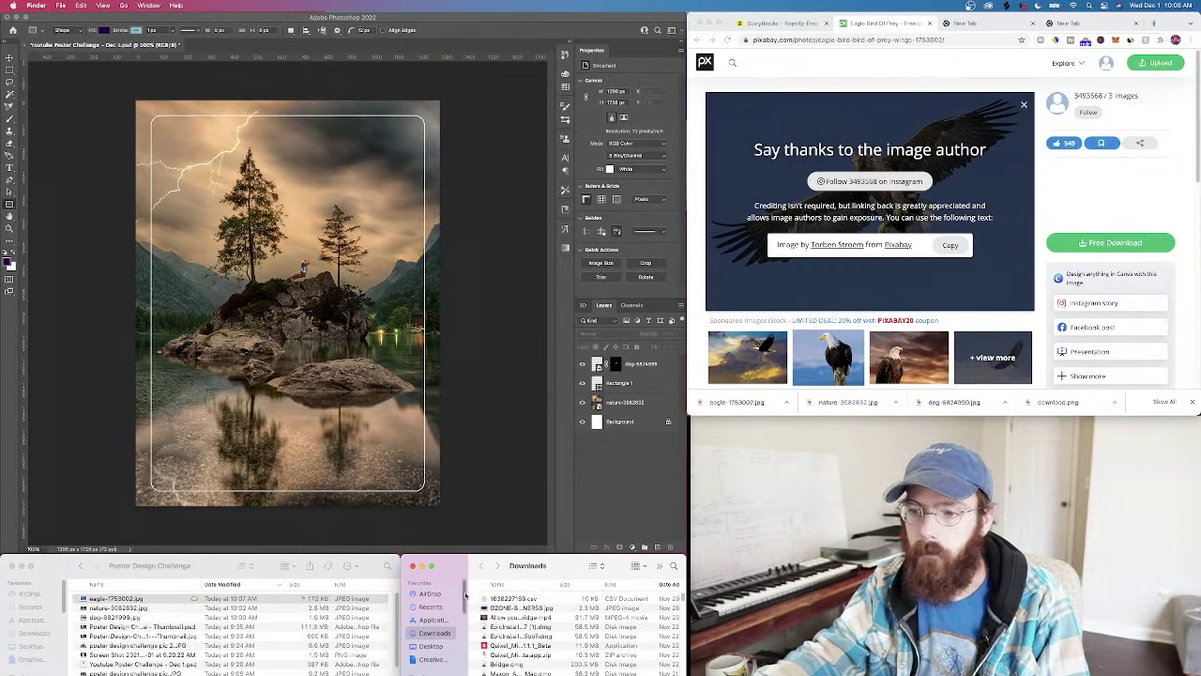
Show the Desktop folder in the second file window and place eagle-1753002.jpg in the Photoshop poster
{"action": "left_click", "coordinate": [434, 647]}
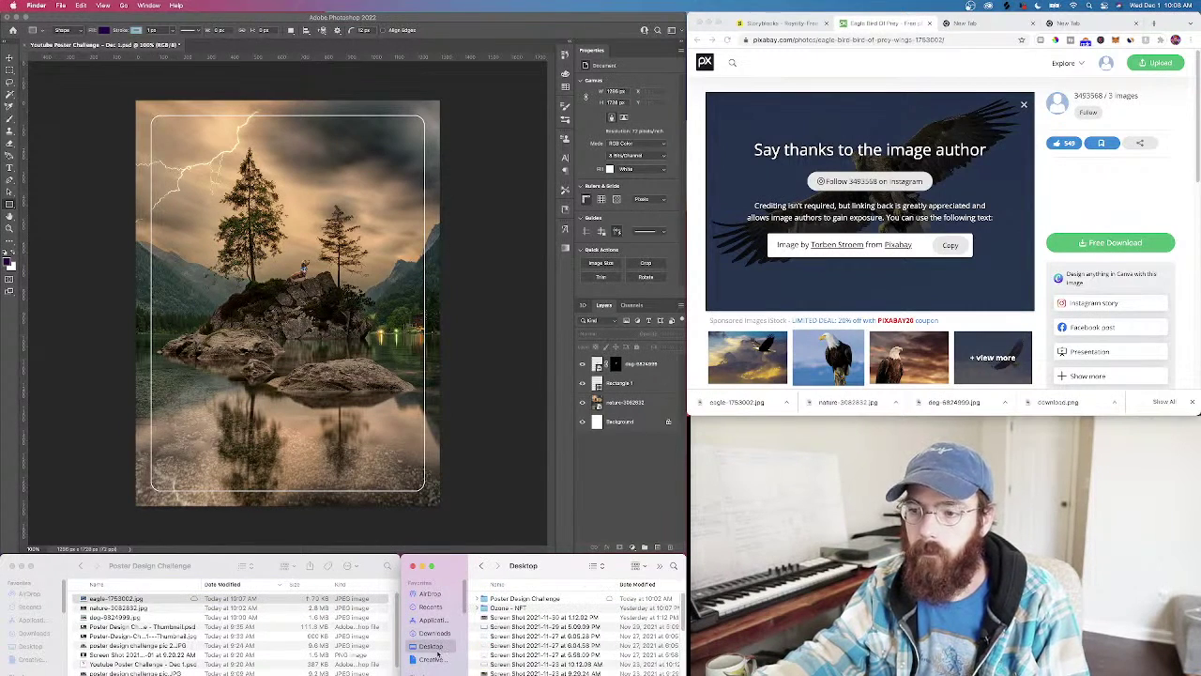
{"action": "left_click_drag", "start_coordinate": [192, 598], "coordinate": [231, 430]}
{"action": "key", "text": "Return"}
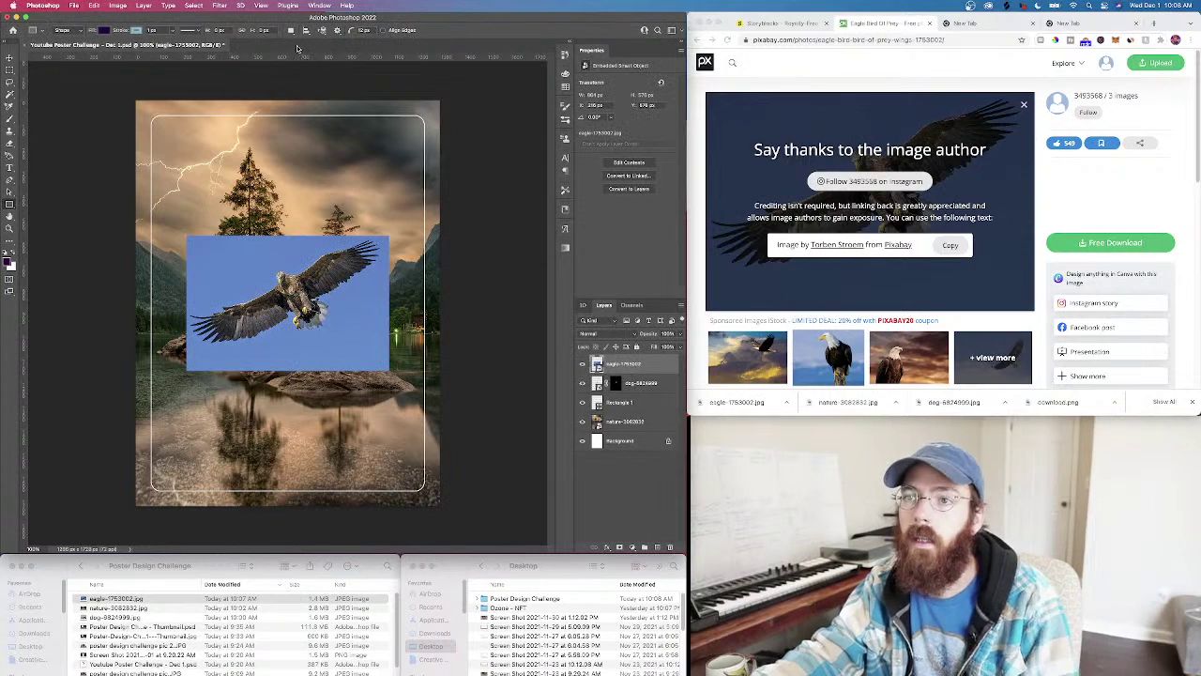
Try to cut out the eagle with a Subject selection and a layer mask, and undo it
{"action": "left_click", "coordinate": [191, 7]}
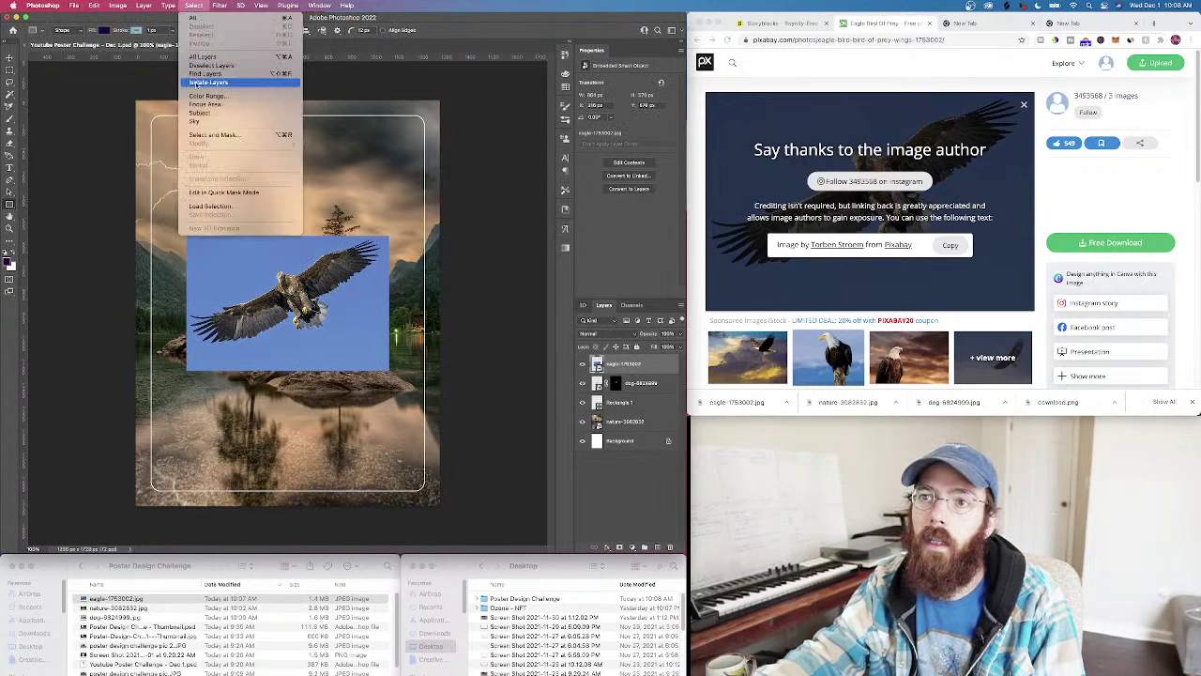
{"action": "left_click", "coordinate": [206, 112]}
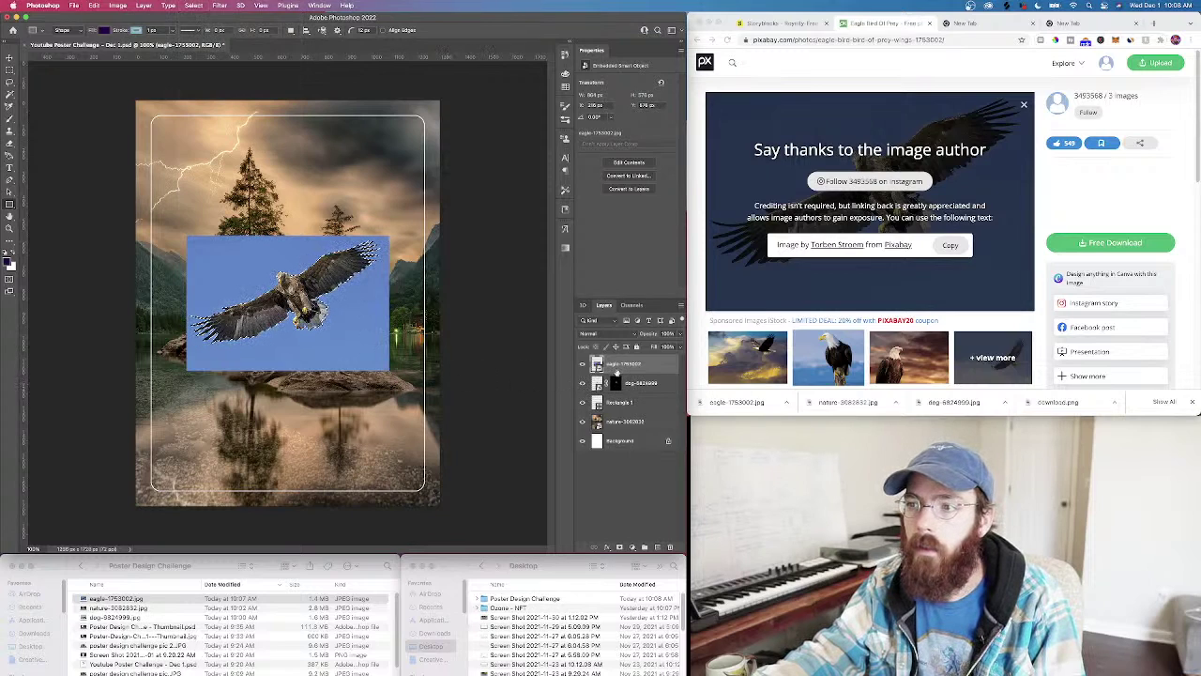
{"action": "left_click", "coordinate": [619, 546]}
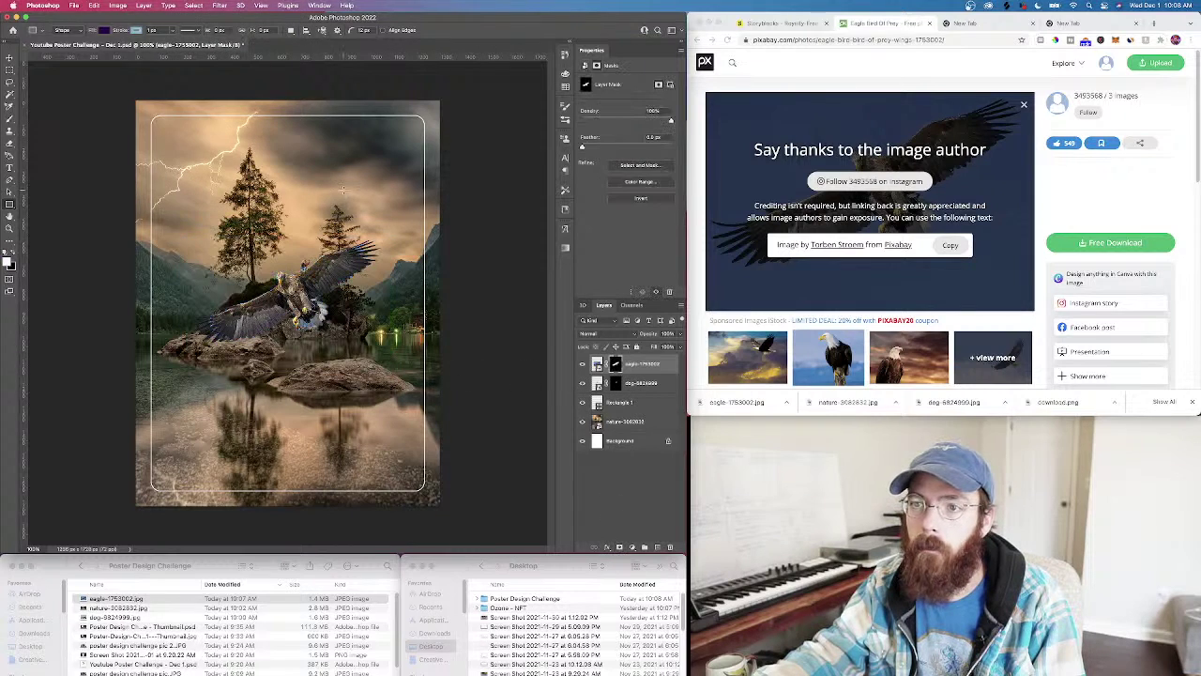
{"action": "key", "text": "super+z"}
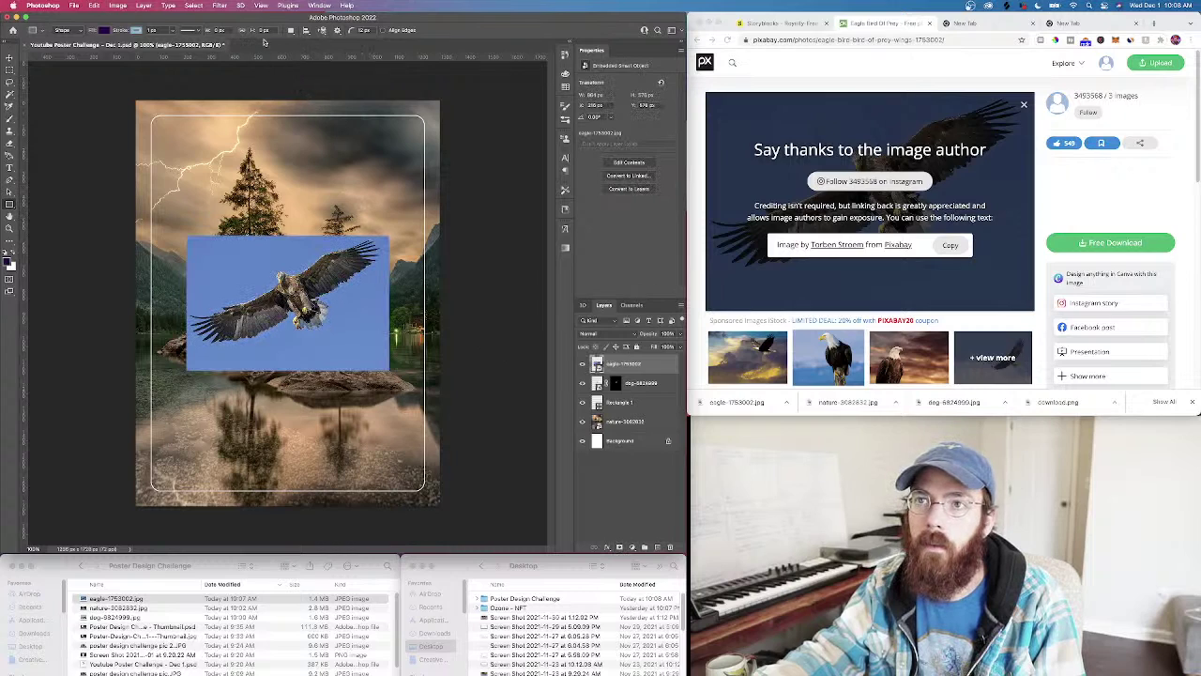
Start a Focus Area selection on the eagle layer with Soften Edge enabled, raising the In-Focus Range and setting Image Noise Level to 0.009
{"action": "left_click", "coordinate": [193, 6]}
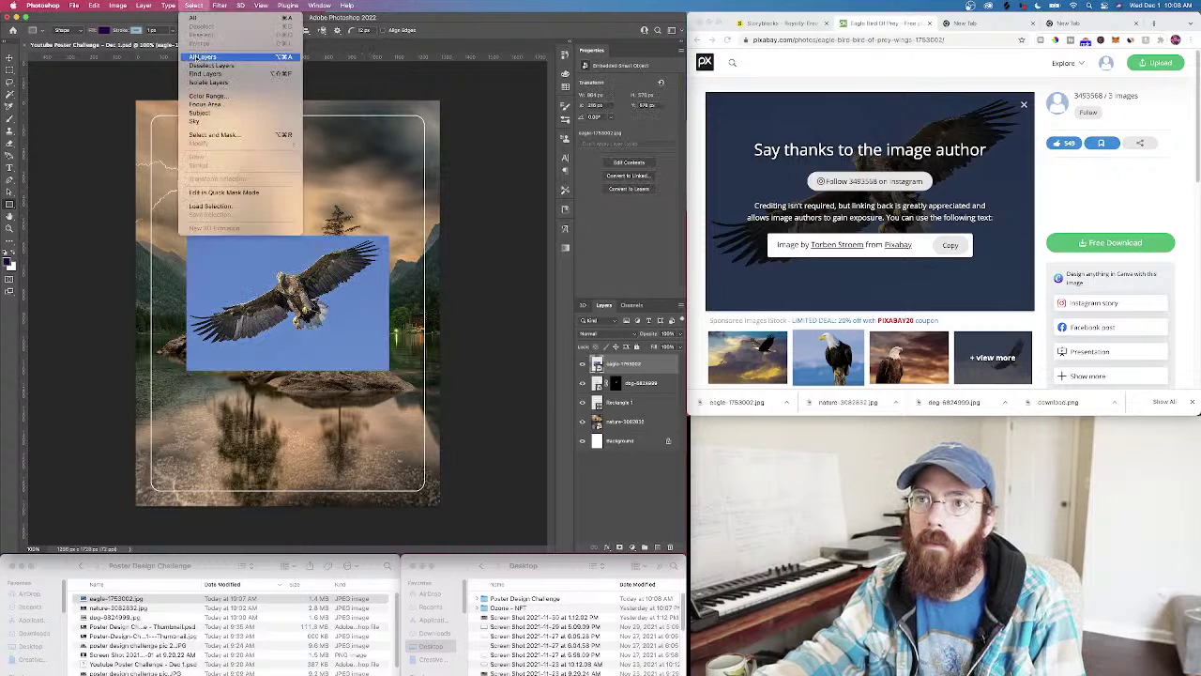
{"action": "left_click", "coordinate": [205, 104]}
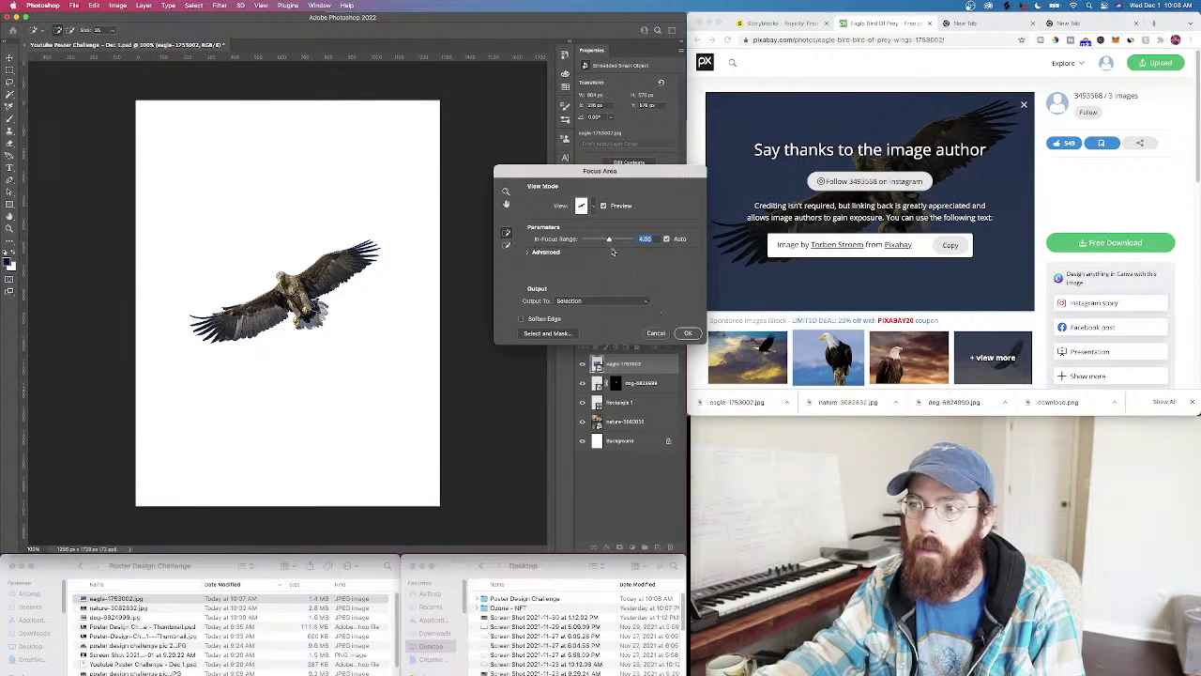
{"action": "left_click_drag", "start_coordinate": [609, 239], "coordinate": [611, 240]}
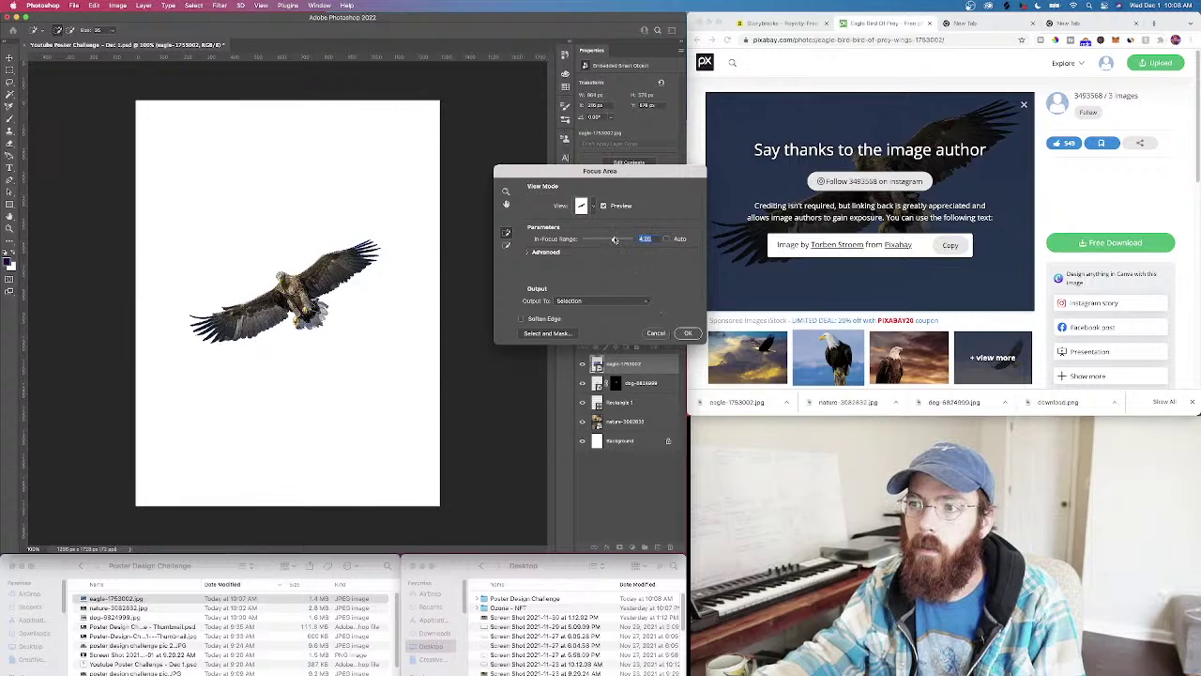
{"action": "left_click", "coordinate": [546, 253]}
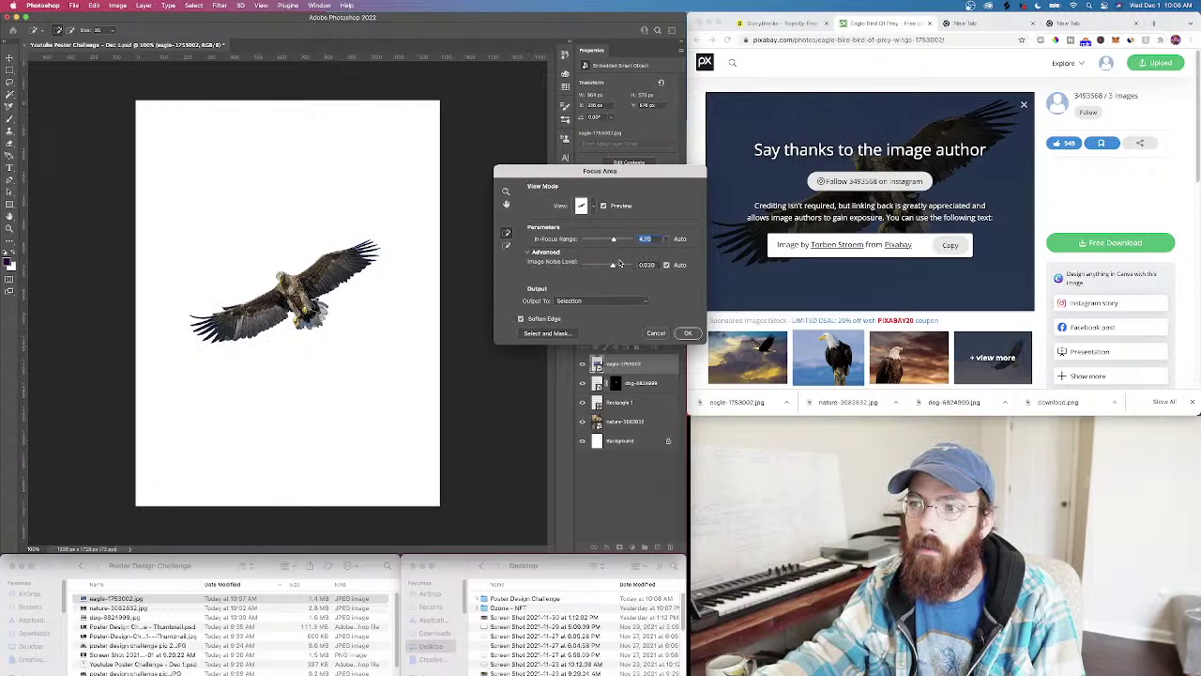
{"action": "left_click_drag", "start_coordinate": [615, 267], "coordinate": [618, 241]}
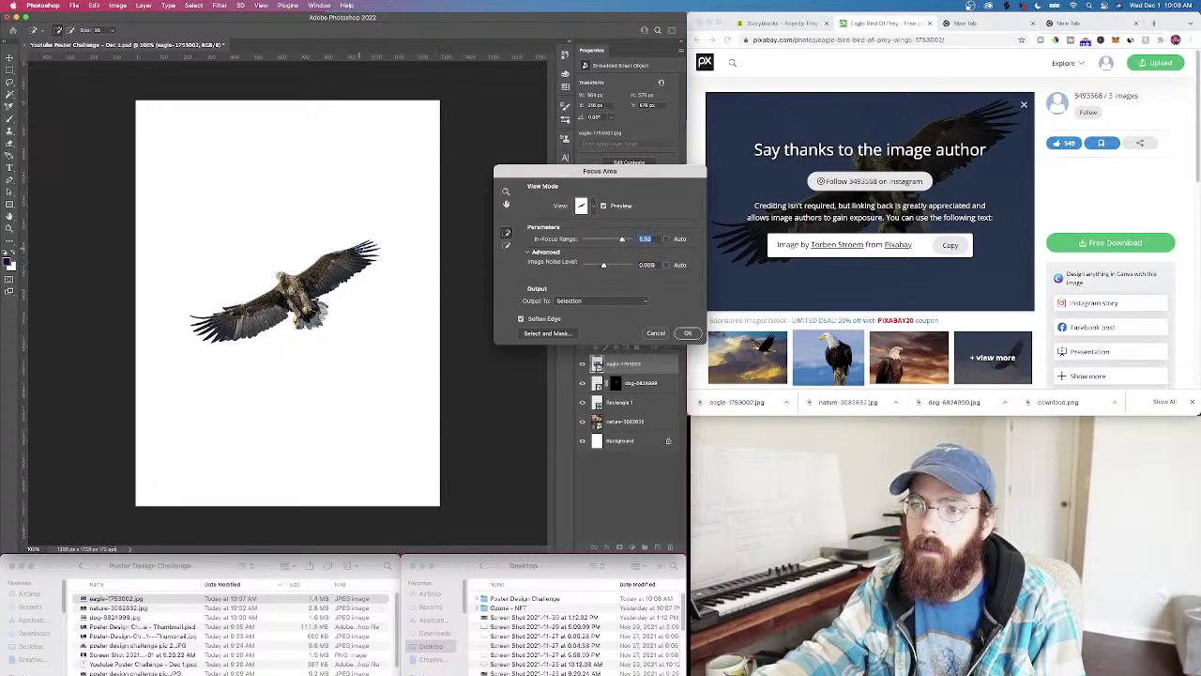
Try lower In-Focus Range and Image Noise Level values for the eagle's Focus Area selection, and cancel the selection
{"action": "left_click_drag", "start_coordinate": [359, 251], "coordinate": [385, 265]}
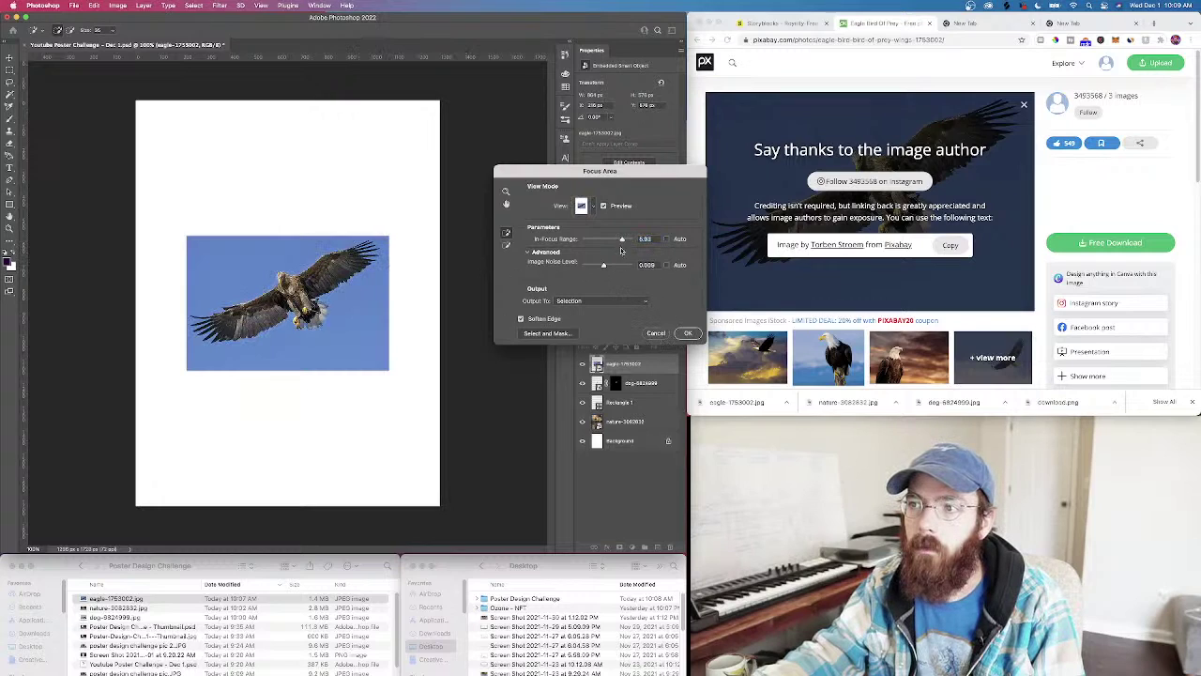
{"action": "left_click_drag", "start_coordinate": [612, 239], "coordinate": [603, 241]}
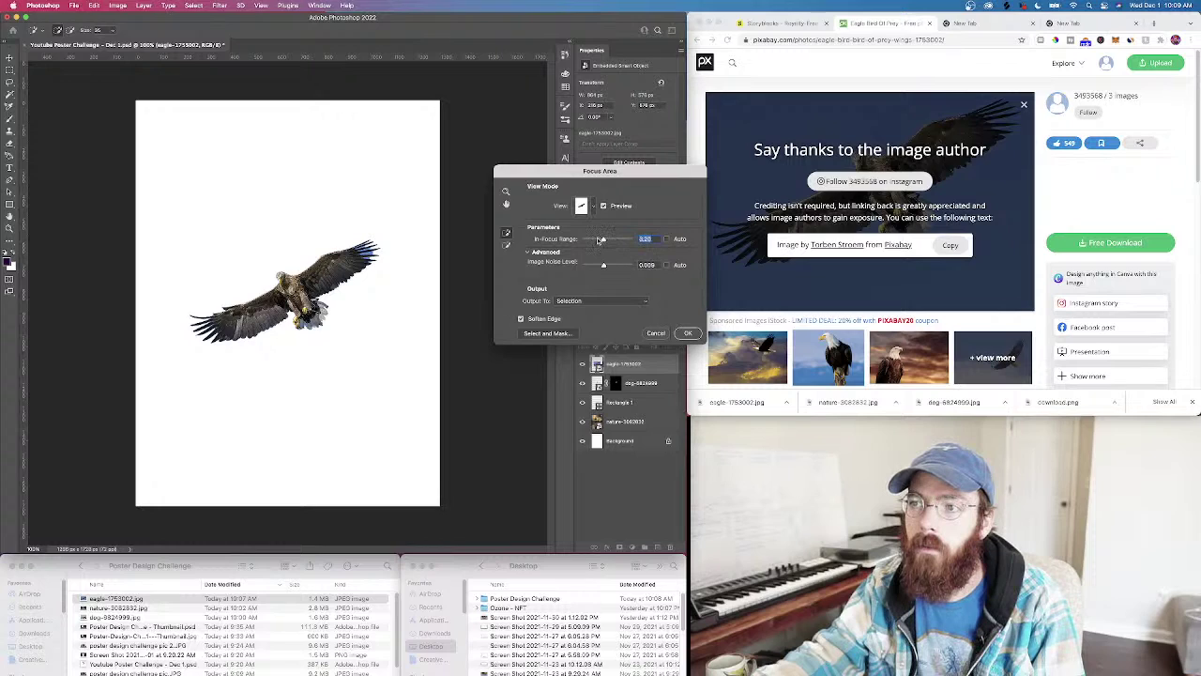
{"action": "left_click_drag", "start_coordinate": [597, 240], "coordinate": [593, 240]}
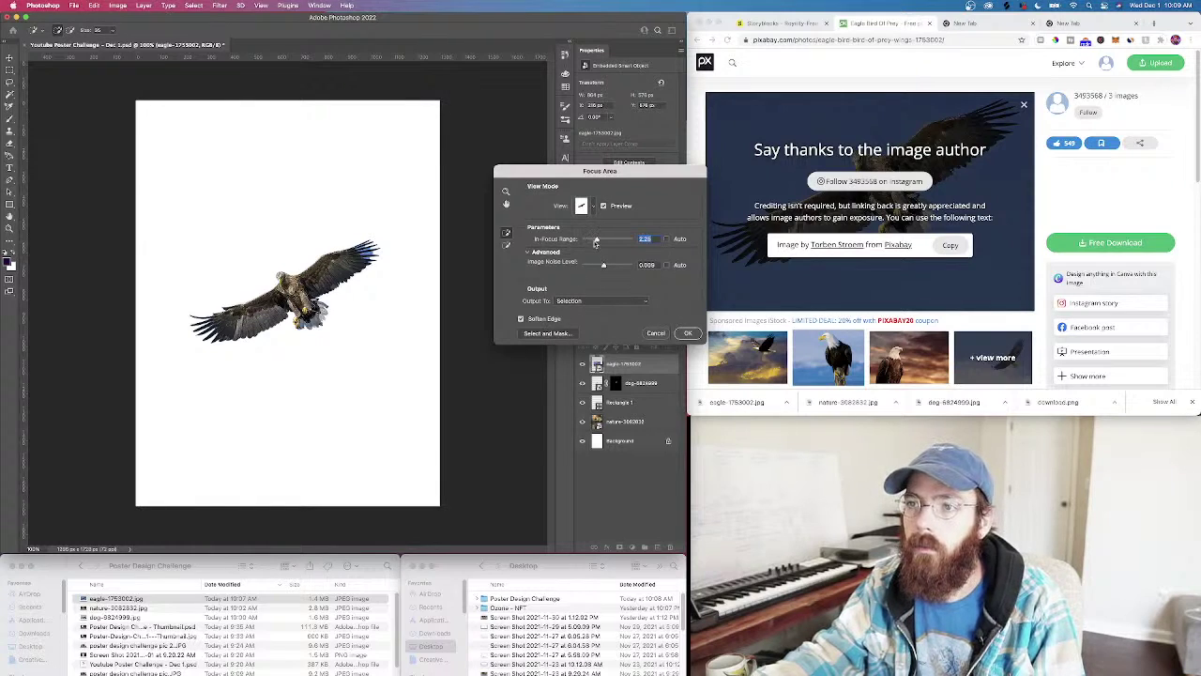
{"action": "left_click_drag", "start_coordinate": [604, 265], "coordinate": [594, 264]}
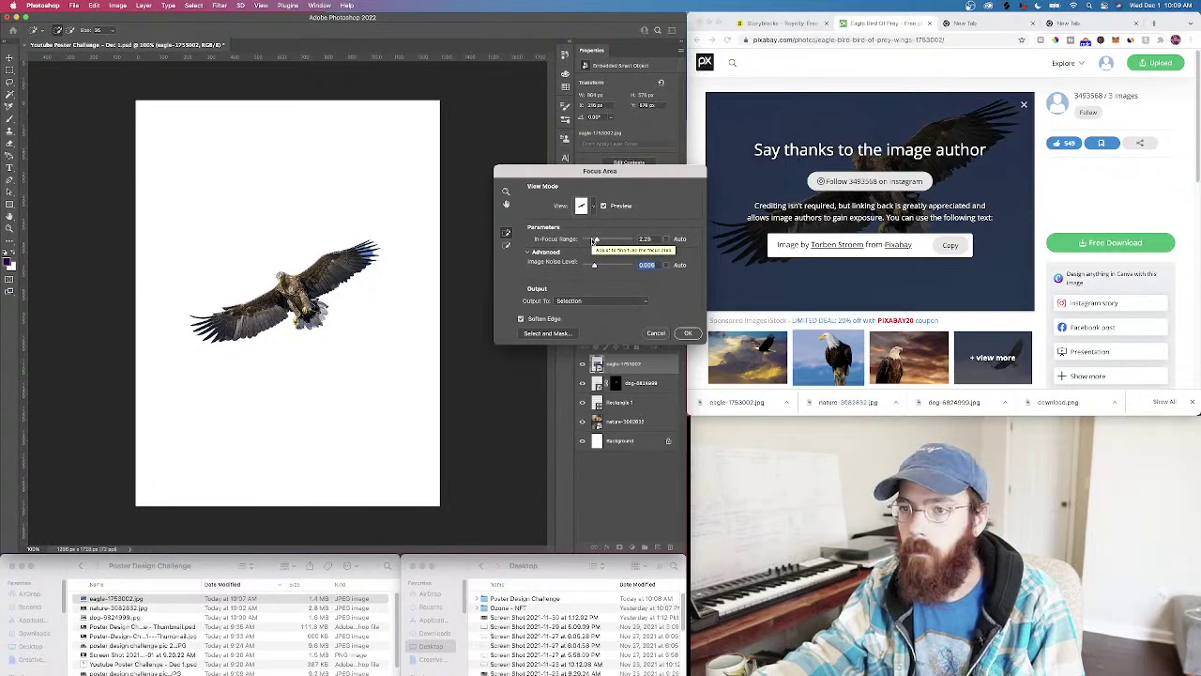
{"action": "left_click", "coordinate": [600, 240]}
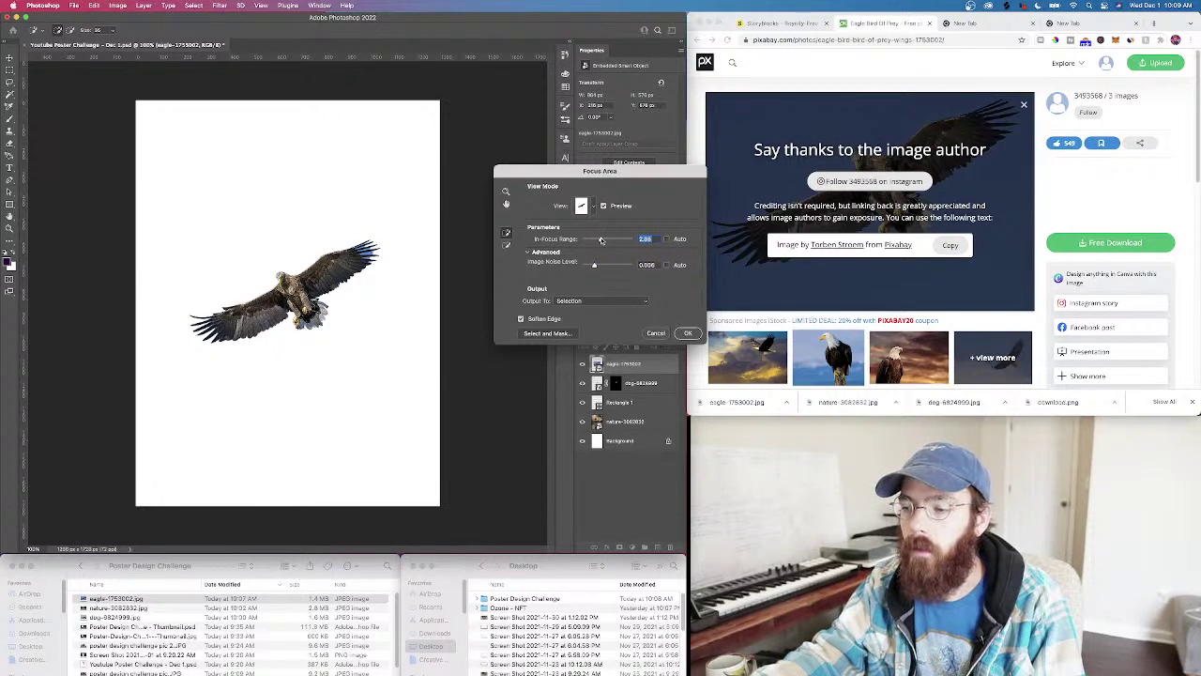
{"action": "left_click_drag", "start_coordinate": [595, 242], "coordinate": [589, 241]}
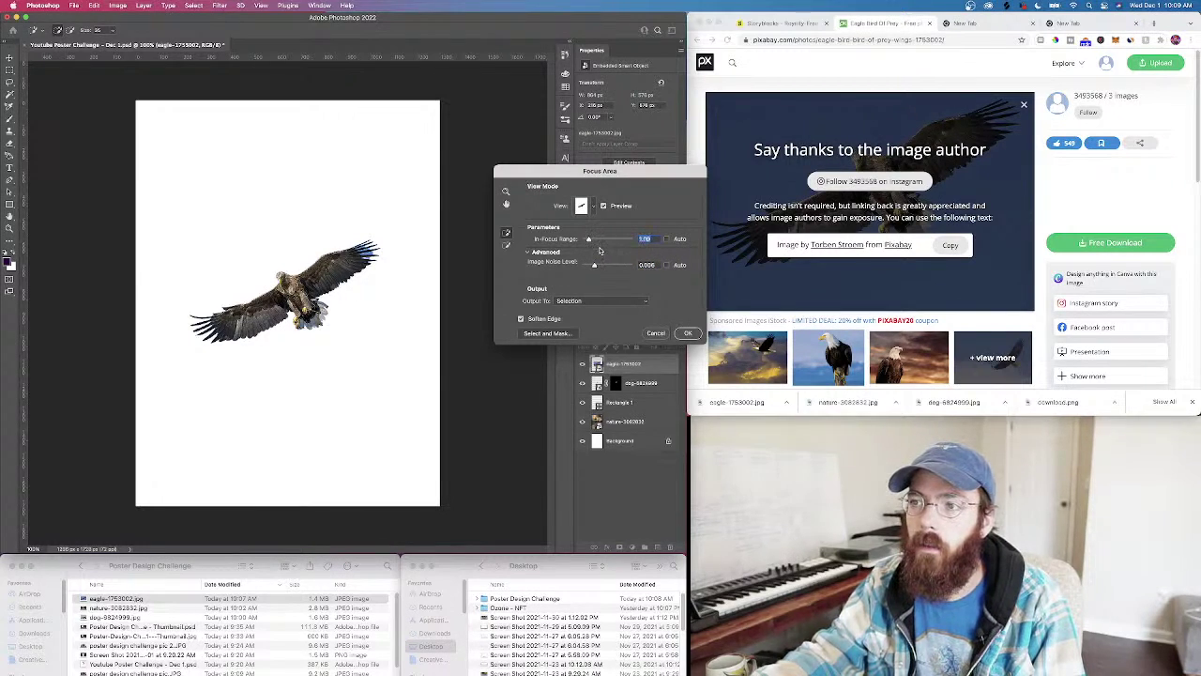
{"action": "left_click", "coordinate": [584, 240]}
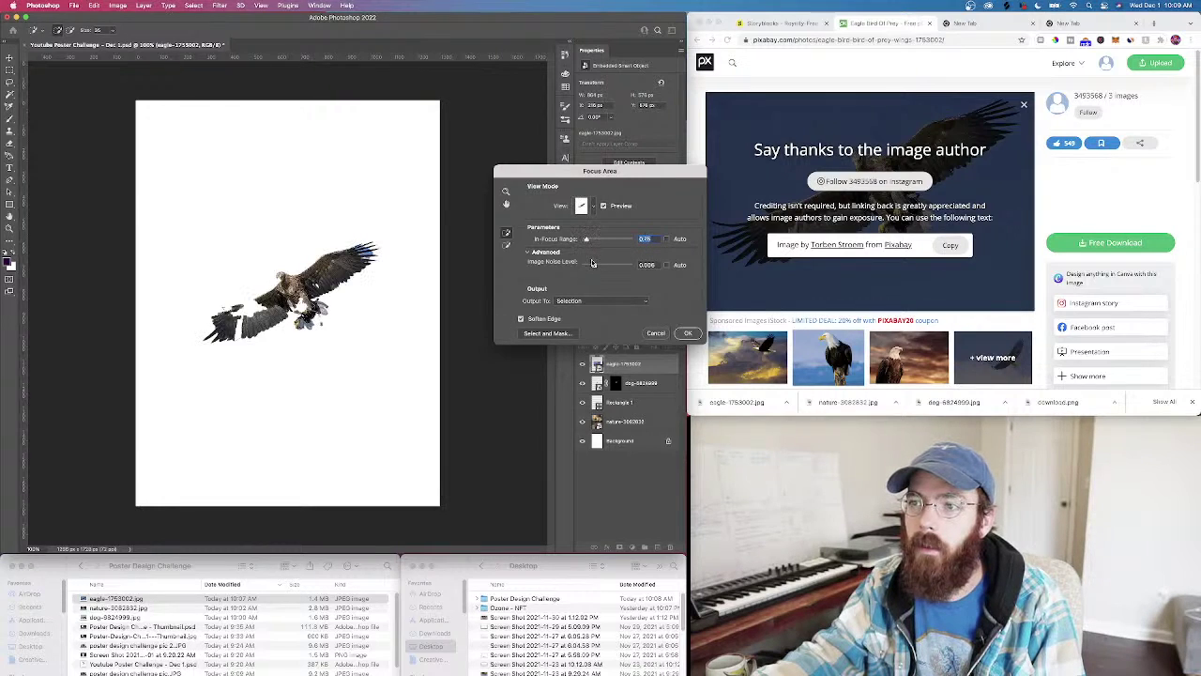
{"action": "left_click", "coordinate": [656, 334]}
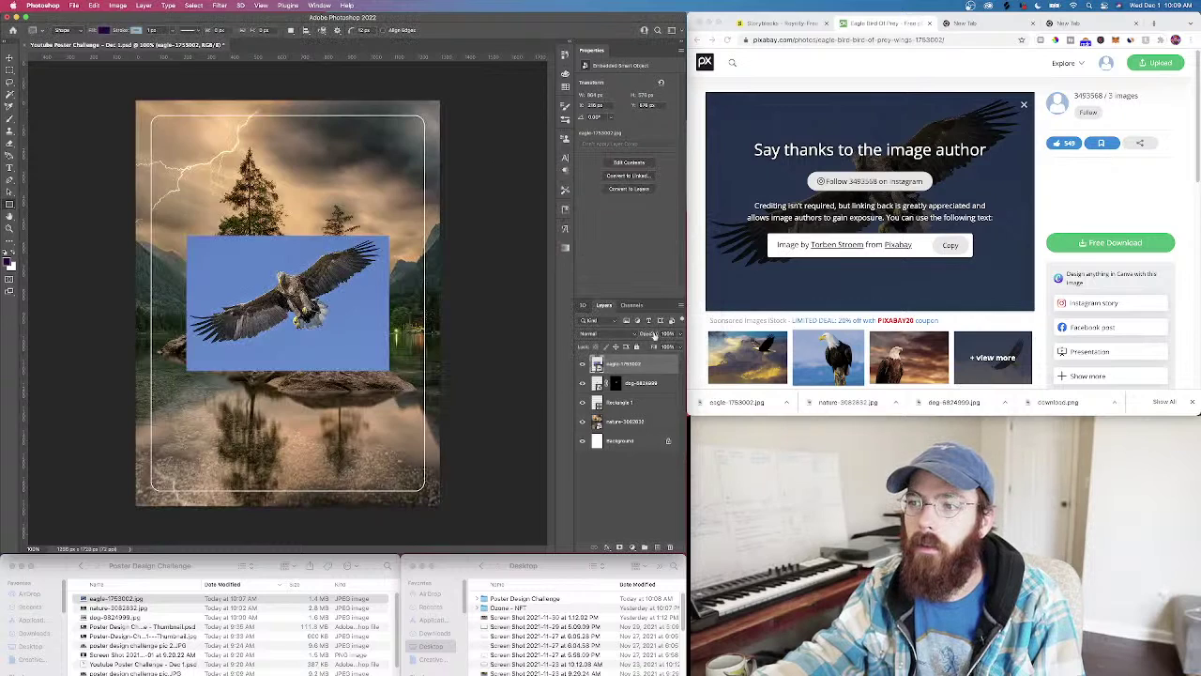
Delete the eagle layer, place eagle-1753002.jpg again, and mask out its blue sky with a Subject selection
{"action": "key", "text": "BackSpace"}
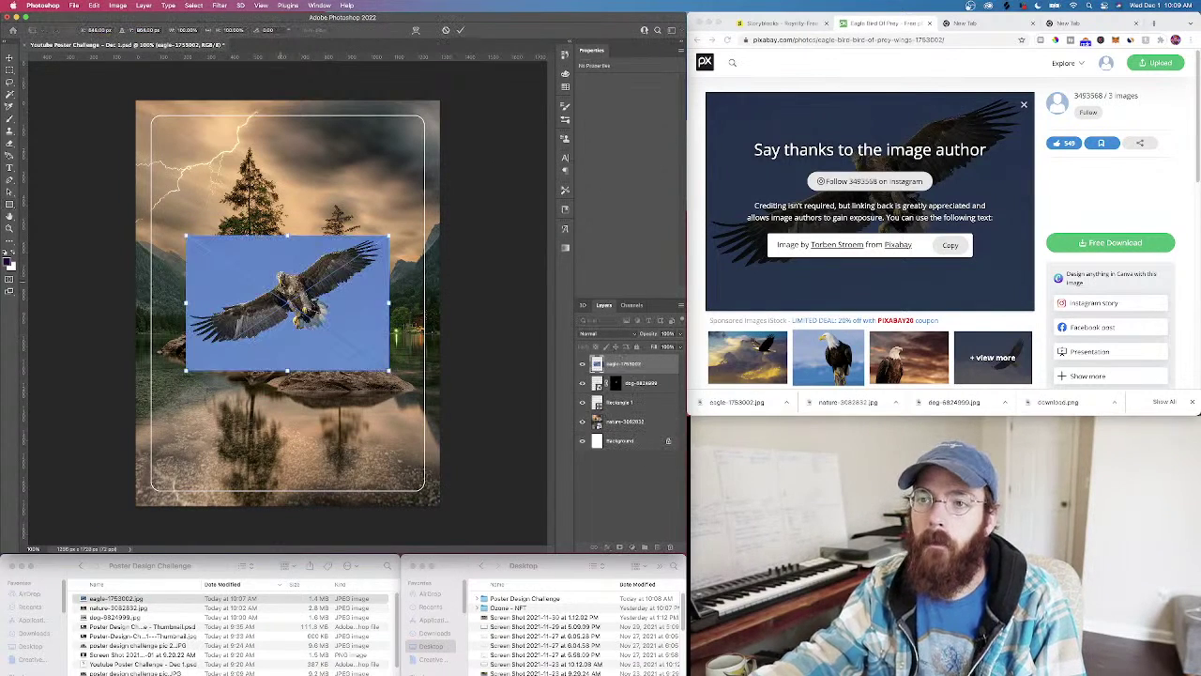
{"action": "key", "text": "Return"}
{"action": "left_click", "coordinate": [319, 5]}
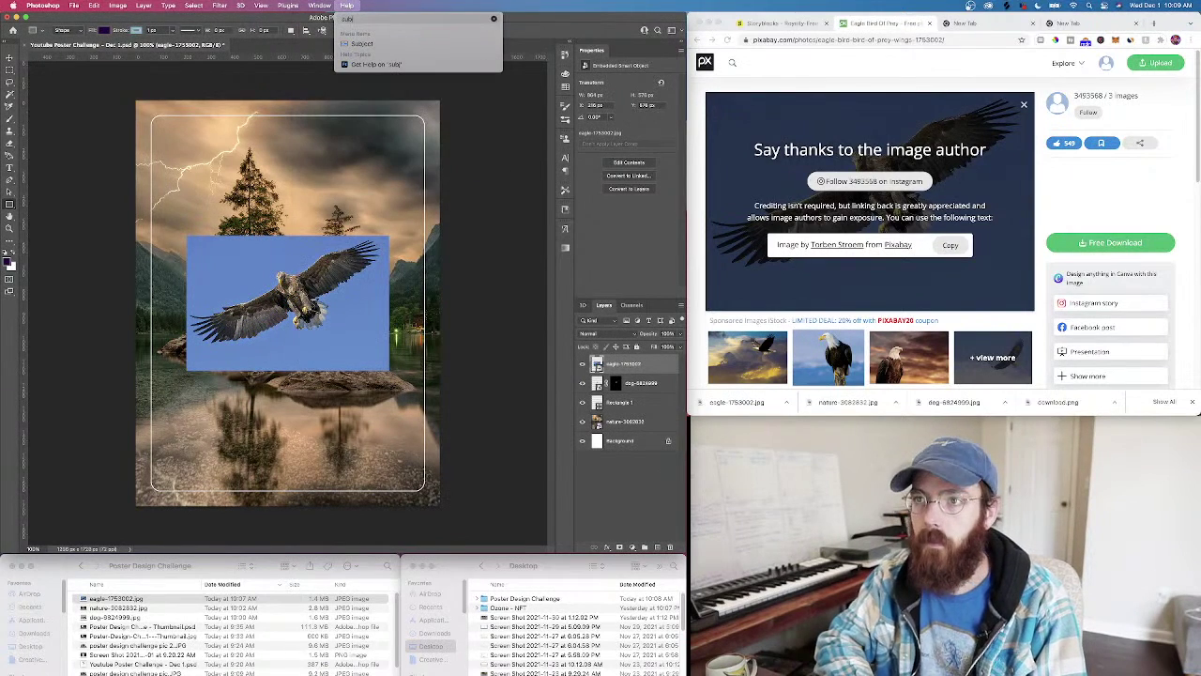
{"action": "mouse_move", "coordinate": [346, 6]}
{"action": "left_click", "coordinate": [357, 44]}
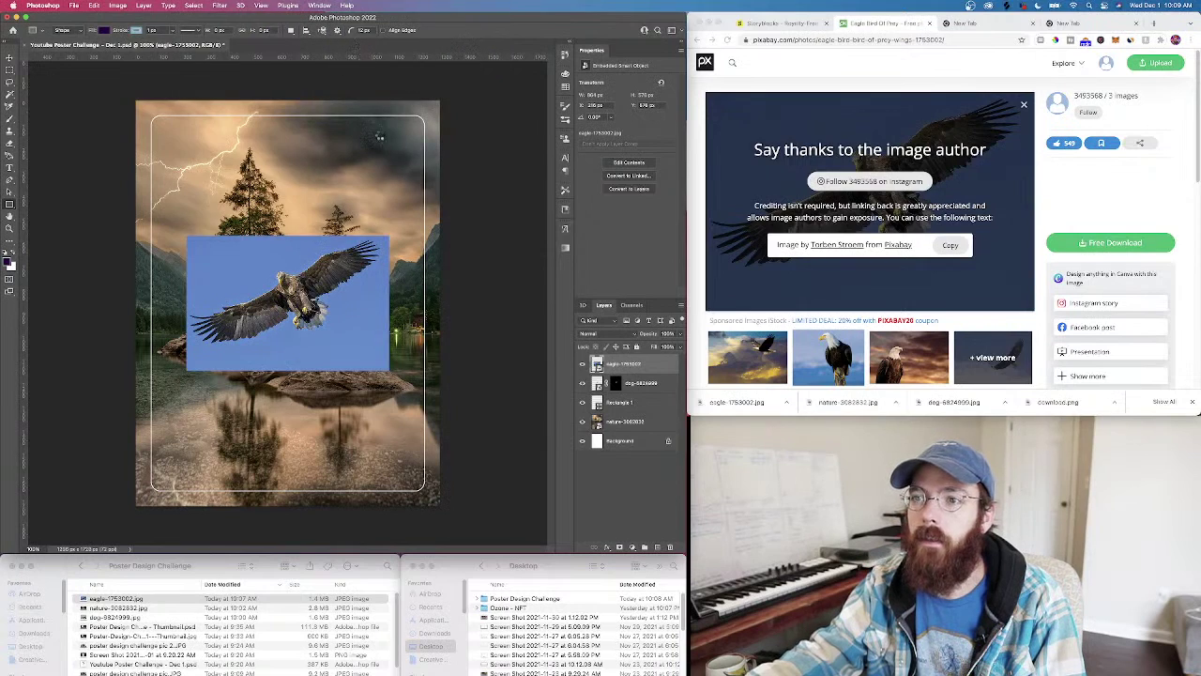
{"action": "left_click", "coordinate": [619, 547]}
Shrink the cut-out eagle to about a quarter of its size and position it beside the top of the smaller pine tree
{"action": "key", "text": "super+t"}
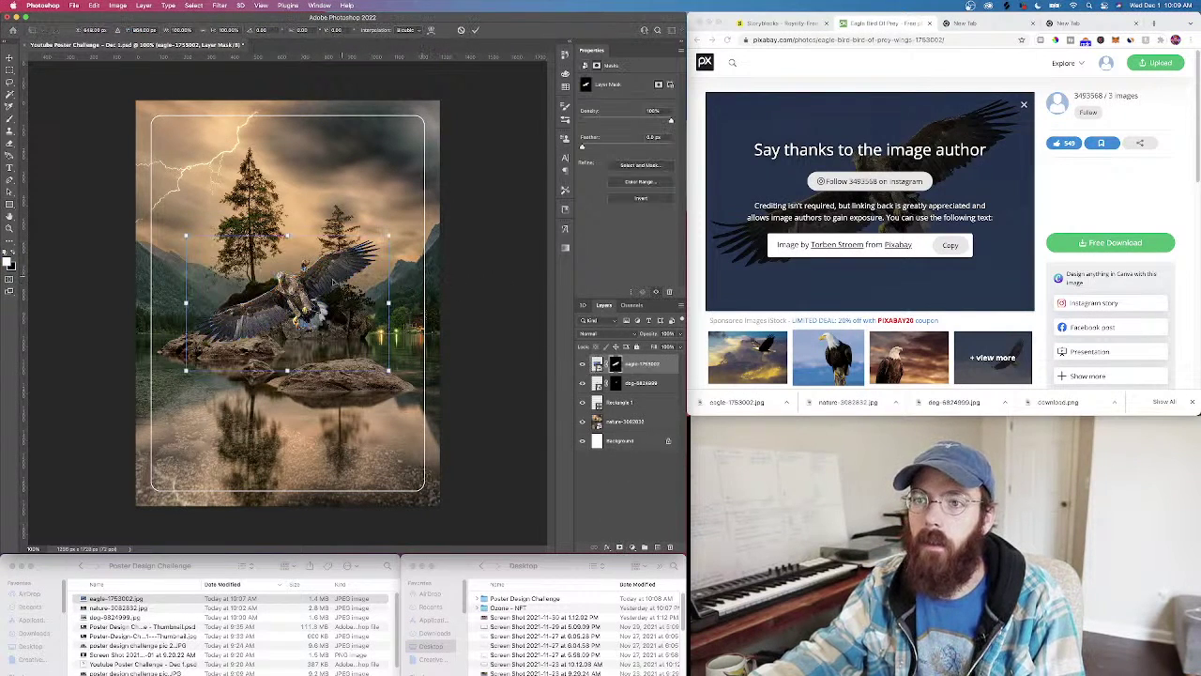
{"action": "left_click_drag", "start_coordinate": [311, 272], "coordinate": [403, 166]}
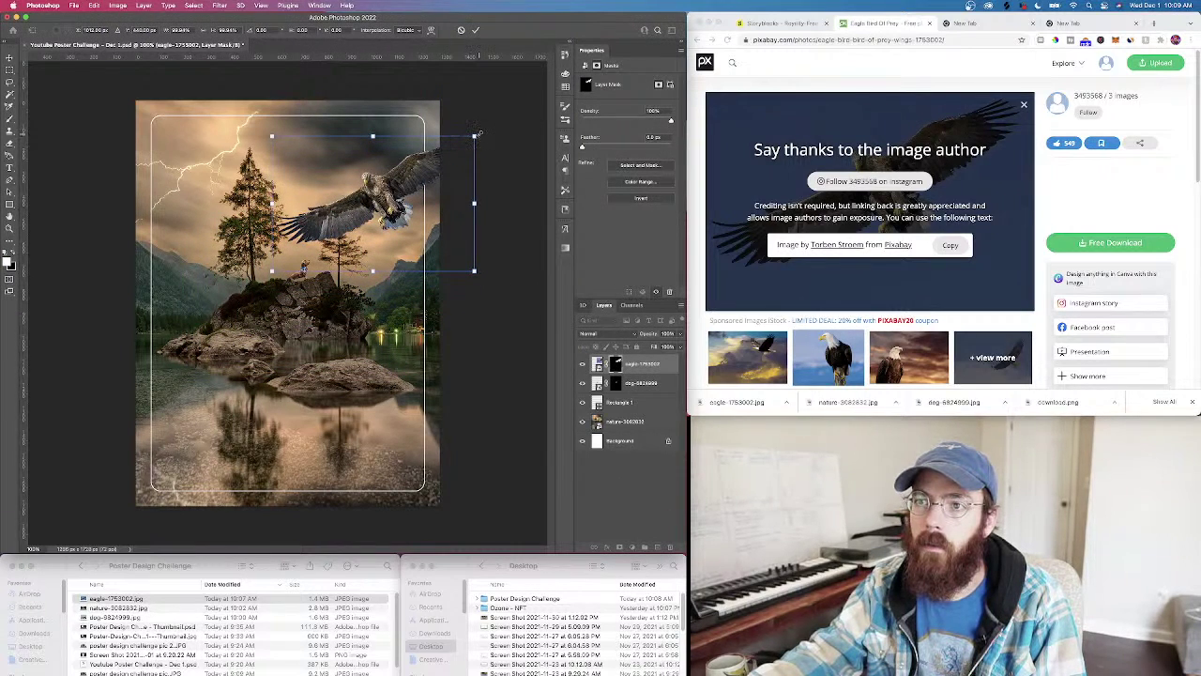
{"action": "left_click_drag", "start_coordinate": [479, 134], "coordinate": [358, 203]}
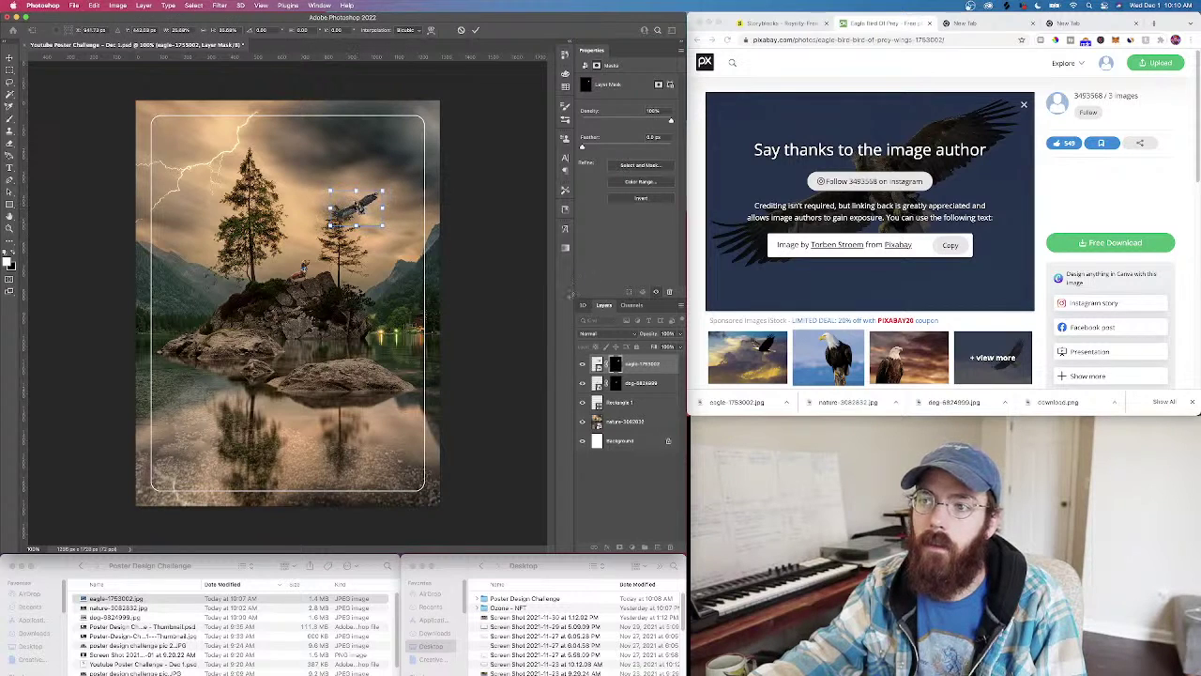
{"action": "key", "text": "Return"}
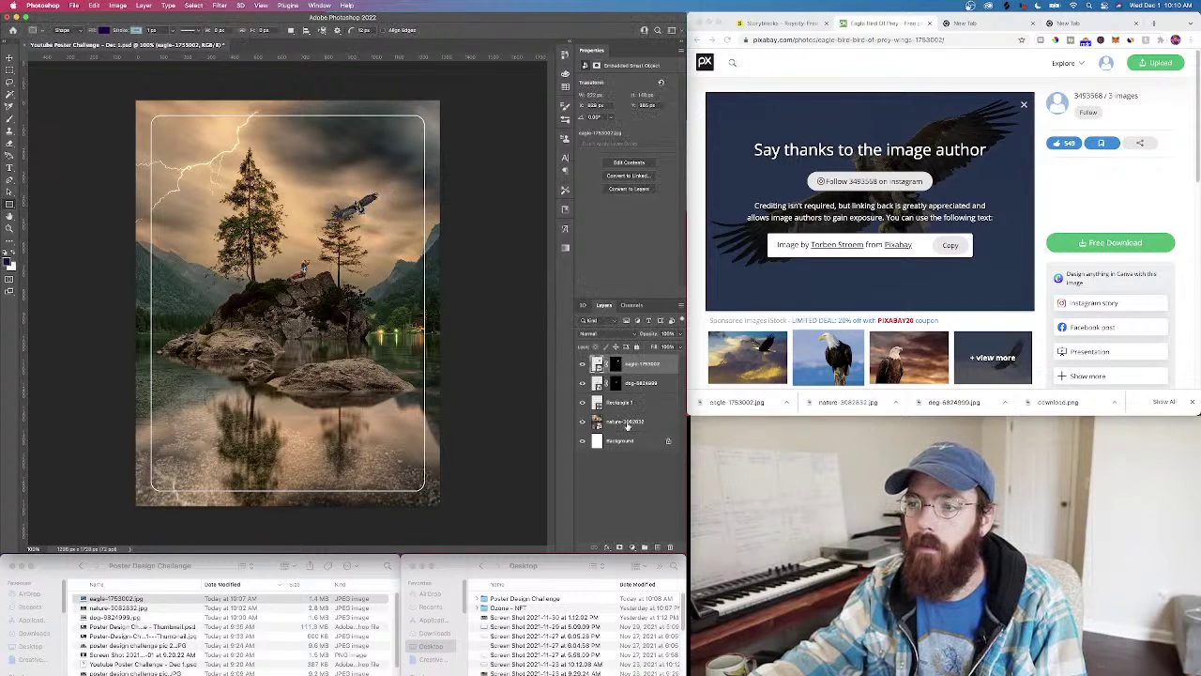
Hide the eagle, dog and rectangle layers, and start a Magic Wand selection at the smaller pine's top on the nature-3082832 layer
{"action": "left_click", "coordinate": [626, 424]}
{"action": "left_click_drag", "start_coordinate": [583, 366], "coordinate": [583, 407]}
{"action": "left_click", "coordinate": [9, 91]}
{"action": "left_click", "coordinate": [342, 210]}
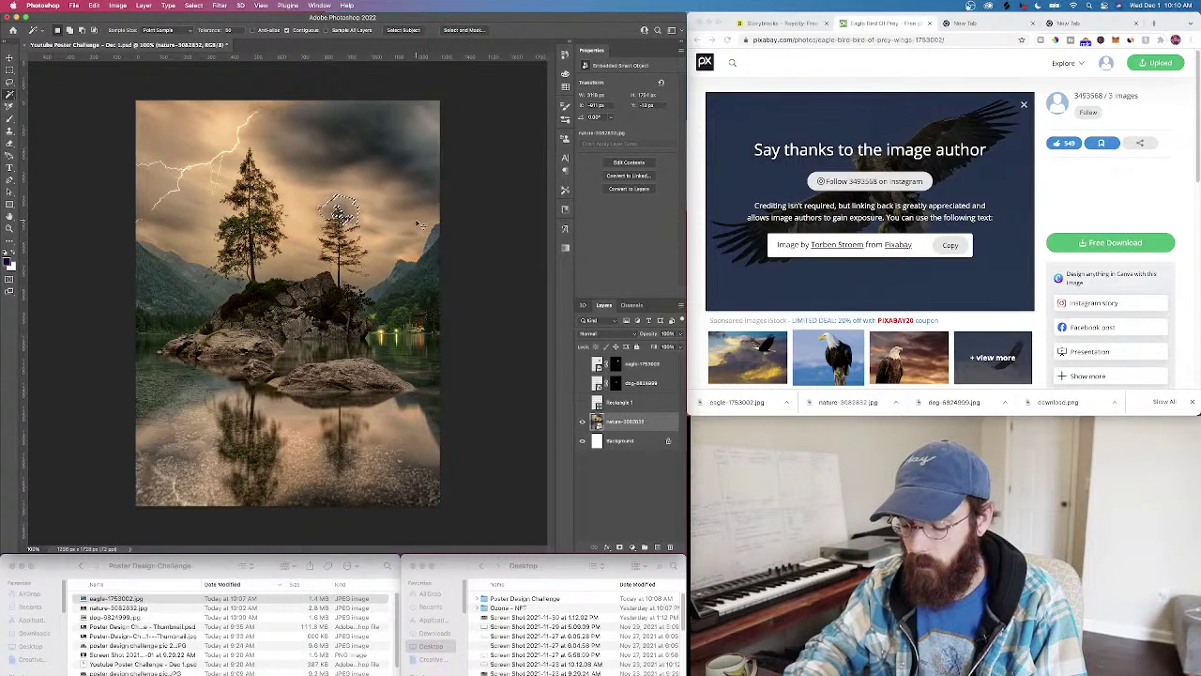
Extend the Magic Wand selection over the top, trunk and branches of the smaller pine tree
{"action": "key", "text": "super+equal"}
{"action": "key", "text": "super+equal"}
{"action": "key", "text": "super+equal"}
{"action": "scroll", "coordinate": [457, 334], "scroll_direction": "up", "scroll_amount": 5}
{"action": "scroll", "coordinate": [452, 334], "scroll_direction": "right", "scroll_amount": 3}
{"action": "left_click", "coordinate": [344, 307]}
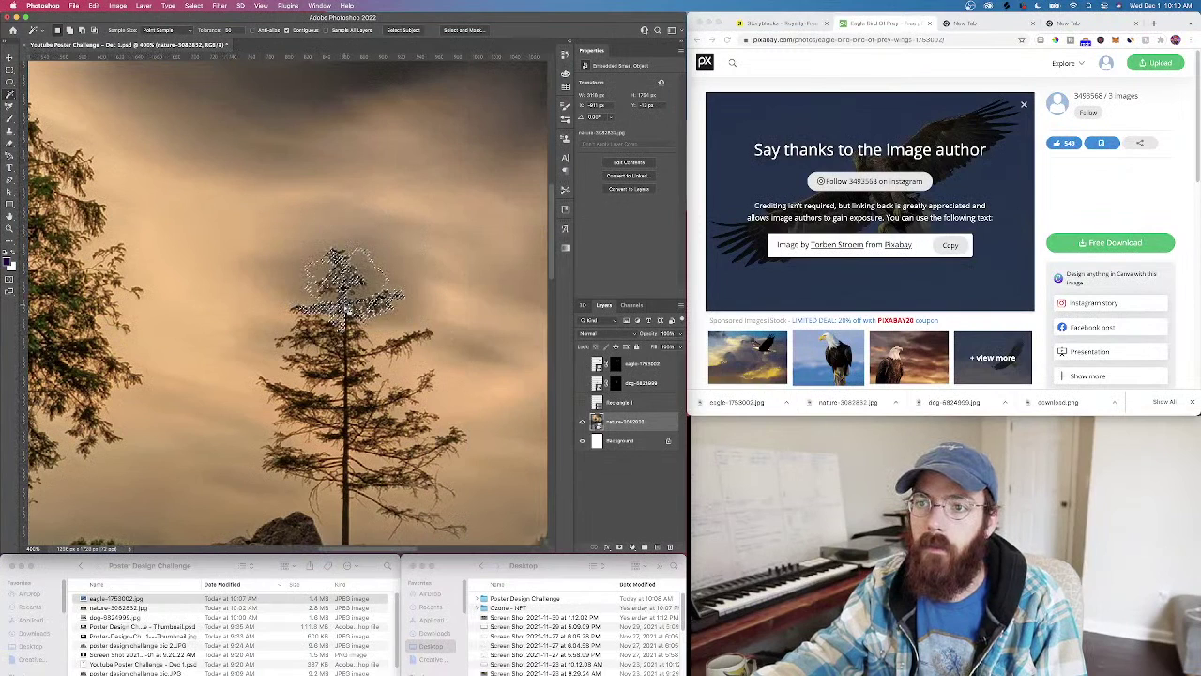
{"action": "left_click", "coordinate": [345, 277], "text": "shift"}
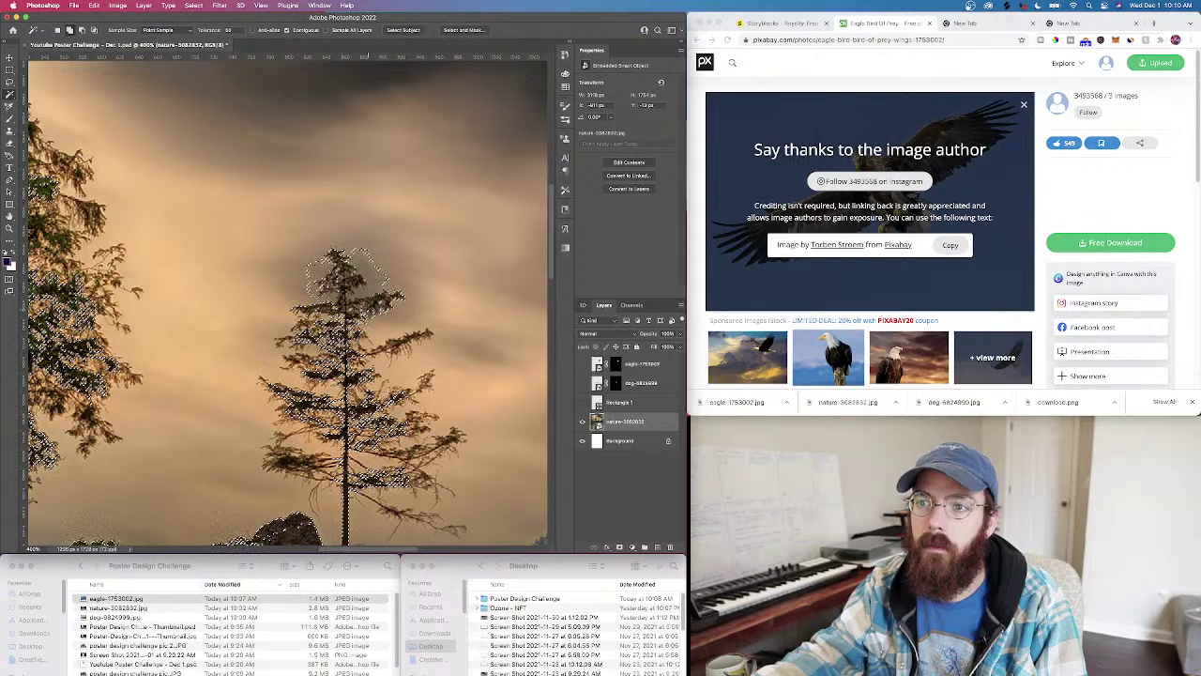
{"action": "left_click", "coordinate": [305, 327], "text": "shift"}
{"action": "left_click", "coordinate": [393, 349], "text": "shift"}
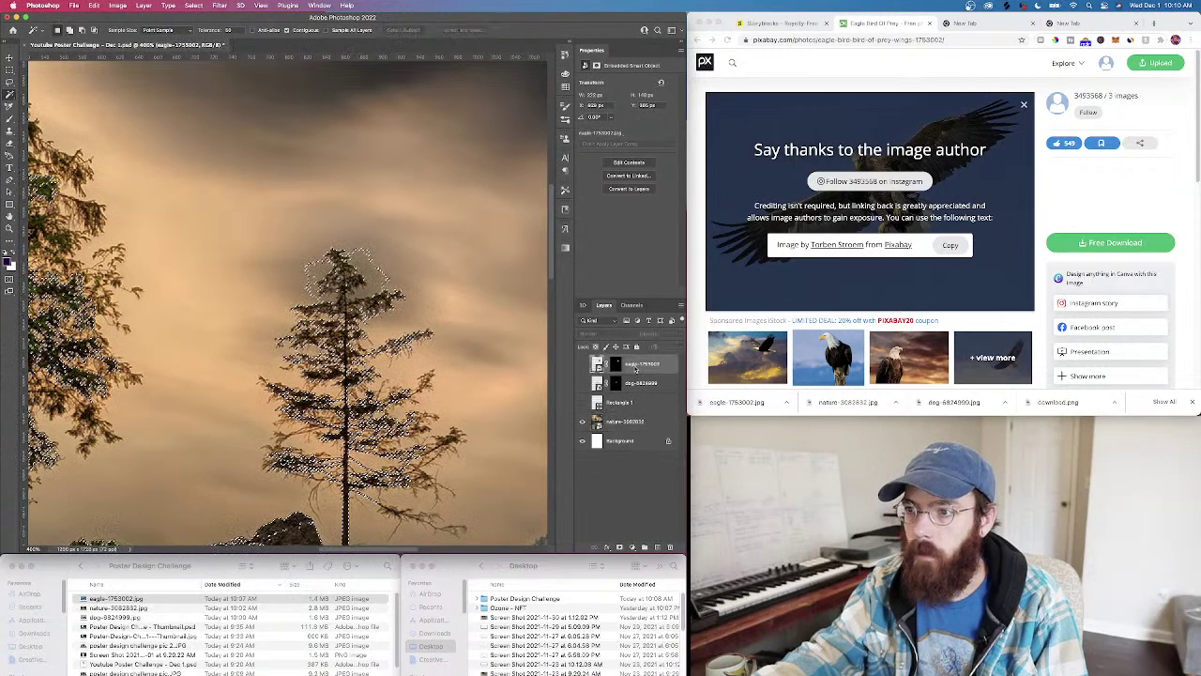
Copy the selected tree onto a new layer above the eagle with all layers visible, and erase the sky remnants covering the eagle's wing
{"action": "key", "text": "ctrl+j"}
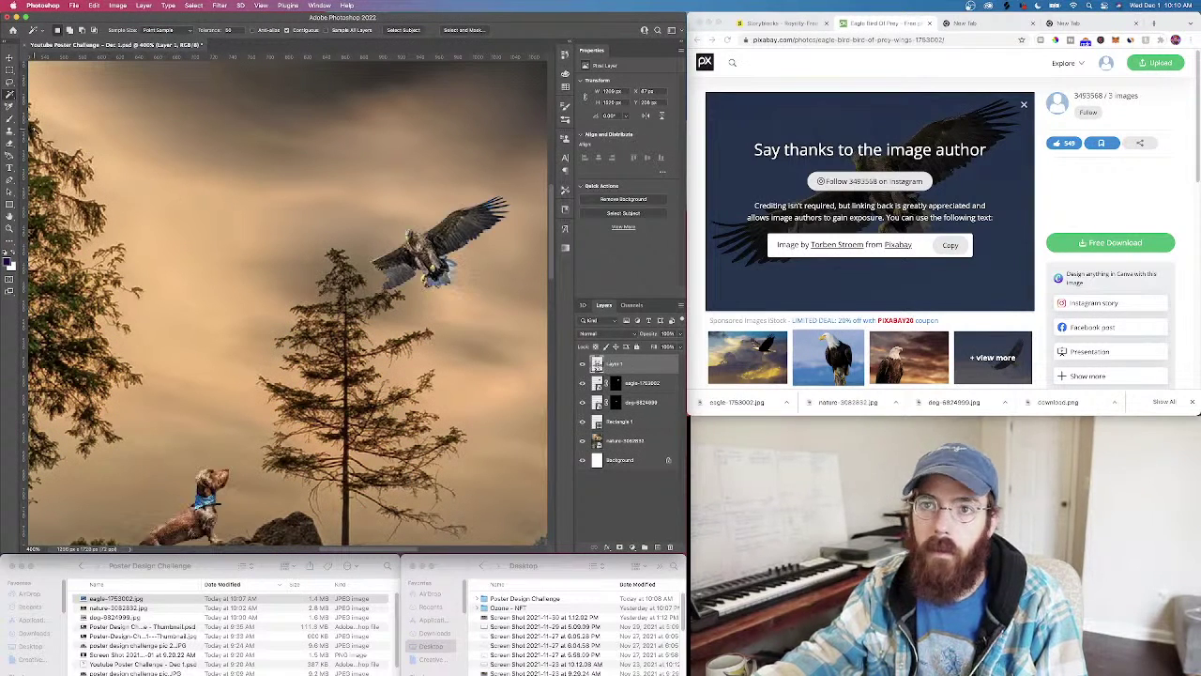
{"action": "left_click", "coordinate": [9, 118]}
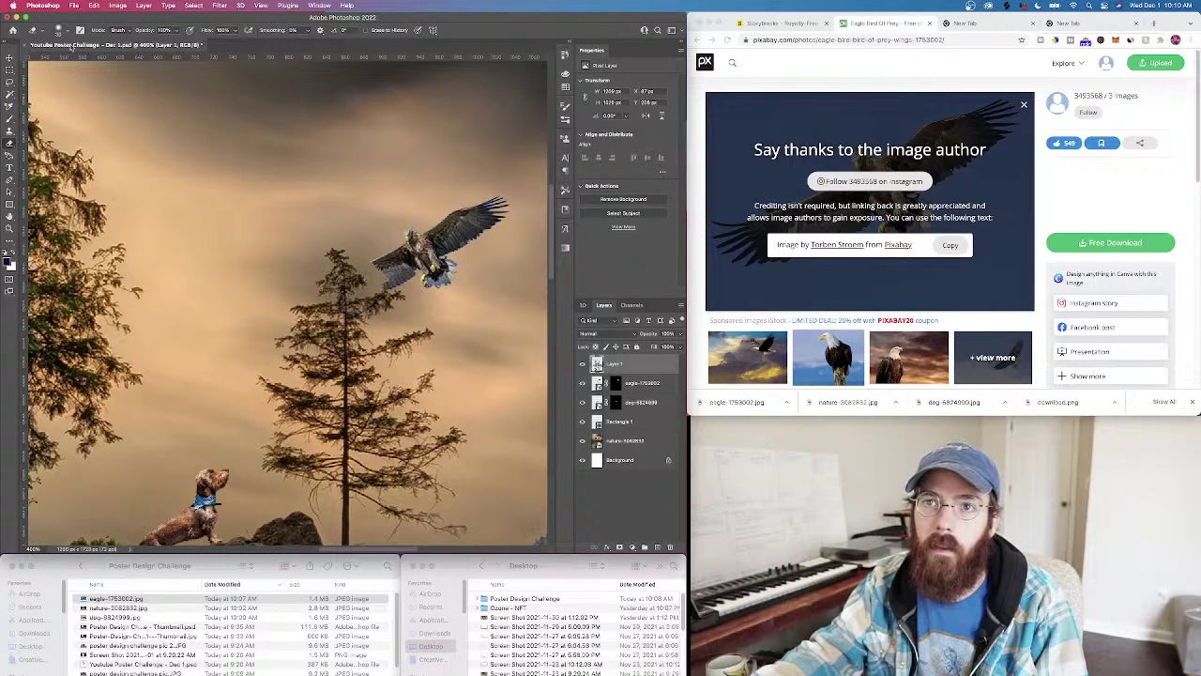
{"action": "left_click", "coordinate": [59, 30]}
{"action": "left_click_drag", "start_coordinate": [62, 60], "coordinate": [59, 82]}
{"action": "key", "text": "Return"}
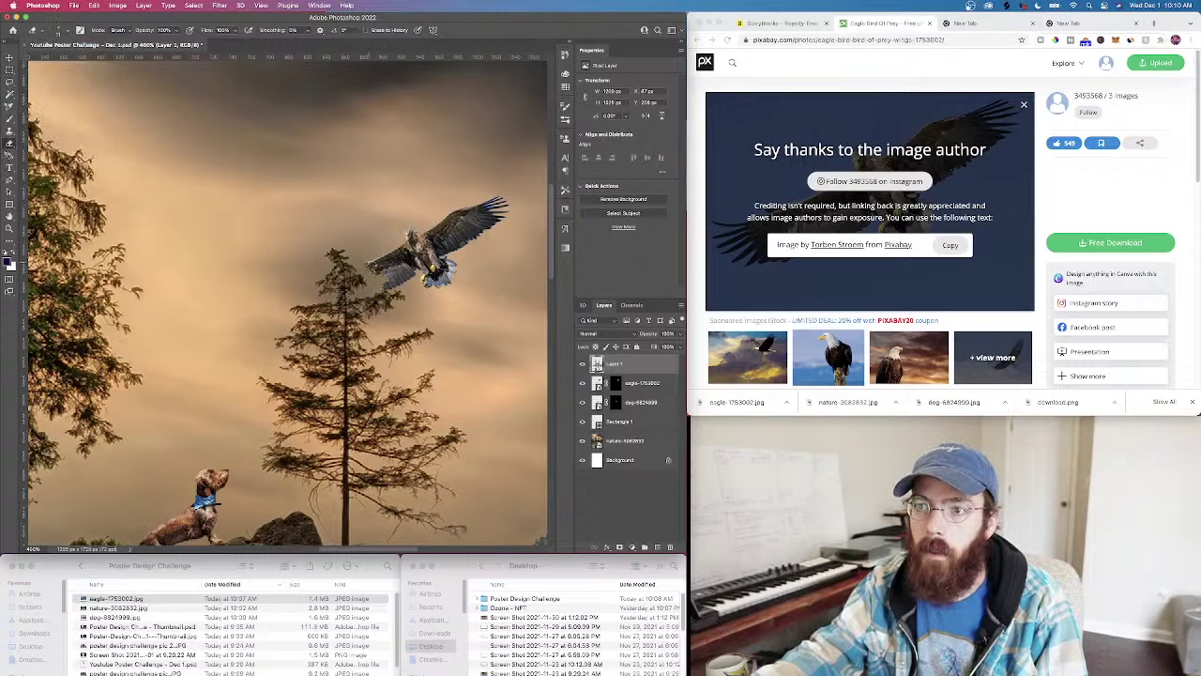
{"action": "left_click_drag", "start_coordinate": [363, 294], "coordinate": [379, 280]}
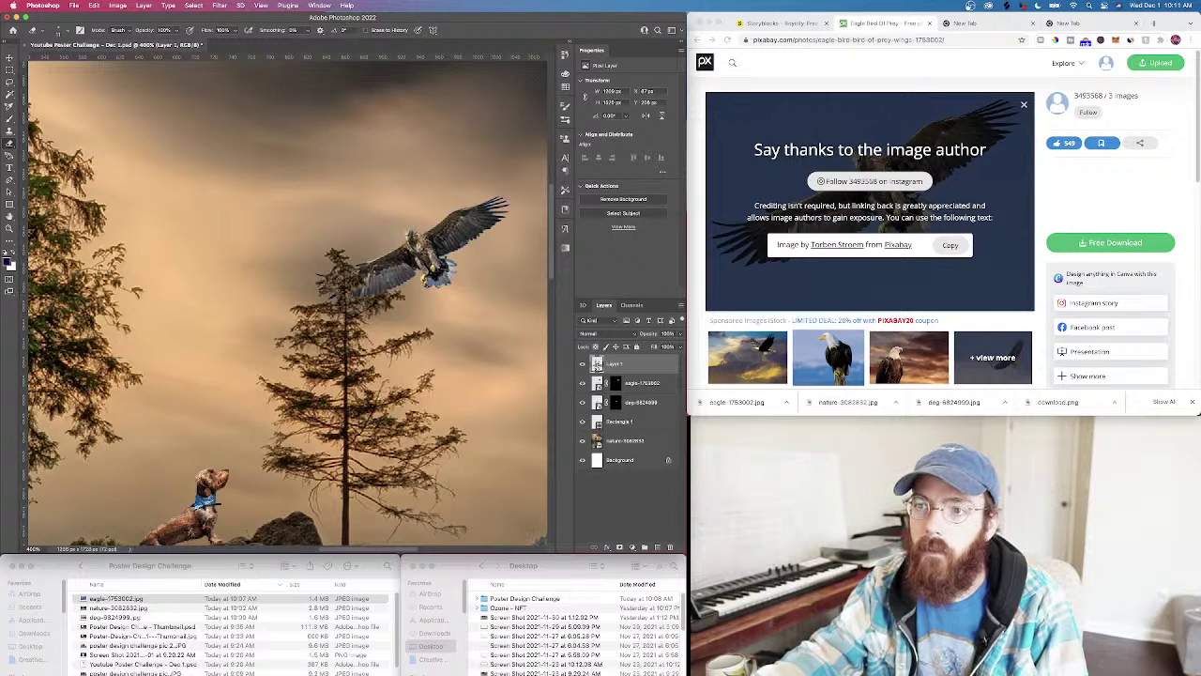
{"action": "left_click", "coordinate": [9, 119]}
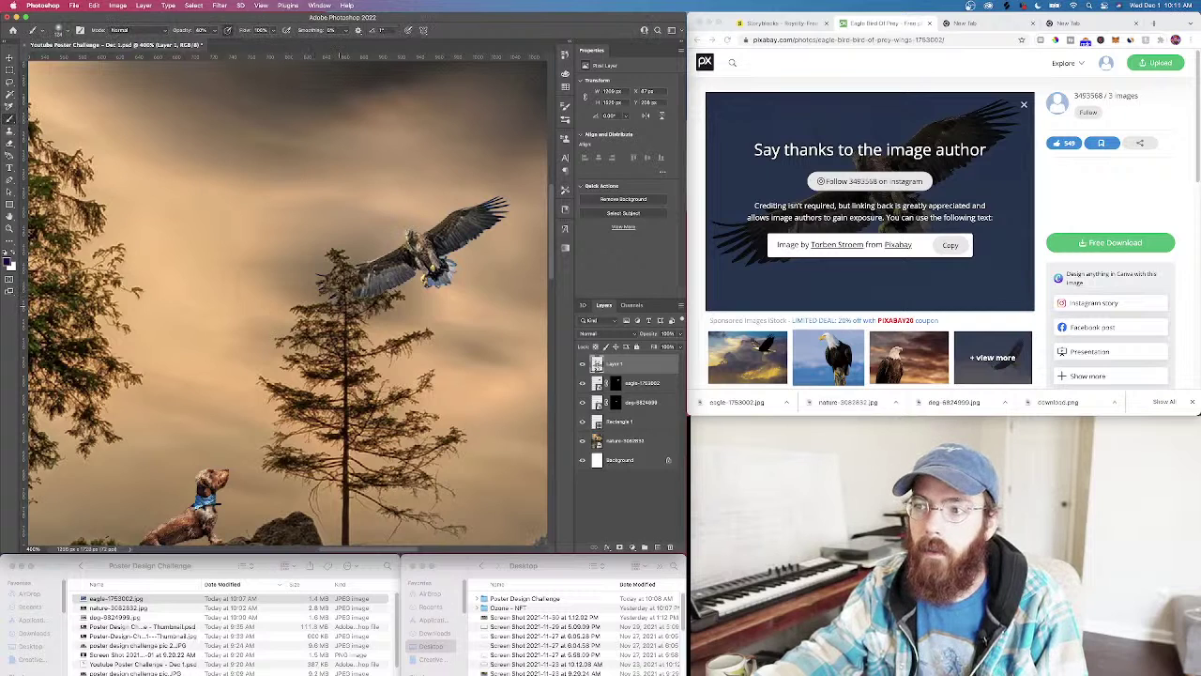
{"action": "key", "text": "super+minus"}
{"action": "key", "text": "super+minus"}
{"action": "key", "text": "super+minus"}
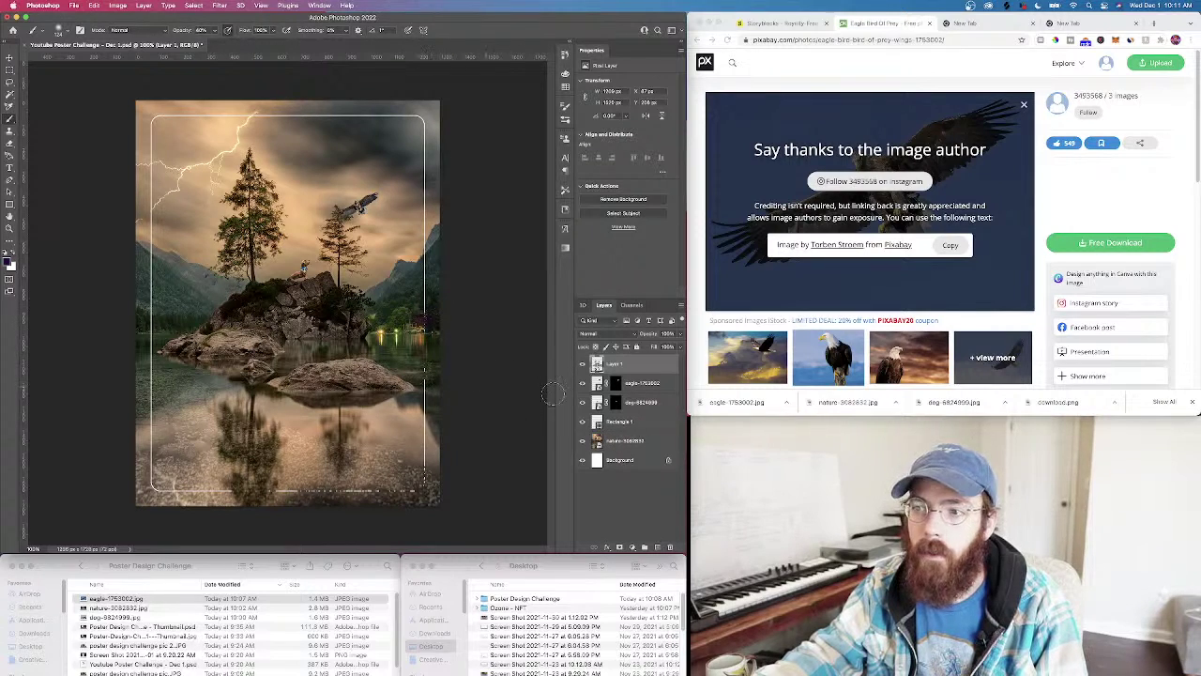
{"action": "left_click", "coordinate": [624, 440]}
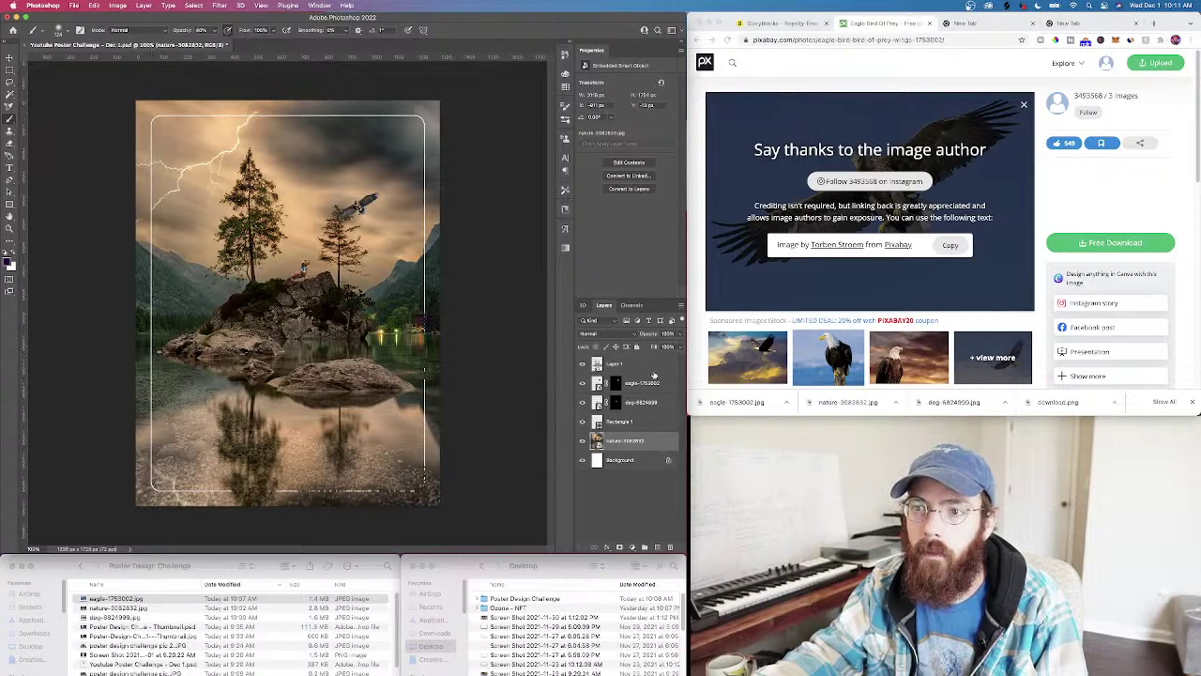
{"action": "left_click", "coordinate": [9, 167]}
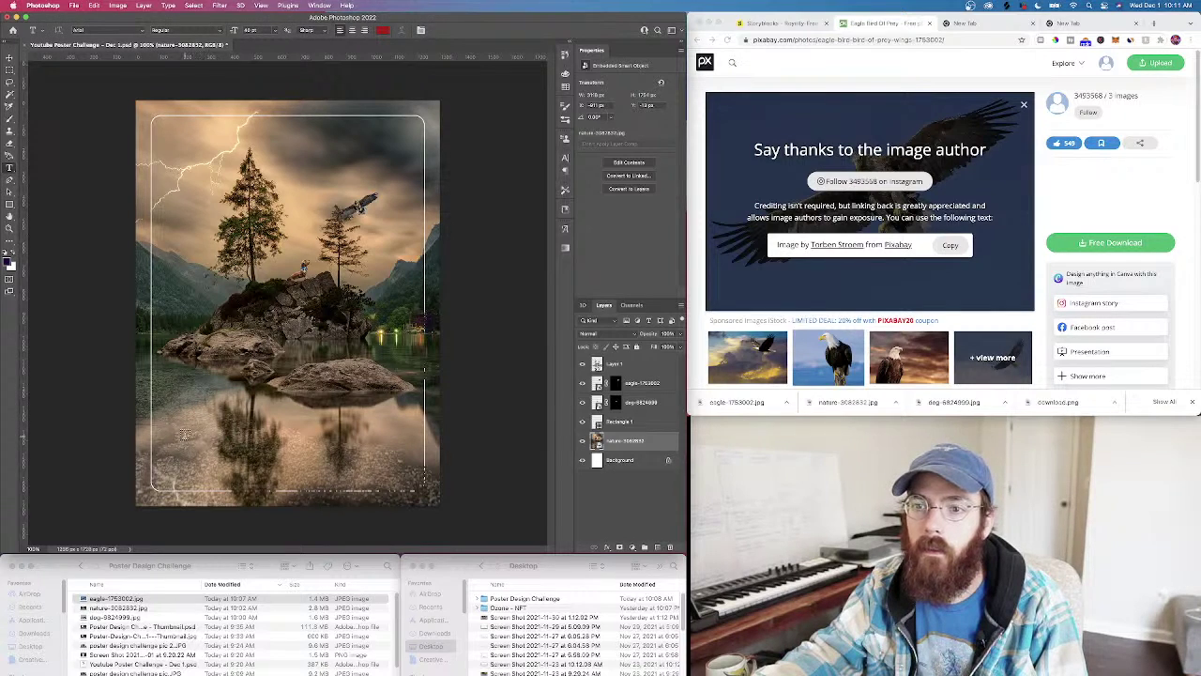
Look through the Pixabay eagle results and download the photo of an eagle flying low over its reflection in blue water
{"action": "left_click", "coordinate": [775, 58]}
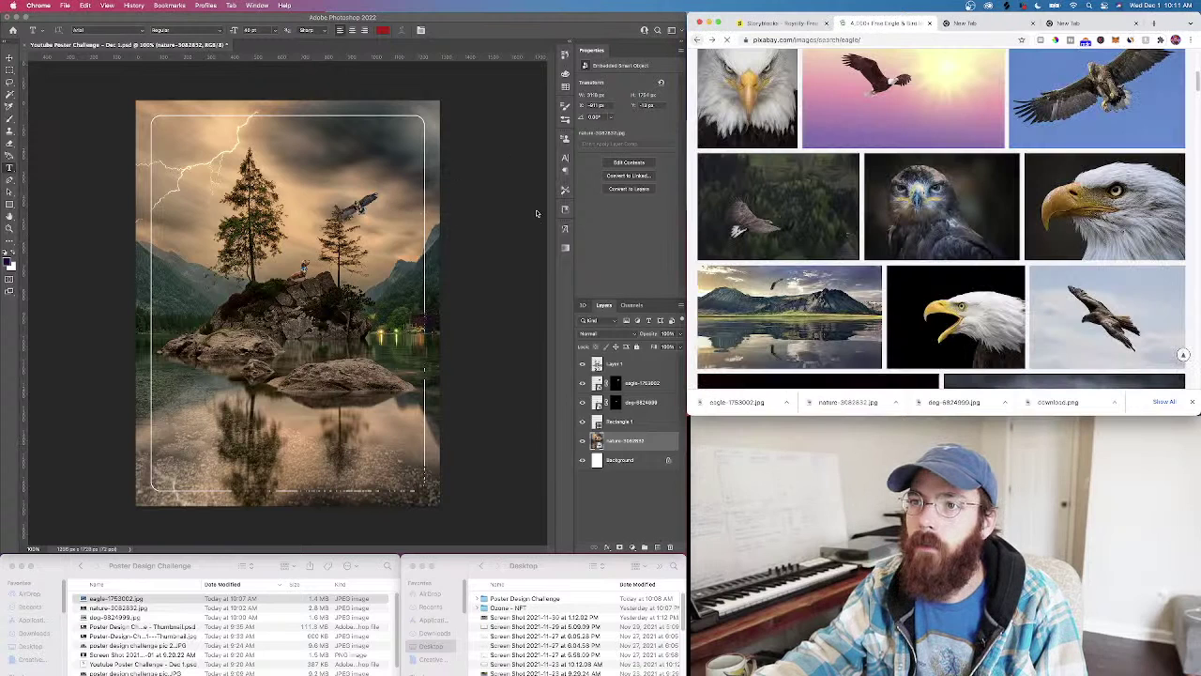
{"action": "scroll", "coordinate": [896, 251], "scroll_direction": "down", "scroll_amount": 1}
{"action": "scroll", "coordinate": [896, 253], "scroll_direction": "down", "scroll_amount": 3}
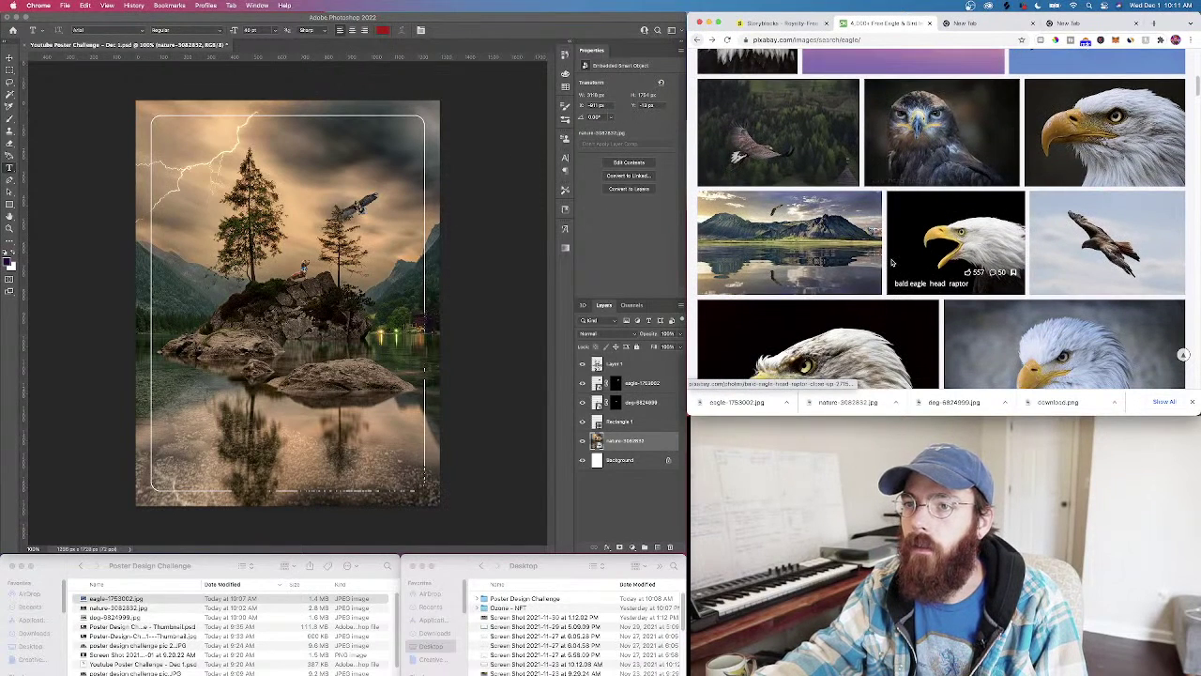
{"action": "scroll", "coordinate": [893, 263], "scroll_direction": "down", "scroll_amount": 2}
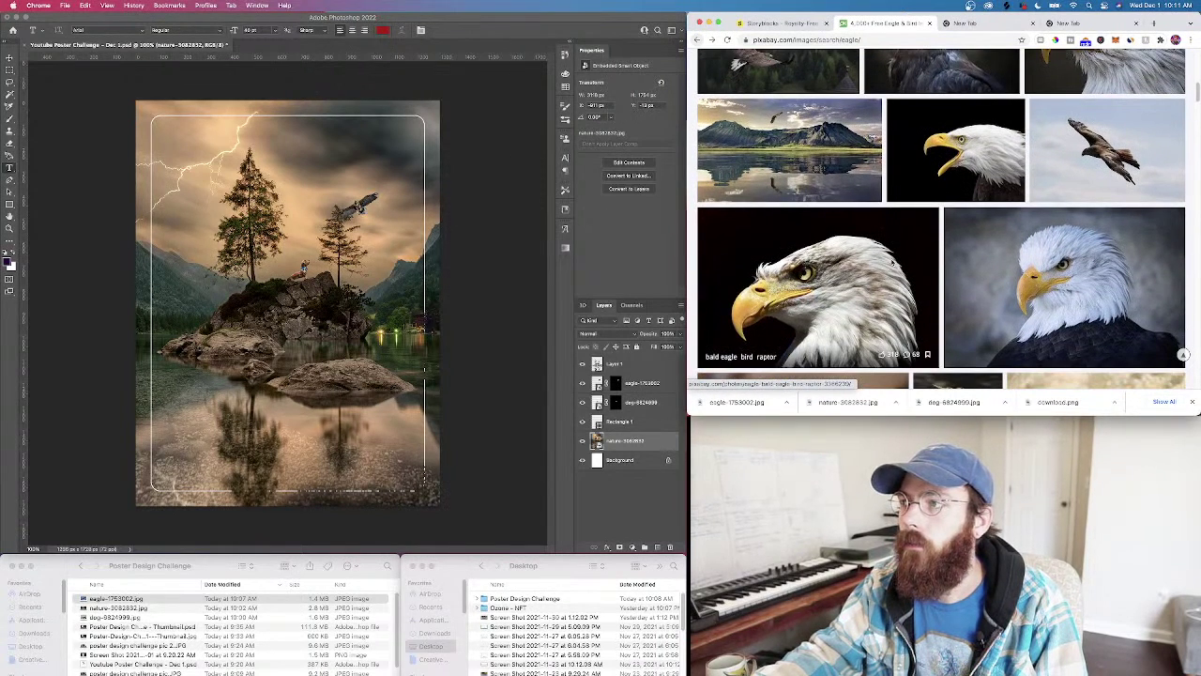
{"action": "scroll", "coordinate": [892, 262], "scroll_direction": "down", "scroll_amount": 5}
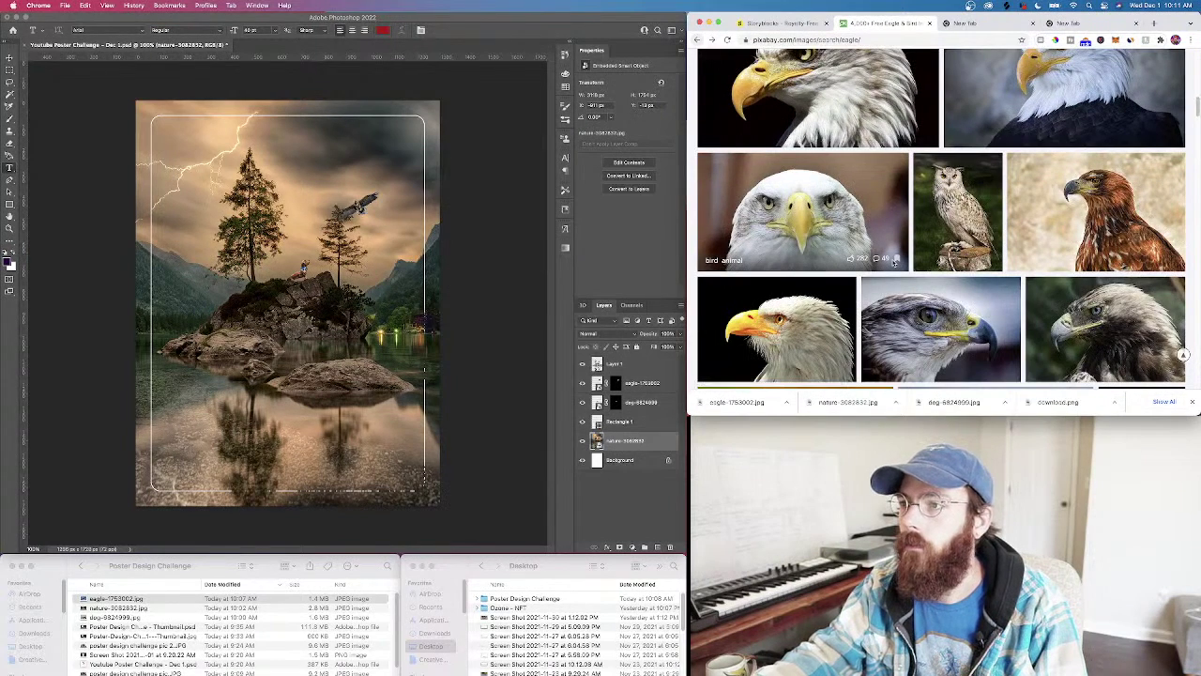
{"action": "scroll", "coordinate": [901, 258], "scroll_direction": "down", "scroll_amount": 2}
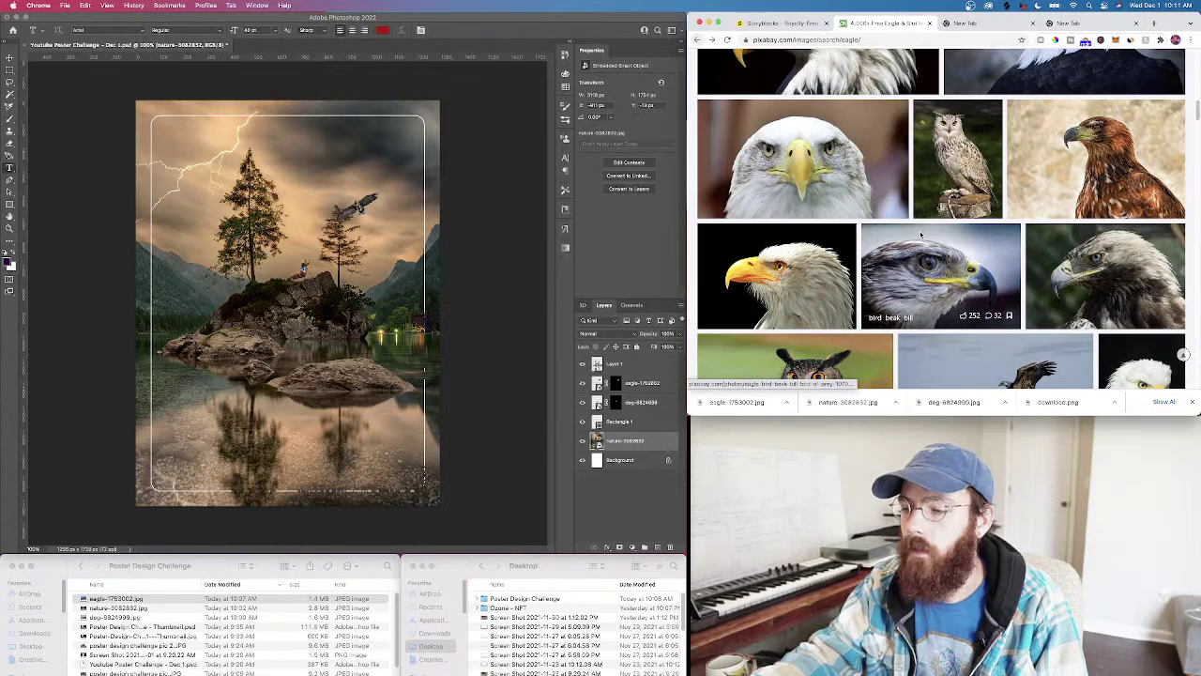
{"action": "scroll", "coordinate": [921, 236], "scroll_direction": "down", "scroll_amount": 5}
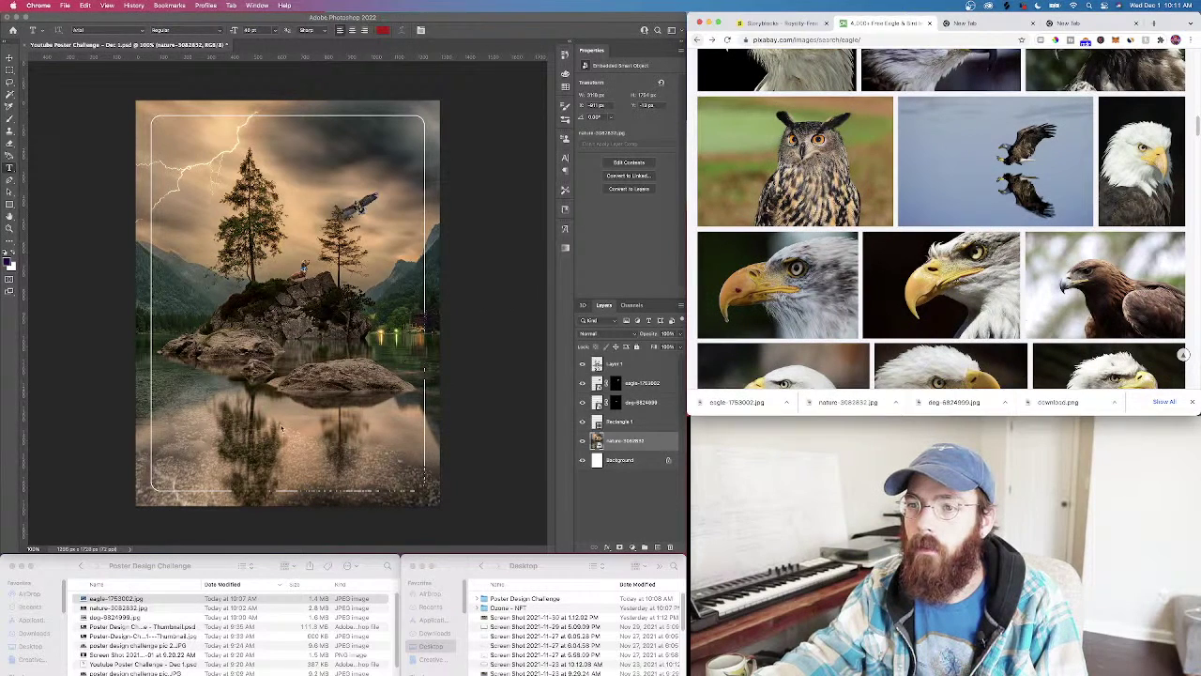
{"action": "left_click", "coordinate": [1005, 149]}
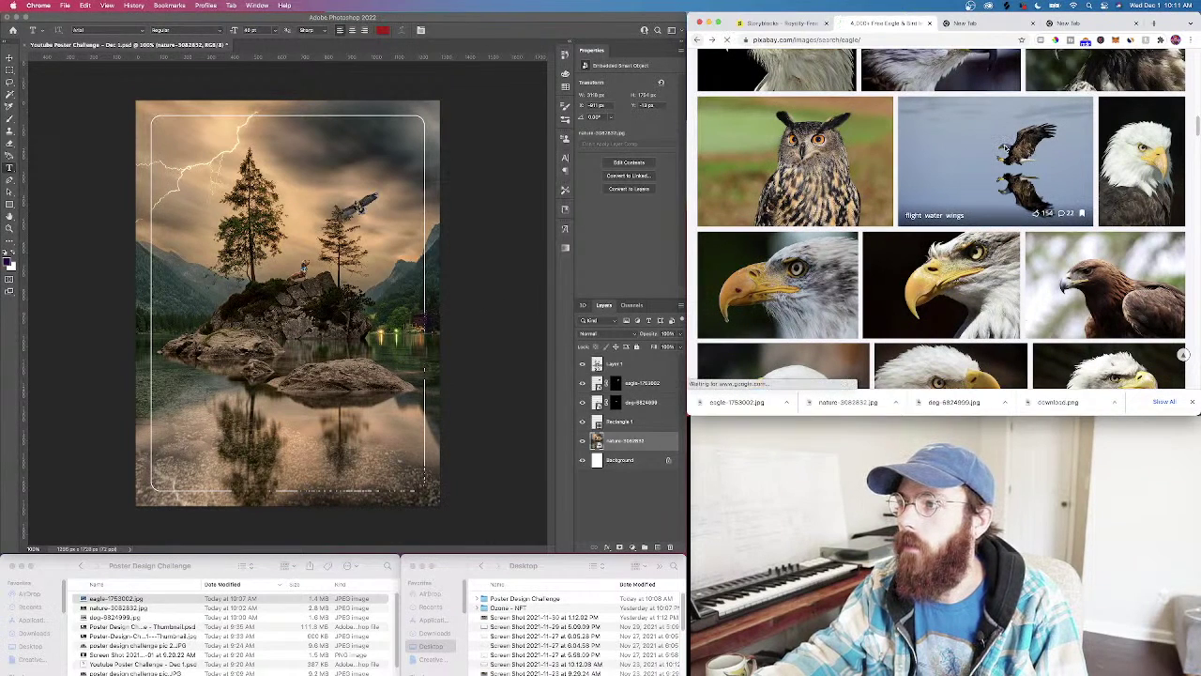
{"action": "left_click", "coordinate": [1093, 243]}
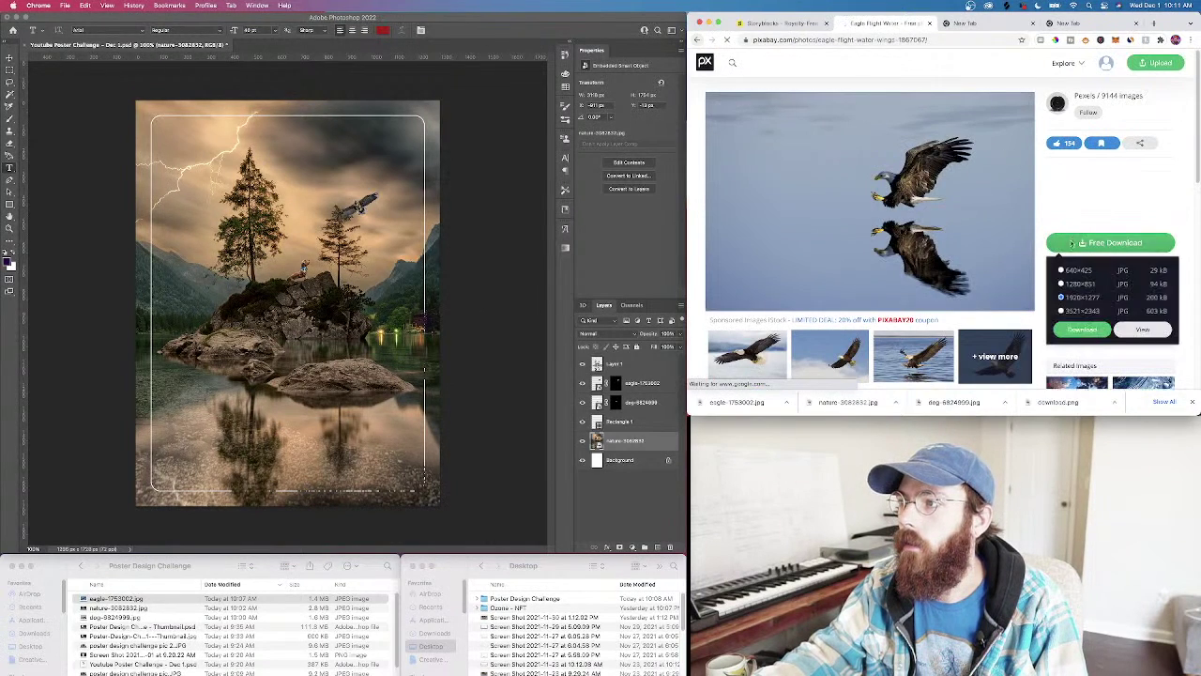
{"action": "left_click", "coordinate": [1082, 329]}
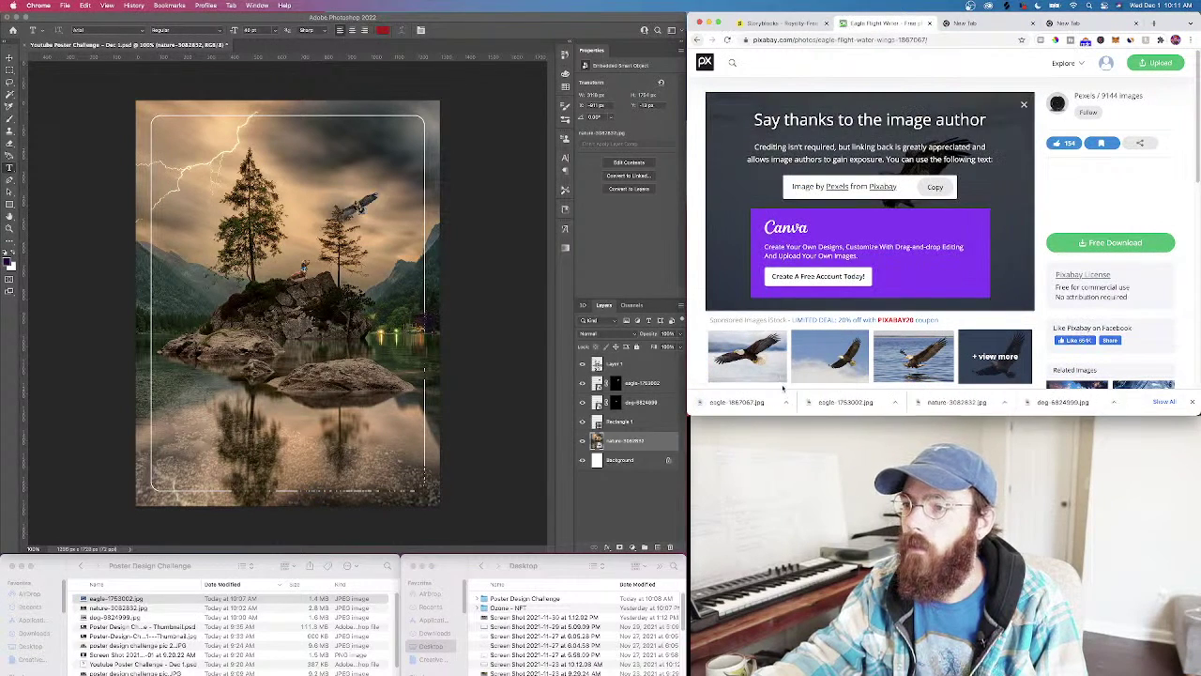
Put the downloaded eagle-1867067.jpg into the Poster Design Challenge folder and place it in the poster document
{"action": "left_click", "coordinate": [788, 403]}
{"action": "left_click", "coordinate": [817, 435]}
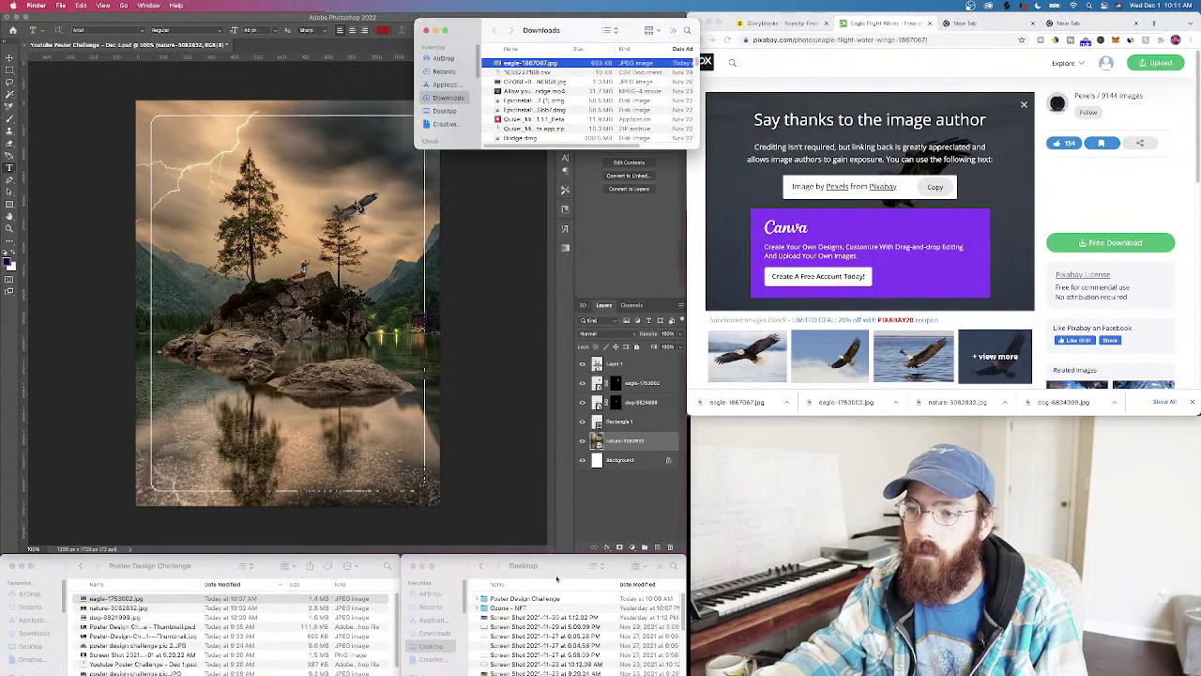
{"action": "left_click", "coordinate": [427, 31]}
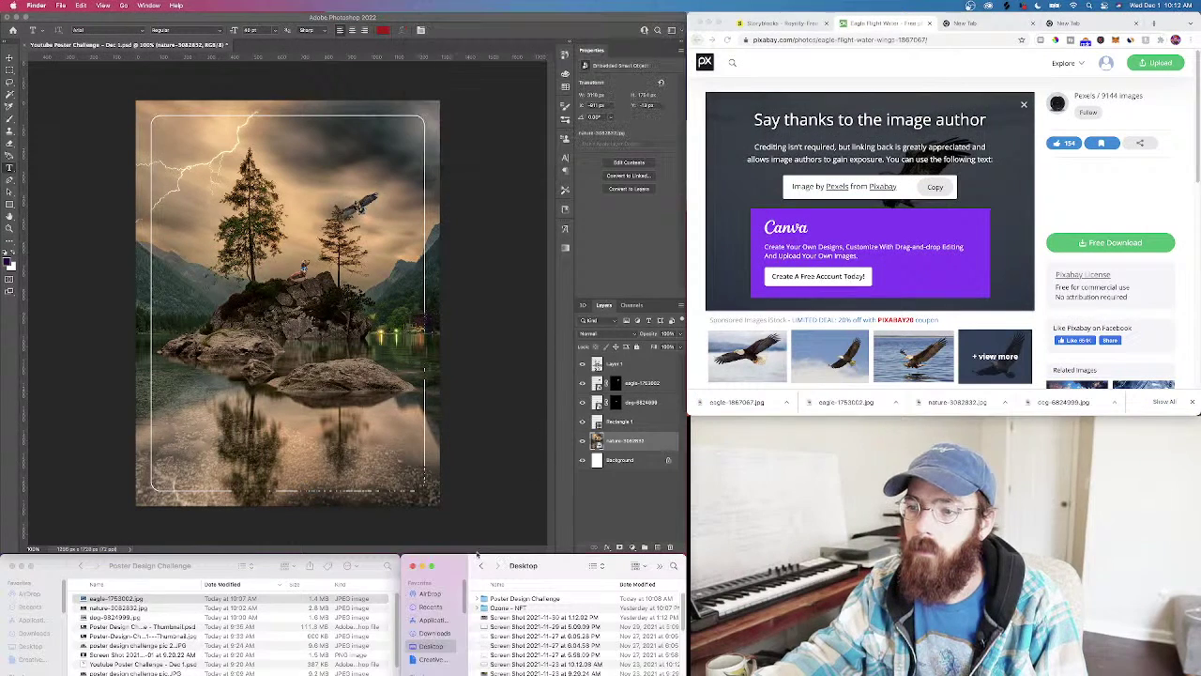
{"action": "left_click", "coordinate": [439, 633]}
{"action": "left_click_drag", "start_coordinate": [518, 600], "coordinate": [457, 324]}
{"action": "left_click", "coordinate": [433, 647]}
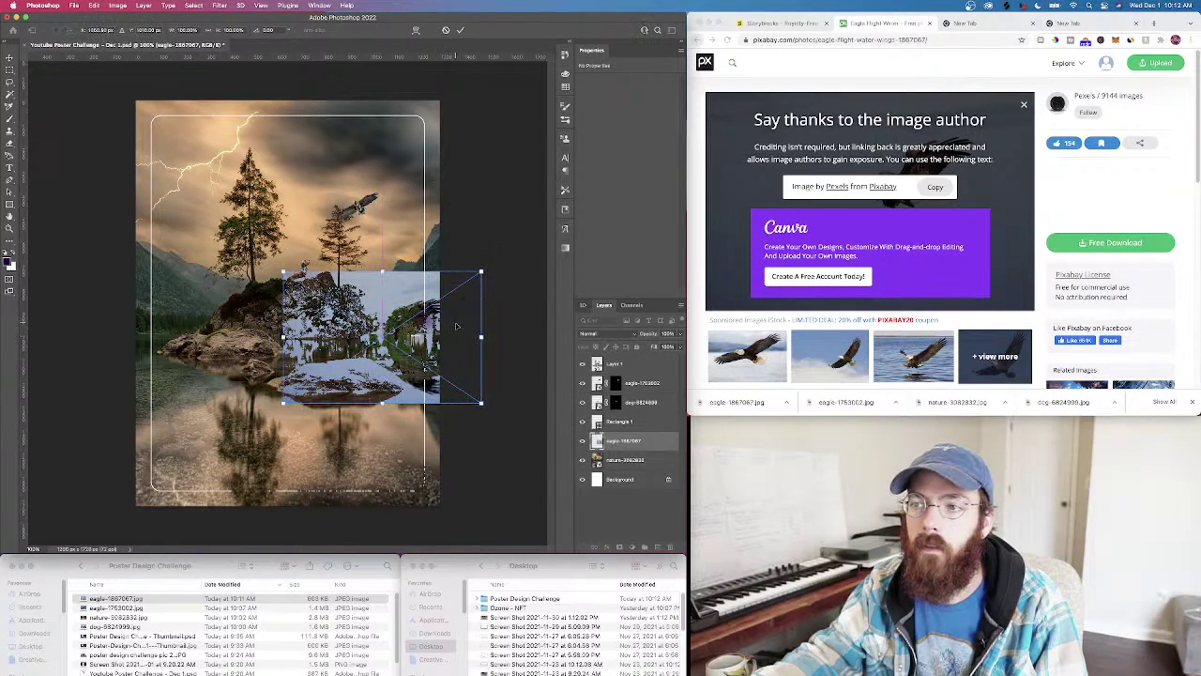
{"action": "key", "text": "Return"}
Bring the eagle-1867067 layer to the top of the layer stack and shift the photo until both birds lie fully within the poster
{"action": "left_click_drag", "start_coordinate": [624, 406], "coordinate": [628, 361]}
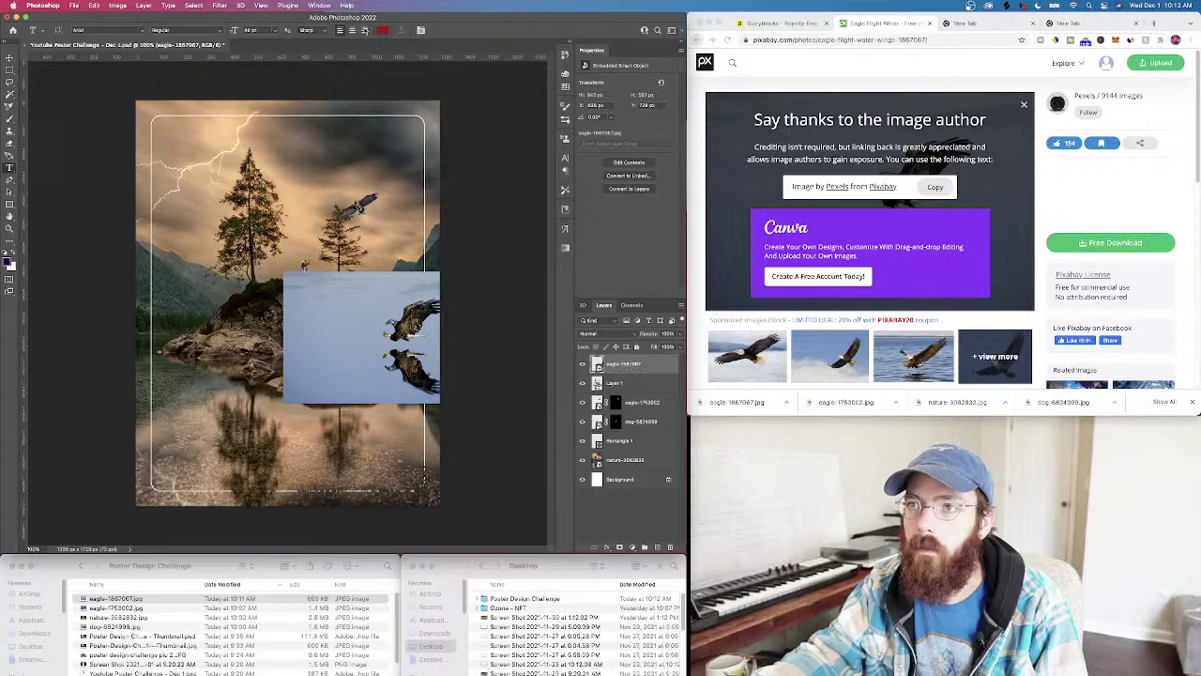
{"action": "key", "text": "ctrl+t"}
{"action": "left_click_drag", "start_coordinate": [360, 331], "coordinate": [307, 319]}
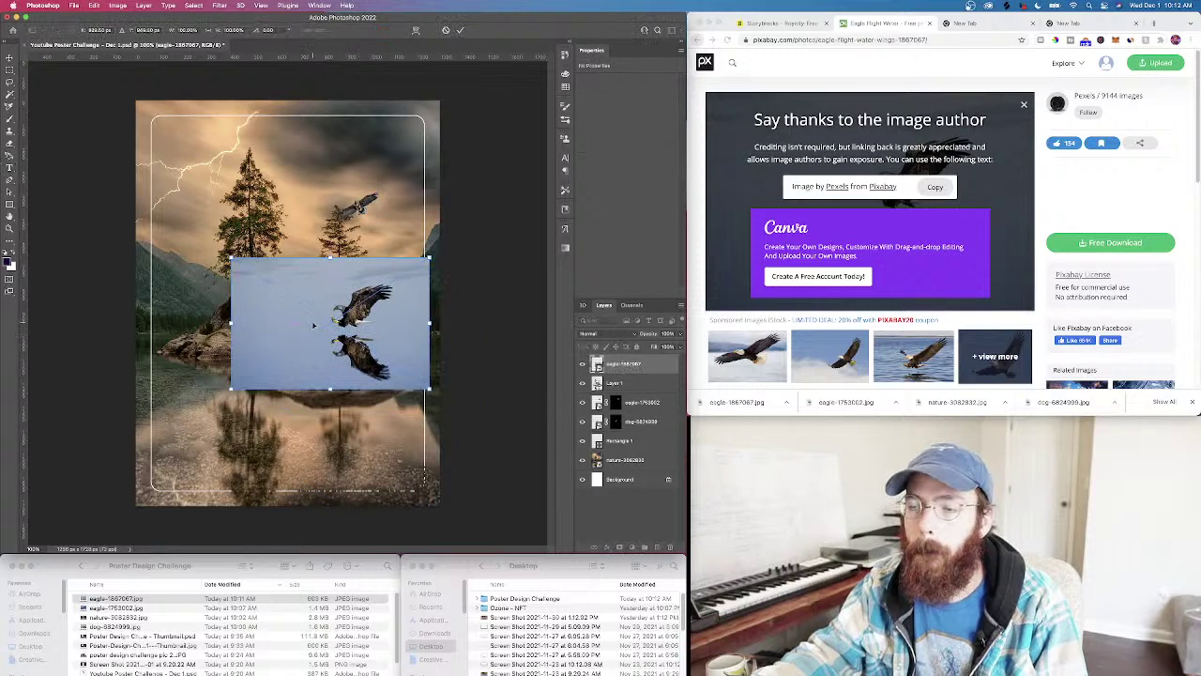
{"action": "key", "text": "Return"}
Select the eagle and its reflection as the subject and cut them out with a layer mask
{"action": "left_click", "coordinate": [348, 5]}
{"action": "left_click", "coordinate": [361, 43]}
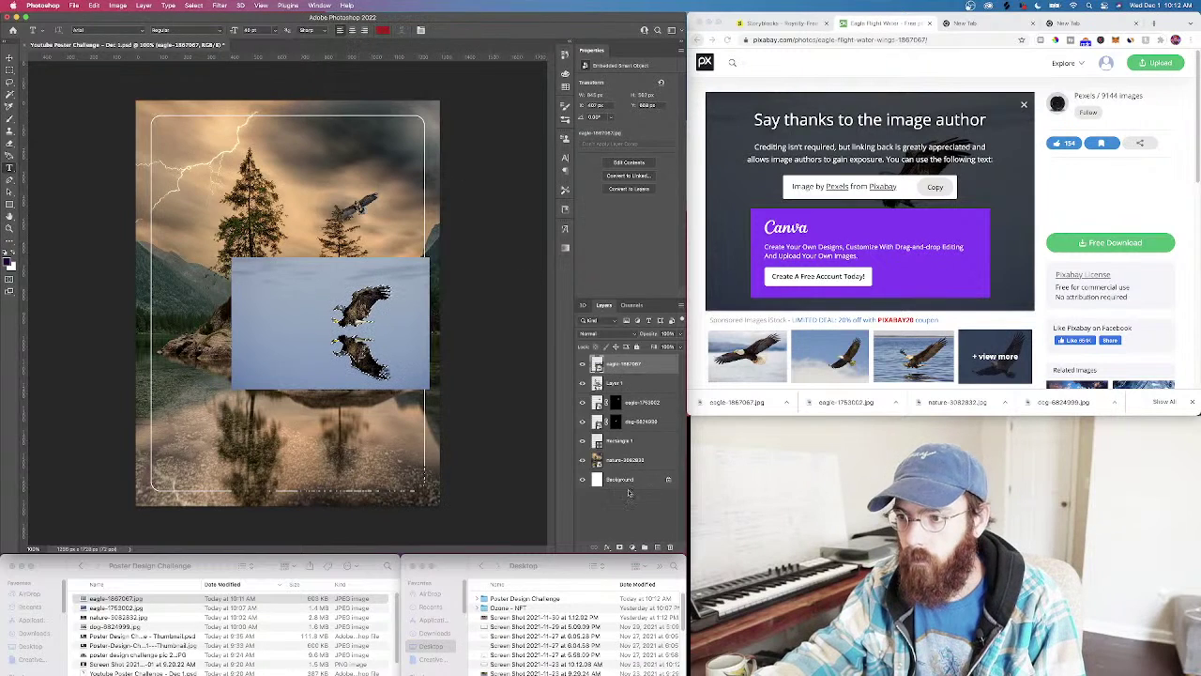
{"action": "left_click", "coordinate": [619, 546]}
Shrink the cut-out eagle to about half its size and position it above the smaller pine, with Layer 1 and the eagle-1753002 layer hidden
{"action": "key", "text": "super+t"}
{"action": "left_click_drag", "start_coordinate": [376, 366], "coordinate": [421, 381]}
{"action": "left_click_drag", "start_coordinate": [473, 271], "coordinate": [422, 292]}
{"action": "left_click_drag", "start_coordinate": [394, 334], "coordinate": [376, 186]}
{"action": "key", "text": "Return"}
{"action": "key", "text": "t"}
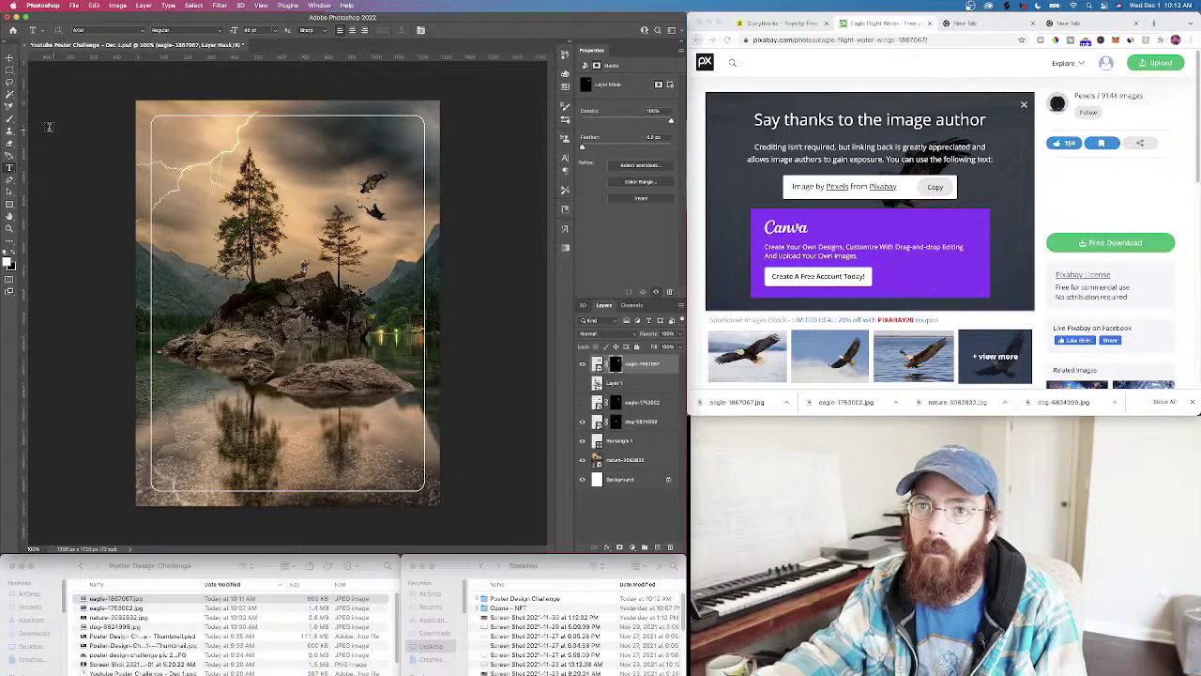
Erase the eagle's mirrored reflection on the layer mask with an enlarged eraser, leaving only the upper bird
{"action": "left_click", "coordinate": [10, 141]}
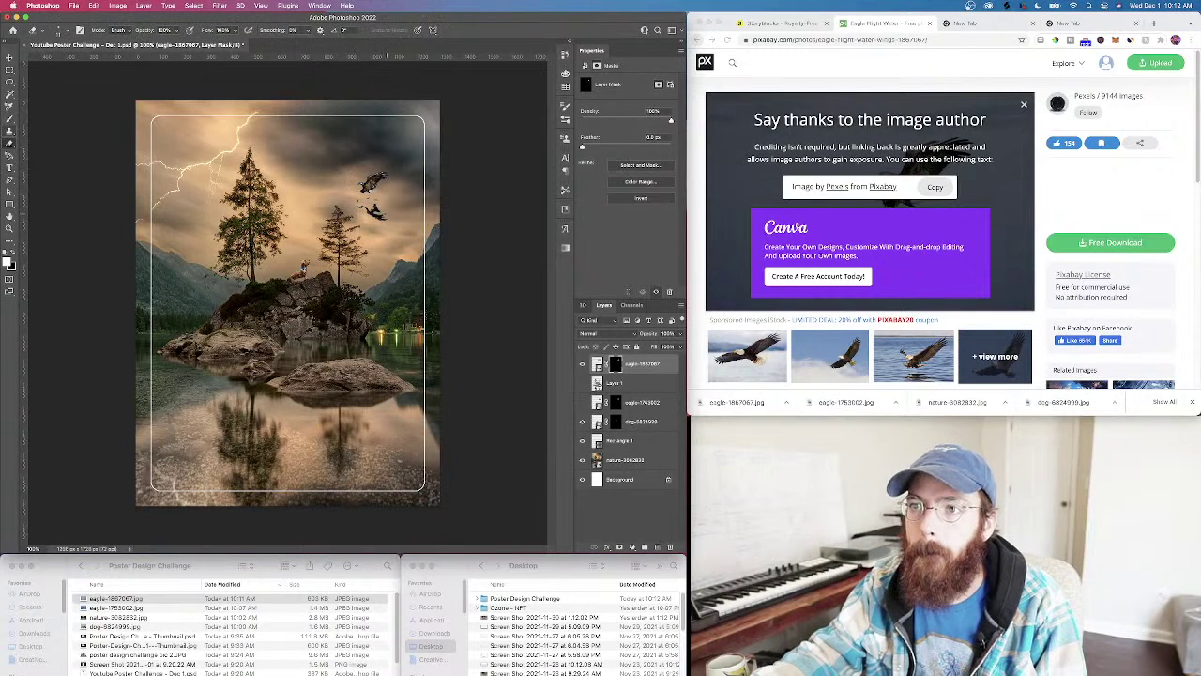
{"action": "left_click", "coordinate": [59, 29]}
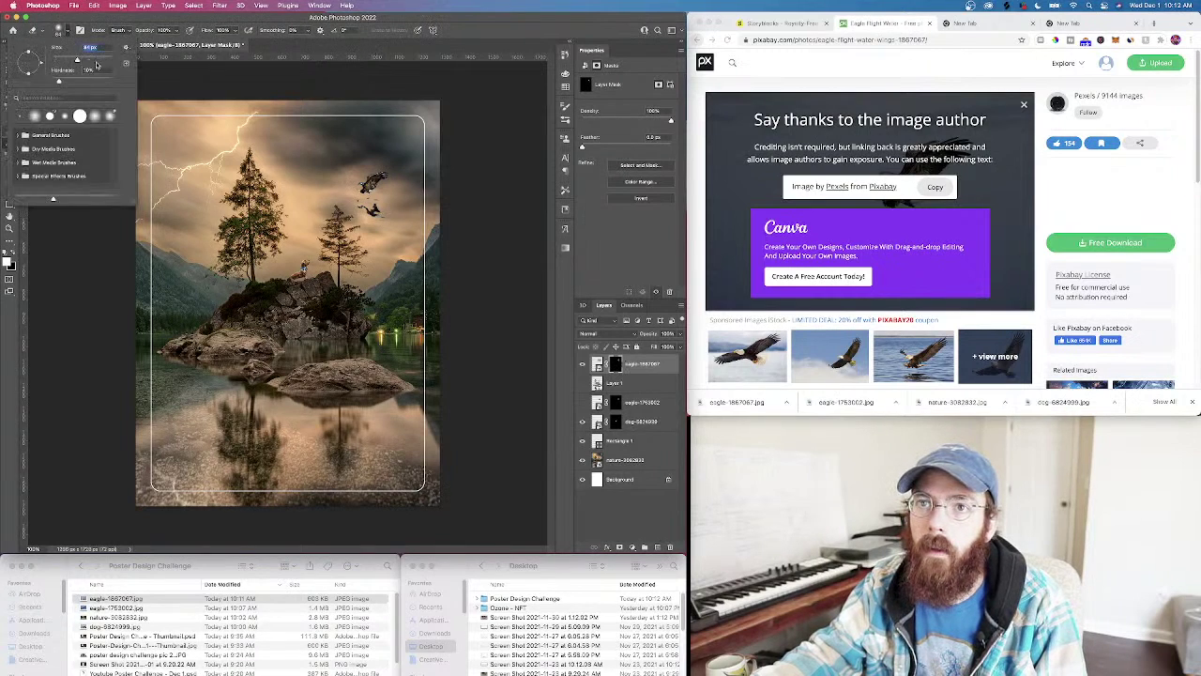
{"action": "left_click_drag", "start_coordinate": [402, 207], "coordinate": [353, 210]}
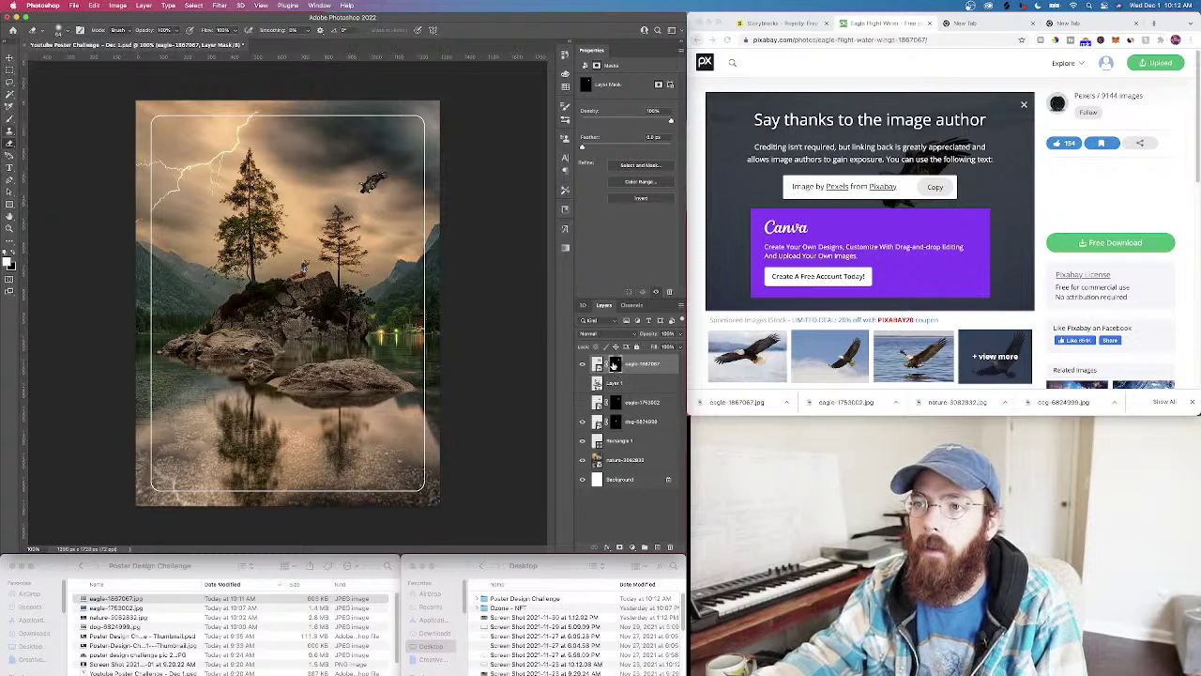
Delete Layer 1 and the eagle-1753002 layer, and select the Rectangle 1 layer
{"action": "left_click", "coordinate": [643, 384]}
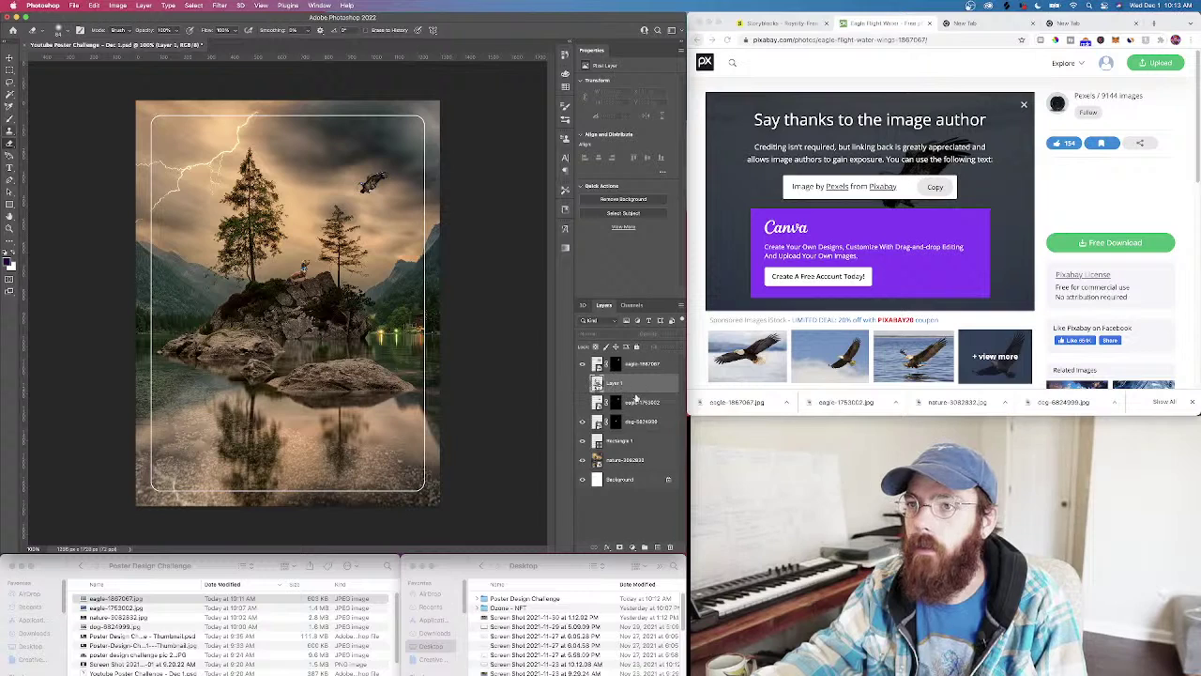
{"action": "left_click", "coordinate": [645, 408], "text": "shift"}
{"action": "key", "text": "BackSpace"}
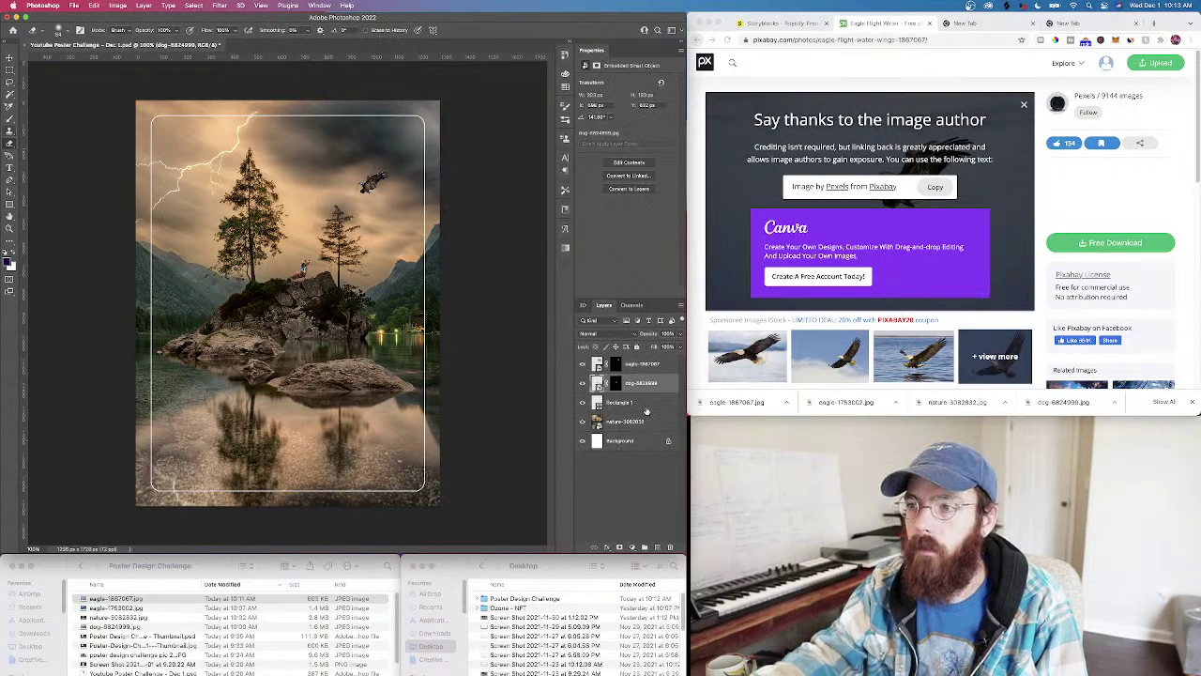
{"action": "left_click", "coordinate": [647, 405]}
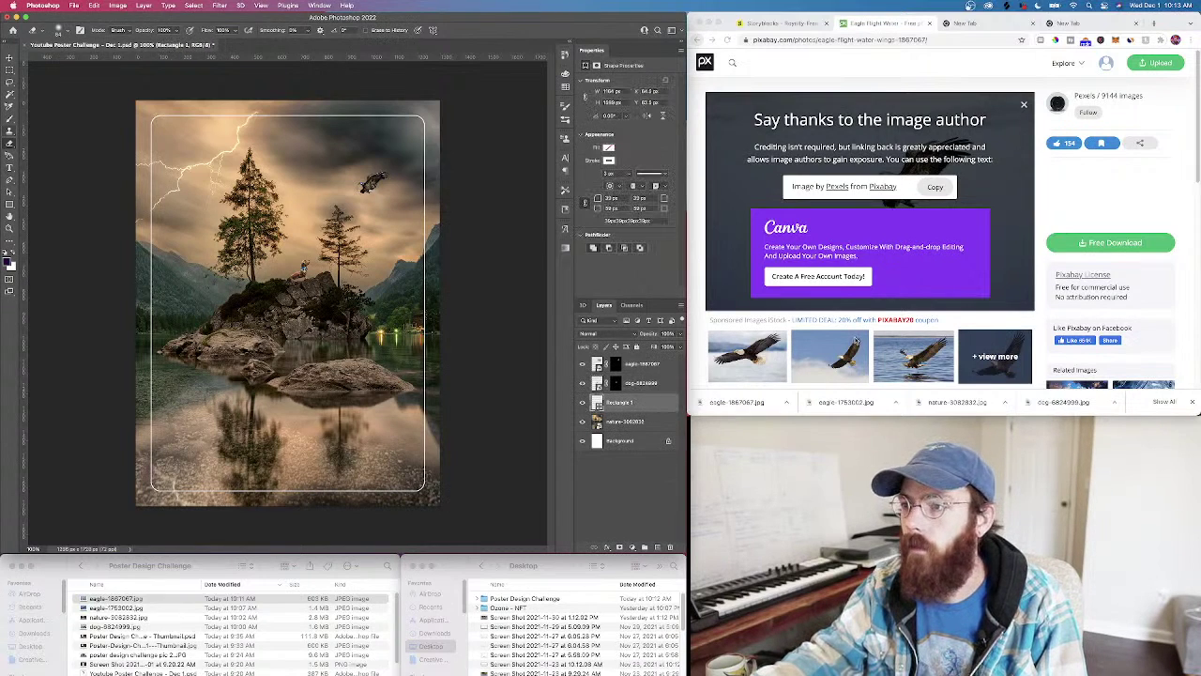
Go back to the Pixabay eagle results and look through them for another flying eagle
{"action": "left_click", "coordinate": [1001, 312]}
{"action": "left_click", "coordinate": [697, 40]}
{"action": "scroll", "coordinate": [868, 278], "scroll_direction": "down", "scroll_amount": 3}
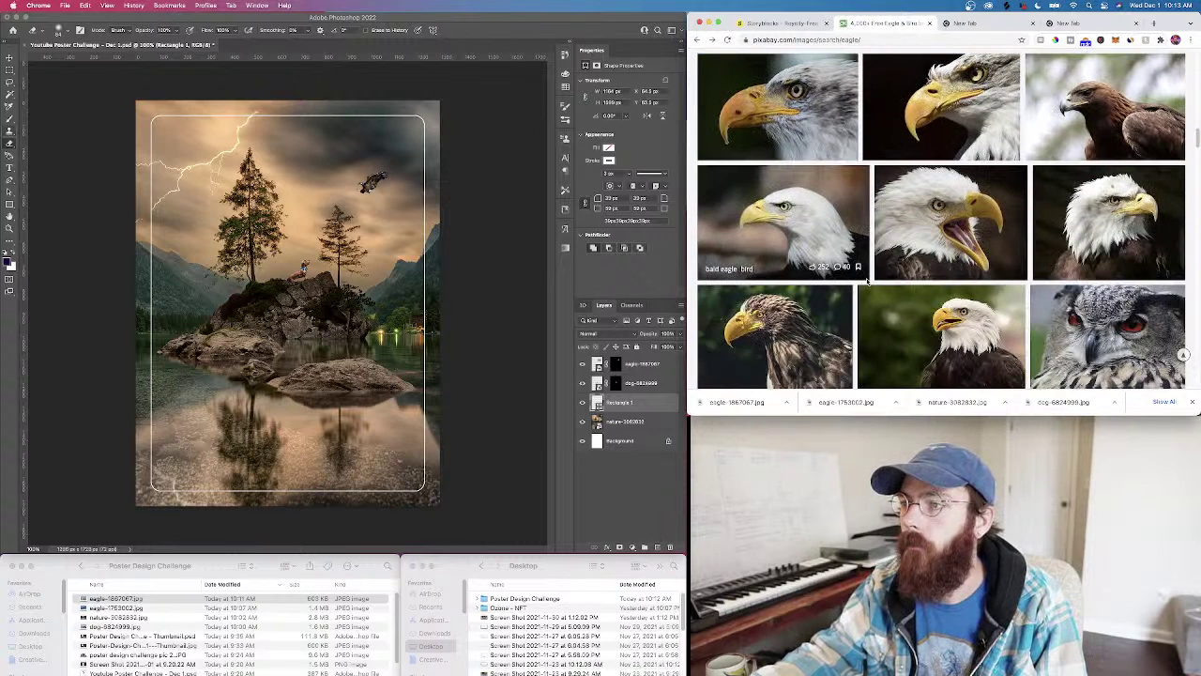
{"action": "scroll", "coordinate": [868, 280], "scroll_direction": "down", "scroll_amount": 1}
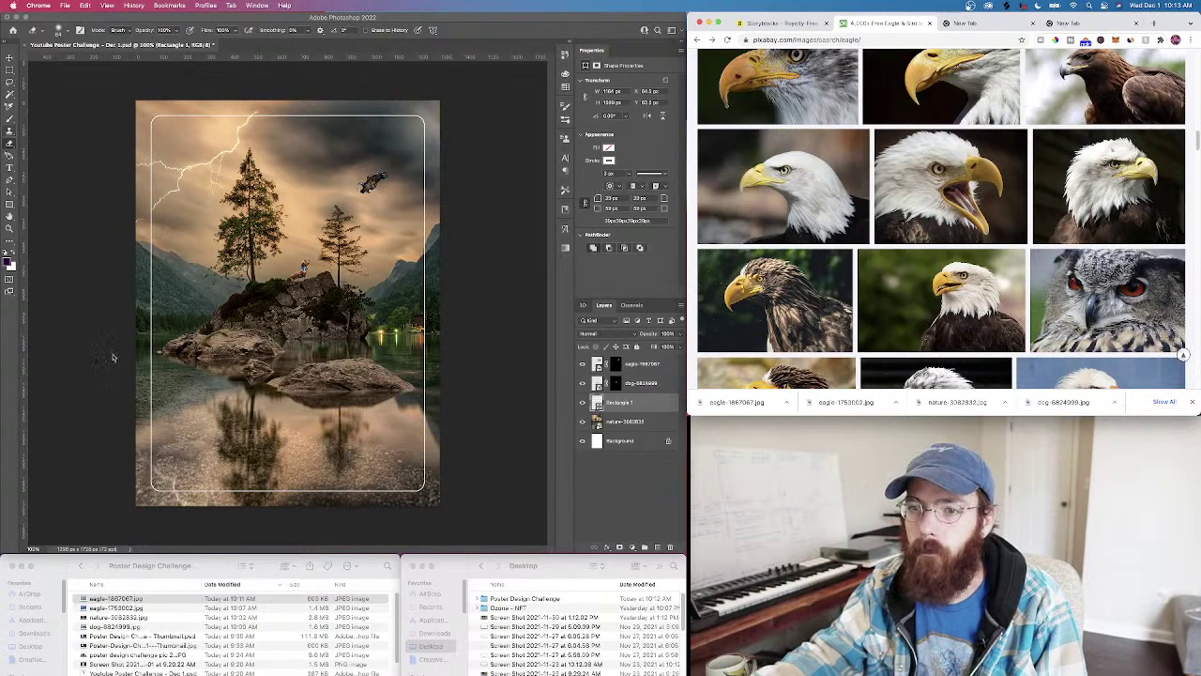
{"action": "scroll", "coordinate": [920, 270], "scroll_direction": "down", "scroll_amount": 10}
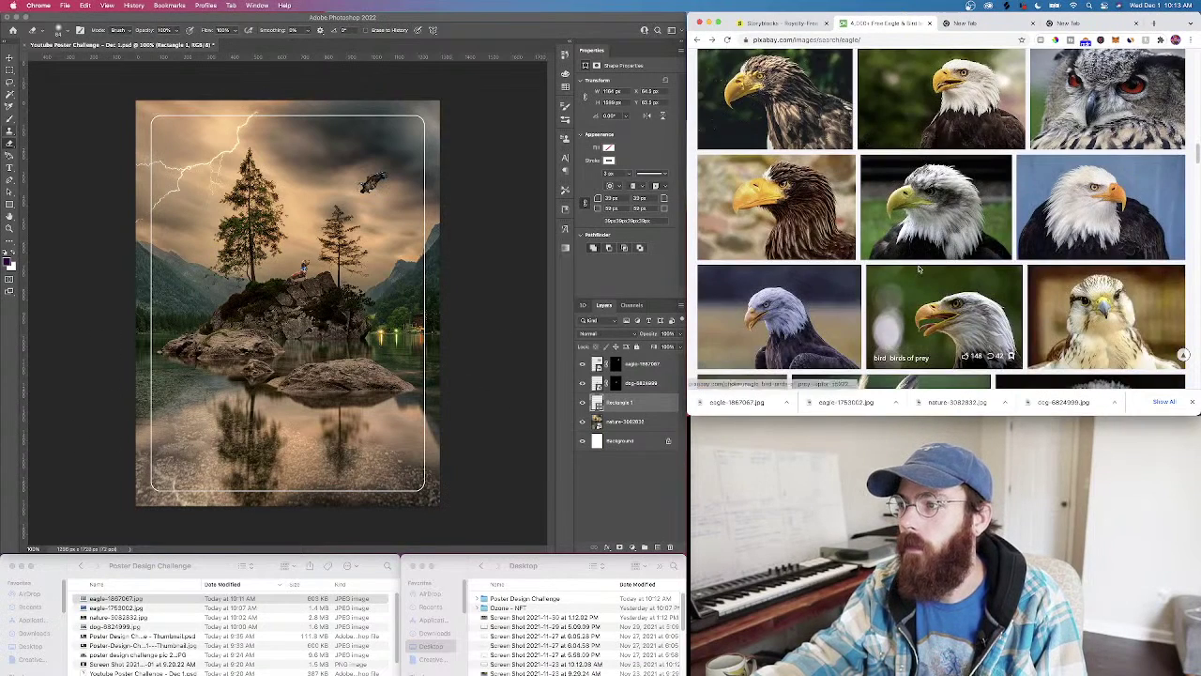
{"action": "scroll", "coordinate": [921, 269], "scroll_direction": "down", "scroll_amount": 5}
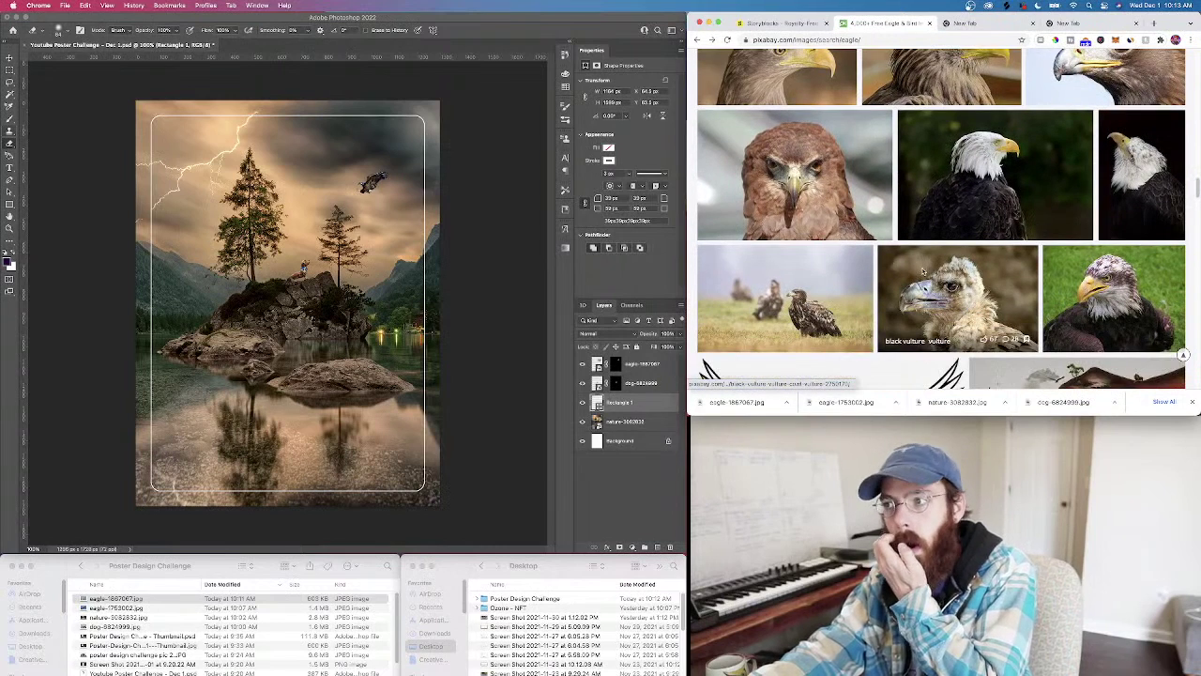
{"action": "scroll", "coordinate": [928, 268], "scroll_direction": "up", "scroll_amount": 3}
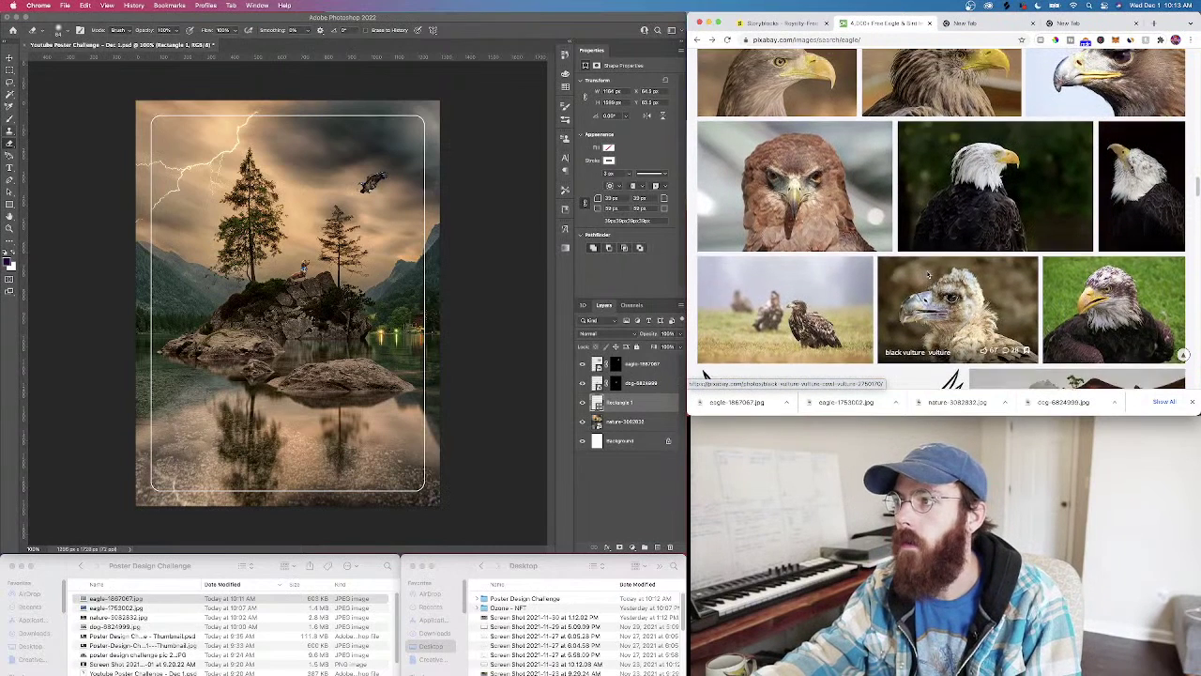
{"action": "scroll", "coordinate": [931, 268], "scroll_direction": "down", "scroll_amount": 9}
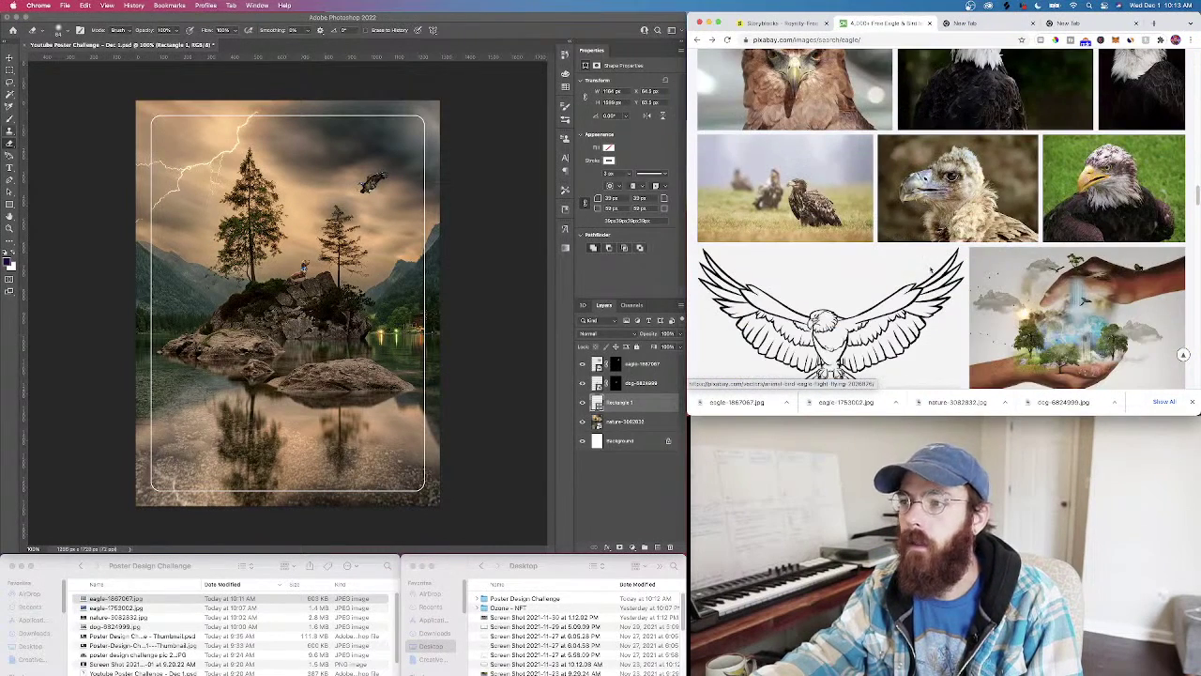
{"action": "scroll", "coordinate": [938, 244], "scroll_direction": "up", "scroll_amount": 5}
{"action": "scroll", "coordinate": [941, 237], "scroll_direction": "up", "scroll_amount": 15}
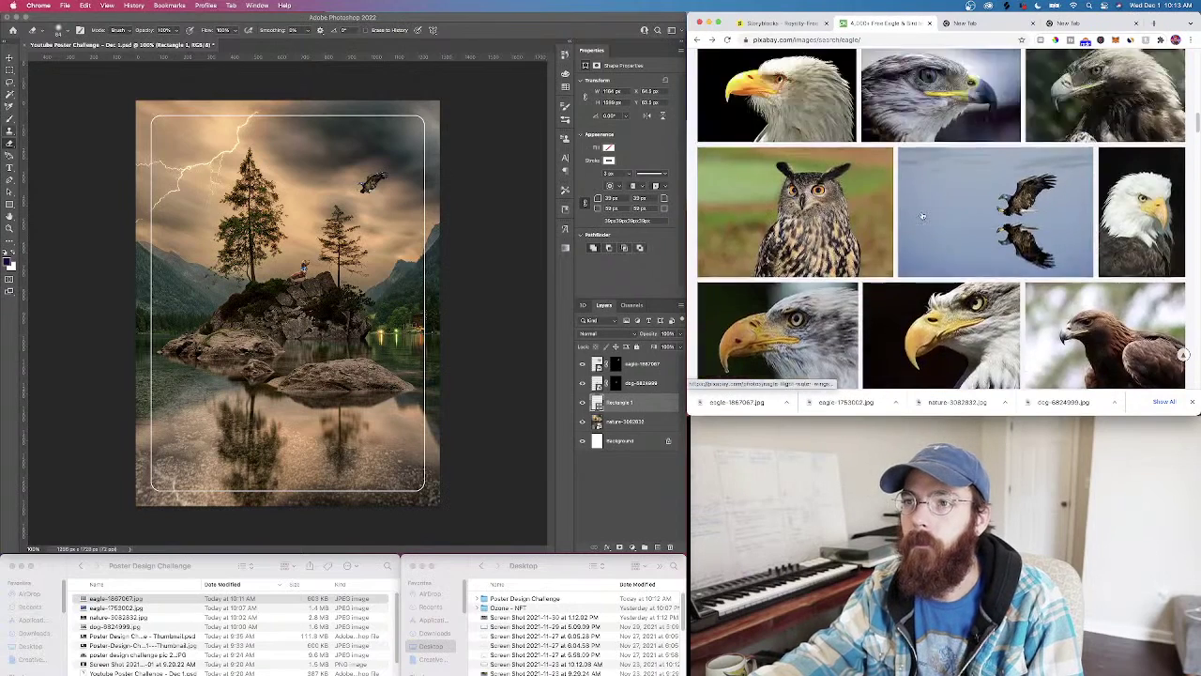
{"action": "scroll", "coordinate": [906, 211], "scroll_direction": "up", "scroll_amount": 3}
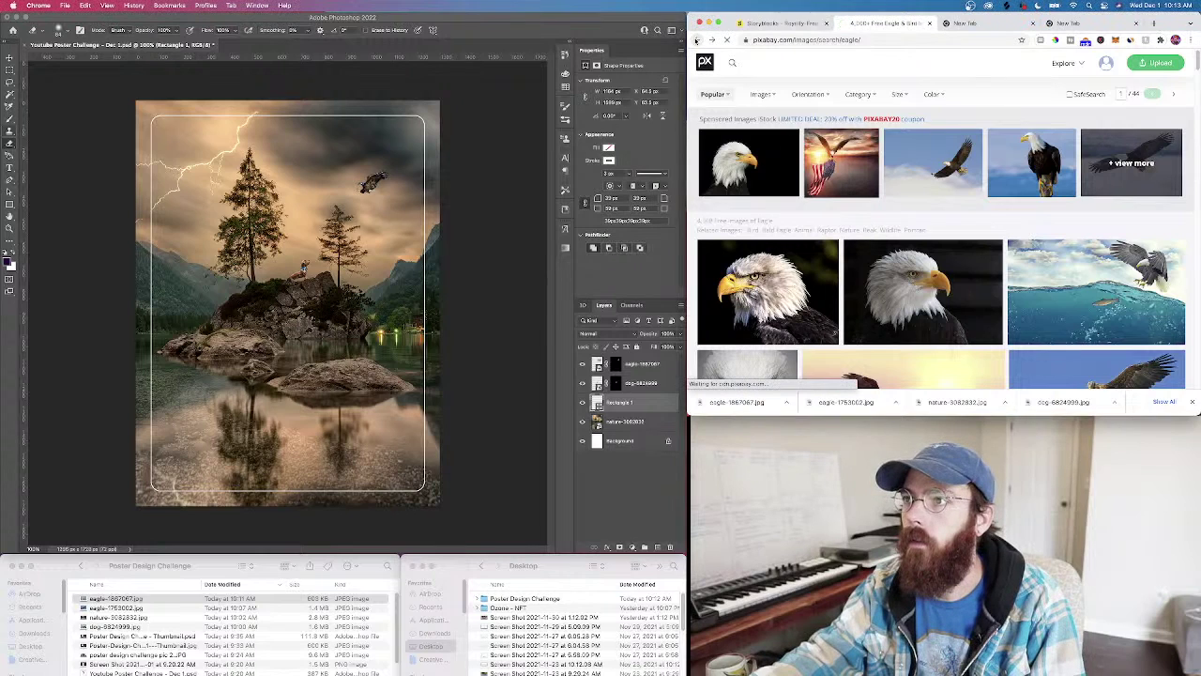
Return to the Pixabay foreground plants results and look through them for a plant image that suits the poster
{"action": "key", "text": "Return"}
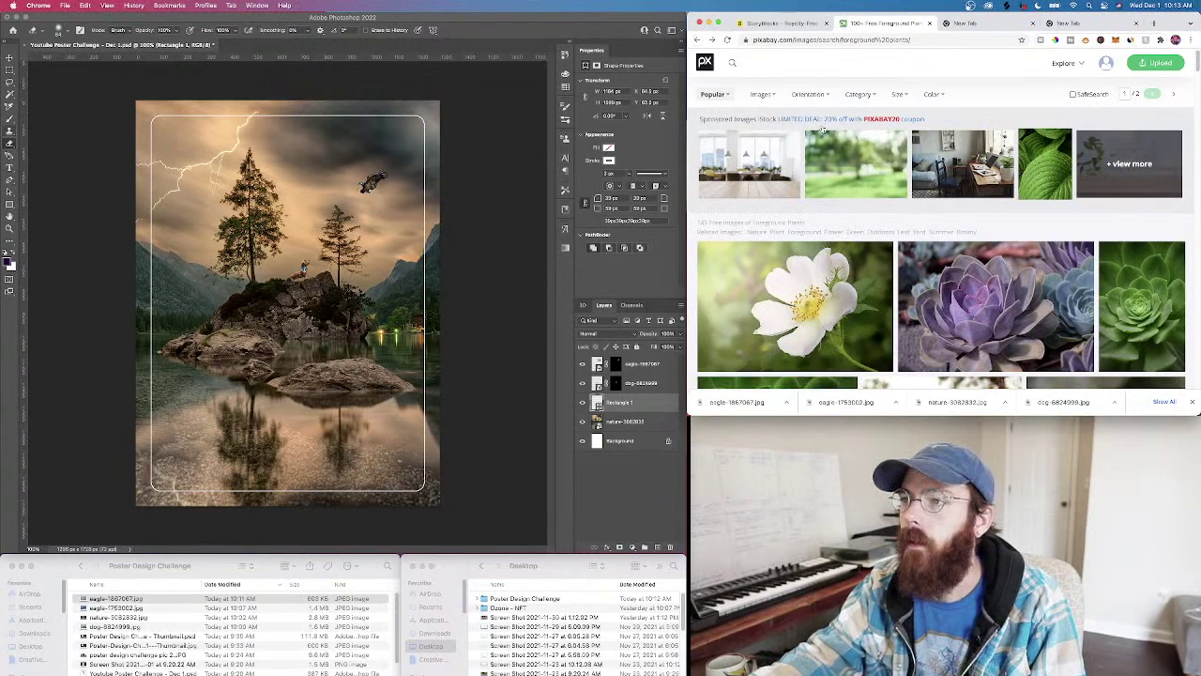
{"action": "scroll", "coordinate": [877, 322], "scroll_direction": "down", "scroll_amount": 1}
{"action": "scroll", "coordinate": [877, 322], "scroll_direction": "down", "scroll_amount": 5}
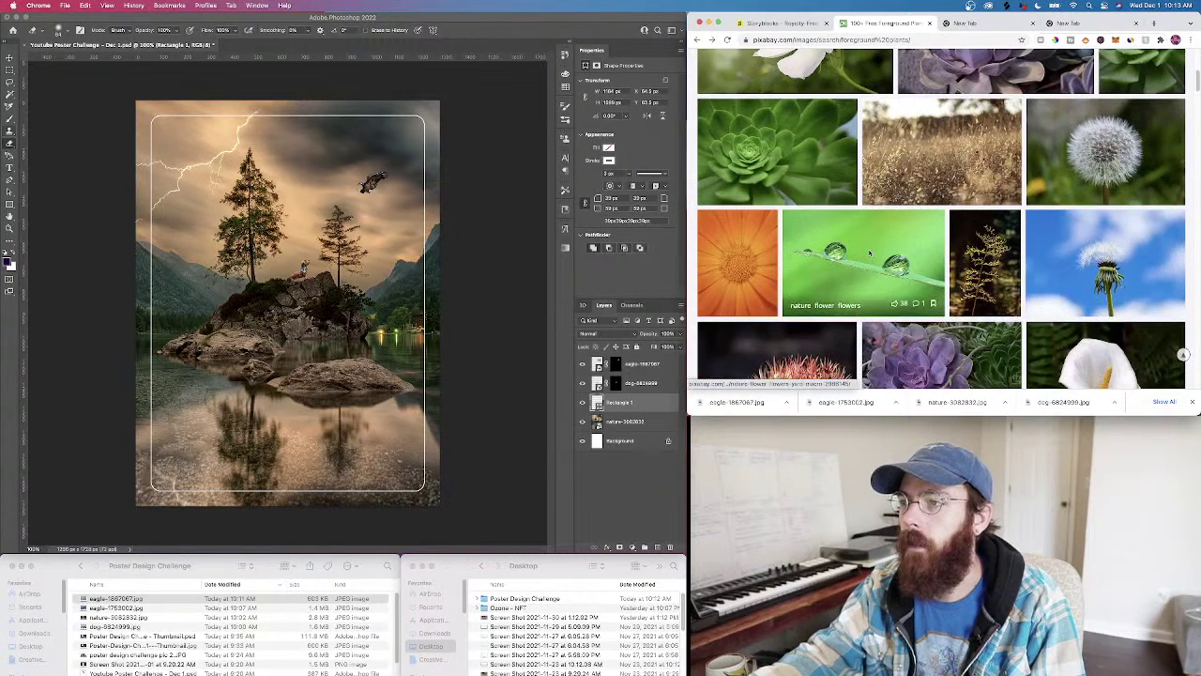
{"action": "scroll", "coordinate": [870, 252], "scroll_direction": "down", "scroll_amount": 4}
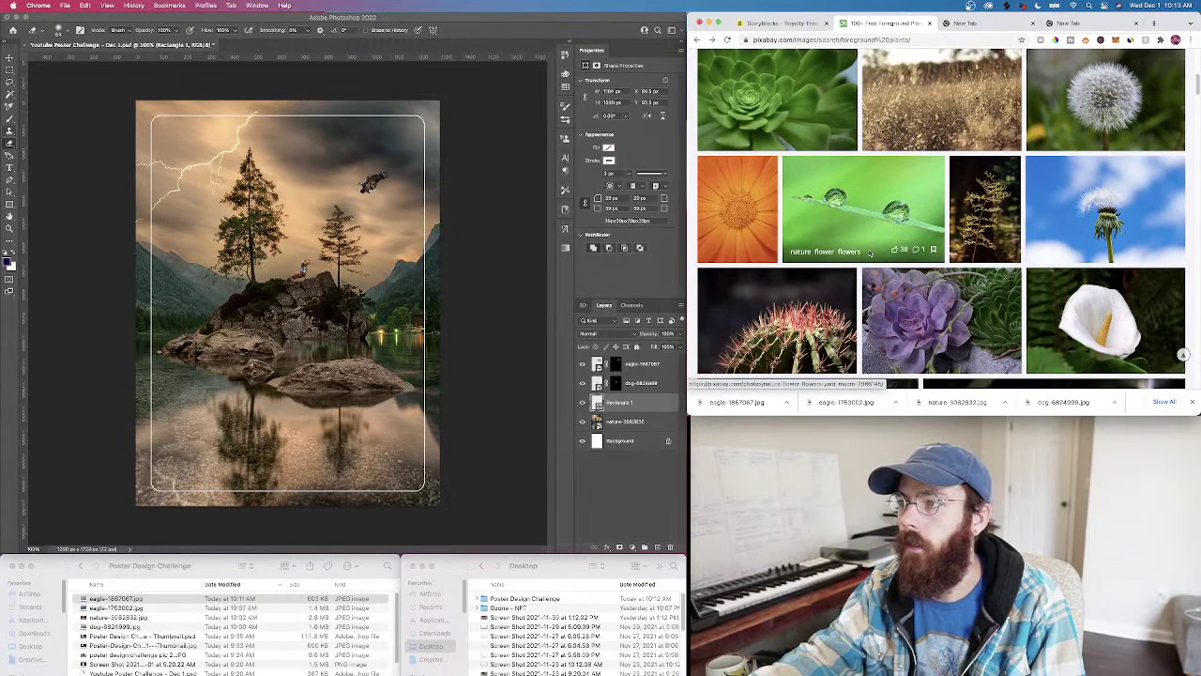
{"action": "scroll", "coordinate": [870, 253], "scroll_direction": "down", "scroll_amount": 4}
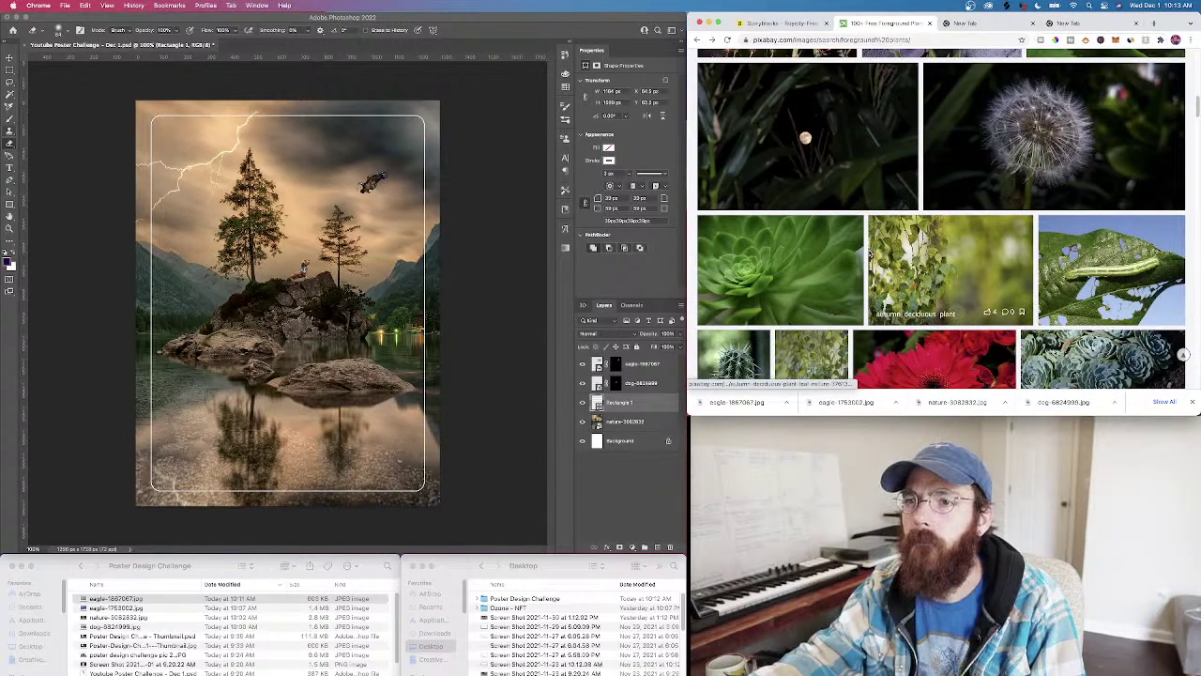
{"action": "scroll", "coordinate": [870, 253], "scroll_direction": "down", "scroll_amount": 3}
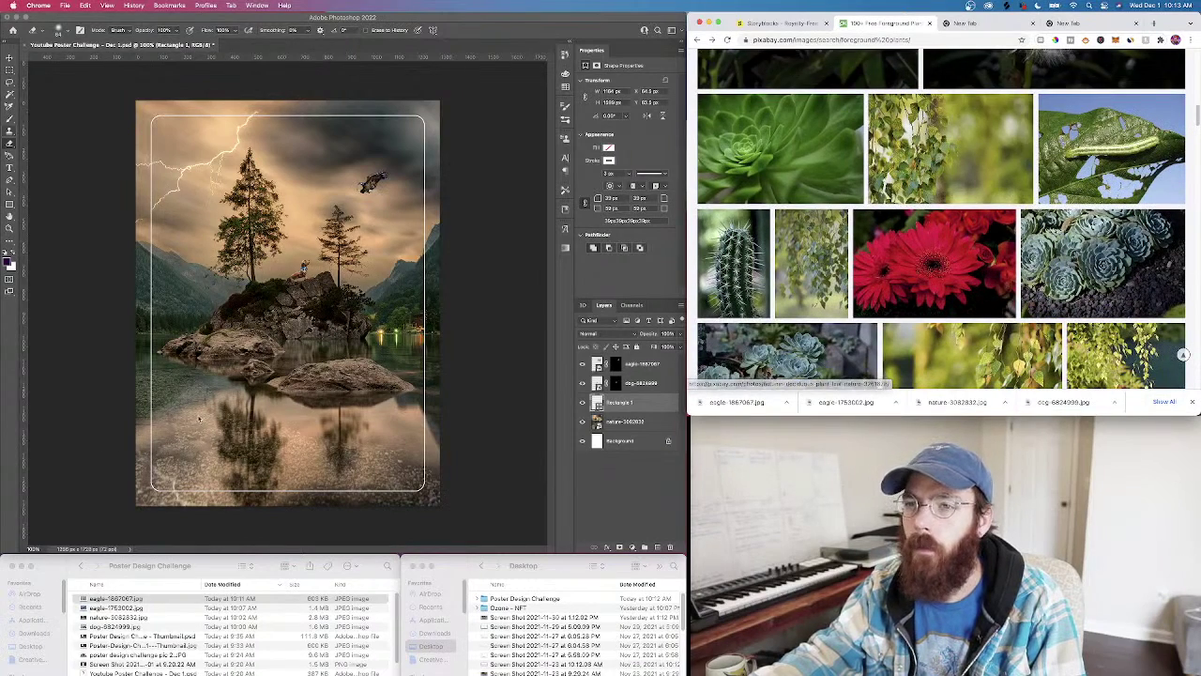
{"action": "scroll", "coordinate": [853, 237], "scroll_direction": "up", "scroll_amount": 15}
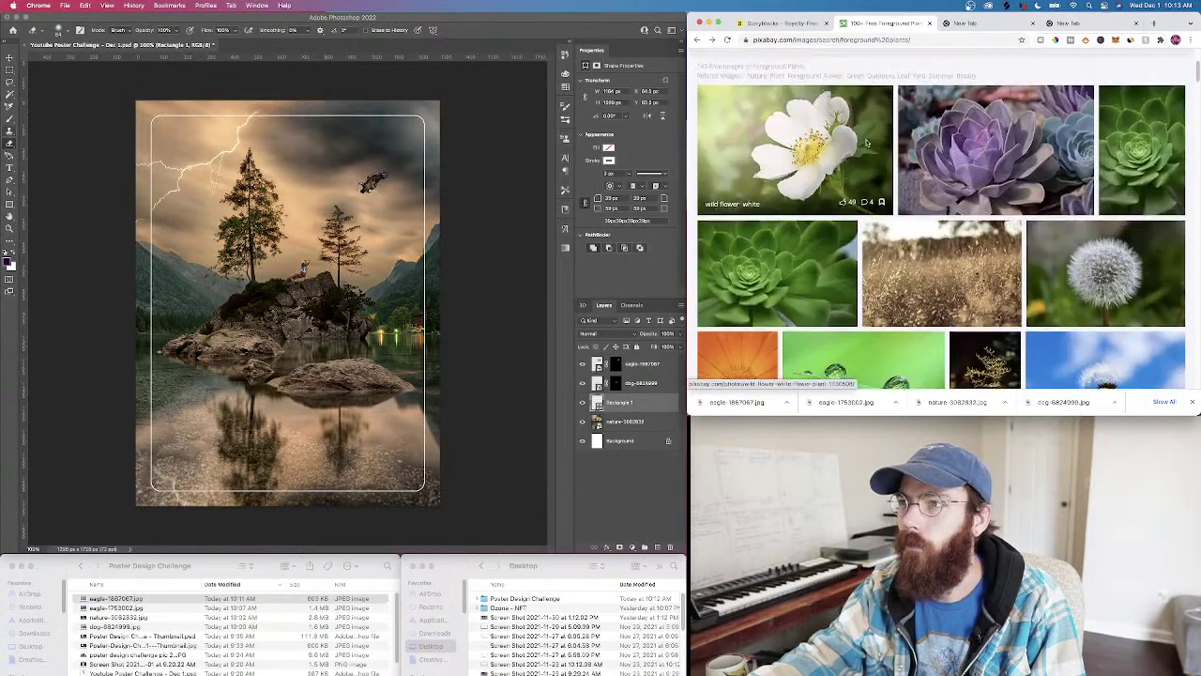
Search Pixabay for "boat" and look through the results for a boat on calm water
{"action": "left_click", "coordinate": [733, 63]}
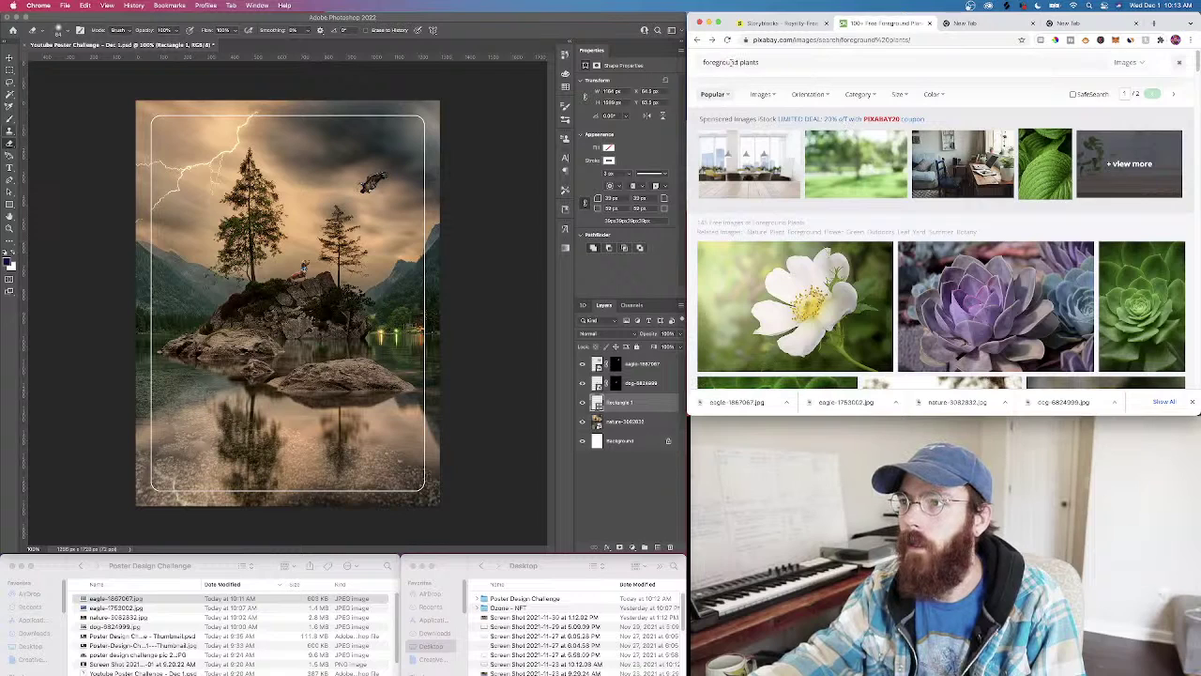
{"action": "type", "text": "boat"}
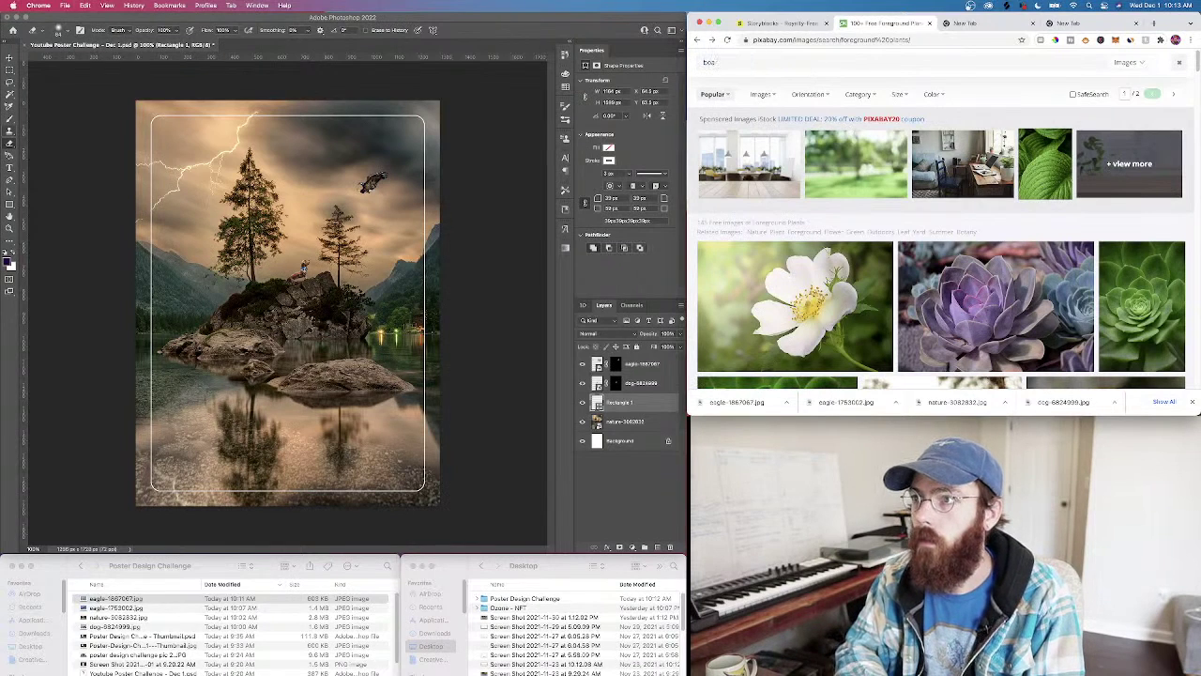
{"action": "key", "text": "Return"}
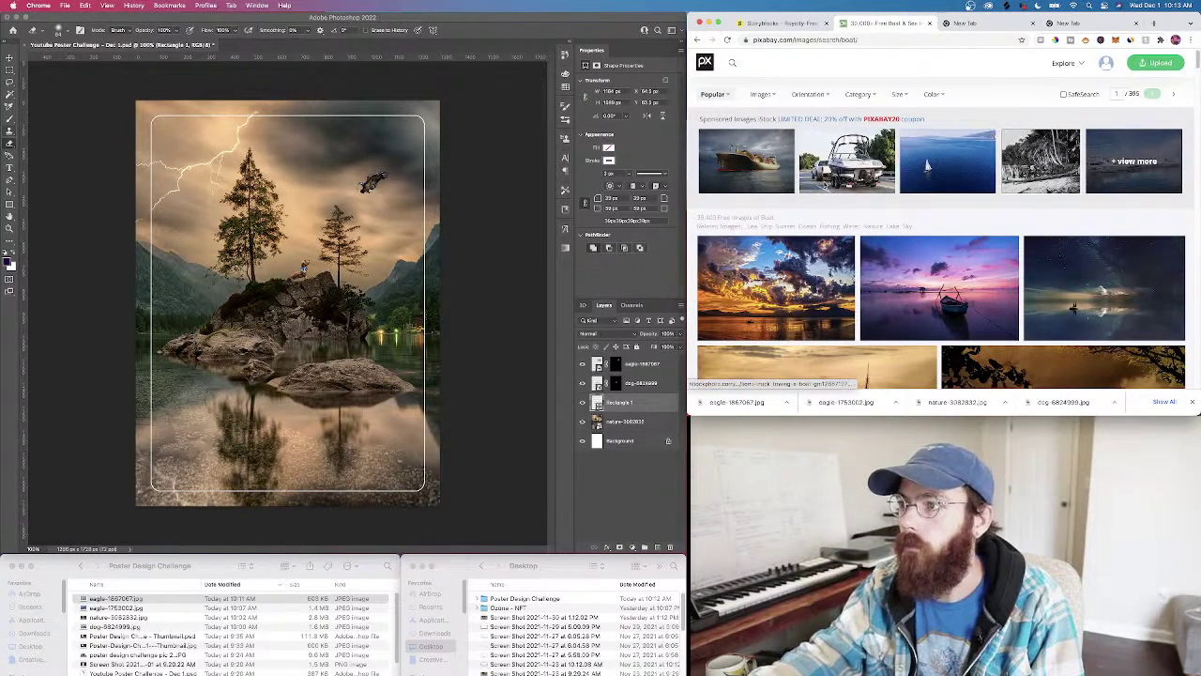
{"action": "scroll", "coordinate": [1020, 360], "scroll_direction": "down", "scroll_amount": 1}
{"action": "scroll", "coordinate": [1009, 345], "scroll_direction": "down", "scroll_amount": 3}
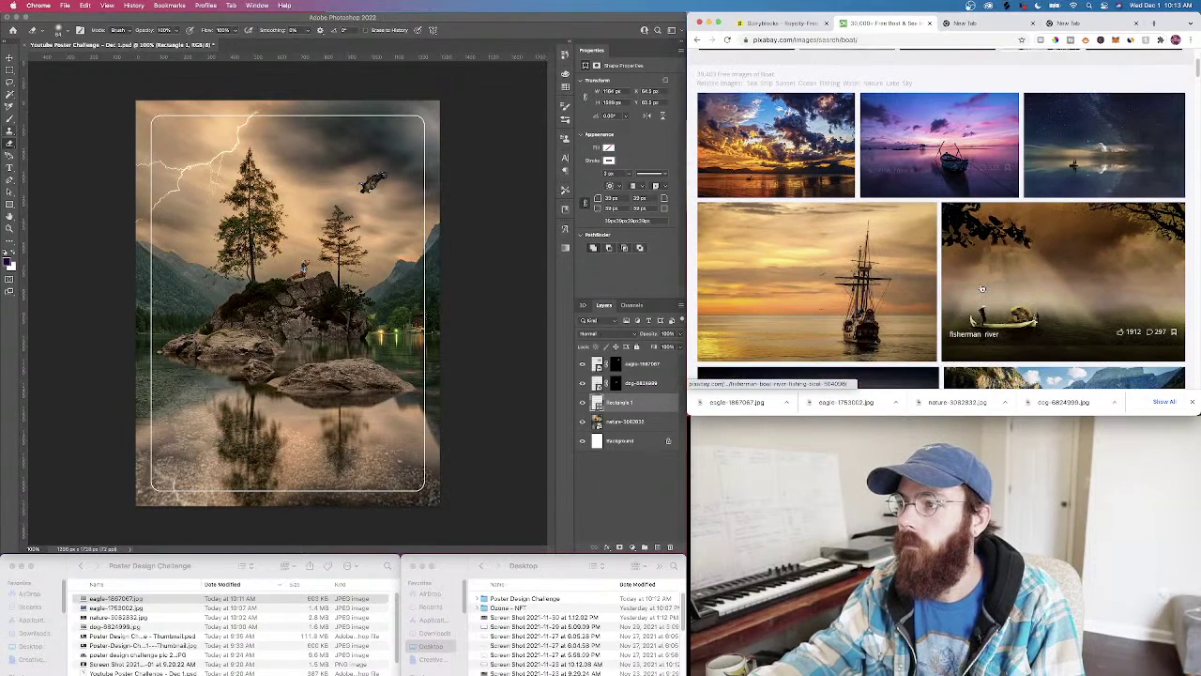
{"action": "scroll", "coordinate": [945, 275], "scroll_direction": "up", "scroll_amount": 3}
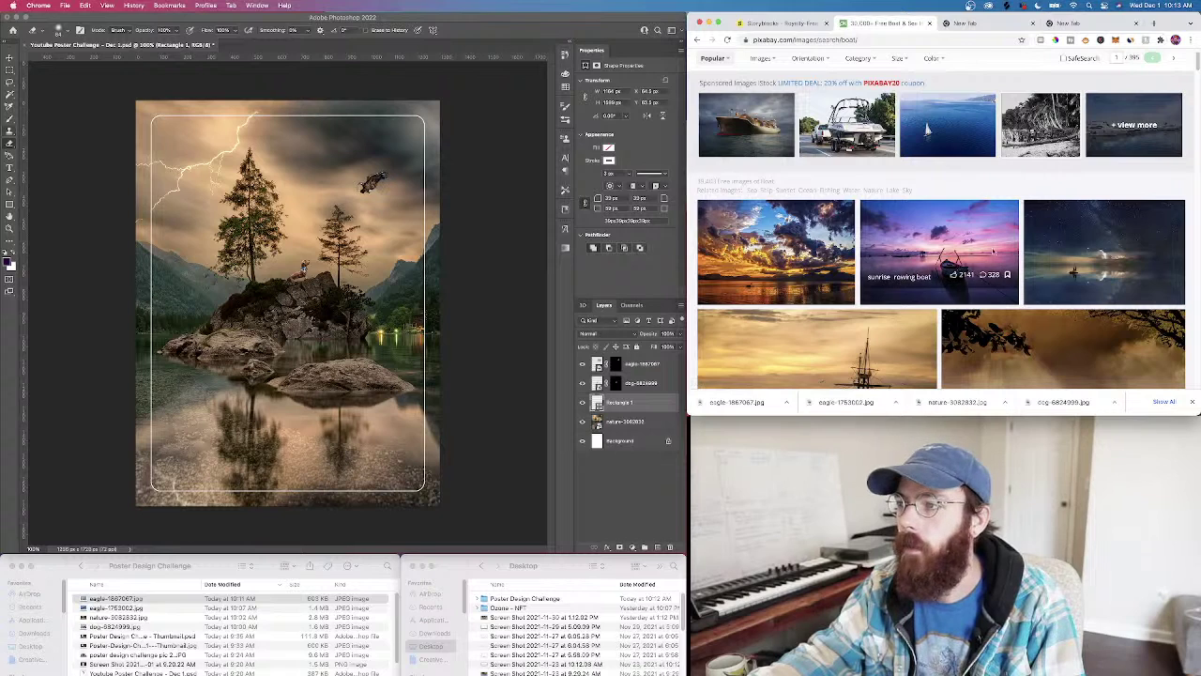
{"action": "scroll", "coordinate": [943, 275], "scroll_direction": "down", "scroll_amount": 2}
{"action": "scroll", "coordinate": [943, 275], "scroll_direction": "down", "scroll_amount": 5}
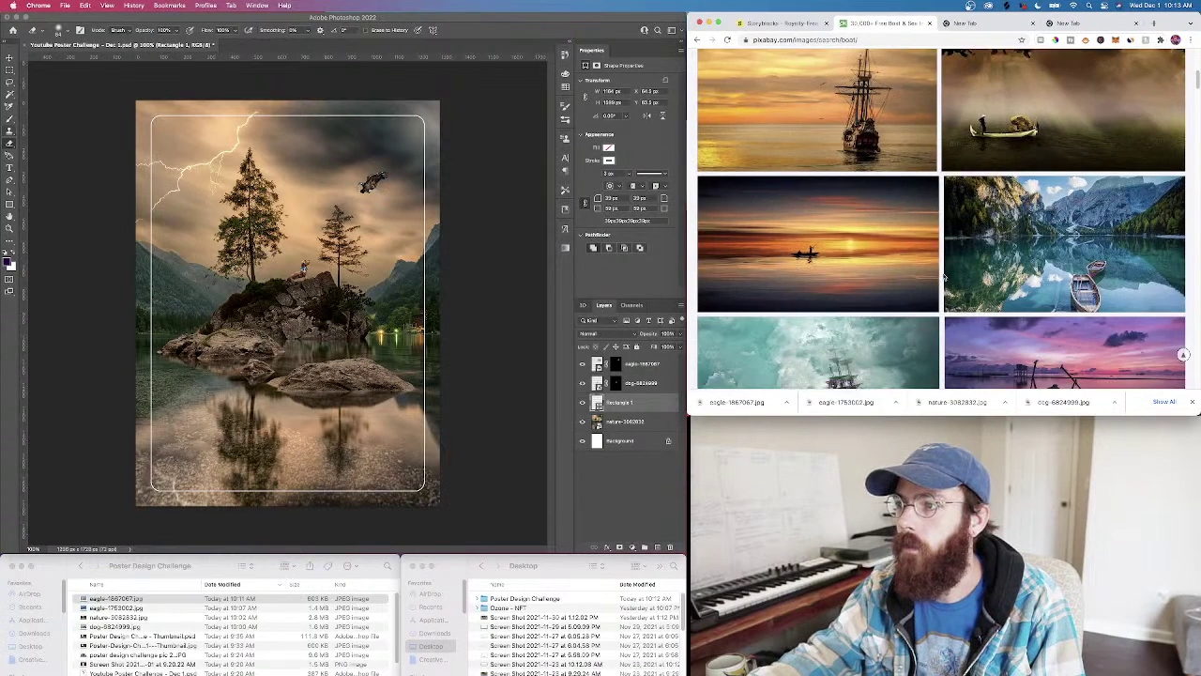
{"action": "scroll", "coordinate": [939, 278], "scroll_direction": "down", "scroll_amount": 4}
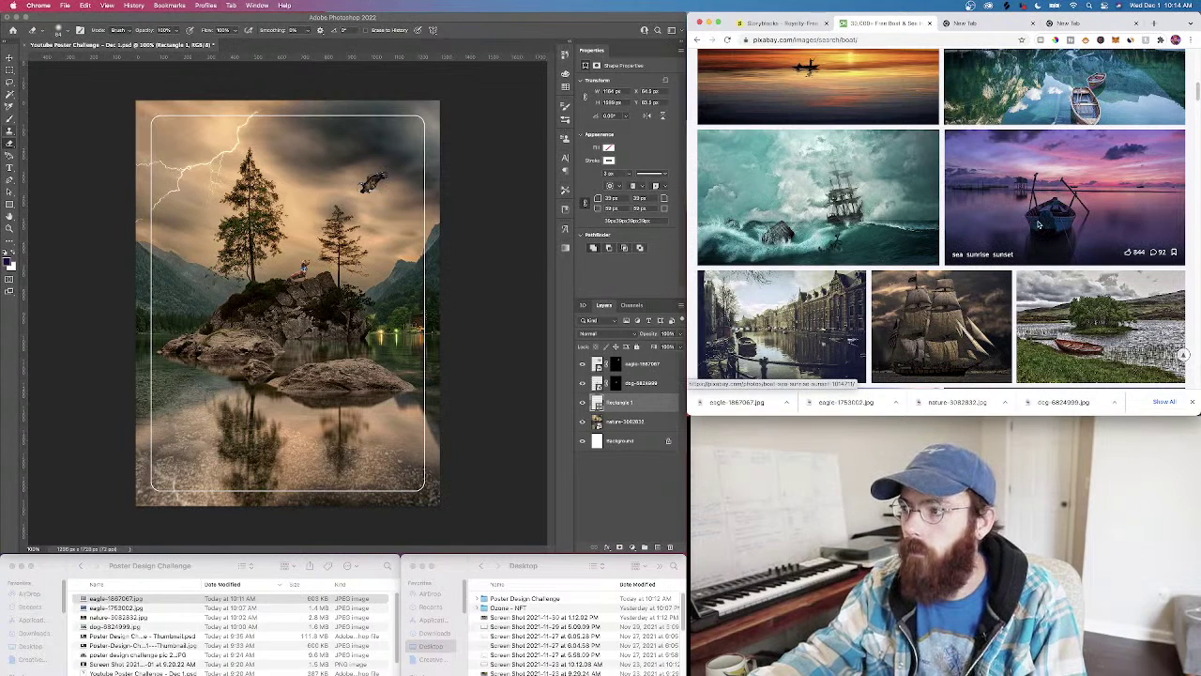
{"action": "scroll", "coordinate": [1039, 223], "scroll_direction": "down", "scroll_amount": 1}
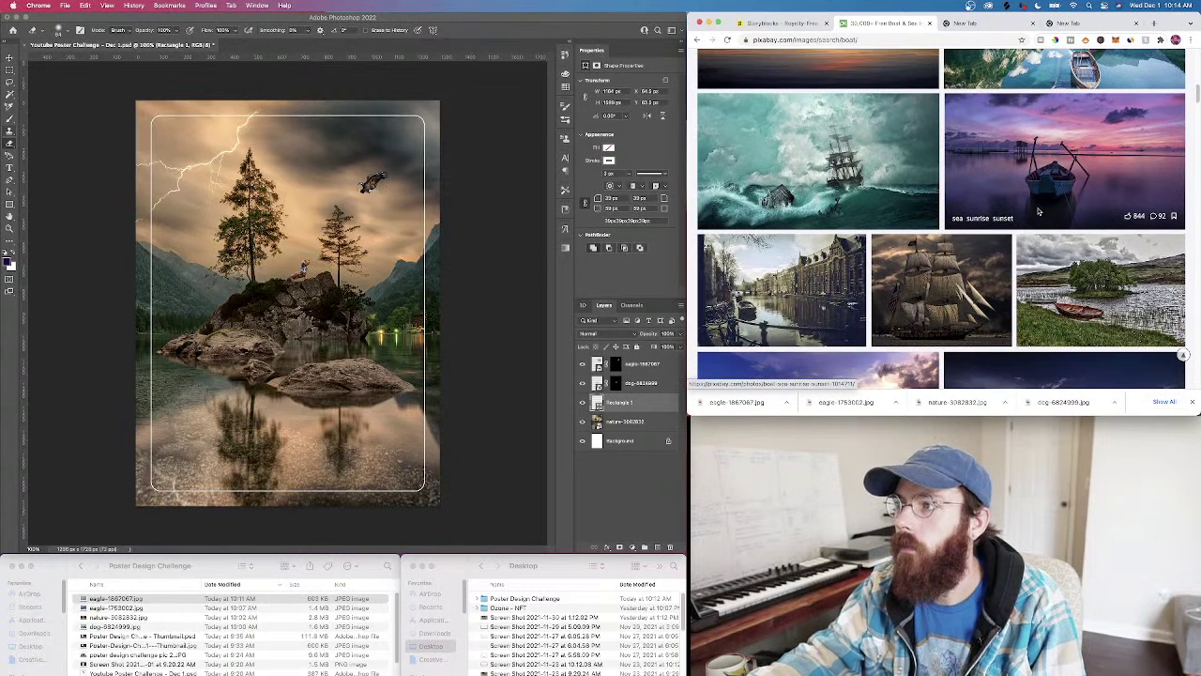
{"action": "scroll", "coordinate": [1039, 215], "scroll_direction": "down", "scroll_amount": 5}
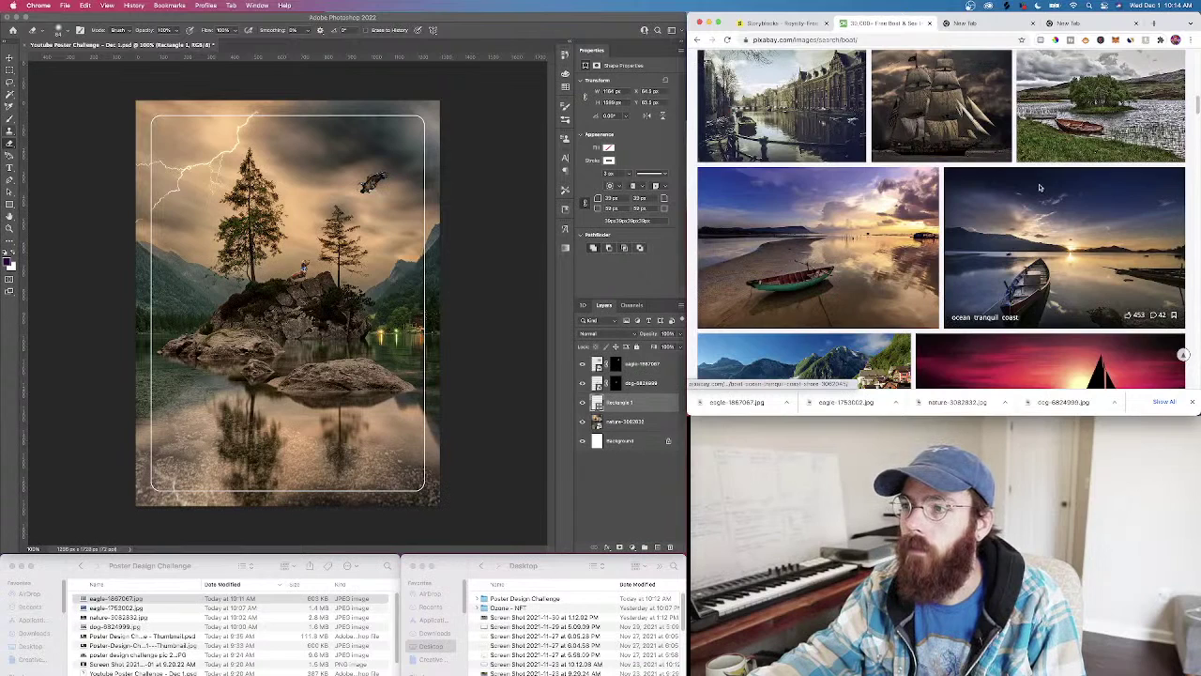
{"action": "scroll", "coordinate": [1038, 188], "scroll_direction": "down", "scroll_amount": 3}
{"action": "scroll", "coordinate": [1039, 188], "scroll_direction": "down", "scroll_amount": 8}
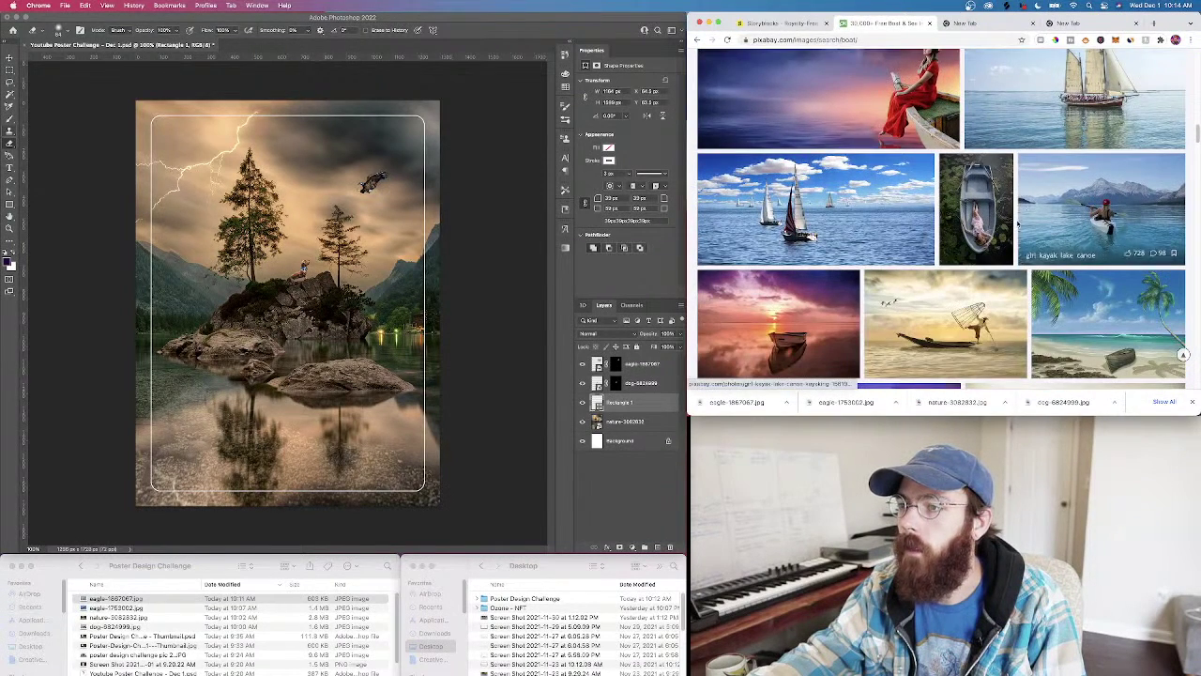
{"action": "scroll", "coordinate": [1015, 225], "scroll_direction": "down", "scroll_amount": 4}
{"action": "scroll", "coordinate": [1016, 225], "scroll_direction": "down", "scroll_amount": 1}
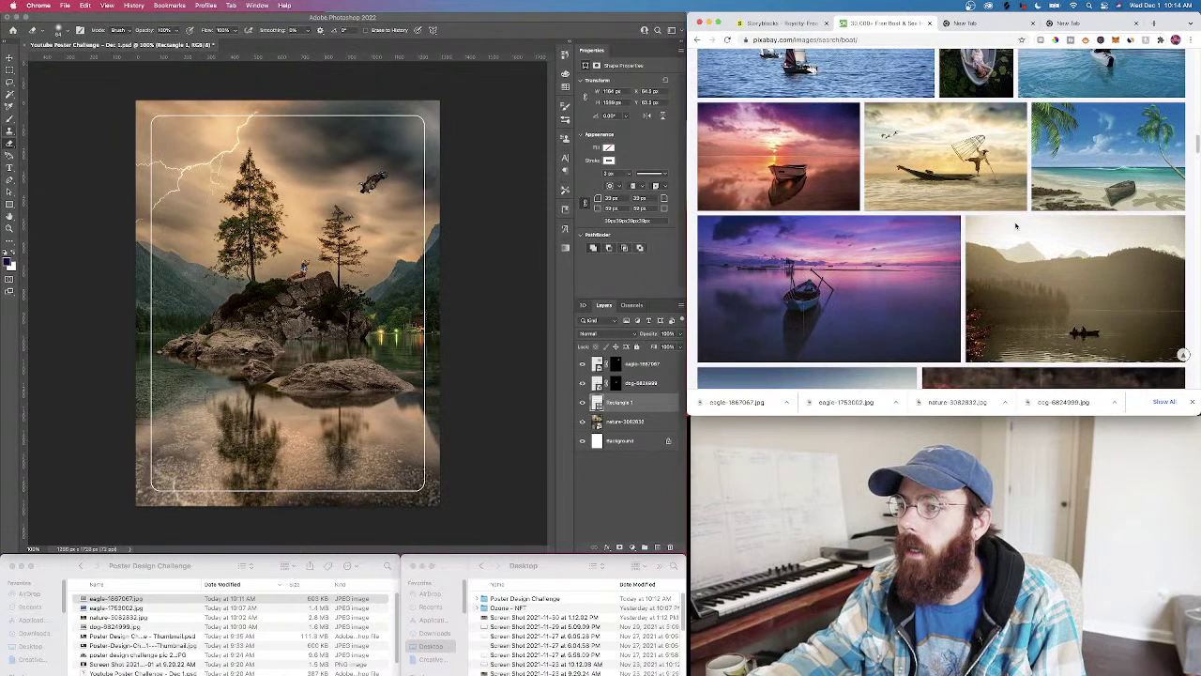
{"action": "scroll", "coordinate": [800, 309], "scroll_direction": "down", "scroll_amount": 2}
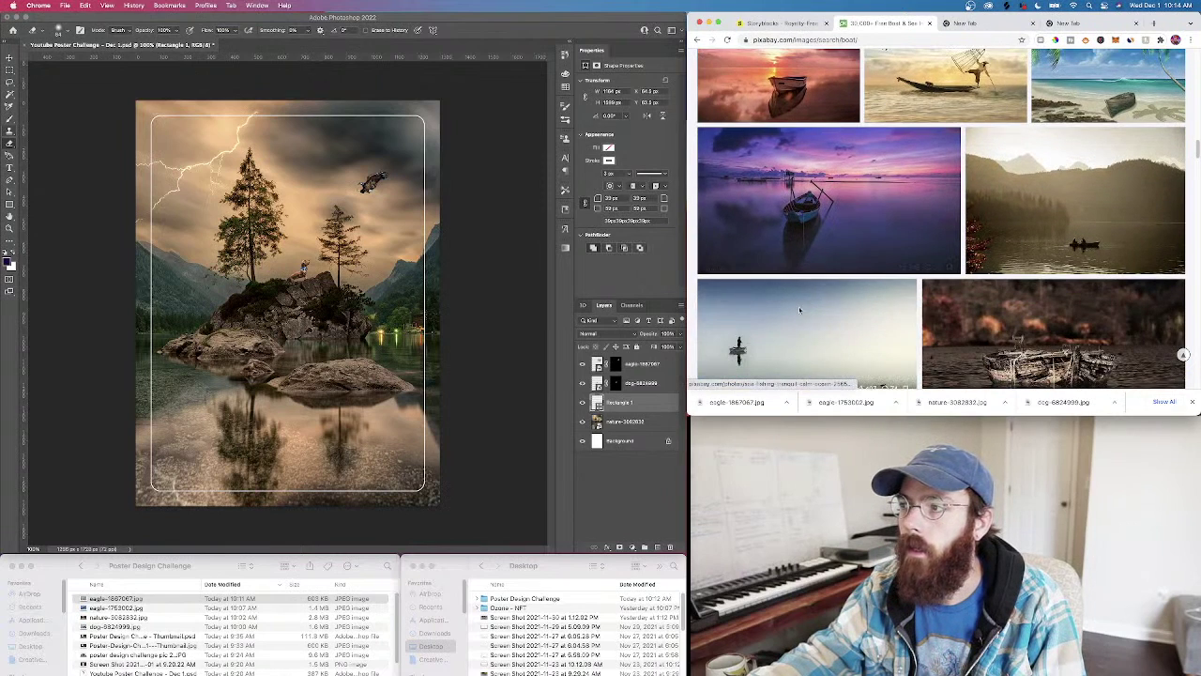
Open the purple sunrise photo of the blue rowing boat and download it as a 4096×2286 JPG
{"action": "left_click", "coordinate": [852, 210]}
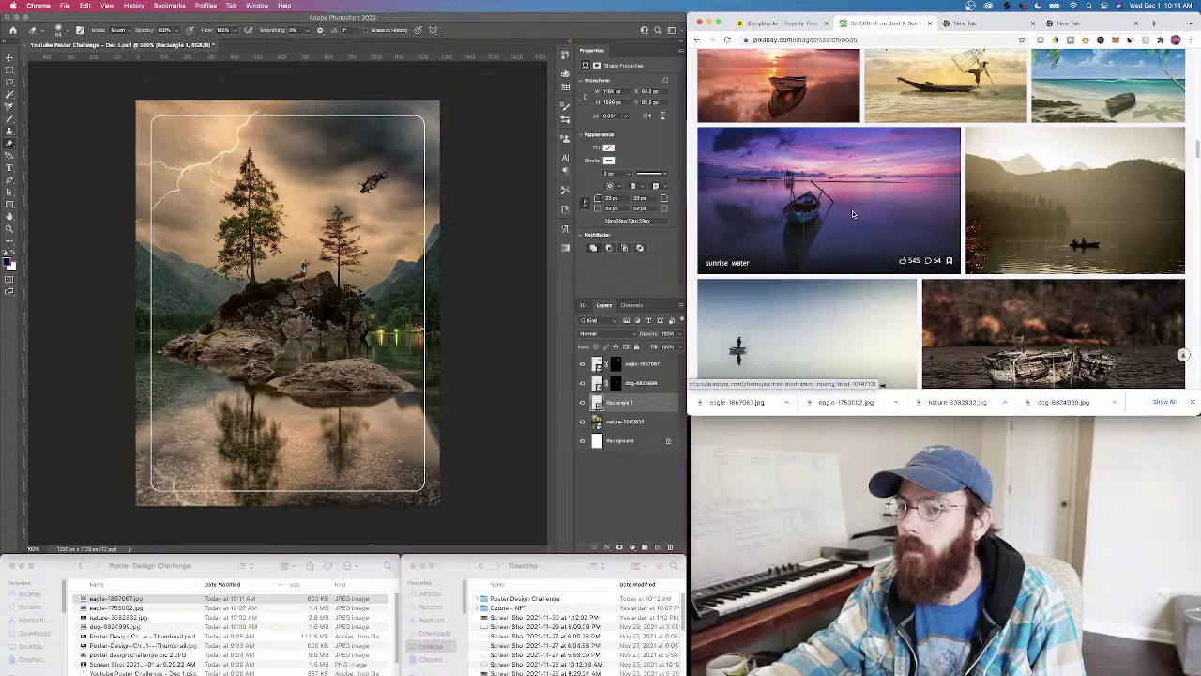
{"action": "left_click", "coordinate": [1107, 242]}
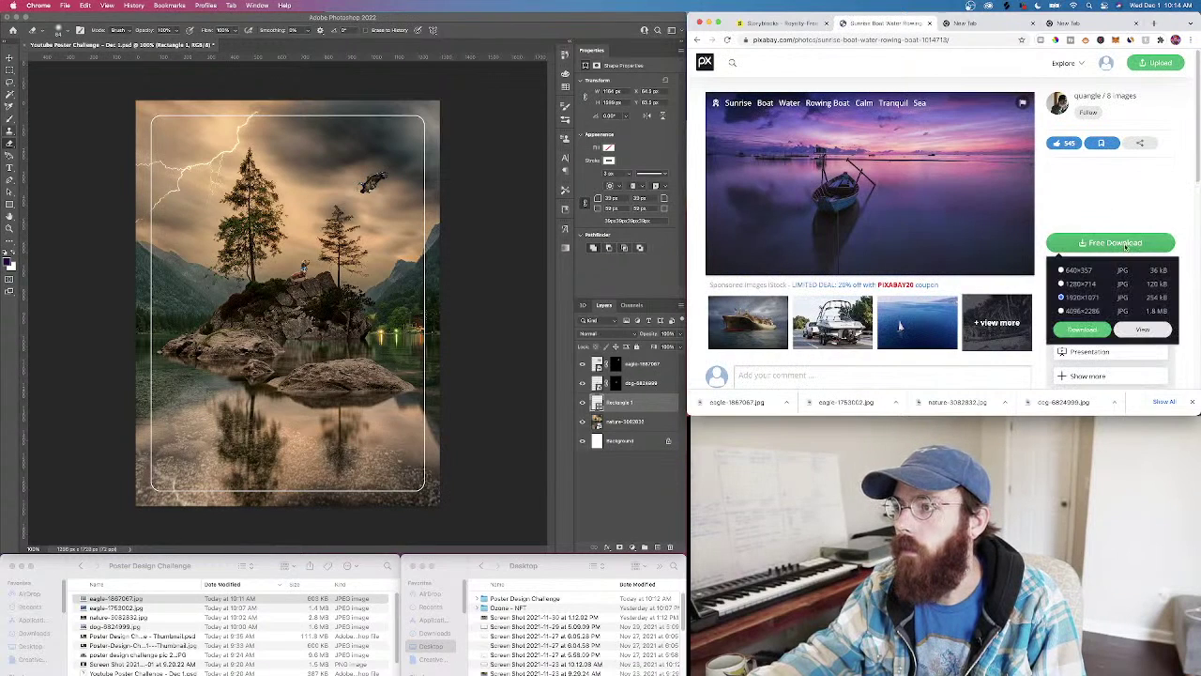
{"action": "left_click", "coordinate": [1082, 328]}
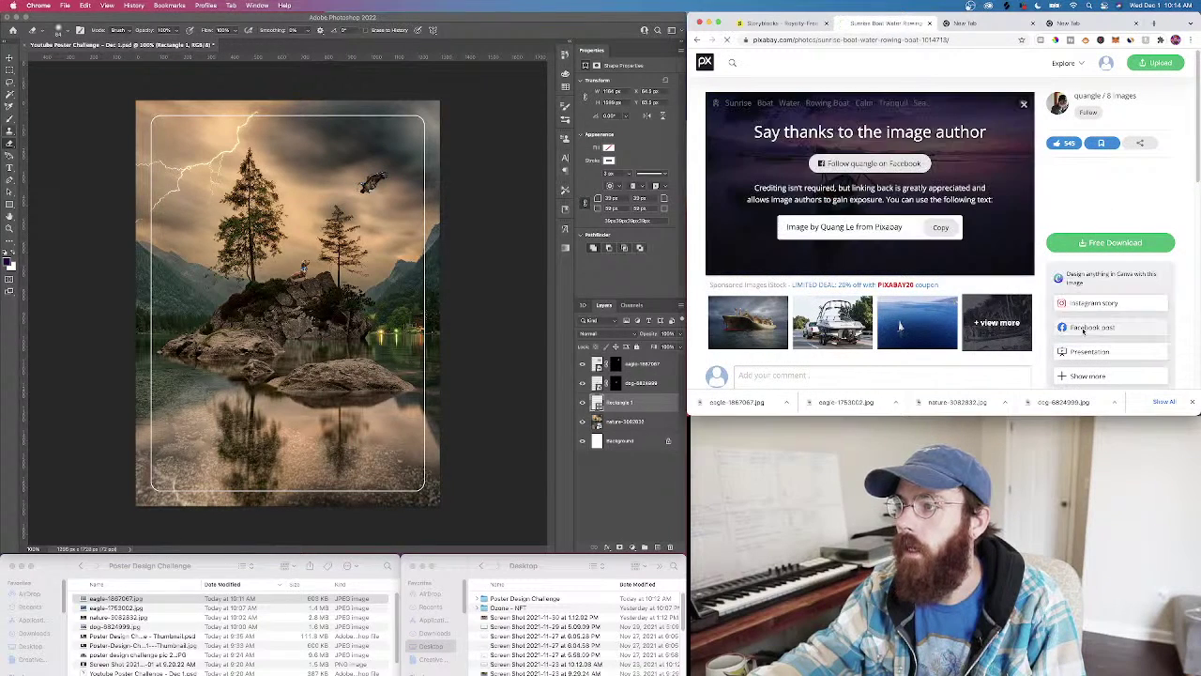
Move the downloaded sunrise-1014713.jpg from Downloads into the Poster Design Challenge folder, and return the second Finder window to the Desktop
{"action": "left_click", "coordinate": [786, 403]}
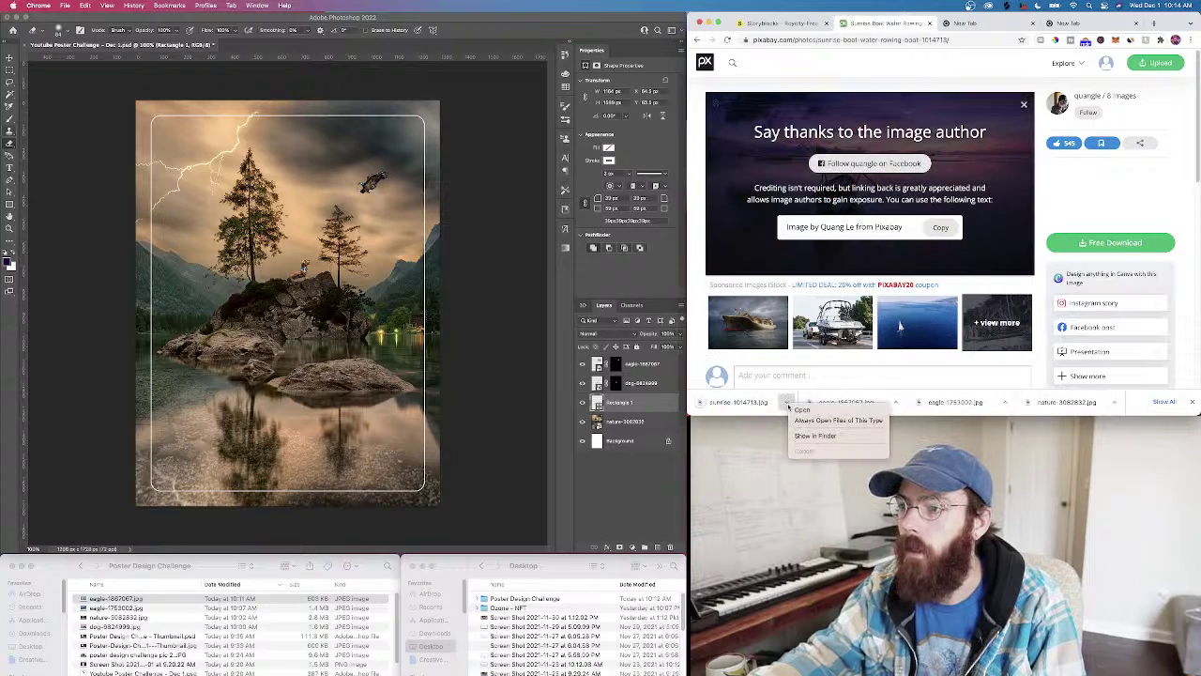
{"action": "left_click", "coordinate": [518, 618]}
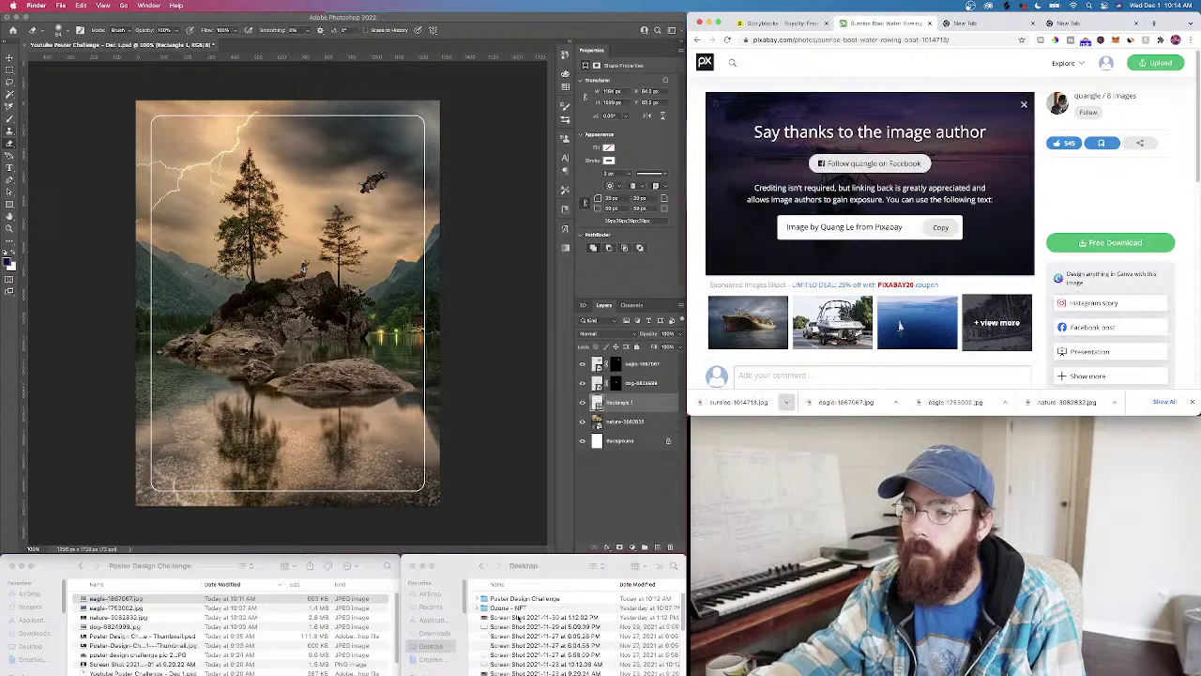
{"action": "left_click", "coordinate": [436, 634]}
{"action": "left_click_drag", "start_coordinate": [508, 601], "coordinate": [282, 606]}
{"action": "left_click", "coordinate": [431, 646]}
Place sunrise-1014713.jpg in the Photoshop poster above the Rectangle 1 layer, scaled to about 42% and covering the poster's lower half
{"action": "left_click", "coordinate": [342, 599]}
{"action": "left_click", "coordinate": [345, 363]}
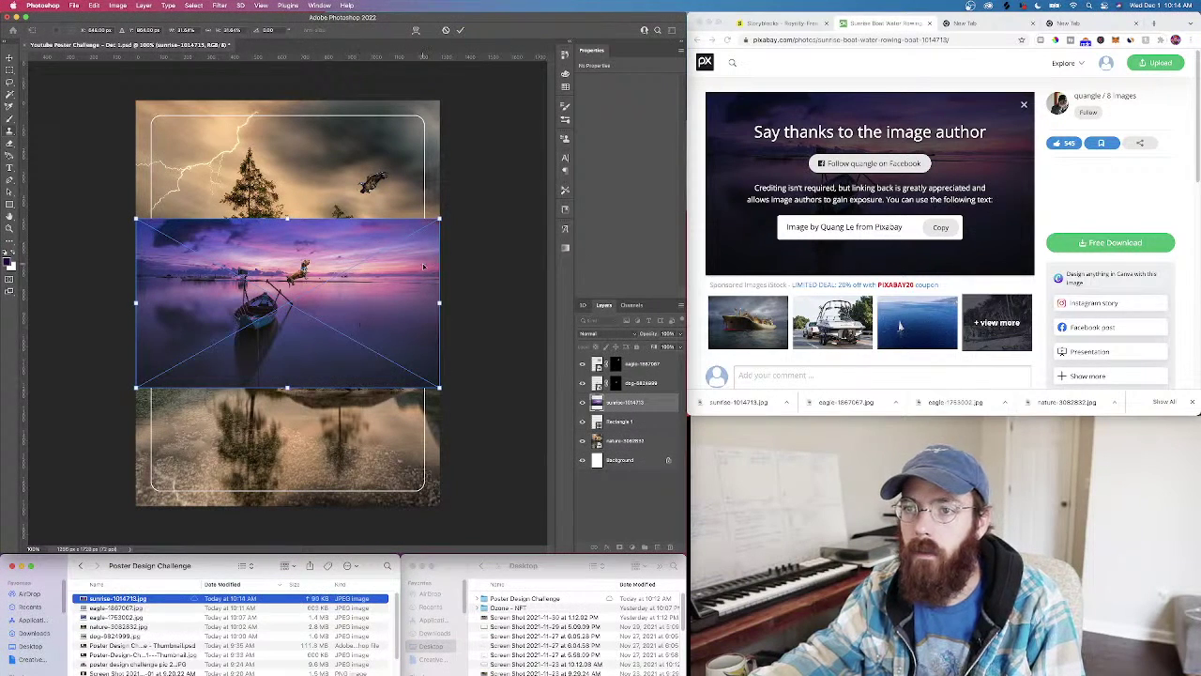
{"action": "left_click_drag", "start_coordinate": [367, 313], "coordinate": [355, 435]}
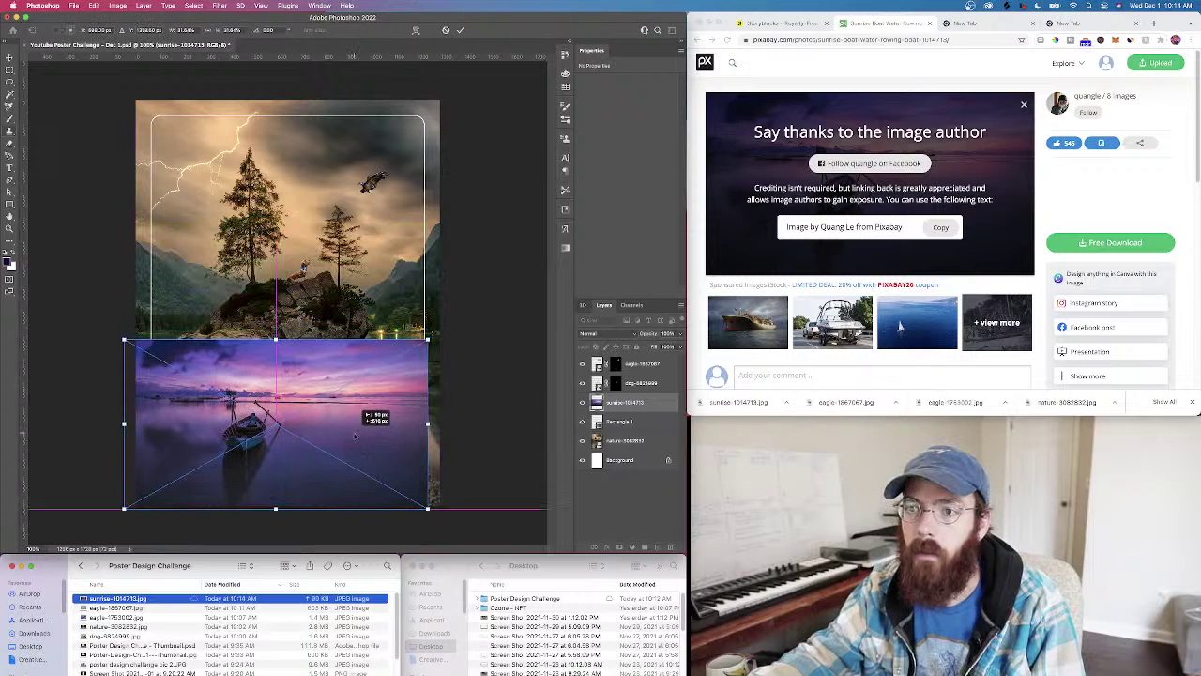
{"action": "left_click_drag", "start_coordinate": [427, 338], "coordinate": [473, 317]}
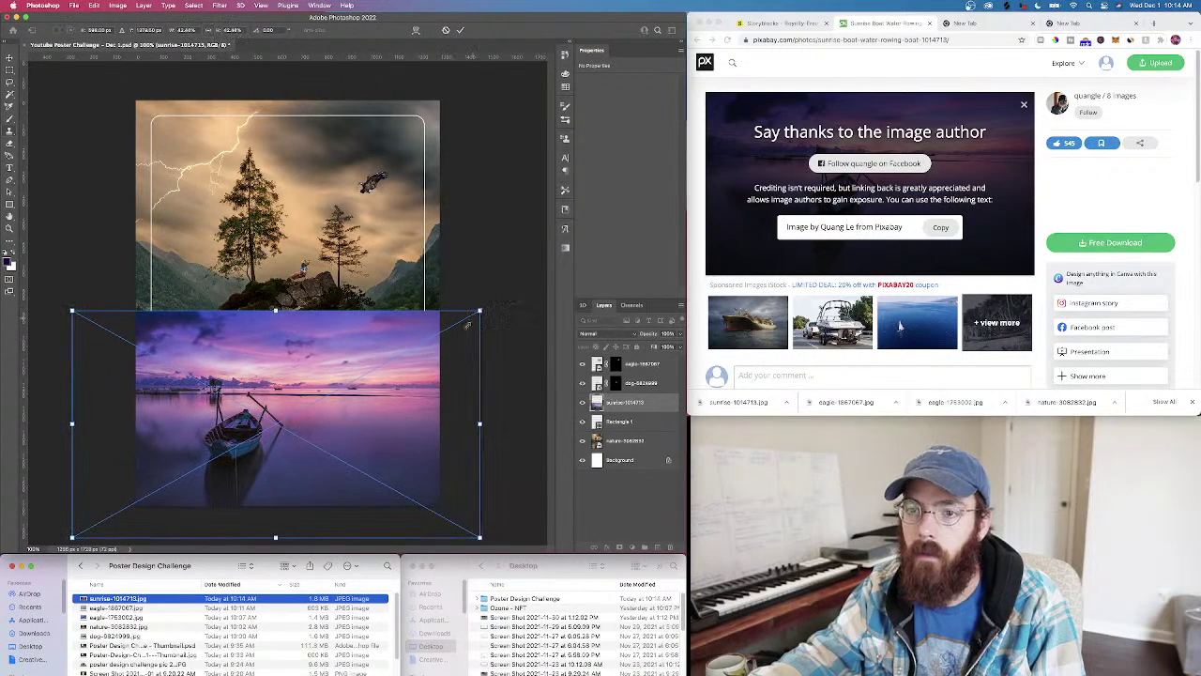
{"action": "left_click_drag", "start_coordinate": [391, 411], "coordinate": [394, 394]}
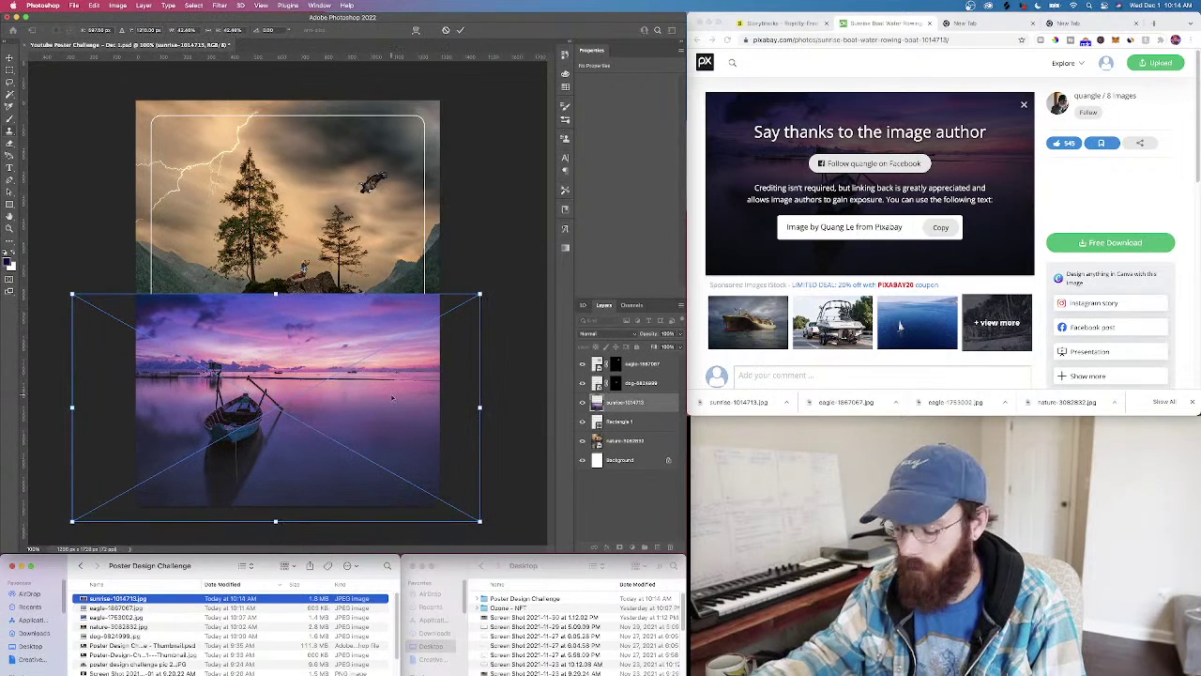
{"action": "key", "text": "Return"}
Cut the boat out of the sunrise-1014713 layer with Select Subject and a layer mask
{"action": "left_click", "coordinate": [347, 5]}
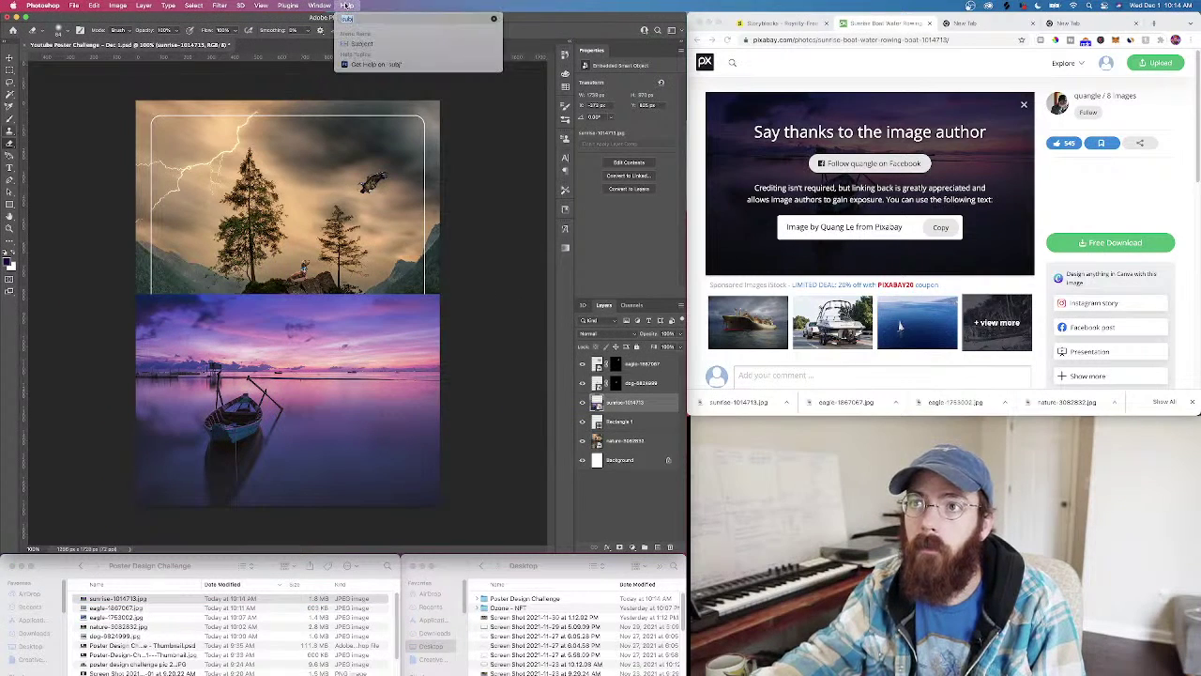
{"action": "left_click", "coordinate": [361, 43]}
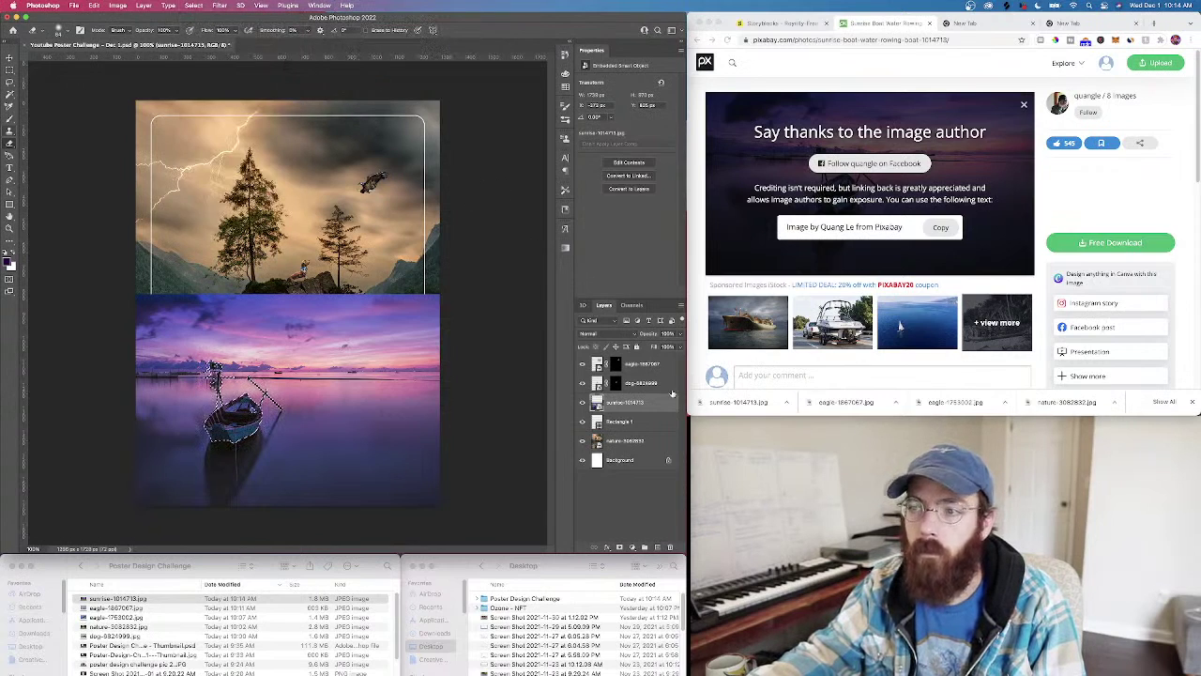
{"action": "left_click", "coordinate": [618, 547]}
{"action": "left_click", "coordinate": [617, 548]}
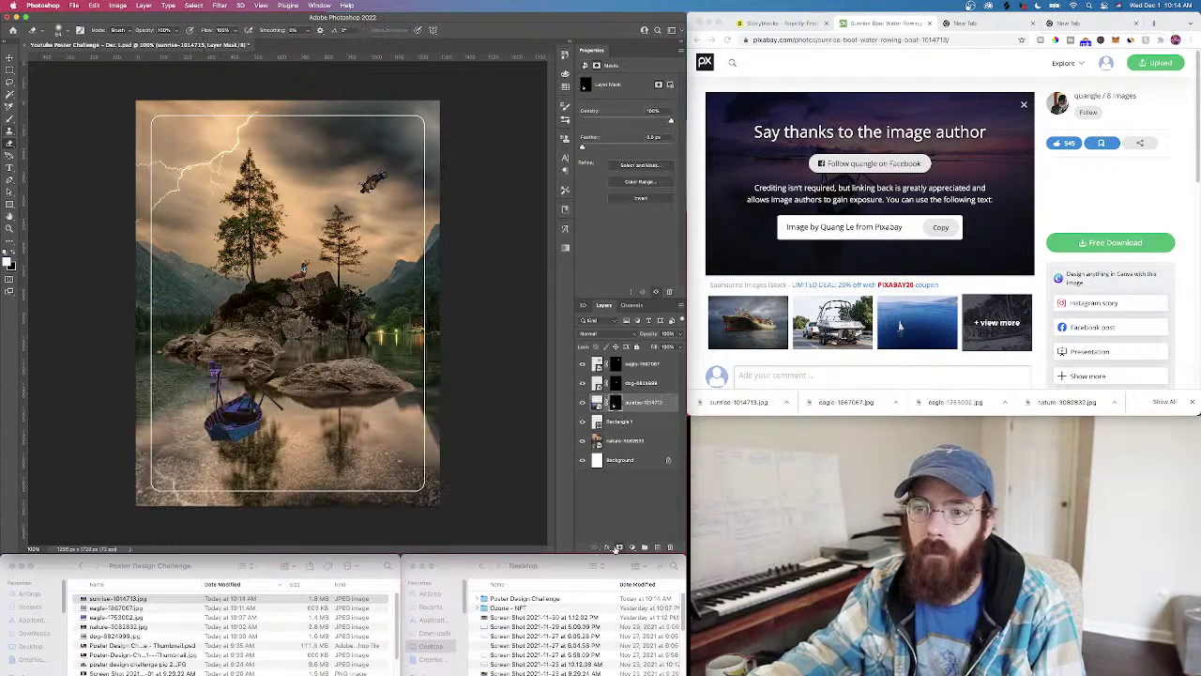
Enlarge the cut-out boat to slightly more than twice its size and position it in the poster's lower-left corner
{"action": "key", "text": "ctrl+t"}
{"action": "left_click_drag", "start_coordinate": [250, 413], "coordinate": [215, 431]}
{"action": "left_click_drag", "start_coordinate": [449, 311], "coordinate": [507, 279]}
{"action": "mouse_move", "coordinate": [216, 427]}
{"action": "left_mouse_down"}
{"action": "mouse_move", "coordinate": [227, 418]}
{"action": "mouse_move", "coordinate": [210, 441]}
{"action": "left_mouse_up"}
{"action": "left_click_drag", "start_coordinate": [500, 295], "coordinate": [176, 467]}
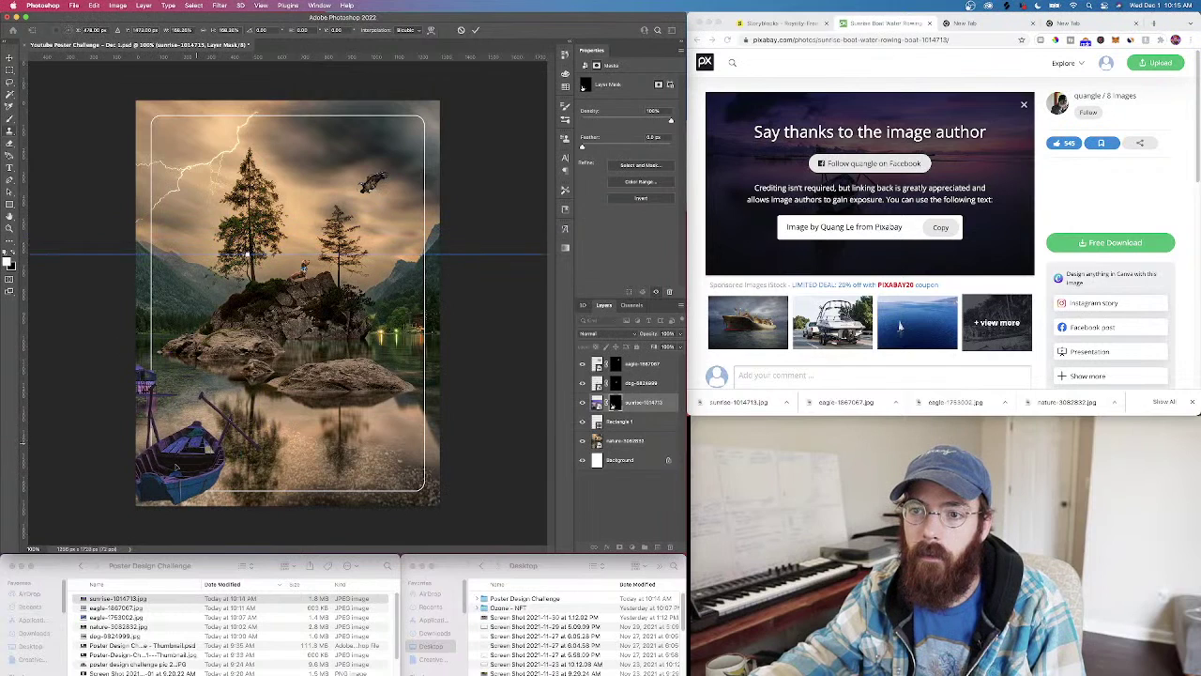
{"action": "key", "text": "super+minus"}
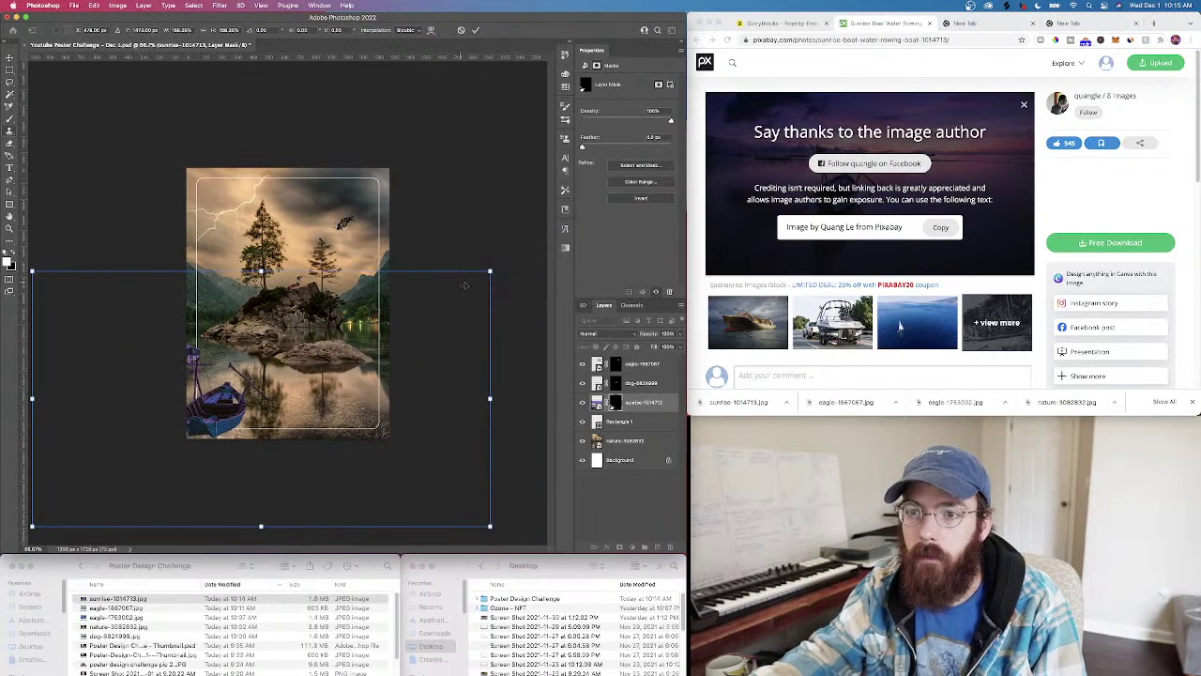
{"action": "left_click_drag", "start_coordinate": [489, 272], "coordinate": [561, 237]}
{"action": "left_click_drag", "start_coordinate": [226, 404], "coordinate": [247, 388]}
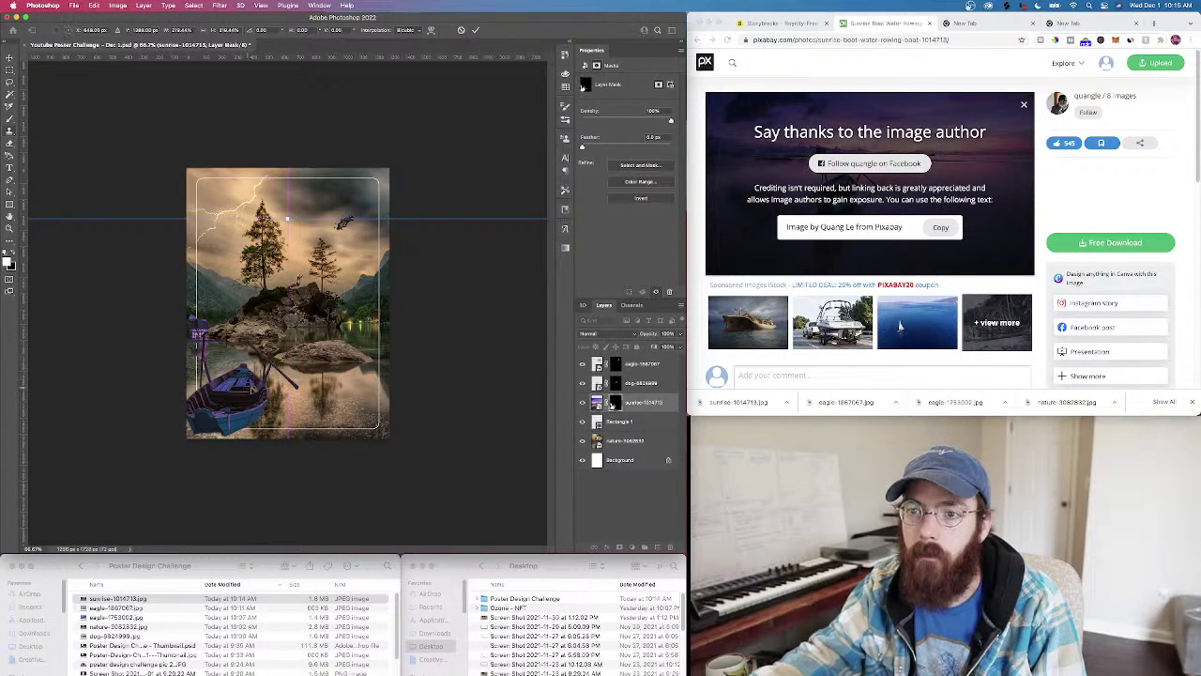
Erase the leftover hut above the boat's stern on the sunrise-1014713 layer mask with the Eraser
{"action": "left_click", "coordinate": [10, 143]}
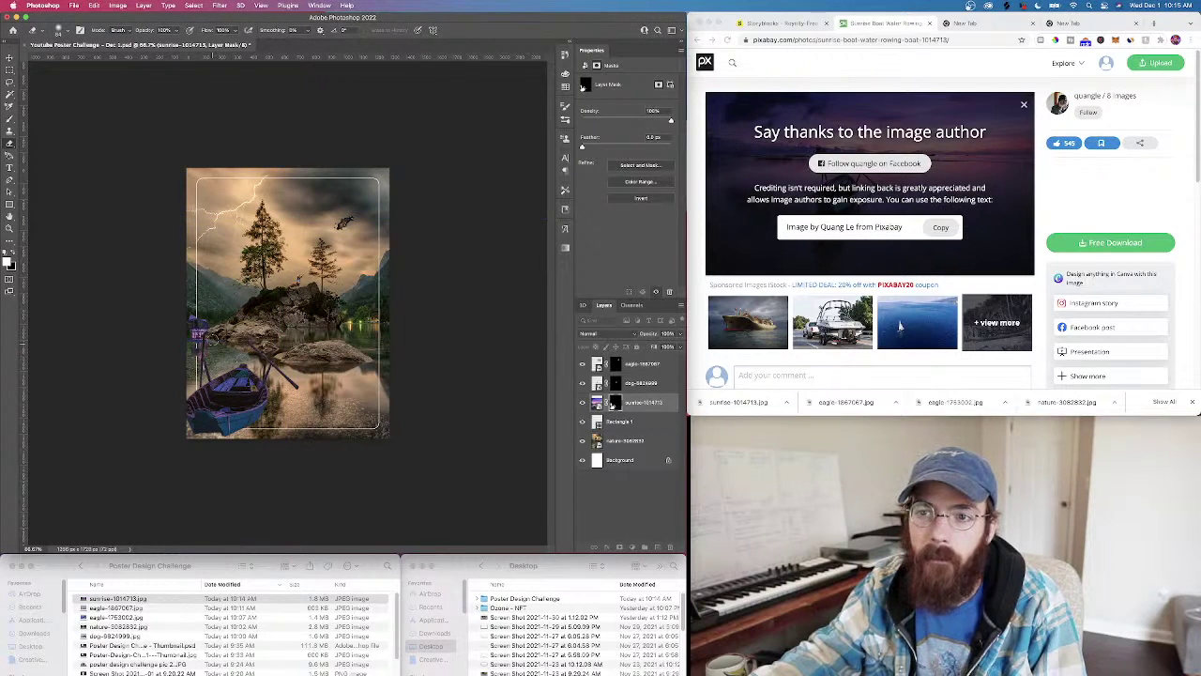
{"action": "left_click_drag", "start_coordinate": [200, 326], "coordinate": [190, 316]}
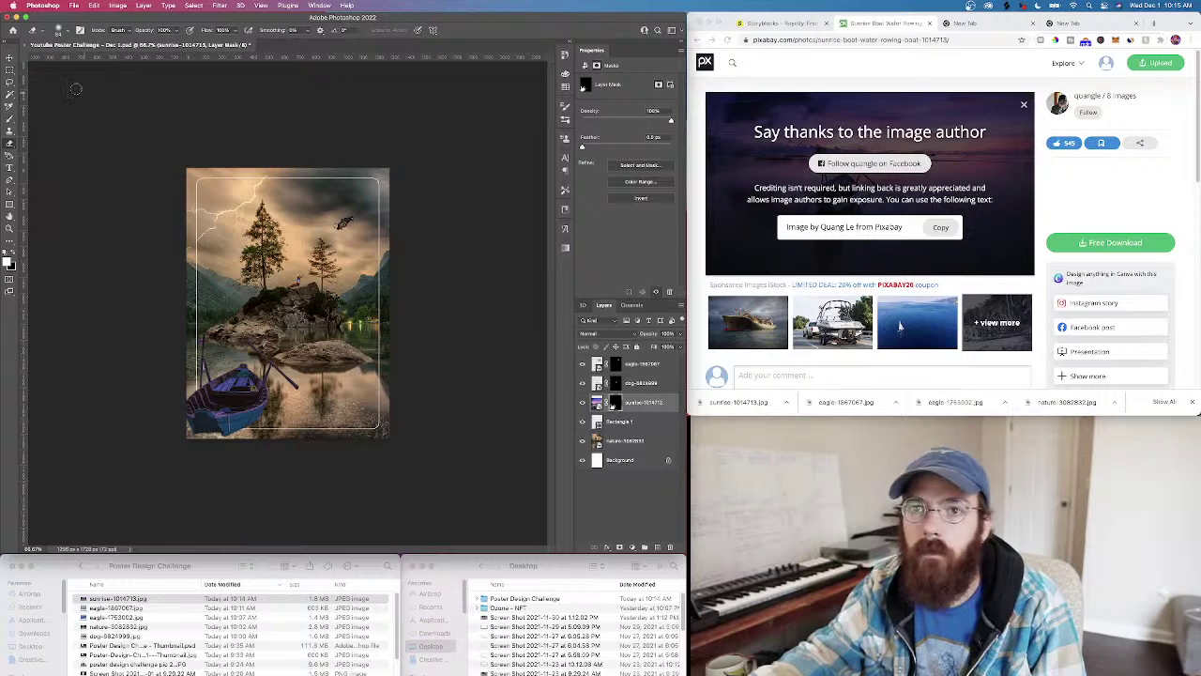
Set the Eraser to a hardness of about 72% and shrink its brush to under 10 px for fine mask cleanup
{"action": "left_click", "coordinate": [59, 31]}
{"action": "left_click", "coordinate": [58, 60]}
{"action": "left_click_drag", "start_coordinate": [59, 82], "coordinate": [96, 81]}
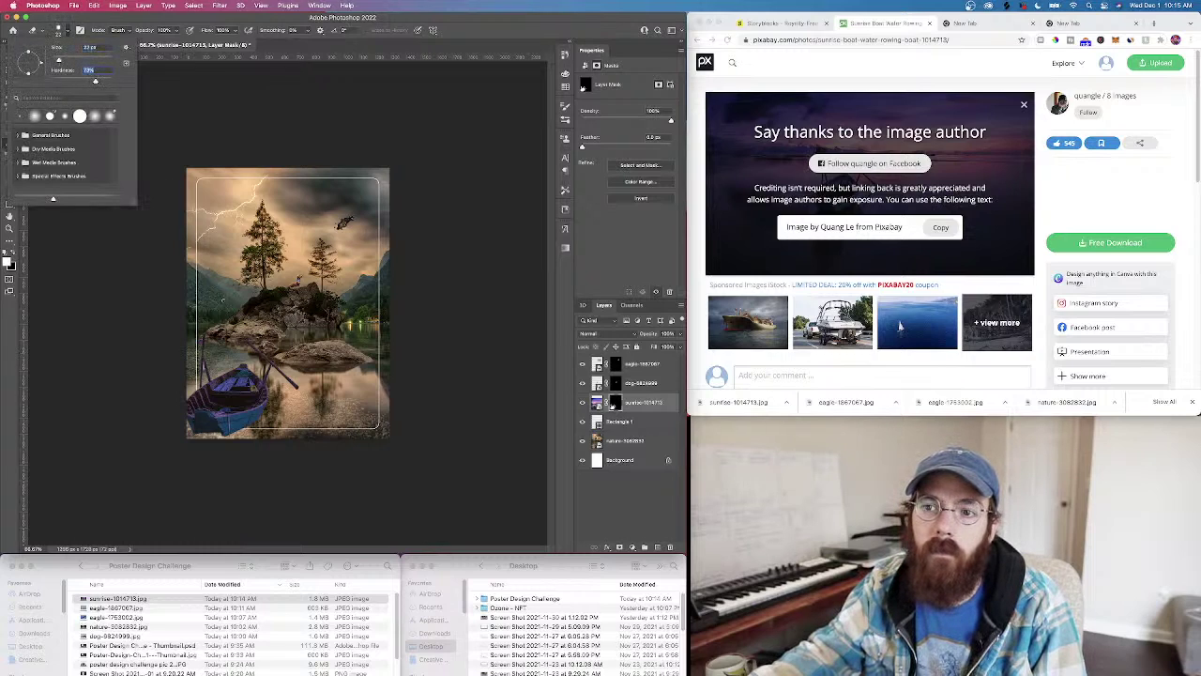
{"action": "key", "text": "Return"}
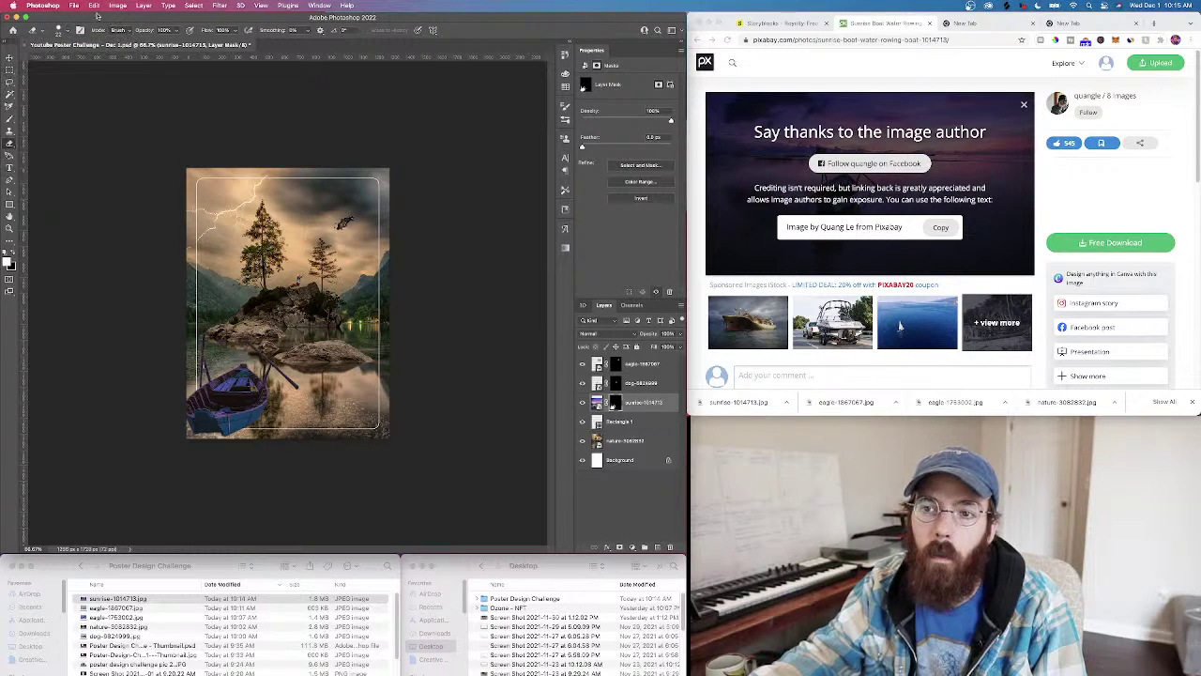
{"action": "left_click", "coordinate": [60, 31]}
{"action": "left_click_drag", "start_coordinate": [59, 56], "coordinate": [56, 58]}
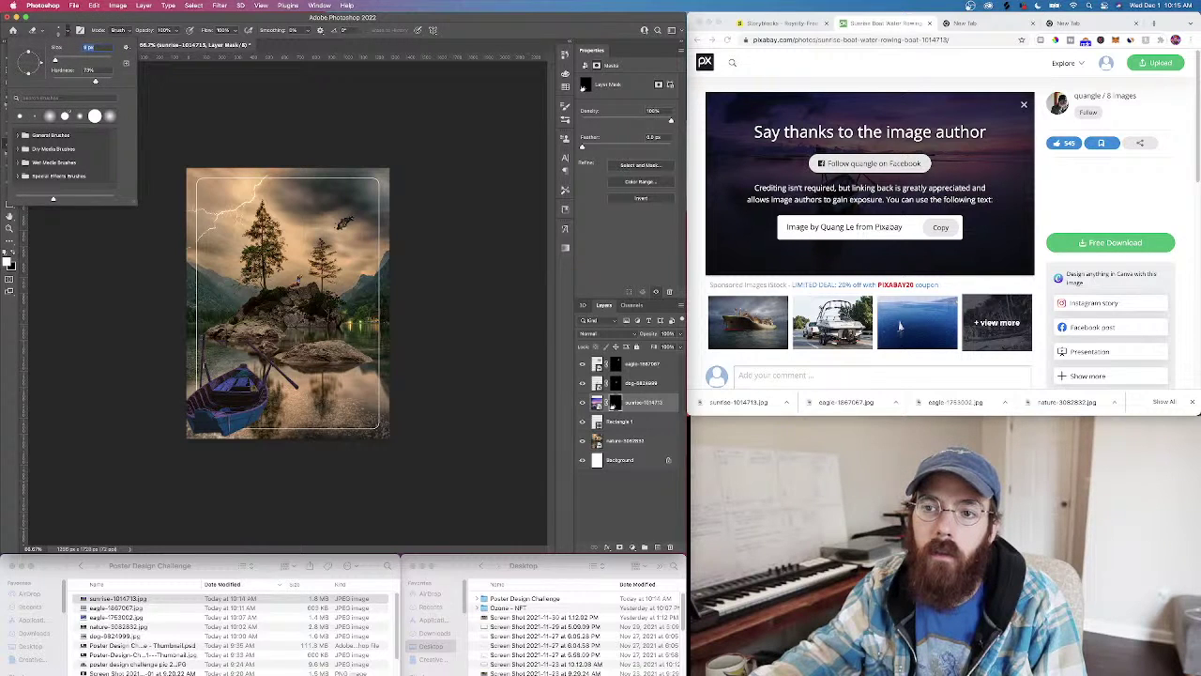
Erase the leftover background fragments around the top of the boat's left oar and along the waterline on the sunrise-1014713 layer mask
{"action": "key", "text": "super+plus"}
{"action": "key", "text": "super+plus"}
{"action": "key", "text": "super+plus"}
{"action": "scroll", "coordinate": [297, 336], "scroll_direction": "down", "scroll_amount": 5}
{"action": "scroll", "coordinate": [297, 340], "scroll_direction": "left", "scroll_amount": 10}
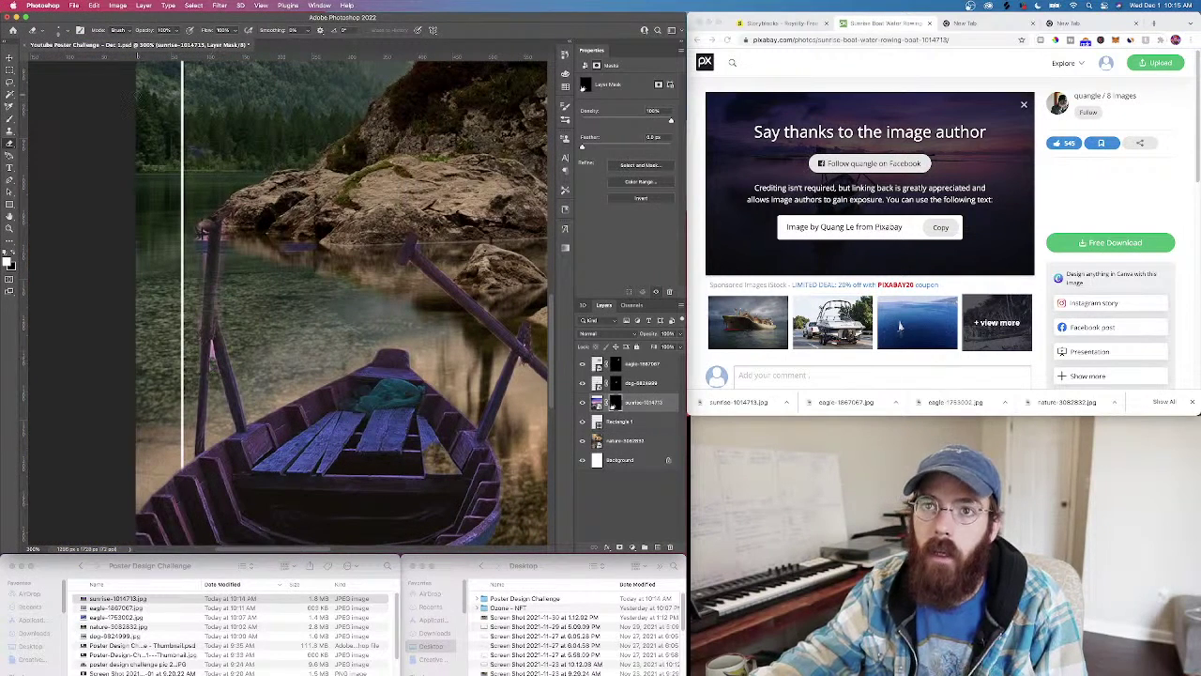
{"action": "scroll", "coordinate": [286, 311], "scroll_direction": "right", "scroll_amount": 1}
{"action": "scroll", "coordinate": [287, 311], "scroll_direction": "right", "scroll_amount": 10}
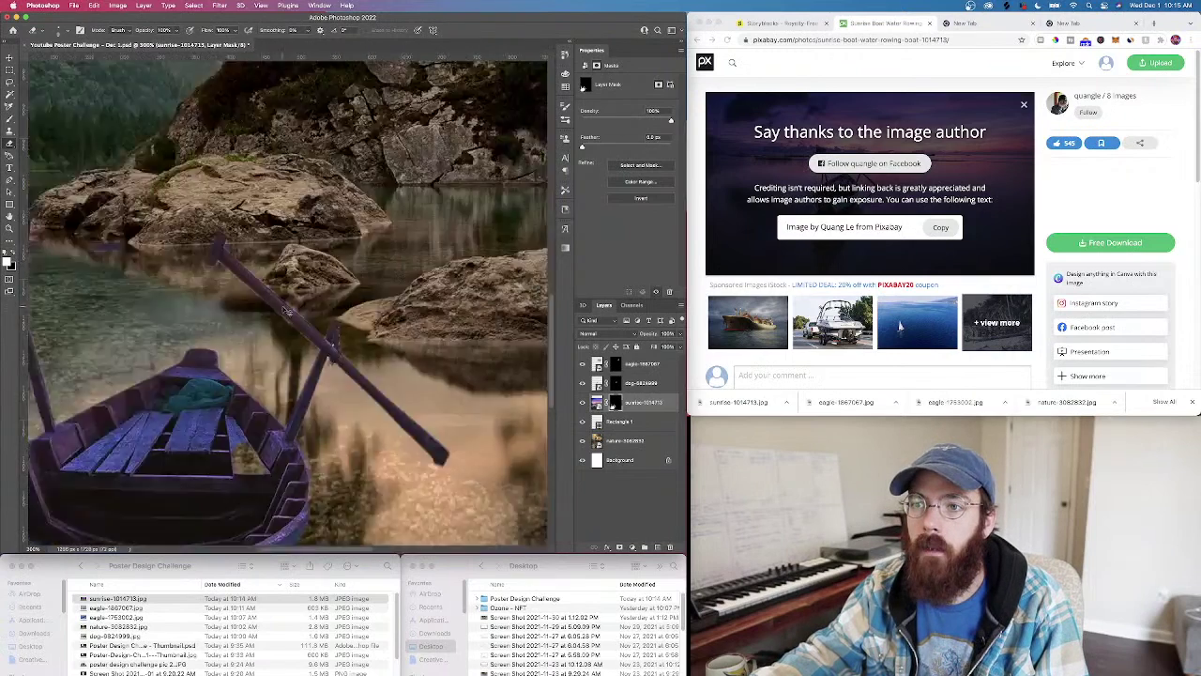
{"action": "scroll", "coordinate": [287, 311], "scroll_direction": "down", "scroll_amount": 8}
{"action": "scroll", "coordinate": [285, 308], "scroll_direction": "up", "scroll_amount": 5}
{"action": "scroll", "coordinate": [286, 306], "scroll_direction": "down", "scroll_amount": 5}
{"action": "scroll", "coordinate": [287, 305], "scroll_direction": "left", "scroll_amount": 12}
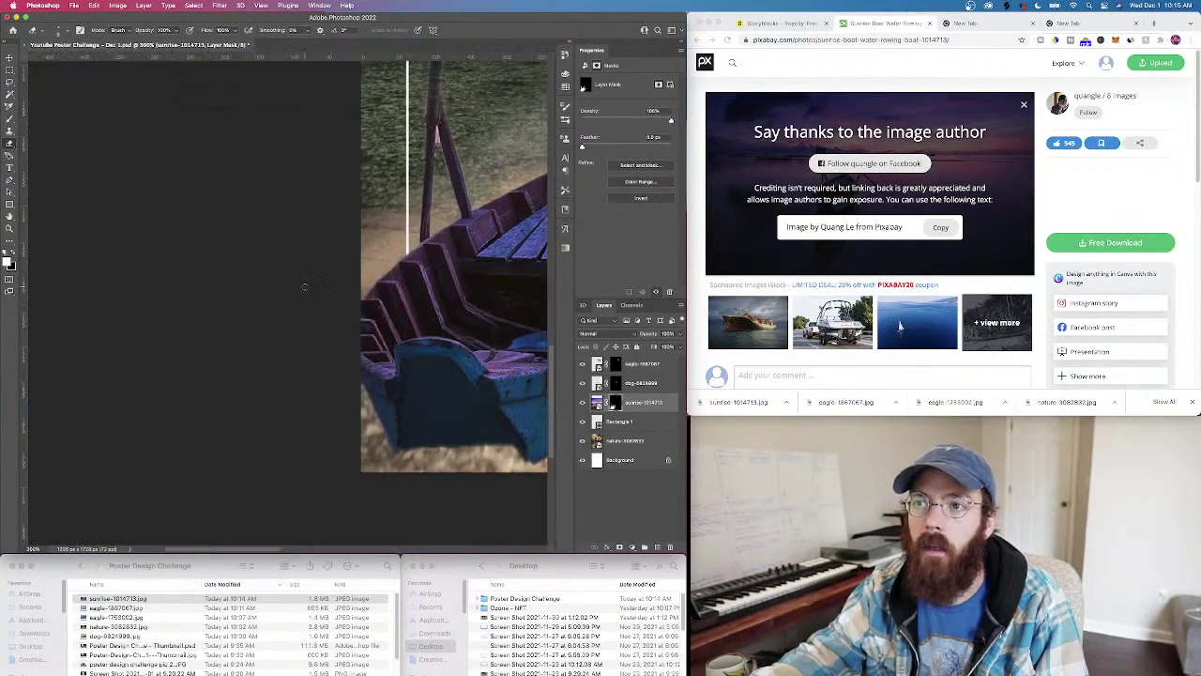
{"action": "scroll", "coordinate": [305, 286], "scroll_direction": "up", "scroll_amount": 8}
{"action": "scroll", "coordinate": [310, 291], "scroll_direction": "right", "scroll_amount": 6}
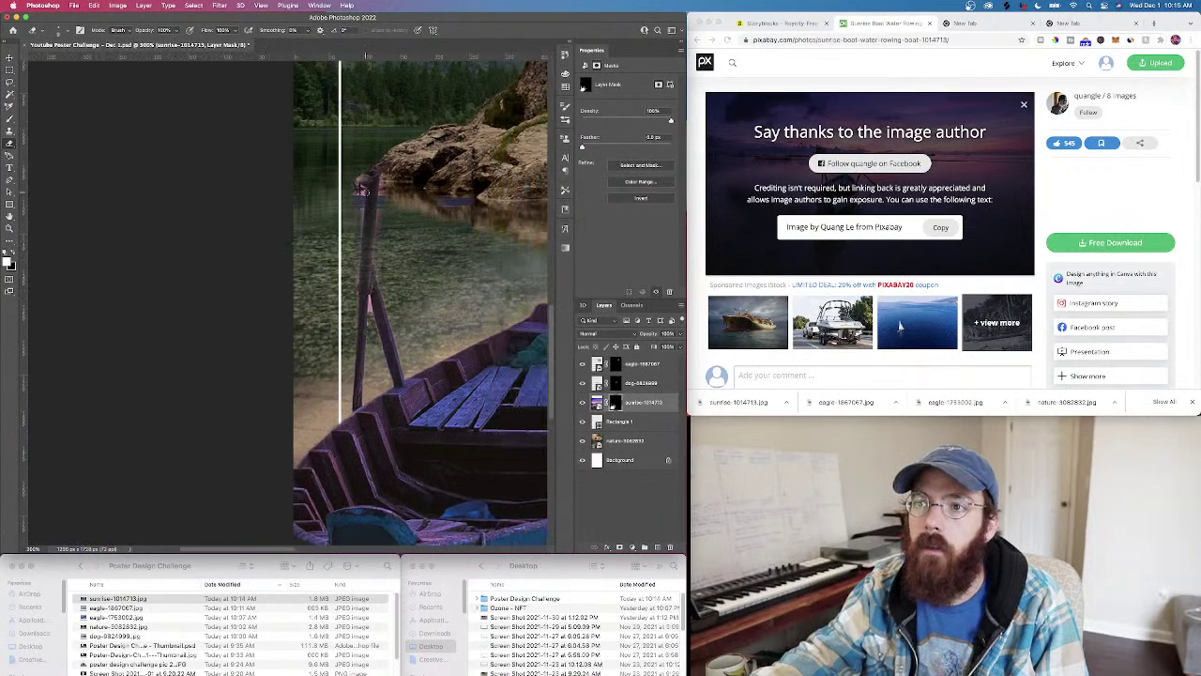
{"action": "left_click", "coordinate": [380, 169], "text": "shift"}
{"action": "key", "text": "super+z"}
{"action": "key", "text": "super+z"}
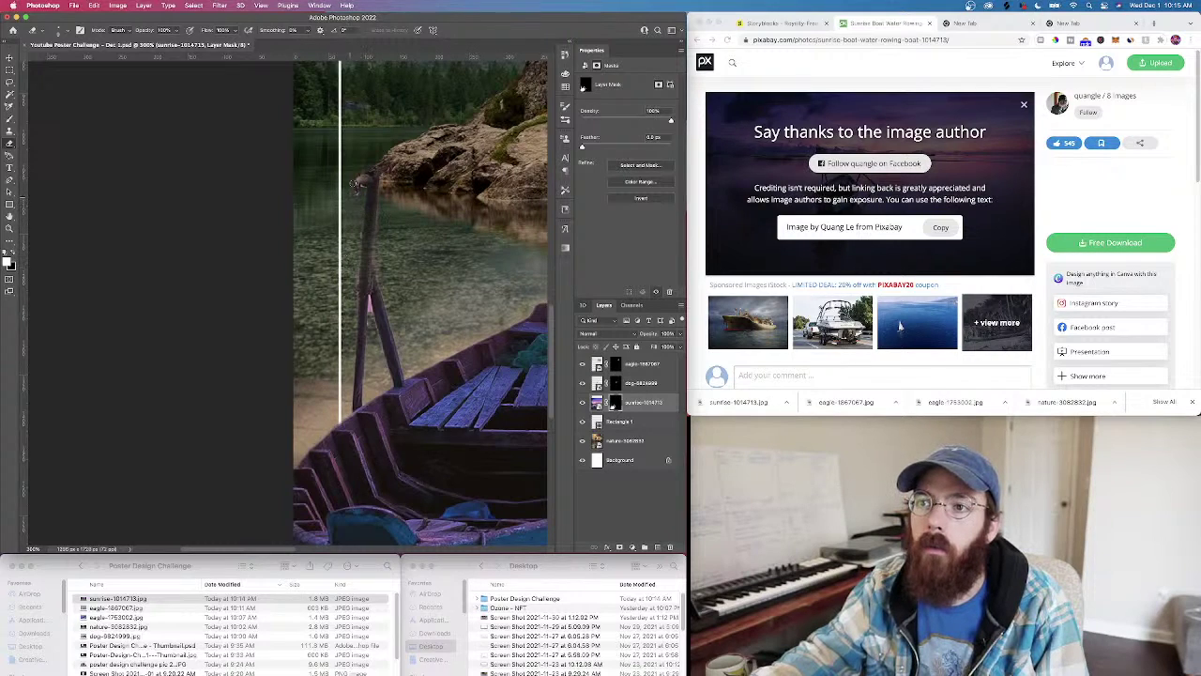
Paint the top of the left oar back in on the mask with a small, hard Brush, and trim its edges with the Eraser
{"action": "left_click", "coordinate": [10, 118]}
{"action": "left_click", "coordinate": [60, 30]}
{"action": "mouse_move", "coordinate": [86, 83]}
{"action": "left_mouse_down"}
{"action": "mouse_move", "coordinate": [108, 82]}
{"action": "mouse_move", "coordinate": [55, 60]}
{"action": "left_mouse_up"}
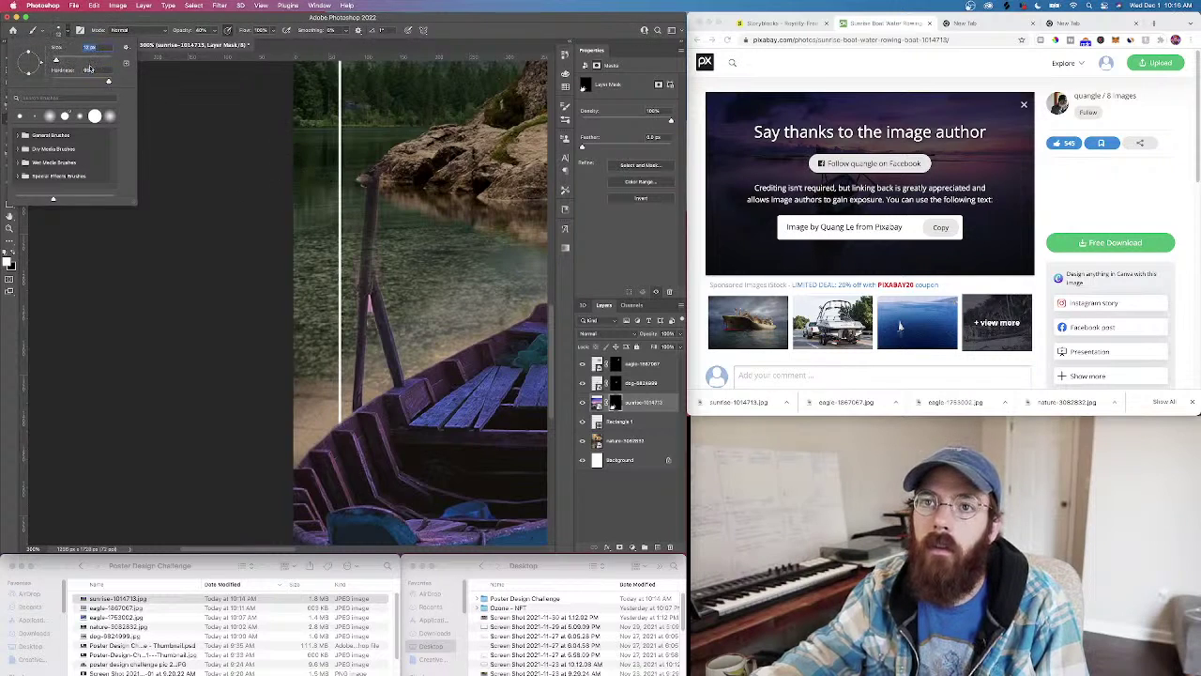
{"action": "left_click", "coordinate": [373, 183]}
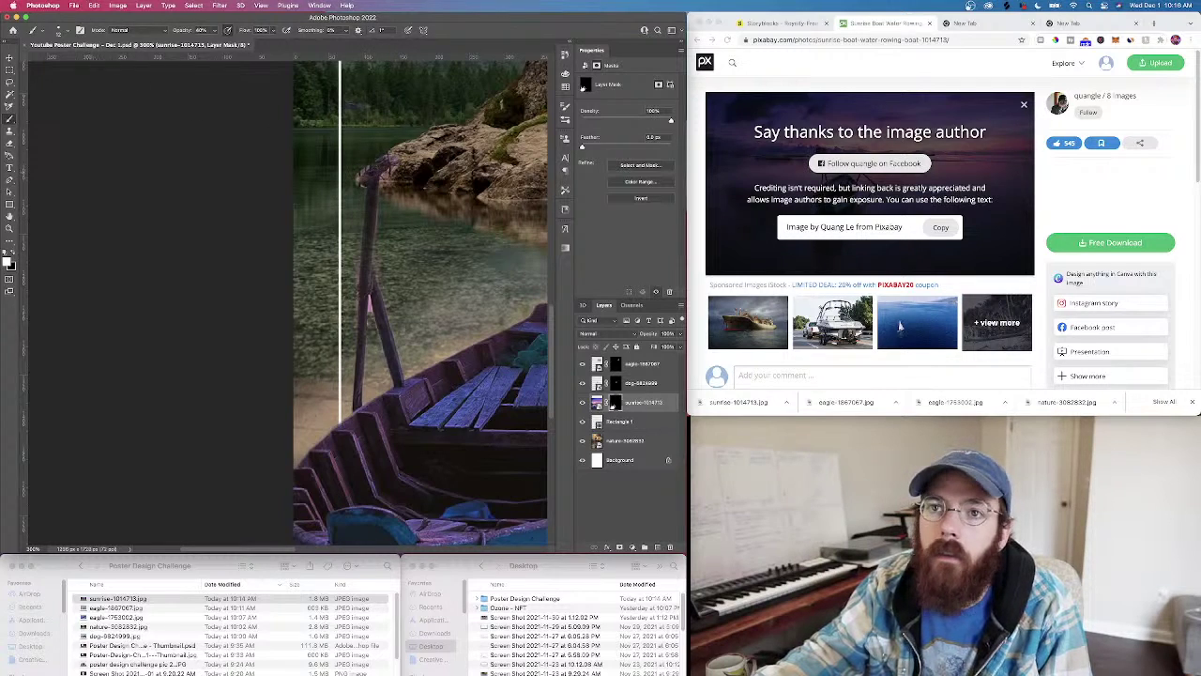
{"action": "left_click", "coordinate": [13, 142]}
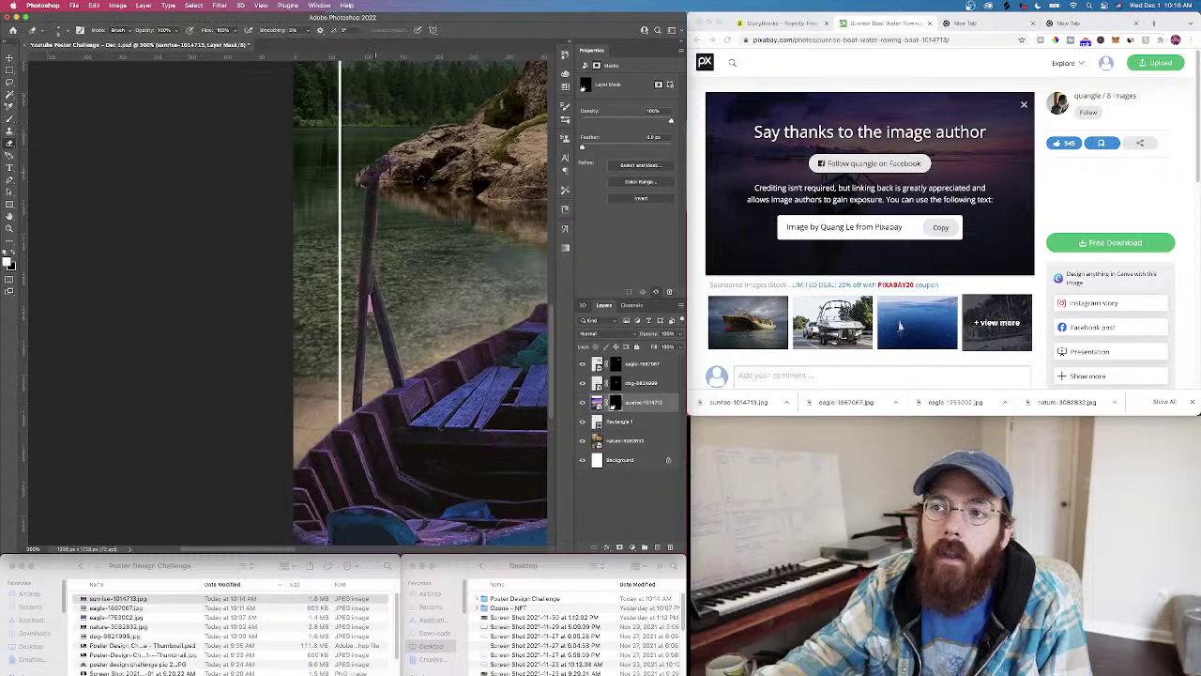
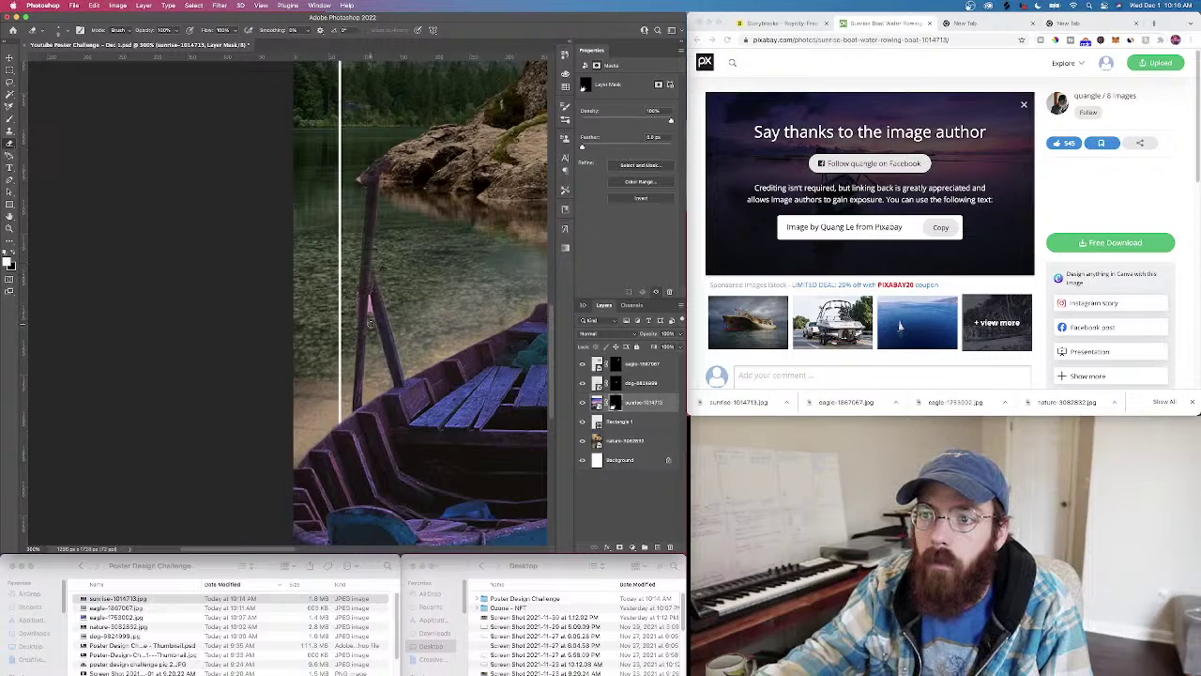
Erase the pink gap where the left oar crosses its support on the boat's mask, using a 4 px Eraser
{"action": "key", "text": "b"}
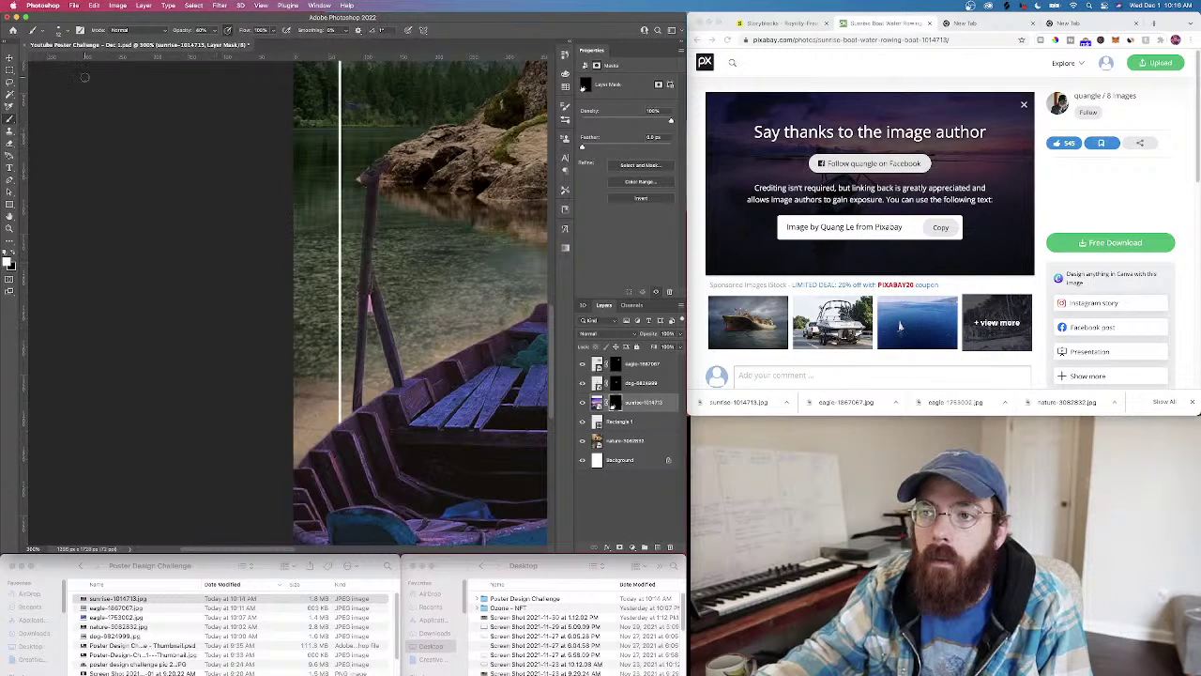
{"action": "left_click", "coordinate": [8, 138]}
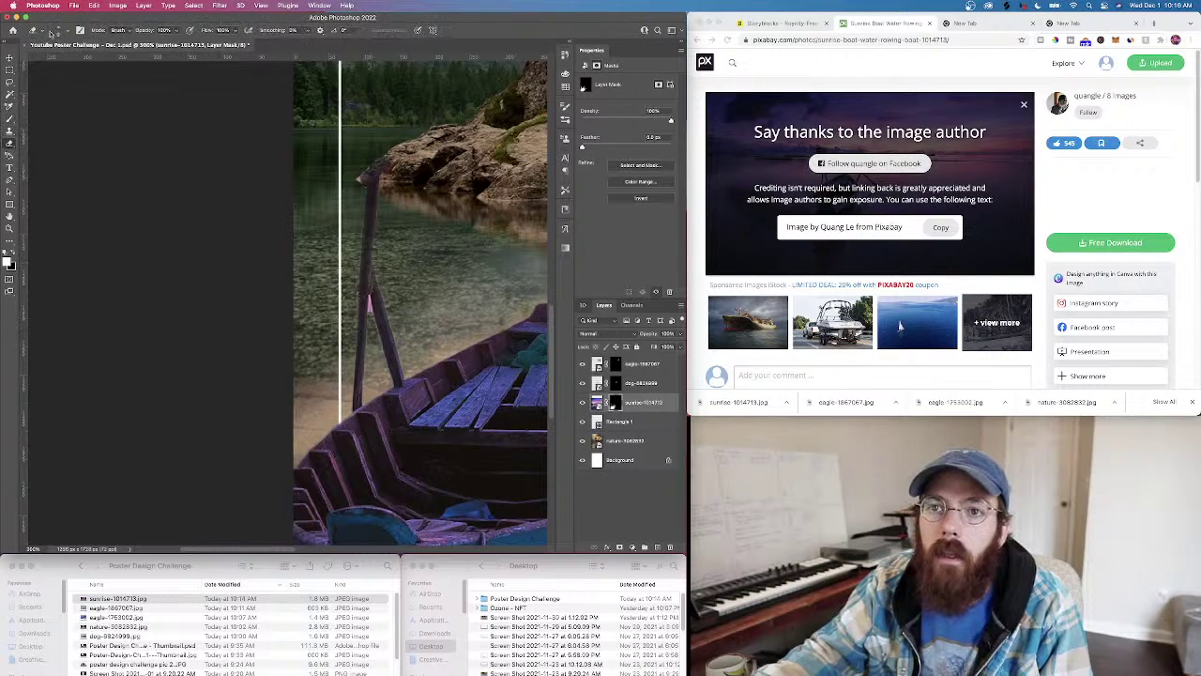
{"action": "left_click", "coordinate": [60, 32]}
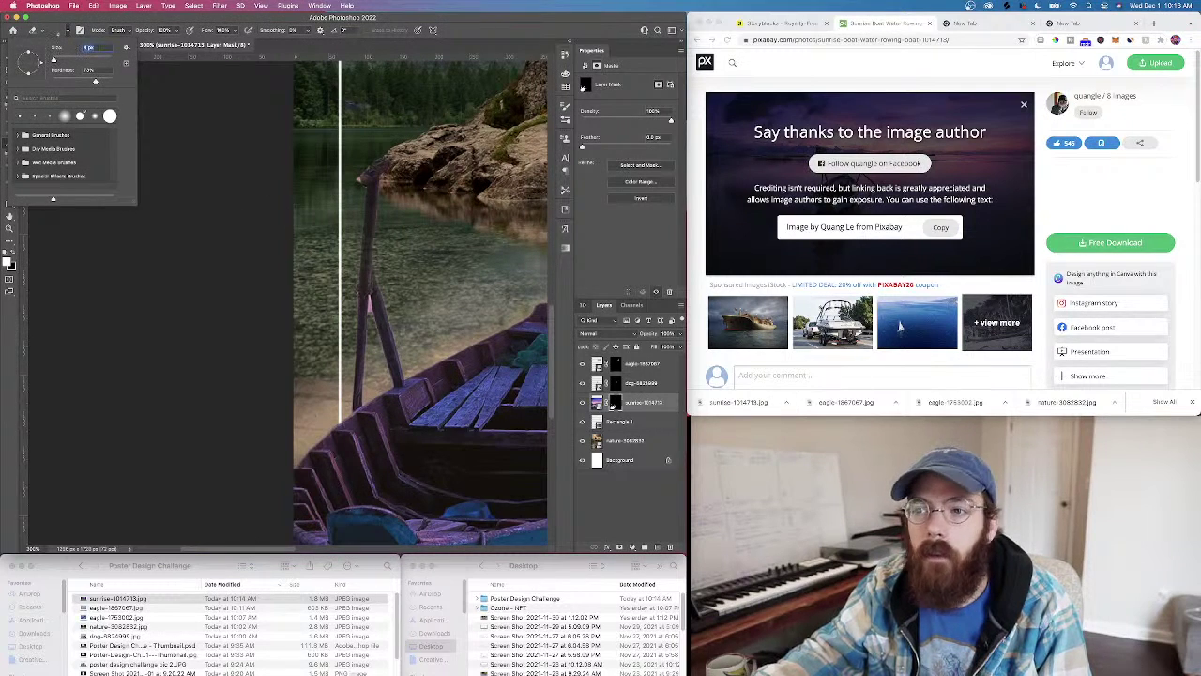
{"action": "left_click", "coordinate": [370, 303]}
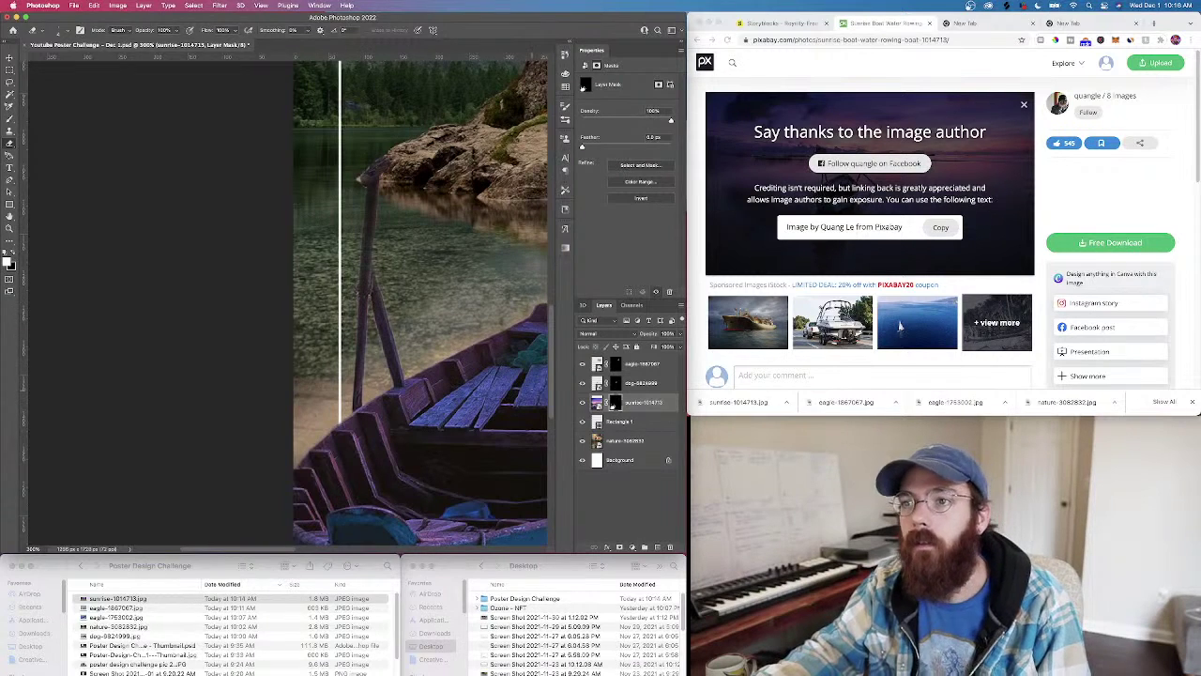
Apply Auto Color to the image of the sunrise-1014713 boat layer, not to its mask
{"action": "key", "text": "super+0"}
{"action": "key", "text": "super+minus"}
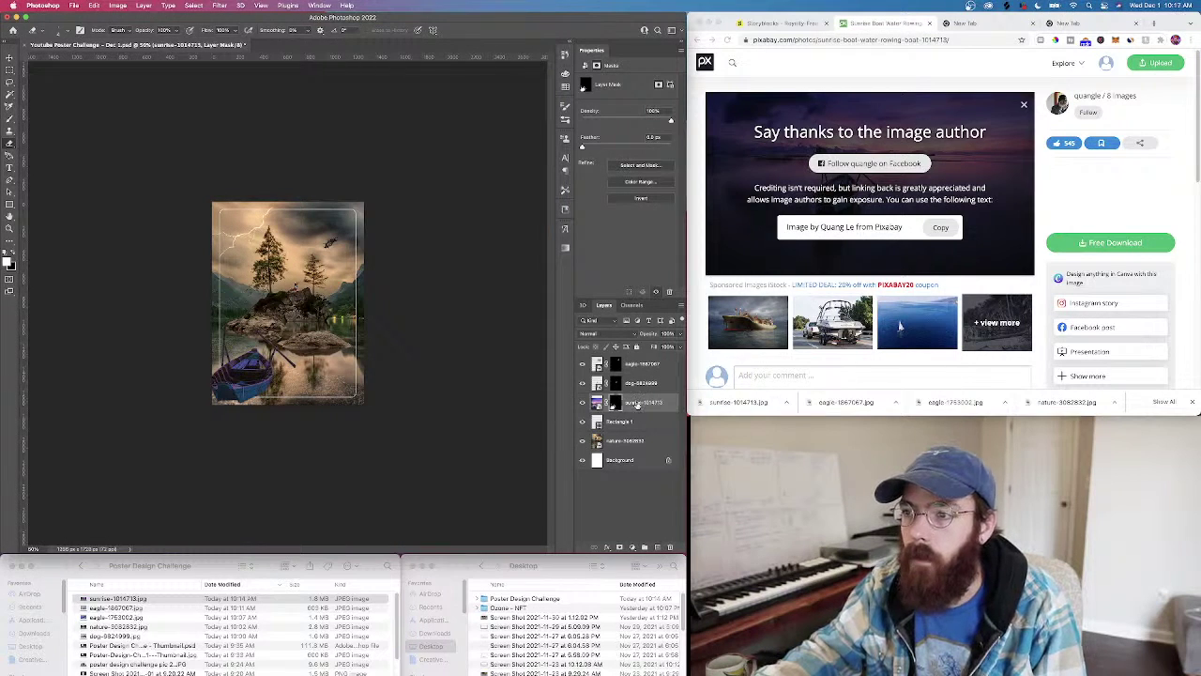
{"action": "left_click", "coordinate": [598, 403]}
{"action": "left_click", "coordinate": [119, 5]}
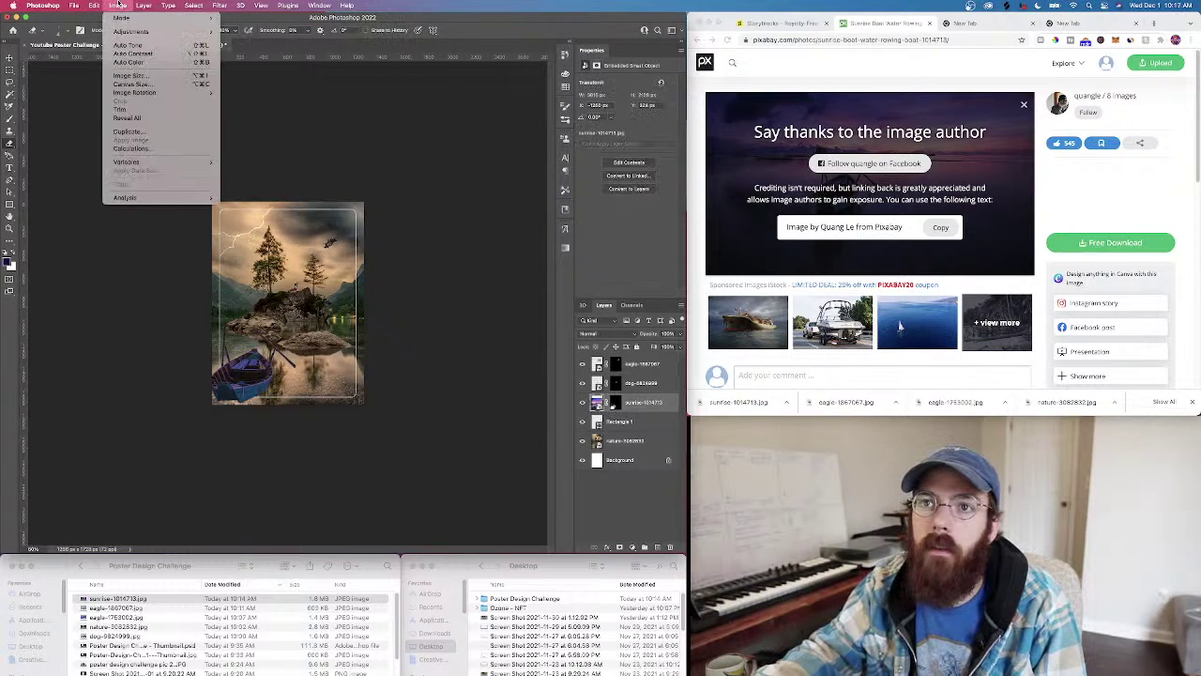
{"action": "left_click", "coordinate": [149, 54]}
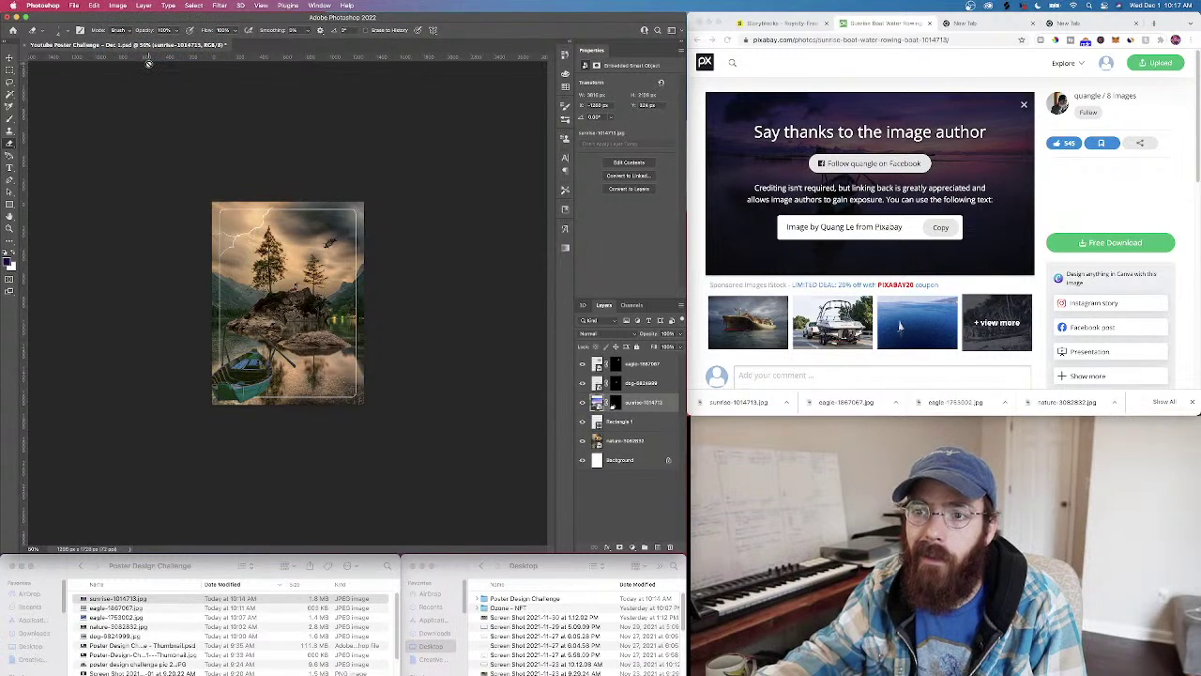
Add a Curves adjustment layer directly above the sunrise-1014713 boat layer
{"action": "left_click", "coordinate": [144, 6]}
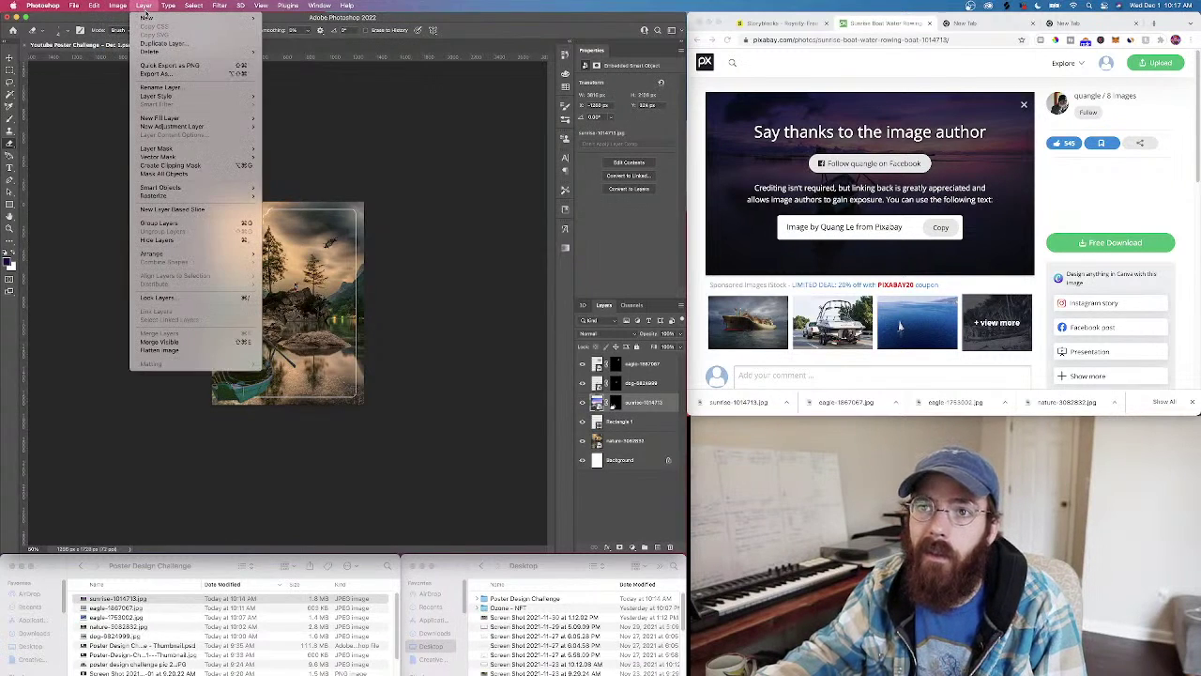
{"action": "mouse_move", "coordinate": [128, 8]}
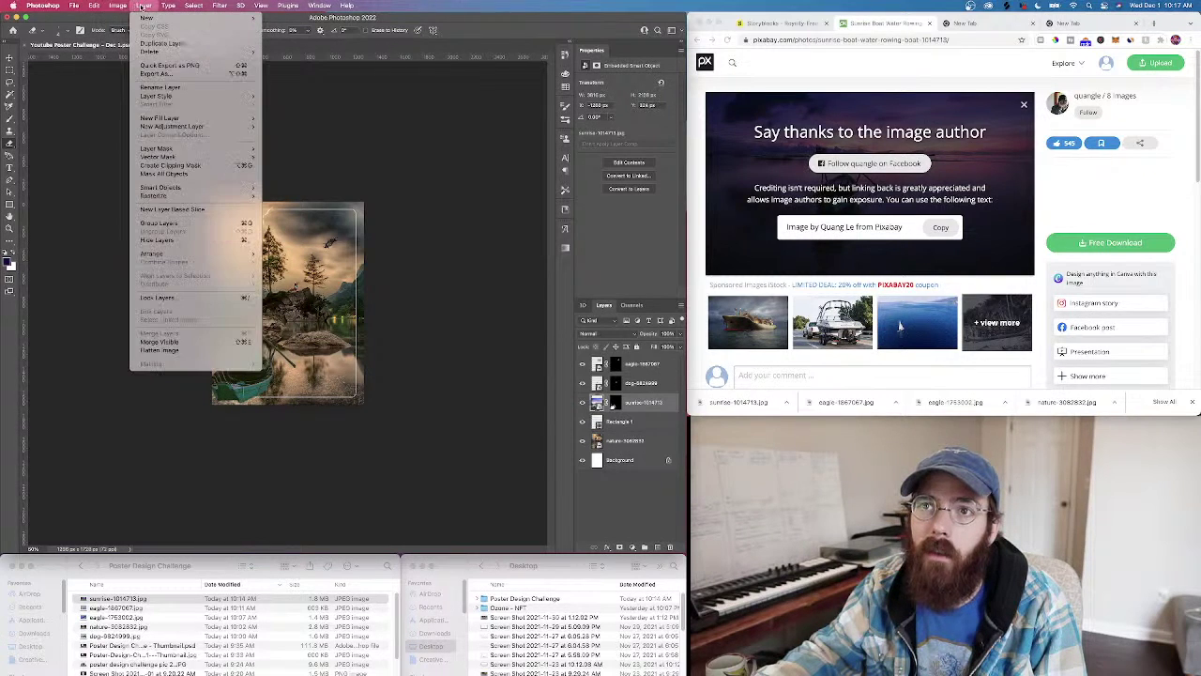
{"action": "mouse_move", "coordinate": [175, 127]}
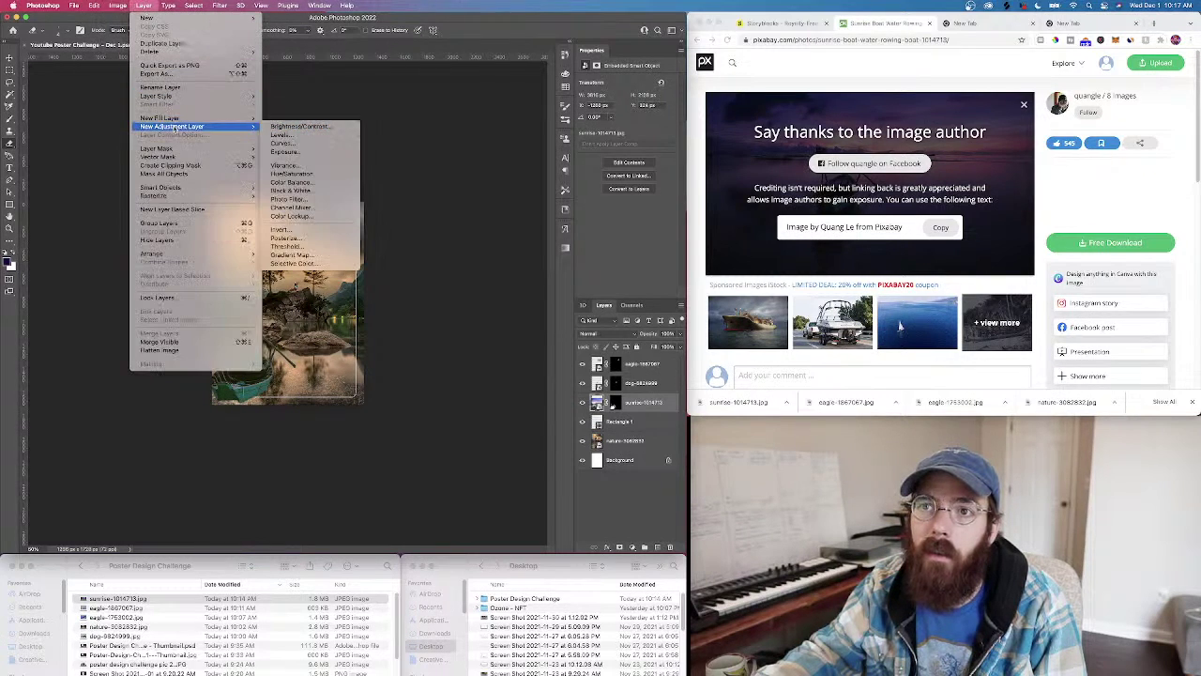
{"action": "left_click", "coordinate": [331, 146]}
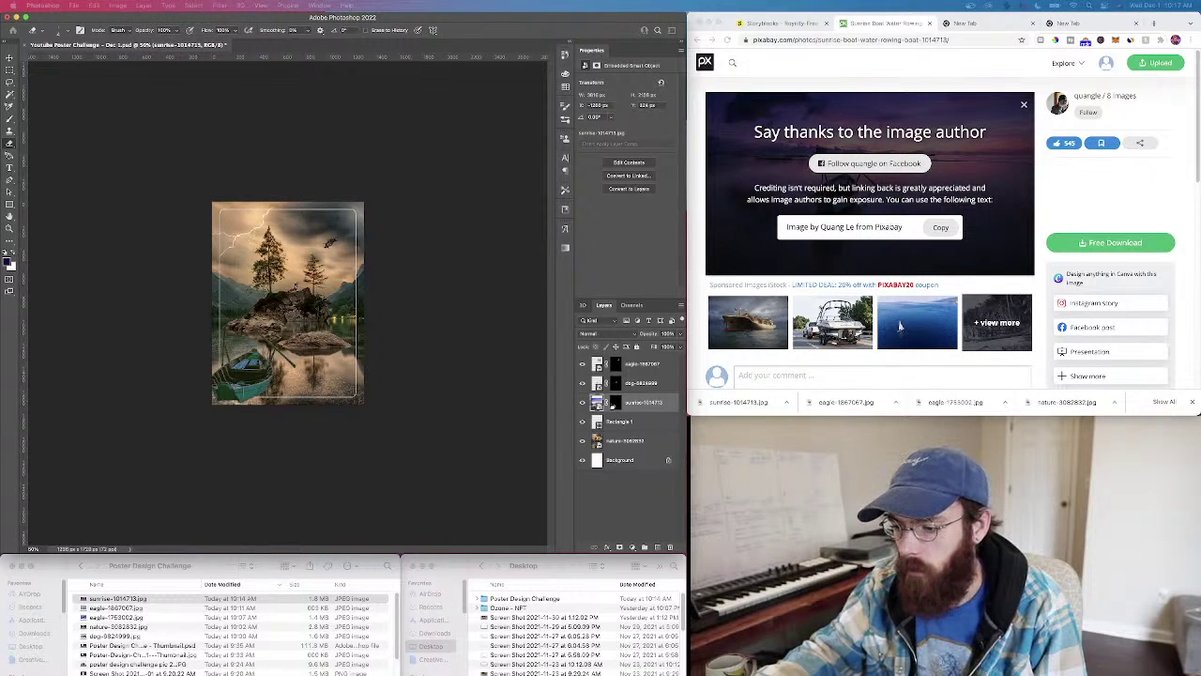
{"action": "key", "text": "Return"}
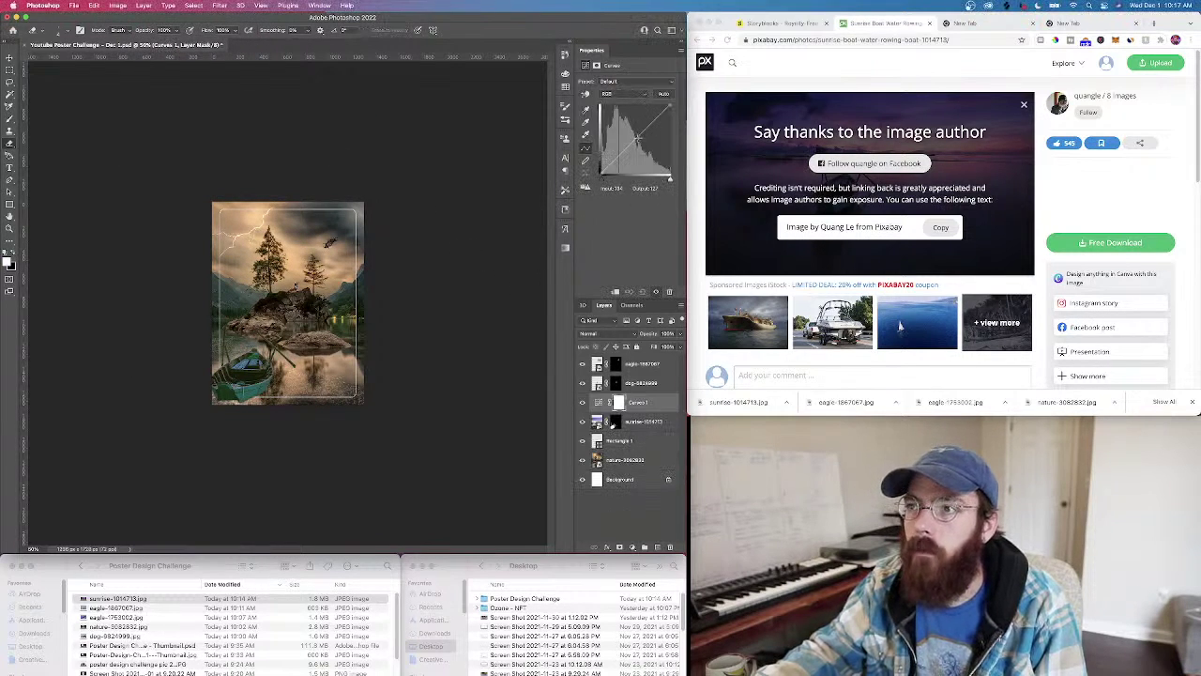
Lower the Green and Blue channel curves of the Curves 1 adjustment to warm the colours
{"action": "left_click", "coordinate": [617, 95]}
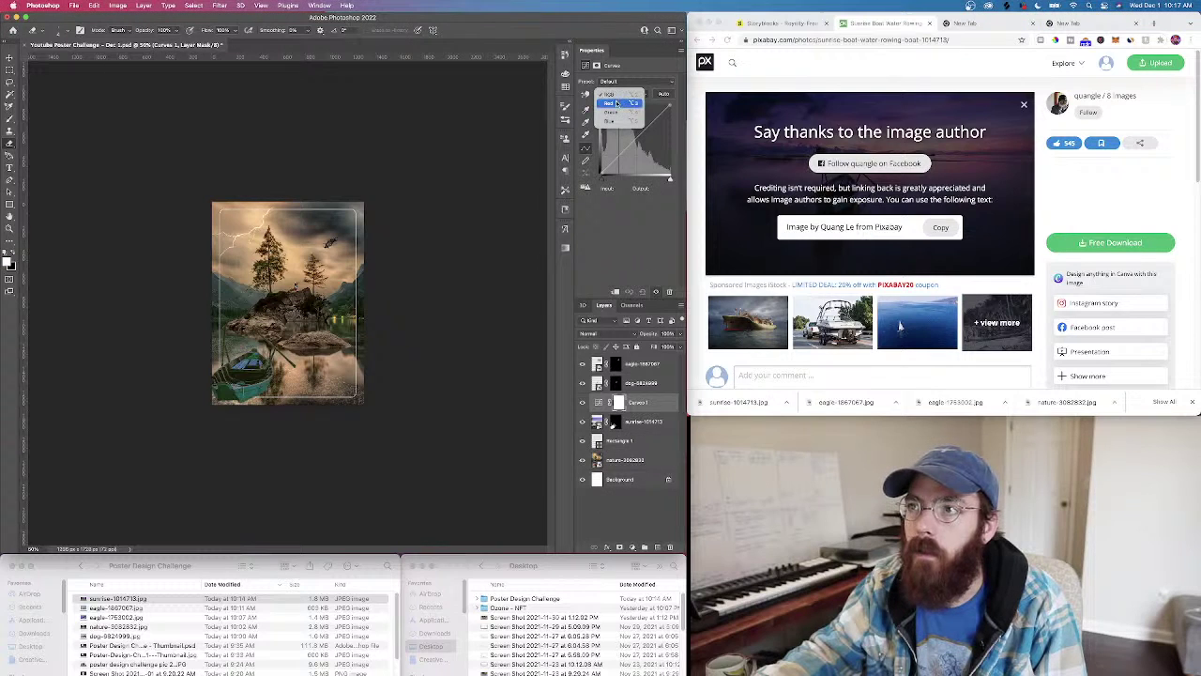
{"action": "left_click", "coordinate": [613, 112]}
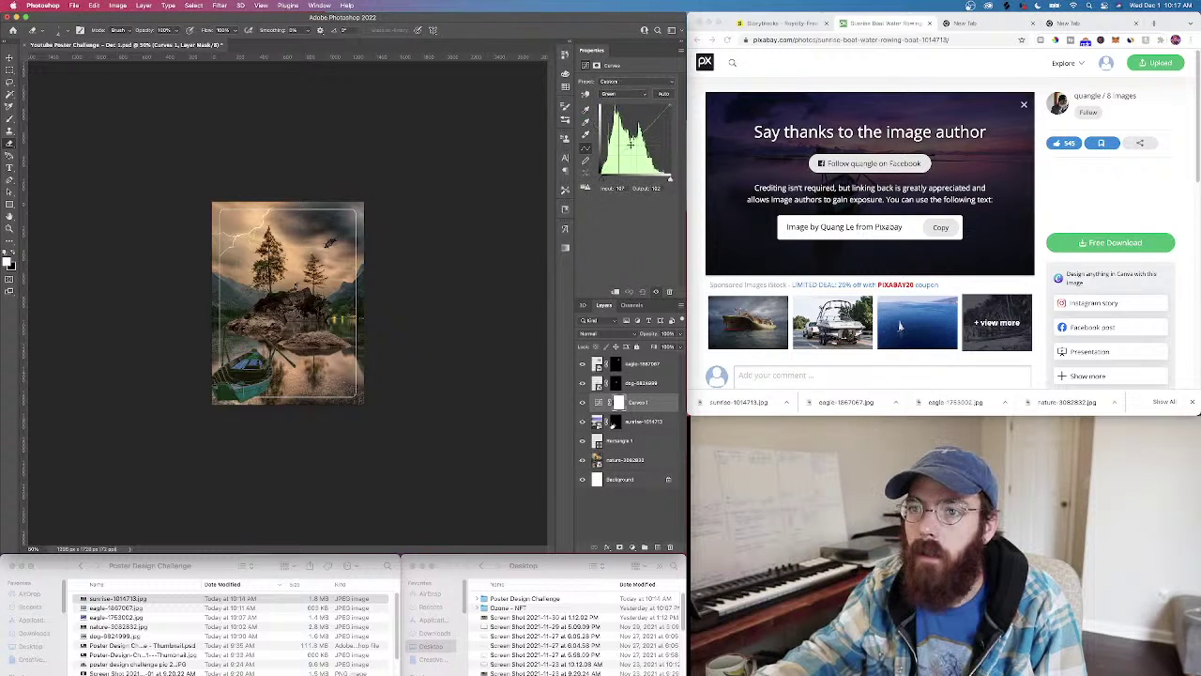
{"action": "mouse_move", "coordinate": [630, 148]}
{"action": "left_mouse_down"}
{"action": "mouse_move", "coordinate": [633, 169]}
{"action": "mouse_move", "coordinate": [645, 139]}
{"action": "mouse_move", "coordinate": [649, 152]}
{"action": "mouse_move", "coordinate": [619, 154]}
{"action": "mouse_move", "coordinate": [611, 173]}
{"action": "mouse_move", "coordinate": [613, 162]}
{"action": "left_mouse_up"}
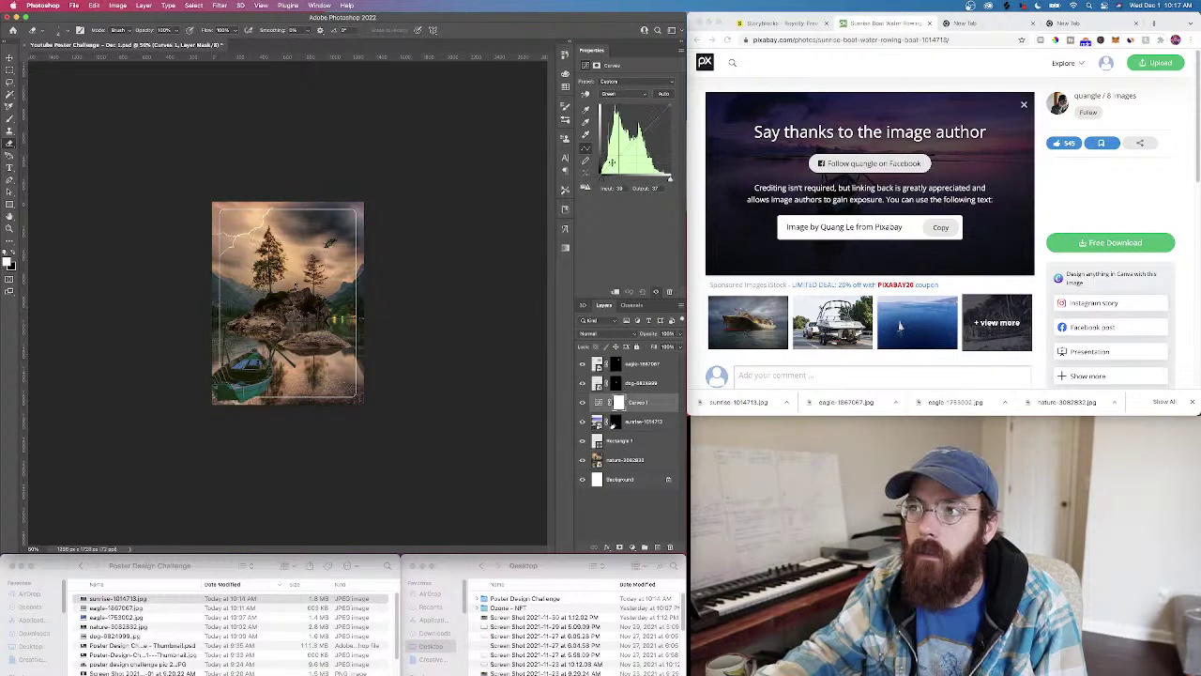
{"action": "left_click", "coordinate": [610, 95]}
{"action": "left_click", "coordinate": [610, 102]}
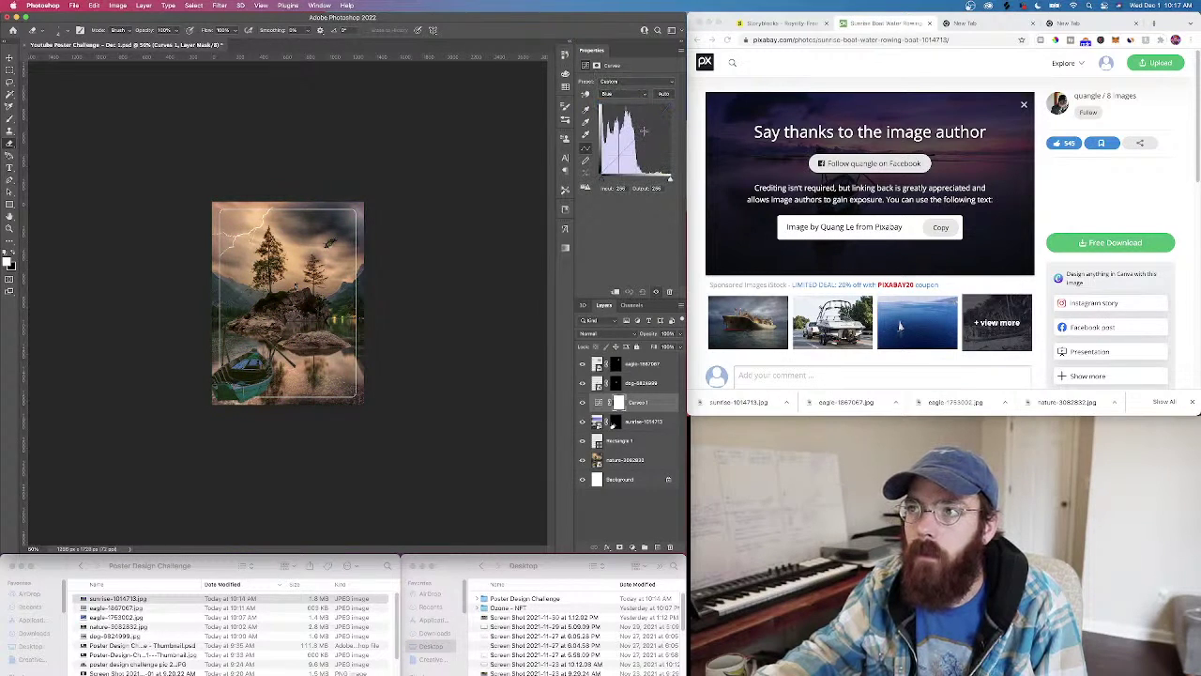
{"action": "left_click_drag", "start_coordinate": [645, 129], "coordinate": [655, 137]}
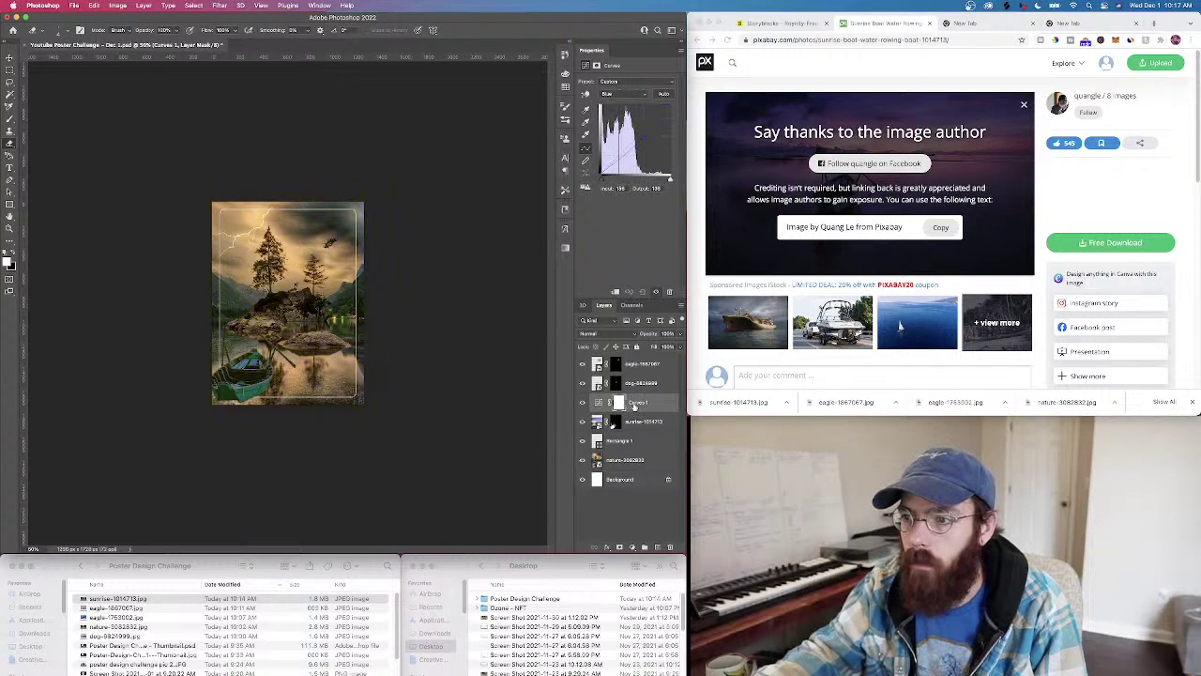
Clip Curves 1 to the sunrise-1014713 boat layer and toggle its visibility to compare the boat's colours with and without it
{"action": "right_click", "coordinate": [633, 405]}
{"action": "left_click", "coordinate": [640, 413]}
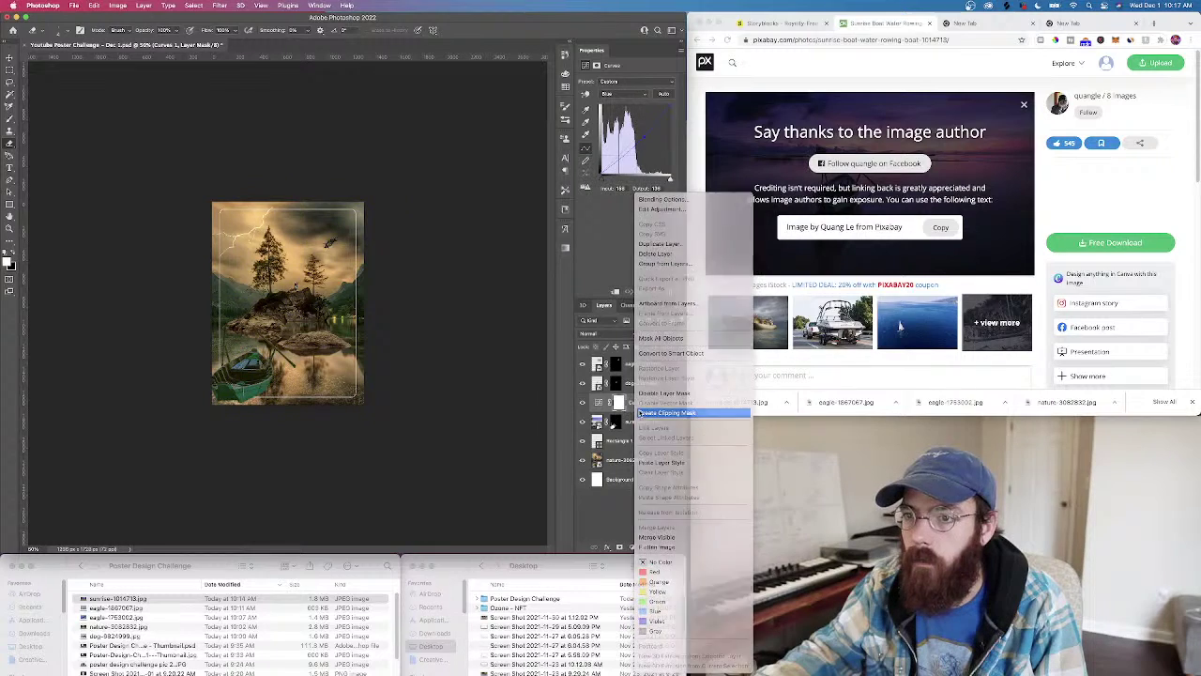
{"action": "left_click", "coordinate": [583, 402]}
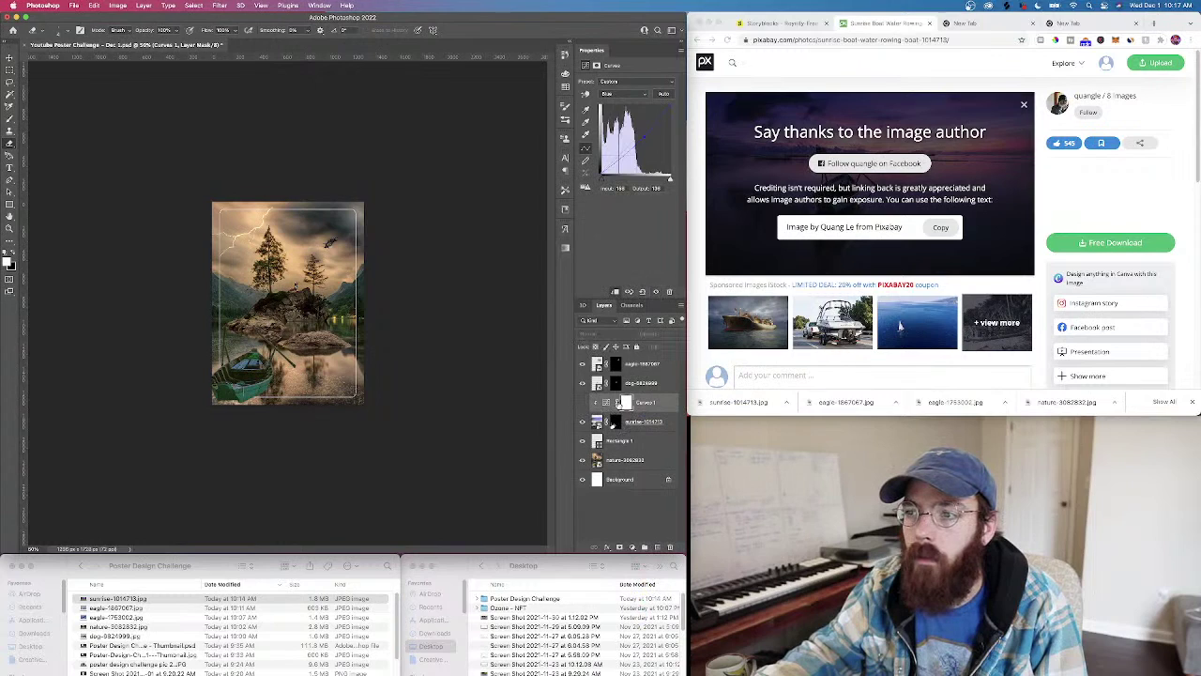
{"action": "left_click", "coordinate": [583, 403]}
{"action": "left_click", "coordinate": [634, 402]}
{"action": "left_click", "coordinate": [583, 402]}
{"action": "left_click", "coordinate": [583, 403]}
{"action": "left_click", "coordinate": [626, 403]}
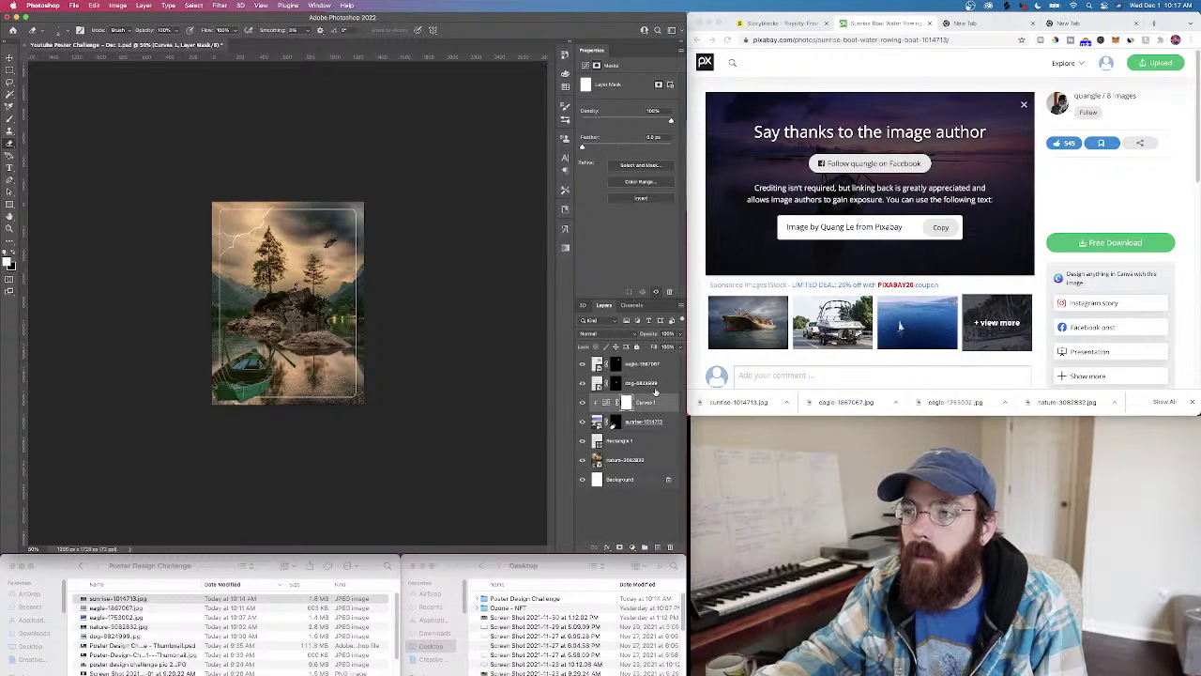
Add a point near the middle of the Curves 1 RGB curve and fine-tune the boat's midtones with it
{"action": "left_click", "coordinate": [605, 402]}
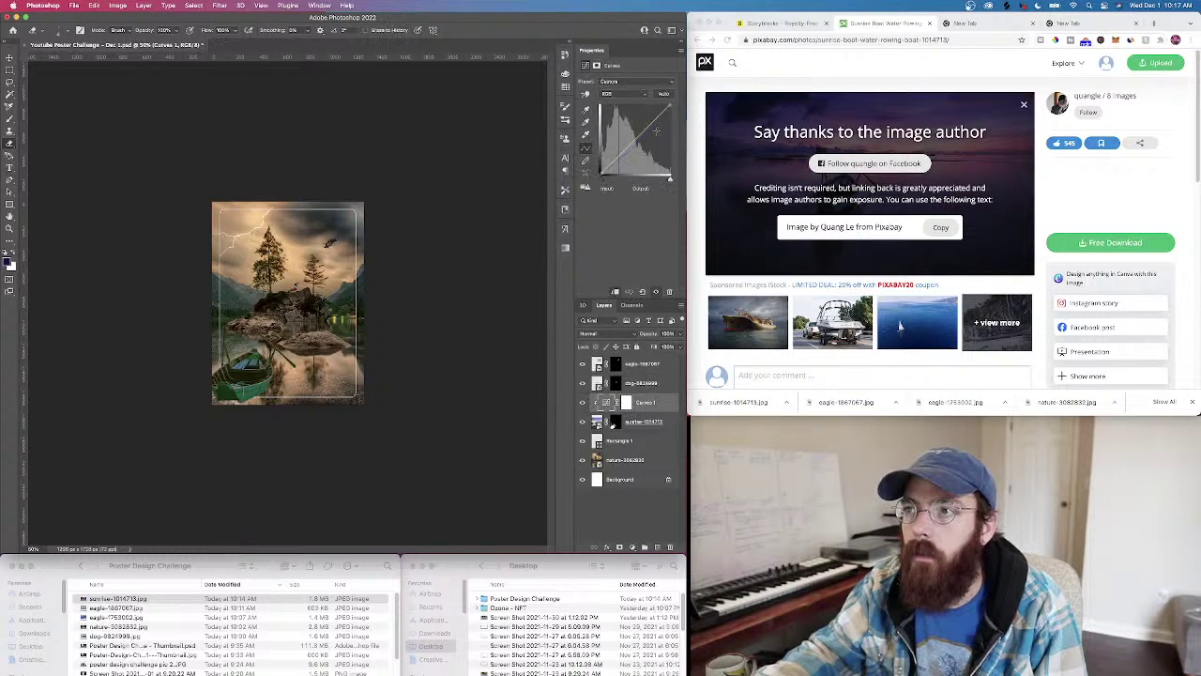
{"action": "left_click", "coordinate": [632, 95]}
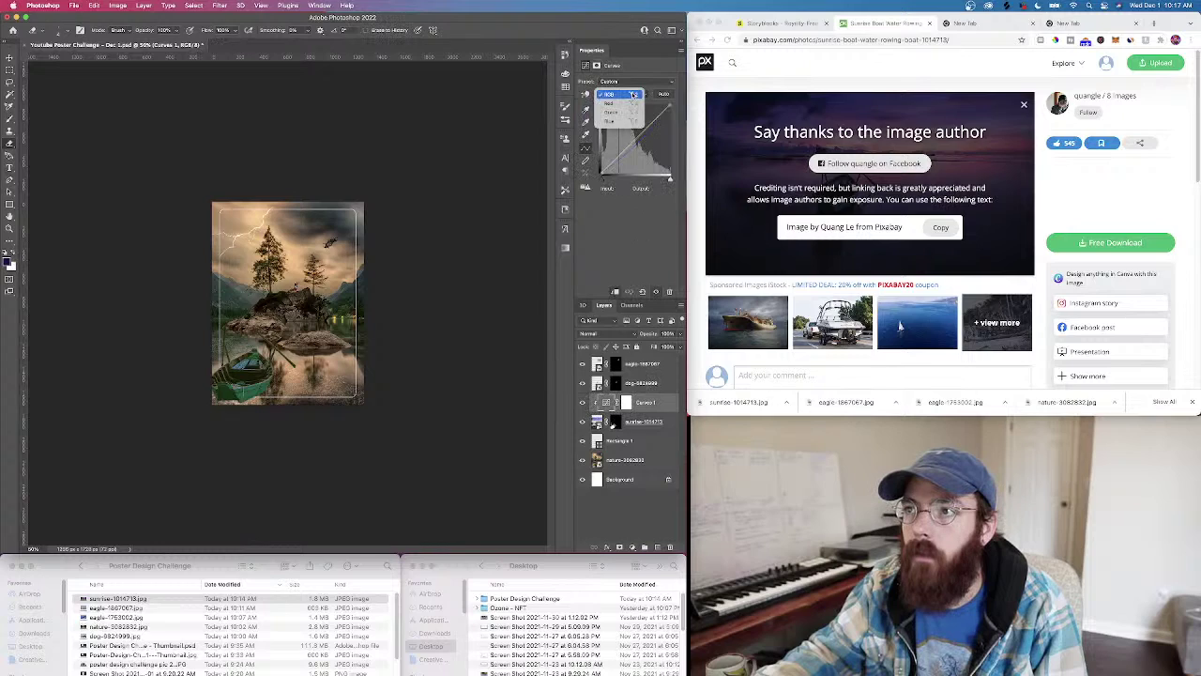
{"action": "left_click", "coordinate": [632, 95]}
{"action": "left_click", "coordinate": [633, 143]}
{"action": "mouse_move", "coordinate": [632, 142]}
{"action": "left_mouse_down"}
{"action": "mouse_move", "coordinate": [628, 126]}
{"action": "mouse_move", "coordinate": [635, 141]}
{"action": "left_mouse_up"}
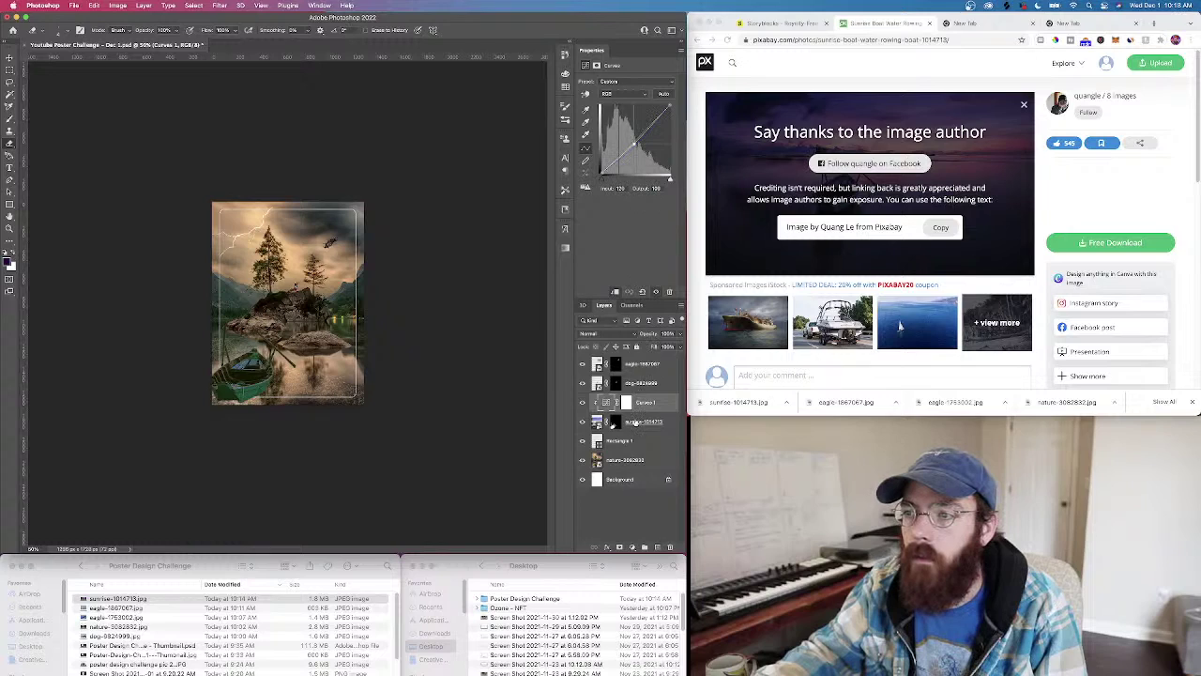
Enlarge the sunrise-1014713 boat layer together with Curves 1 and reposition both at the poster's lower-left foreground
{"action": "right_click", "coordinate": [647, 423]}
{"action": "key", "text": "Escape"}
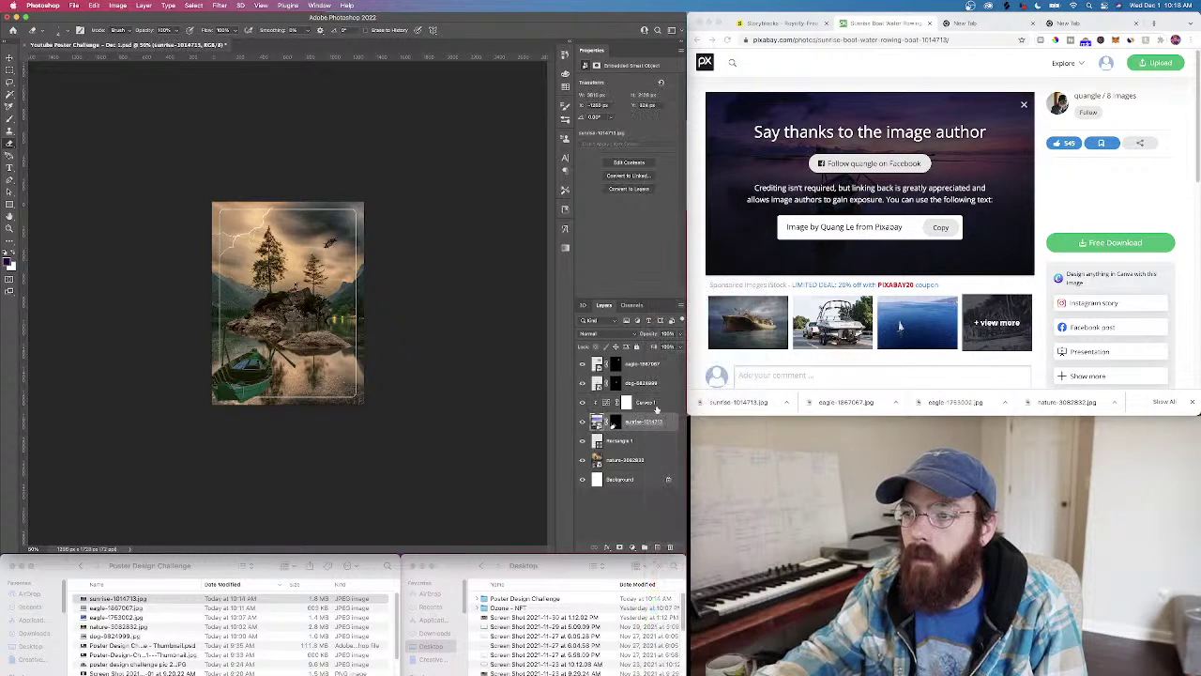
{"action": "left_click", "coordinate": [646, 407], "text": "shift"}
{"action": "key", "text": "super+t"}
{"action": "left_click_drag", "start_coordinate": [325, 325], "coordinate": [324, 314]}
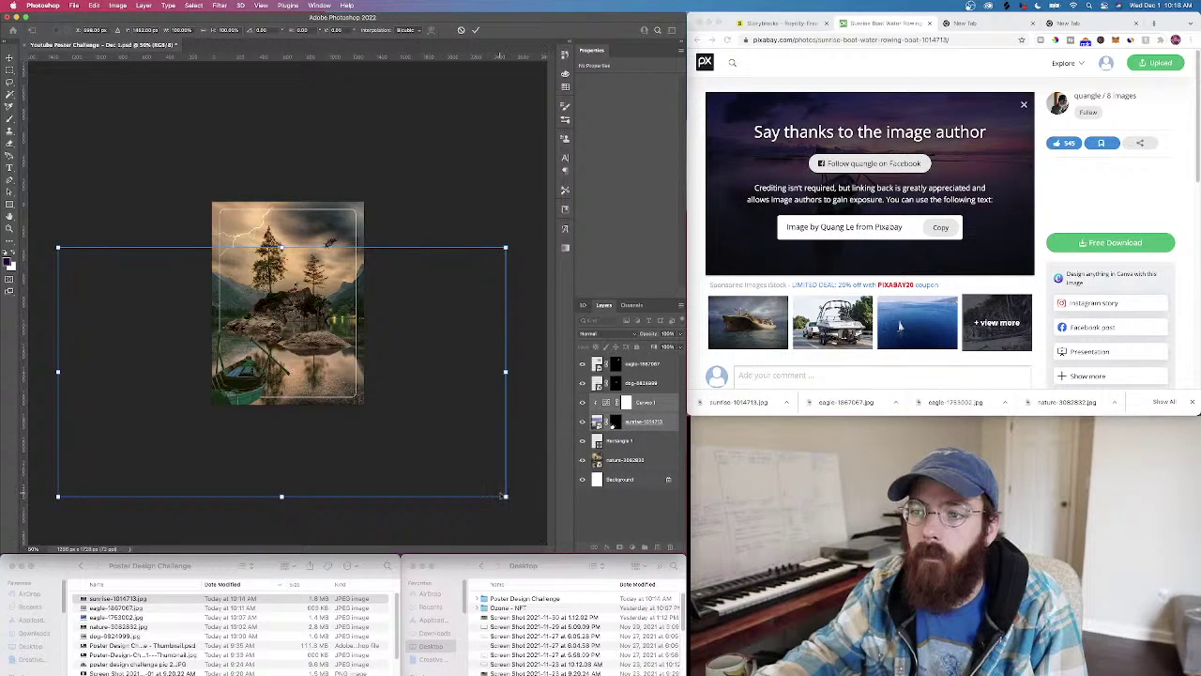
{"action": "left_click_drag", "start_coordinate": [506, 498], "coordinate": [546, 520]}
{"action": "left_click_drag", "start_coordinate": [424, 469], "coordinate": [410, 456]}
{"action": "key", "text": "Return"}
{"action": "key", "text": "b"}
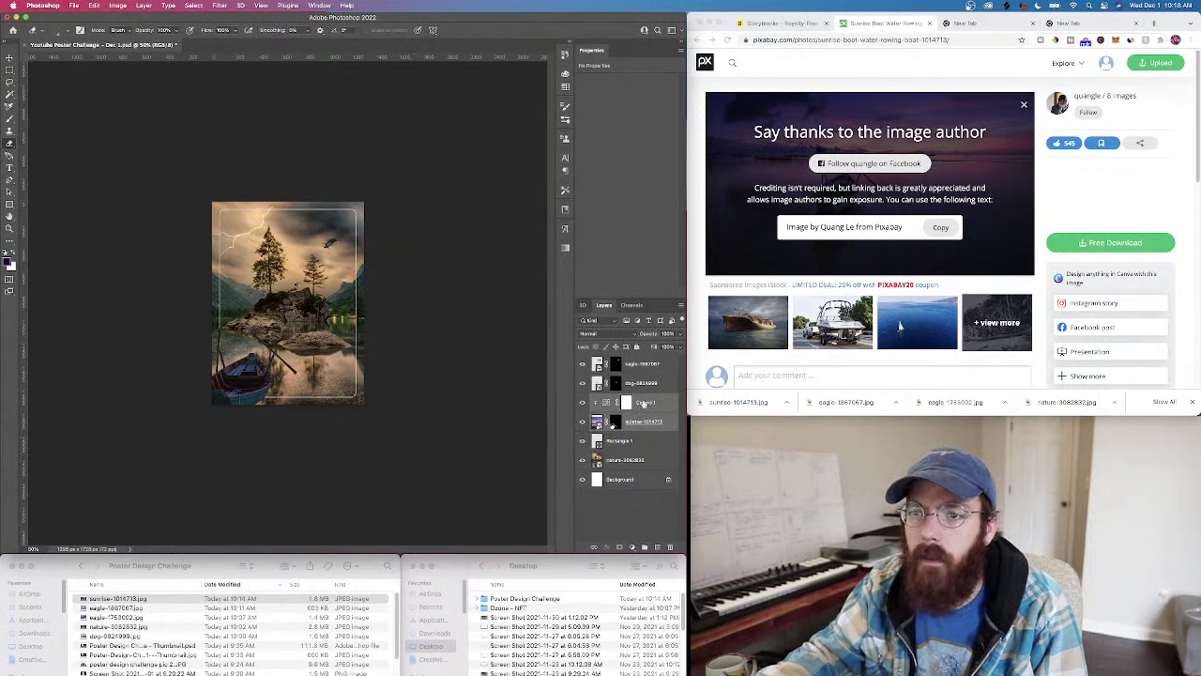
{"action": "key", "text": "super+t"}
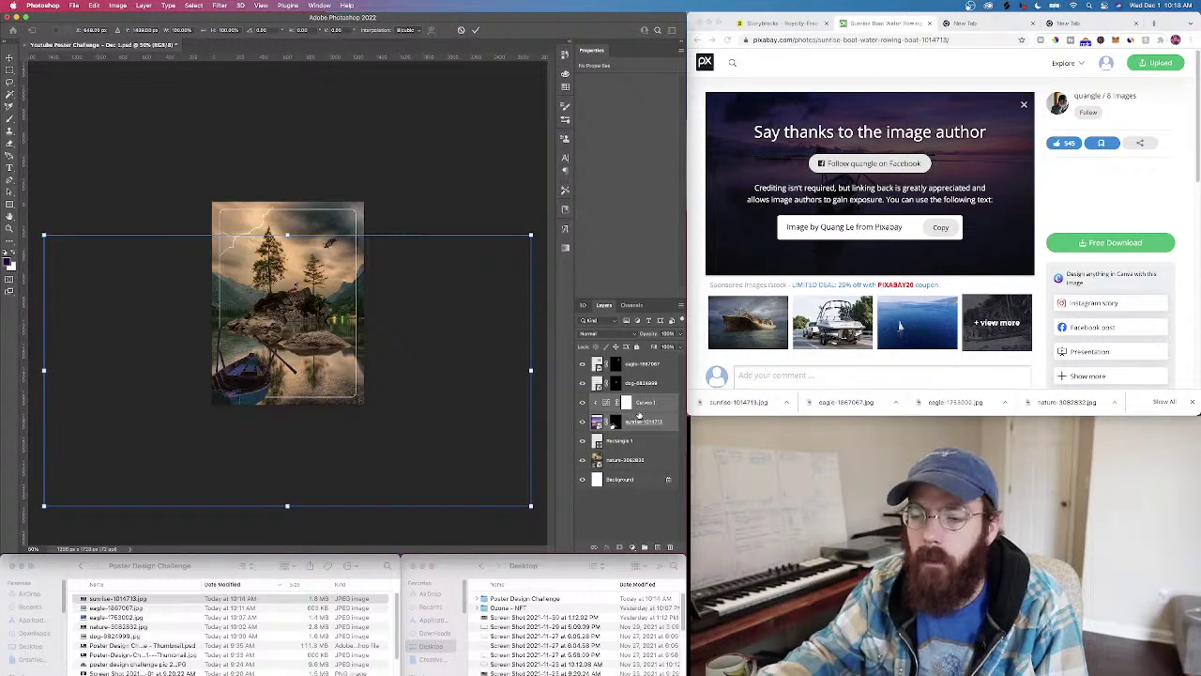
{"action": "key", "text": "Return"}
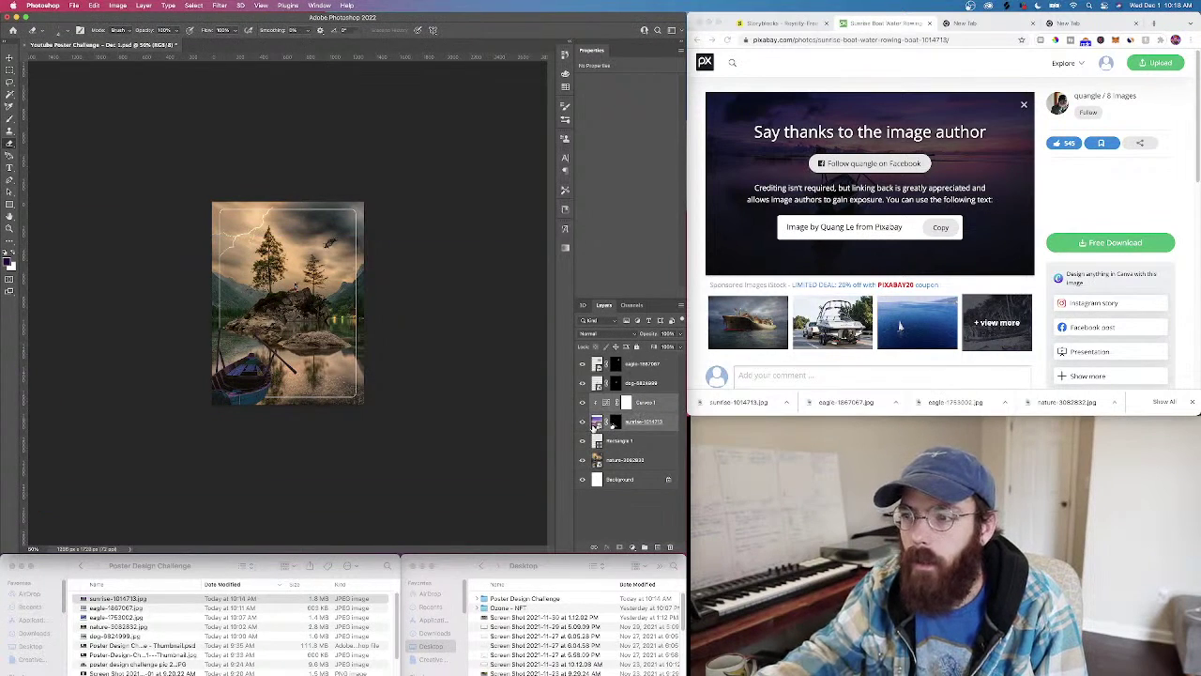
Adjust the Red and Green channel curves of Curves 1 to rebalance the boat's colours, and select the dog layer
{"action": "left_click", "coordinate": [596, 423]}
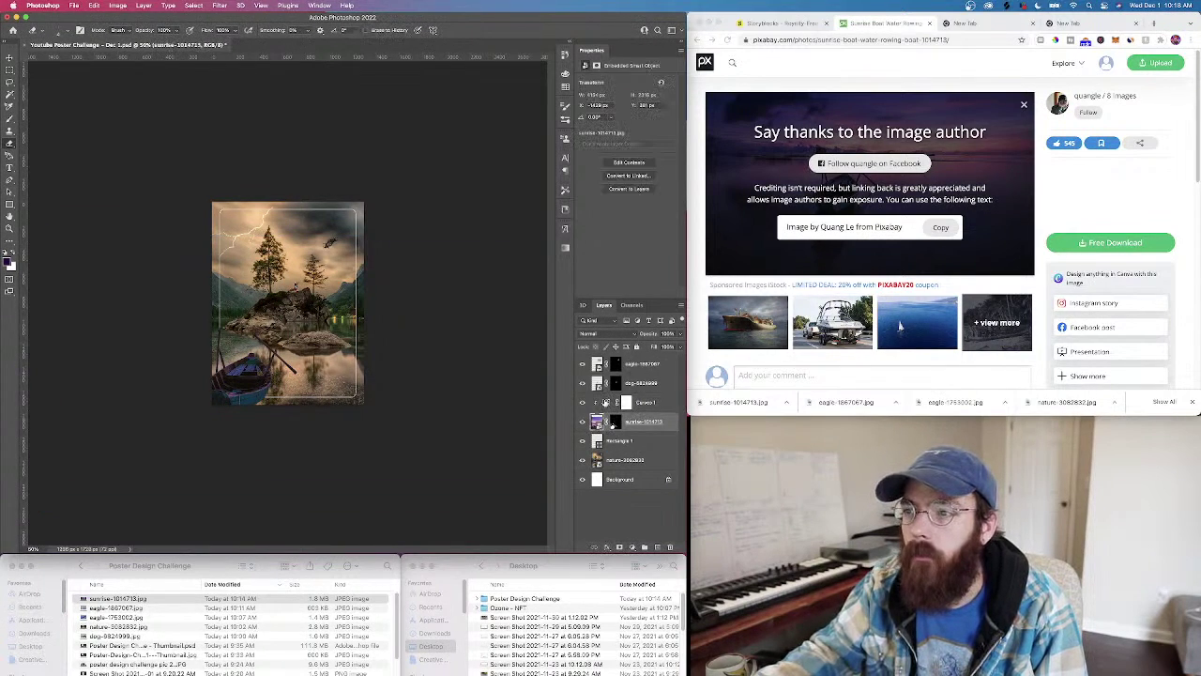
{"action": "left_click", "coordinate": [606, 401]}
{"action": "left_click", "coordinate": [620, 94]}
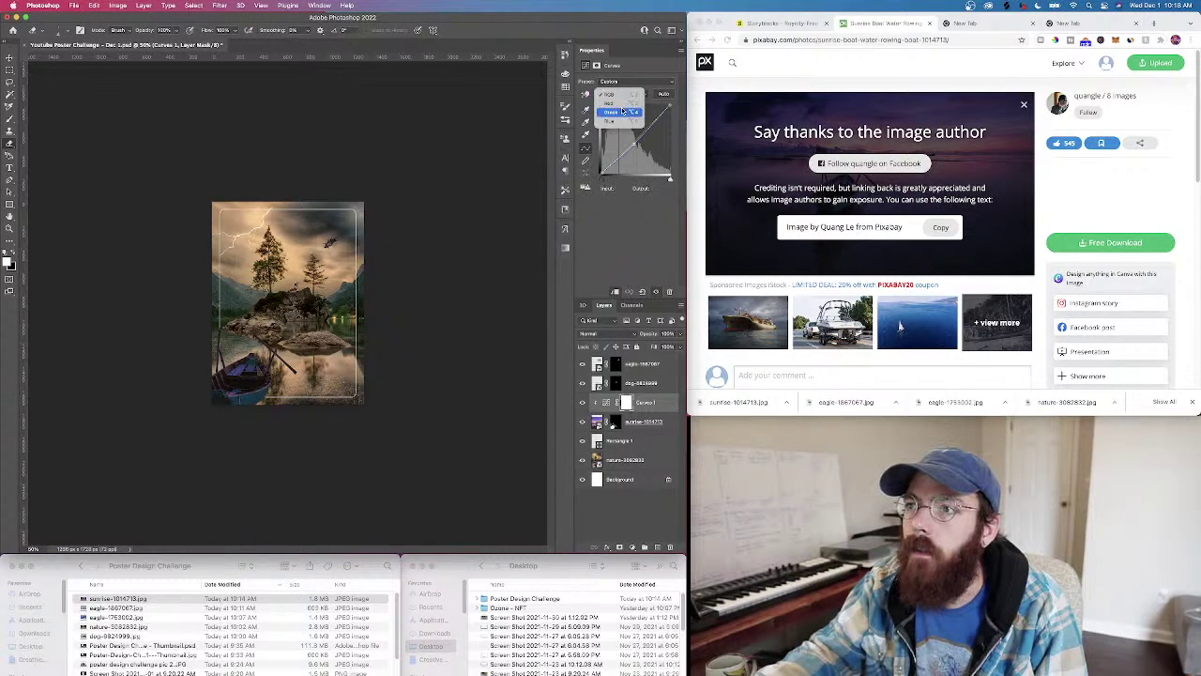
{"action": "left_click", "coordinate": [621, 102]}
{"action": "mouse_move", "coordinate": [635, 138]}
{"action": "left_mouse_down"}
{"action": "mouse_move", "coordinate": [647, 161]}
{"action": "mouse_move", "coordinate": [632, 146]}
{"action": "left_mouse_up"}
{"action": "left_click", "coordinate": [624, 97]}
{"action": "left_click", "coordinate": [621, 106]}
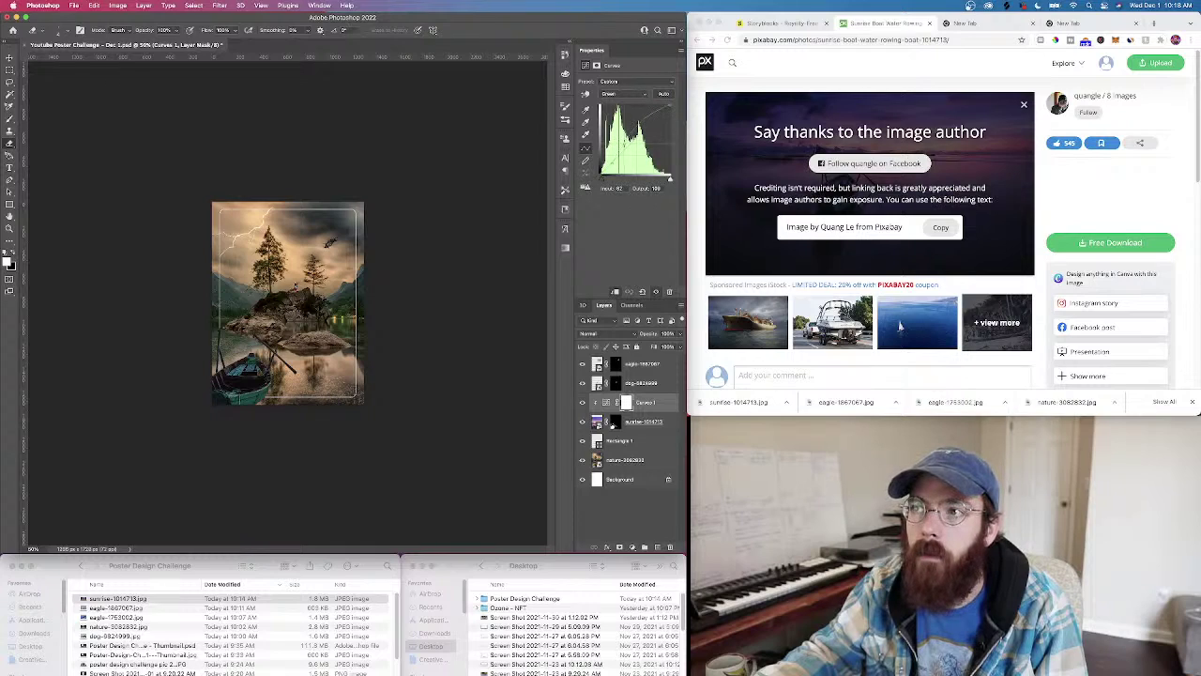
{"action": "mouse_move", "coordinate": [644, 128]}
{"action": "left_mouse_down"}
{"action": "mouse_move", "coordinate": [634, 114]}
{"action": "mouse_move", "coordinate": [613, 136]}
{"action": "mouse_move", "coordinate": [656, 116]}
{"action": "left_mouse_up"}
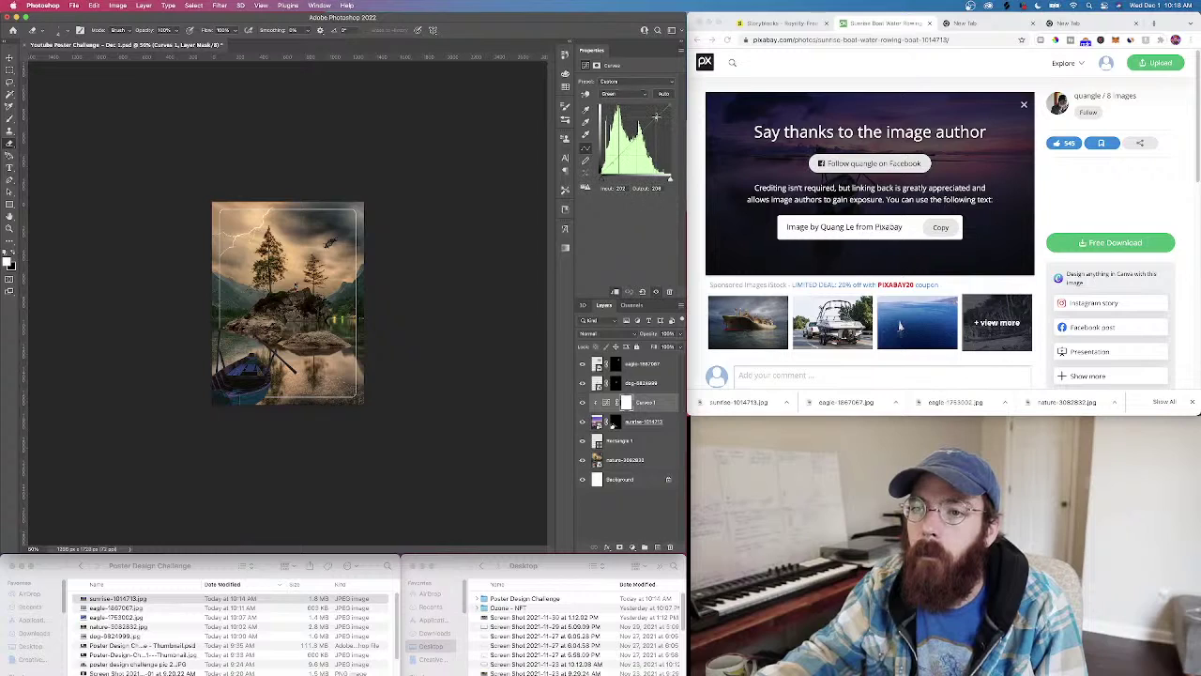
{"action": "left_click", "coordinate": [651, 385]}
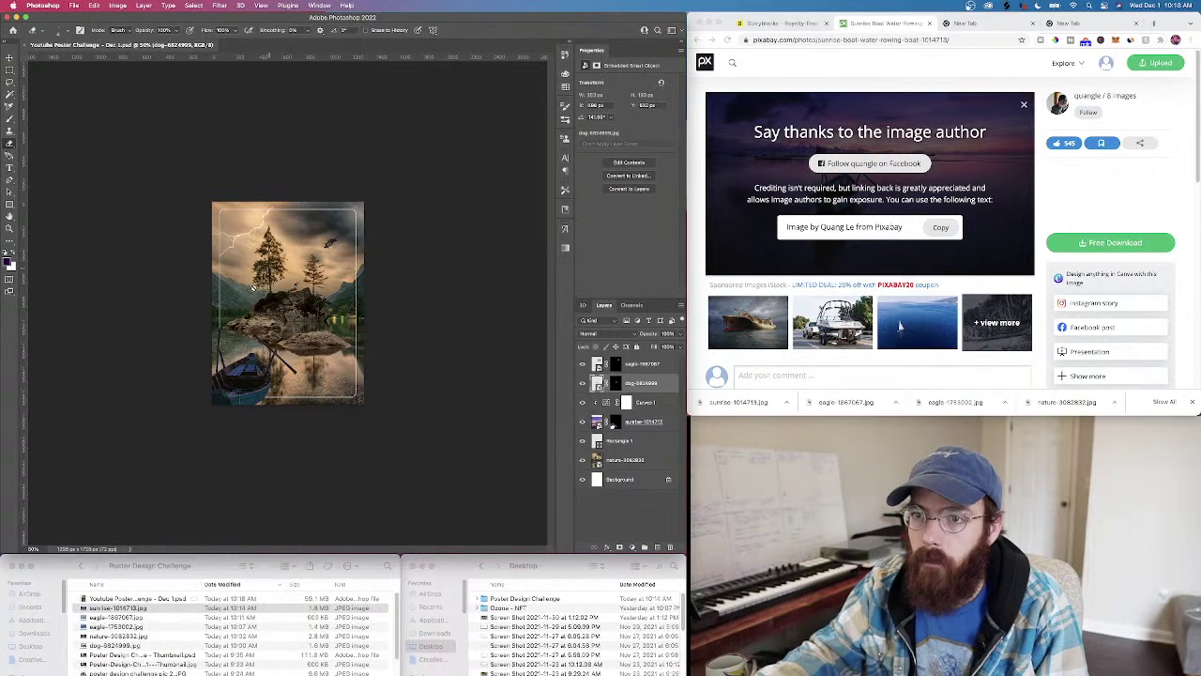
Search Pixabay for moon photos and download the full moon on a black background at 2203×1914
{"action": "left_click", "coordinate": [731, 68]}
{"action": "double_click", "coordinate": [742, 66]}
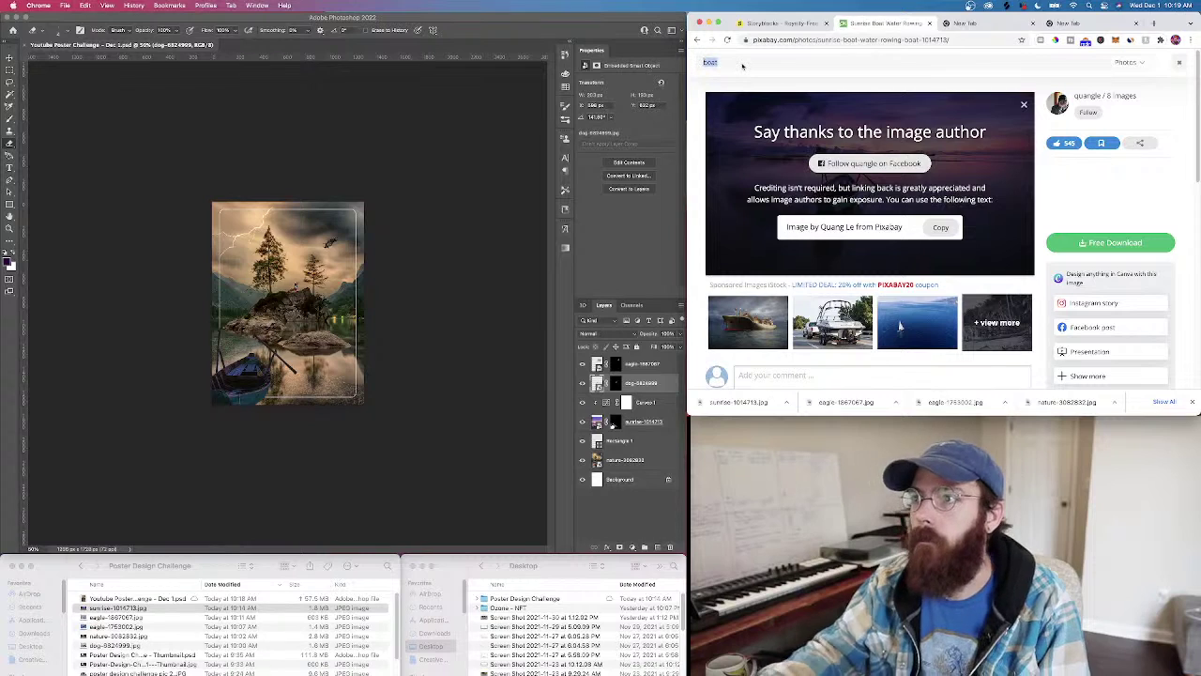
{"action": "type", "text": "moon"}
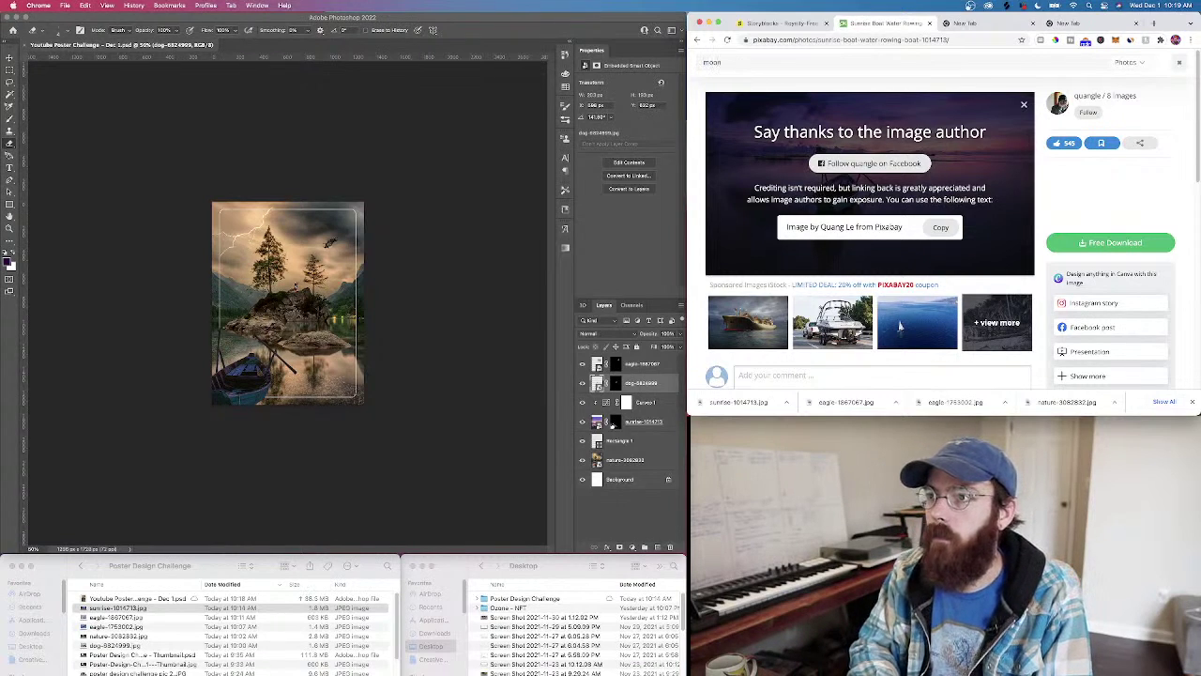
{"action": "key", "text": "Return"}
{"action": "scroll", "coordinate": [794, 224], "scroll_direction": "down", "scroll_amount": 3}
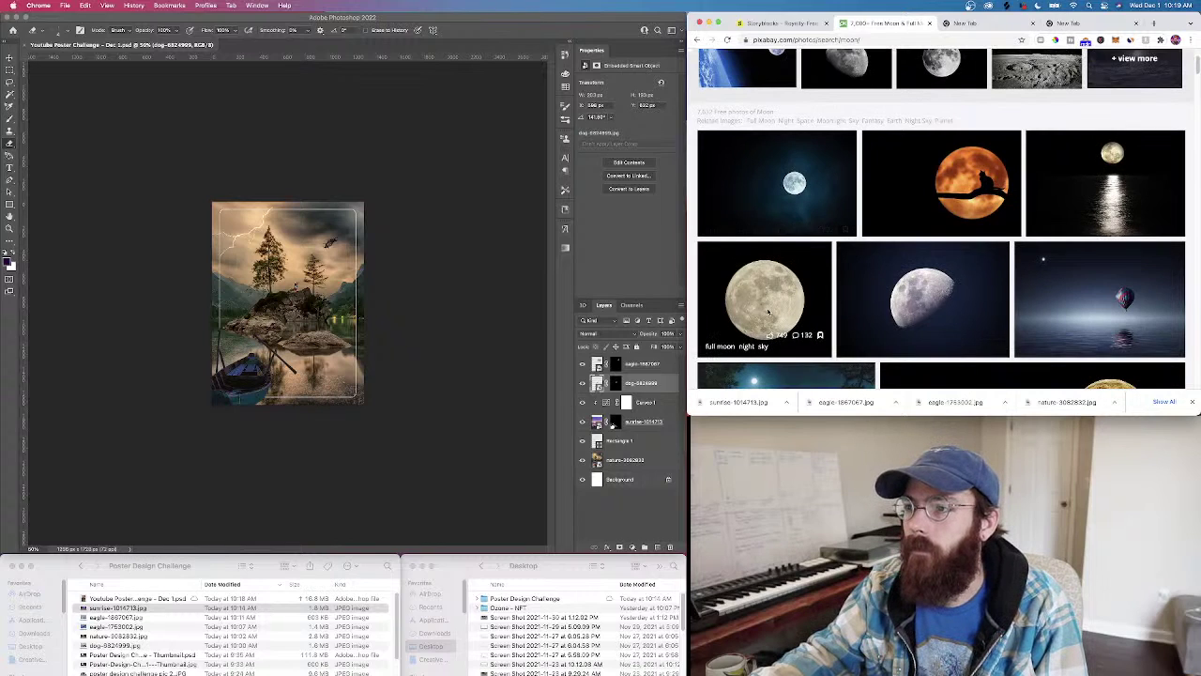
{"action": "left_click", "coordinate": [794, 188]}
{"action": "left_click", "coordinate": [1110, 251]}
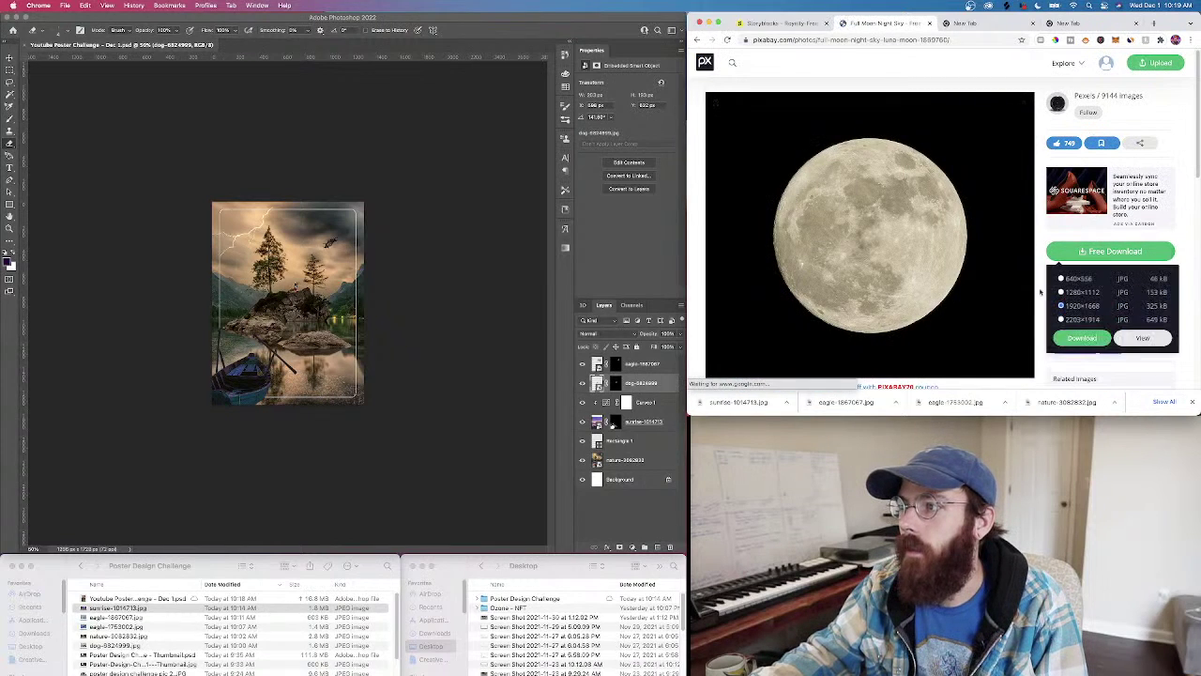
{"action": "left_click", "coordinate": [1087, 337]}
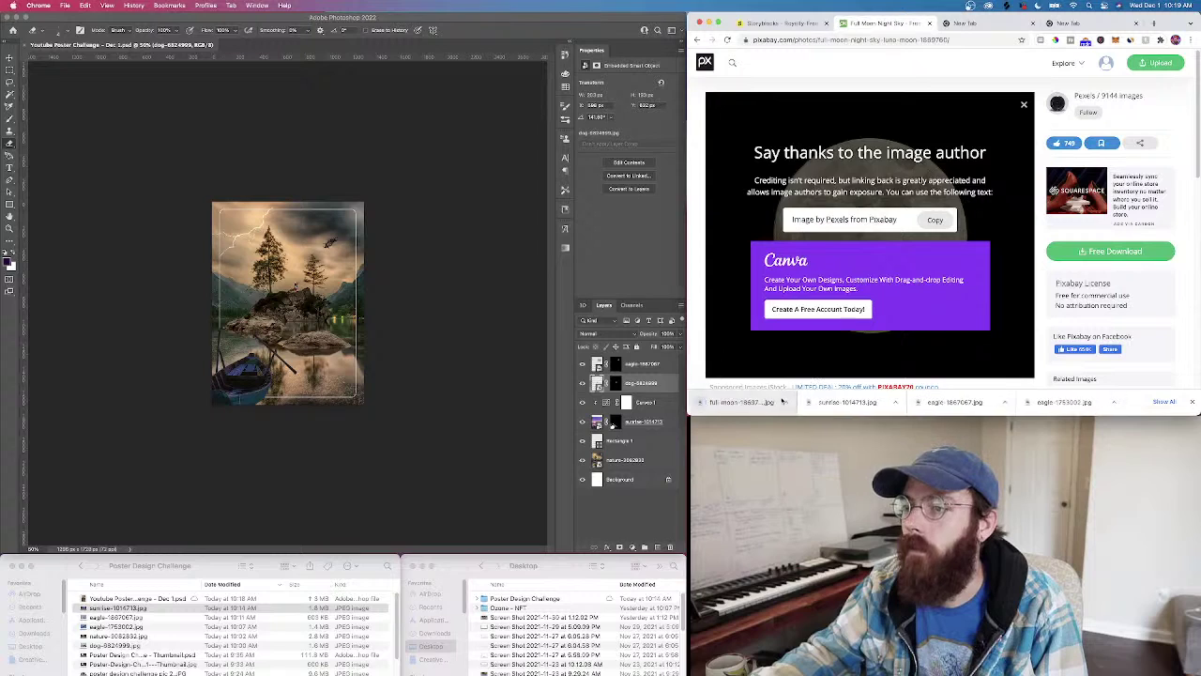
Show the downloaded full-moon image in Finder and move it into the Poster Design Challenge folder
{"action": "left_click", "coordinate": [787, 402]}
{"action": "left_click", "coordinate": [802, 429]}
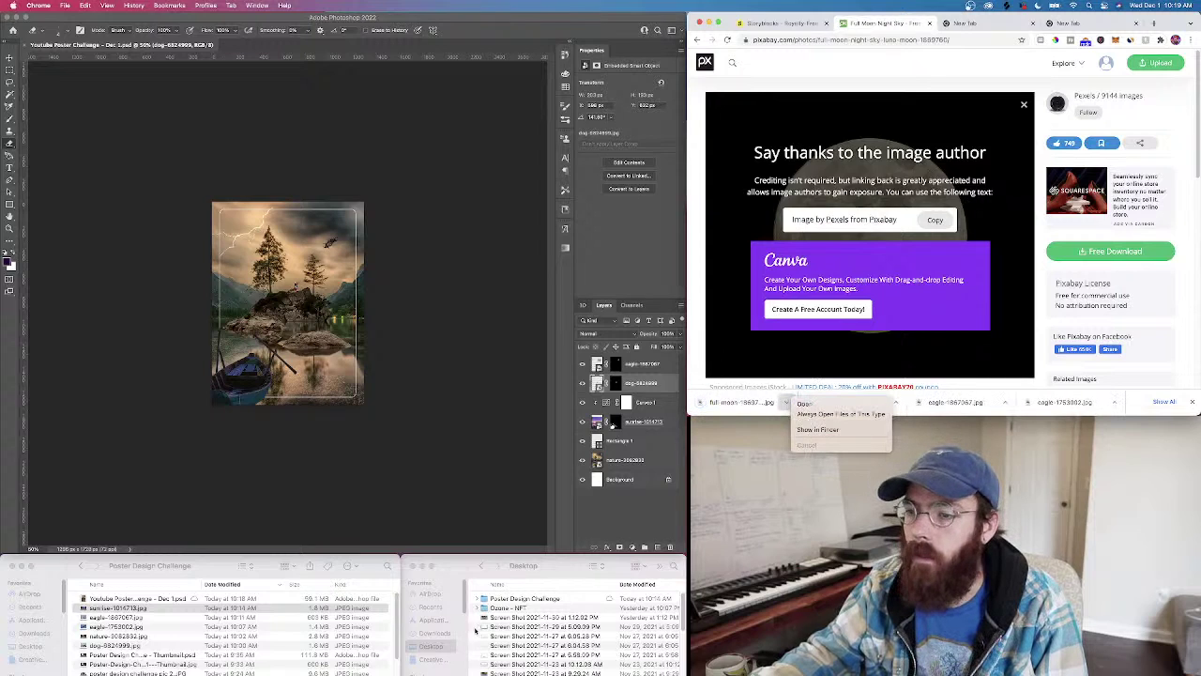
{"action": "left_click", "coordinate": [431, 620]}
{"action": "left_click", "coordinate": [434, 634]}
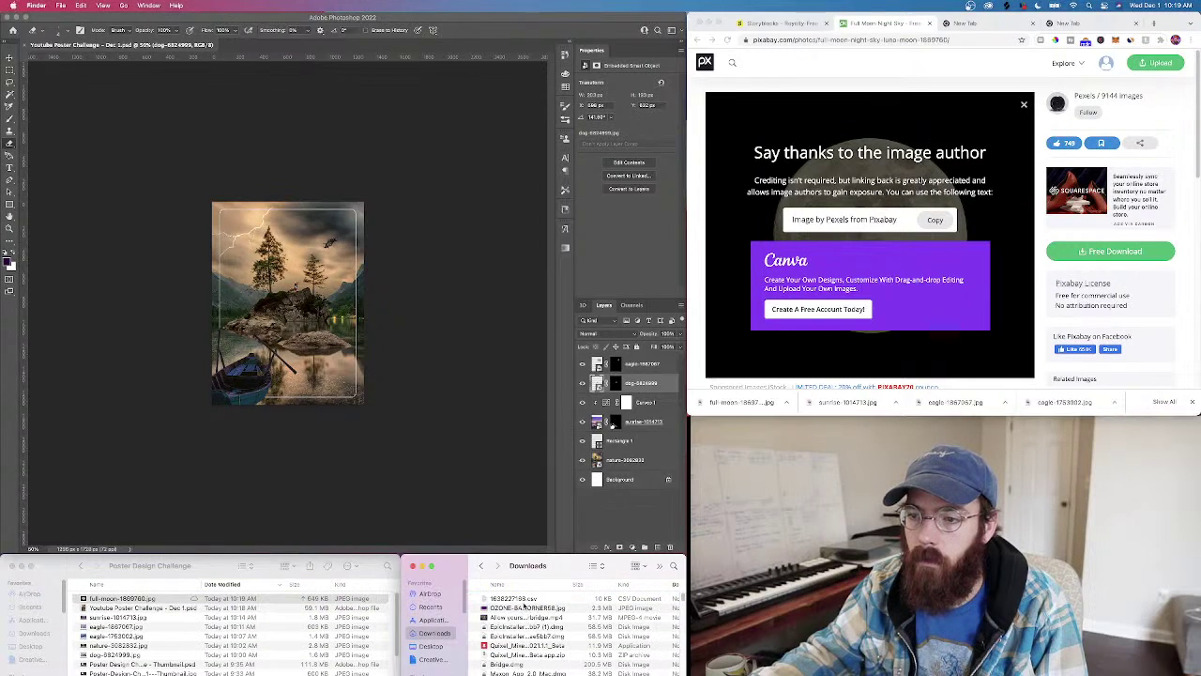
{"action": "left_click", "coordinate": [431, 647]}
Place the full-moon image in the poster above the dog layer and set its blend mode to Screen
{"action": "left_click_drag", "start_coordinate": [217, 600], "coordinate": [272, 356]}
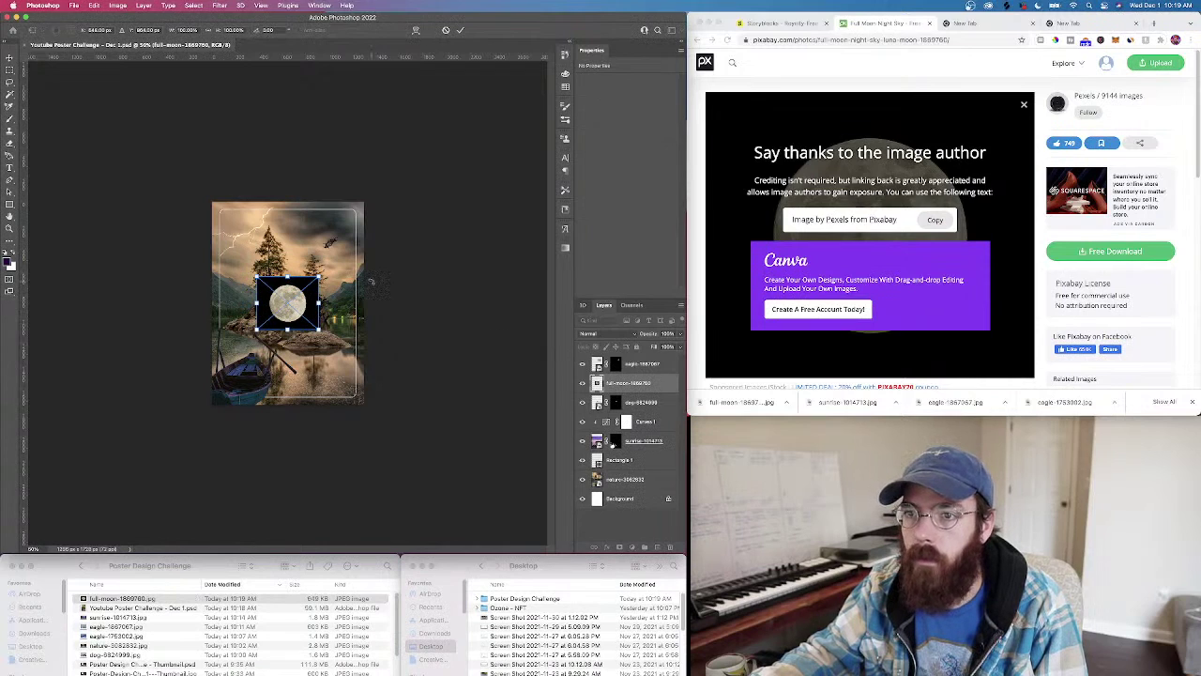
{"action": "right_click", "coordinate": [642, 384]}
{"action": "left_click", "coordinate": [672, 174]}
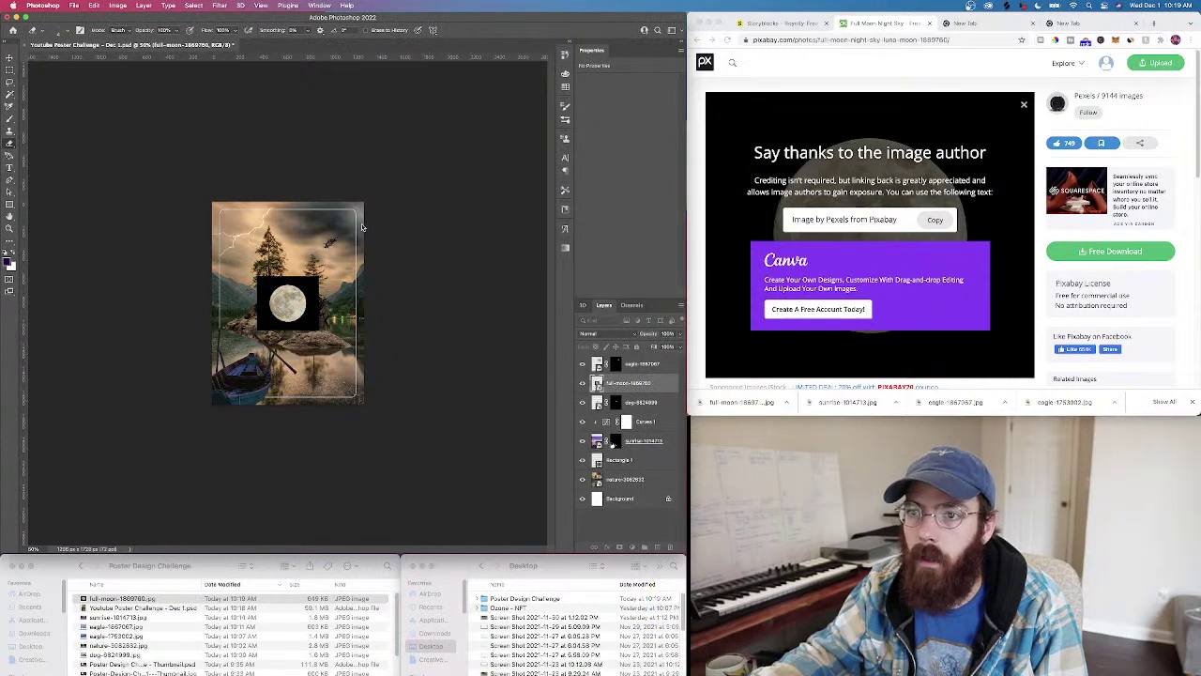
{"action": "left_click_drag", "start_coordinate": [487, 273], "coordinate": [373, 113]}
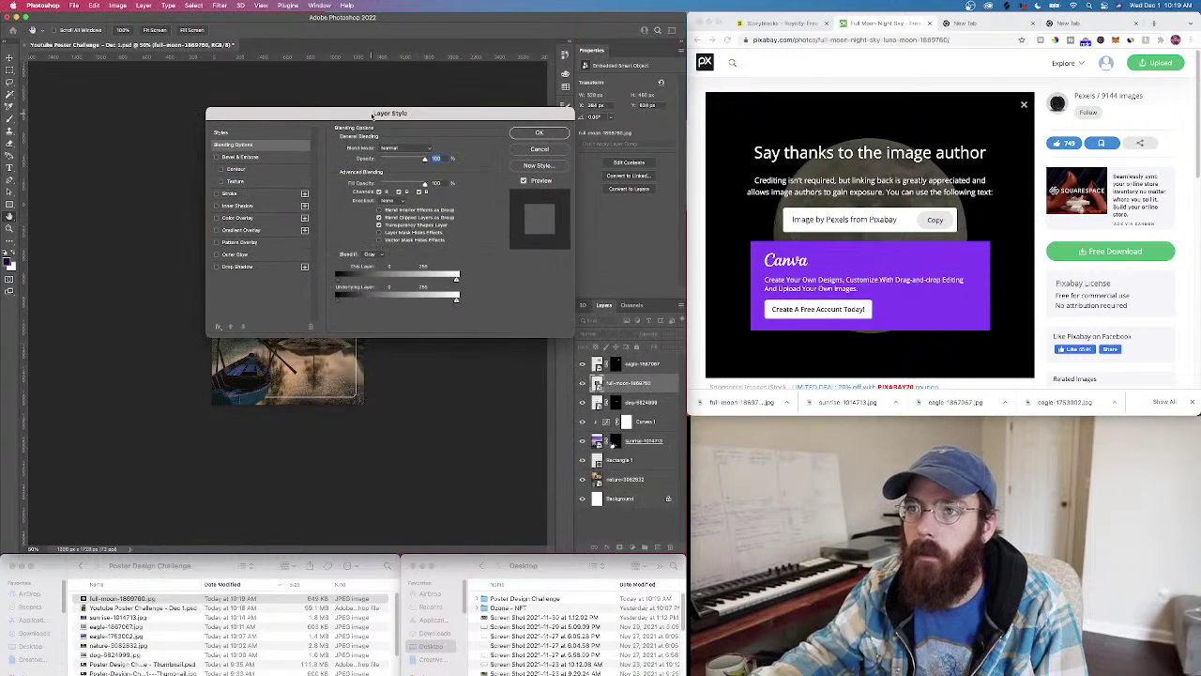
{"action": "left_click", "coordinate": [394, 148]}
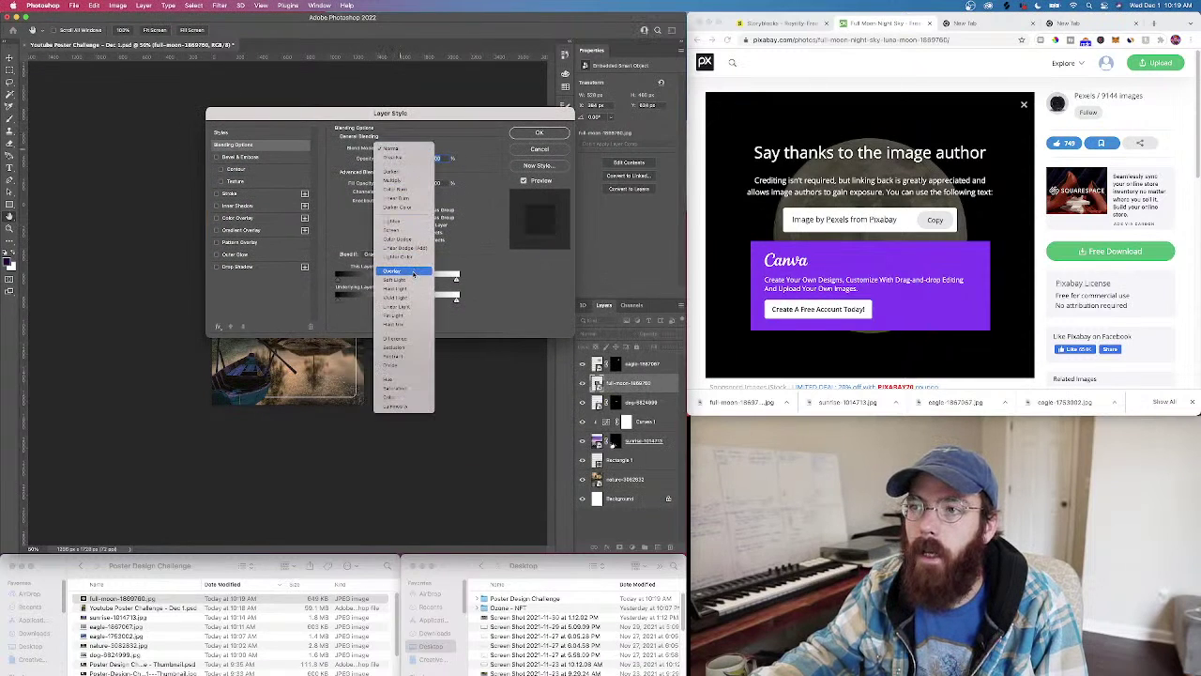
{"action": "left_click", "coordinate": [394, 229]}
{"action": "left_click", "coordinate": [528, 132]}
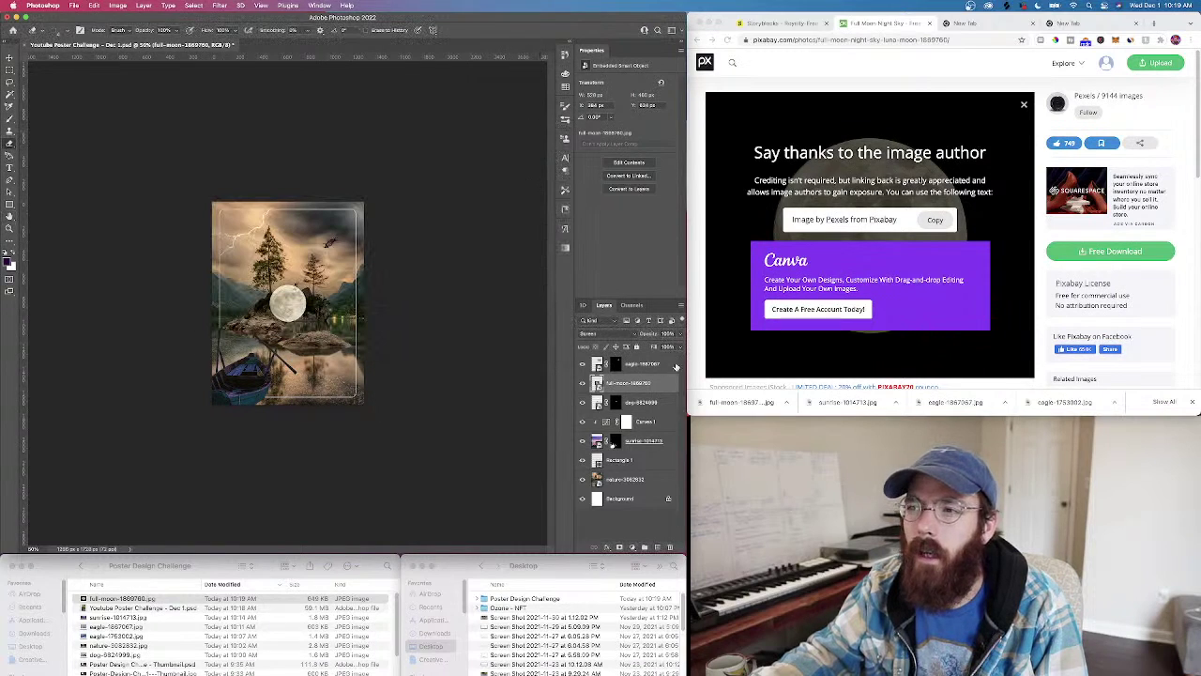
Scale the moon layer up to about the poster's full width and move it up over the trees
{"action": "key", "text": "super+t"}
{"action": "left_click_drag", "start_coordinate": [319, 274], "coordinate": [363, 237]}
{"action": "mouse_move", "coordinate": [292, 324]}
{"action": "left_mouse_down"}
{"action": "mouse_move", "coordinate": [288, 291]}
{"action": "mouse_move", "coordinate": [291, 300]}
{"action": "left_mouse_up"}
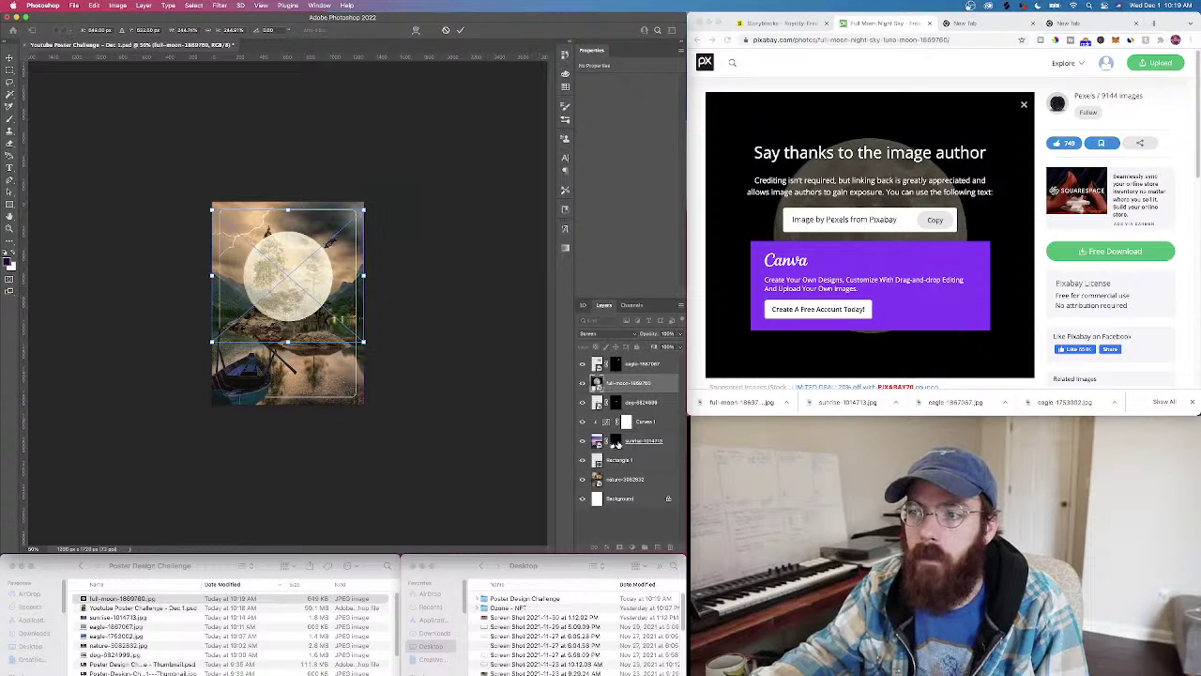
{"action": "key", "text": "Return"}
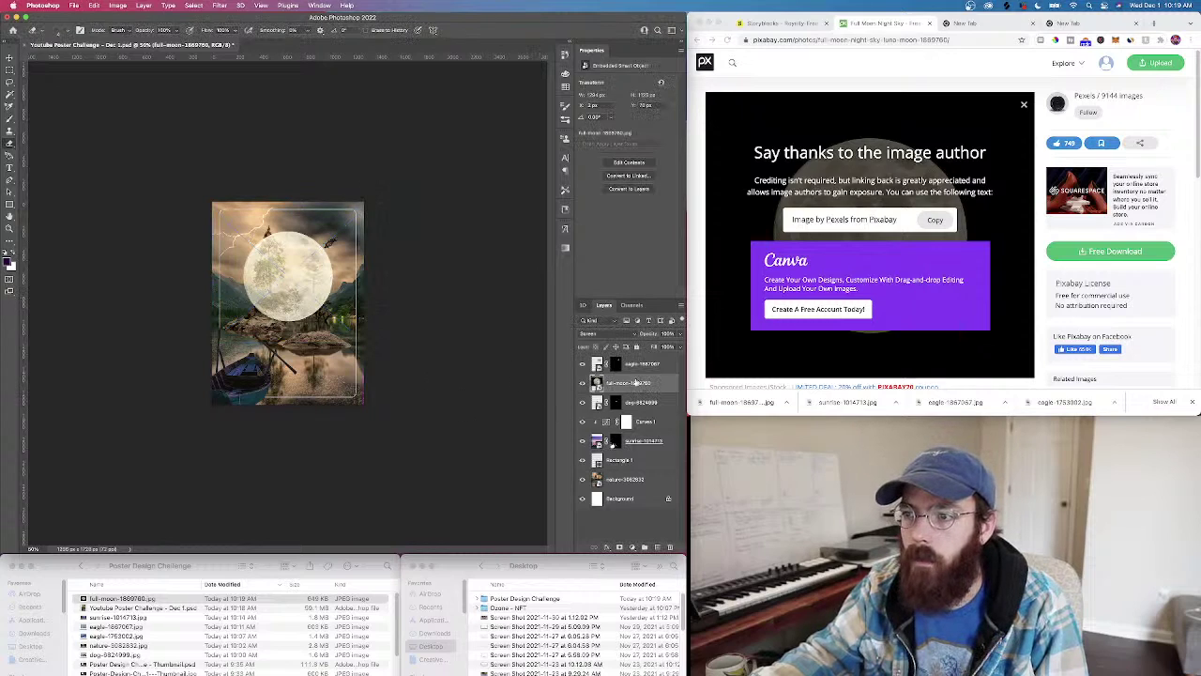
Add a layer mask to the full-moon layer
{"action": "left_click", "coordinate": [624, 480]}
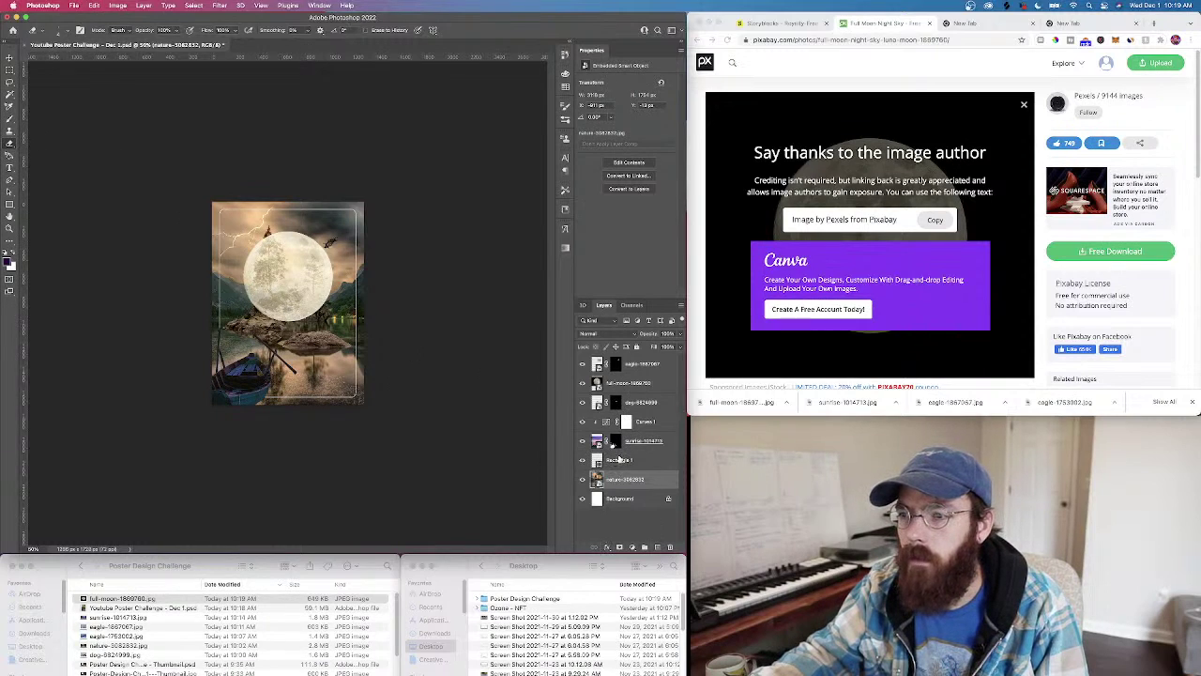
{"action": "left_click", "coordinate": [629, 384]}
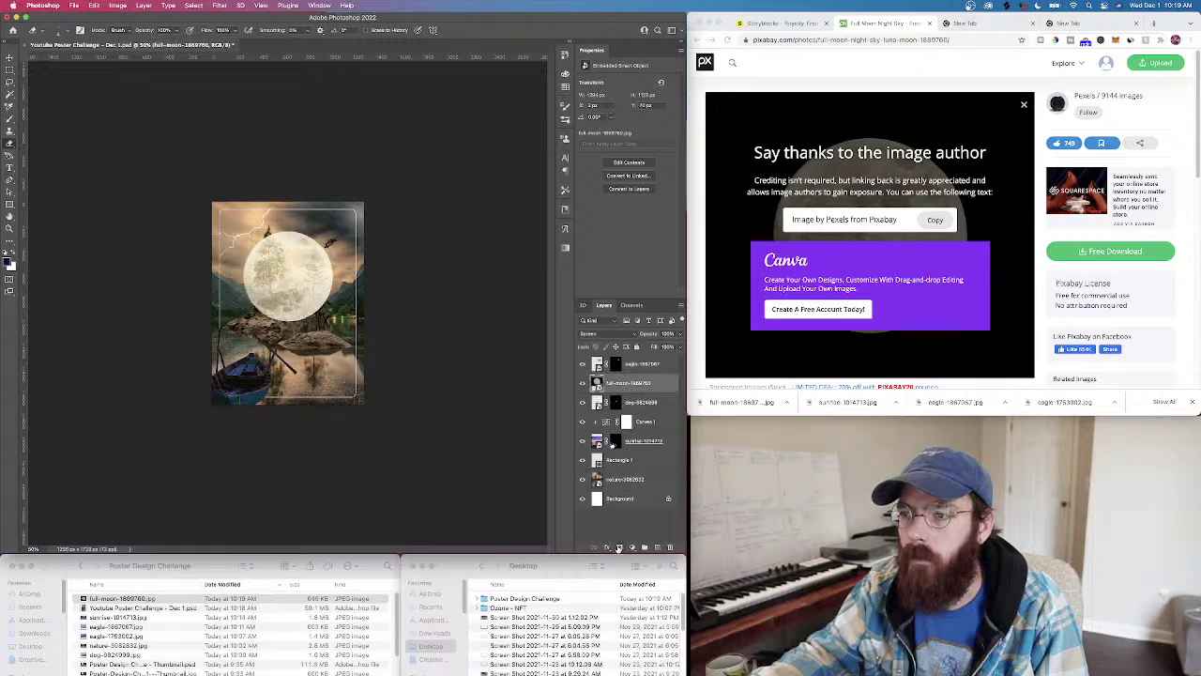
{"action": "left_click", "coordinate": [618, 547]}
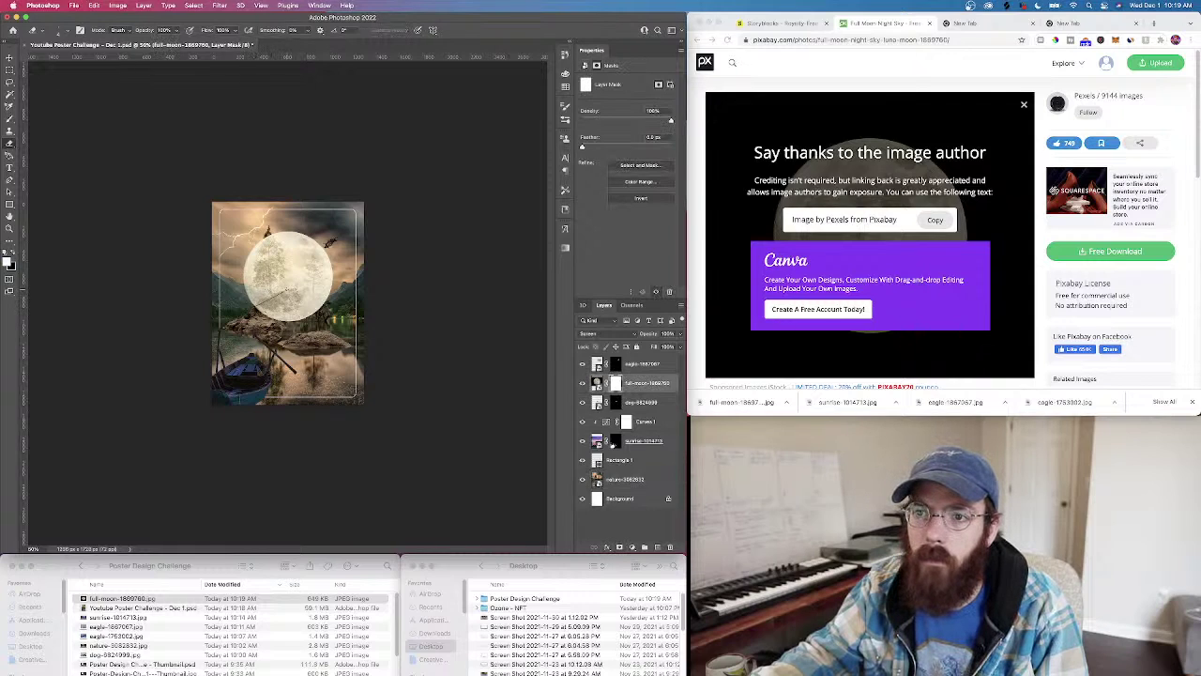
Adjust the Eraser's brush and, on the moon's layer mask, erase the lower part of the moon covering the rocky island
{"action": "left_click", "coordinate": [9, 95]}
{"action": "left_click", "coordinate": [9, 145]}
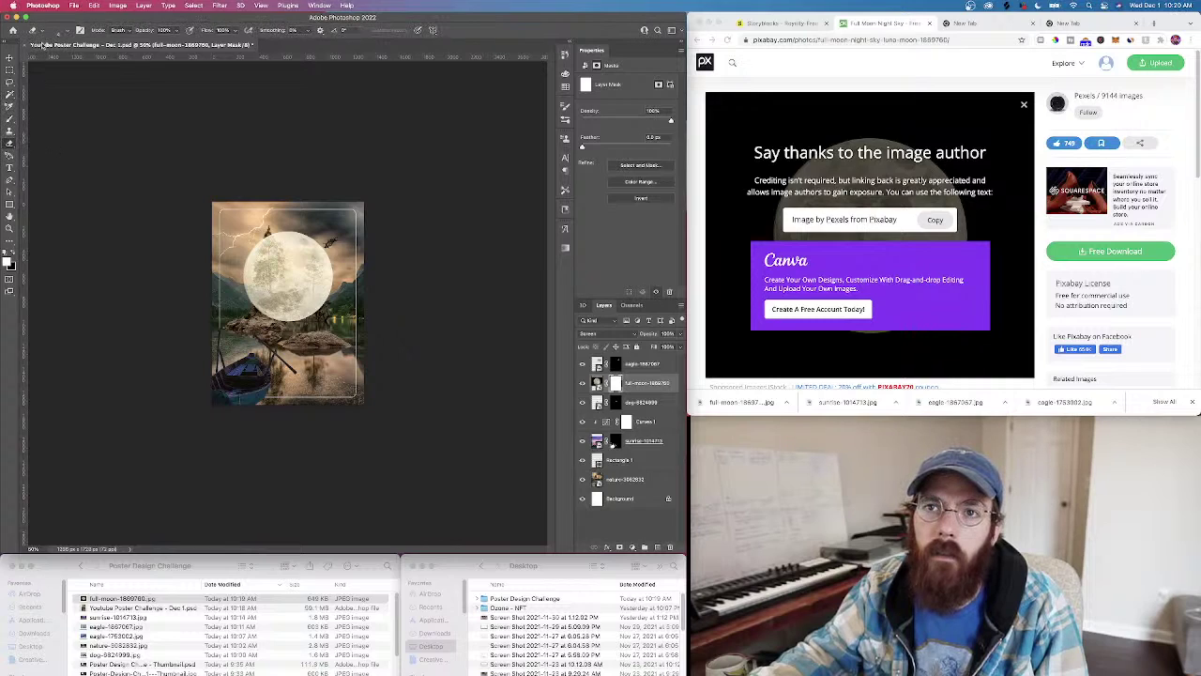
{"action": "left_click", "coordinate": [42, 31]}
{"action": "left_click_drag", "start_coordinate": [95, 81], "coordinate": [109, 82]}
{"action": "left_click", "coordinate": [90, 60]}
{"action": "left_click", "coordinate": [50, 81]}
{"action": "left_click", "coordinate": [254, 316]}
{"action": "mouse_move", "coordinate": [267, 307]}
{"action": "left_mouse_down"}
{"action": "mouse_move", "coordinate": [313, 303]}
{"action": "mouse_move", "coordinate": [299, 310]}
{"action": "mouse_move", "coordinate": [291, 294]}
{"action": "mouse_move", "coordinate": [264, 306]}
{"action": "mouse_move", "coordinate": [326, 308]}
{"action": "mouse_move", "coordinate": [252, 310]}
{"action": "left_mouse_up"}
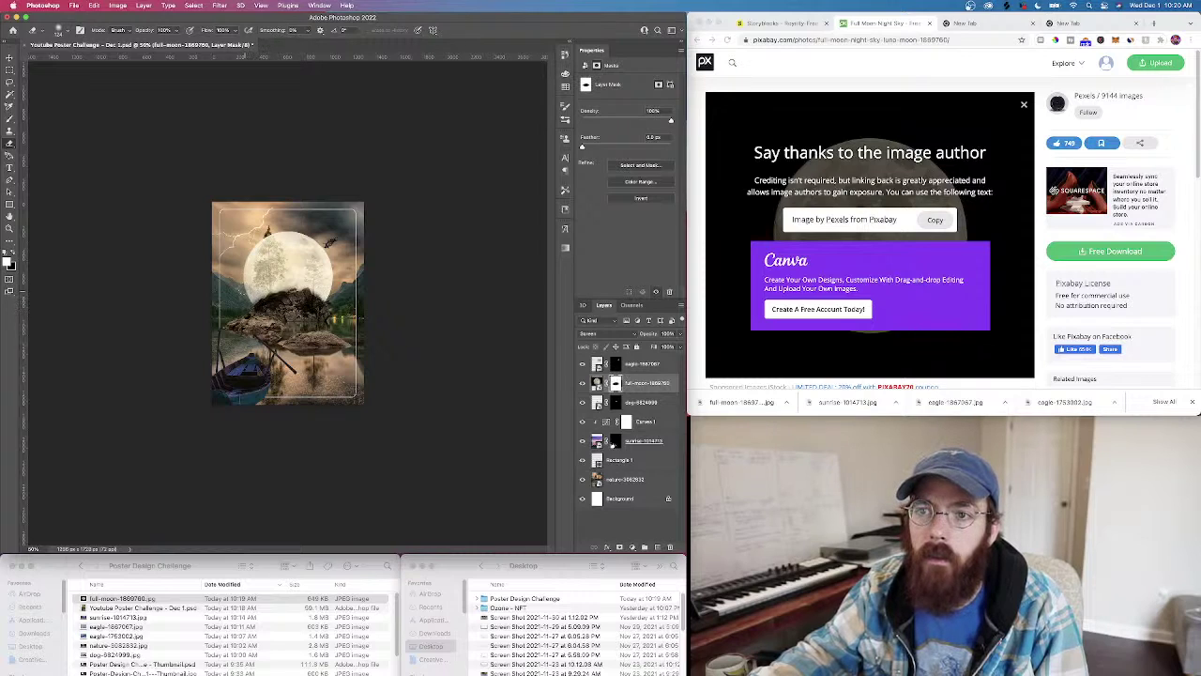
{"action": "mouse_move", "coordinate": [250, 293]}
{"action": "left_mouse_down"}
{"action": "mouse_move", "coordinate": [321, 310]}
{"action": "mouse_move", "coordinate": [344, 297]}
{"action": "mouse_move", "coordinate": [235, 288]}
{"action": "mouse_move", "coordinate": [266, 300]}
{"action": "left_mouse_up"}
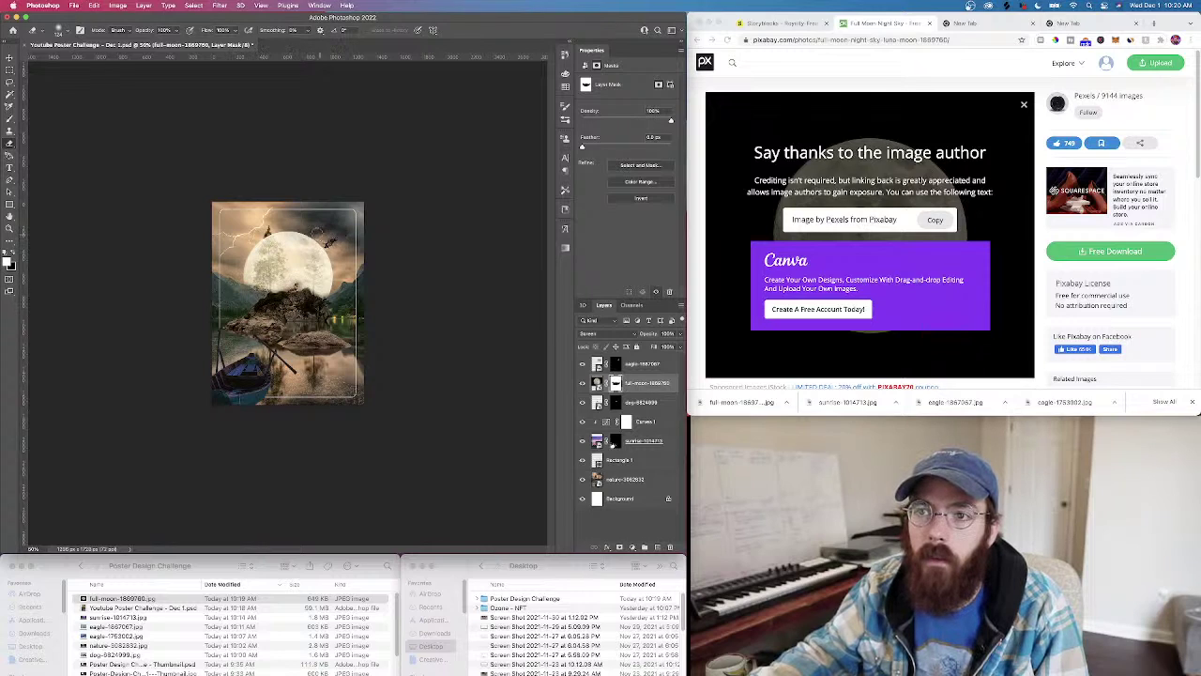
Select the tall tree and connected dark areas on the nature-3082832 layer with the Magic Wand, adding the tree's upper parts
{"action": "left_click", "coordinate": [621, 479]}
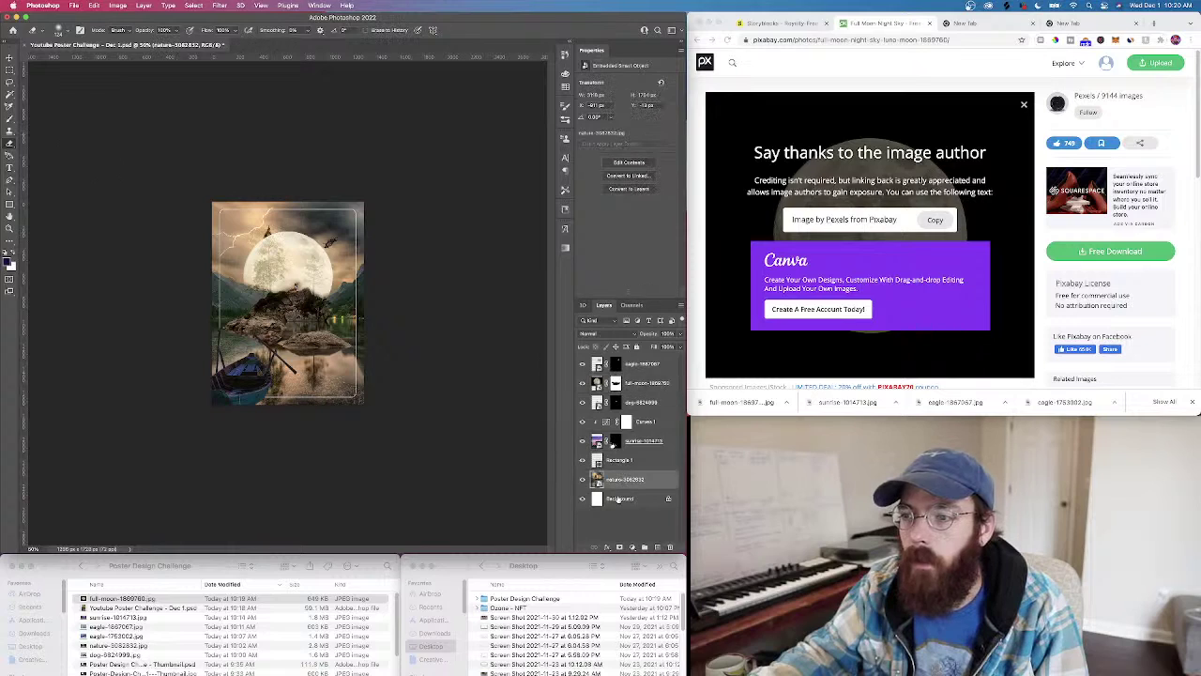
{"action": "left_click", "coordinate": [7, 94]}
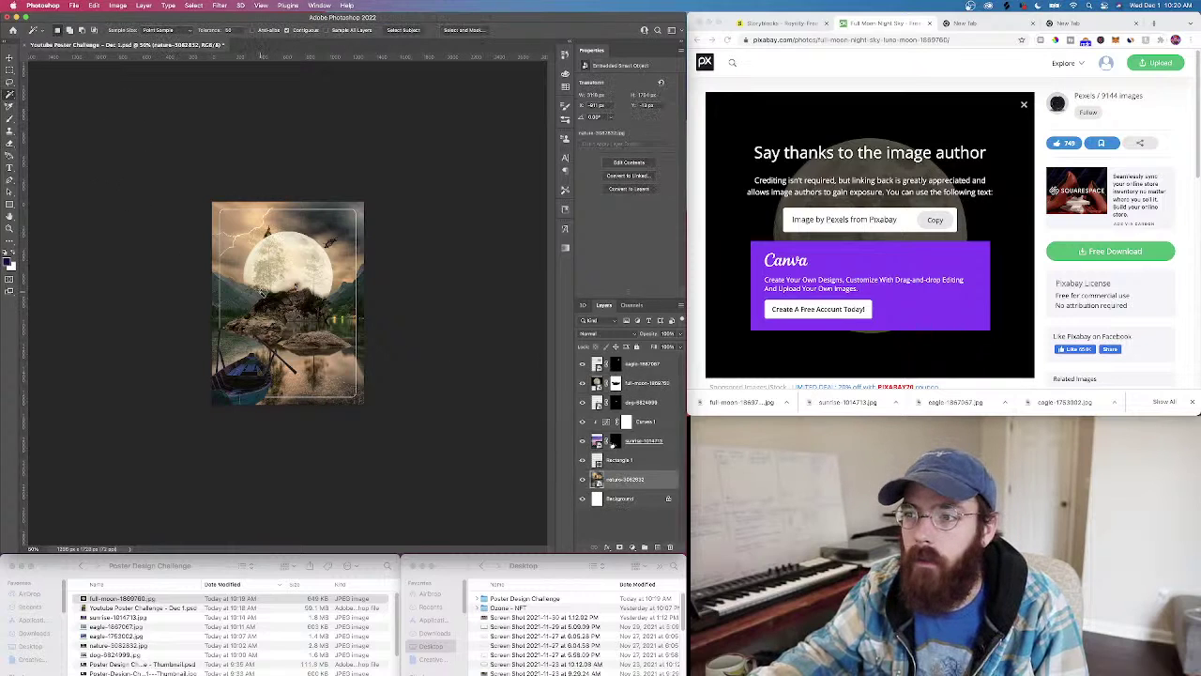
{"action": "left_click", "coordinate": [264, 268]}
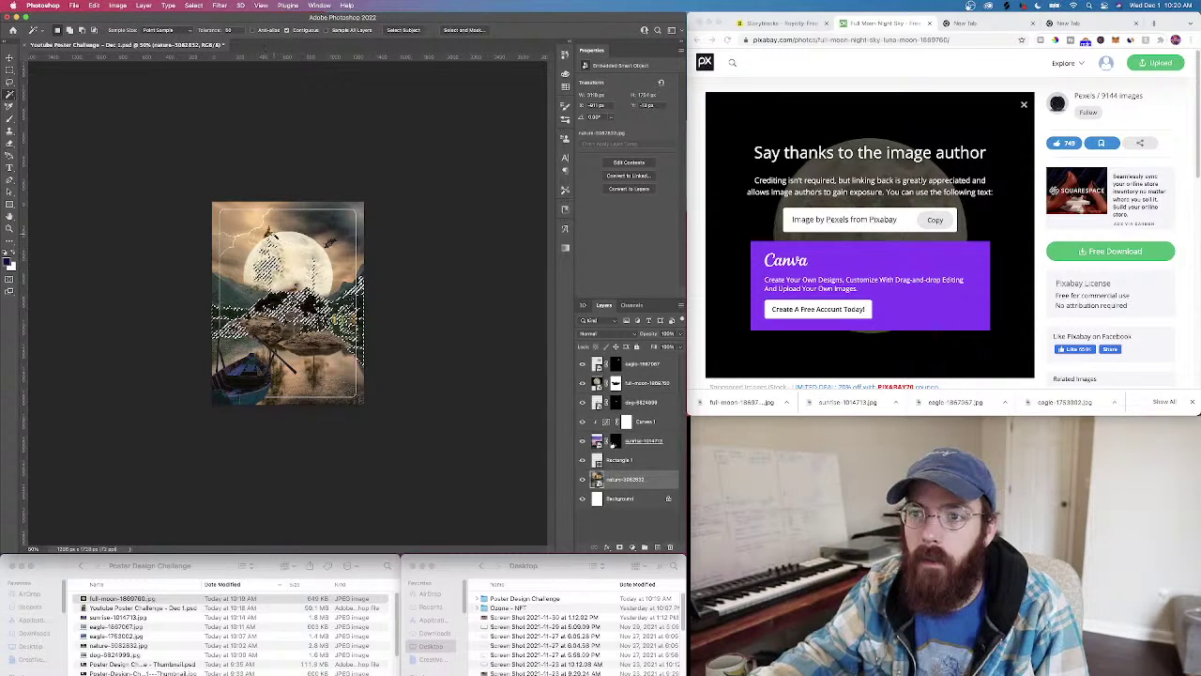
{"action": "left_click", "coordinate": [268, 233], "text": "shift"}
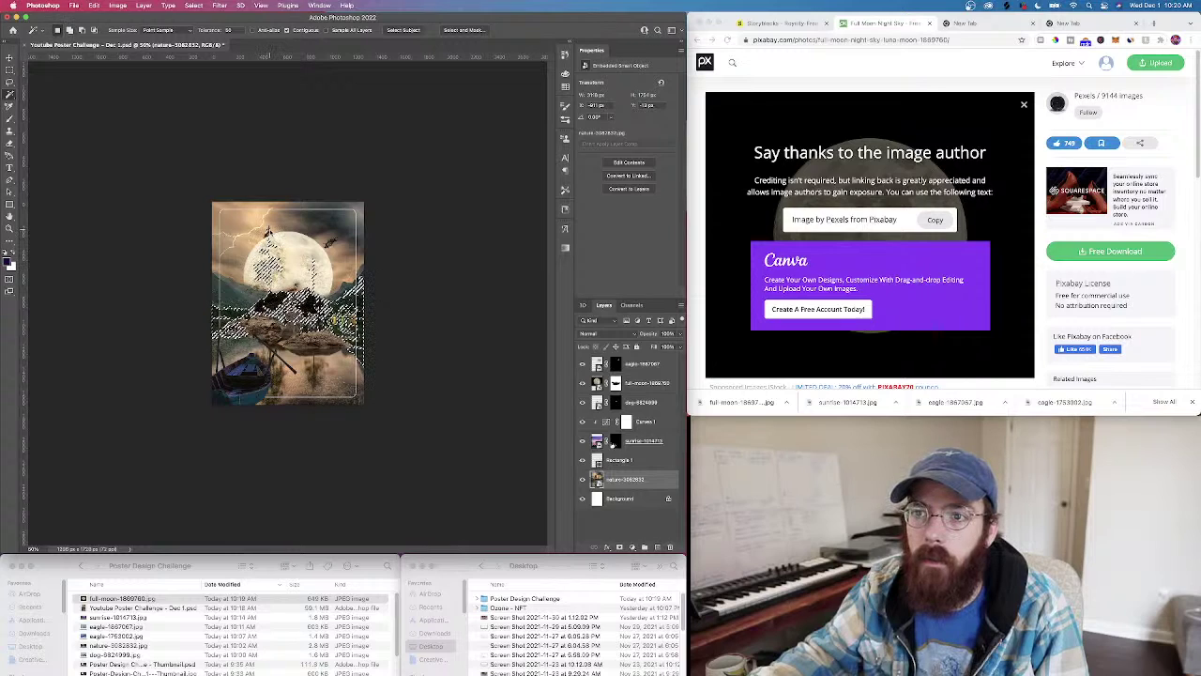
{"action": "left_click", "coordinate": [266, 238], "text": "shift"}
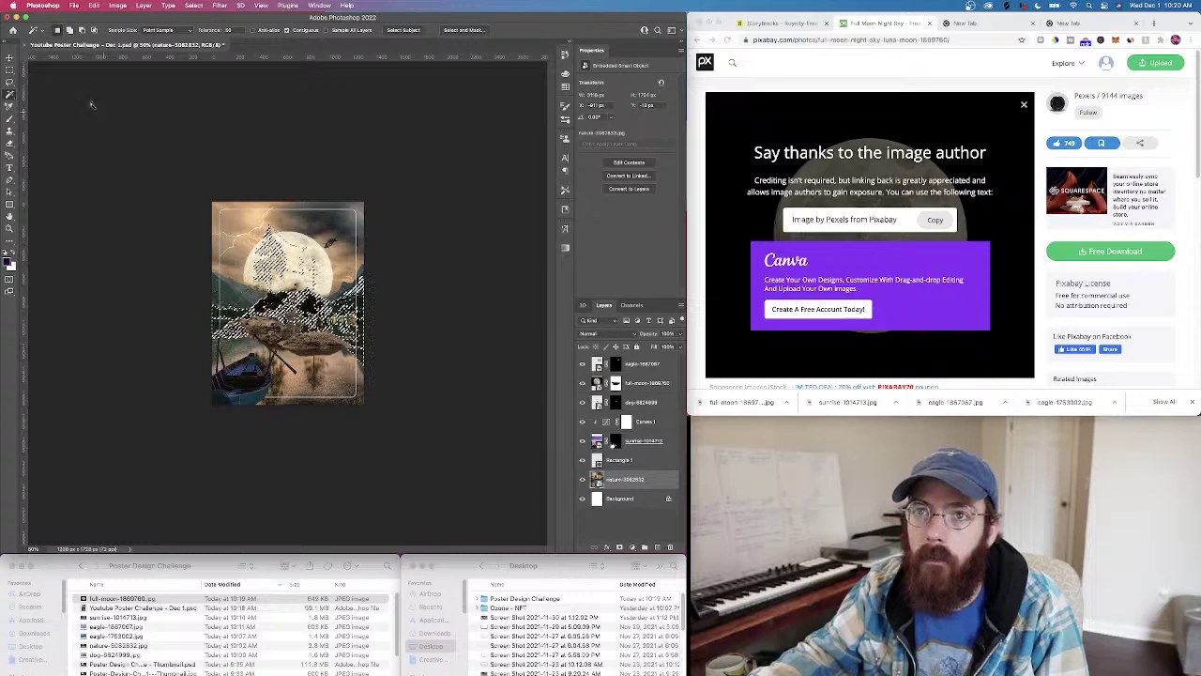
Add the smaller tree's areas to the Magic Wand selection and paste the copied pixels as a new layer above the full-moon layer
{"action": "right_click", "coordinate": [9, 95]}
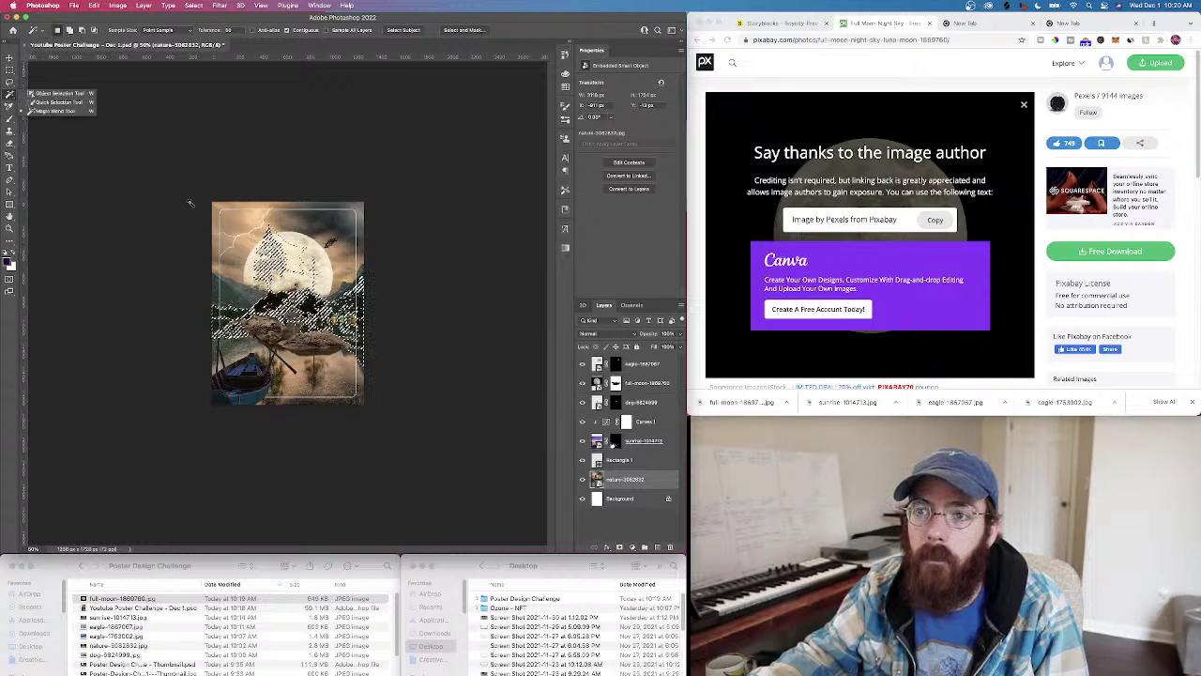
{"action": "left_click", "coordinate": [305, 258], "text": "shift"}
{"action": "left_click", "coordinate": [317, 273], "text": "shift"}
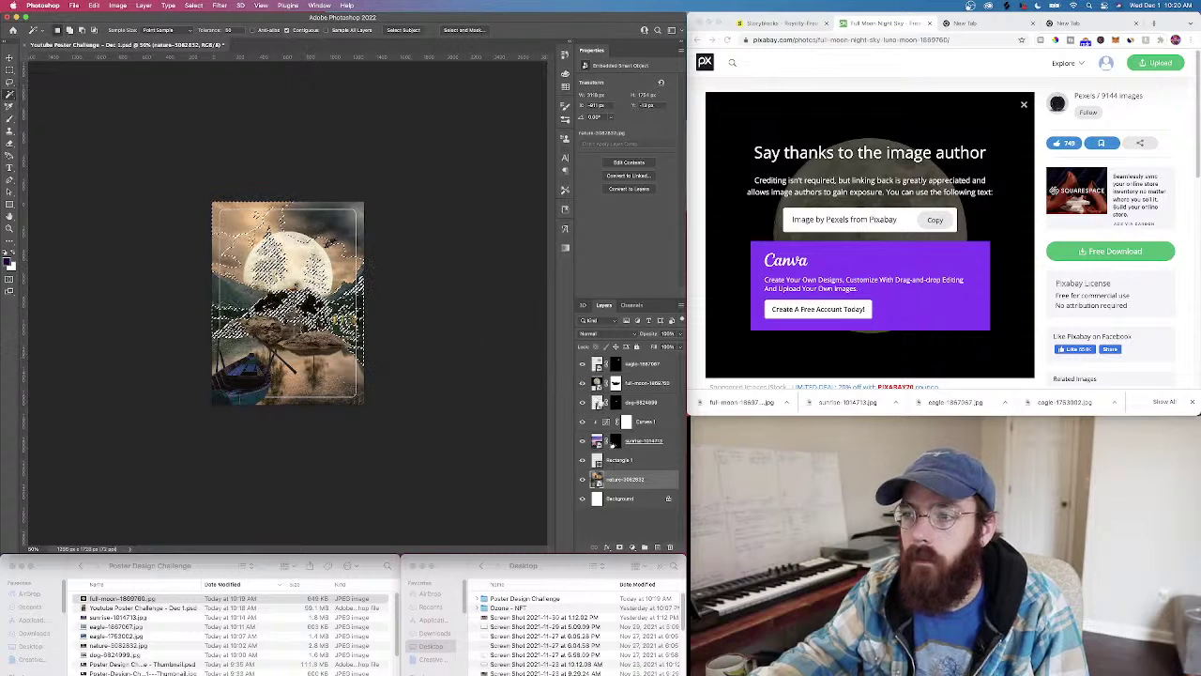
{"action": "left_click", "coordinate": [630, 386]}
{"action": "key", "text": "super+v"}
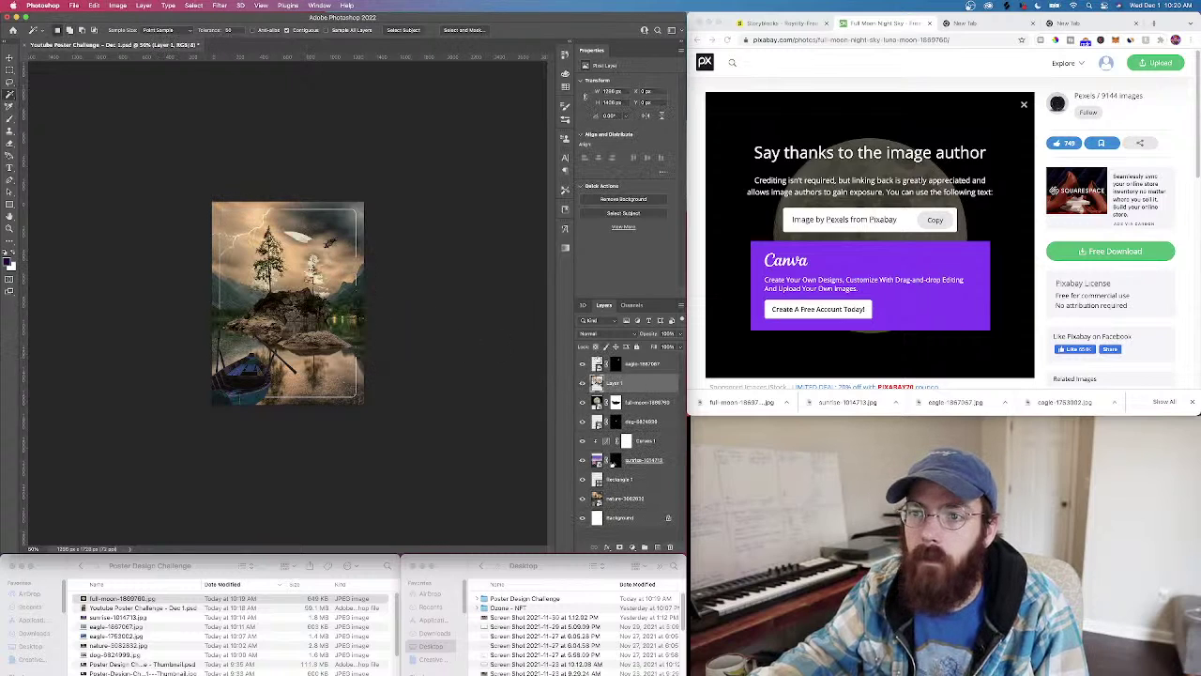
Try erasing around the trees on the pasted layer, undo the stroke, and delete that layer
{"action": "key", "text": "e"}
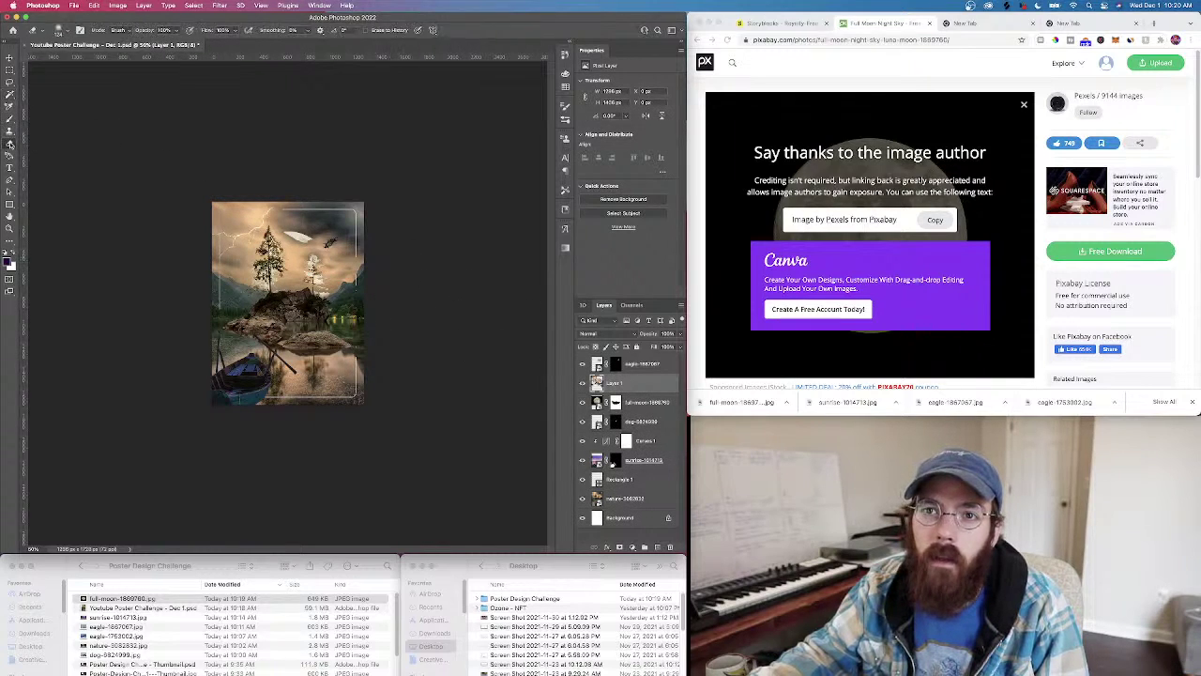
{"action": "mouse_move", "coordinate": [278, 234]}
{"action": "left_mouse_down"}
{"action": "mouse_move", "coordinate": [293, 278]}
{"action": "mouse_move", "coordinate": [284, 270]}
{"action": "mouse_move", "coordinate": [302, 262]}
{"action": "mouse_move", "coordinate": [325, 277]}
{"action": "mouse_move", "coordinate": [298, 284]}
{"action": "mouse_move", "coordinate": [274, 259]}
{"action": "mouse_move", "coordinate": [263, 272]}
{"action": "left_mouse_up"}
{"action": "key", "text": "super+z"}
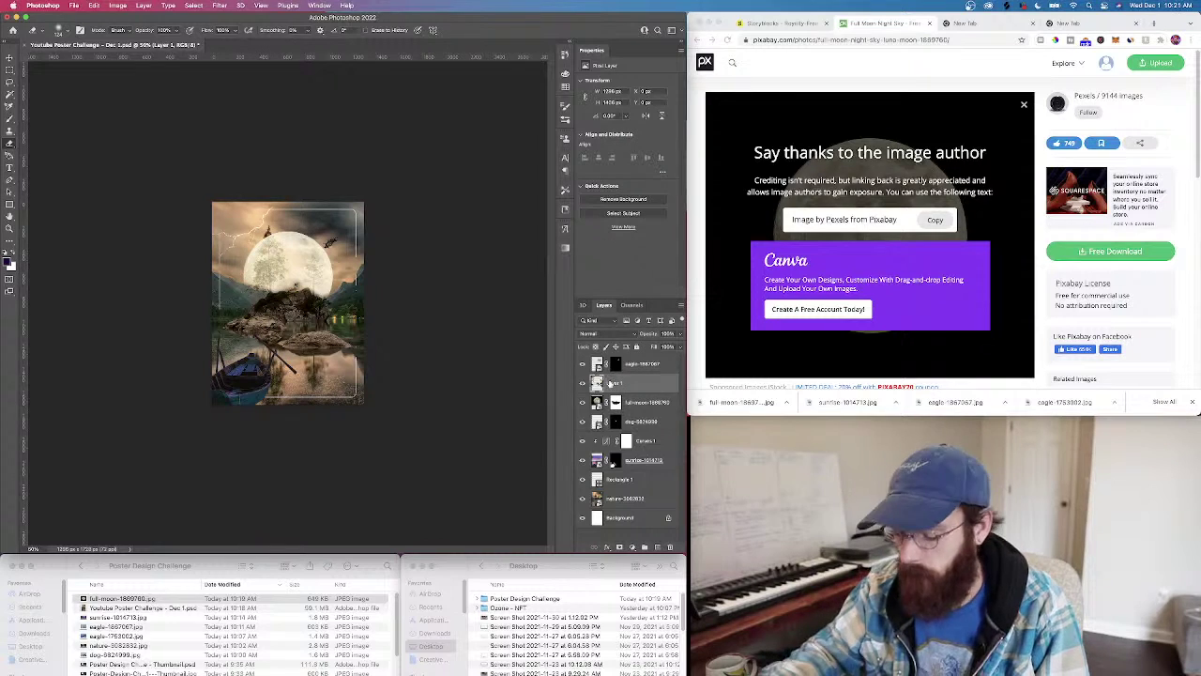
{"action": "key", "text": "BackSpace"}
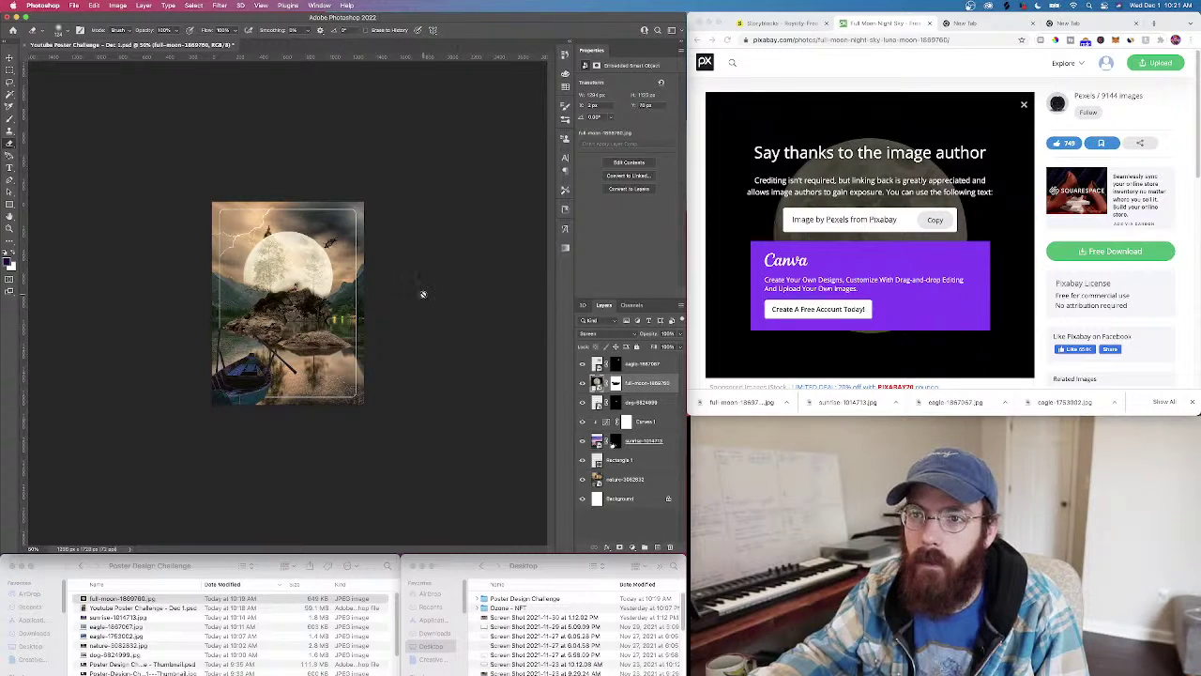
Duplicate the nature-3082832 layer into a new document
{"action": "left_click", "coordinate": [13, 96]}
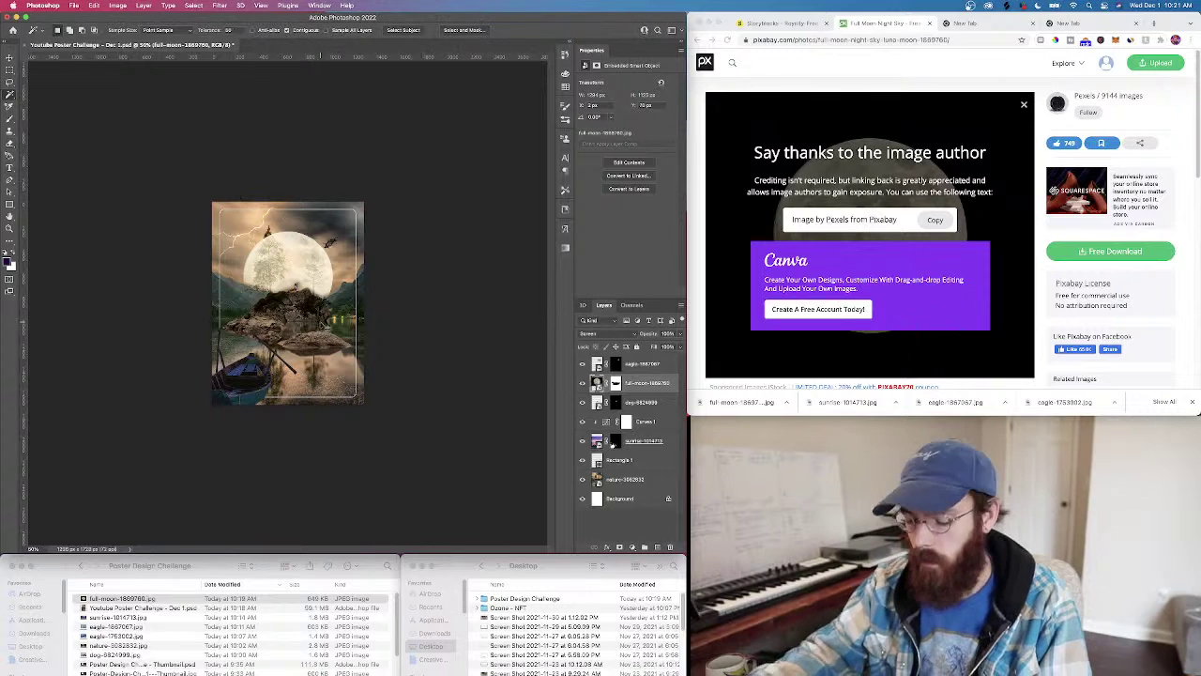
{"action": "key", "text": "super+plus"}
{"action": "key", "text": "super+plus"}
{"action": "key", "text": "super+plus"}
{"action": "scroll", "coordinate": [321, 324], "scroll_direction": "up", "scroll_amount": 2}
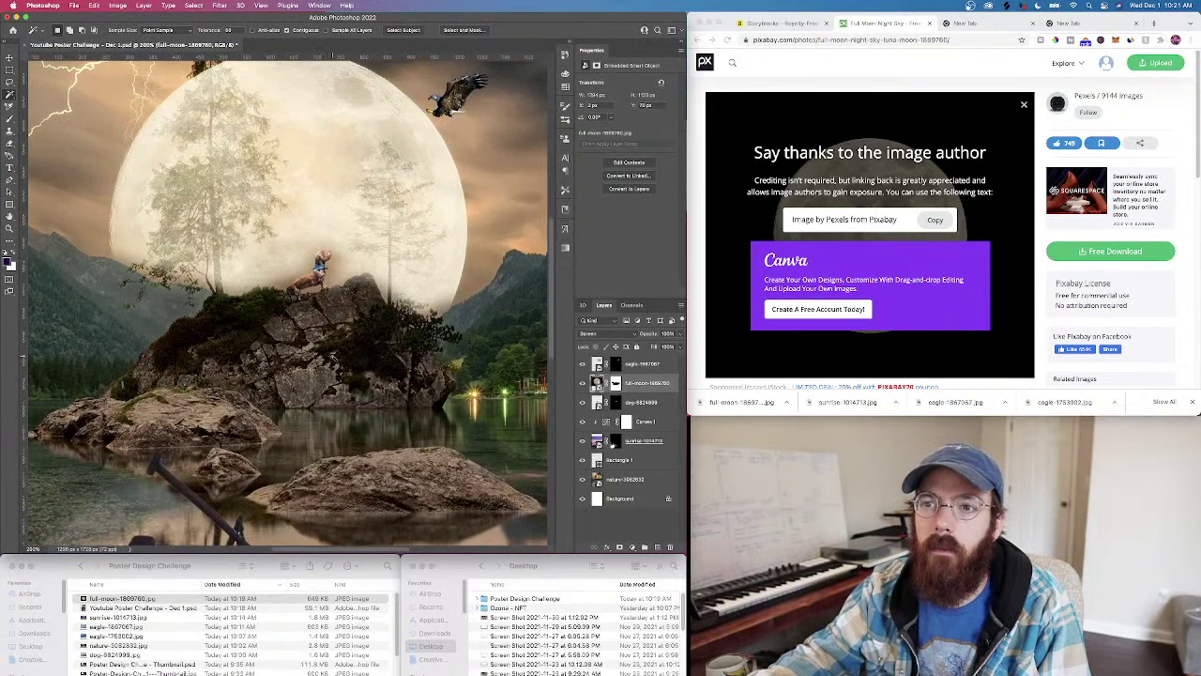
{"action": "left_click", "coordinate": [610, 483]}
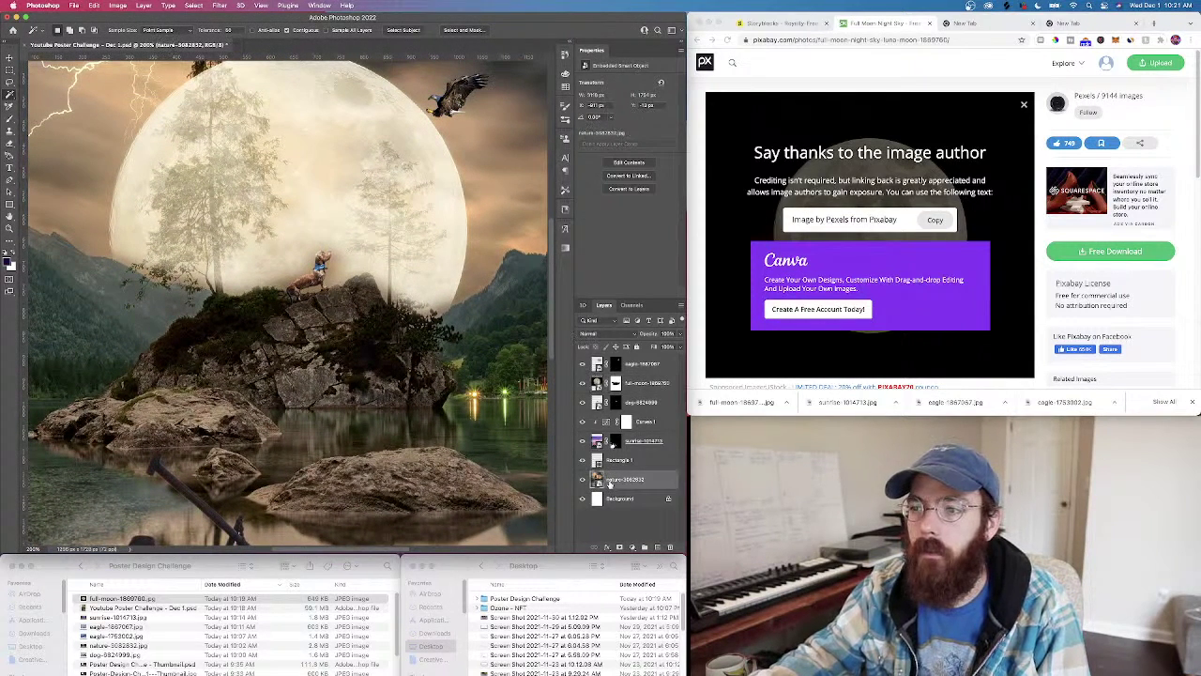
{"action": "right_click", "coordinate": [610, 484]}
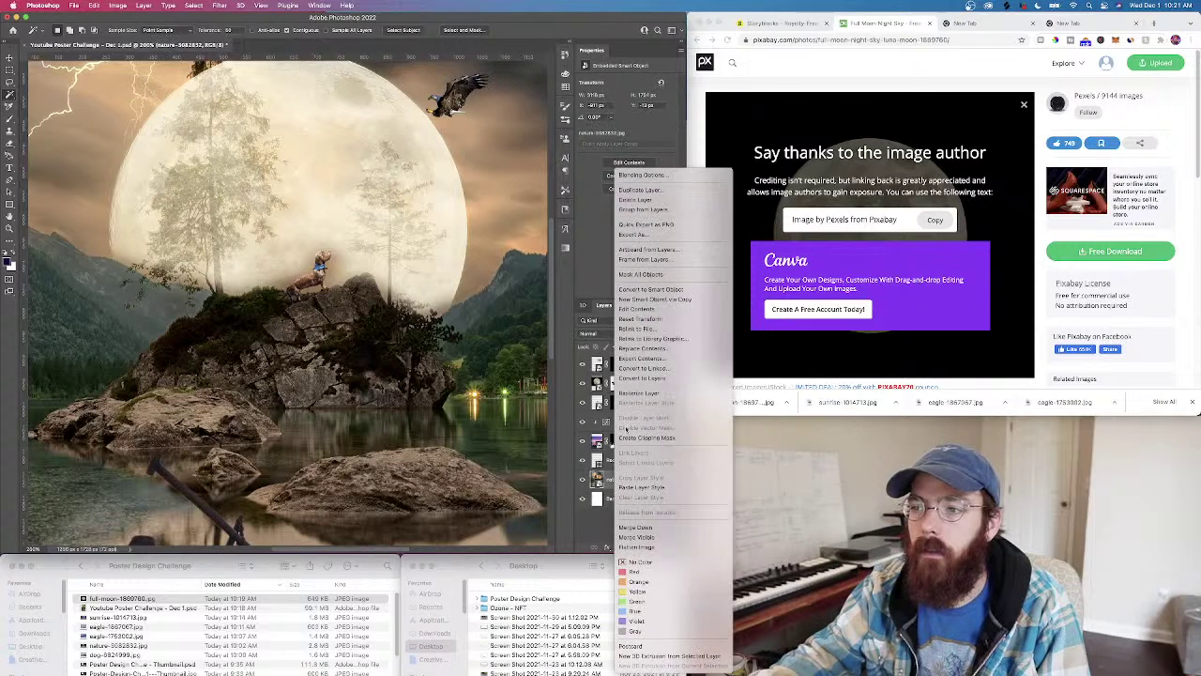
{"action": "left_click", "coordinate": [636, 200]}
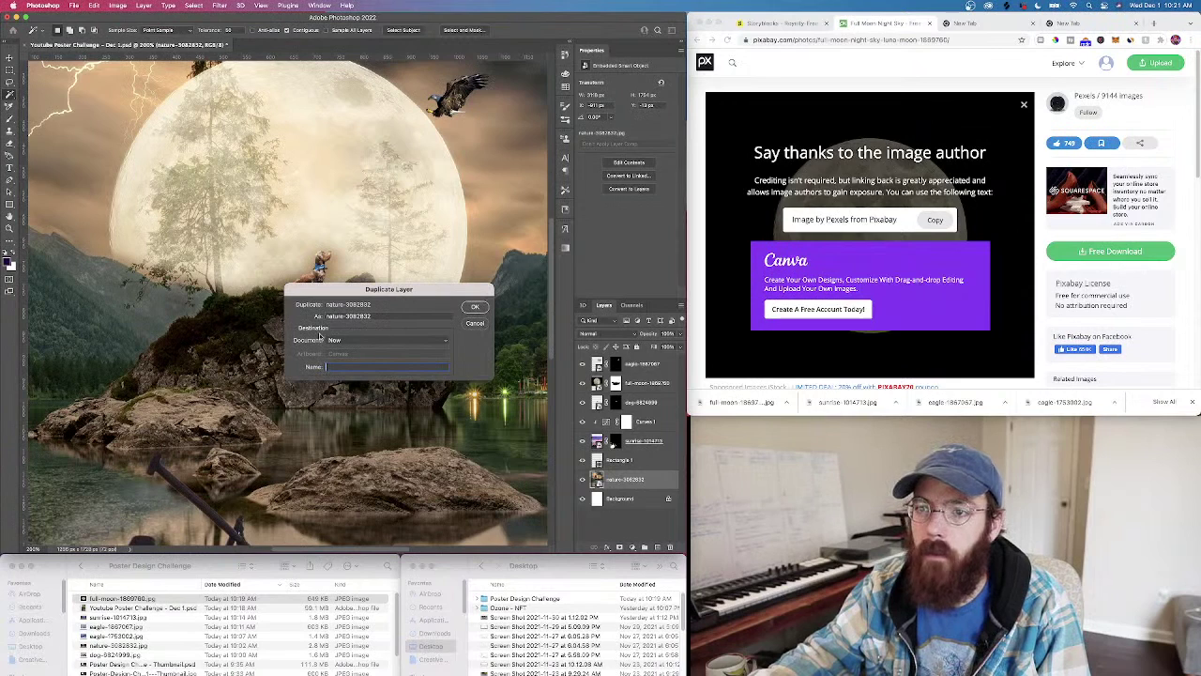
{"action": "left_click", "coordinate": [476, 306]}
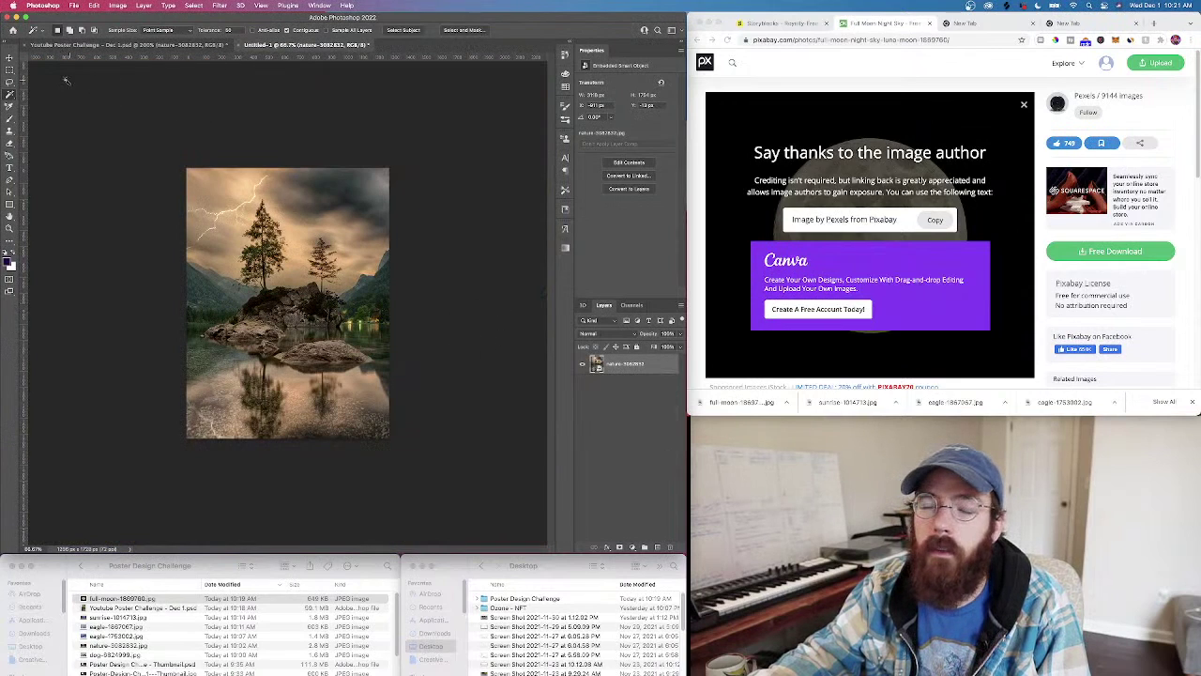
Apply a Threshold adjustment at level 128 to the duplicated nature-3082832 layer and rasterize the layer
{"action": "left_click", "coordinate": [348, 5]}
{"action": "type", "text": "thres"}
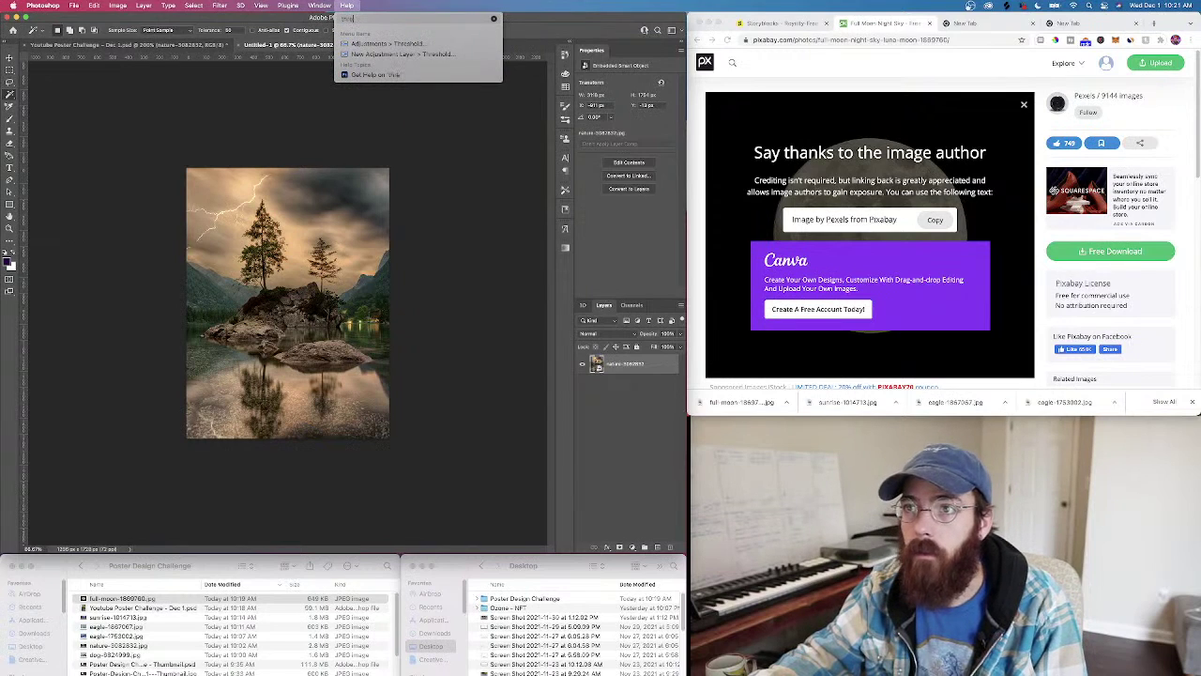
{"action": "left_click", "coordinate": [376, 43]}
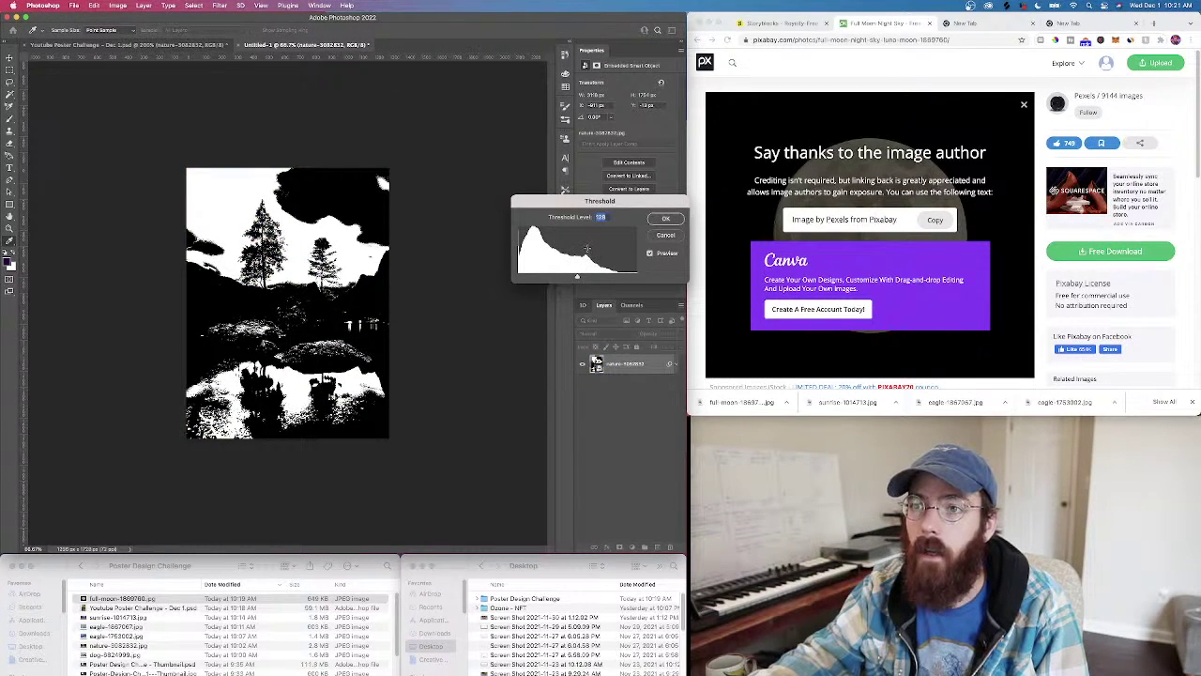
{"action": "left_click", "coordinate": [665, 218]}
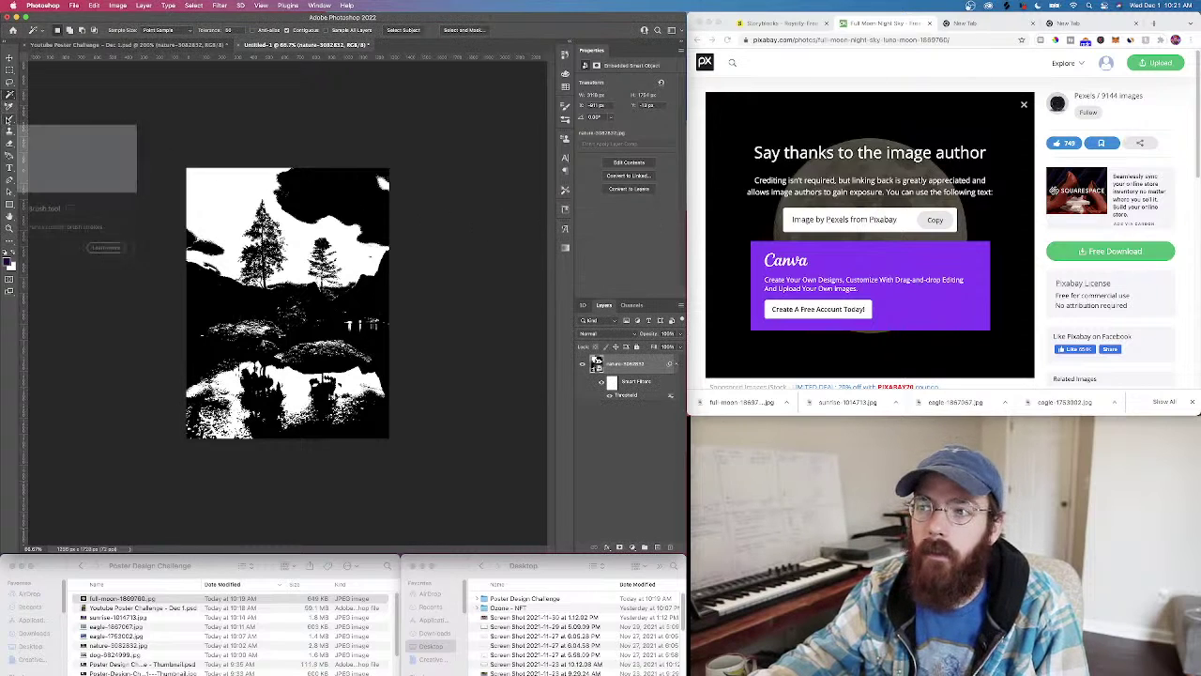
{"action": "right_click", "coordinate": [640, 366]}
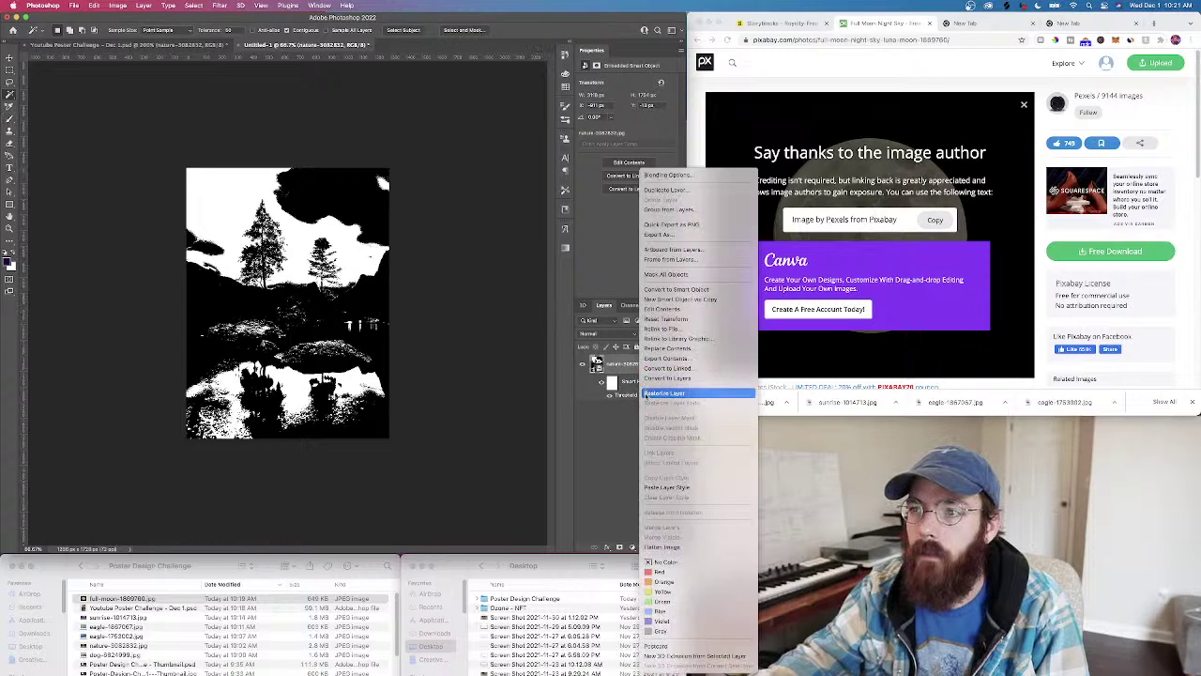
{"action": "left_click", "coordinate": [645, 396]}
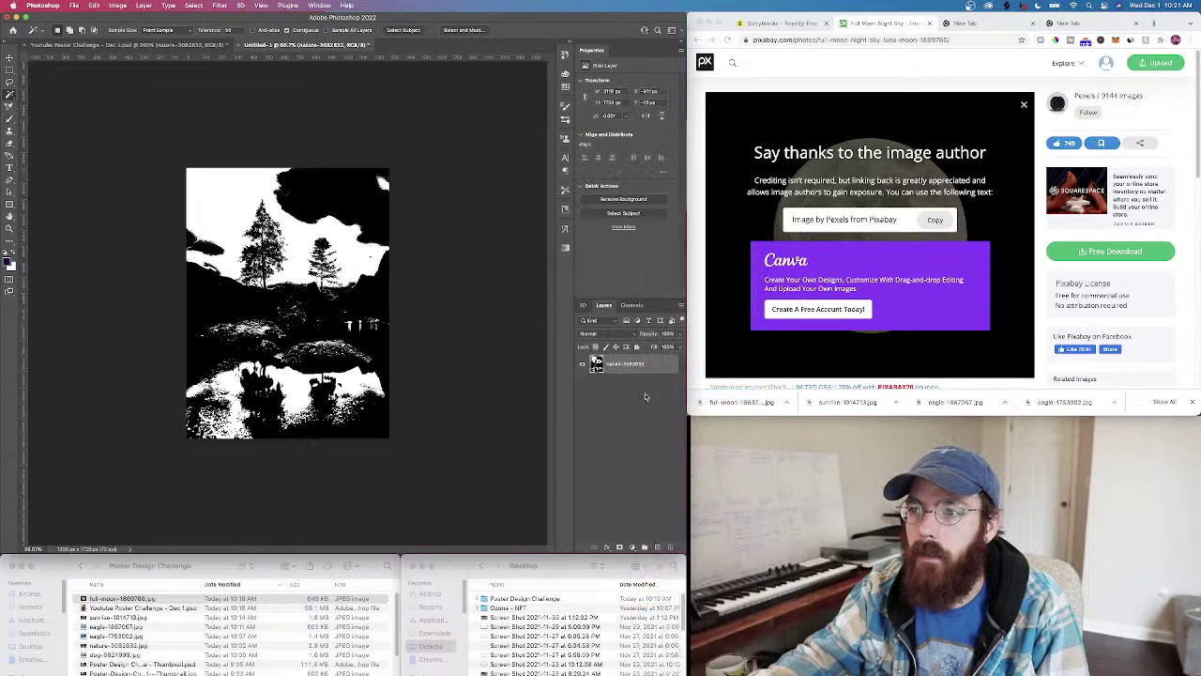
Set the Brush size to 364 px, try a stroke over the dark cloud, and undo it
{"action": "left_click", "coordinate": [11, 119]}
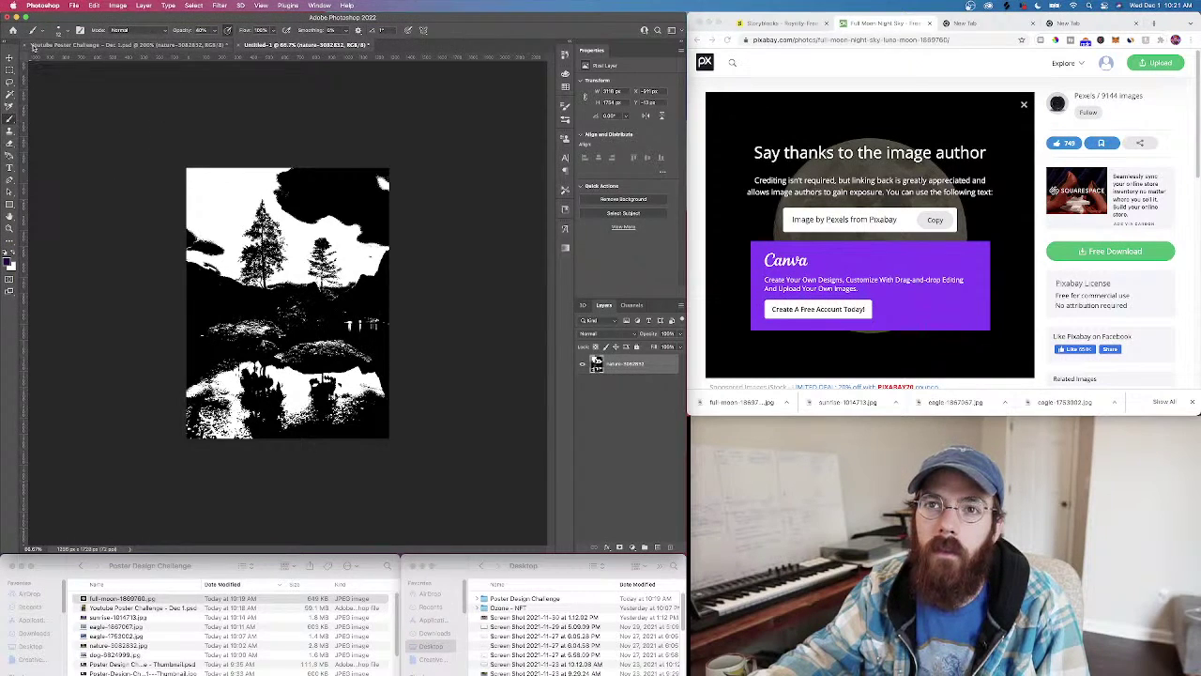
{"action": "left_click", "coordinate": [57, 33]}
{"action": "left_click_drag", "start_coordinate": [79, 59], "coordinate": [117, 60]}
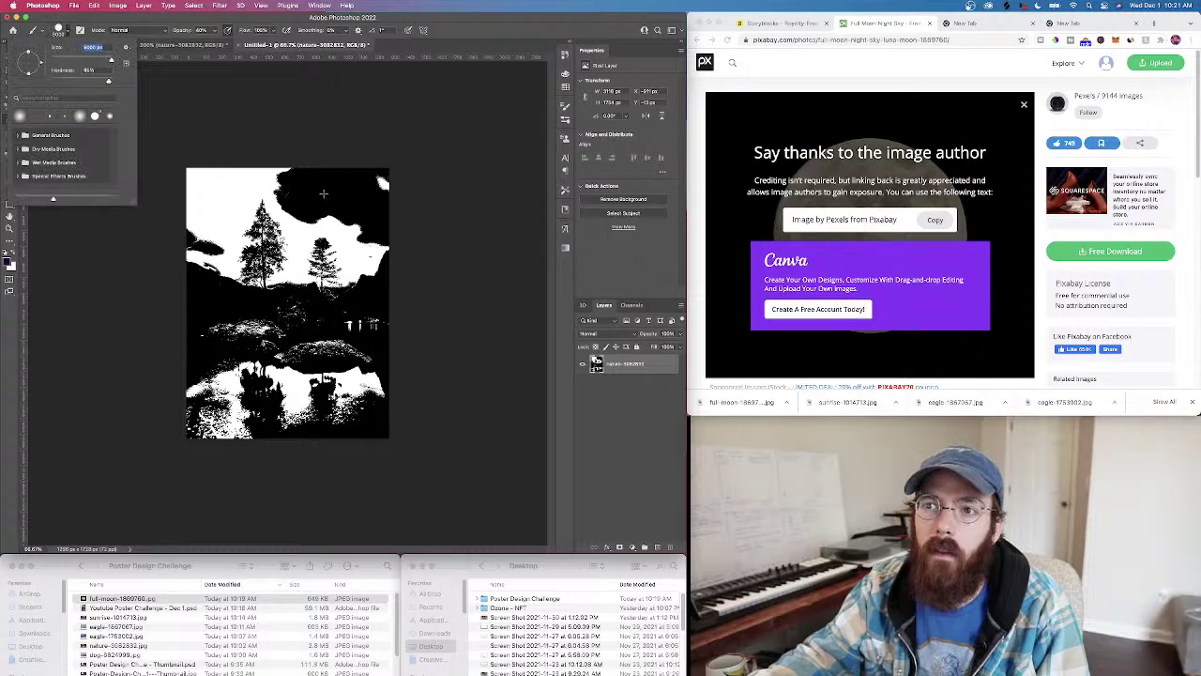
{"action": "type", "text": "364"}
{"action": "key", "text": "Return"}
{"action": "mouse_move", "coordinate": [316, 147]}
{"action": "left_mouse_down"}
{"action": "mouse_move", "coordinate": [289, 193]}
{"action": "mouse_move", "coordinate": [316, 141]}
{"action": "left_mouse_up"}
{"action": "key", "text": "super+z"}
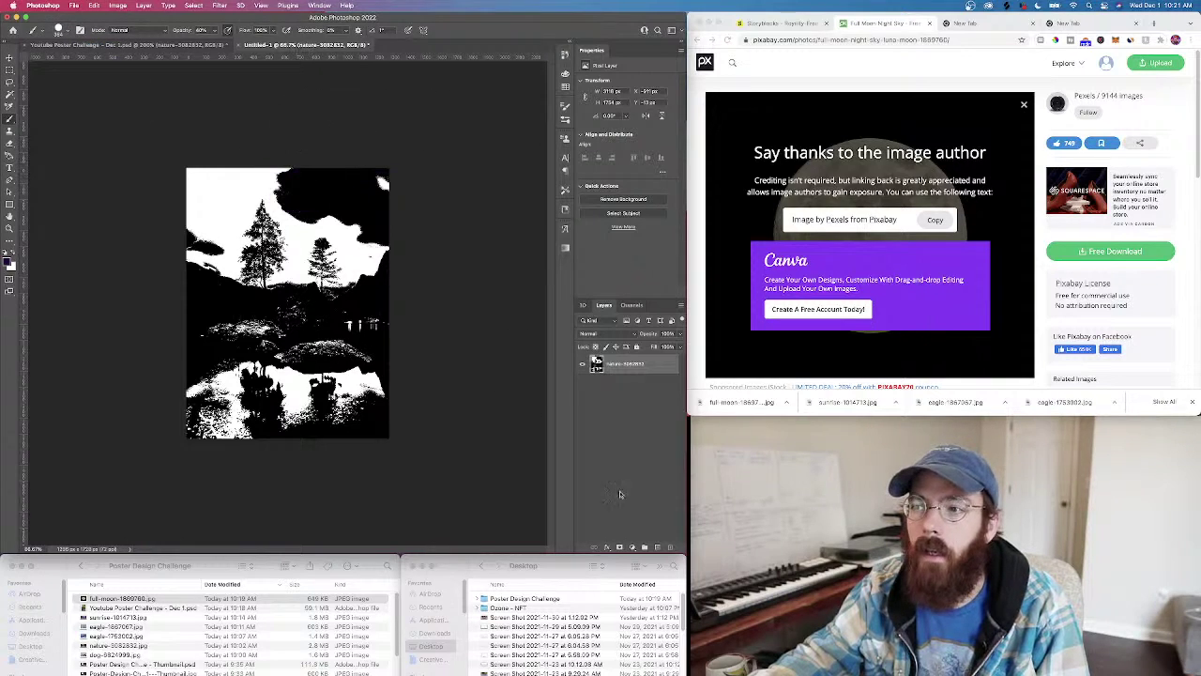
On a new layer, paint white at 100% opacity around the two trees and merge it with the black-and-white layer
{"action": "left_click", "coordinate": [656, 546]}
{"action": "key", "text": "i"}
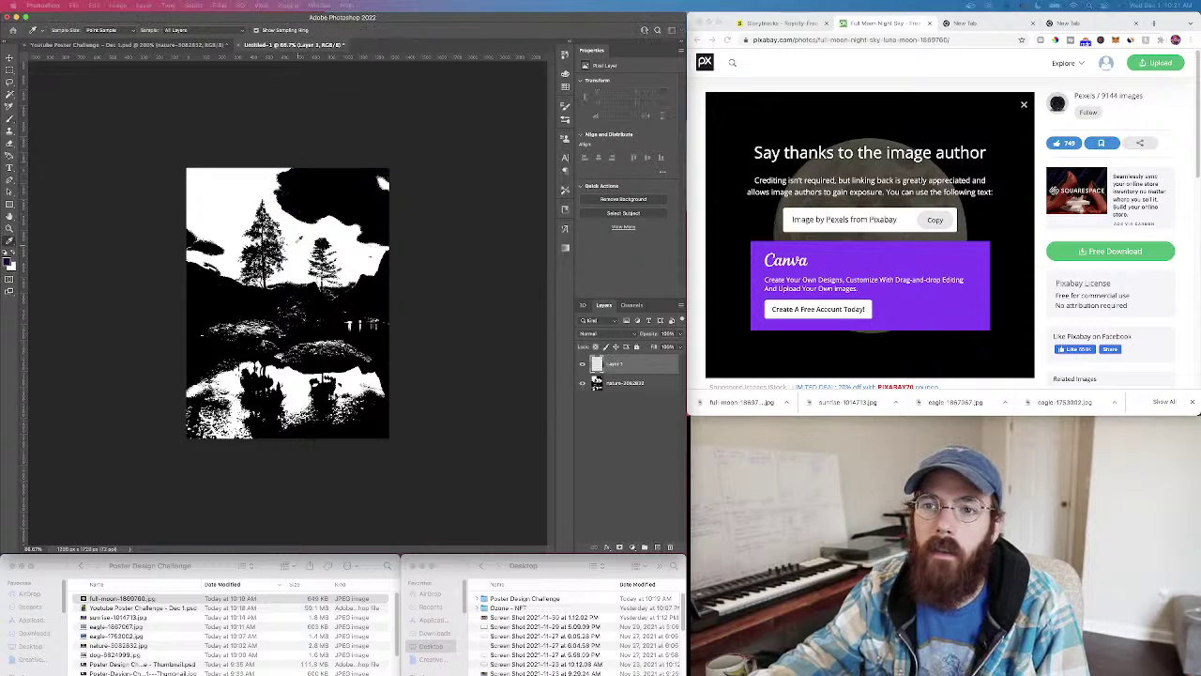
{"action": "key", "text": "b"}
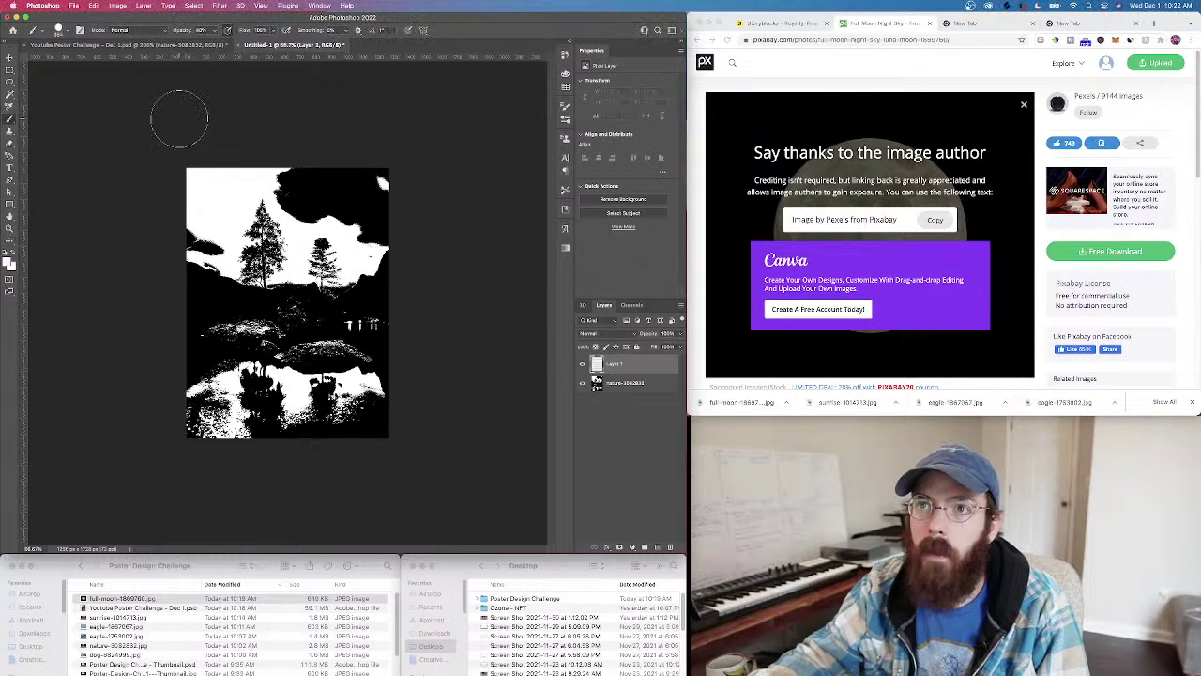
{"action": "mouse_move", "coordinate": [301, 141]}
{"action": "left_mouse_down"}
{"action": "mouse_move", "coordinate": [297, 187]}
{"action": "mouse_move", "coordinate": [225, 42]}
{"action": "mouse_move", "coordinate": [359, 45]}
{"action": "mouse_move", "coordinate": [299, 181]}
{"action": "mouse_move", "coordinate": [307, 198]}
{"action": "mouse_move", "coordinate": [351, 201]}
{"action": "mouse_move", "coordinate": [390, 230]}
{"action": "mouse_move", "coordinate": [367, 168]}
{"action": "mouse_move", "coordinate": [406, 361]}
{"action": "mouse_move", "coordinate": [359, 433]}
{"action": "mouse_move", "coordinate": [194, 401]}
{"action": "mouse_move", "coordinate": [193, 357]}
{"action": "mouse_move", "coordinate": [340, 403]}
{"action": "mouse_move", "coordinate": [430, 375]}
{"action": "mouse_move", "coordinate": [185, 441]}
{"action": "mouse_move", "coordinate": [177, 394]}
{"action": "mouse_move", "coordinate": [197, 238]}
{"action": "mouse_move", "coordinate": [208, 327]}
{"action": "mouse_move", "coordinate": [347, 367]}
{"action": "mouse_move", "coordinate": [406, 309]}
{"action": "mouse_move", "coordinate": [411, 274]}
{"action": "mouse_move", "coordinate": [383, 252]}
{"action": "mouse_move", "coordinate": [375, 319]}
{"action": "mouse_move", "coordinate": [351, 329]}
{"action": "mouse_move", "coordinate": [209, 310]}
{"action": "left_mouse_up"}
{"action": "key", "text": "0"}
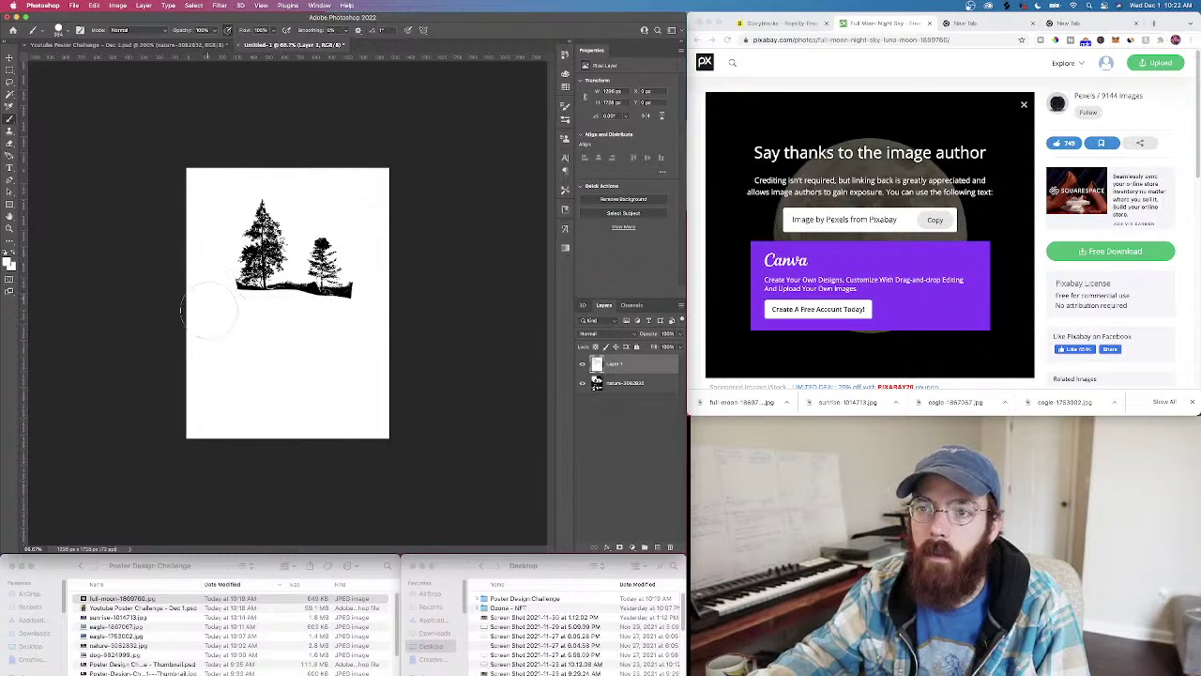
{"action": "left_click", "coordinate": [620, 383]}
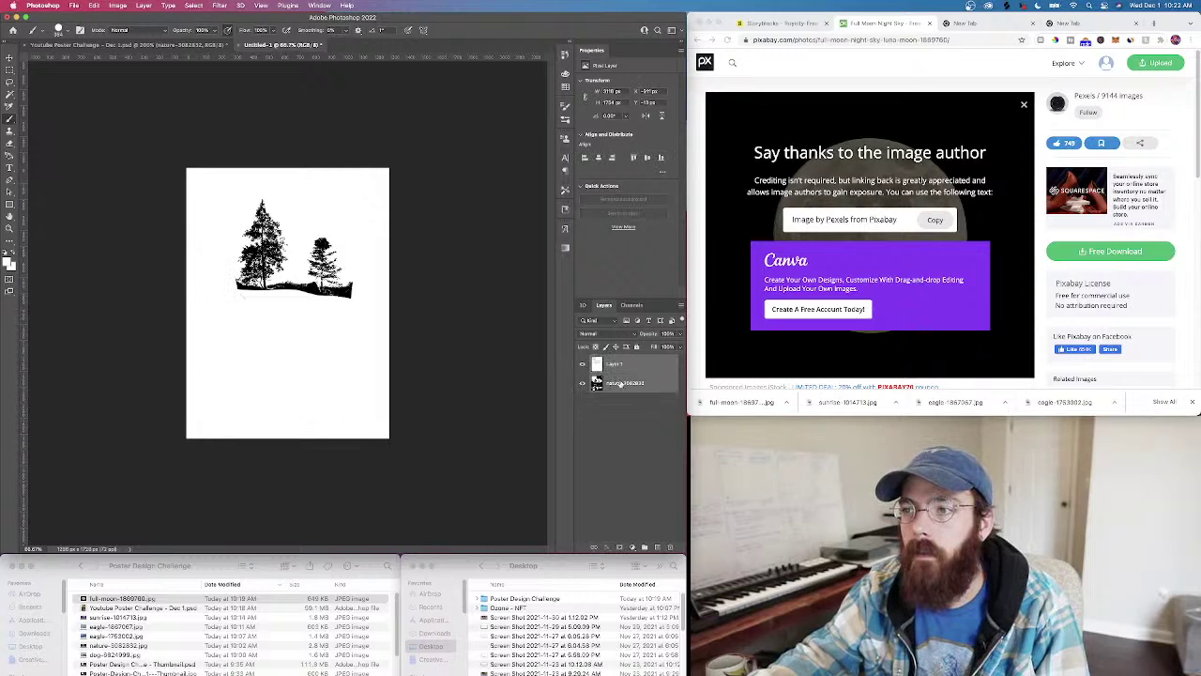
{"action": "right_click", "coordinate": [620, 382]}
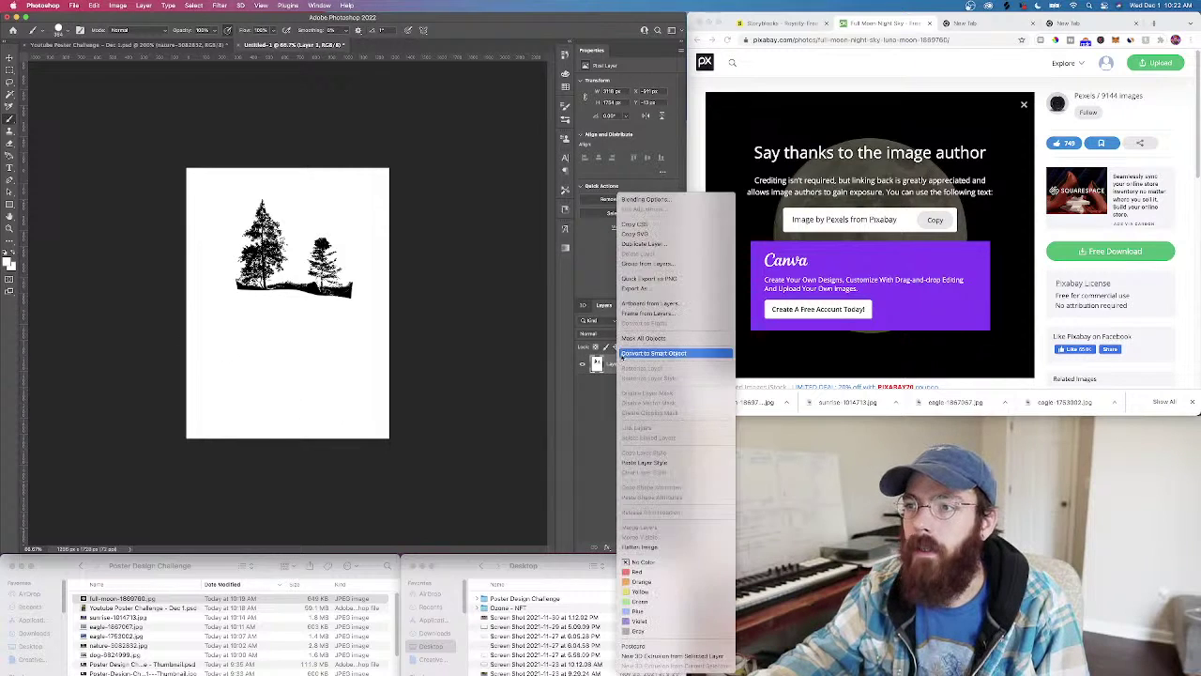
{"action": "left_click", "coordinate": [662, 244]}
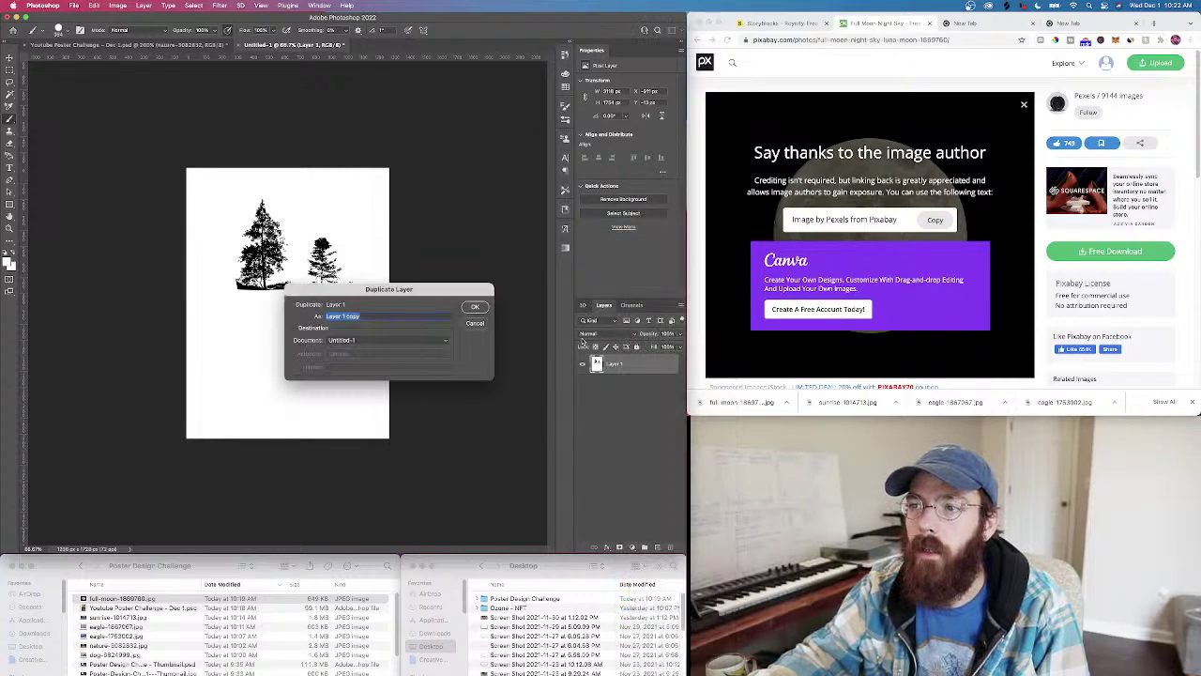
{"action": "left_click", "coordinate": [432, 336]}
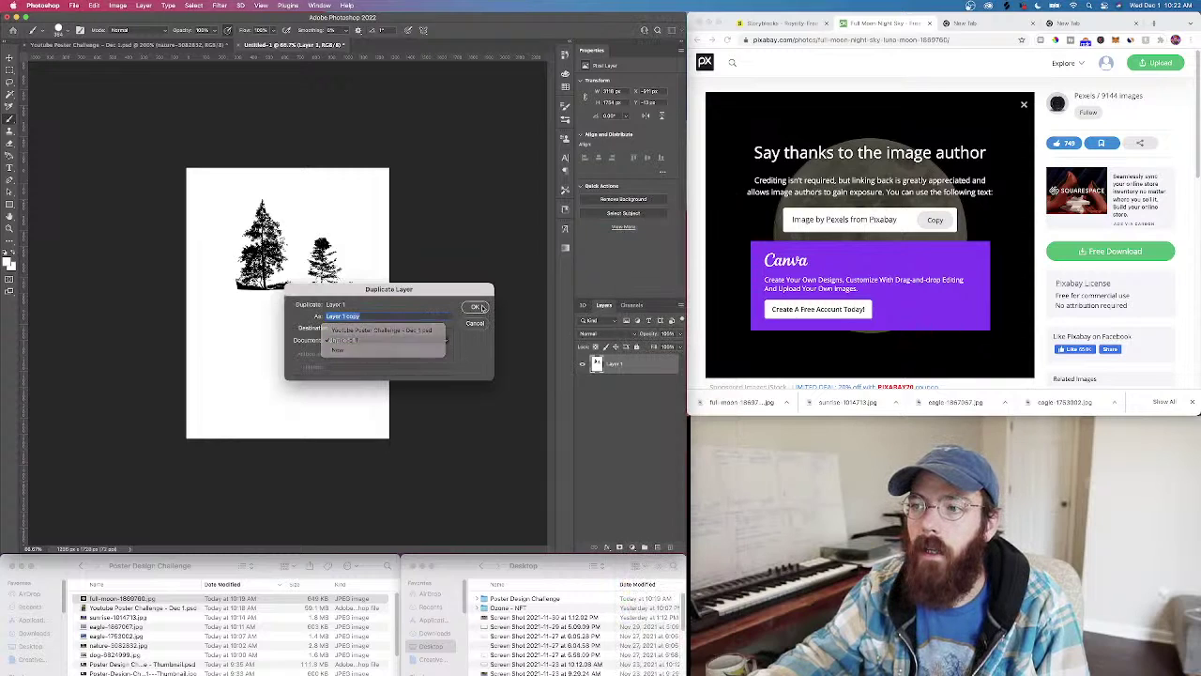
{"action": "left_click", "coordinate": [481, 307]}
{"action": "left_click", "coordinate": [475, 323]}
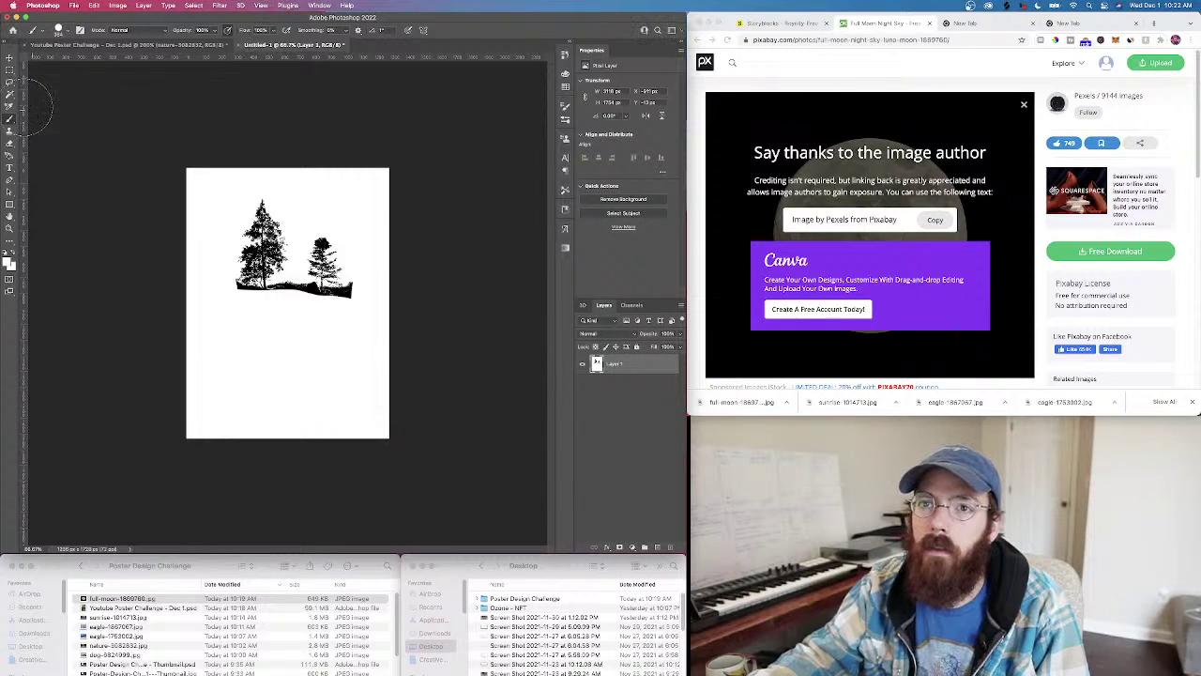
Select the connected black tree and ground silhouette with the Magic Wand at a tolerance of 100
{"action": "left_click", "coordinate": [10, 94]}
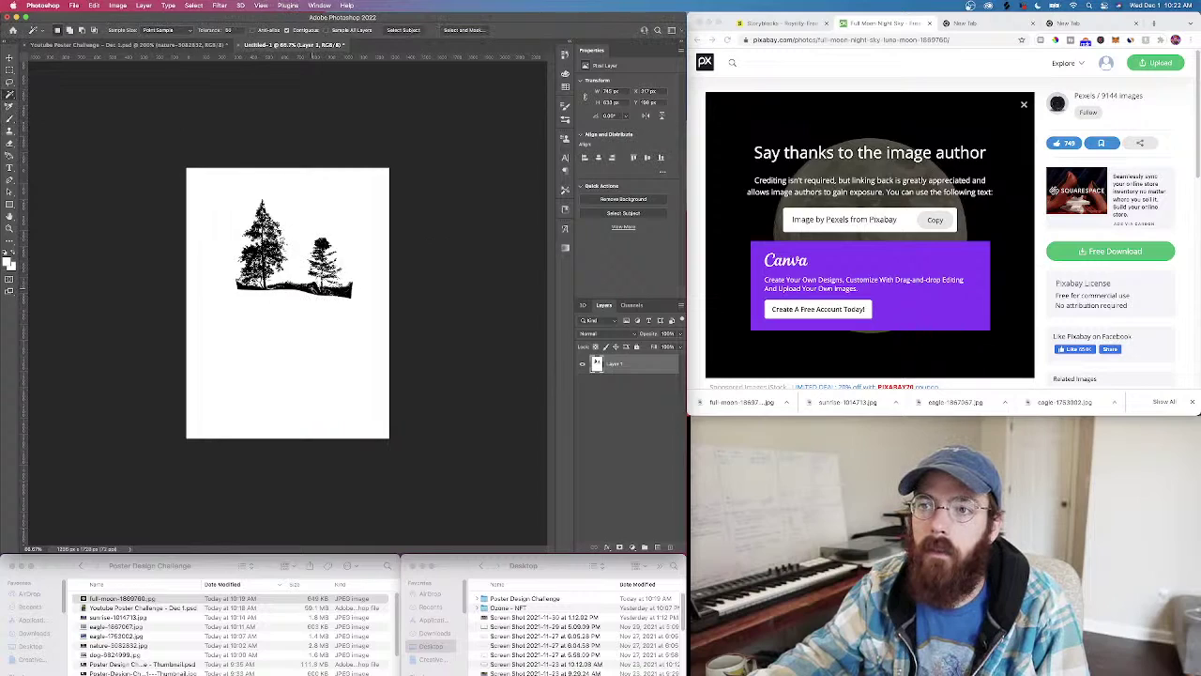
{"action": "left_click", "coordinate": [314, 286]}
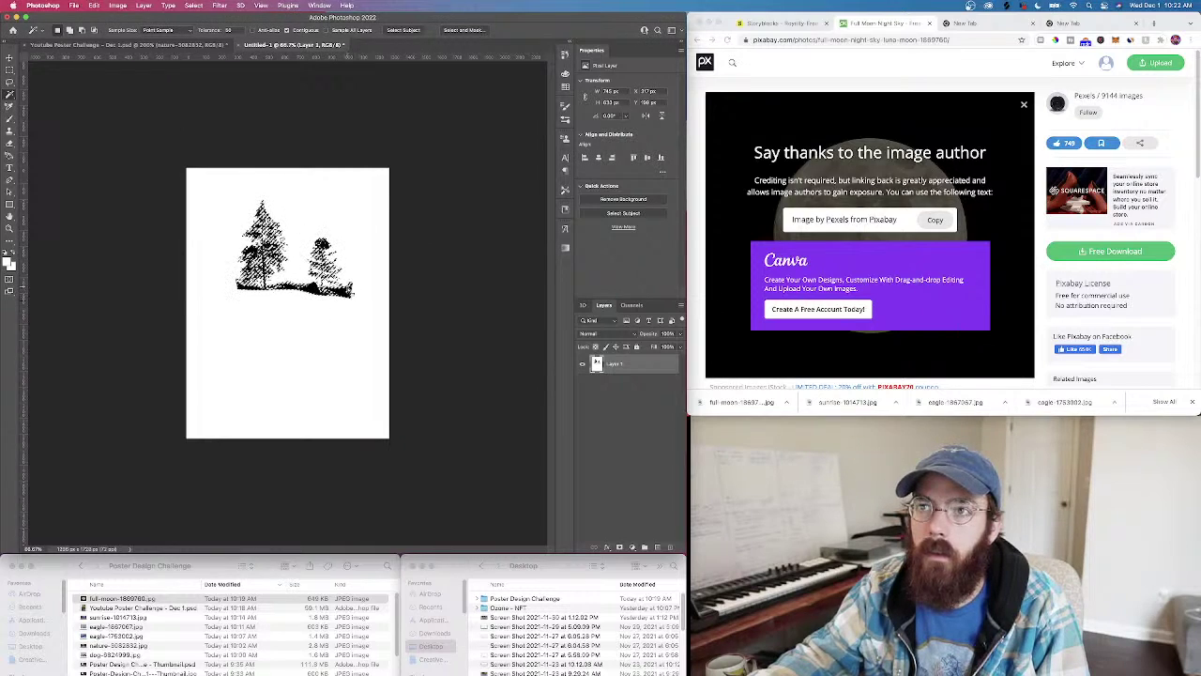
{"action": "key", "text": "super+equal"}
{"action": "key", "text": "super+equal"}
{"action": "key", "text": "super+equal"}
{"action": "key", "text": "super+equal"}
{"action": "scroll", "coordinate": [348, 289], "scroll_direction": "up", "scroll_amount": 5}
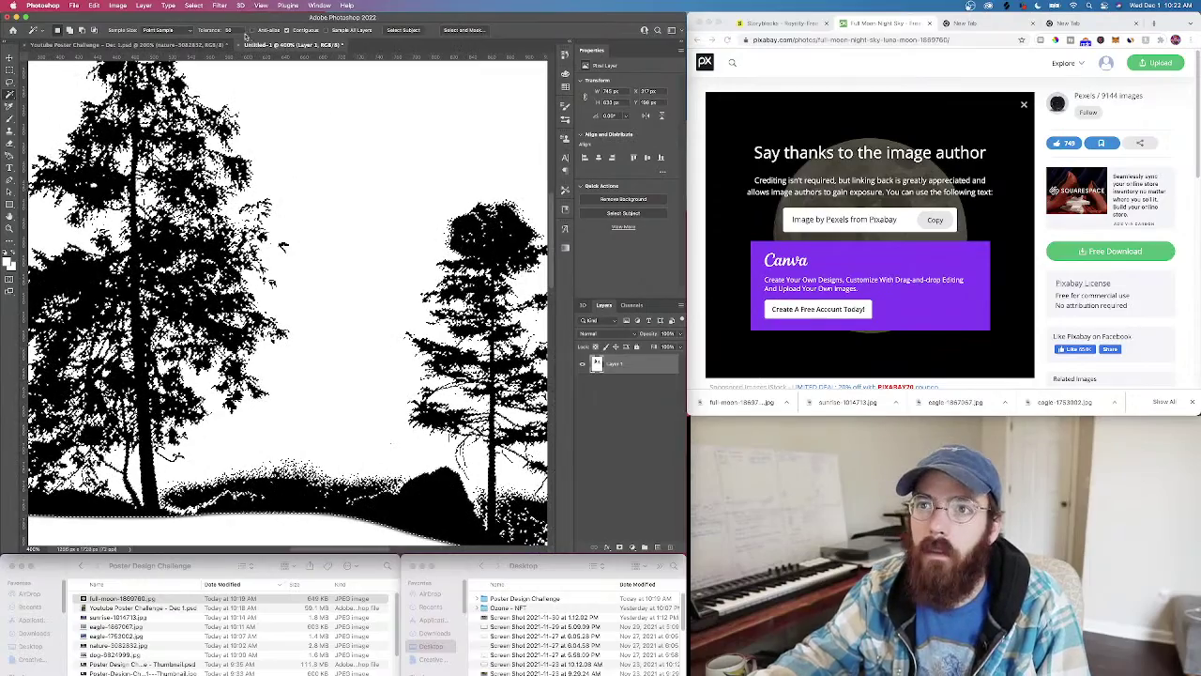
{"action": "left_click", "coordinate": [237, 30]}
{"action": "type", "text": "100"}
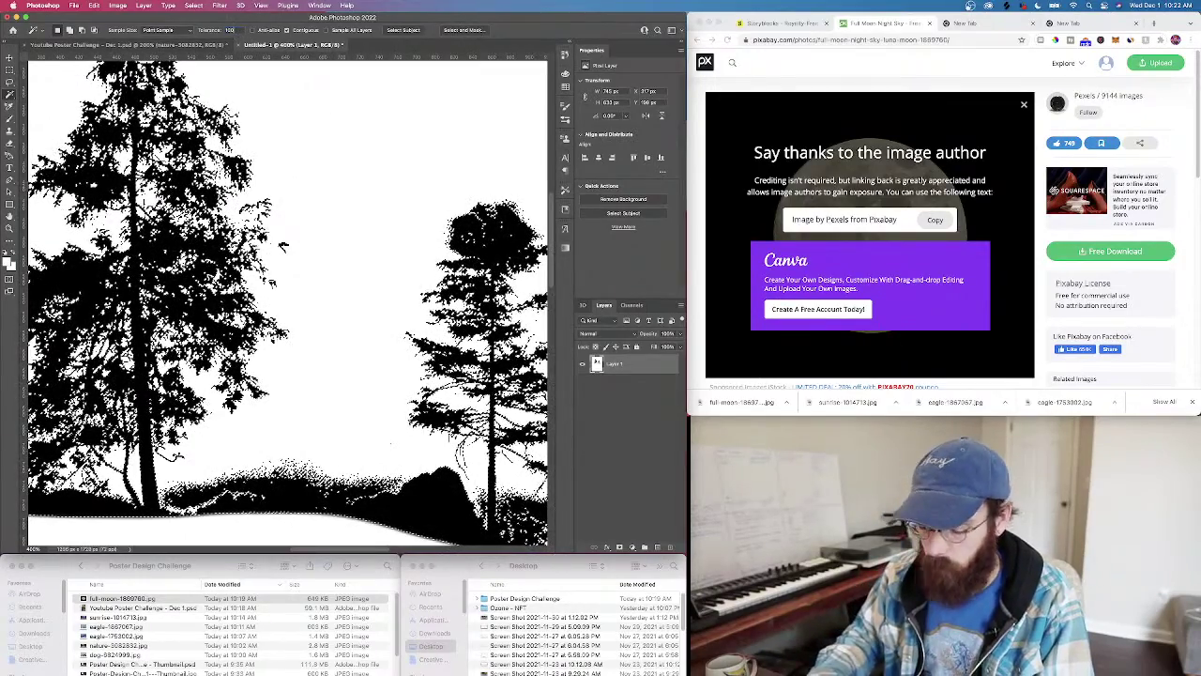
{"action": "key", "text": "Return"}
{"action": "key", "text": "super+d"}
{"action": "left_click", "coordinate": [83, 272]}
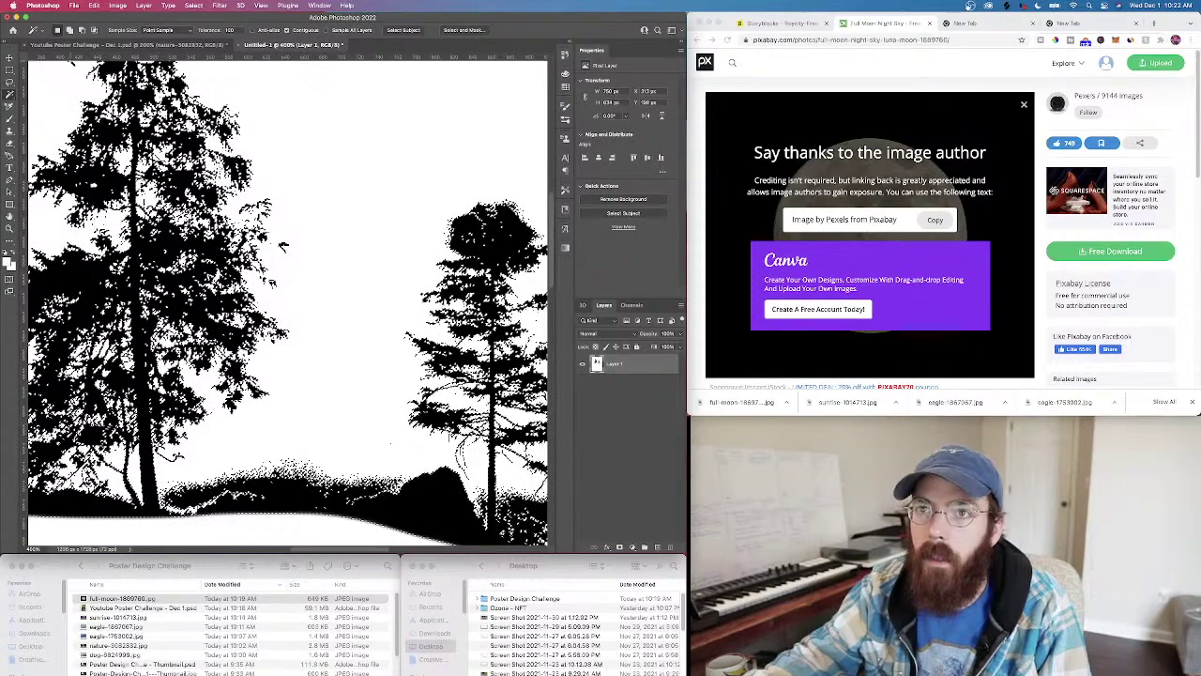
Switch back to the poster document and select the full-moon layer, with the whole poster in view
{"action": "left_click", "coordinate": [86, 44]}
{"action": "left_click", "coordinate": [640, 387]}
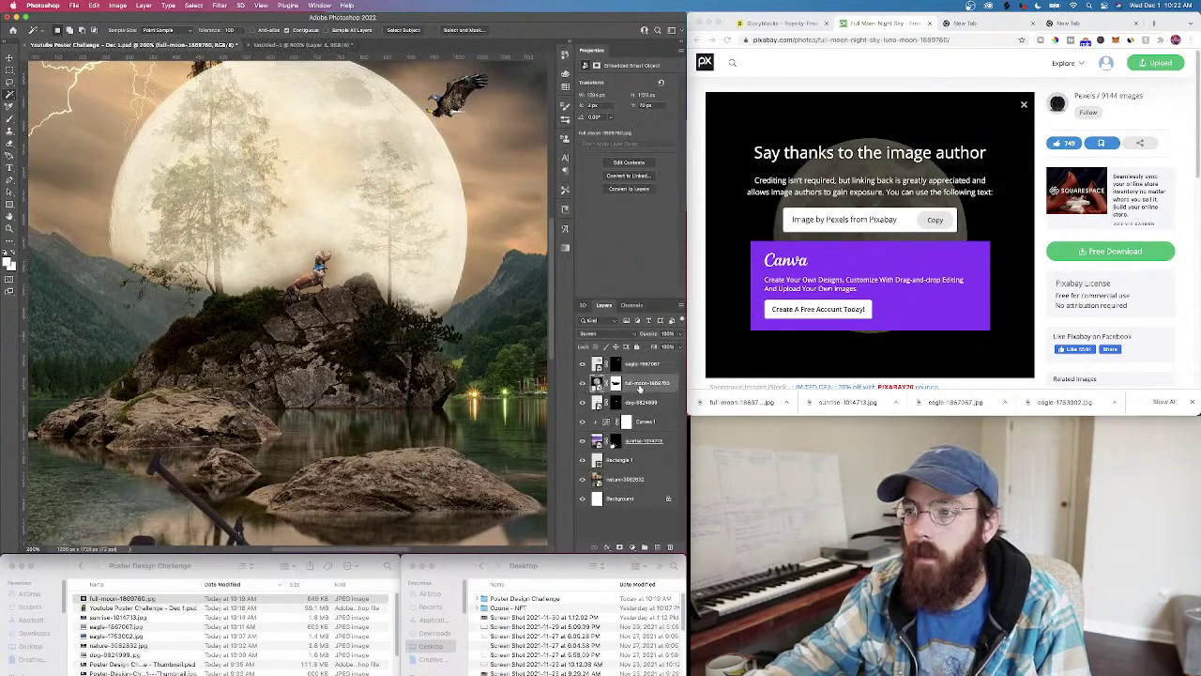
{"action": "key", "text": "super+0"}
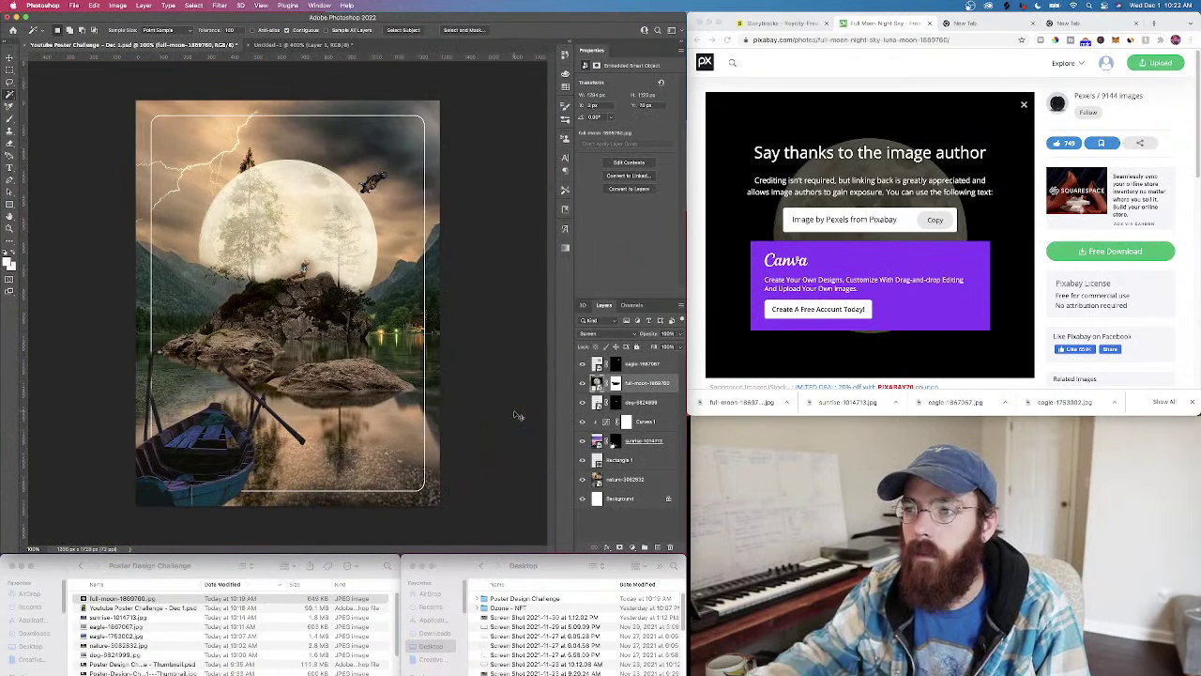
Paste the copied tree silhouette in its original position on a new layer above the full-moon layer
{"action": "key", "text": "super+v"}
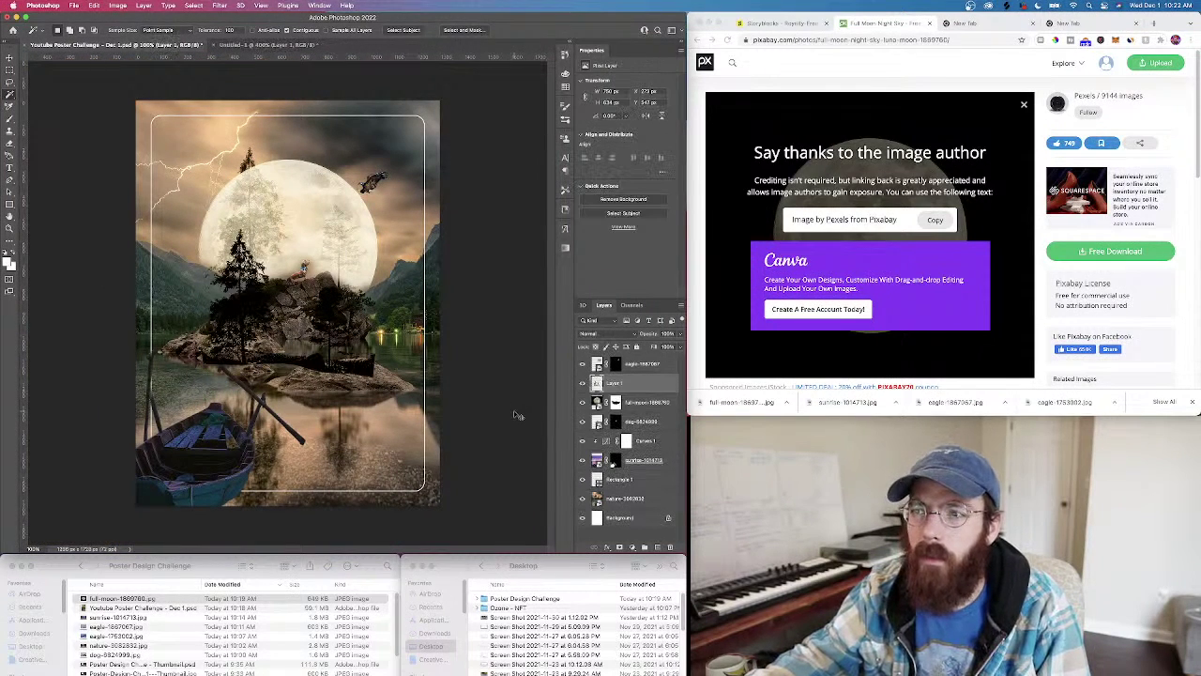
{"action": "key", "text": "super+z"}
{"action": "key", "text": "super+shift+v"}
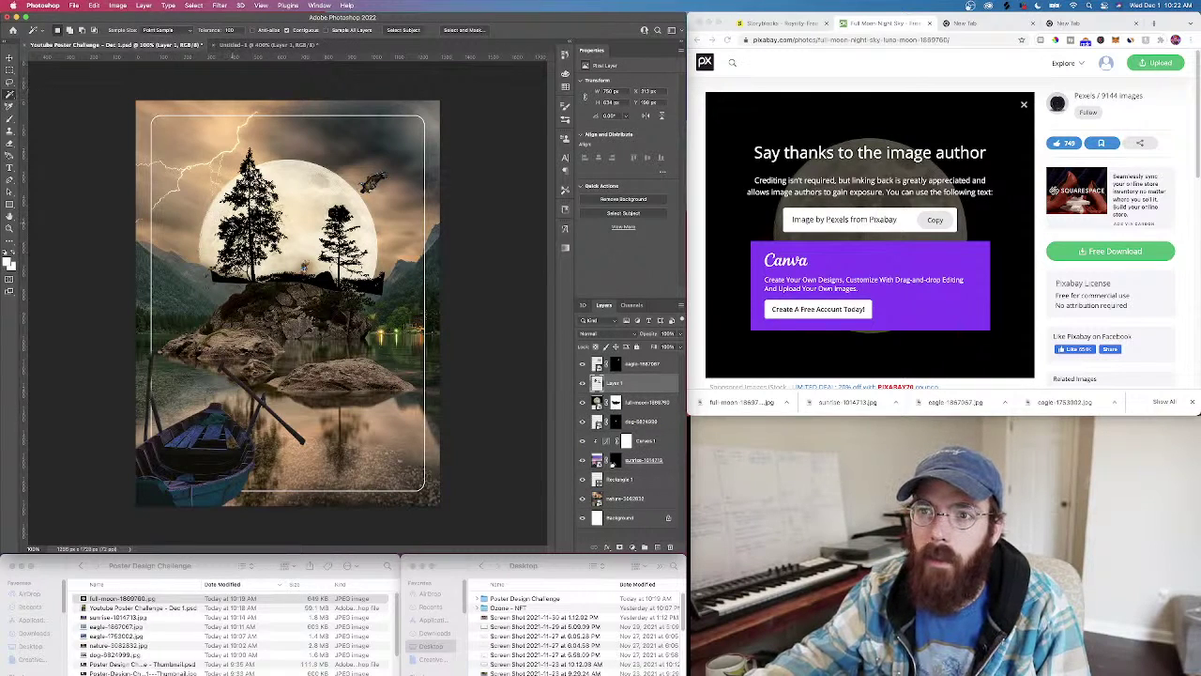
Select the silhouette, fill it with black on the full-moon layer's mask, deselect, and hide the silhouette layer
{"action": "left_click", "coordinate": [237, 228]}
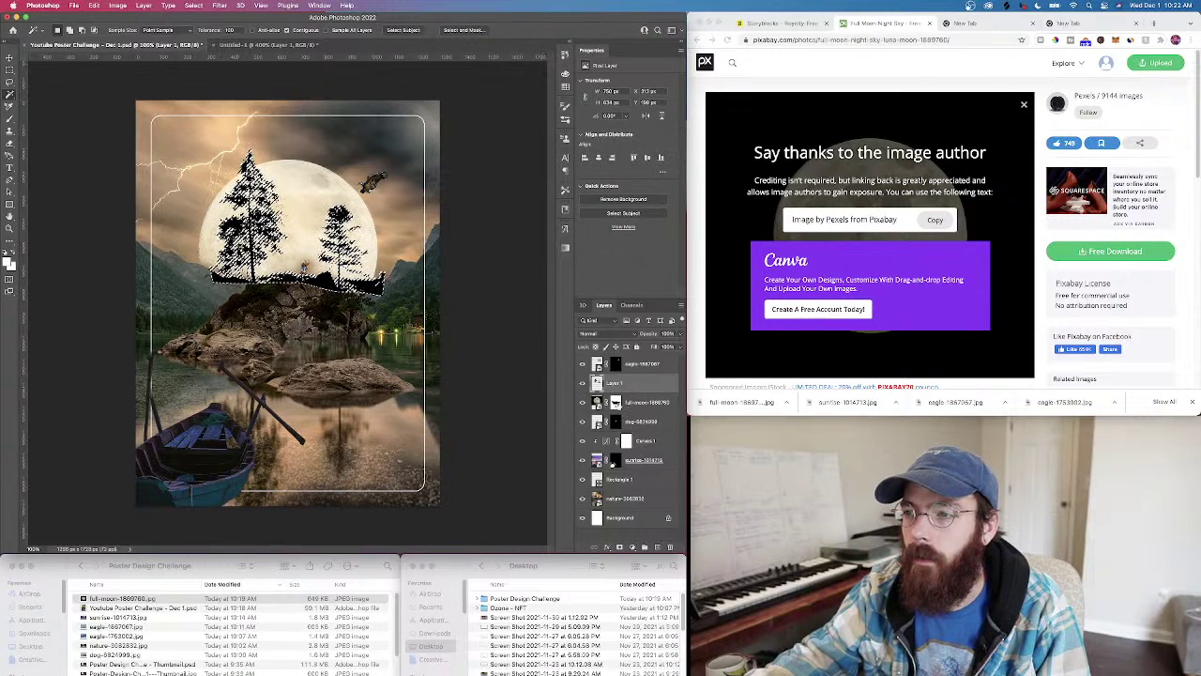
{"action": "left_click", "coordinate": [615, 402]}
{"action": "key", "text": "super+BackSpace"}
{"action": "key", "text": "super+d"}
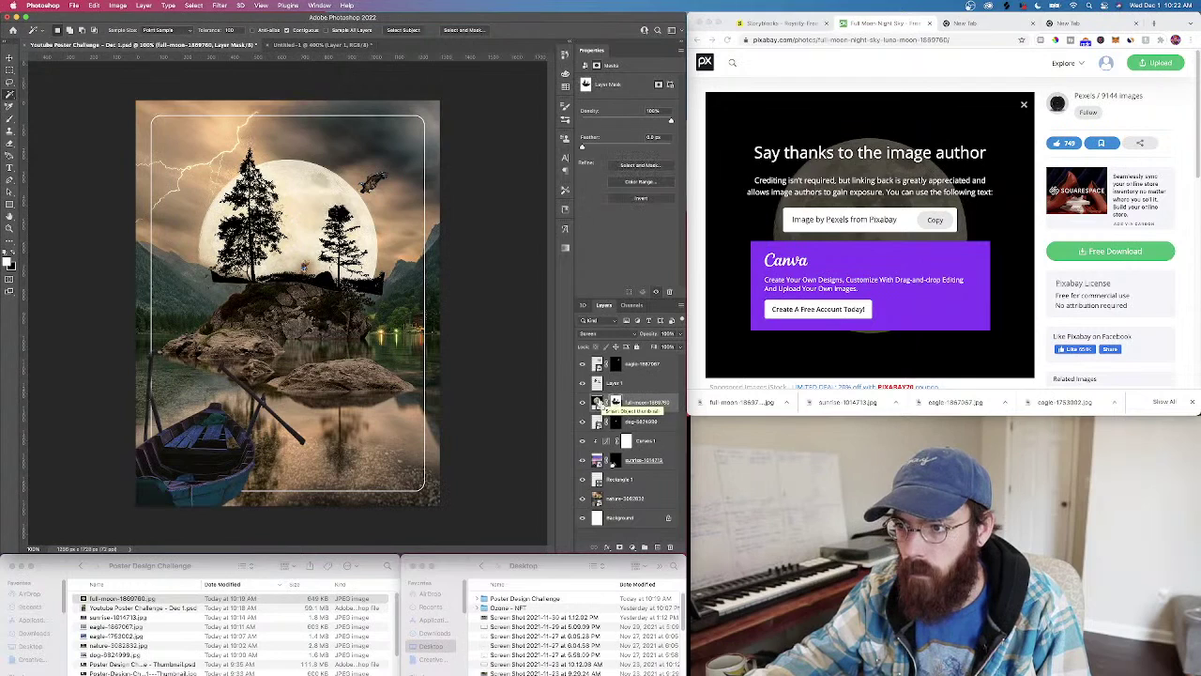
{"action": "left_click", "coordinate": [583, 383]}
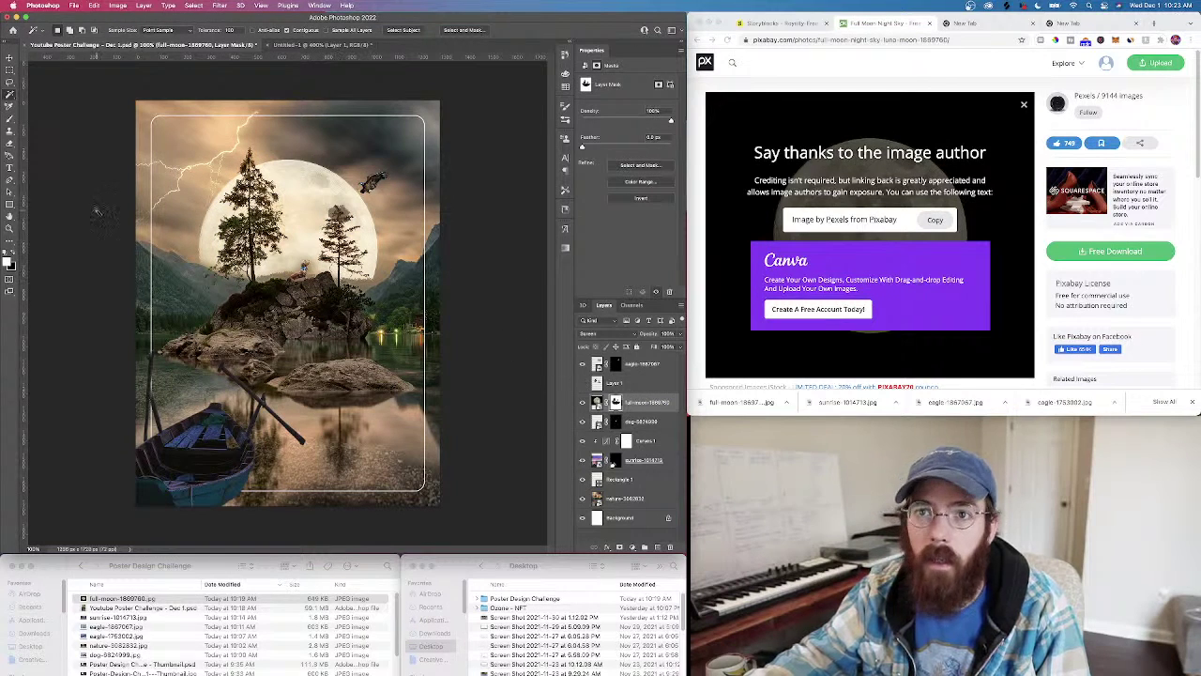
With the Brush size set to 2 px, paint on the full-moon mask around the tip of the smaller tree
{"action": "key", "text": "super+plus"}
{"action": "key", "text": "super+plus"}
{"action": "key", "text": "super+plus"}
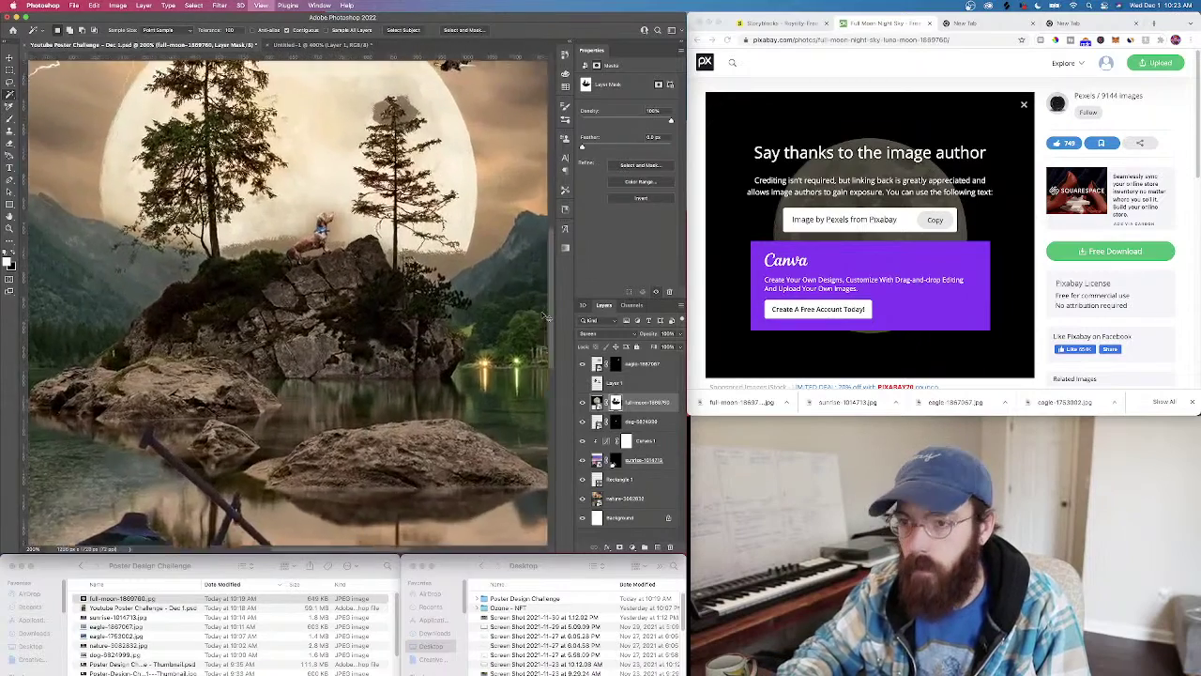
{"action": "scroll", "coordinate": [317, 406], "scroll_direction": "up", "scroll_amount": 10}
{"action": "scroll", "coordinate": [324, 409], "scroll_direction": "right", "scroll_amount": 2}
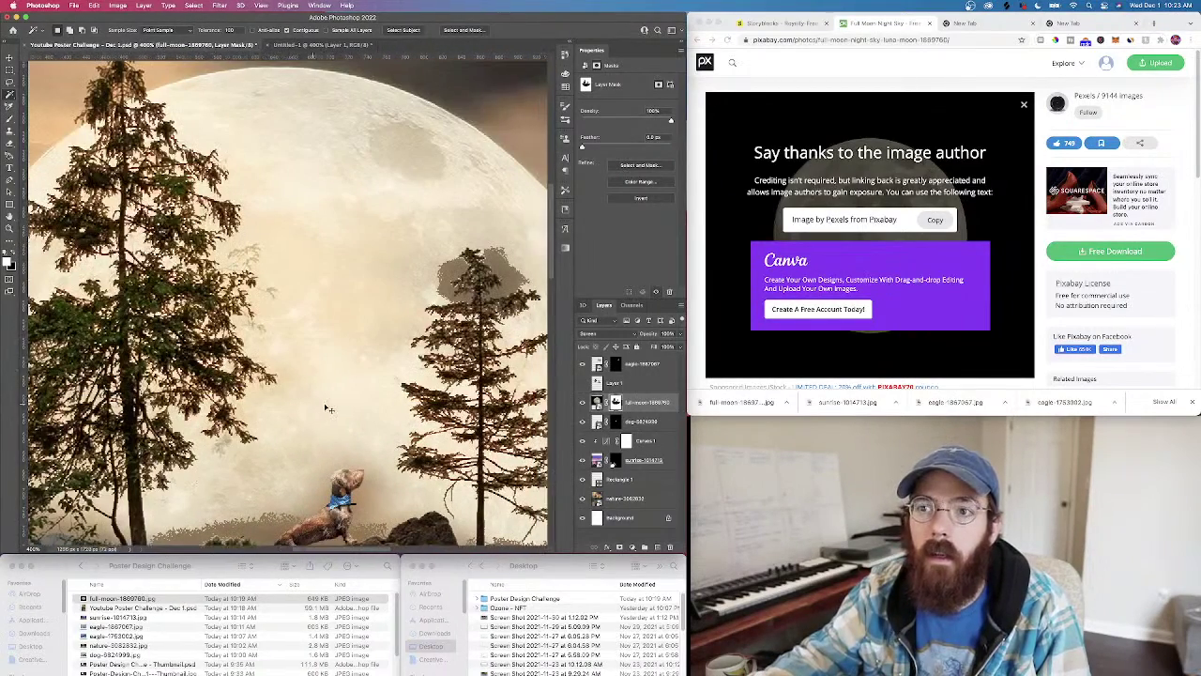
{"action": "left_click", "coordinate": [9, 143]}
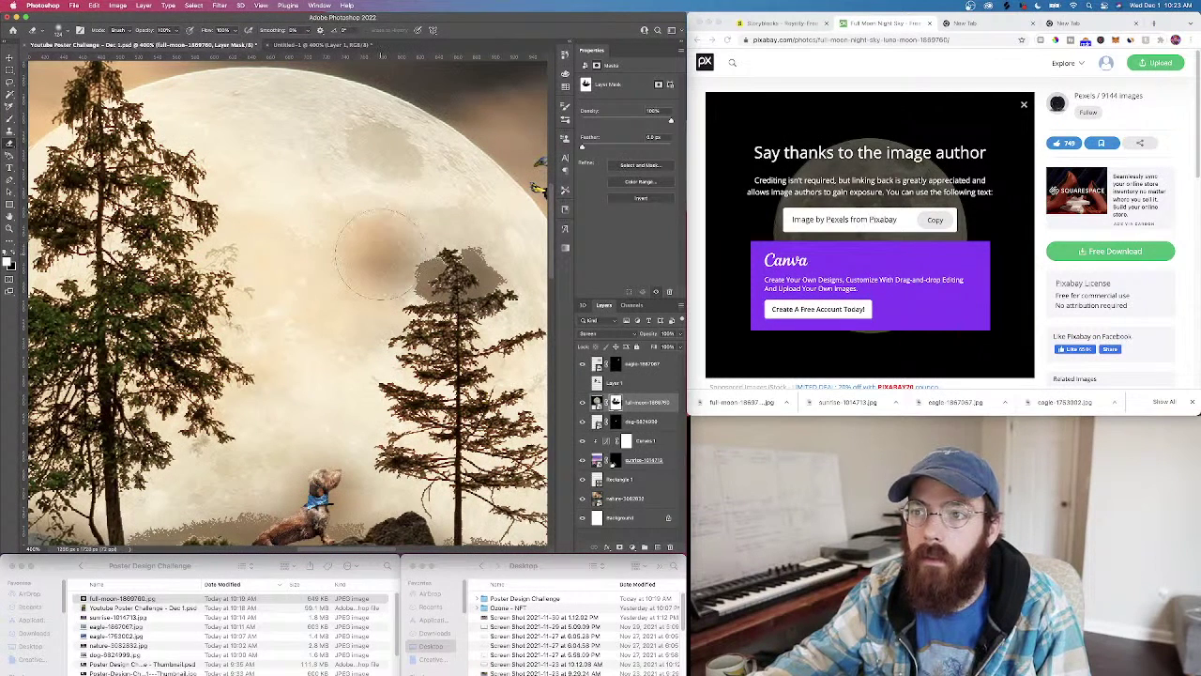
{"action": "left_click", "coordinate": [10, 107]}
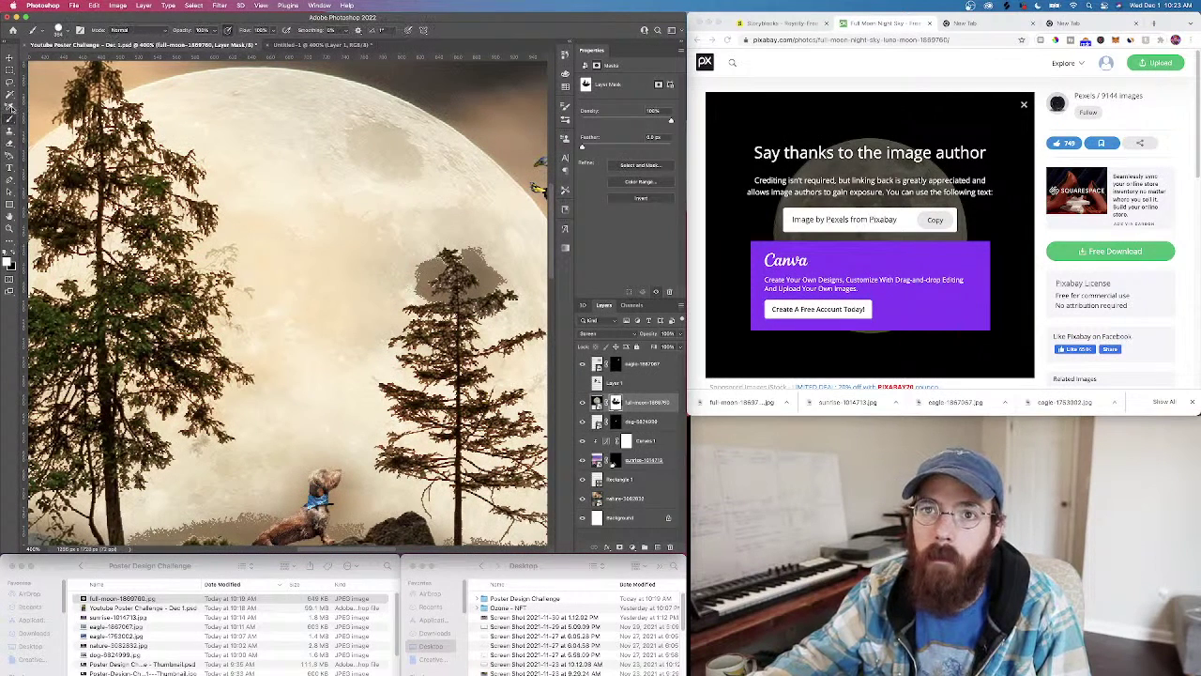
{"action": "left_click", "coordinate": [58, 31]}
{"action": "left_click_drag", "start_coordinate": [57, 58], "coordinate": [55, 59]}
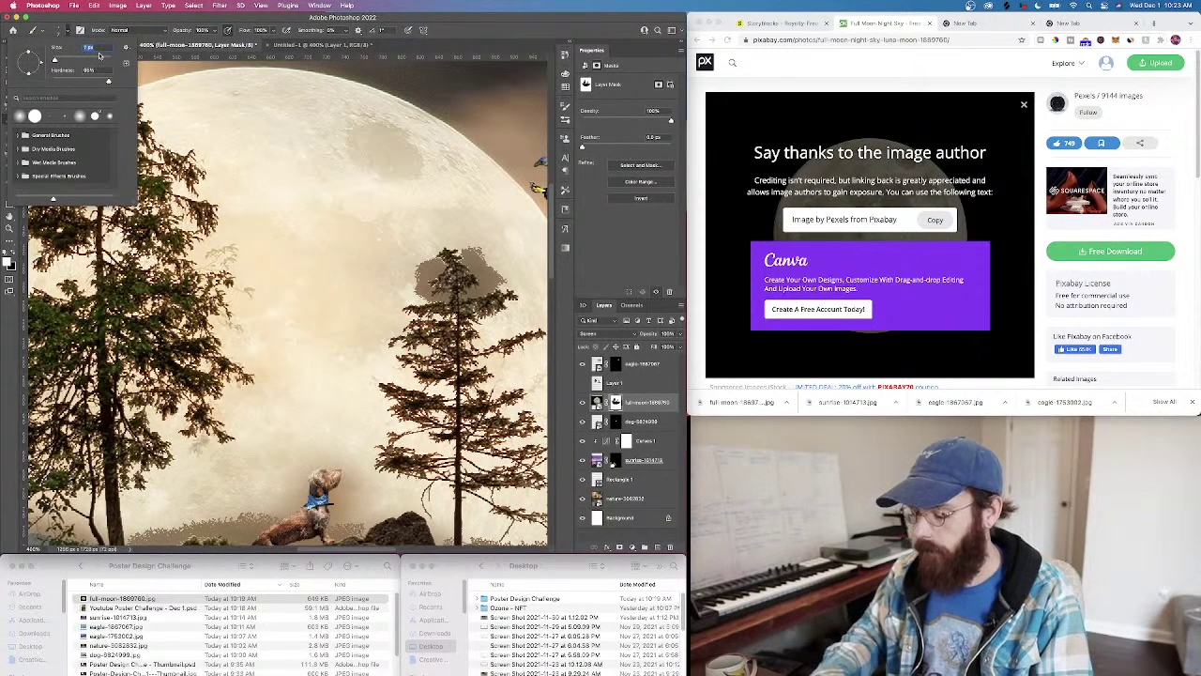
{"action": "type", "text": "2"}
{"action": "key", "text": "Return"}
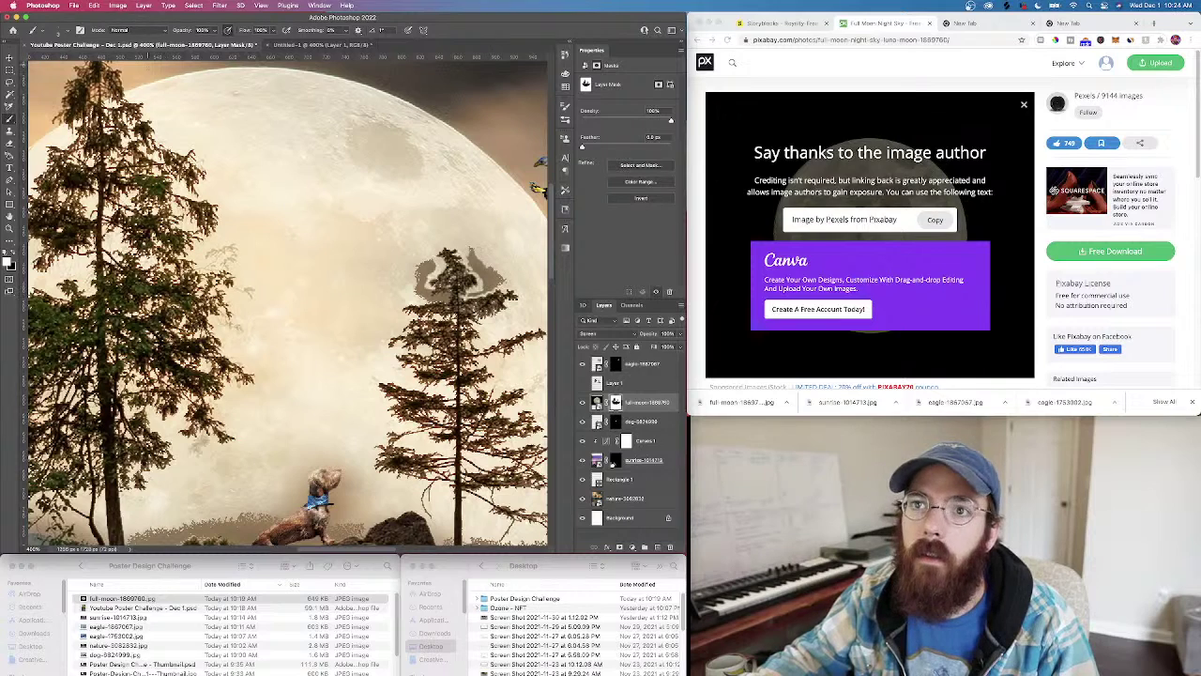
Clear the rest of the grey patch around the smaller tree's top by painting on the full-moon mask, finishing with the whole poster in view
{"action": "left_click", "coordinate": [61, 28]}
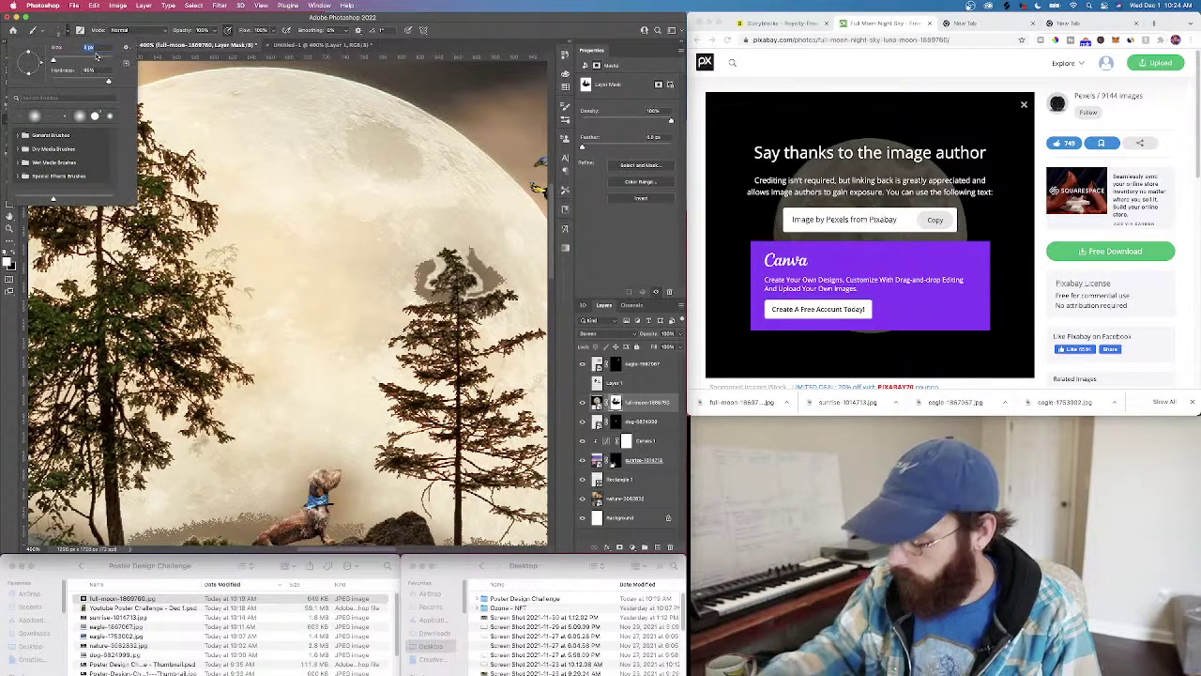
{"action": "left_click", "coordinate": [58, 31]}
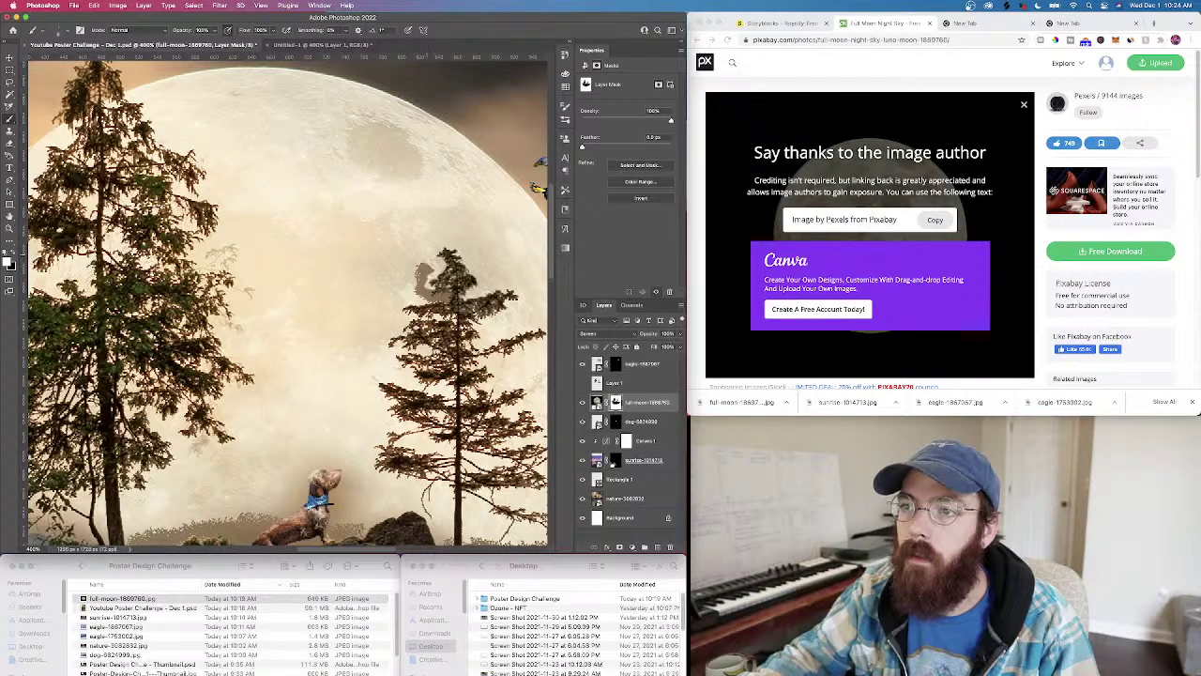
{"action": "mouse_move", "coordinate": [431, 270]}
{"action": "left_mouse_down"}
{"action": "mouse_move", "coordinate": [425, 297]}
{"action": "mouse_move", "coordinate": [428, 269]}
{"action": "mouse_move", "coordinate": [416, 291]}
{"action": "mouse_move", "coordinate": [422, 266]}
{"action": "mouse_move", "coordinate": [435, 300]}
{"action": "left_mouse_up"}
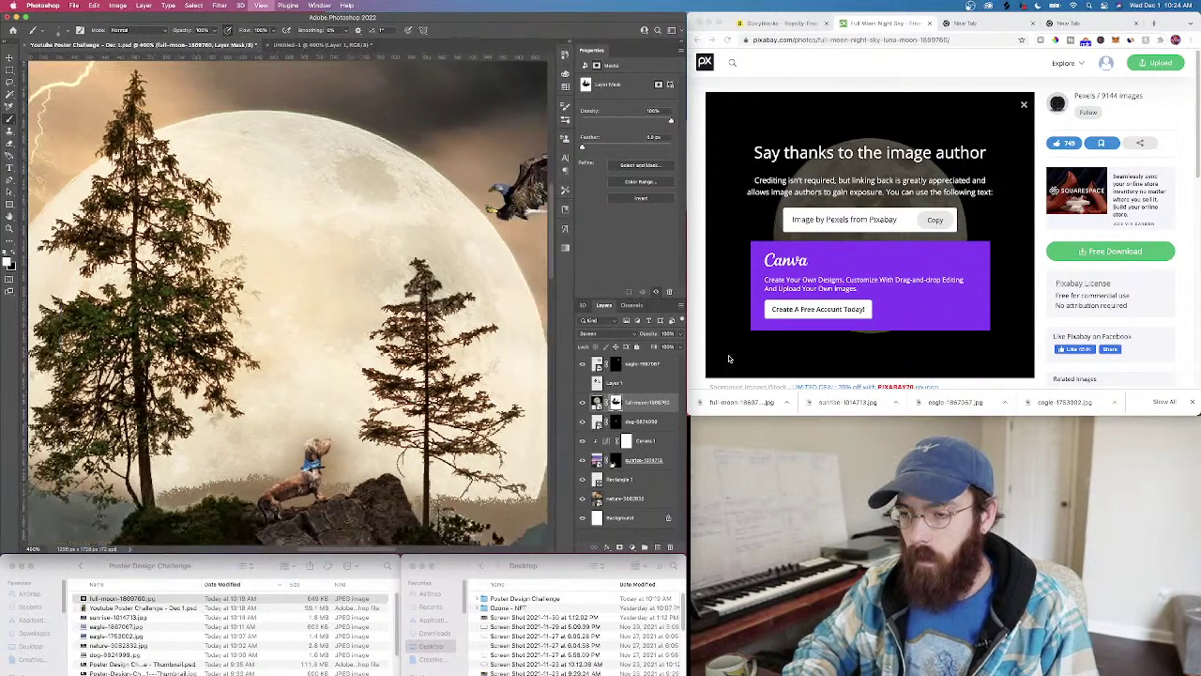
{"action": "key", "text": "super+1"}
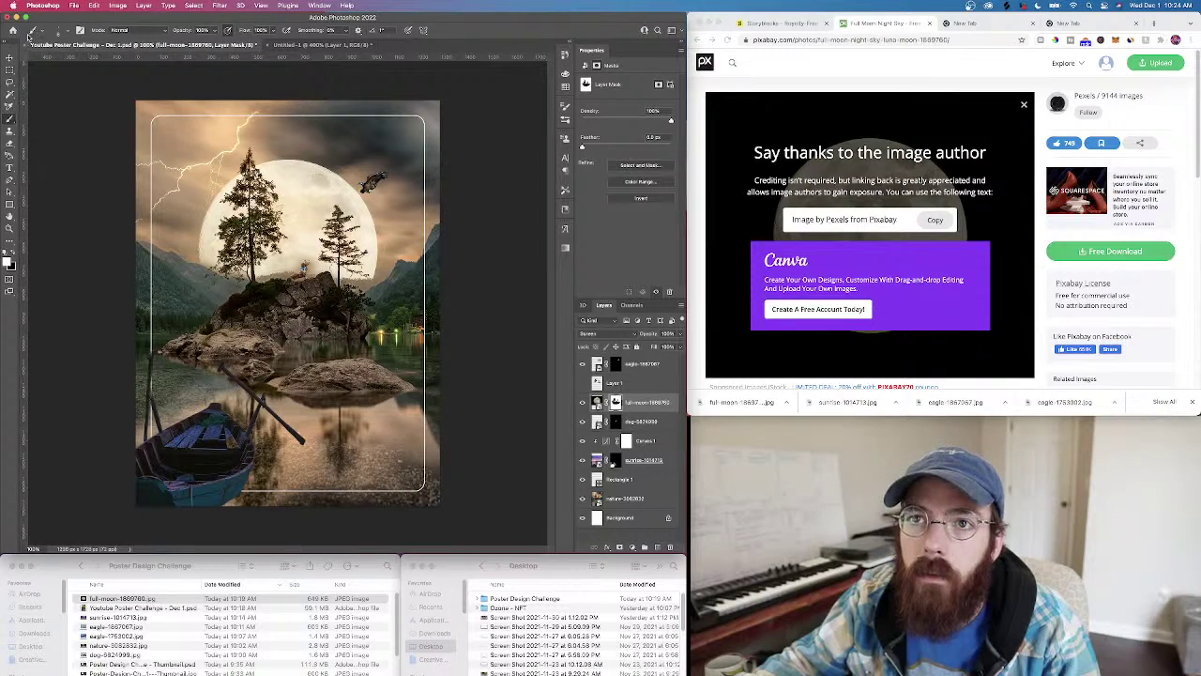
Retouch the full-moon mask along the island's ridge with the Brush, setting its hardness to 0%
{"action": "left_click", "coordinate": [42, 32]}
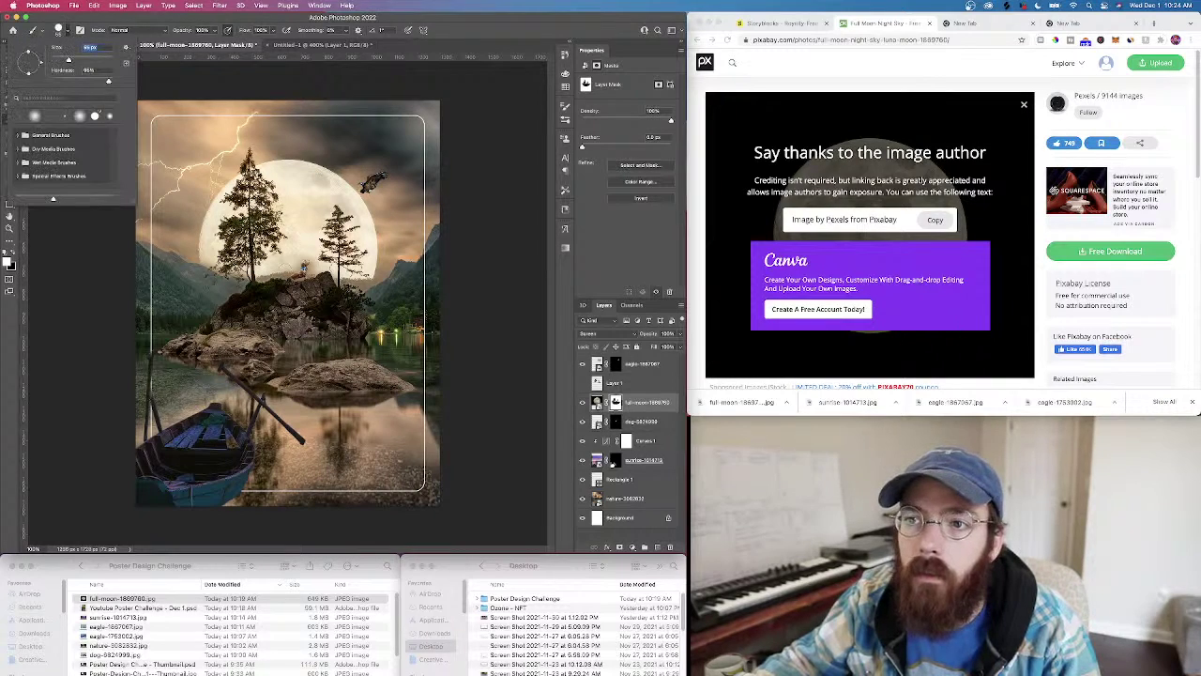
{"action": "left_click", "coordinate": [261, 274]}
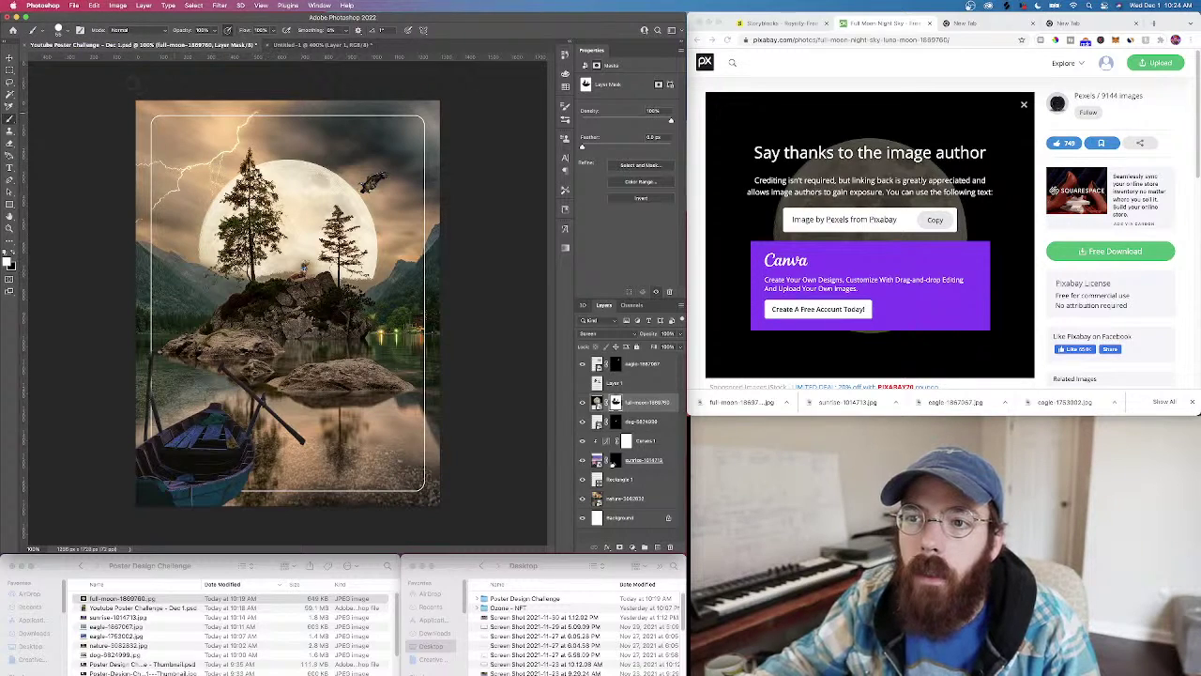
{"action": "left_click", "coordinate": [60, 32]}
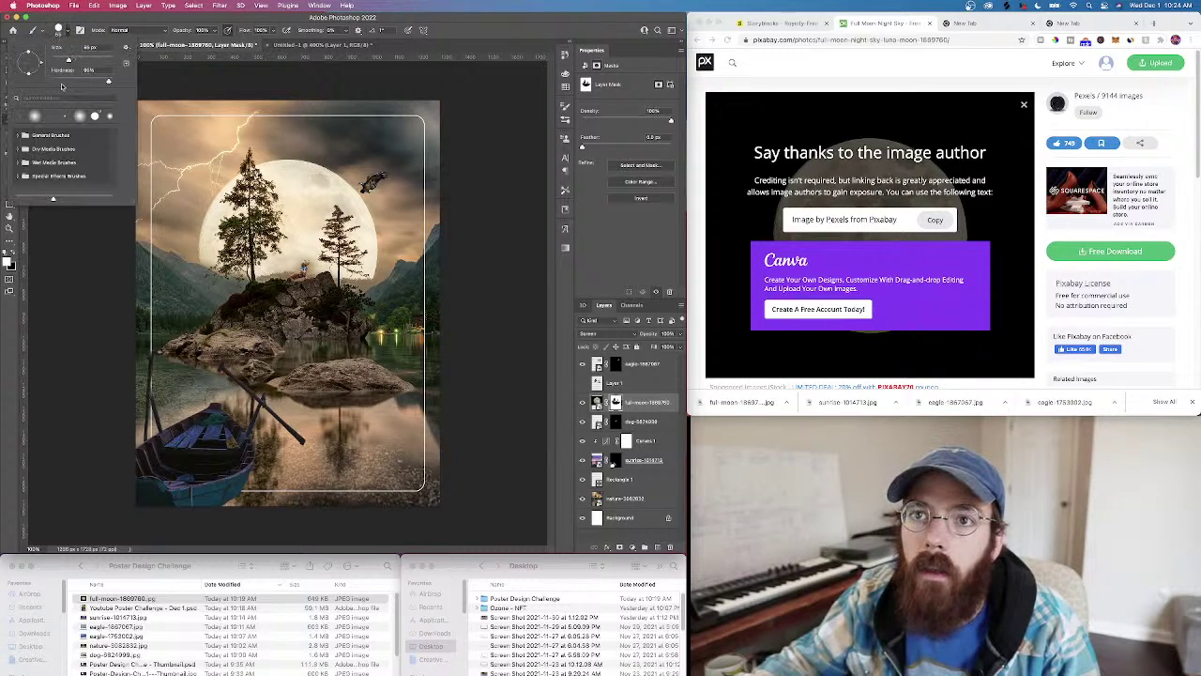
{"action": "left_click", "coordinate": [259, 274]}
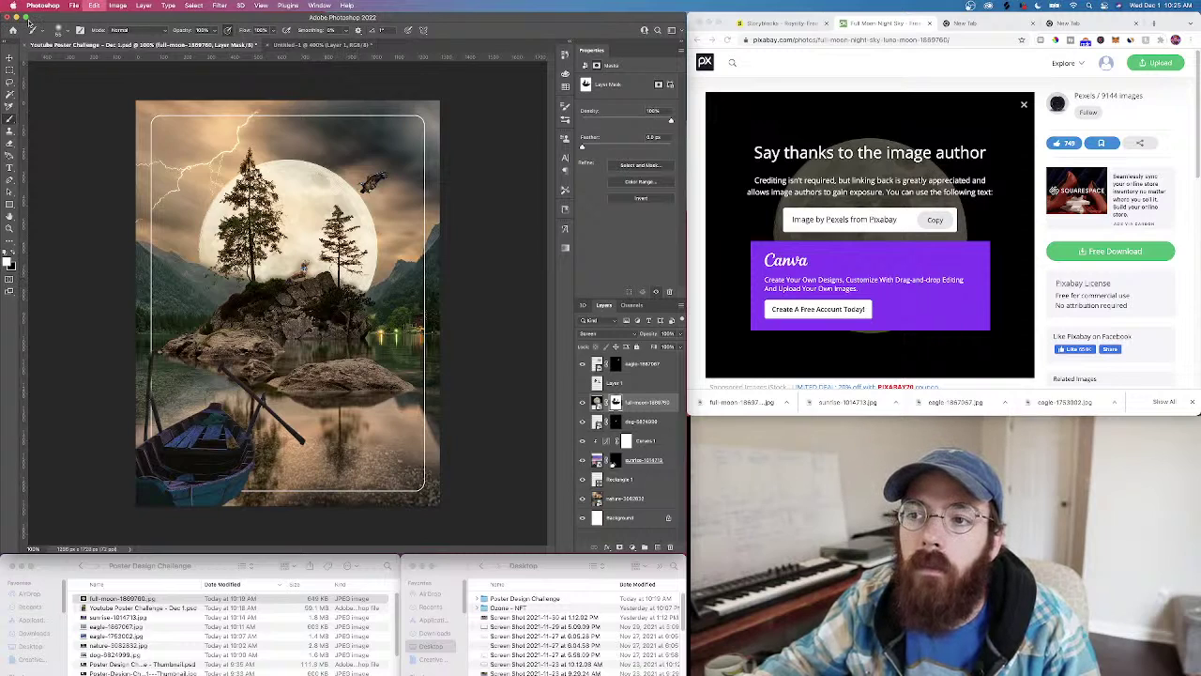
{"action": "left_click", "coordinate": [59, 30]}
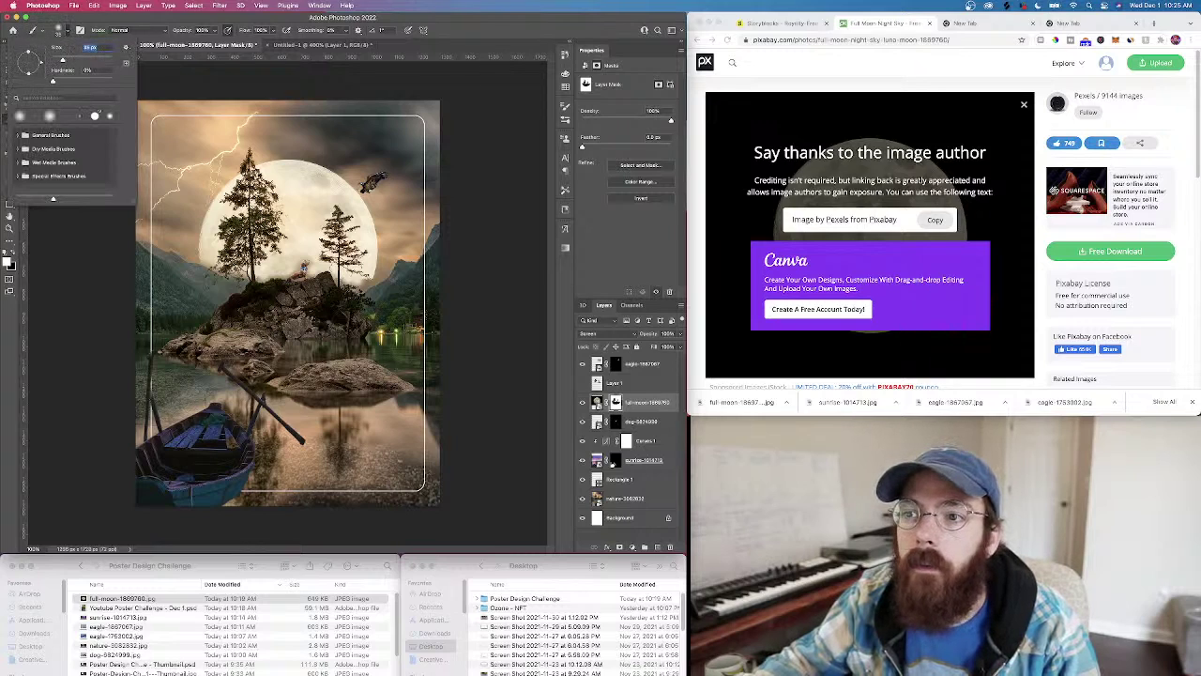
{"action": "key", "text": "Return"}
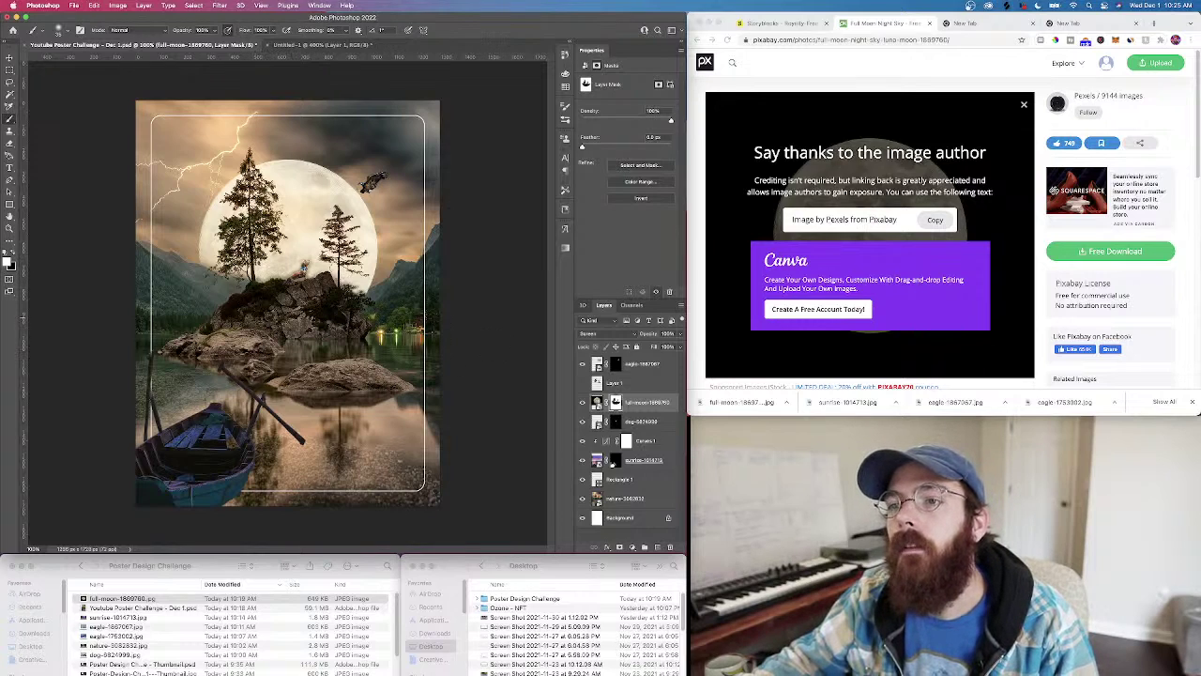
Enlarge the Brush, keep its hardness at 0%, reduce its opacity, and paint the full-moon mask around the dog
{"action": "left_click", "coordinate": [64, 30]}
{"action": "left_click_drag", "start_coordinate": [63, 60], "coordinate": [89, 60]}
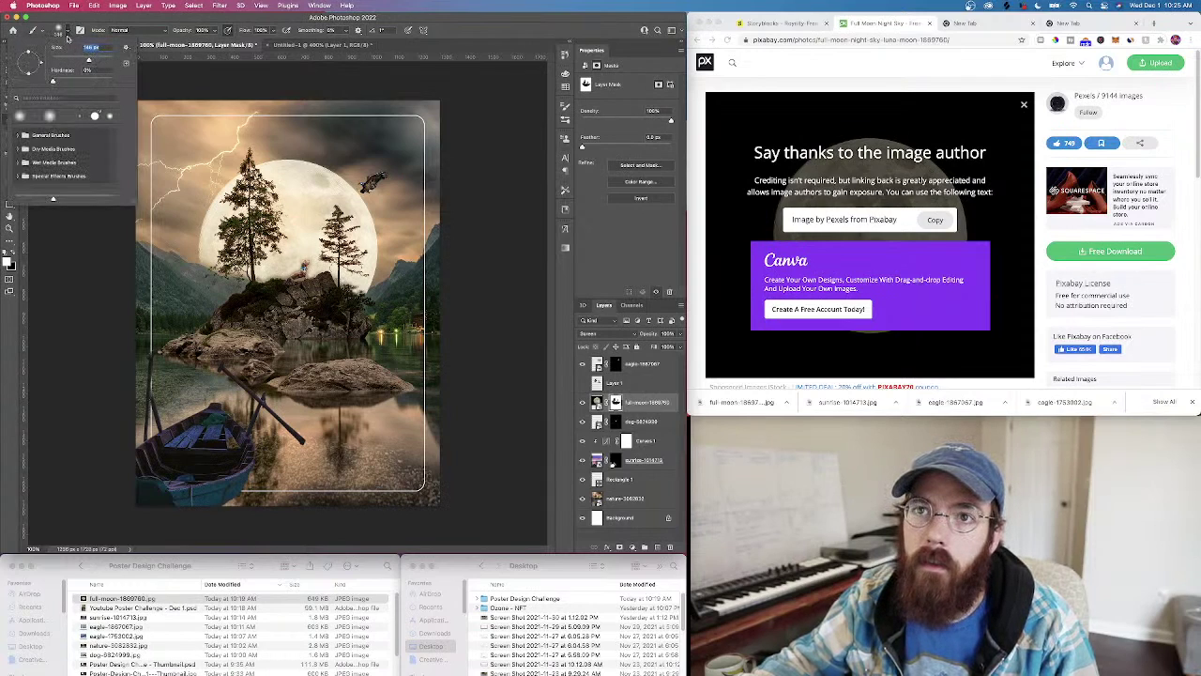
{"action": "left_click_drag", "start_coordinate": [79, 82], "coordinate": [51, 83]}
{"action": "left_click", "coordinate": [119, 19]}
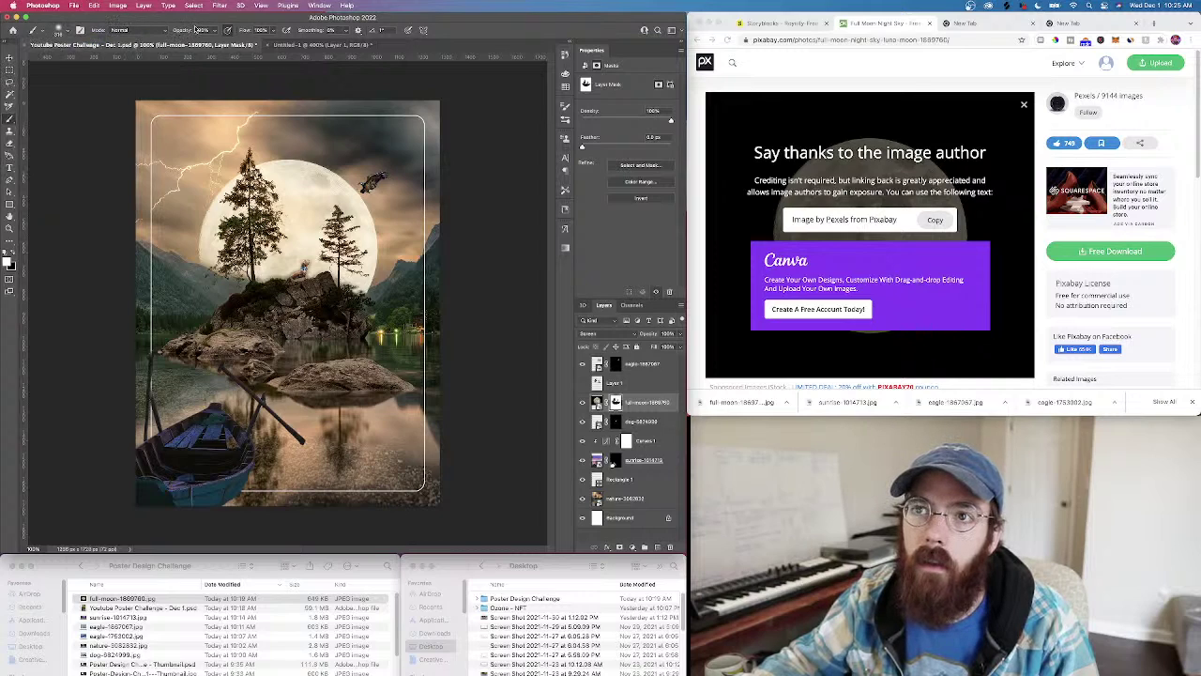
{"action": "left_click", "coordinate": [215, 31]}
{"action": "left_click", "coordinate": [180, 43]}
{"action": "left_click_drag", "start_coordinate": [180, 44], "coordinate": [185, 44]}
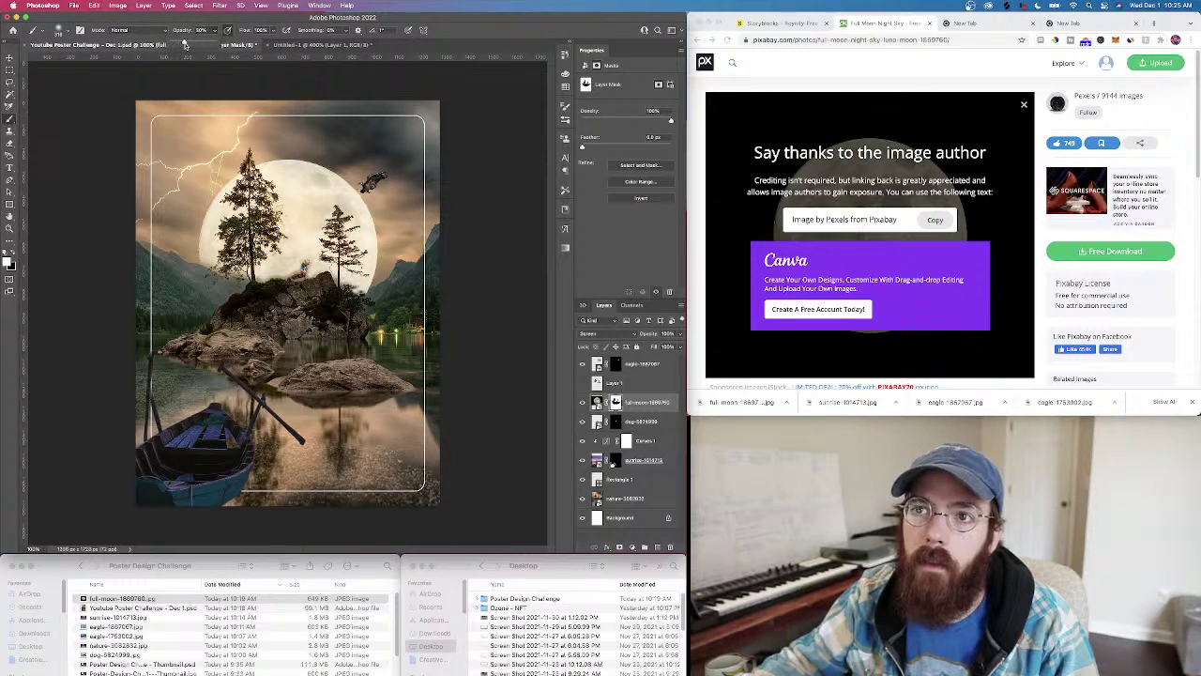
{"action": "left_click", "coordinate": [303, 267]}
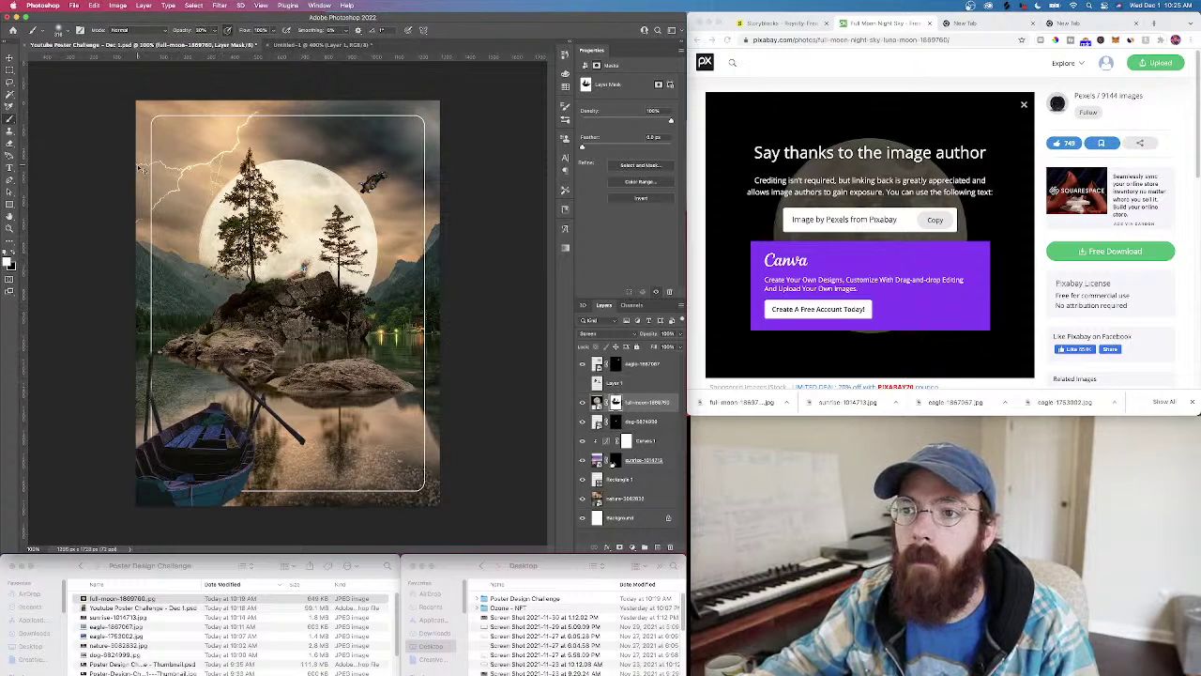
Use a large soft Eraser at low opacity on the full-moon mask from the dog along the moon's lower edge
{"action": "left_click", "coordinate": [11, 142]}
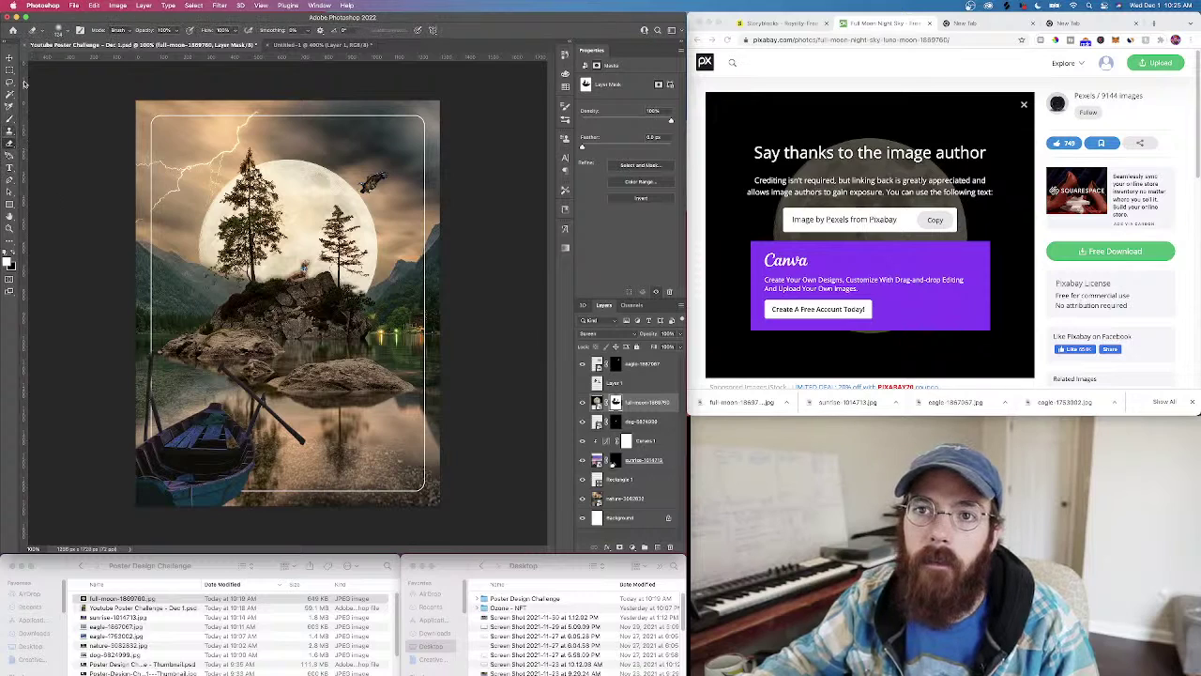
{"action": "left_click_drag", "start_coordinate": [178, 31], "coordinate": [143, 43]}
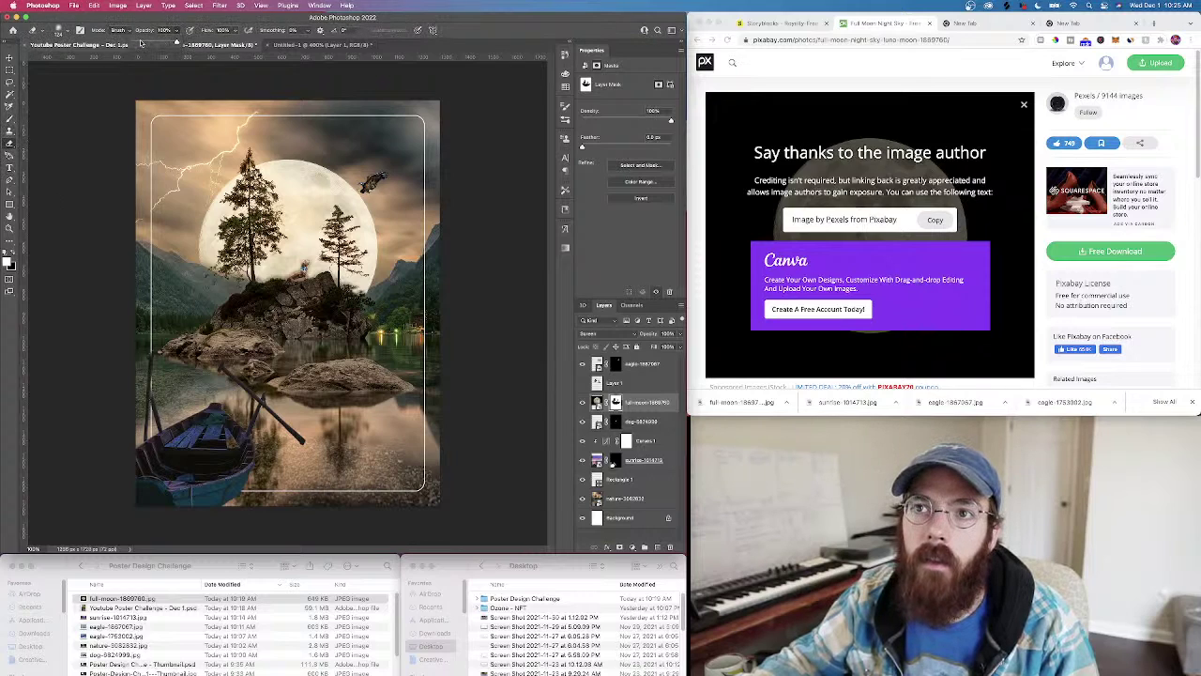
{"action": "left_click", "coordinate": [58, 31]}
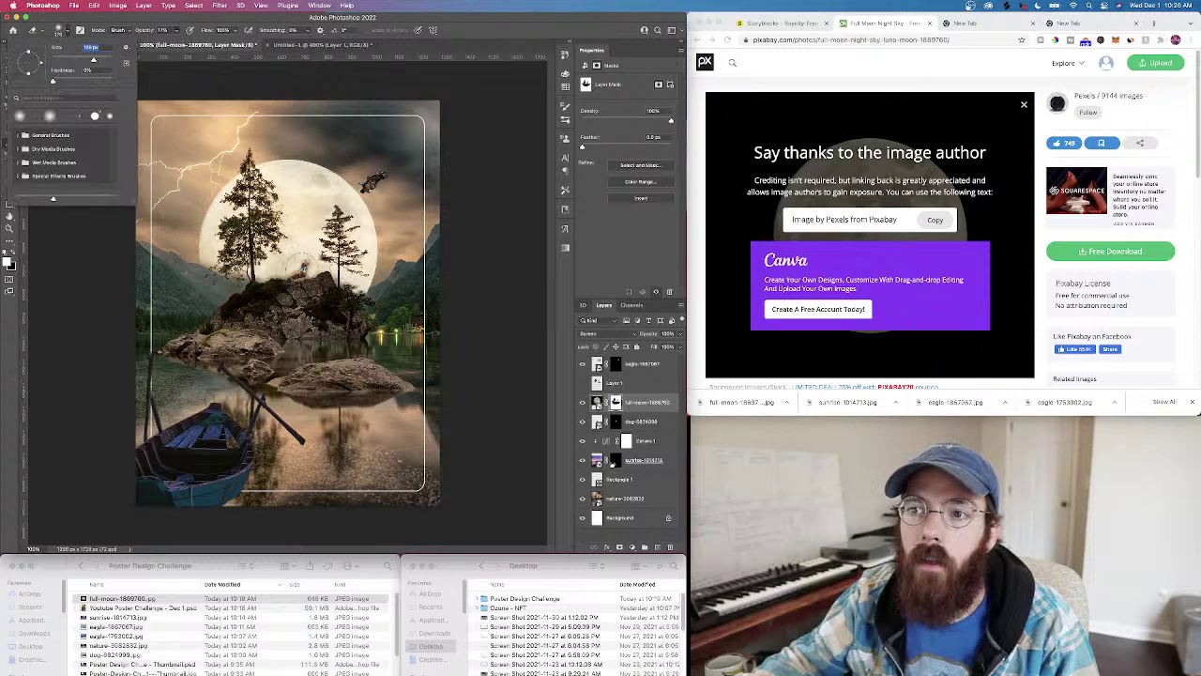
{"action": "key", "text": "Return"}
{"action": "mouse_move", "coordinate": [301, 269]}
{"action": "left_mouse_down"}
{"action": "mouse_move", "coordinate": [276, 273]}
{"action": "mouse_move", "coordinate": [267, 258]}
{"action": "mouse_move", "coordinate": [252, 270]}
{"action": "mouse_move", "coordinate": [364, 279]}
{"action": "left_mouse_up"}
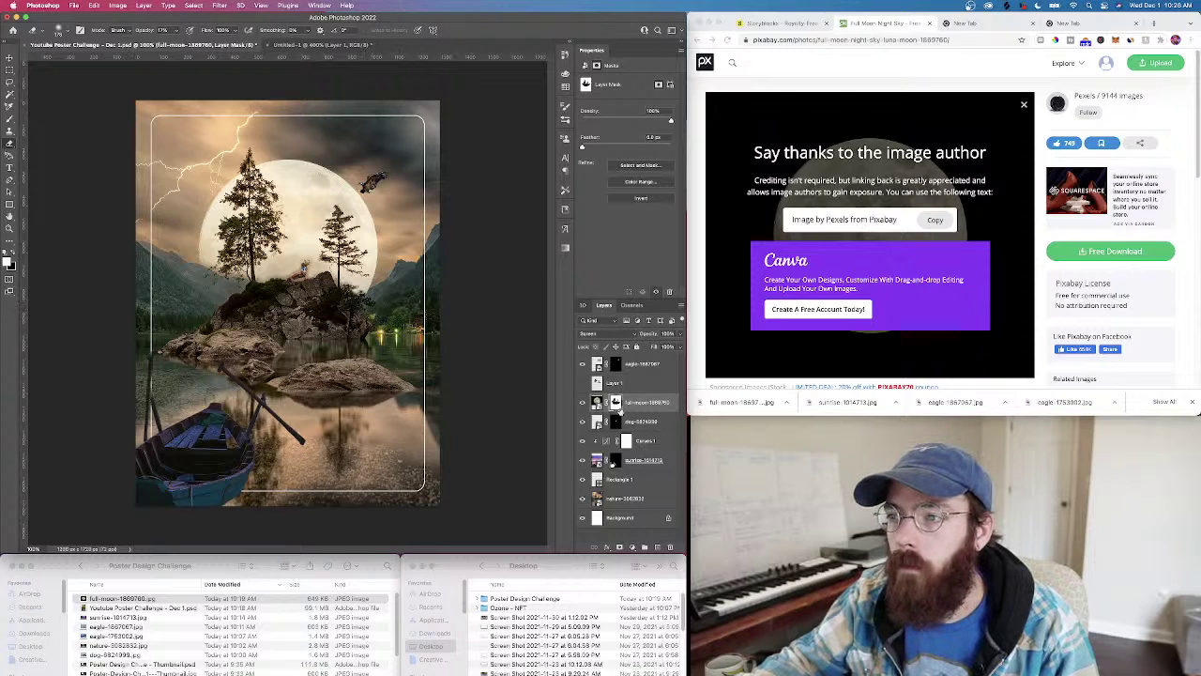
Reduce the Eraser size, set its opacity to 100%, and clean the full-moon mask around the dog
{"action": "left_click", "coordinate": [57, 30]}
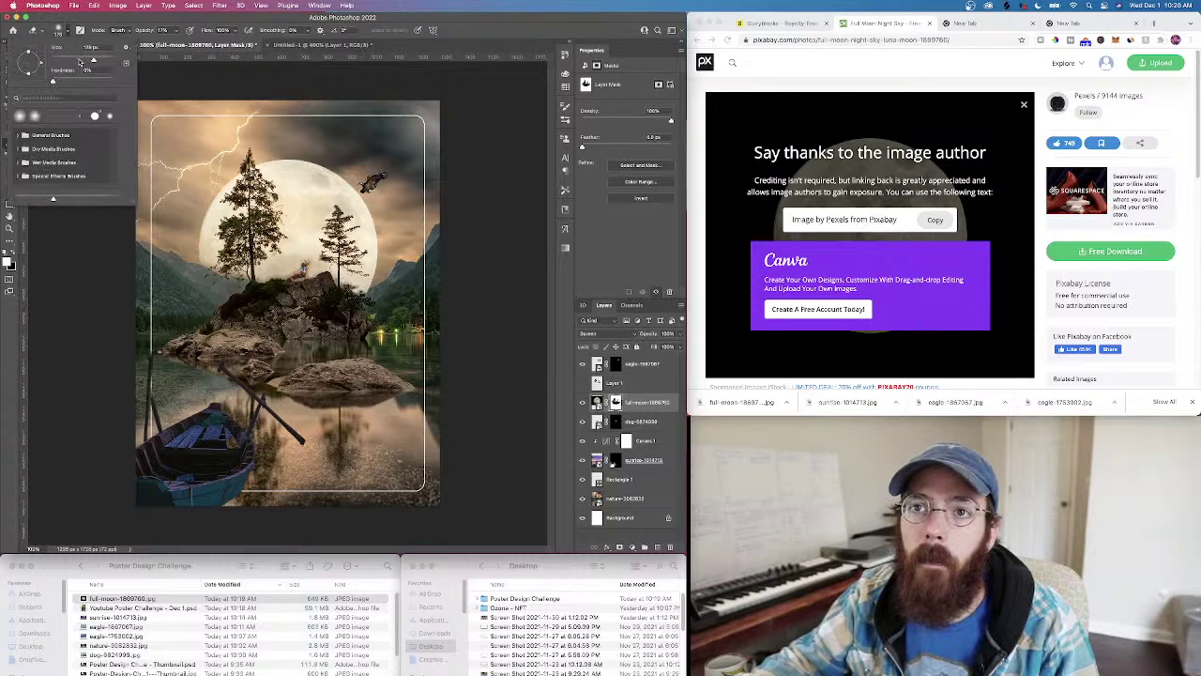
{"action": "key", "text": "Escape"}
{"action": "key", "text": "0"}
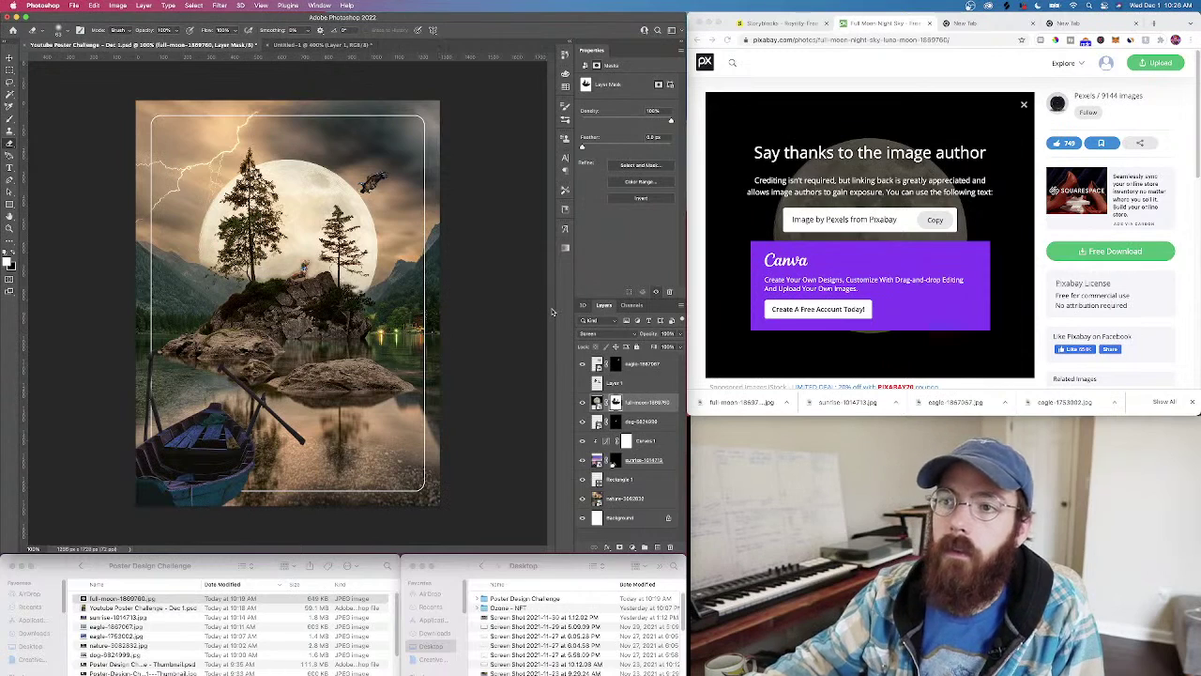
Select the layers from the eagle down to the nature photo, excluding the frame rectangle, and nudge them slightly to the right
{"action": "left_click", "coordinate": [643, 369]}
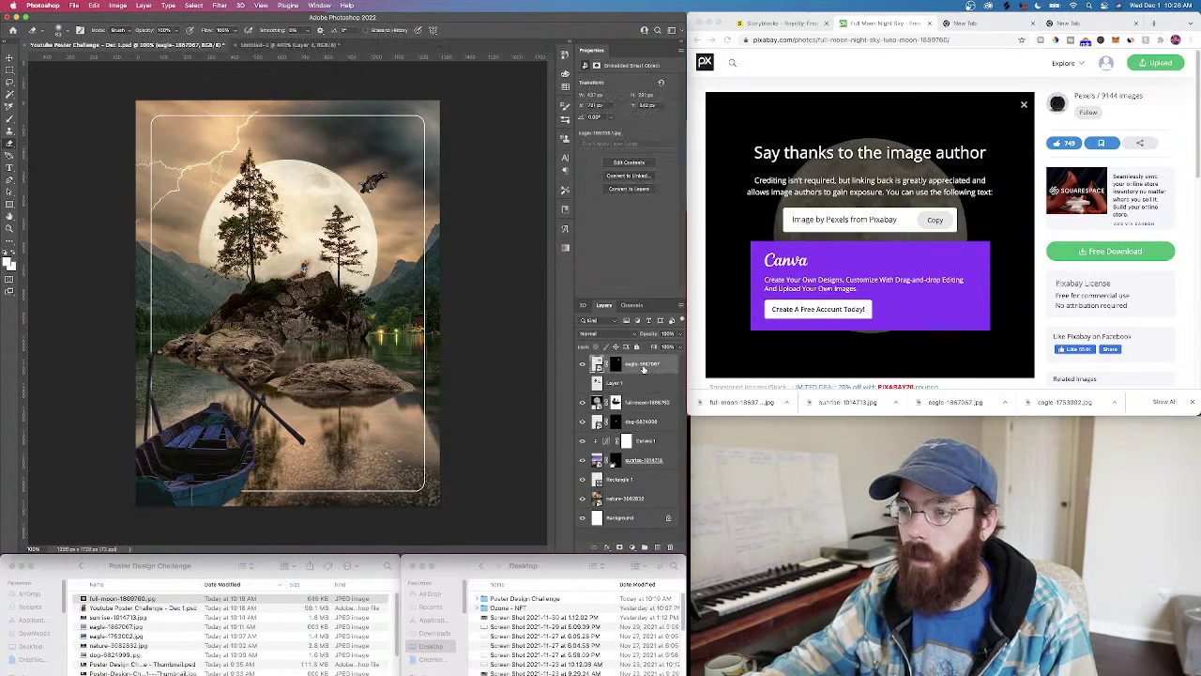
{"action": "left_click", "coordinate": [635, 486]}
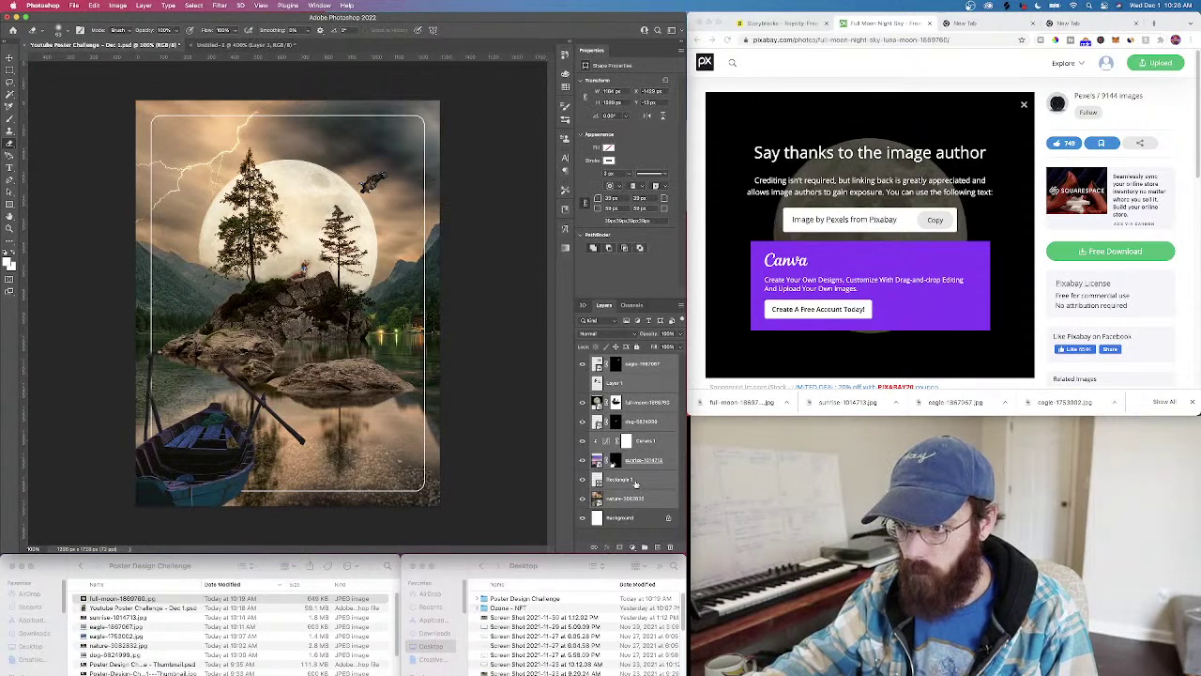
{"action": "left_click", "coordinate": [635, 483], "text": "super"}
{"action": "key", "text": "super+t"}
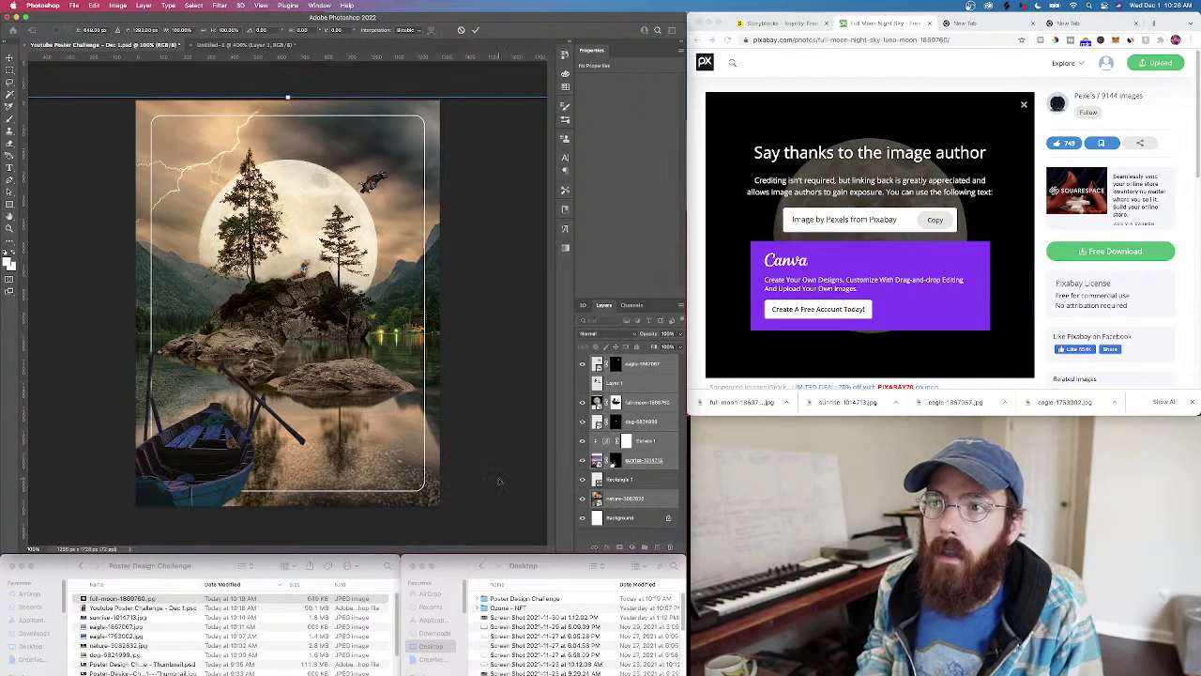
{"action": "key", "text": "Right"}
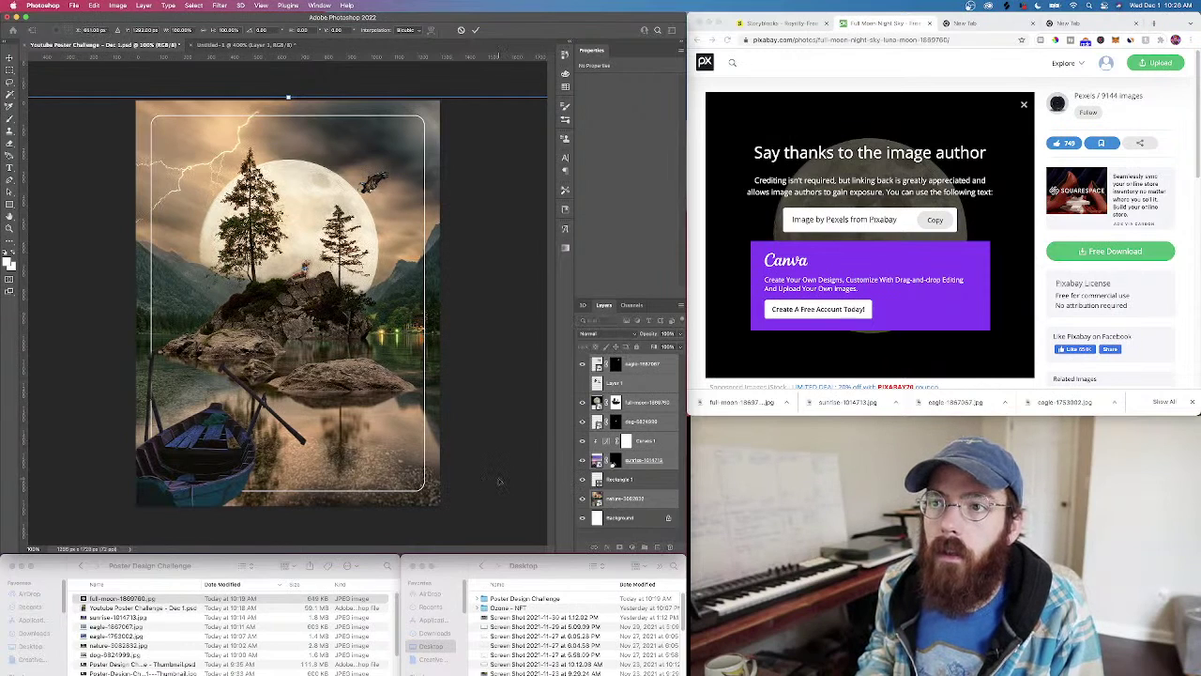
{"action": "key", "text": "Right"}
{"action": "key", "text": "Right"}
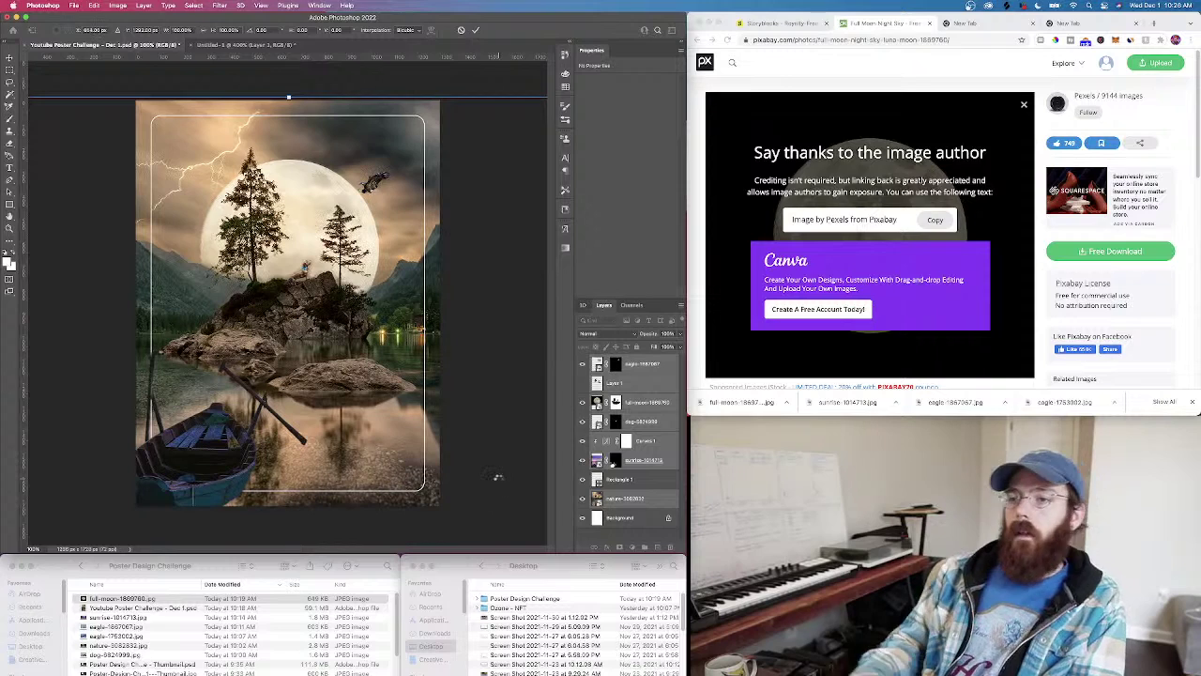
{"action": "key", "text": "Return"}
{"action": "key", "text": "e"}
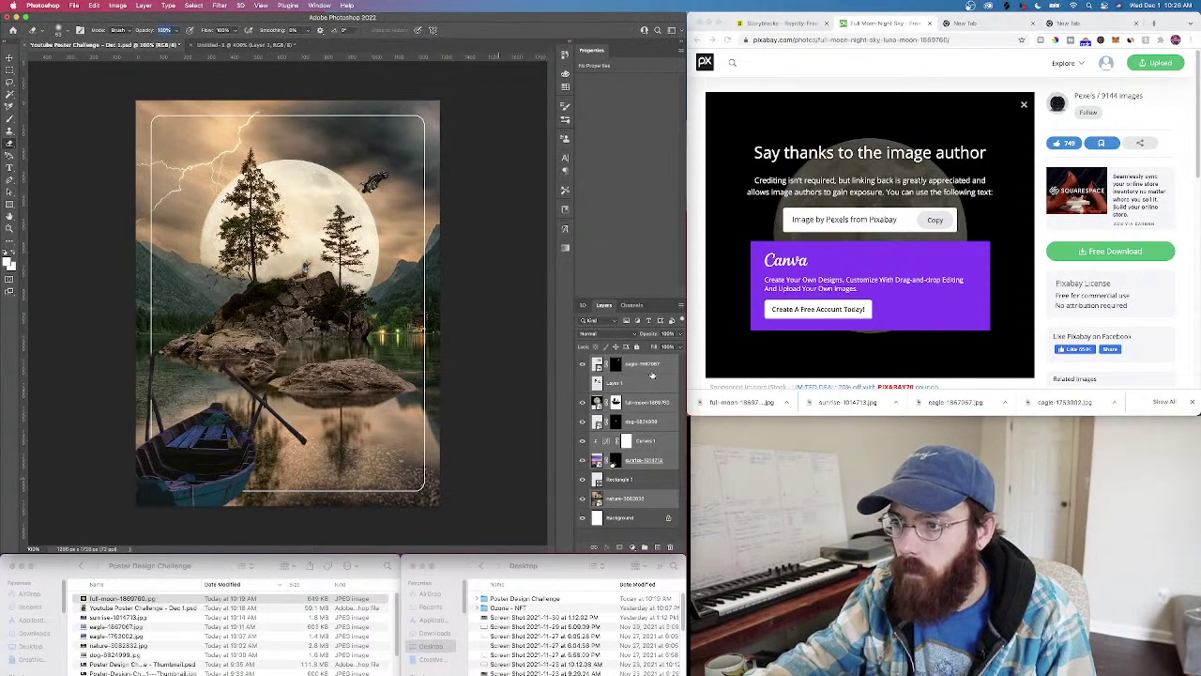
Move the sunrise boat layer left so the boat sits against the poster's left edge
{"action": "left_click", "coordinate": [652, 367]}
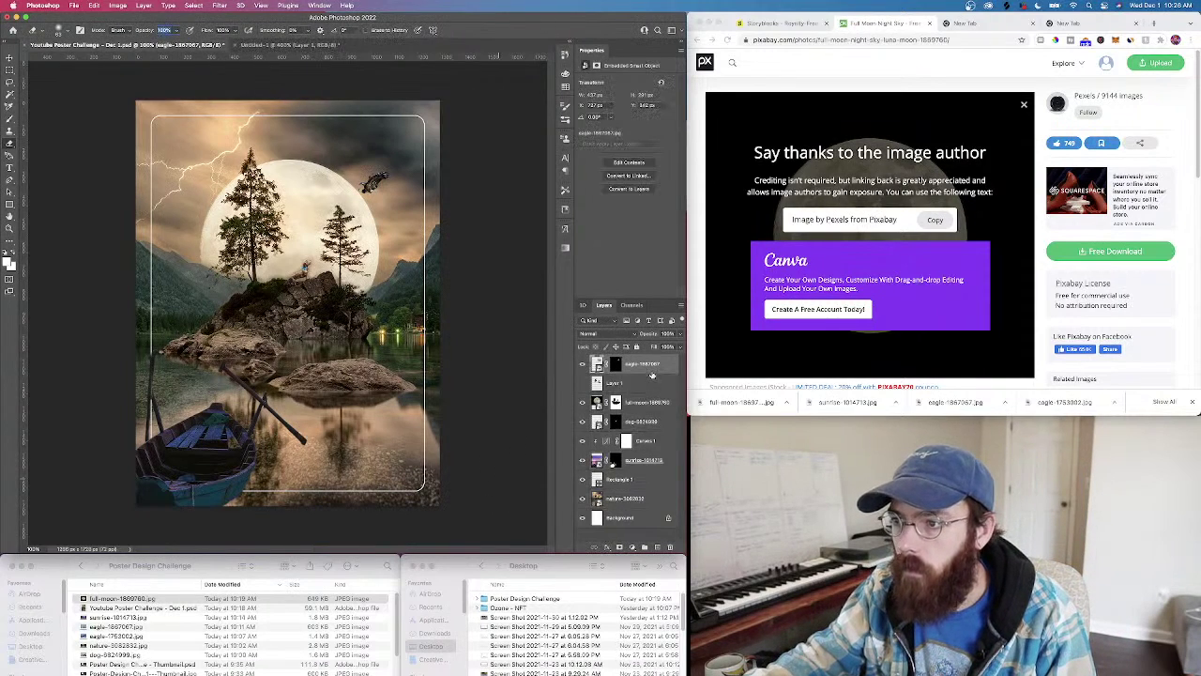
{"action": "left_click", "coordinate": [644, 461]}
{"action": "key", "text": "ctrl+t"}
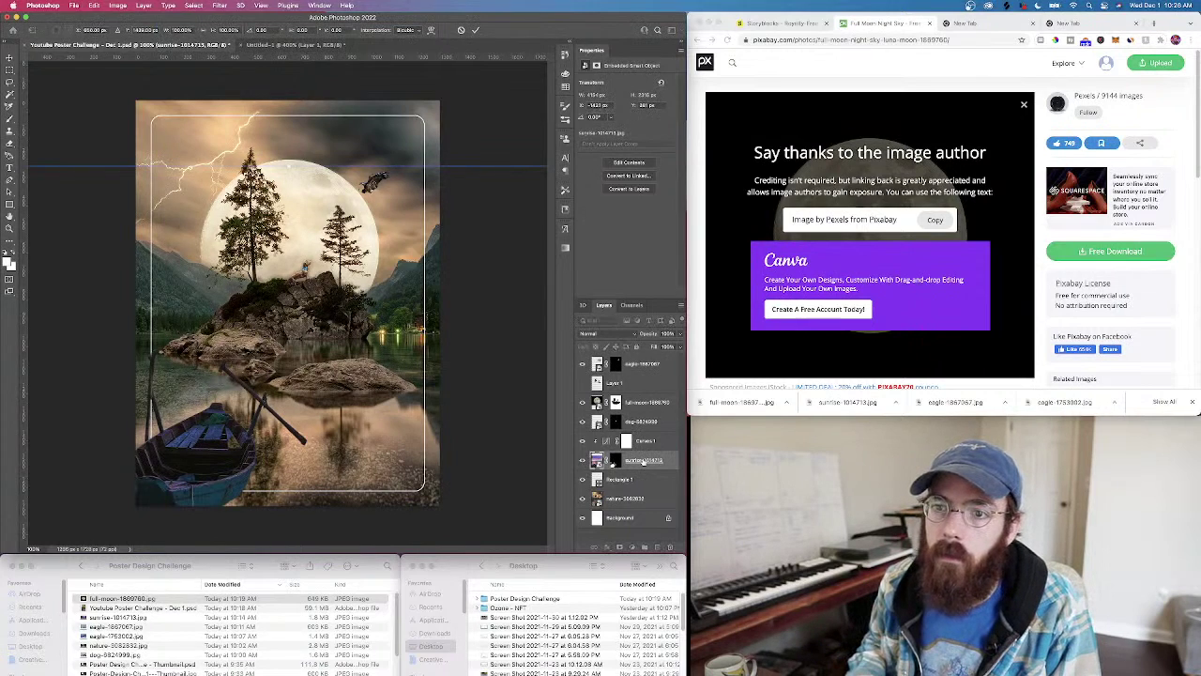
{"action": "key", "text": "shift+Left"}
{"action": "key", "text": "shift+Left"}
{"action": "key", "text": "shift+Left"}
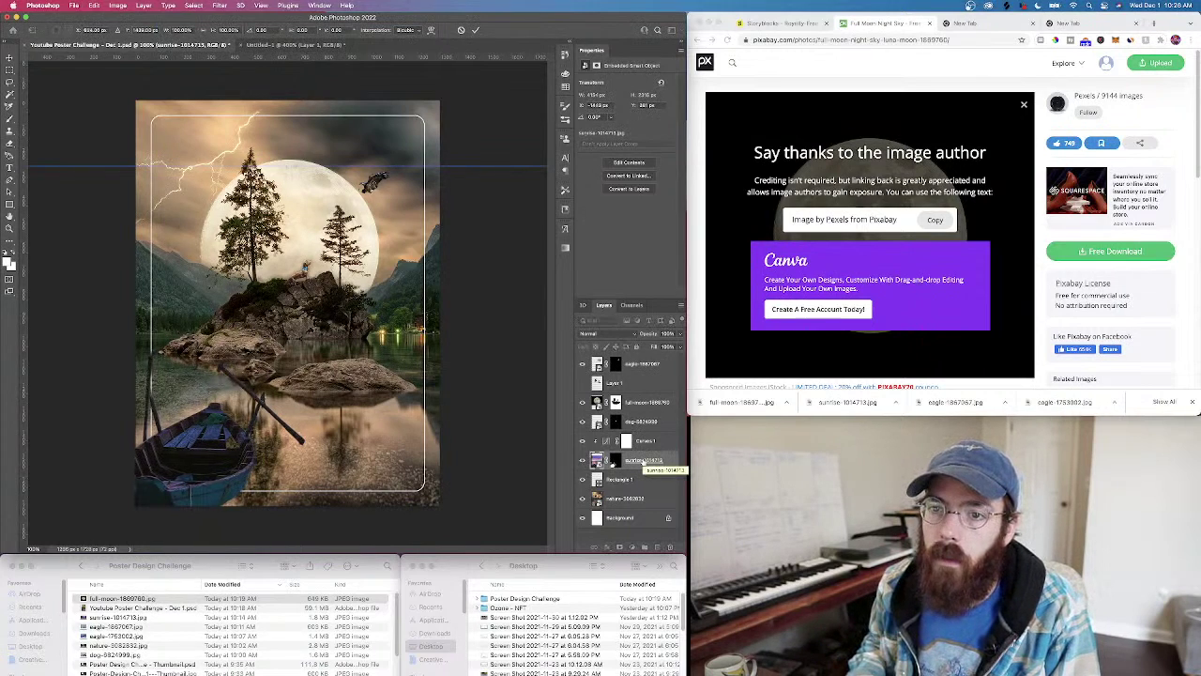
{"action": "key", "text": "shift+Left"}
{"action": "key", "text": "shift+Left"}
{"action": "key", "text": "shift+Left"}
{"action": "key", "text": "shift+Left"}
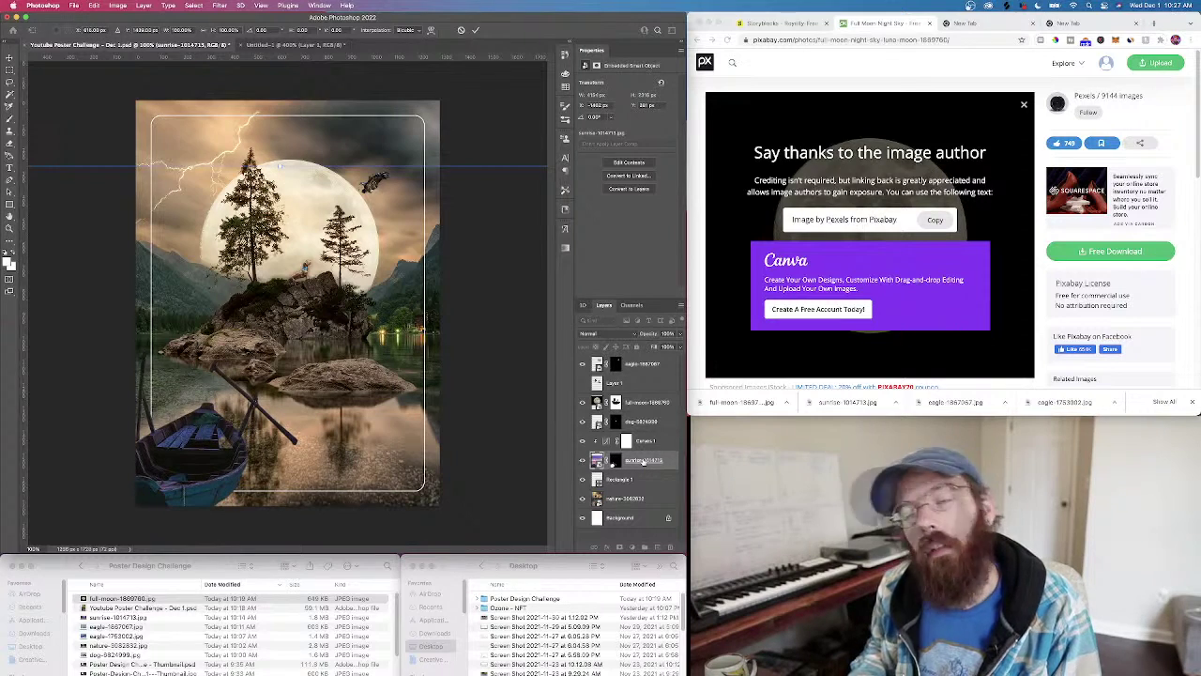
{"action": "key", "text": "Return"}
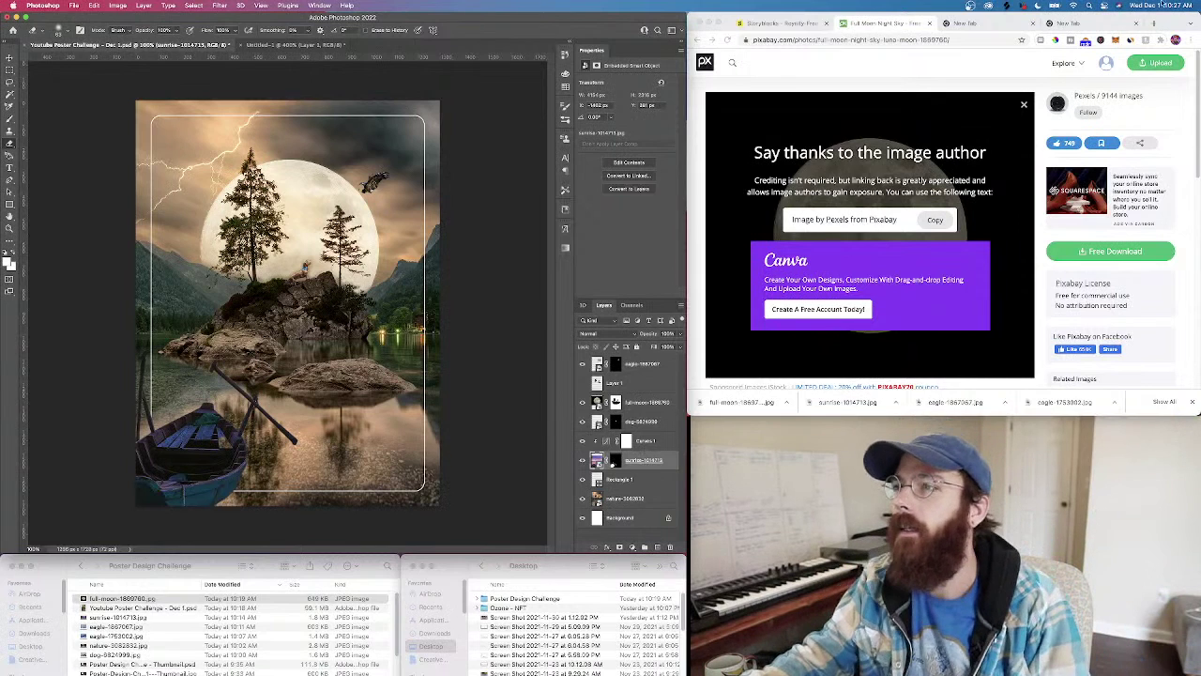
Switch to Pixabay in the browser, search photos for "foreground", and look through the results for a foreground element
{"action": "left_click", "coordinate": [690, 73]}
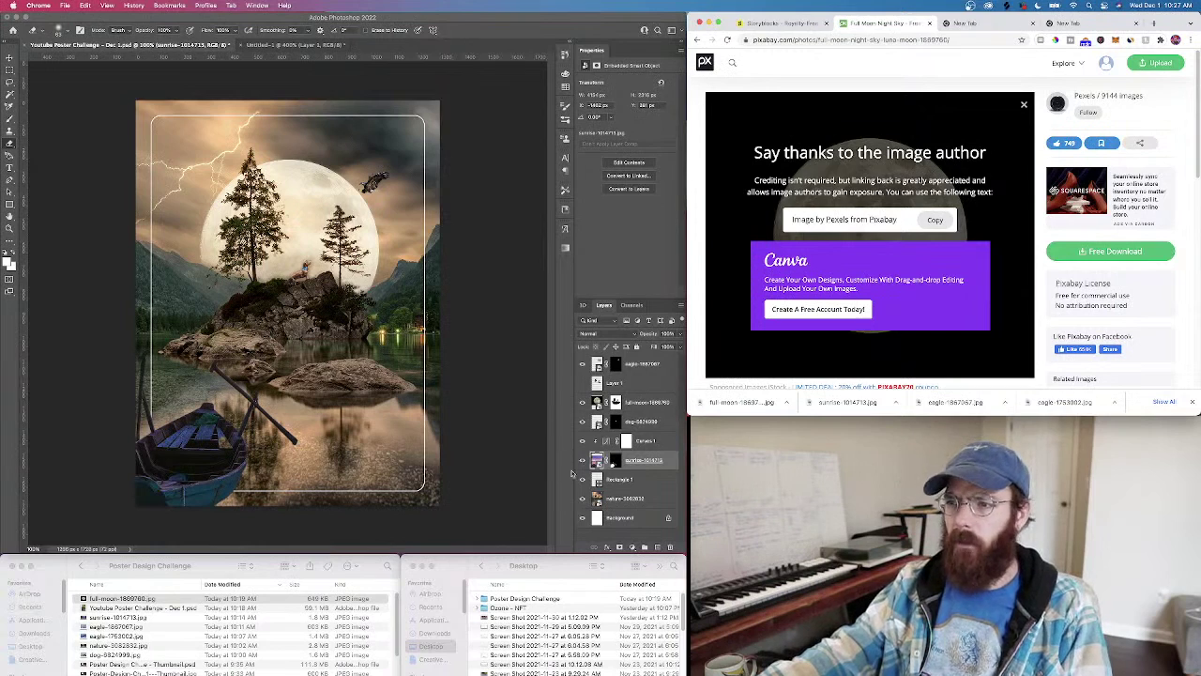
{"action": "left_click", "coordinate": [734, 63]}
{"action": "double_click", "coordinate": [746, 68]}
{"action": "type", "text": "fi"}
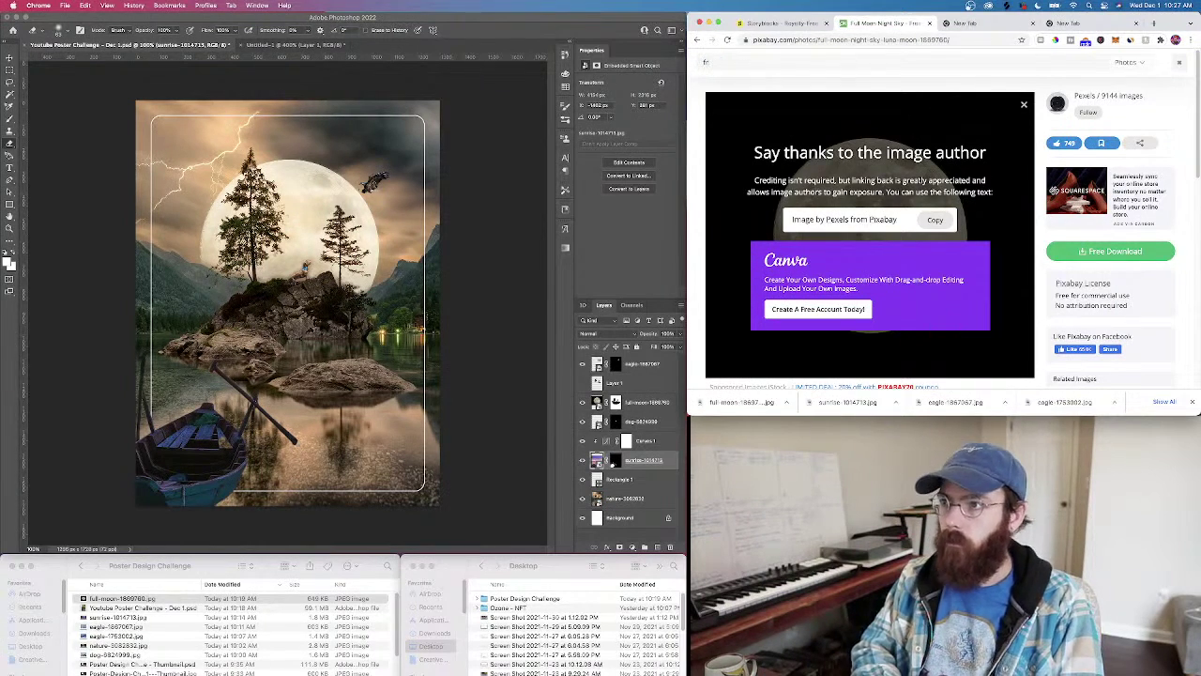
{"action": "type", "text": "reground"}
{"action": "key", "text": "Return"}
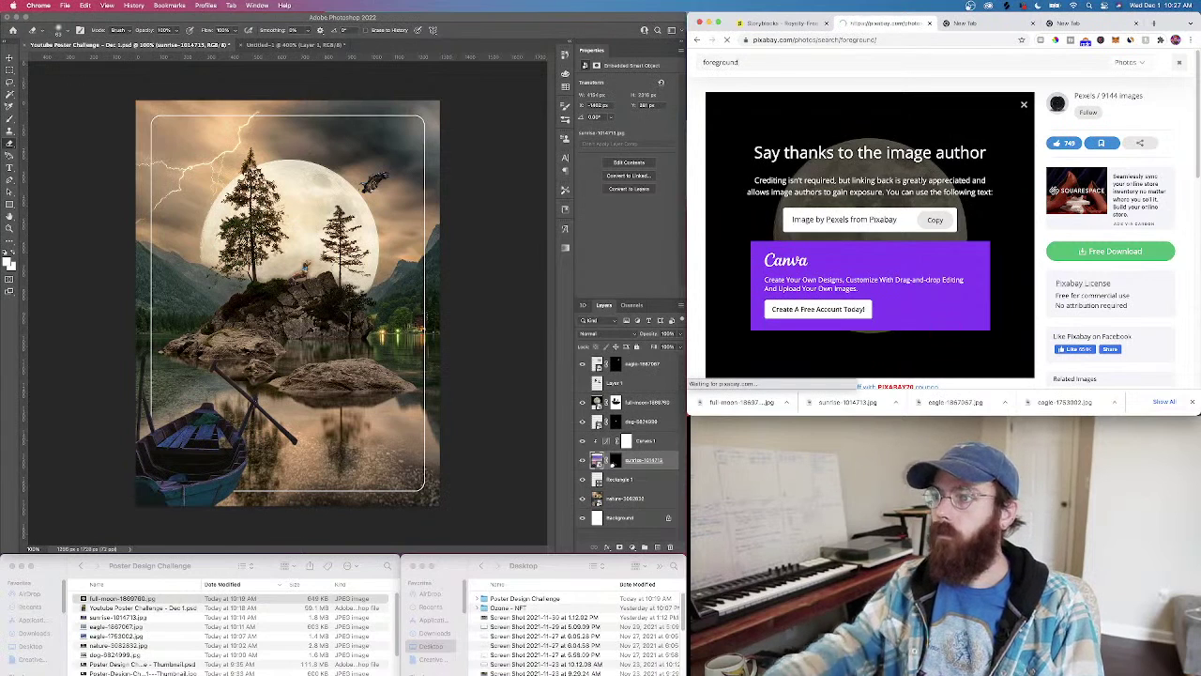
{"action": "scroll", "coordinate": [845, 253], "scroll_direction": "down", "scroll_amount": 5}
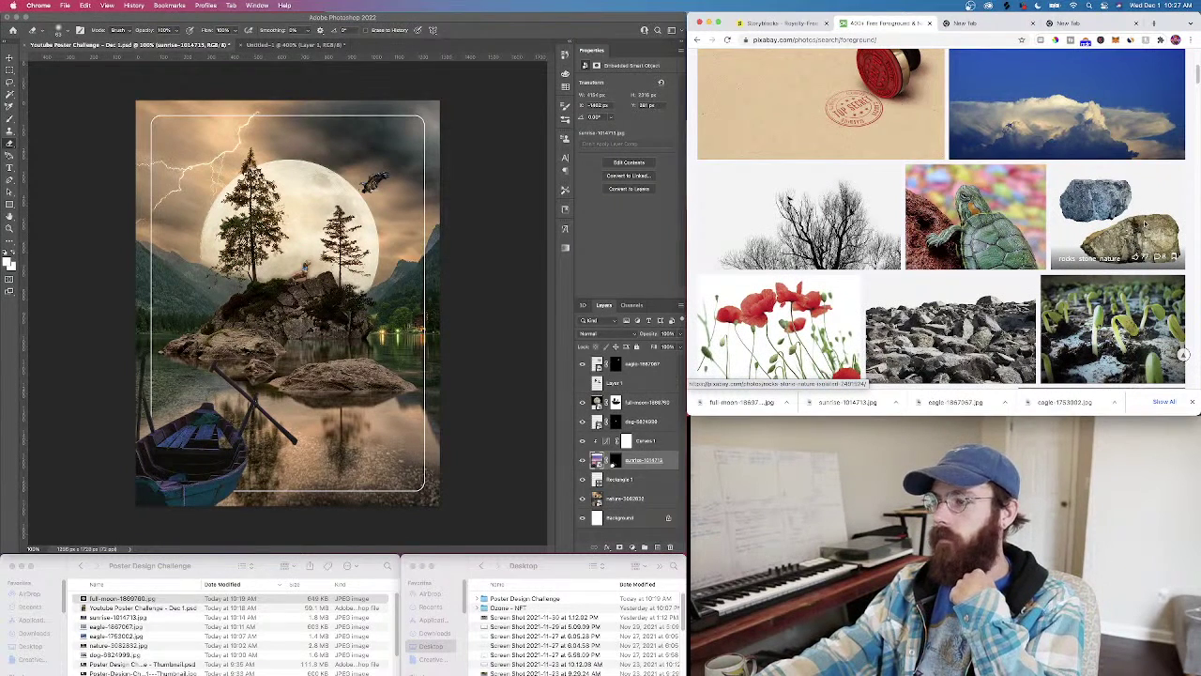
{"action": "scroll", "coordinate": [1145, 223], "scroll_direction": "down", "scroll_amount": 2}
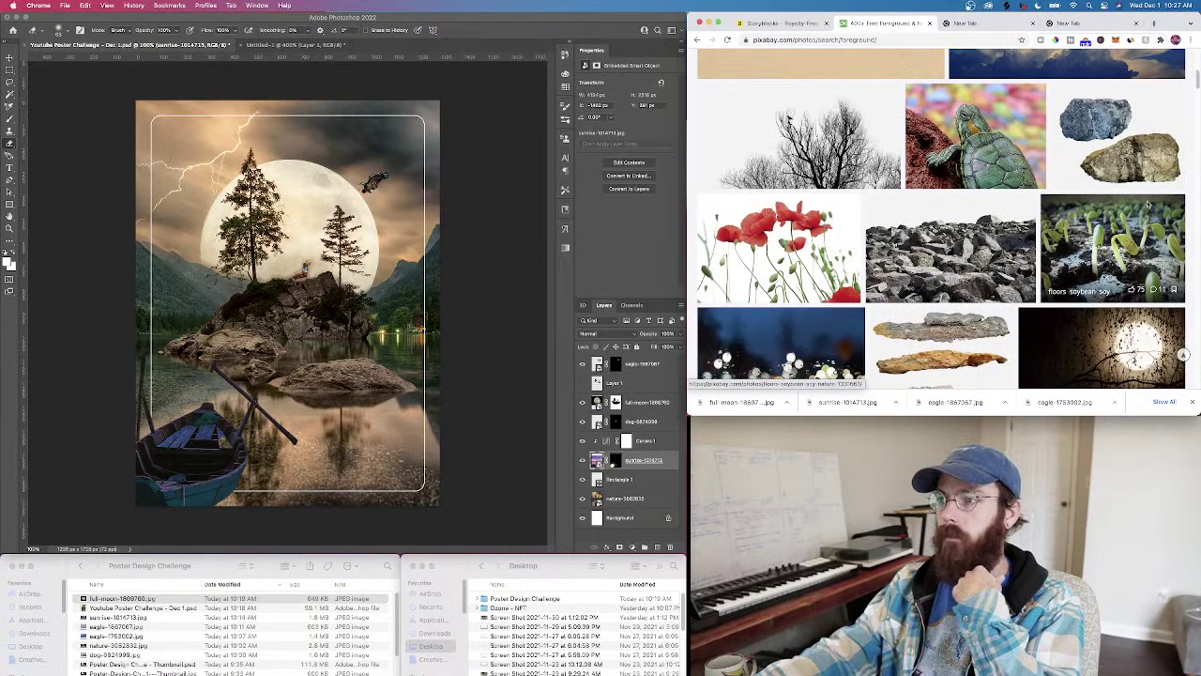
{"action": "scroll", "coordinate": [1147, 204], "scroll_direction": "down", "scroll_amount": 1}
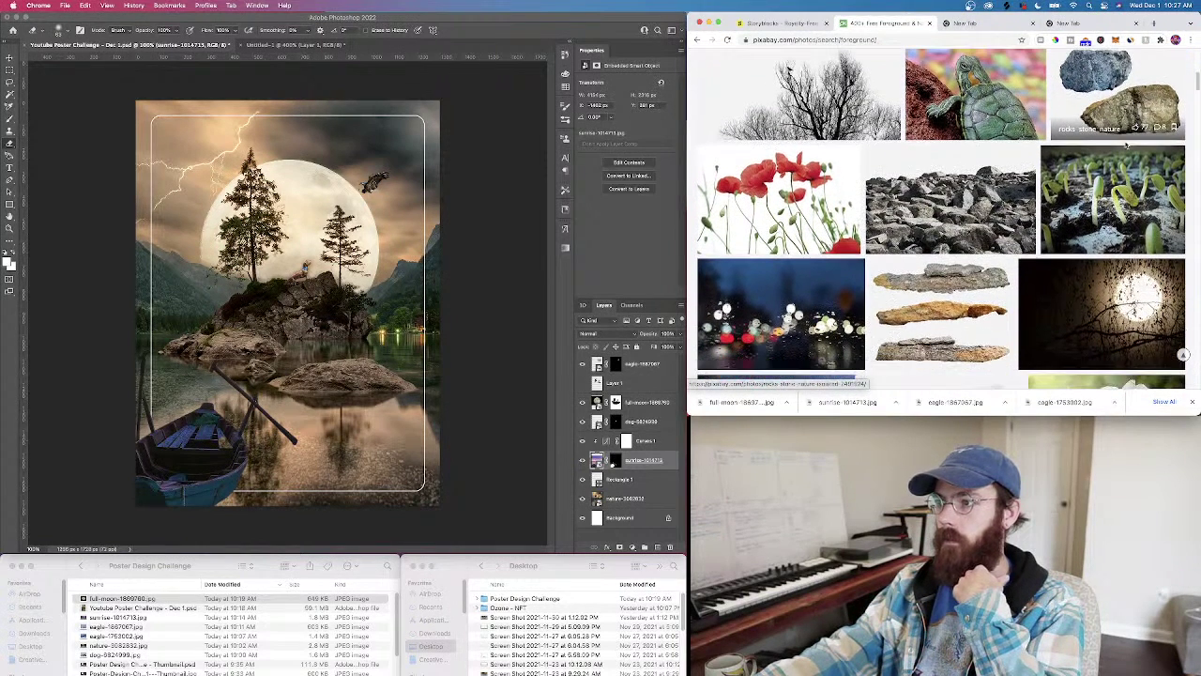
{"action": "scroll", "coordinate": [938, 310], "scroll_direction": "down", "scroll_amount": 1}
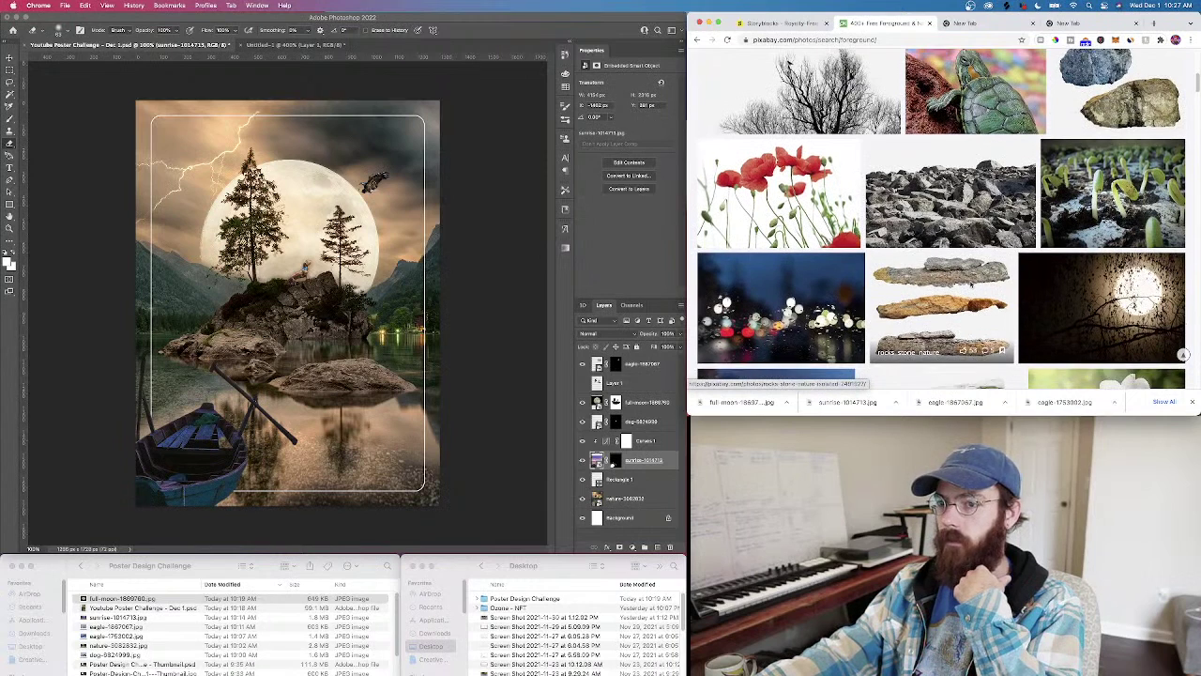
{"action": "scroll", "coordinate": [975, 282], "scroll_direction": "down", "scroll_amount": 1}
{"action": "scroll", "coordinate": [979, 283], "scroll_direction": "down", "scroll_amount": 3}
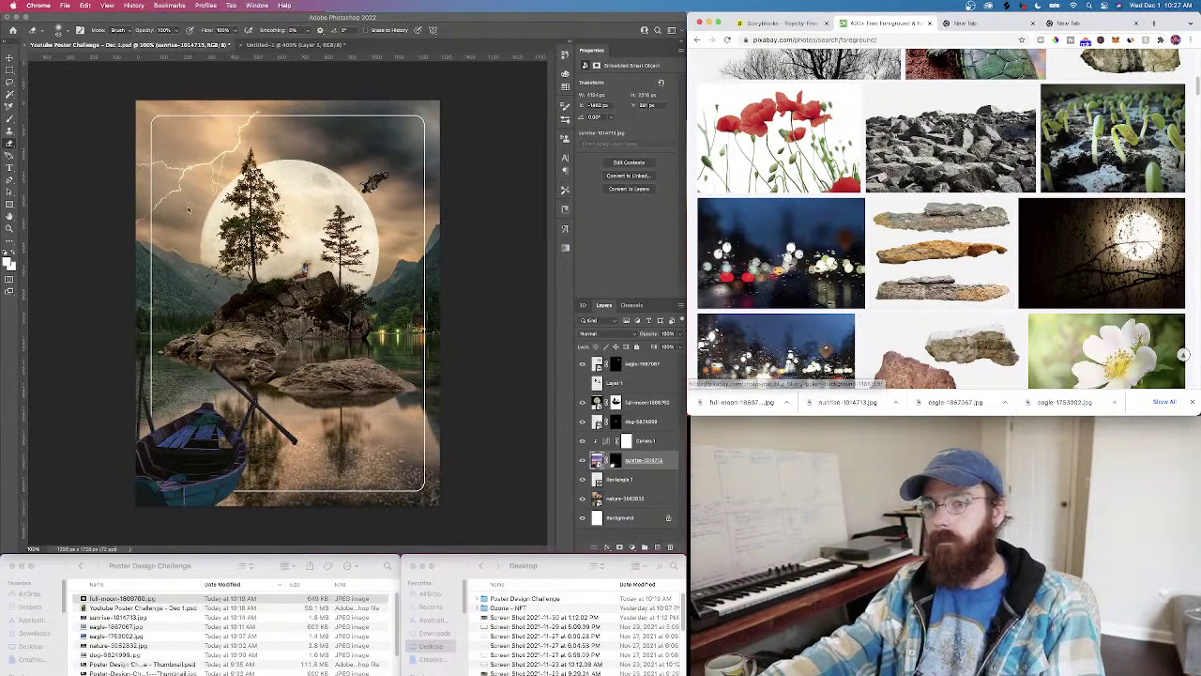
Return to Photoshop, add the text "JUST BECAUSE" on the water beside the boat, and place its layer above all others
{"action": "left_click", "coordinate": [9, 168]}
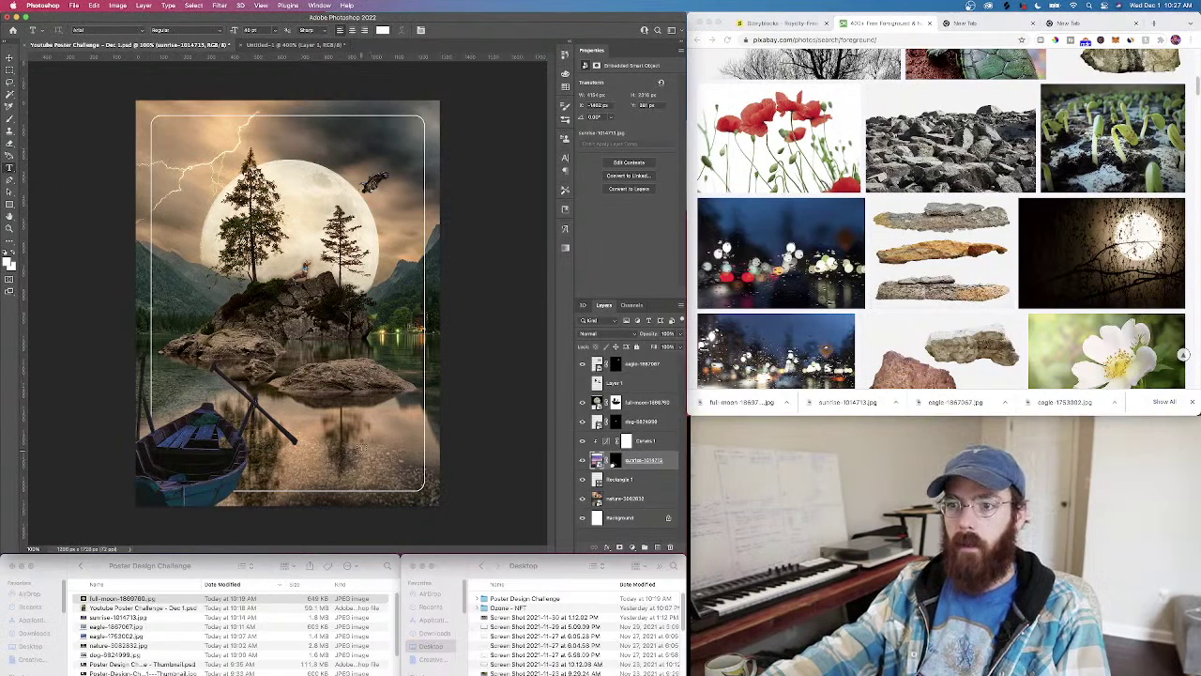
{"action": "left_click", "coordinate": [343, 438]}
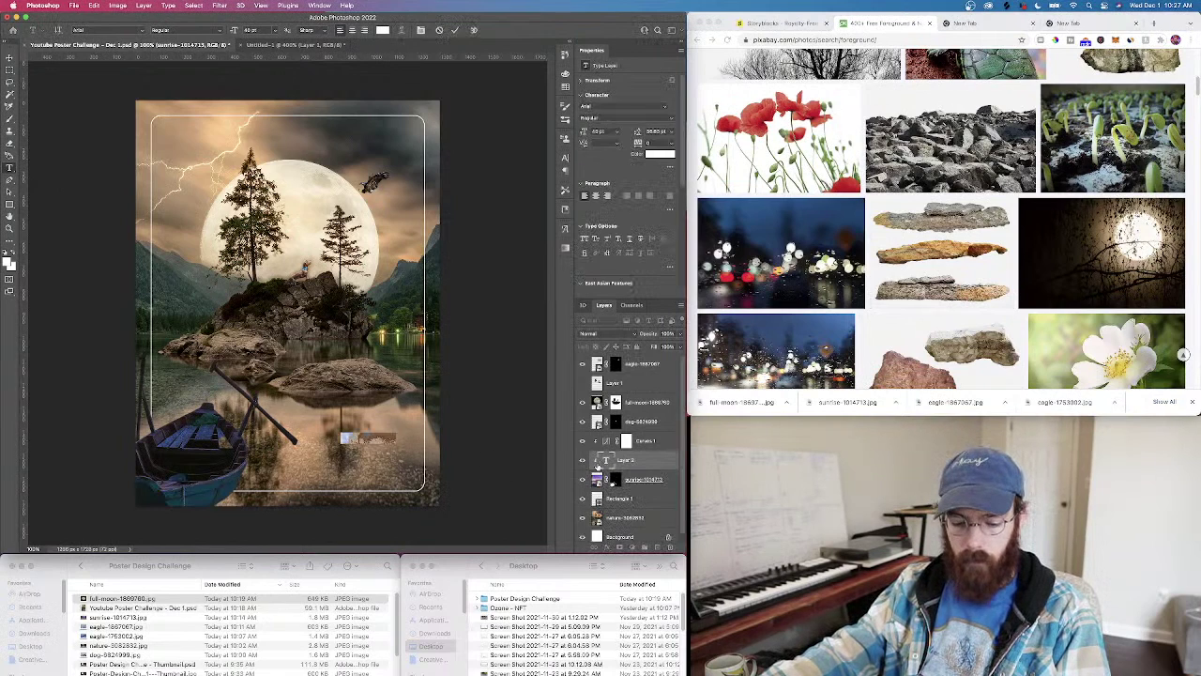
{"action": "key", "text": "BackSpace"}
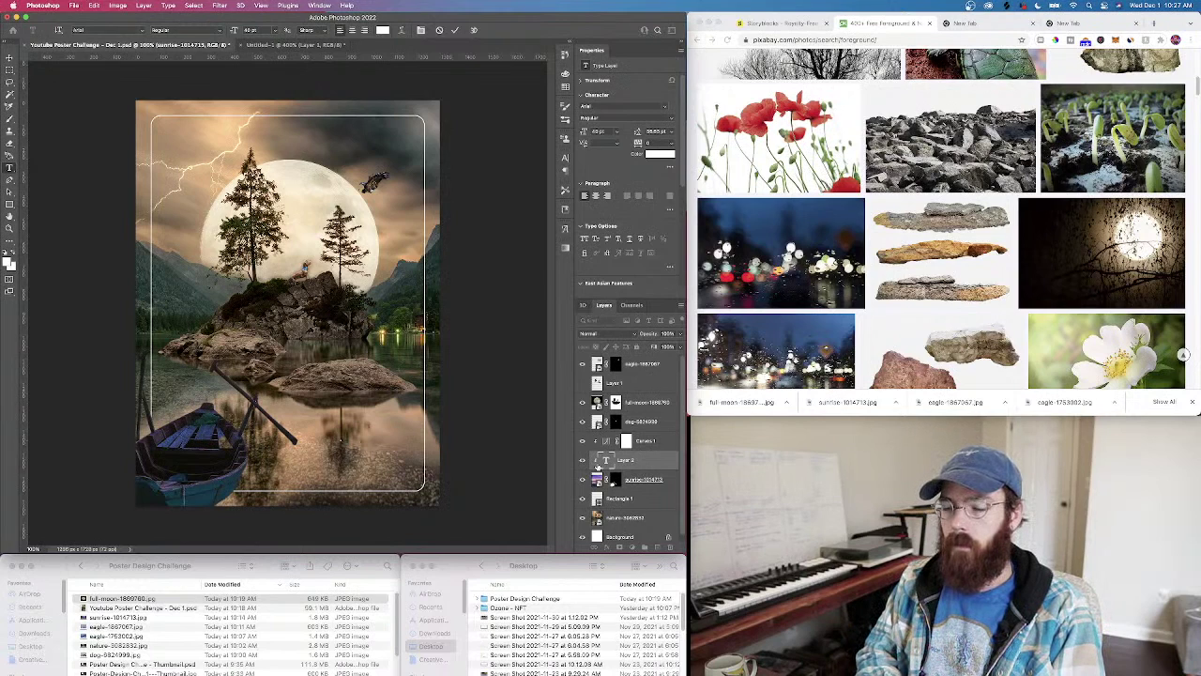
{"action": "left_click_drag", "start_coordinate": [637, 462], "coordinate": [654, 358]}
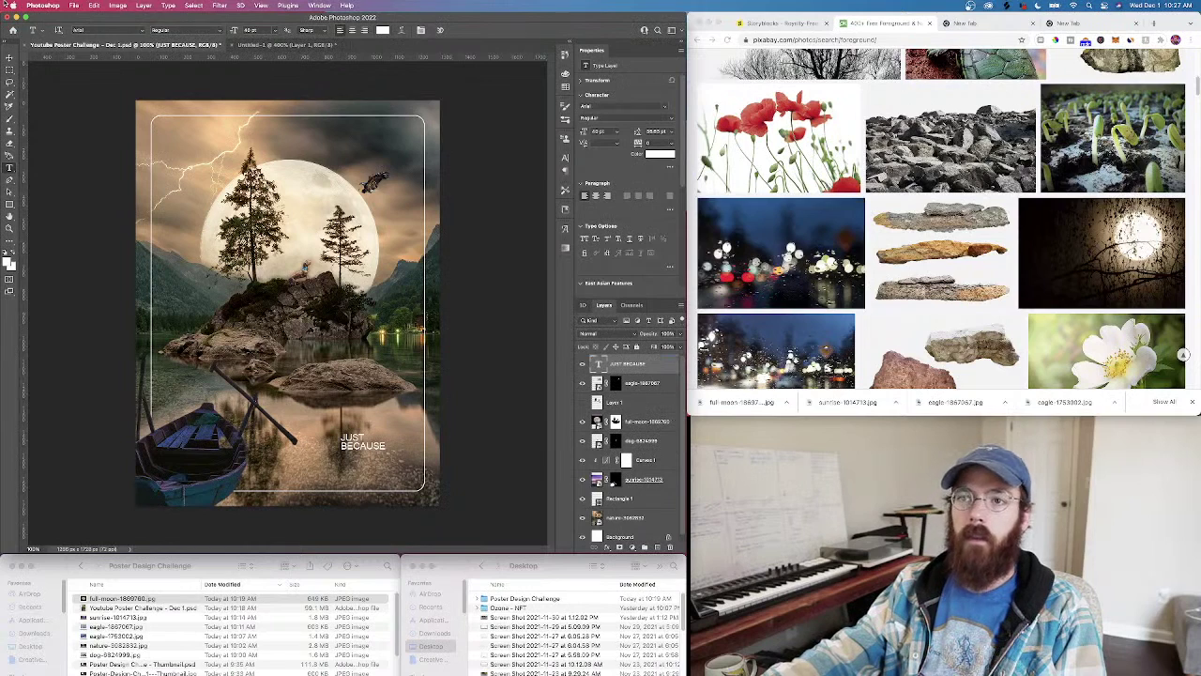
Set the poster text's font to HWT Arabesque and retype it in lowercase on one line as "just because"
{"action": "left_click", "coordinate": [343, 439]}
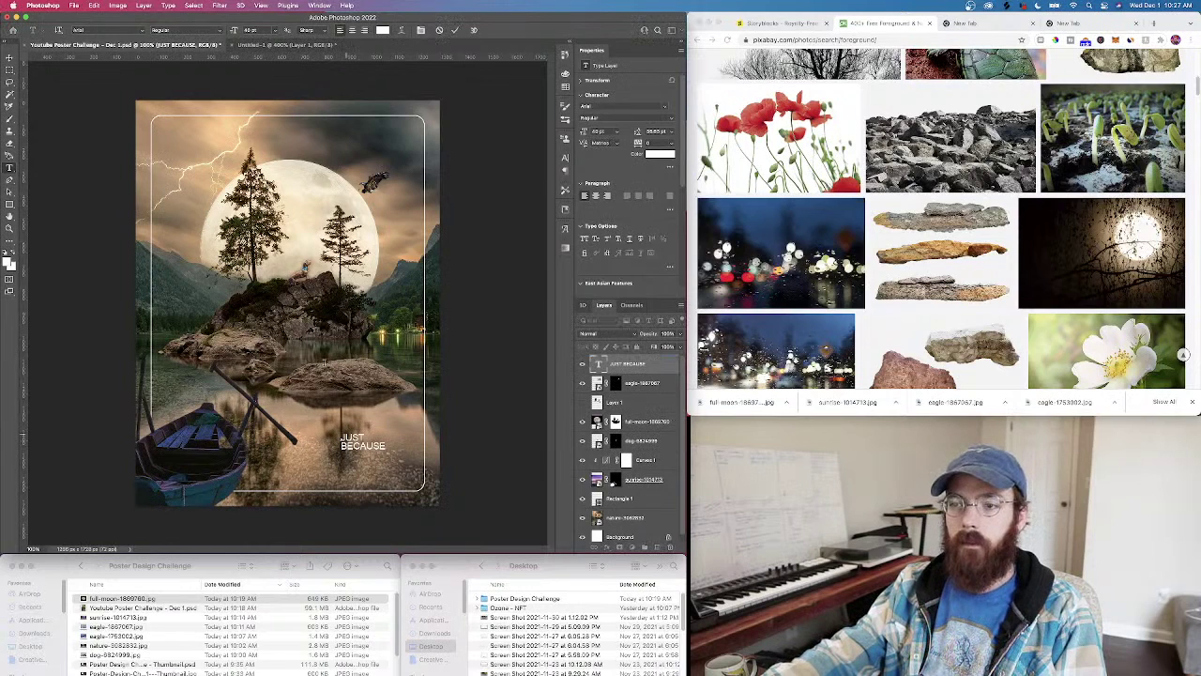
{"action": "key", "text": "super+a"}
{"action": "left_click", "coordinate": [144, 30]}
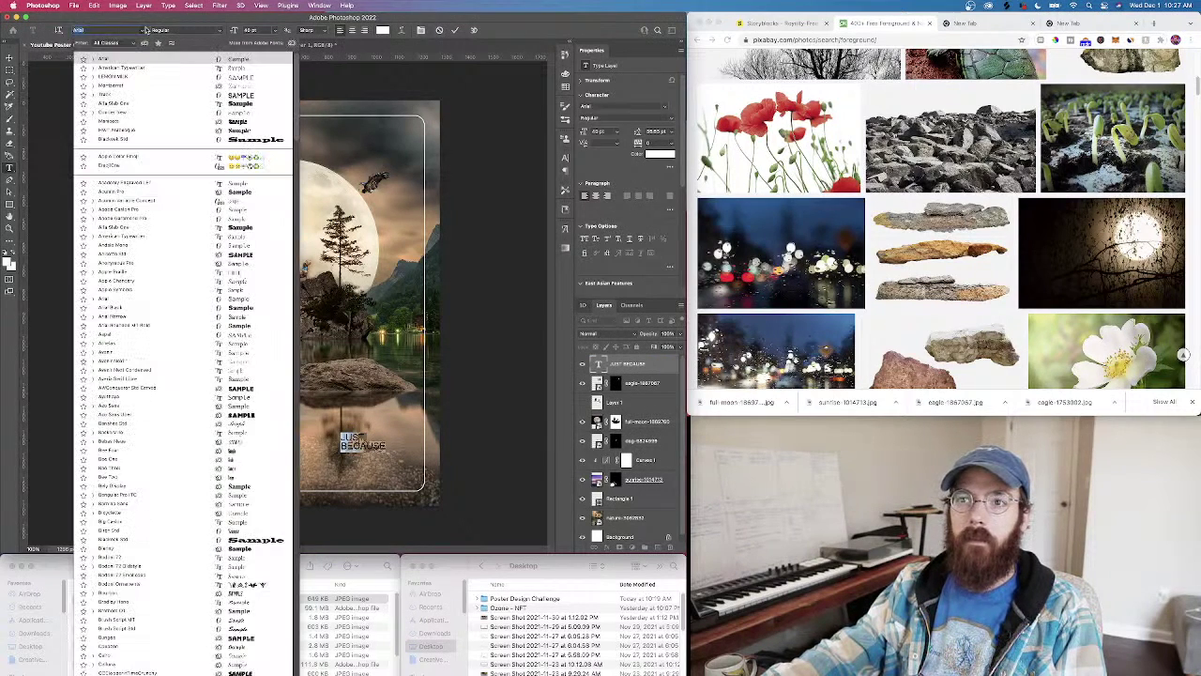
{"action": "left_click", "coordinate": [190, 135]}
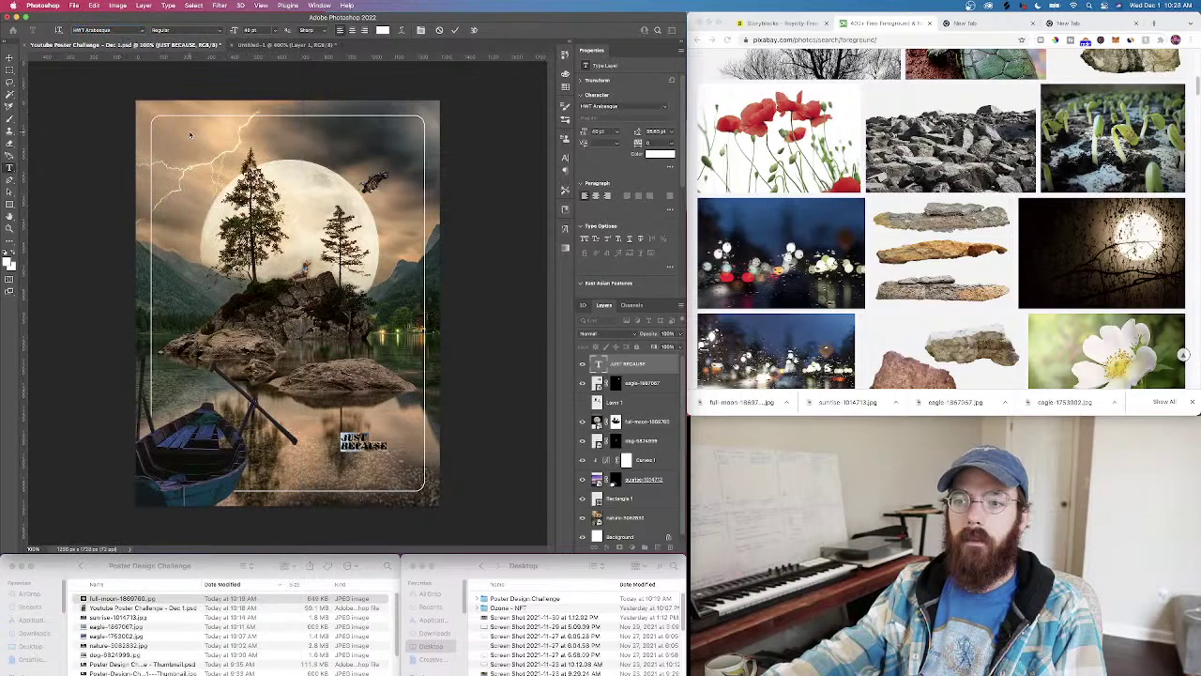
{"action": "key", "text": "BackSpace"}
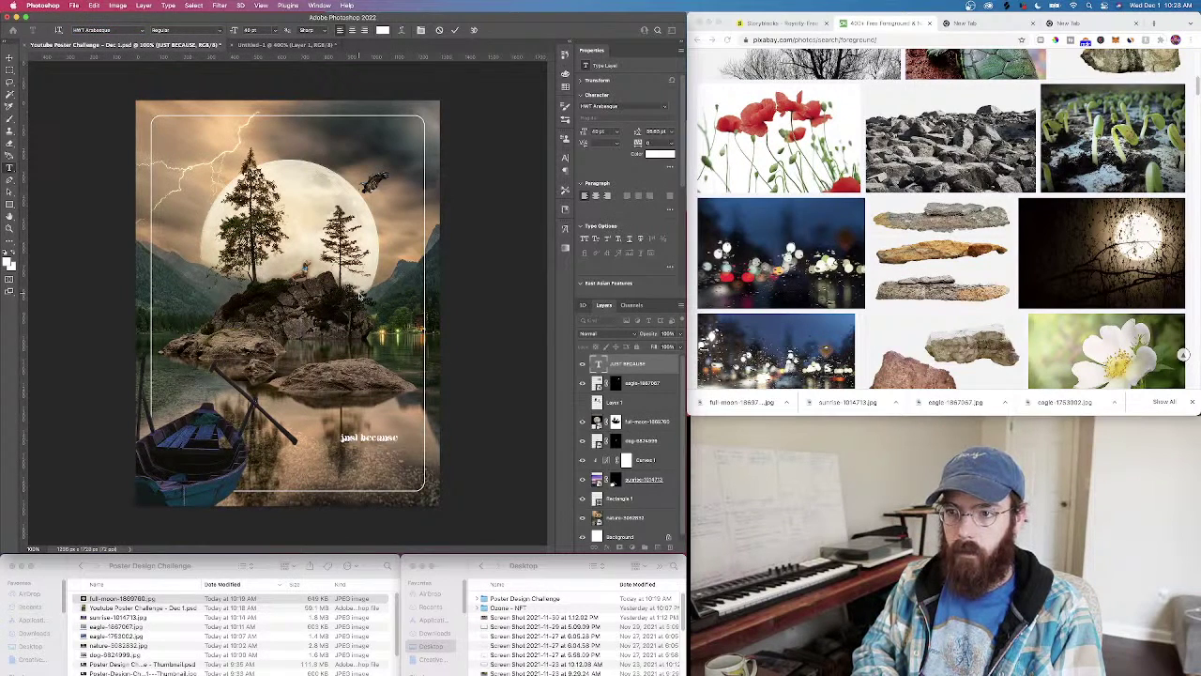
{"action": "key", "text": "super+t"}
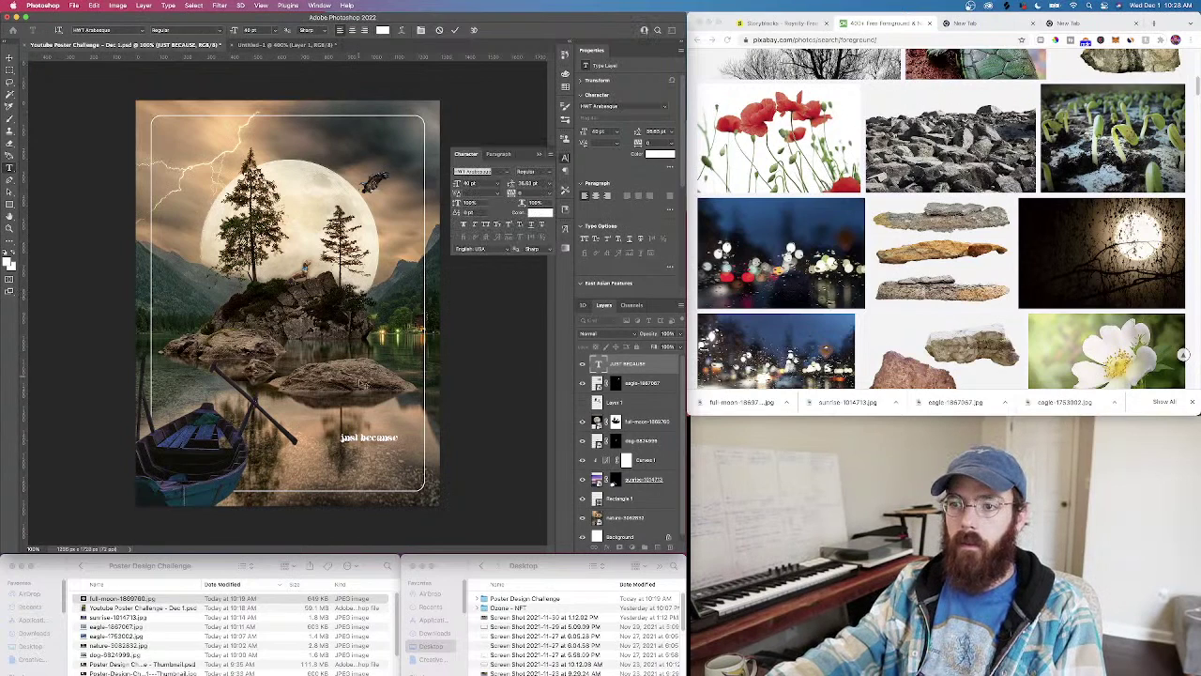
{"action": "key", "text": "super+t"}
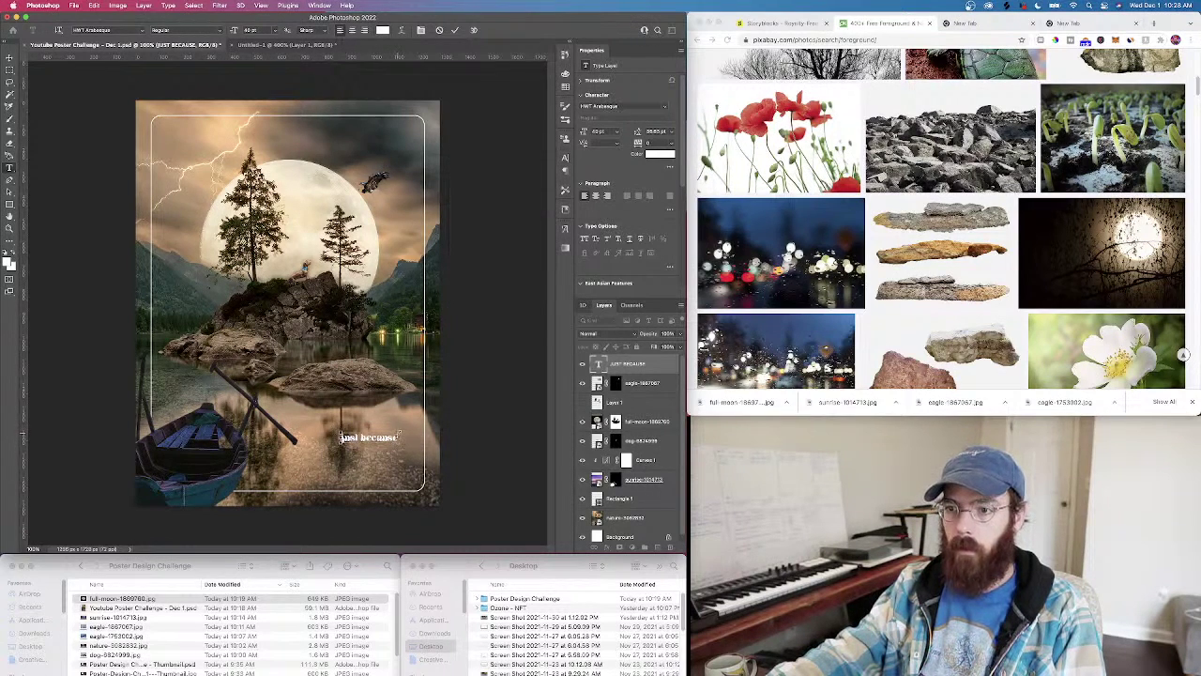
{"action": "key", "text": "super+alt+shift+n"}
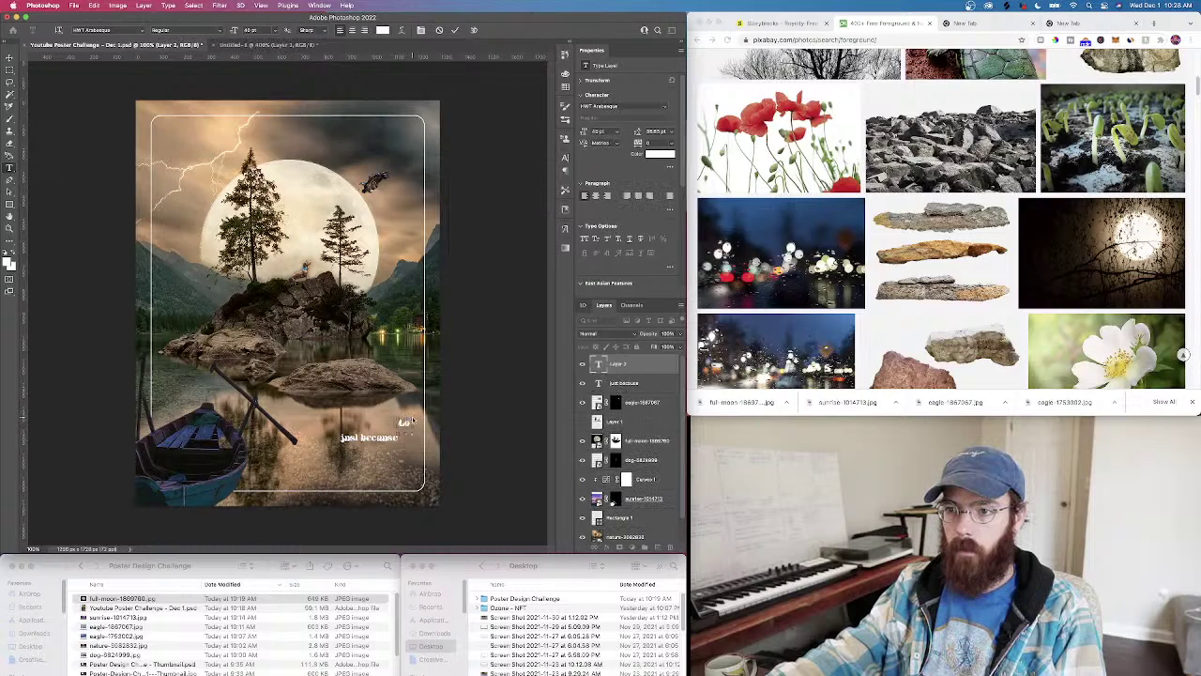
{"action": "key", "text": "super+e"}
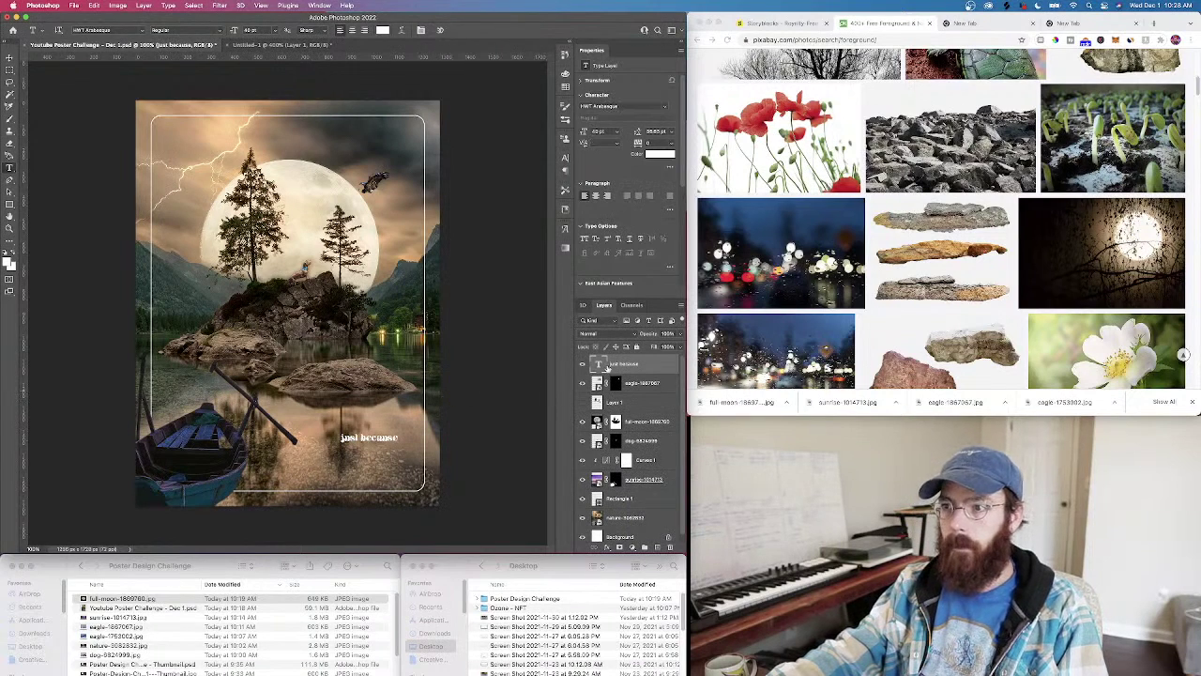
Enlarge the "just because" text to about 79 pt and position it inside the frame's lower right corner
{"action": "key", "text": "super+t"}
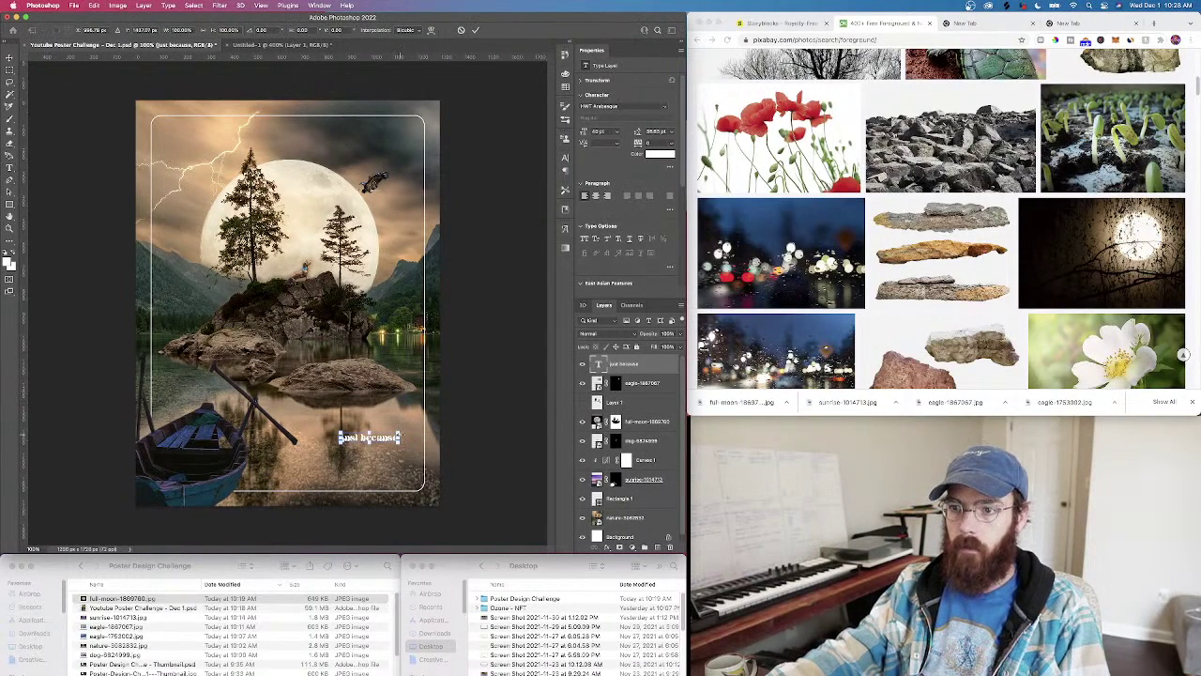
{"action": "left_click_drag", "start_coordinate": [400, 431], "coordinate": [396, 472]}
{"action": "key", "text": "super+z"}
{"action": "key", "text": "Return"}
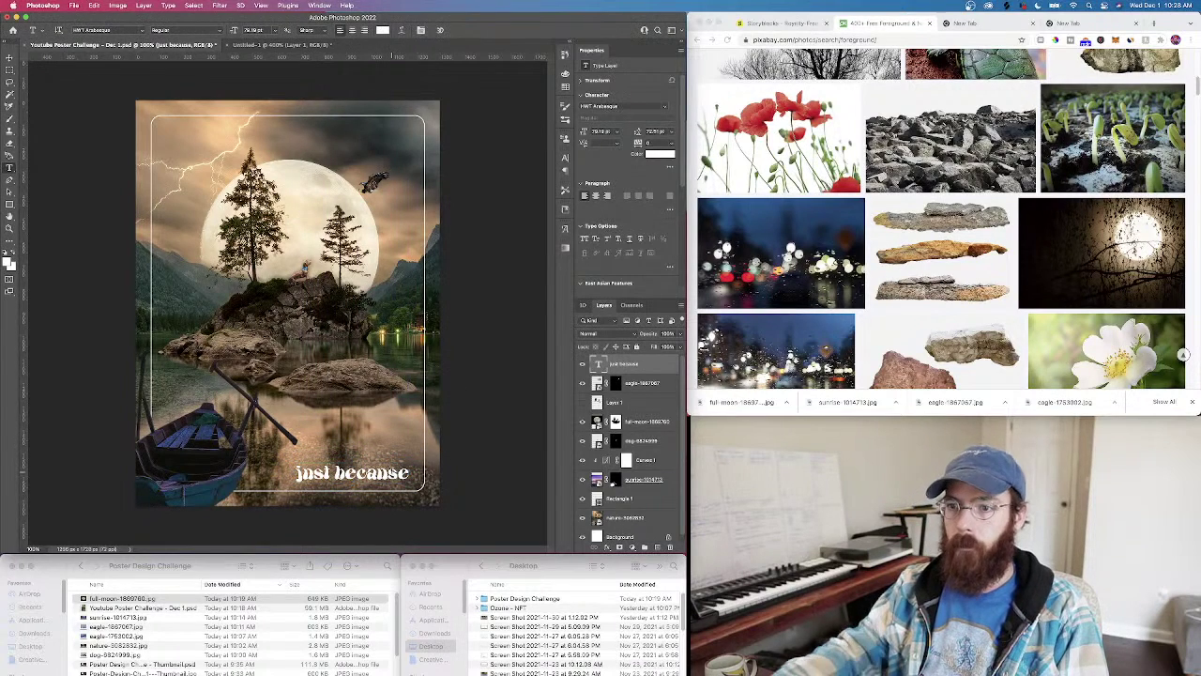
Duplicate the "just because" text layer, keeping the default copy name
{"action": "right_click", "coordinate": [610, 362]}
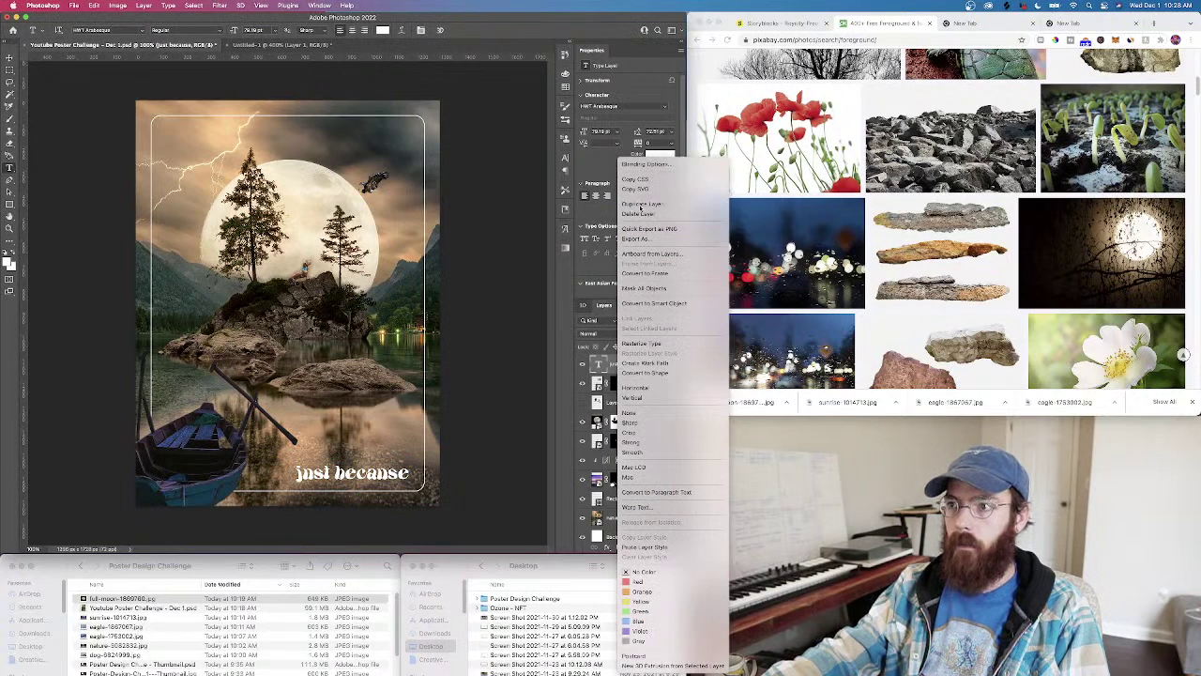
{"action": "left_click", "coordinate": [641, 200]}
{"action": "key", "text": "Return"}
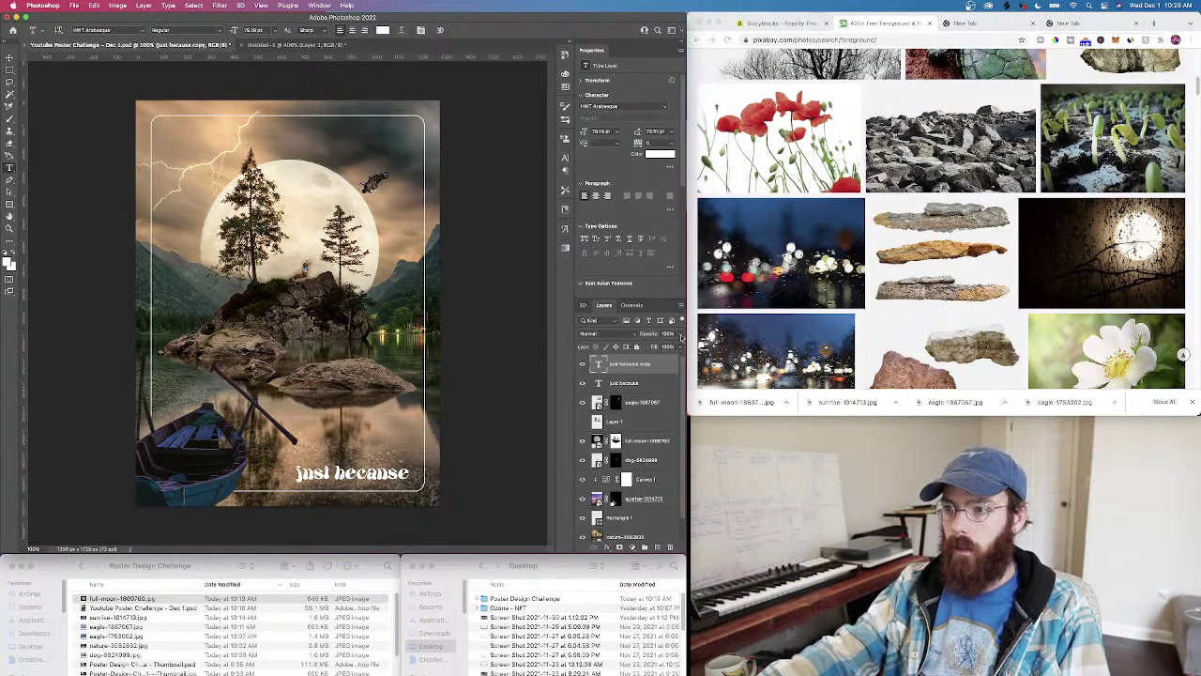
Give the lower "just because" text layer a Color Overlay in a very dark green sampled from the poster, at 100% opacity
{"action": "left_click", "coordinate": [647, 385]}
{"action": "left_click", "coordinate": [607, 547]}
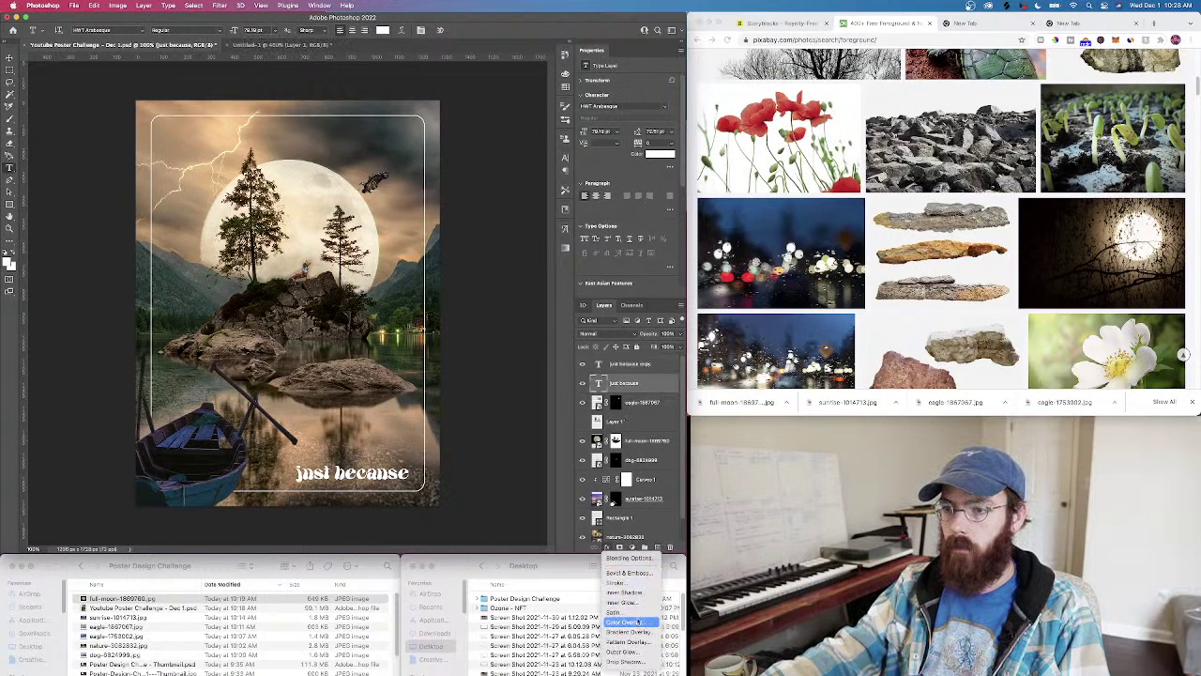
{"action": "left_click", "coordinate": [627, 622]}
{"action": "left_click", "coordinate": [430, 148]}
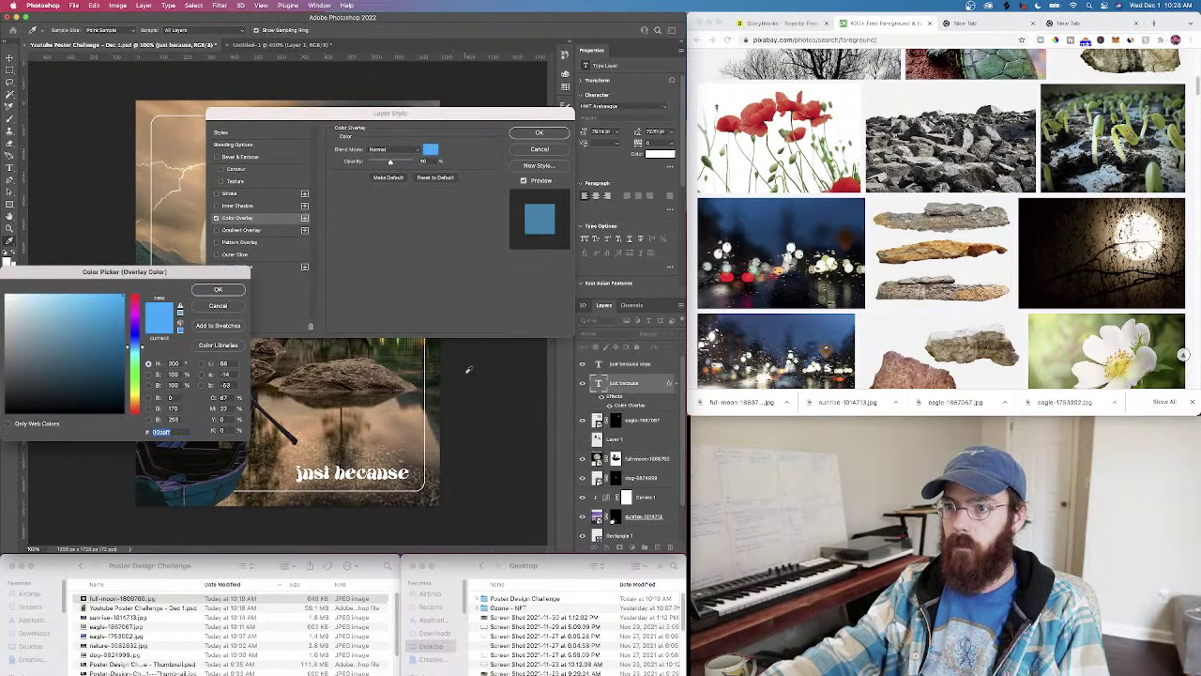
{"action": "left_click", "coordinate": [436, 341]}
{"action": "left_click", "coordinate": [218, 291]}
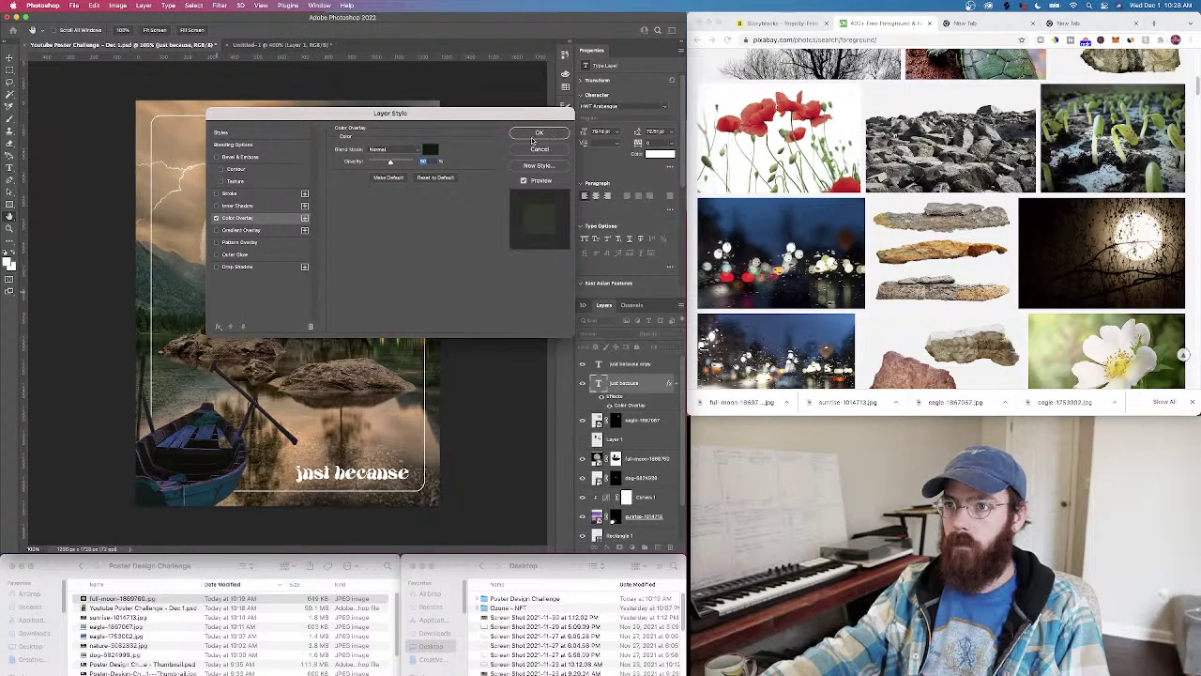
{"action": "left_click_drag", "start_coordinate": [407, 161], "coordinate": [427, 159]}
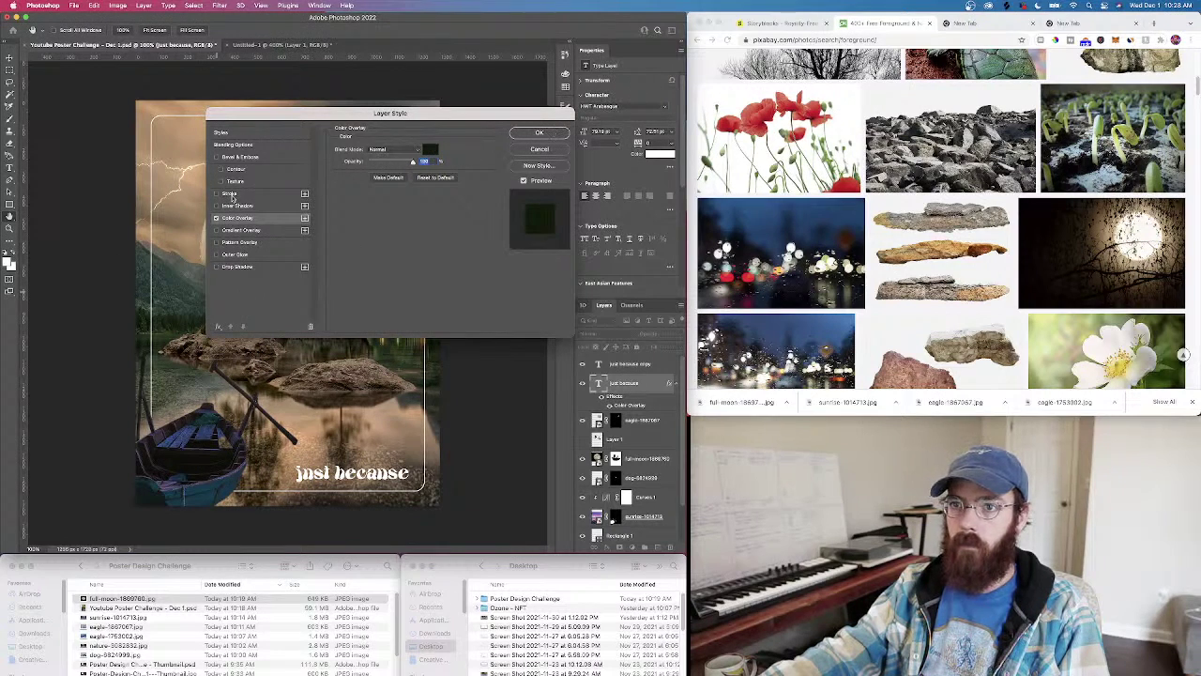
Add a 1 px outside Stroke to the same text layer in a dark green sampled from the poster, and apply the layer style
{"action": "left_click", "coordinate": [231, 193]}
{"action": "left_click", "coordinate": [357, 218]}
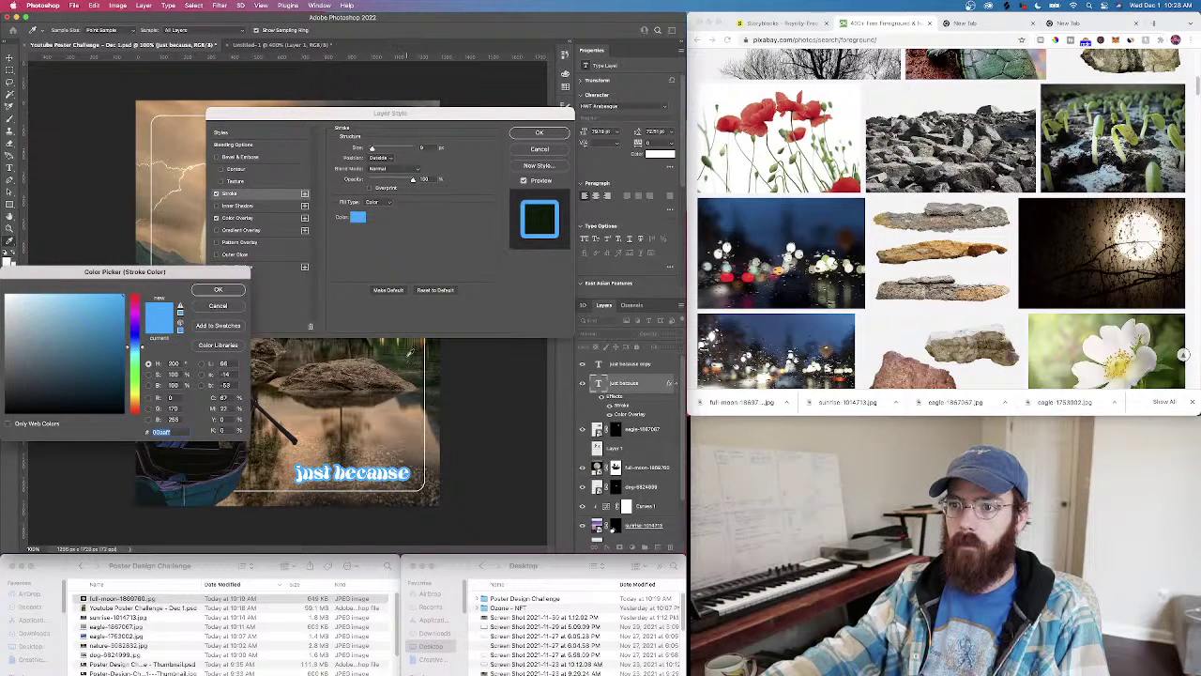
{"action": "left_click", "coordinate": [438, 380]}
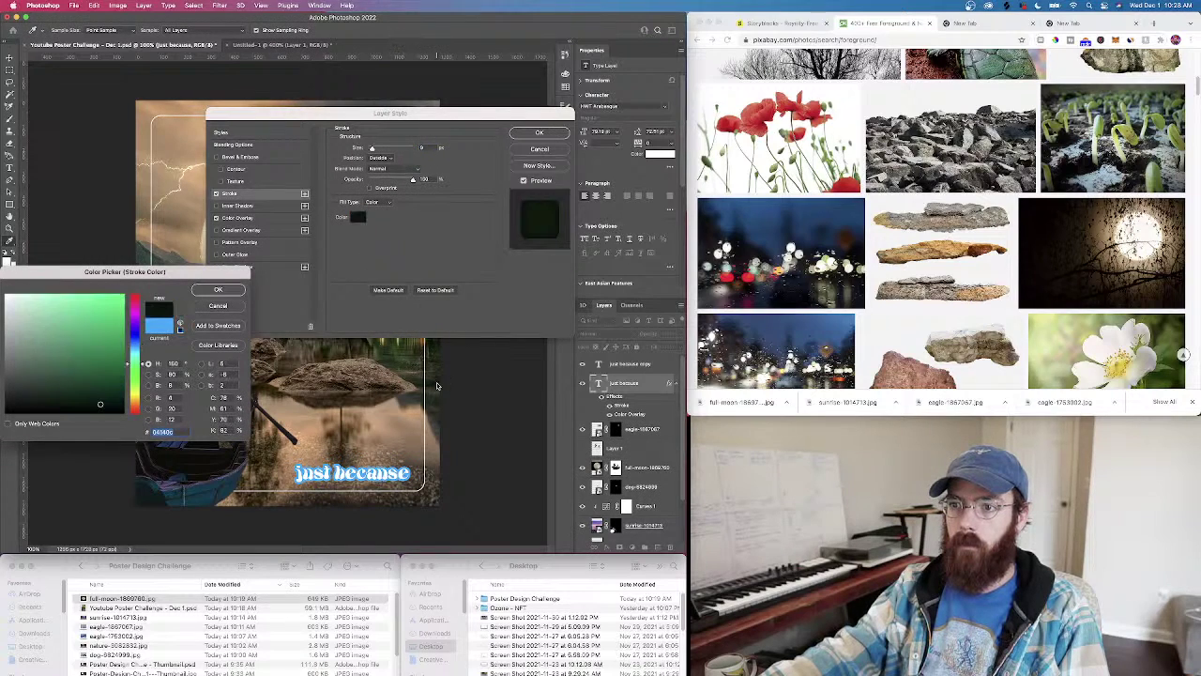
{"action": "left_click", "coordinate": [218, 289]}
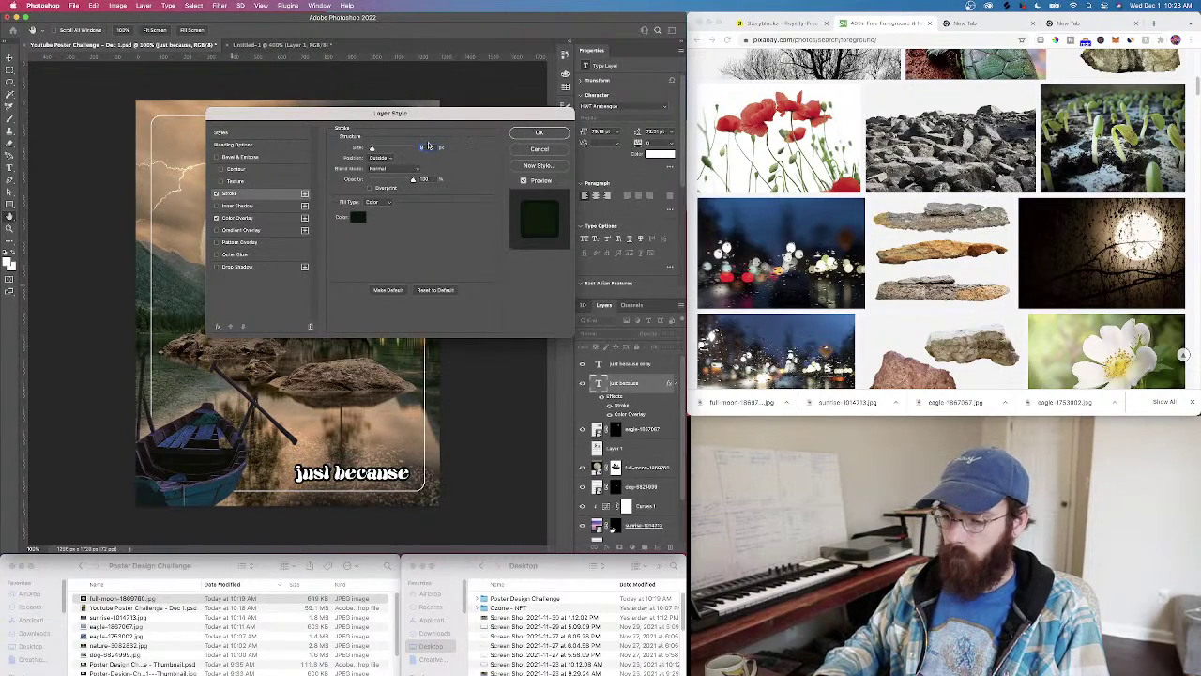
{"action": "type", "text": "1"}
{"action": "key", "text": "Return"}
Nudge the dark "just because" text slightly down and left so it sits offset behind the white copy as a shadow
{"action": "key", "text": "super+t"}
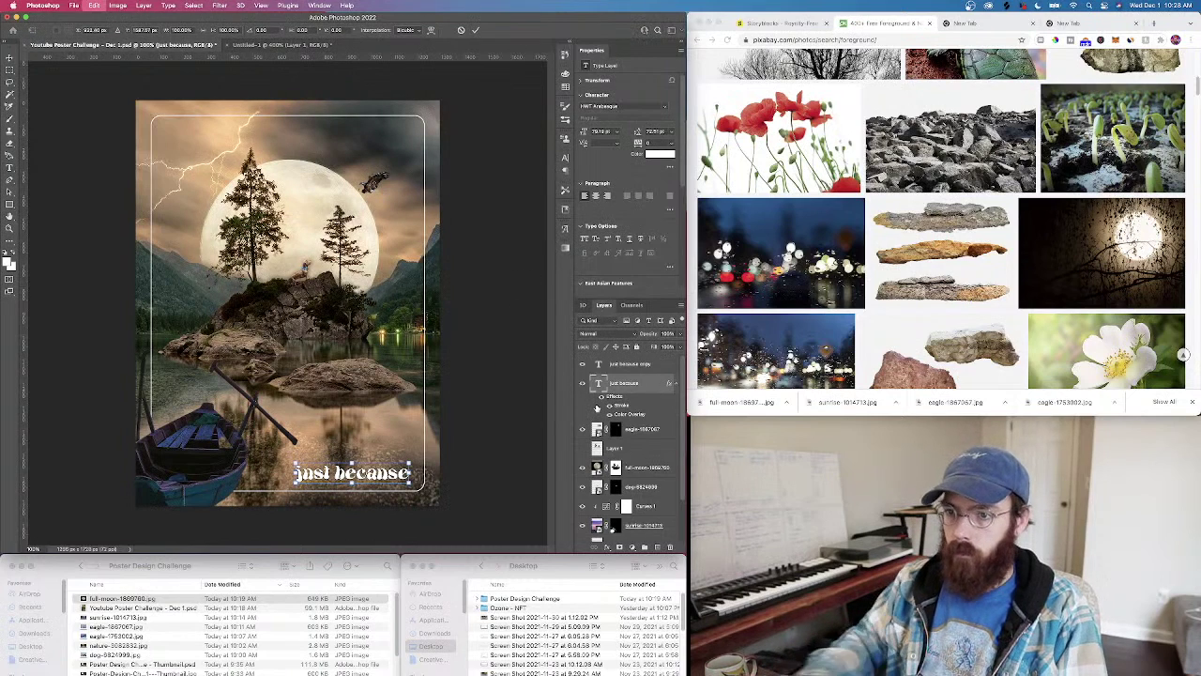
{"action": "key", "text": "Down"}
{"action": "key", "text": "Left"}
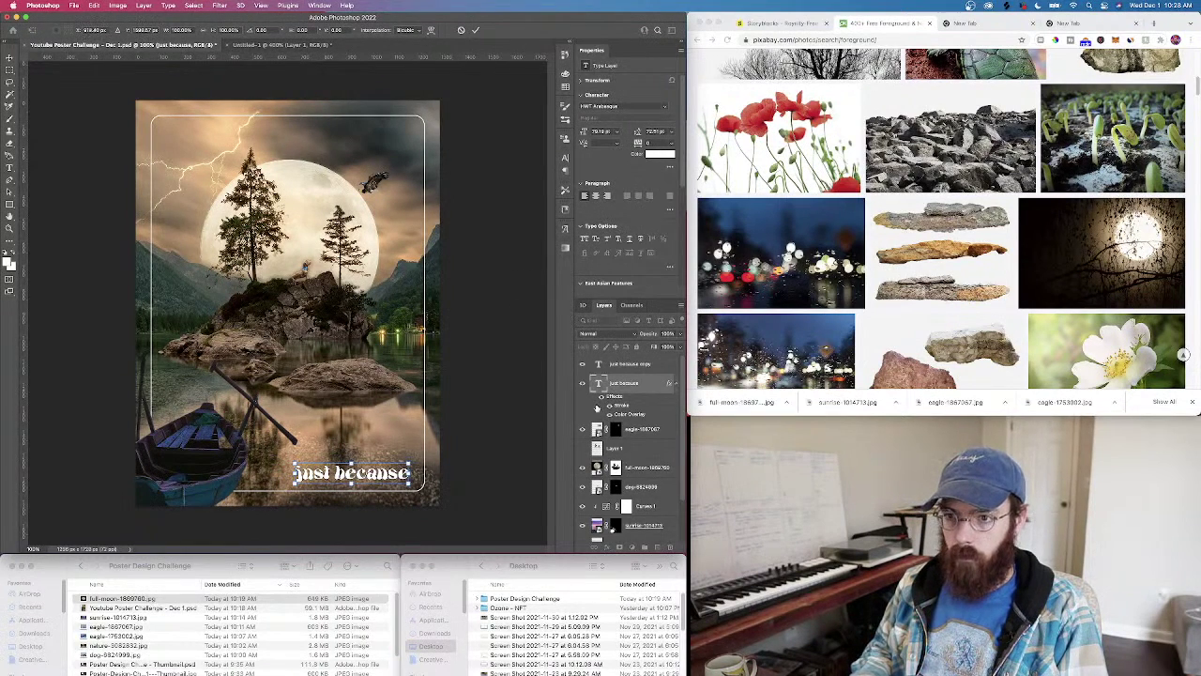
{"action": "key", "text": "Return"}
{"action": "left_click", "coordinate": [598, 407]}
{"action": "left_click", "coordinate": [595, 404]}
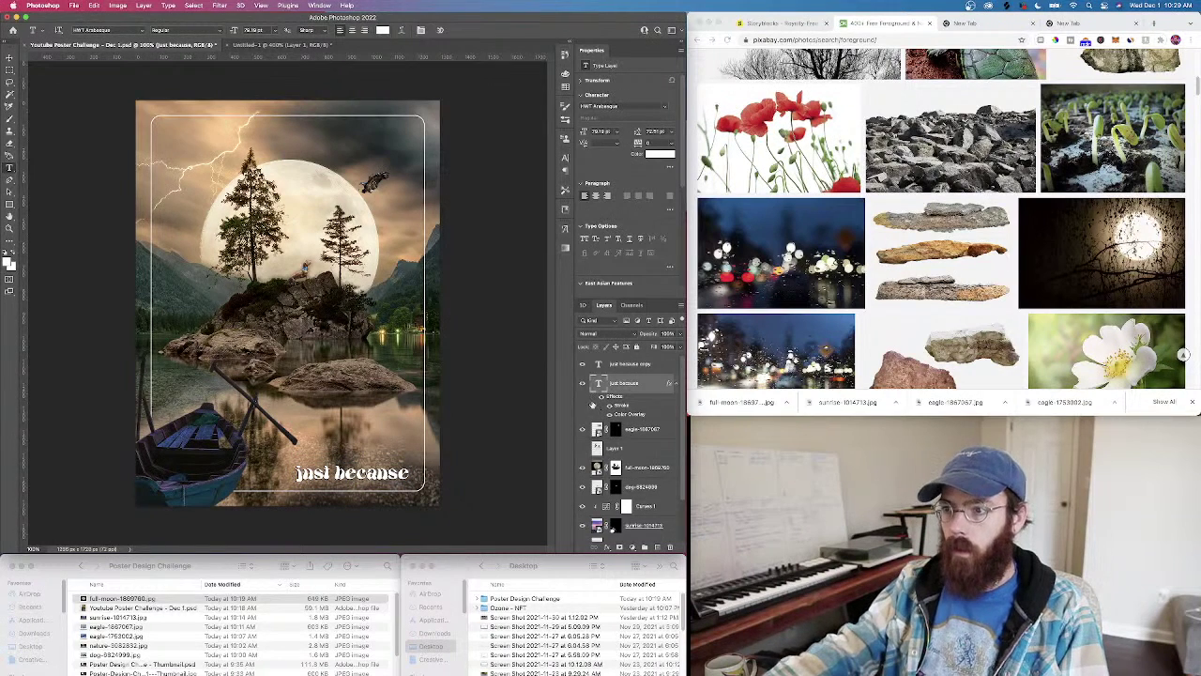
Duplicate the "just because" text layer that has the stroke and color overlay effects twice
{"action": "right_click", "coordinate": [627, 383]}
{"action": "left_click", "coordinate": [671, 203]}
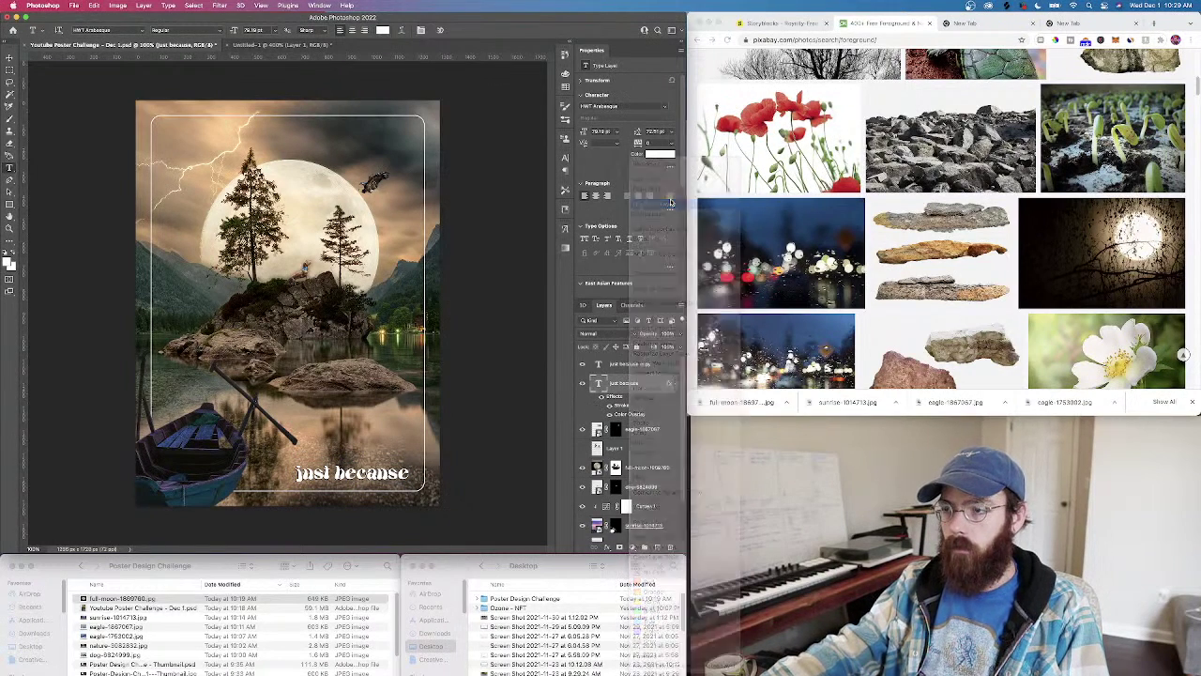
{"action": "key", "text": "Return"}
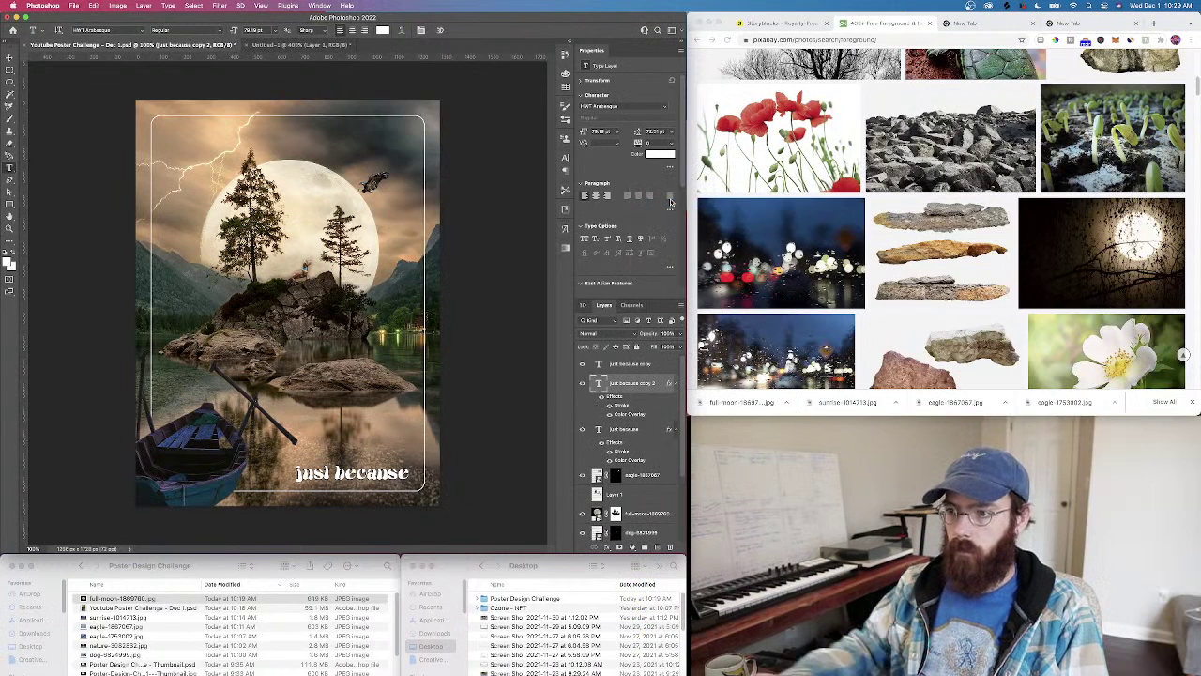
{"action": "left_click", "coordinate": [641, 431]}
{"action": "key", "text": "super+t"}
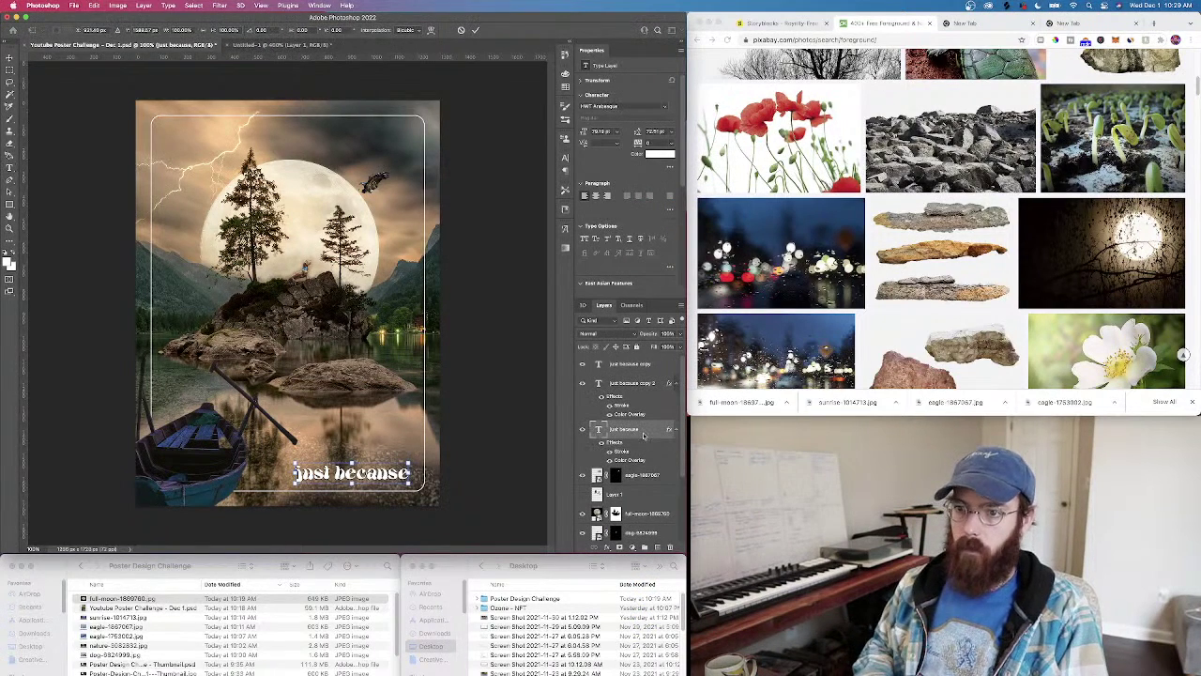
{"action": "key", "text": "Escape"}
{"action": "right_click", "coordinate": [644, 434]}
{"action": "left_click", "coordinate": [708, 203]}
{"action": "key", "text": "Return"}
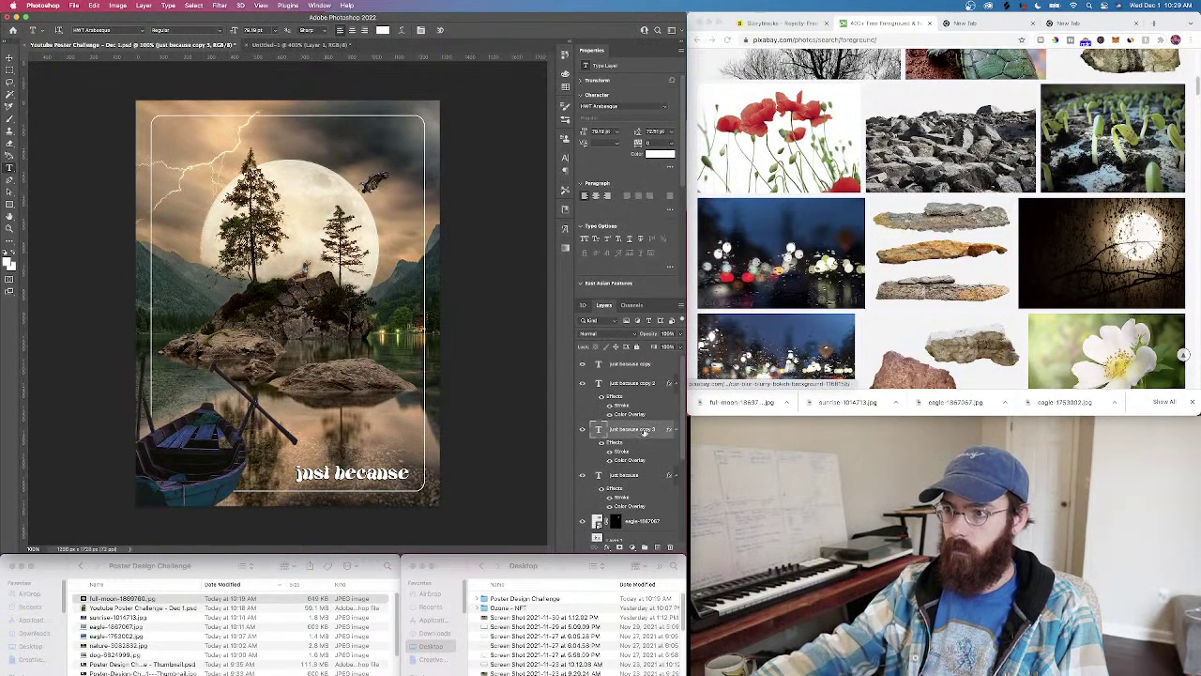
Group the original "just because" text layer with its three copies
{"action": "left_click", "coordinate": [645, 476]}
{"action": "key", "text": "super+t"}
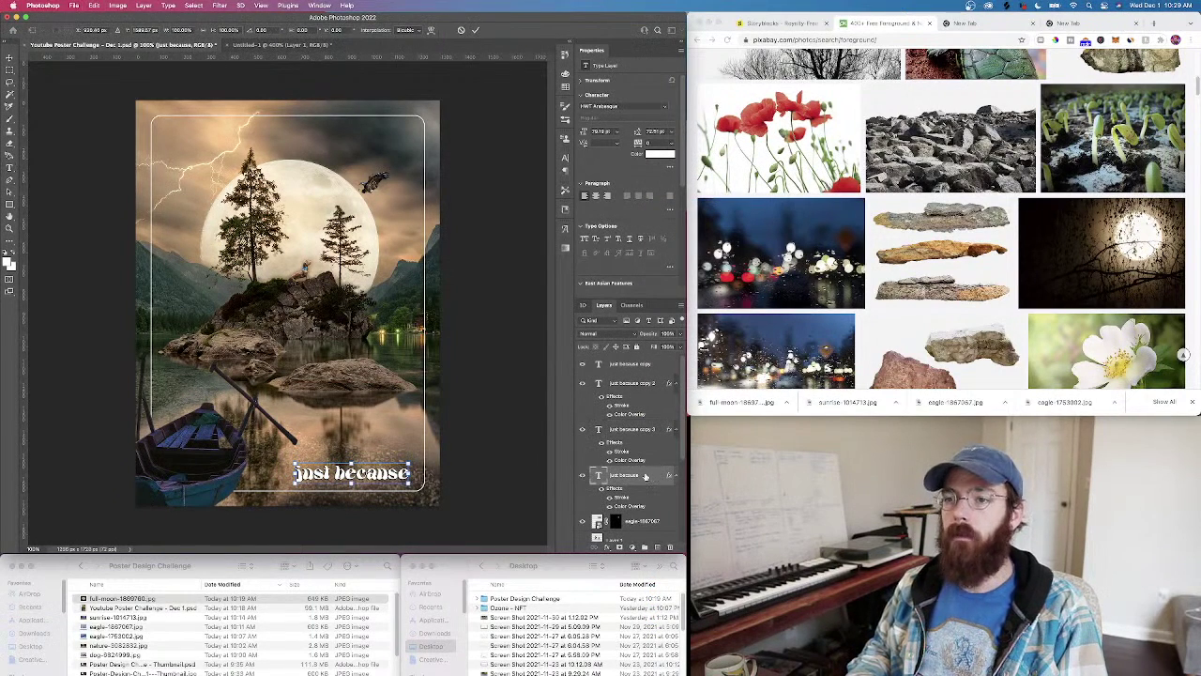
{"action": "key", "text": "Escape"}
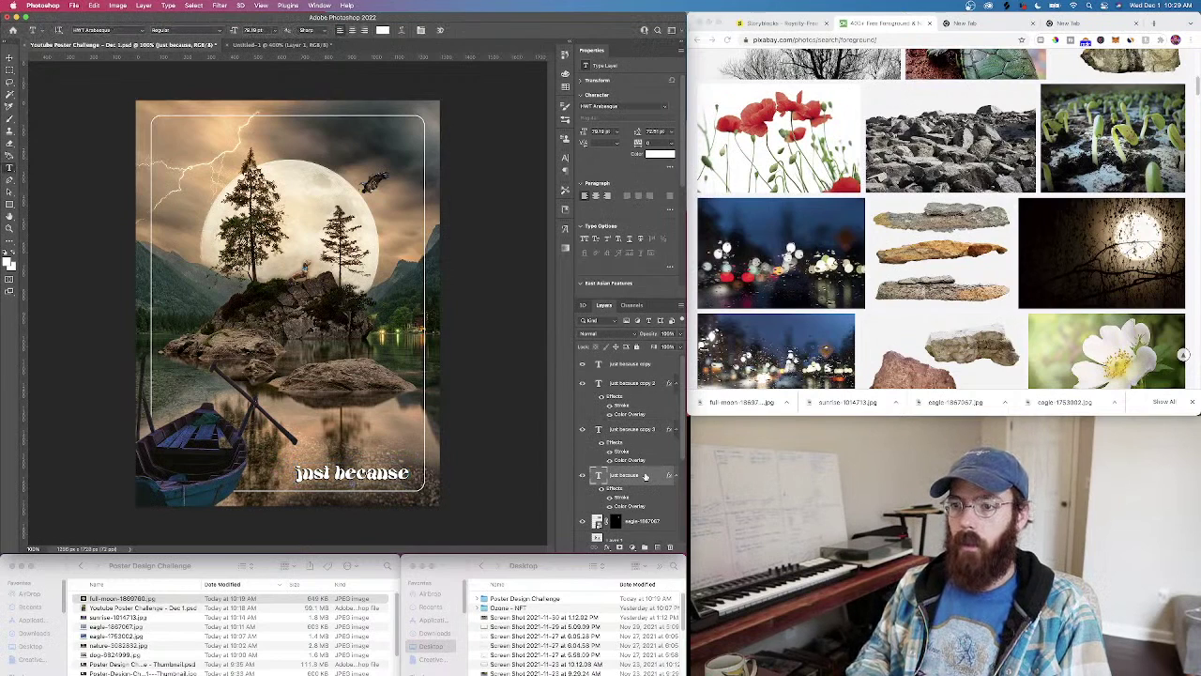
{"action": "left_click", "coordinate": [641, 382], "text": "shift"}
{"action": "left_click", "coordinate": [640, 364], "text": "shift"}
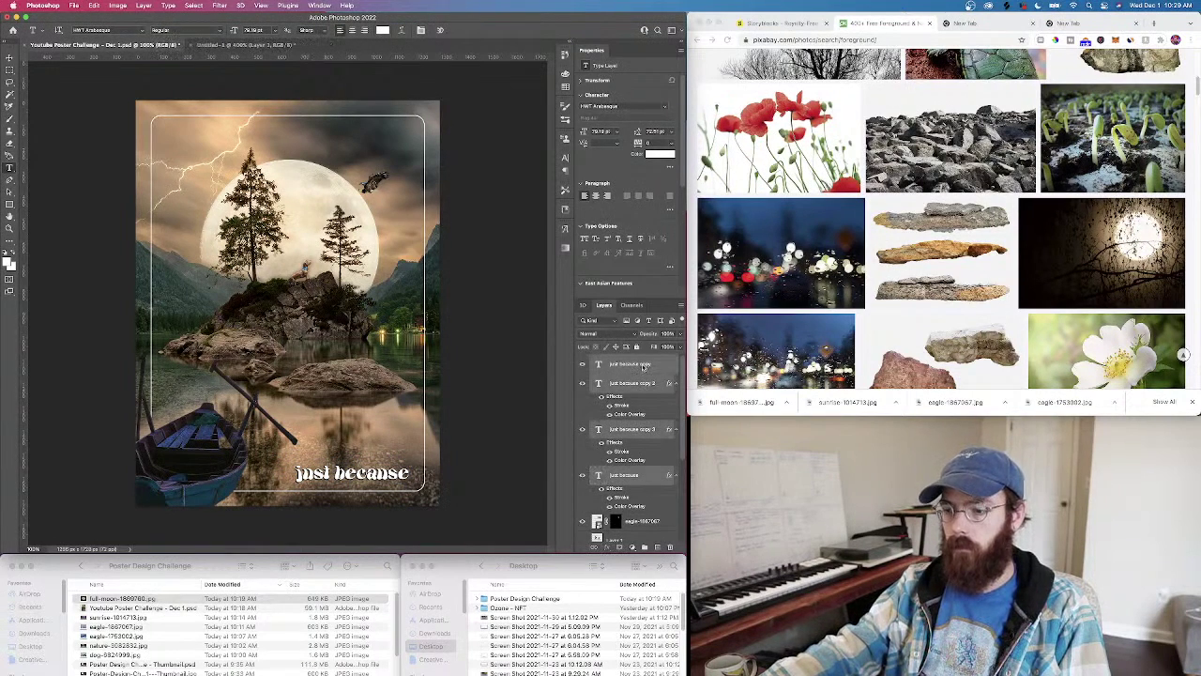
{"action": "key", "text": "super+g"}
Duplicate the text group and merge the copy into a single pixel layer
{"action": "right_click", "coordinate": [638, 366]}
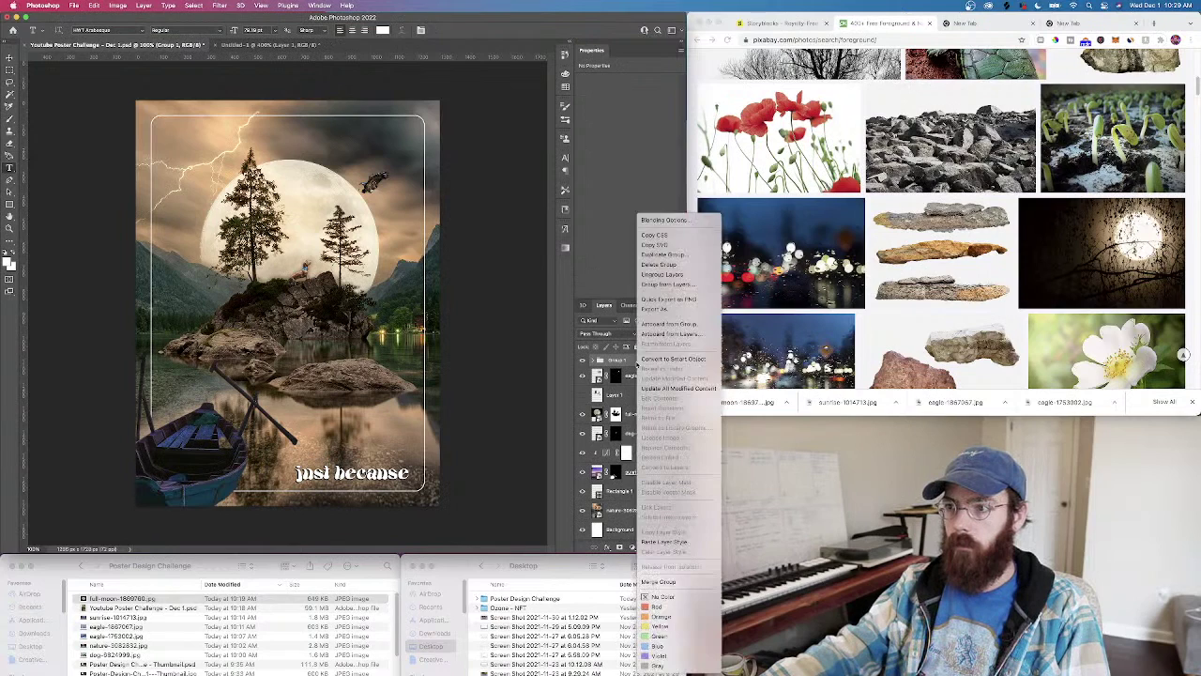
{"action": "left_click", "coordinate": [673, 260]}
{"action": "key", "text": "Return"}
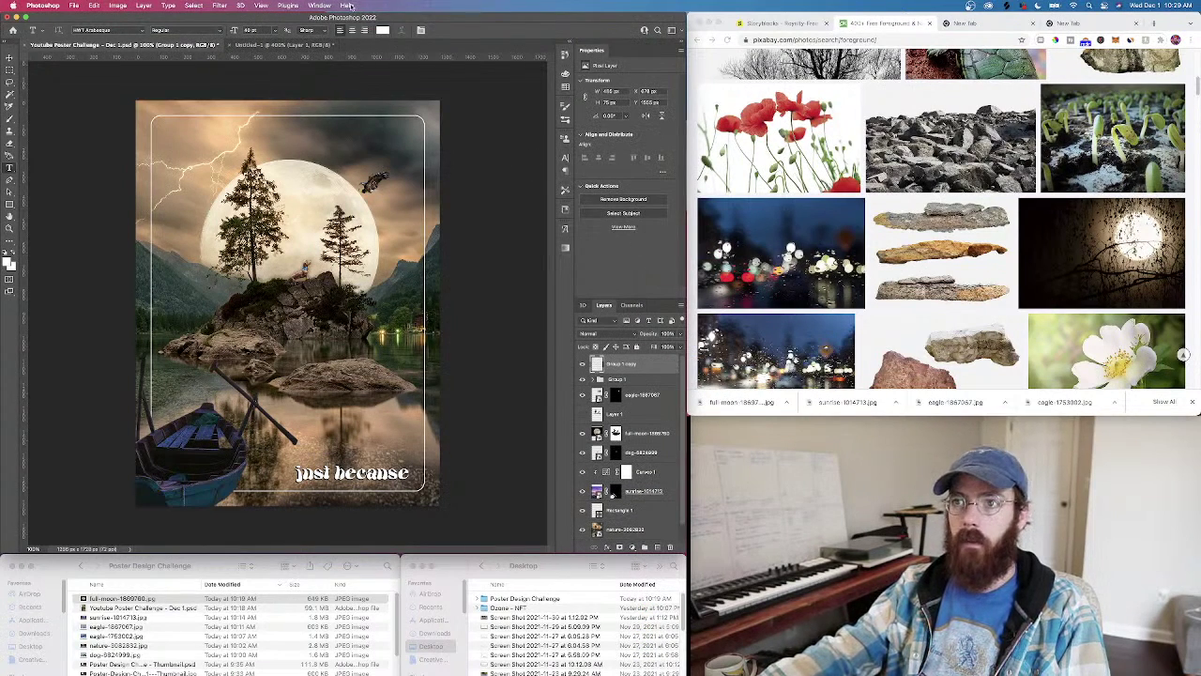
{"action": "left_click", "coordinate": [348, 6]}
{"action": "type", "text": "tra"}
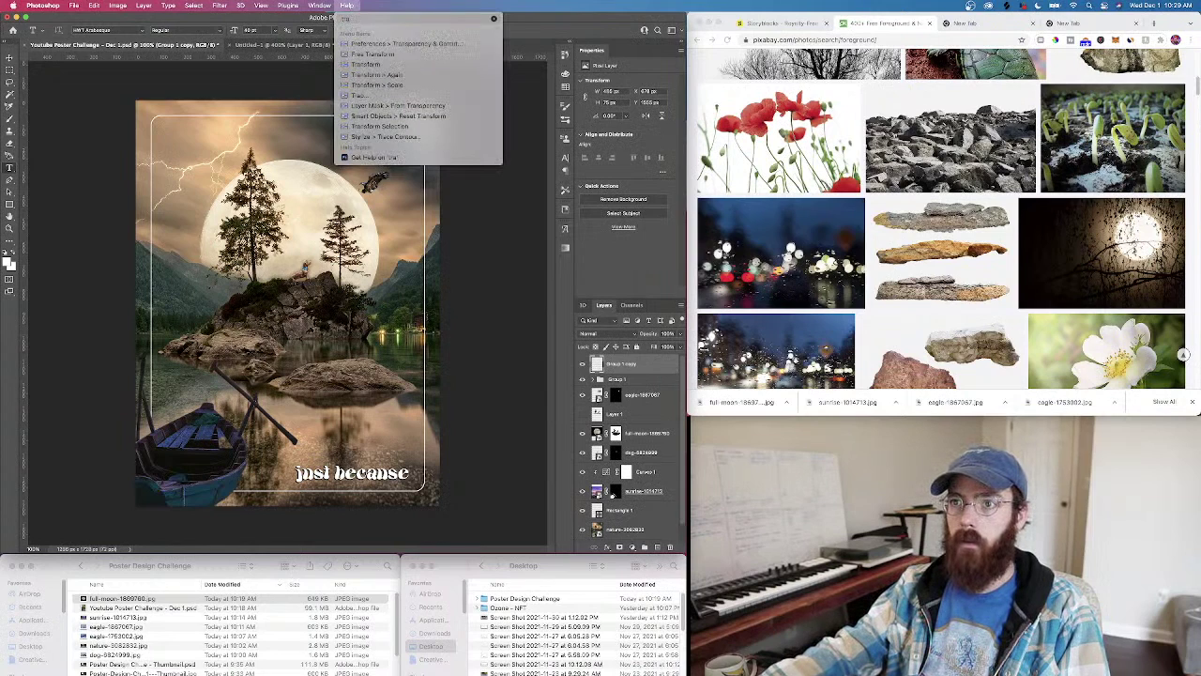
{"action": "type", "text": "w"}
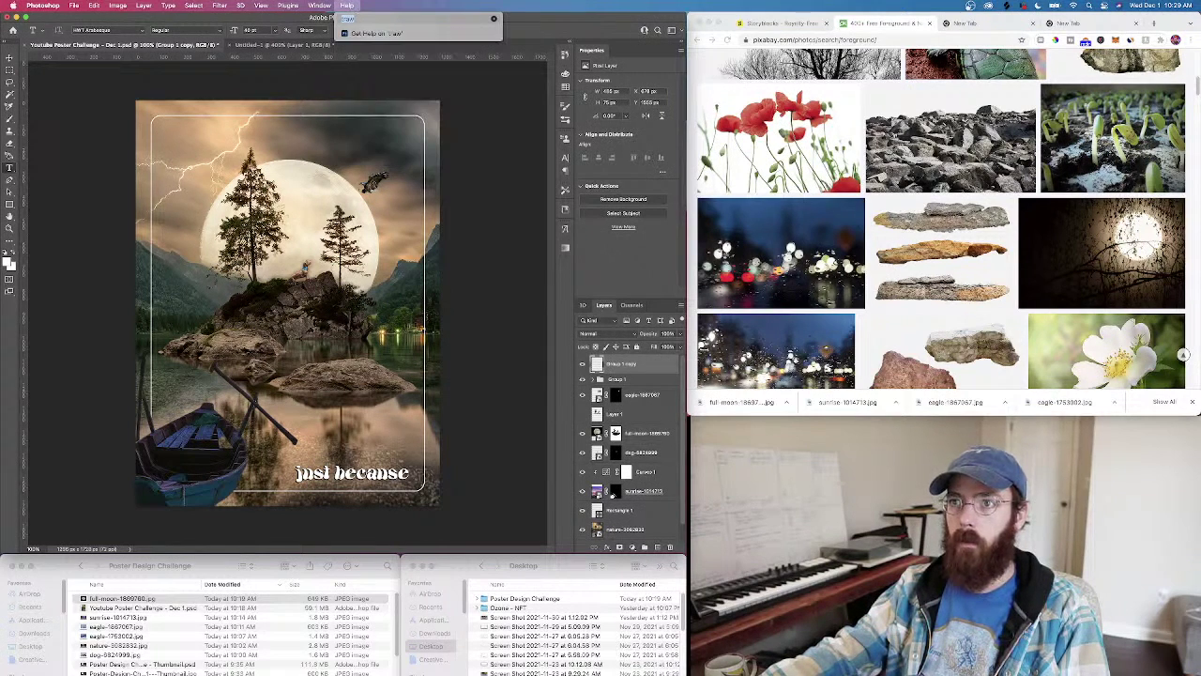
{"action": "type", "text": "war"}
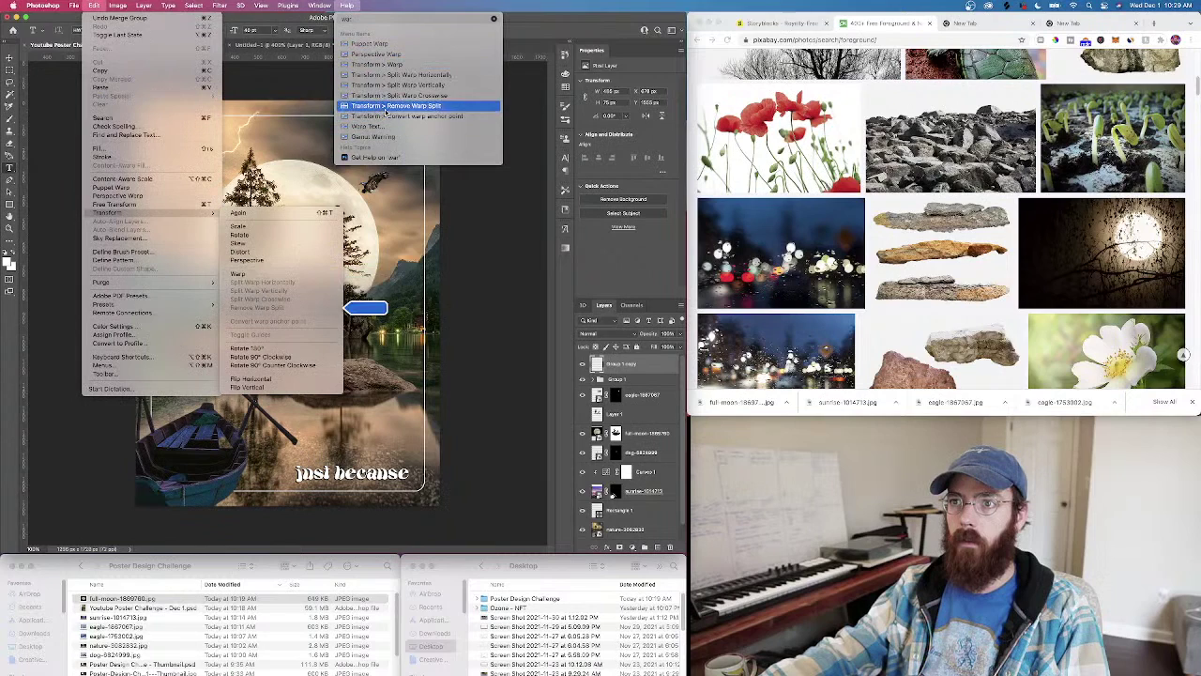
{"action": "left_click", "coordinate": [390, 65]}
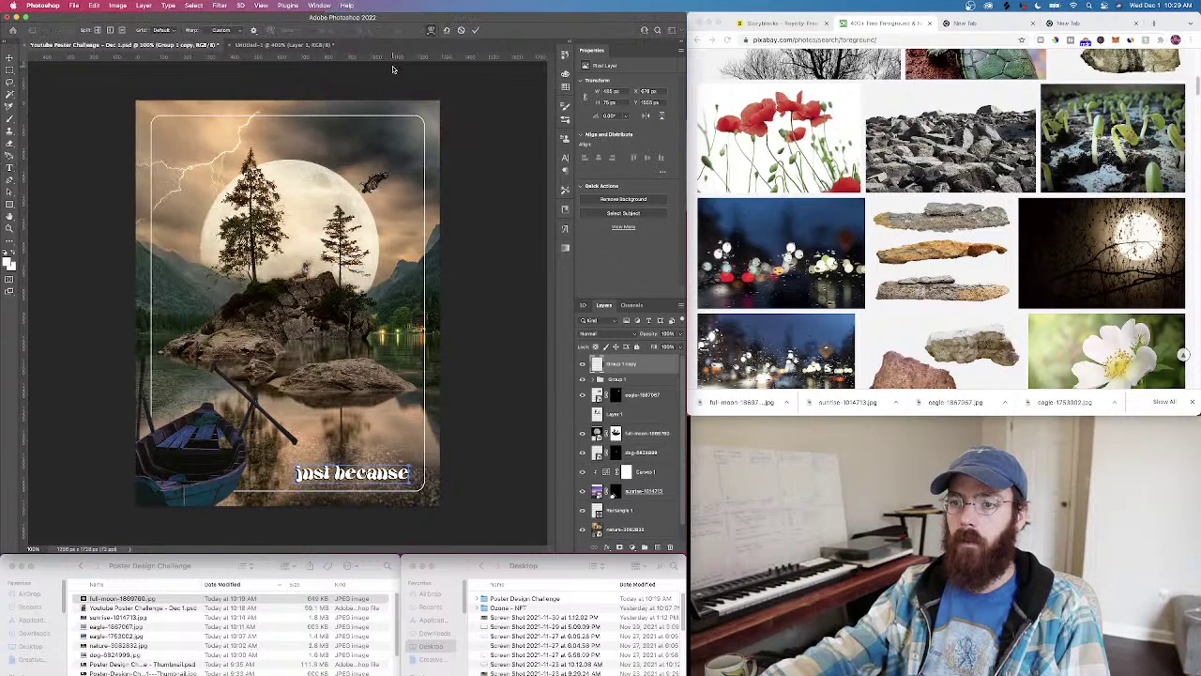
{"action": "left_click_drag", "start_coordinate": [293, 470], "coordinate": [279, 463]}
{"action": "key", "text": "super+z"}
{"action": "key", "text": "Escape"}
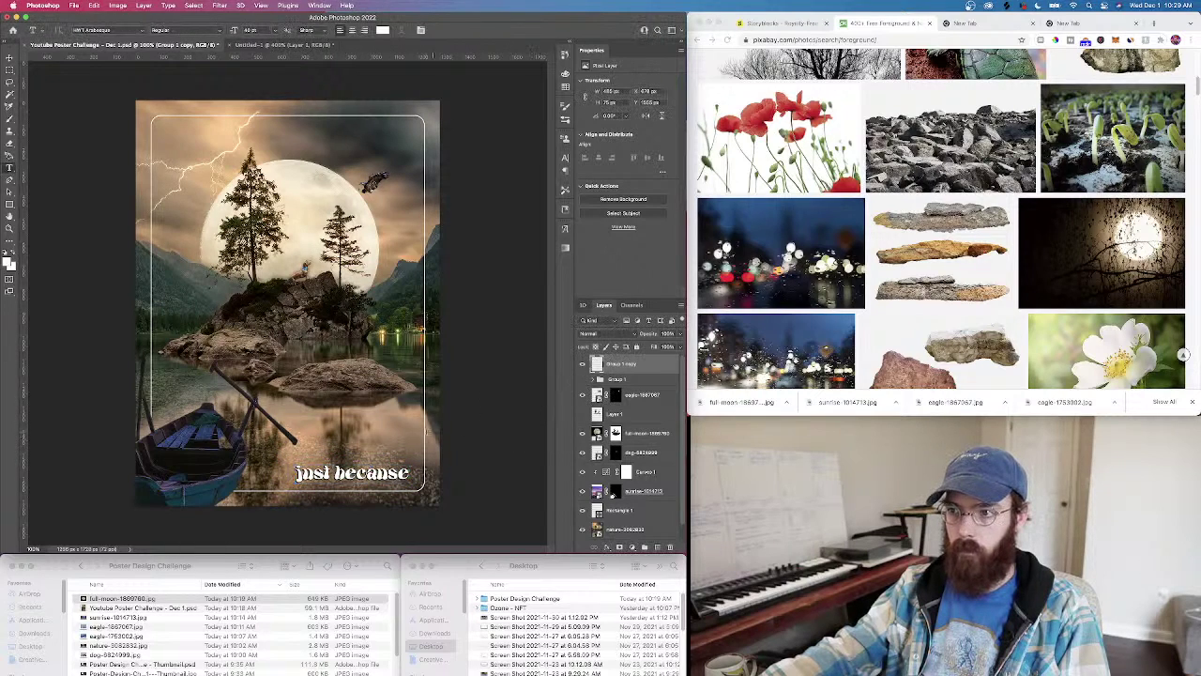
Warp the merged "just because" text into a wavy shape with a taller start and a raised end
{"action": "left_click", "coordinate": [346, 5]}
{"action": "type", "text": "wa"}
{"action": "left_click", "coordinate": [377, 64]}
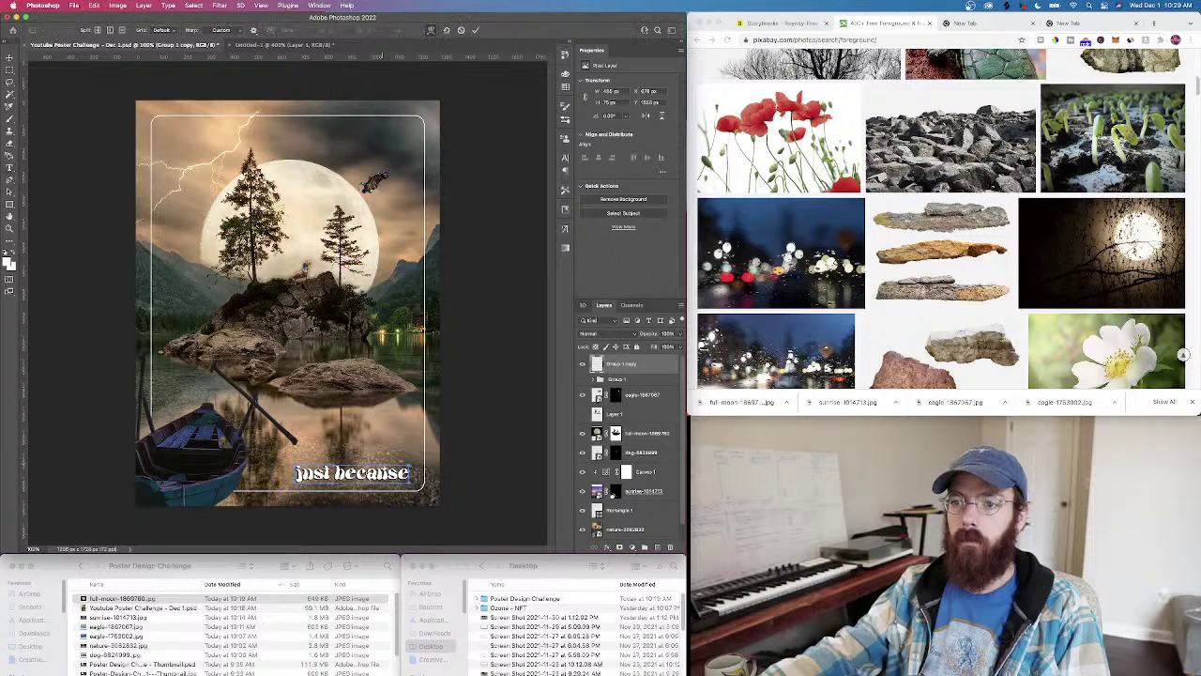
{"action": "left_click_drag", "start_coordinate": [371, 462], "coordinate": [357, 496]}
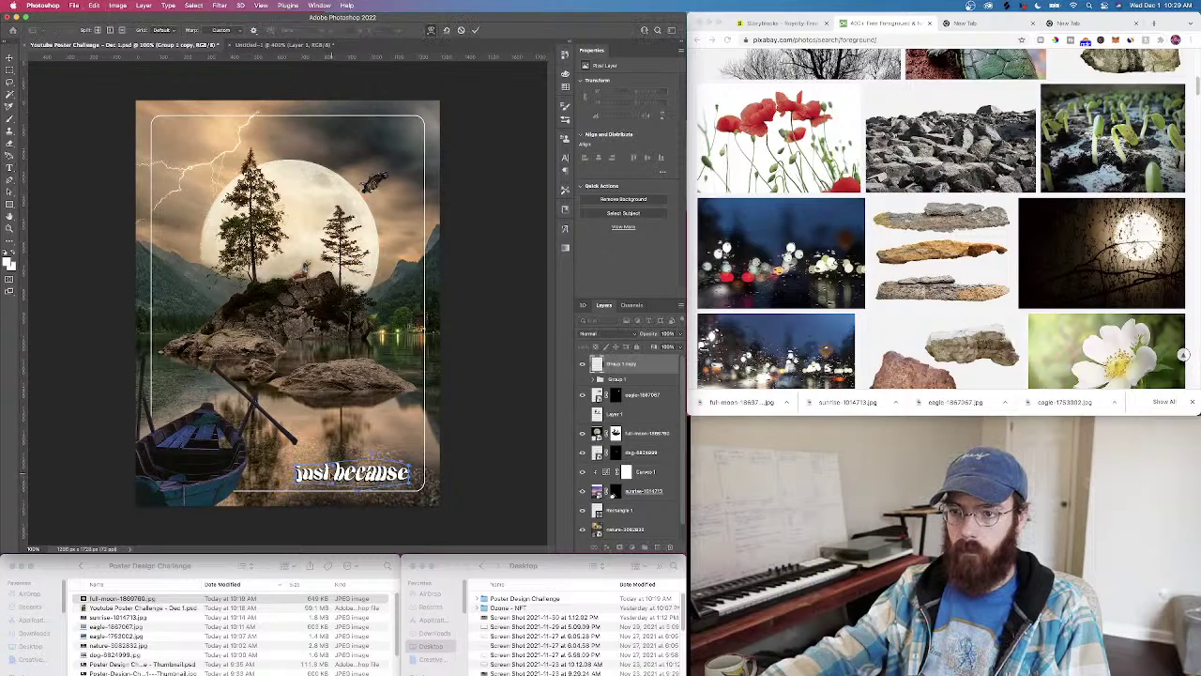
{"action": "left_click_drag", "start_coordinate": [297, 472], "coordinate": [304, 455]}
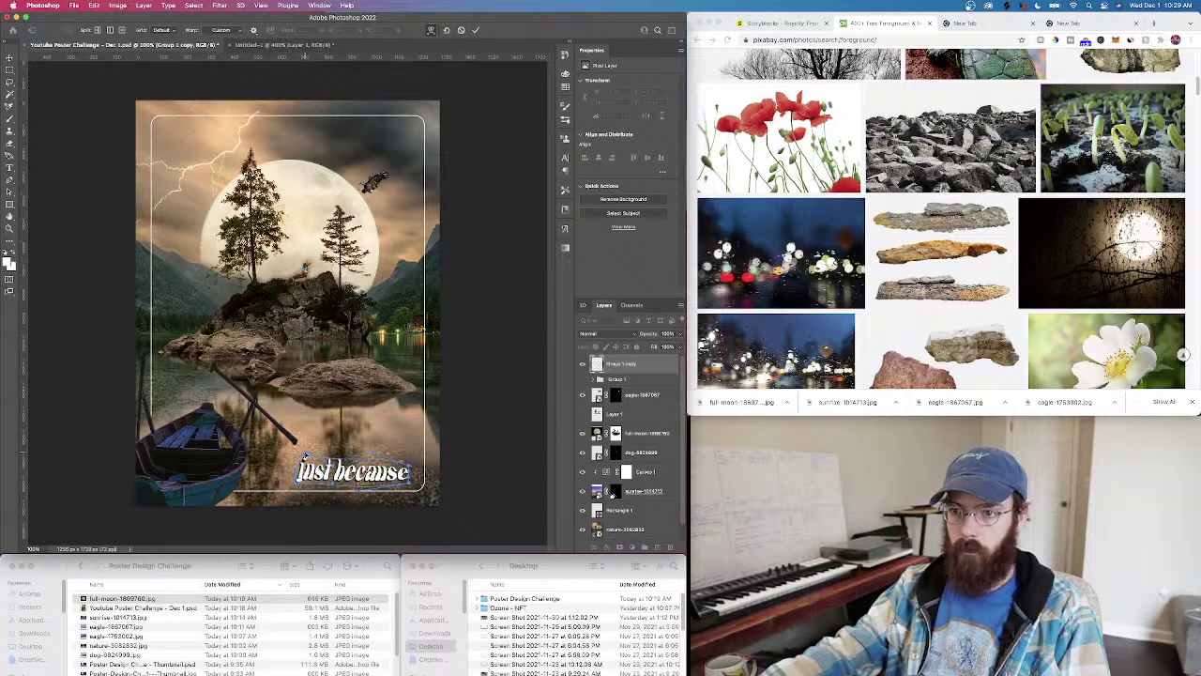
{"action": "left_click_drag", "start_coordinate": [297, 462], "coordinate": [308, 468]}
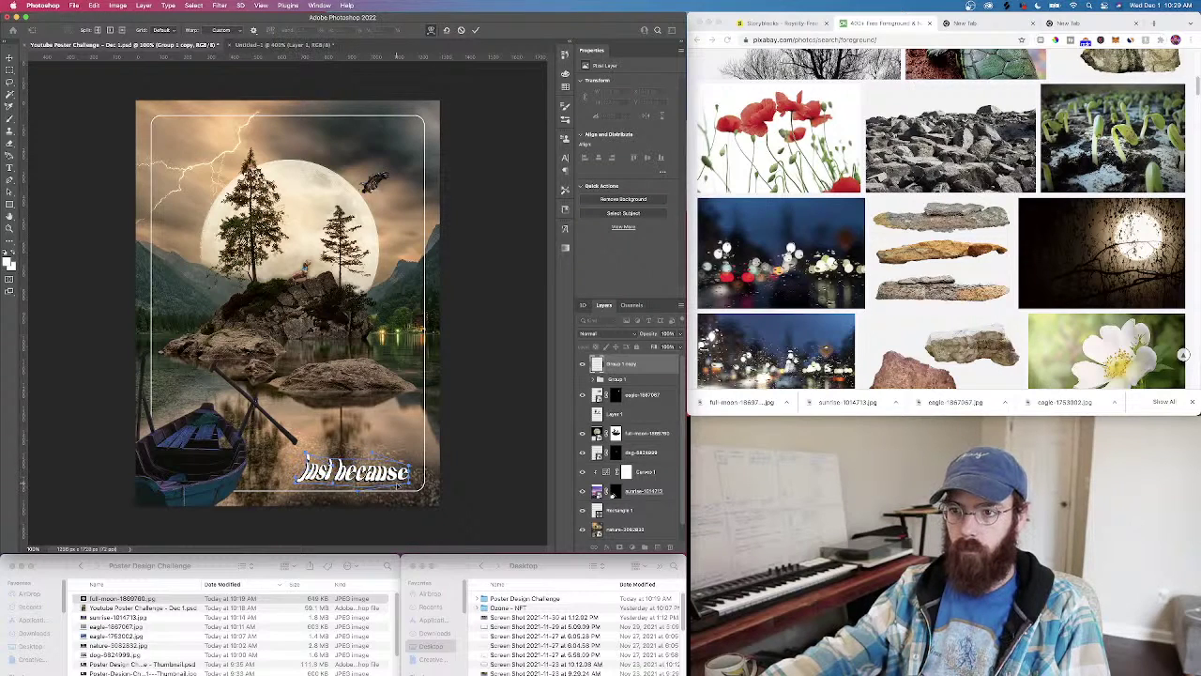
{"action": "mouse_move", "coordinate": [409, 484]}
{"action": "left_mouse_down"}
{"action": "mouse_move", "coordinate": [419, 496]}
{"action": "mouse_move", "coordinate": [414, 444]}
{"action": "mouse_move", "coordinate": [419, 493]}
{"action": "mouse_move", "coordinate": [424, 476]}
{"action": "left_mouse_up"}
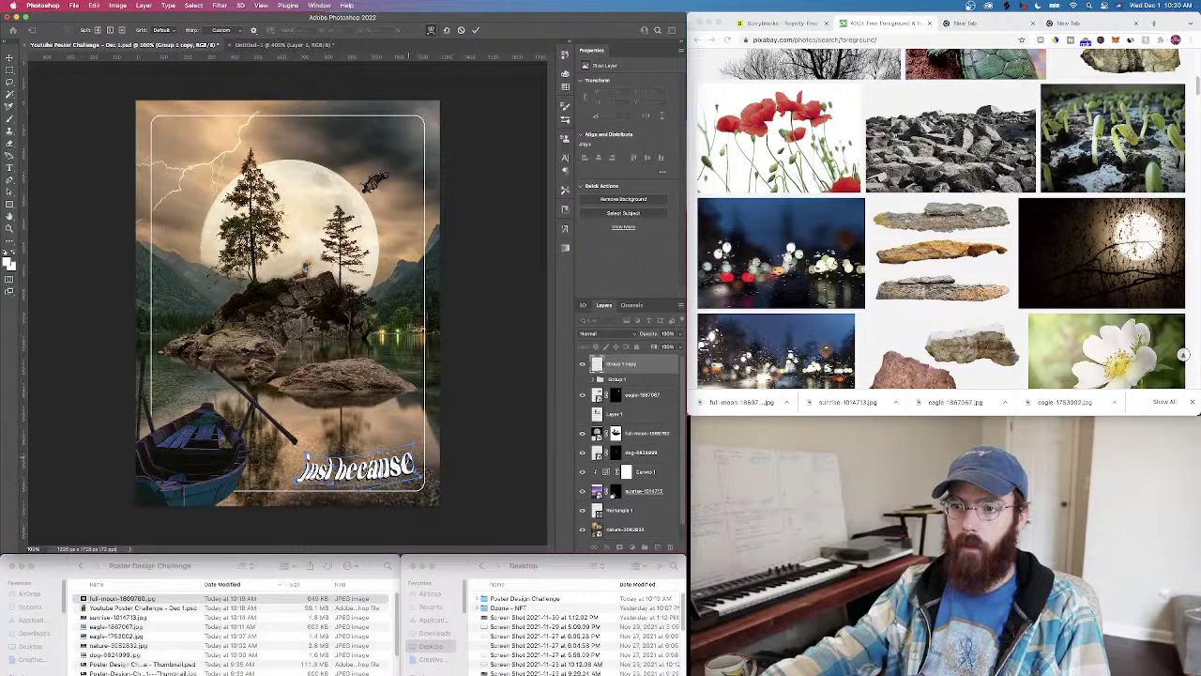
{"action": "left_click_drag", "start_coordinate": [293, 482], "coordinate": [295, 482]}
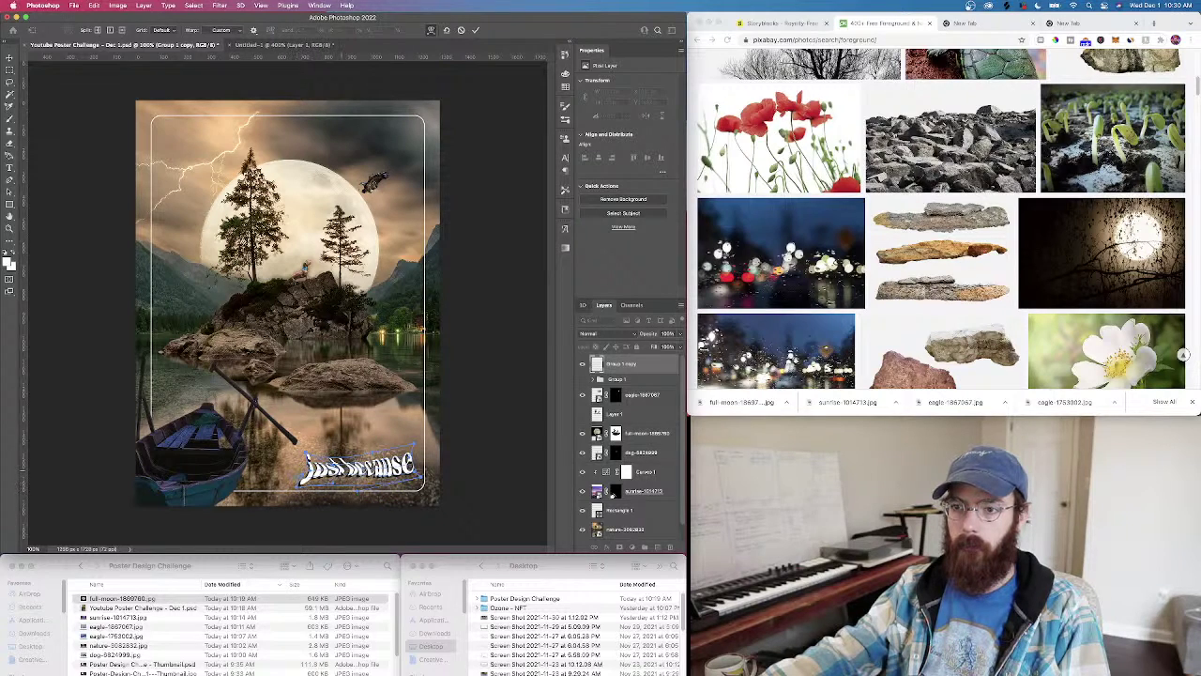
{"action": "left_click_drag", "start_coordinate": [360, 495], "coordinate": [376, 458]}
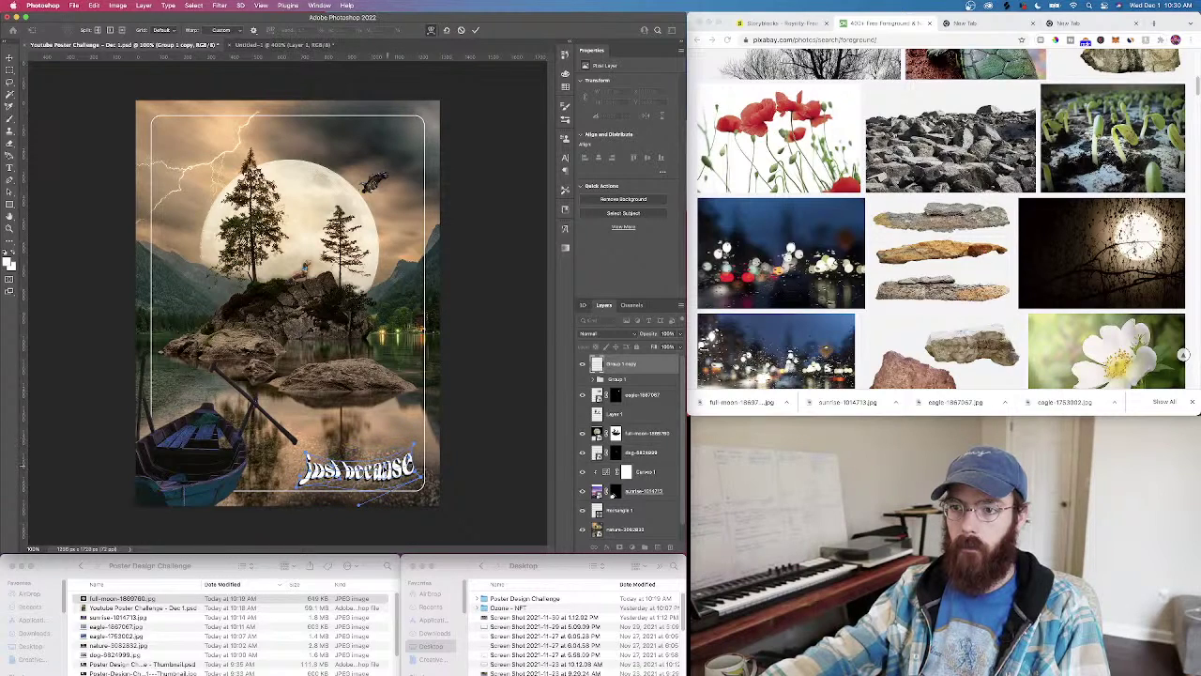
{"action": "key", "text": "Return"}
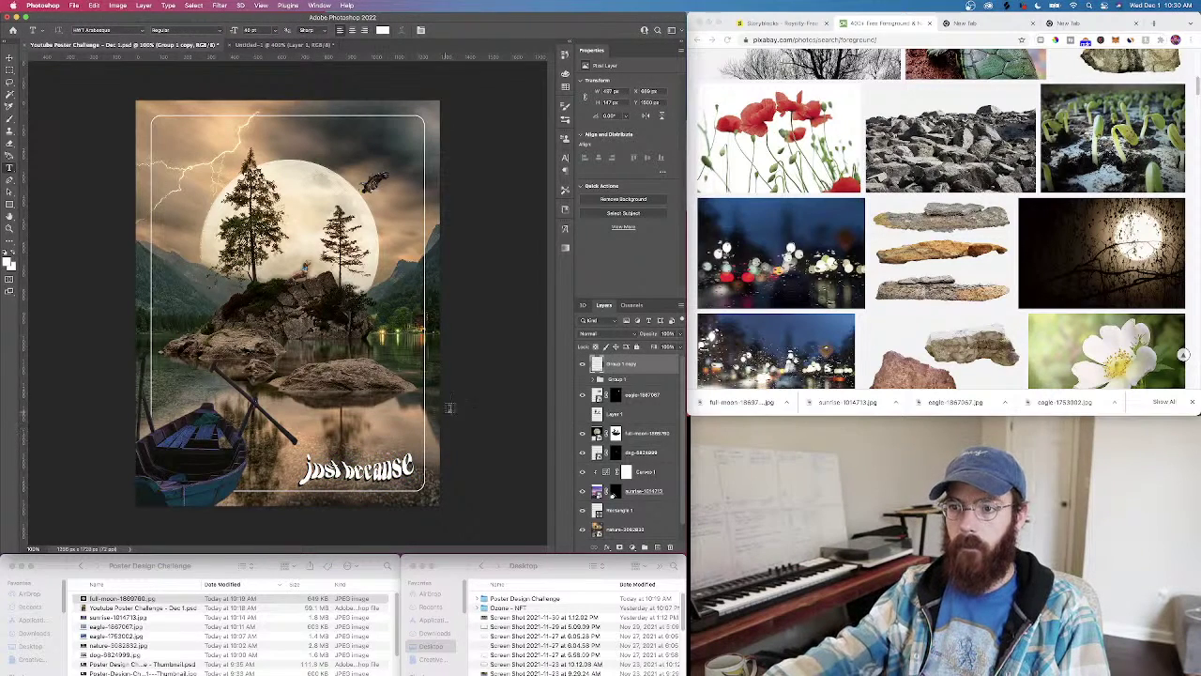
Move the warped "just because" text slightly up and to the left inside the white border
{"action": "key", "text": "super+t"}
{"action": "left_click_drag", "start_coordinate": [364, 468], "coordinate": [368, 449]}
{"action": "key", "text": "Return"}
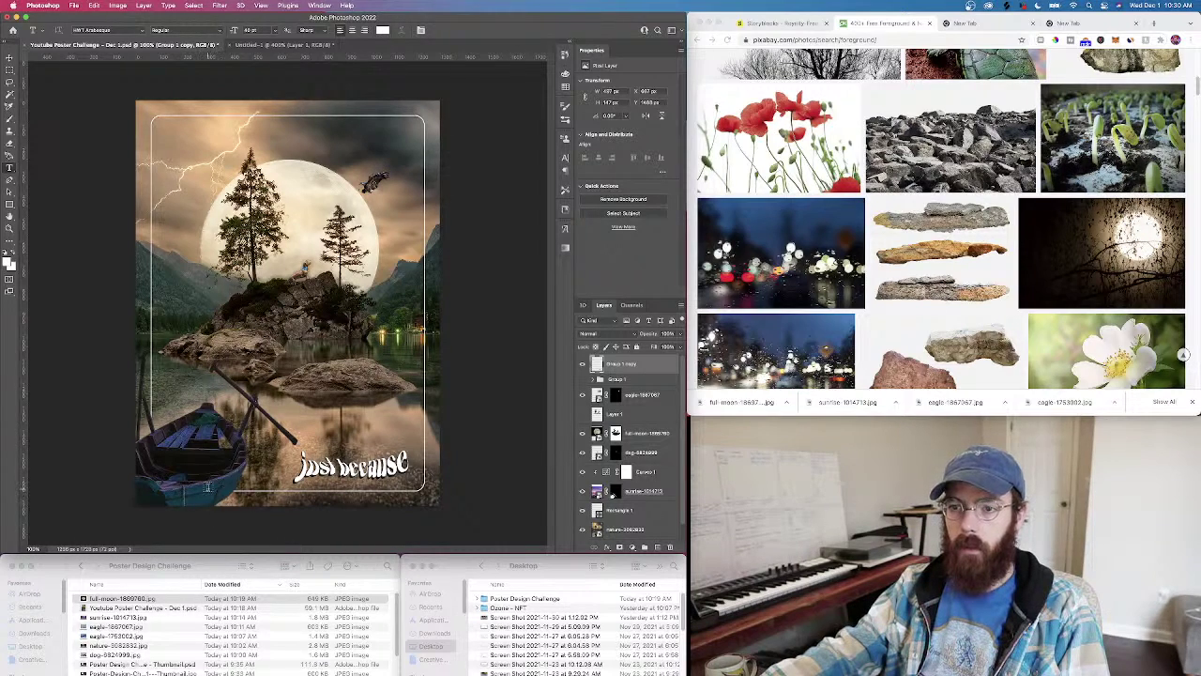
Duplicate the sunrise-1014713 boat layer and clip the Curves 1 adjustment to the copy
{"action": "scroll", "coordinate": [622, 424], "scroll_direction": "down", "scroll_amount": 1}
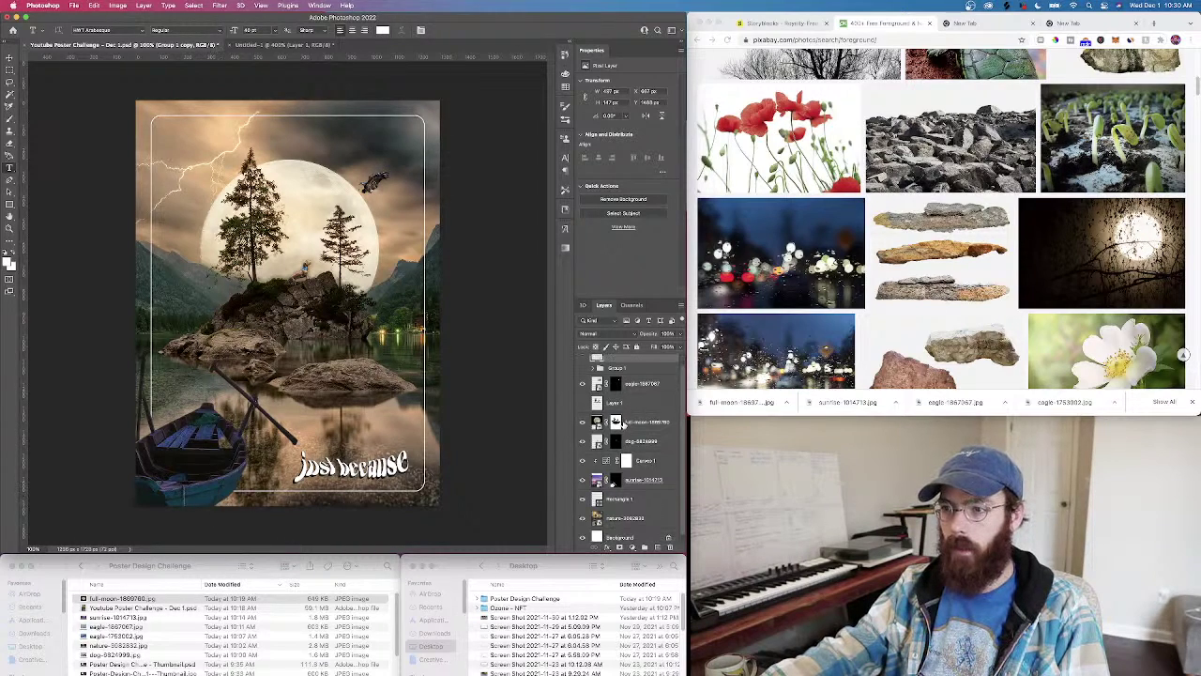
{"action": "right_click", "coordinate": [644, 477]}
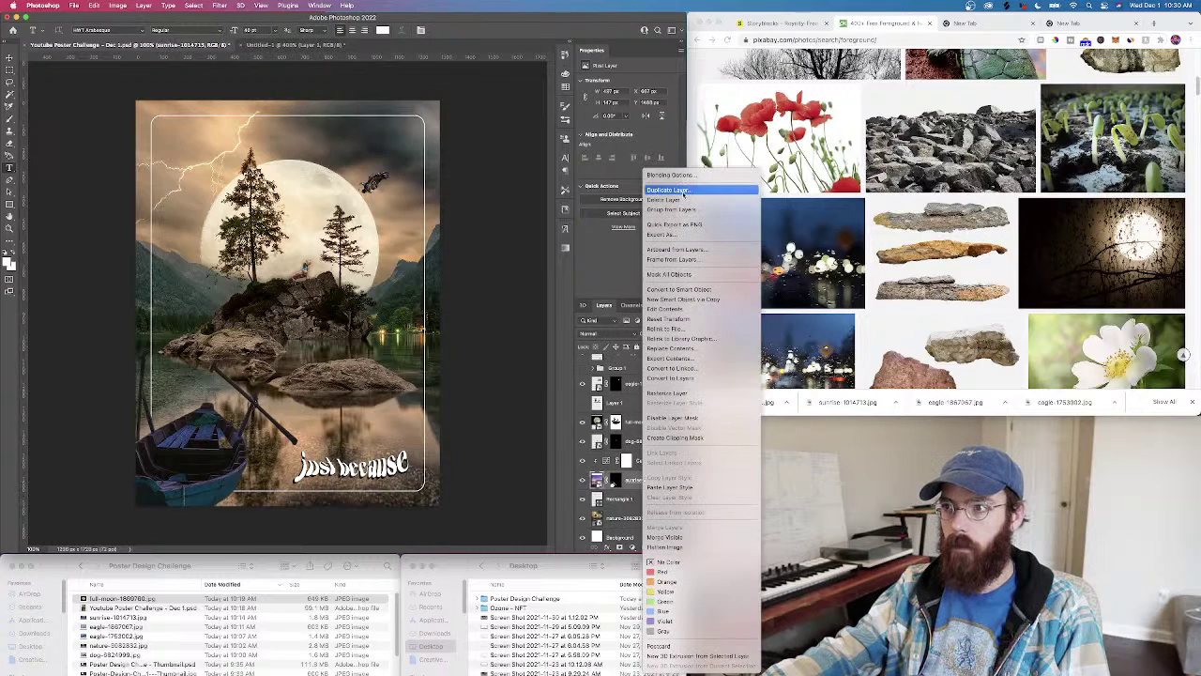
{"action": "left_click", "coordinate": [683, 191]}
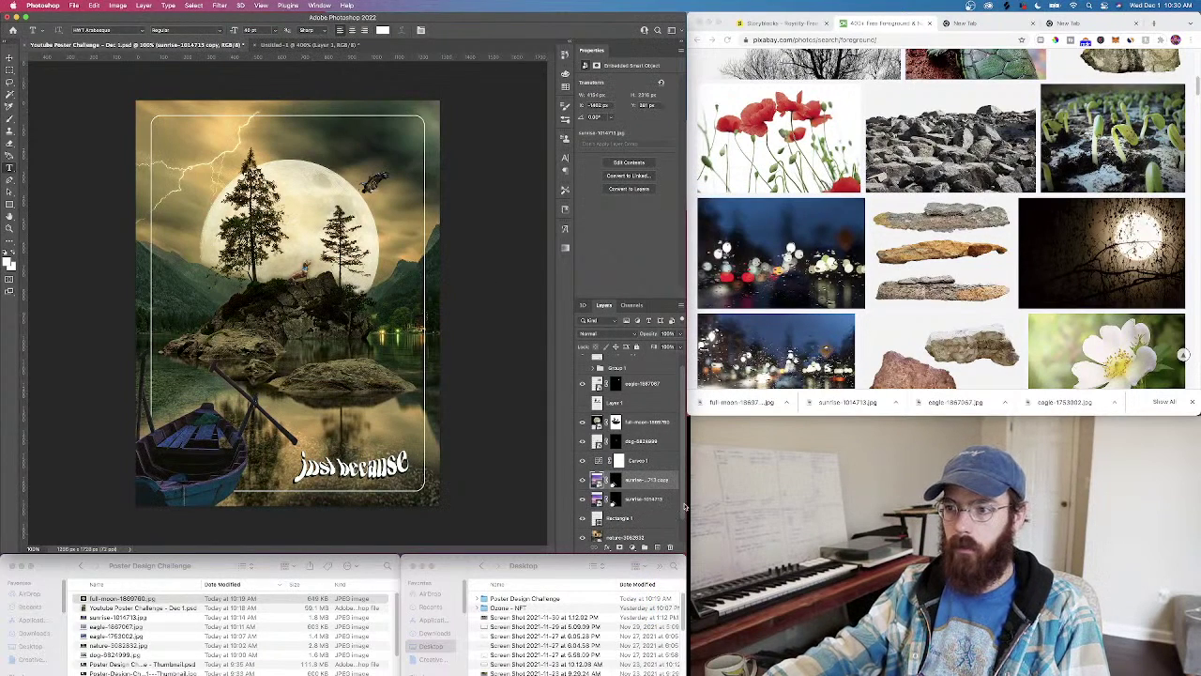
{"action": "right_click", "coordinate": [634, 467]}
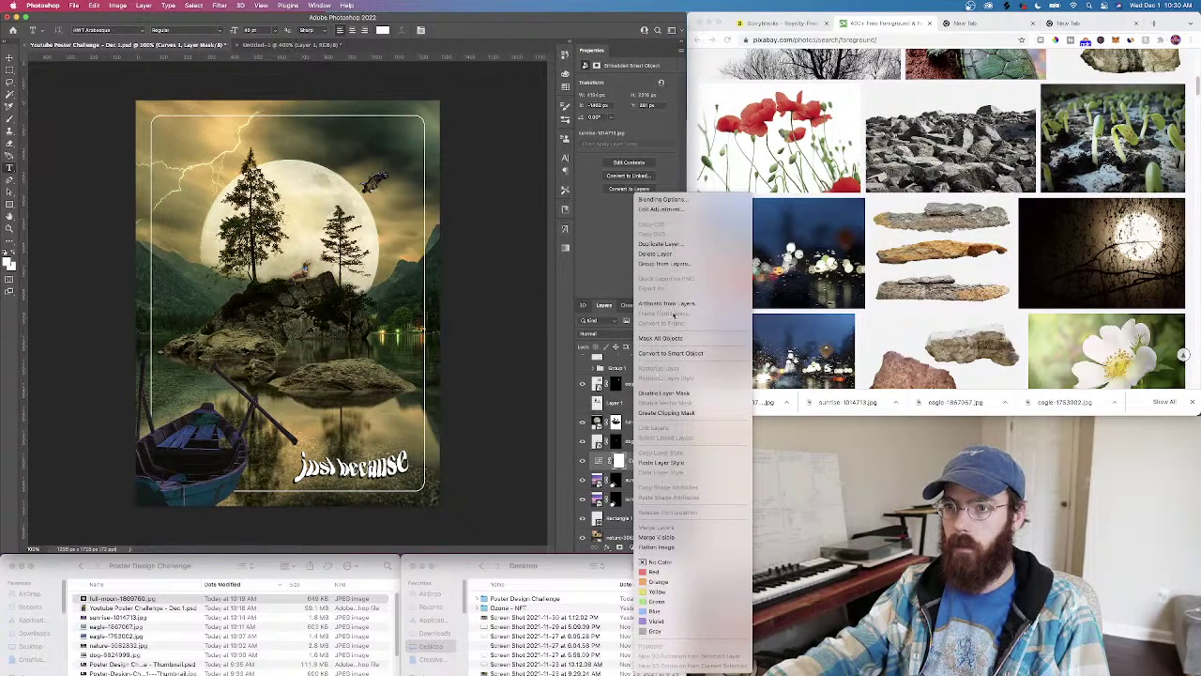
{"action": "left_click", "coordinate": [675, 413]}
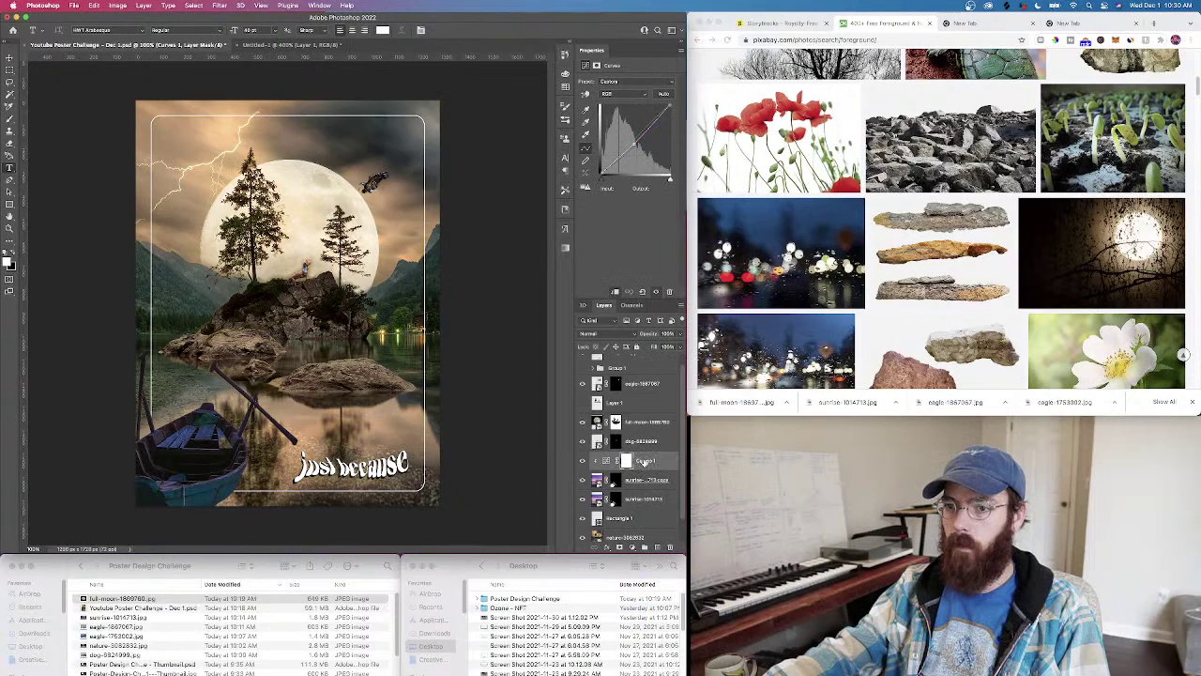
Flip the original sunrise-1014713 boat layer vertically
{"action": "left_click", "coordinate": [641, 499]}
{"action": "key", "text": "ctrl+t"}
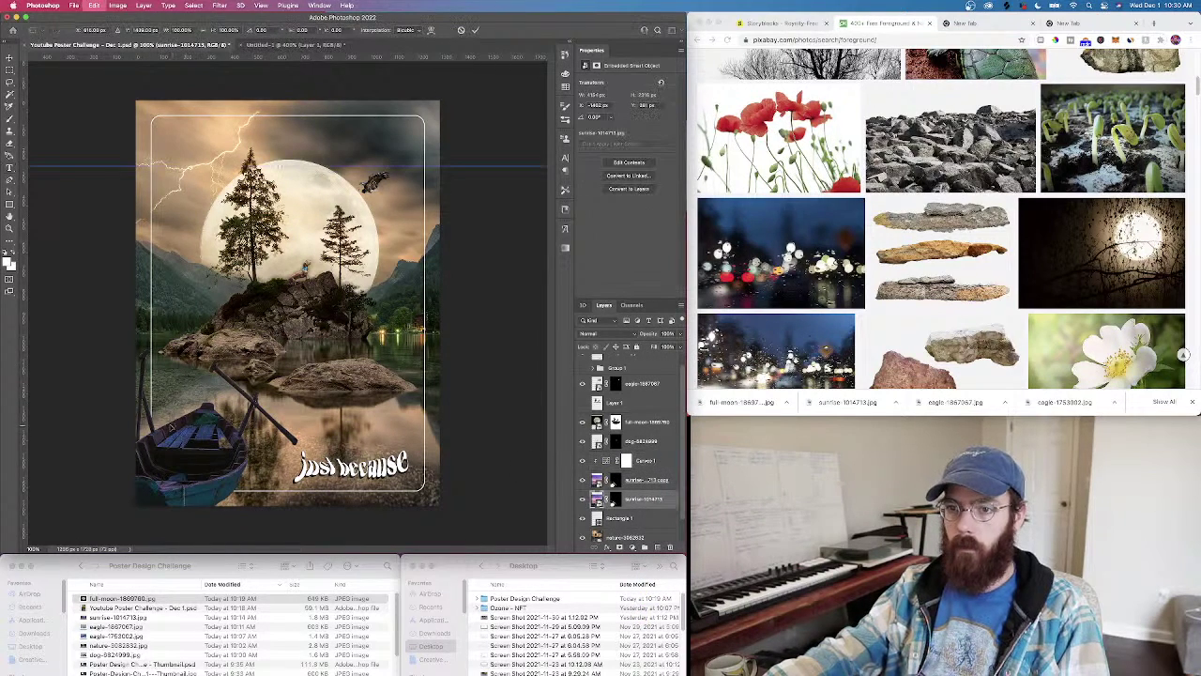
{"action": "right_click", "coordinate": [207, 433]}
{"action": "left_click", "coordinate": [249, 649]}
{"action": "right_click", "coordinate": [191, 468]}
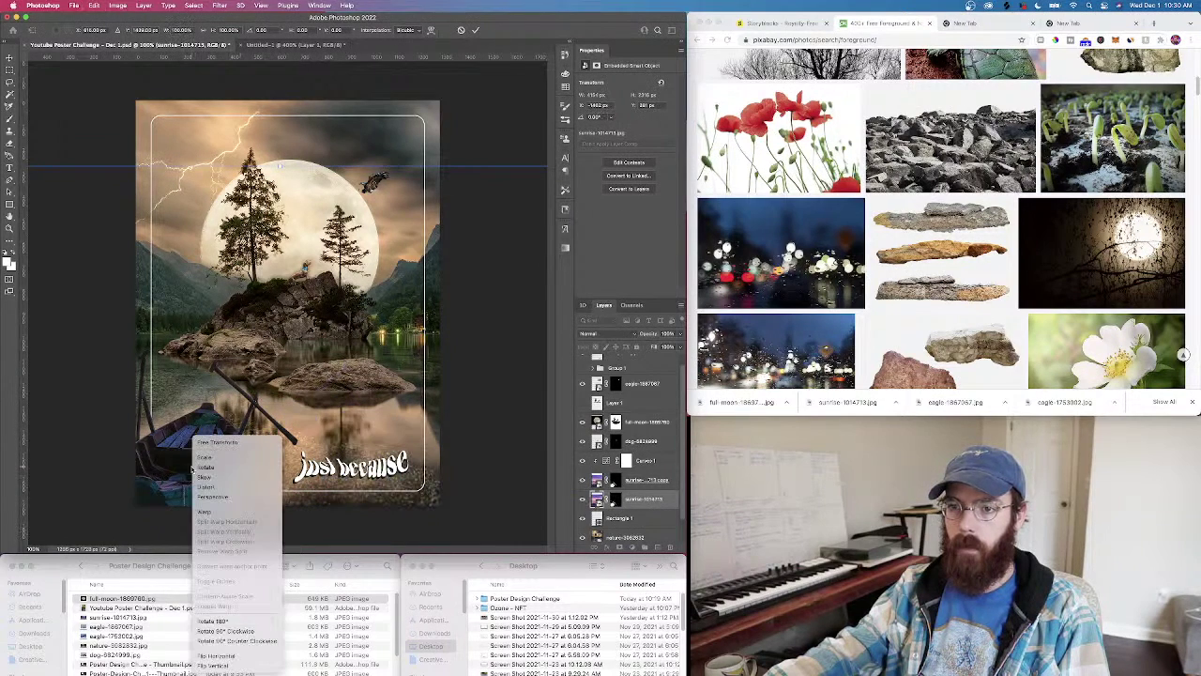
{"action": "left_click", "coordinate": [222, 664]}
{"action": "key", "text": "Return"}
Reposition the flipped boat layer under the upright boat and rotate it counter-clockwise
{"action": "key", "text": "t"}
{"action": "key", "text": "ctrl+t"}
{"action": "left_click_drag", "start_coordinate": [215, 386], "coordinate": [213, 534]}
{"action": "key", "text": "ctrl+minus"}
{"action": "key", "text": "ctrl+minus"}
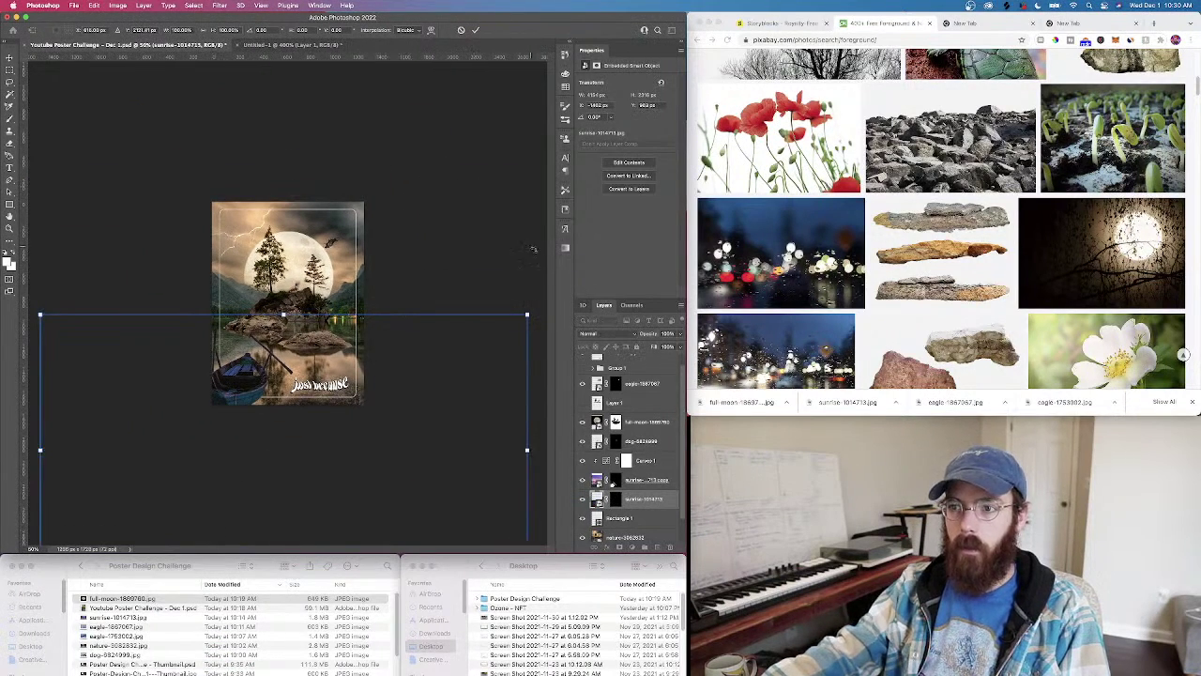
{"action": "left_click_drag", "start_coordinate": [530, 306], "coordinate": [444, 301]}
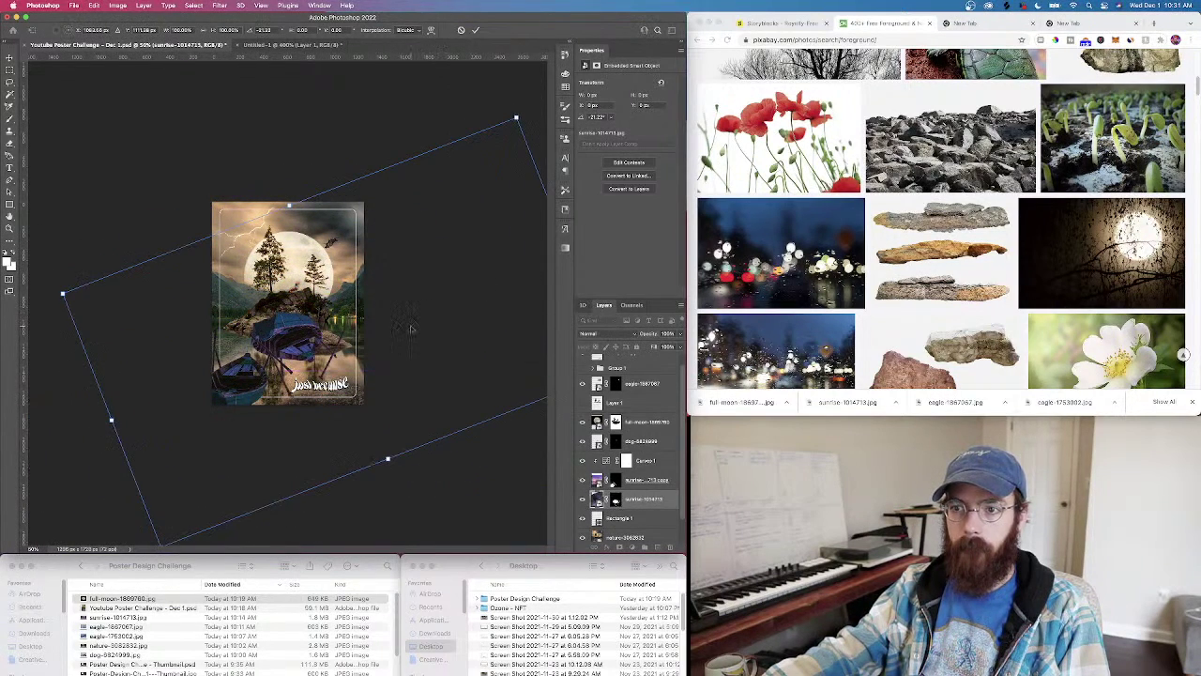
{"action": "key", "text": "Return"}
Try rotating the flipped boat layer clockwise and lowering it, then cancel the transform and delete that layer
{"action": "key", "text": "ctrl+t"}
{"action": "left_click_drag", "start_coordinate": [52, 91], "coordinate": [166, 45]}
{"action": "left_click_drag", "start_coordinate": [277, 324], "coordinate": [279, 437]}
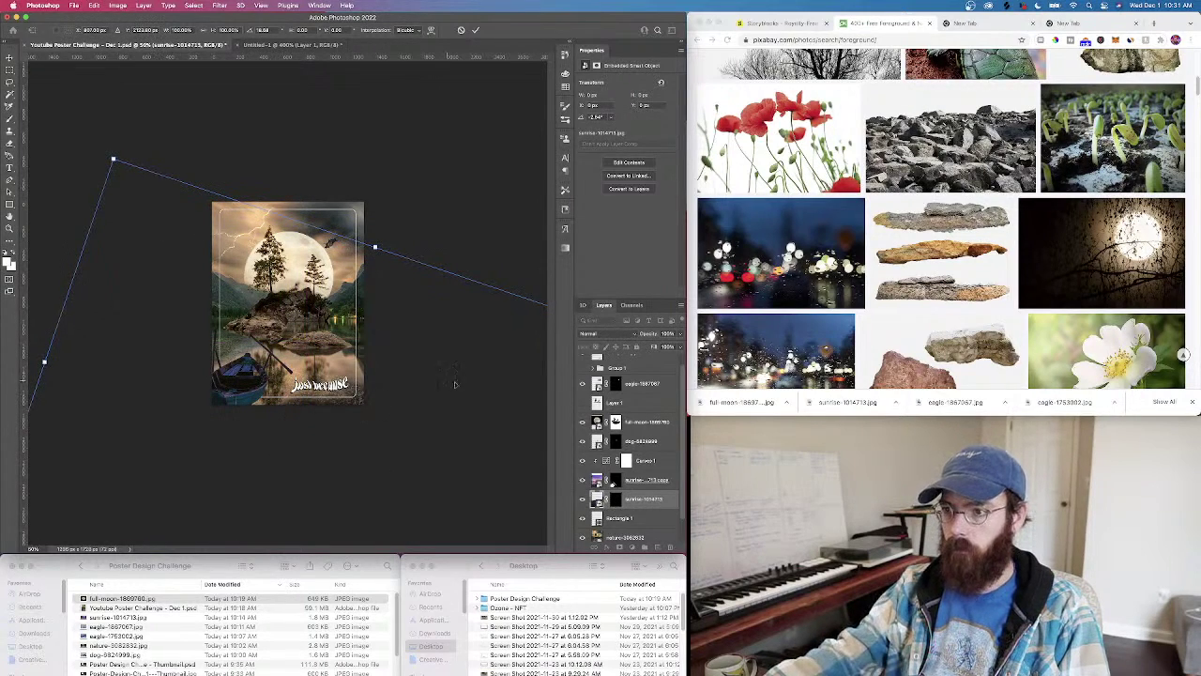
{"action": "key", "text": "Escape"}
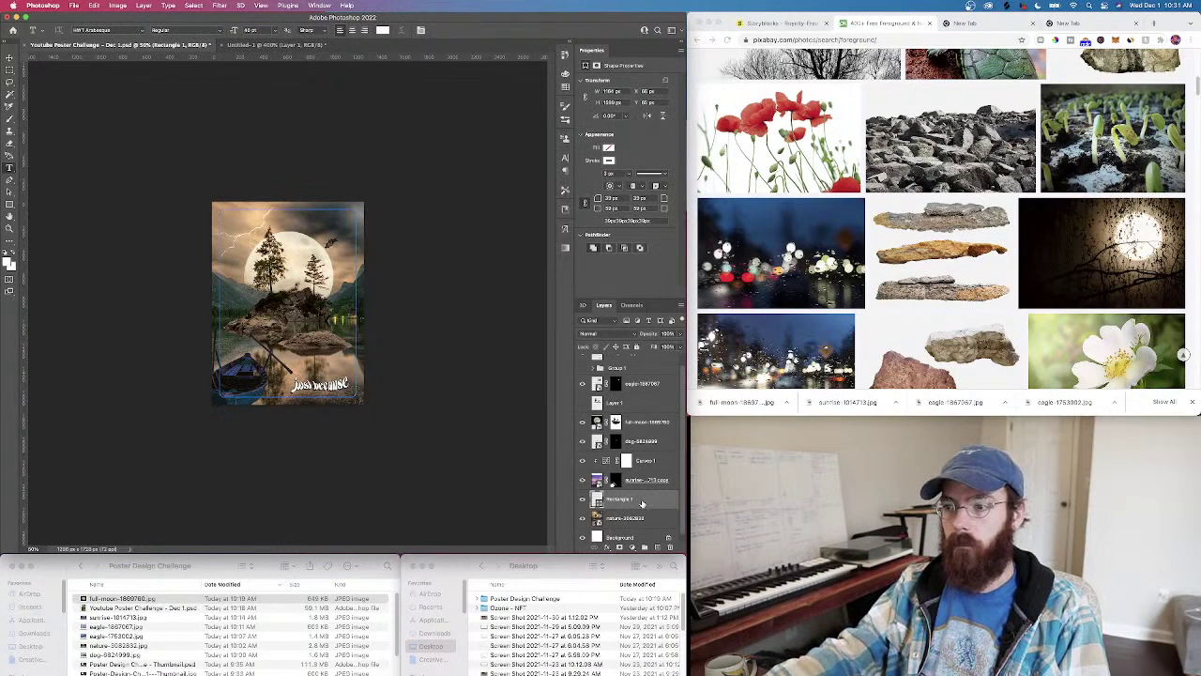
Set the stroke color of the Rectangle 1 border to a warm cream, about RGB 245, 234, 219
{"action": "left_click", "coordinate": [609, 161]}
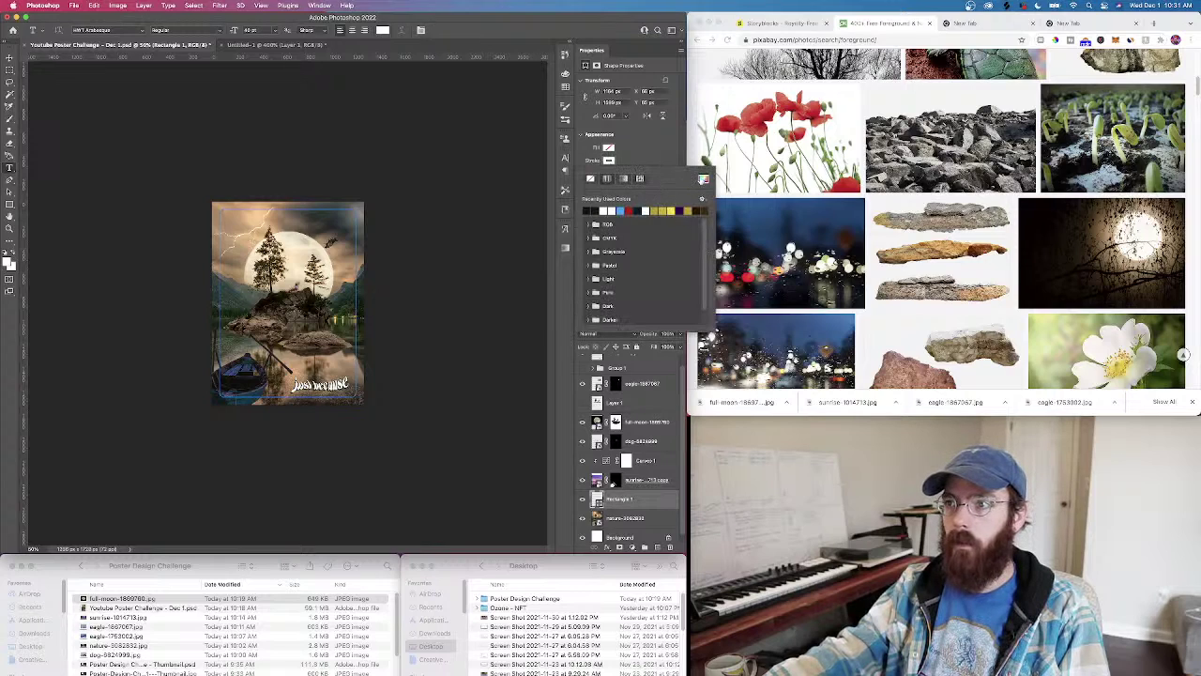
{"action": "left_click", "coordinate": [703, 179]}
{"action": "left_click", "coordinate": [134, 403]}
{"action": "mouse_move", "coordinate": [79, 357]}
{"action": "left_mouse_down"}
{"action": "mouse_move", "coordinate": [13, 284]}
{"action": "mouse_move", "coordinate": [17, 299]}
{"action": "left_mouse_up"}
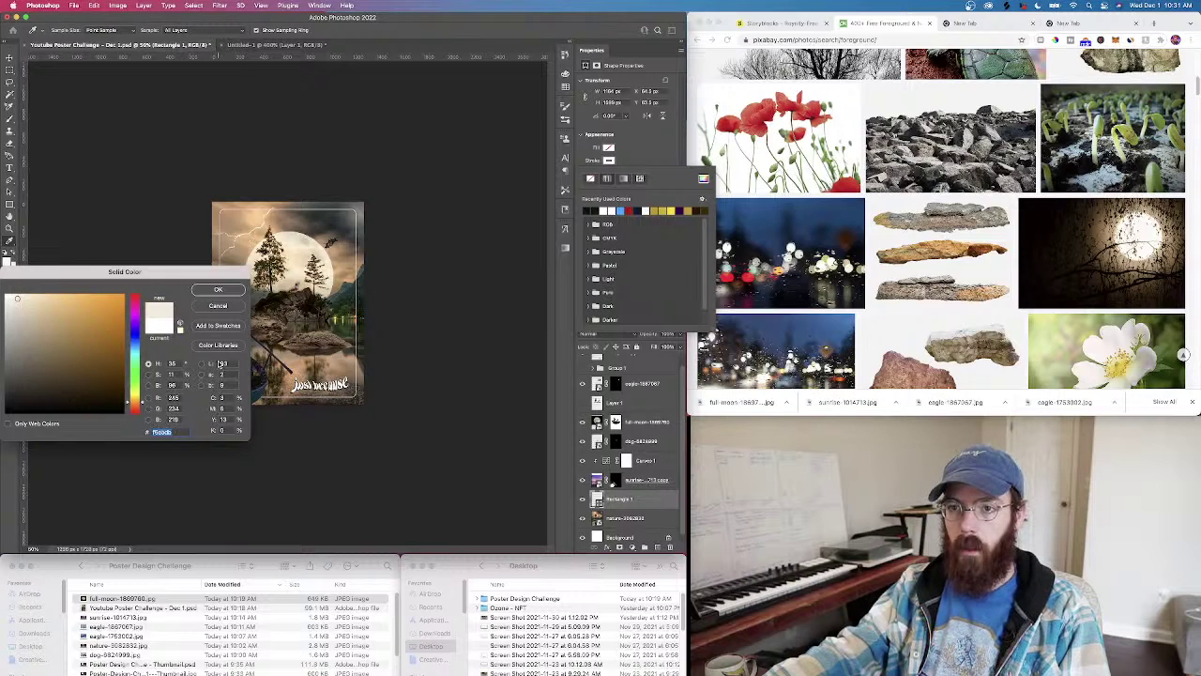
{"action": "left_click", "coordinate": [219, 292]}
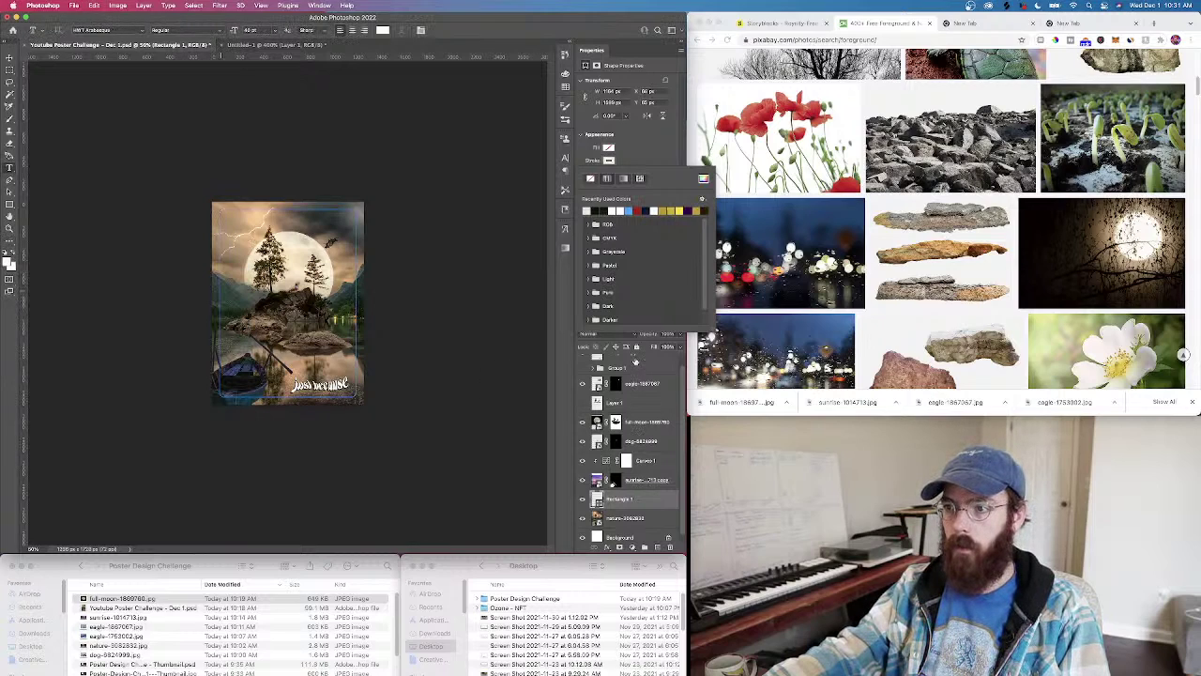
Select the Group 1 copy title layer, ready the Paint Bucket with a light foreground color for its lettering, and save the poster file
{"action": "left_click", "coordinate": [635, 362]}
{"action": "left_click", "coordinate": [8, 262]}
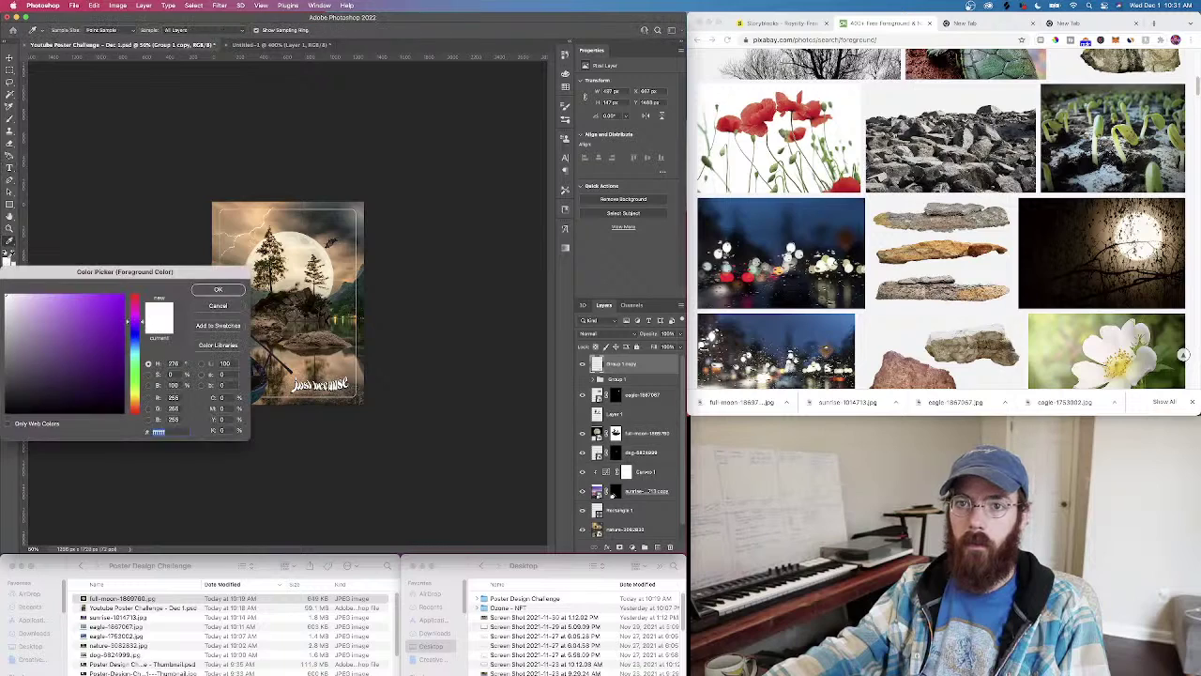
{"action": "left_click", "coordinate": [210, 297]}
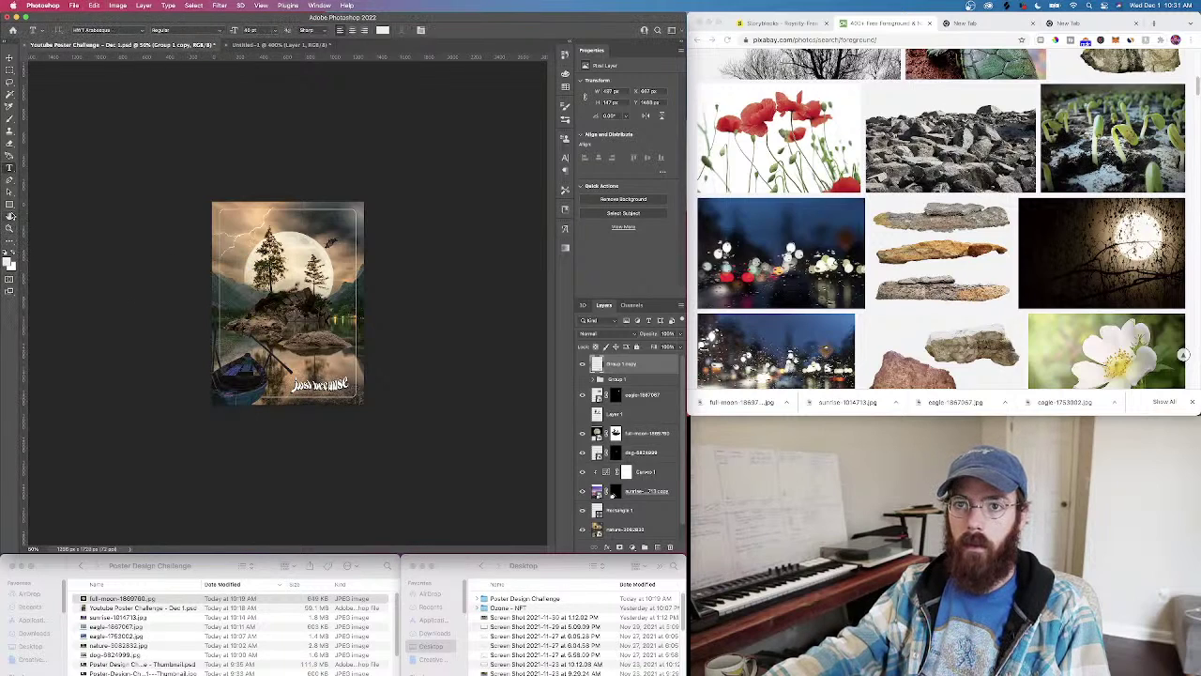
{"action": "left_click", "coordinate": [9, 241]}
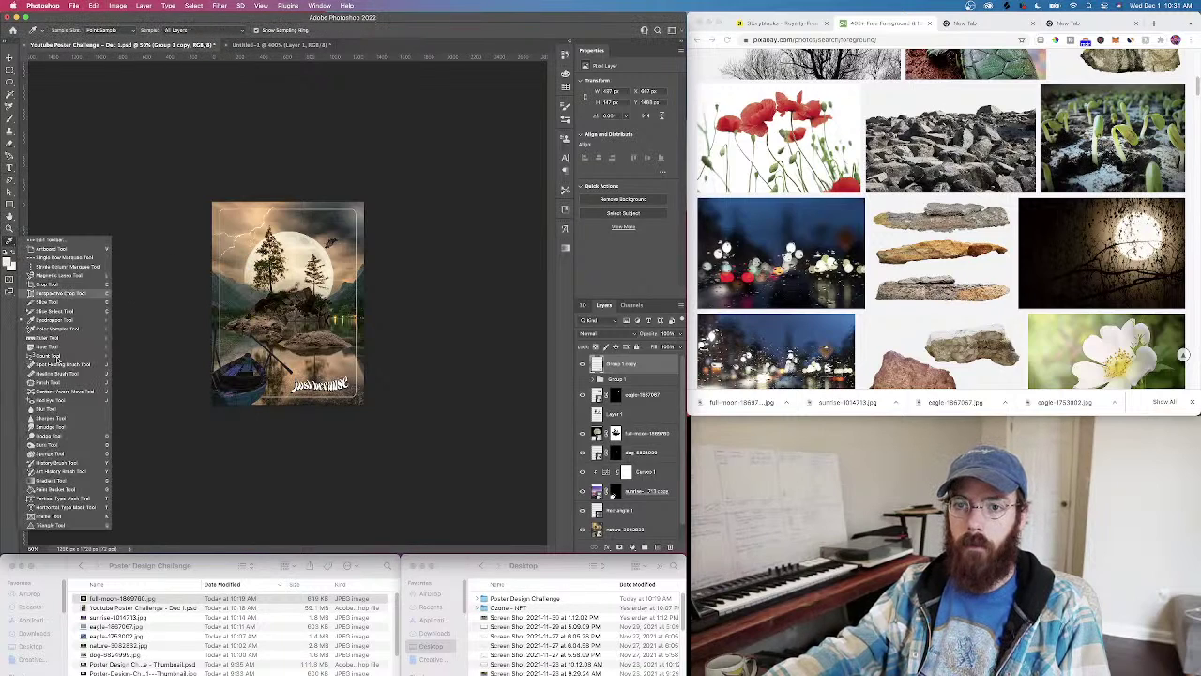
{"action": "left_click", "coordinate": [51, 489]}
{"action": "key", "text": "super+equal"}
{"action": "key", "text": "super+equal"}
{"action": "key", "text": "super+equal"}
{"action": "scroll", "coordinate": [363, 397], "scroll_direction": "down", "scroll_amount": 8}
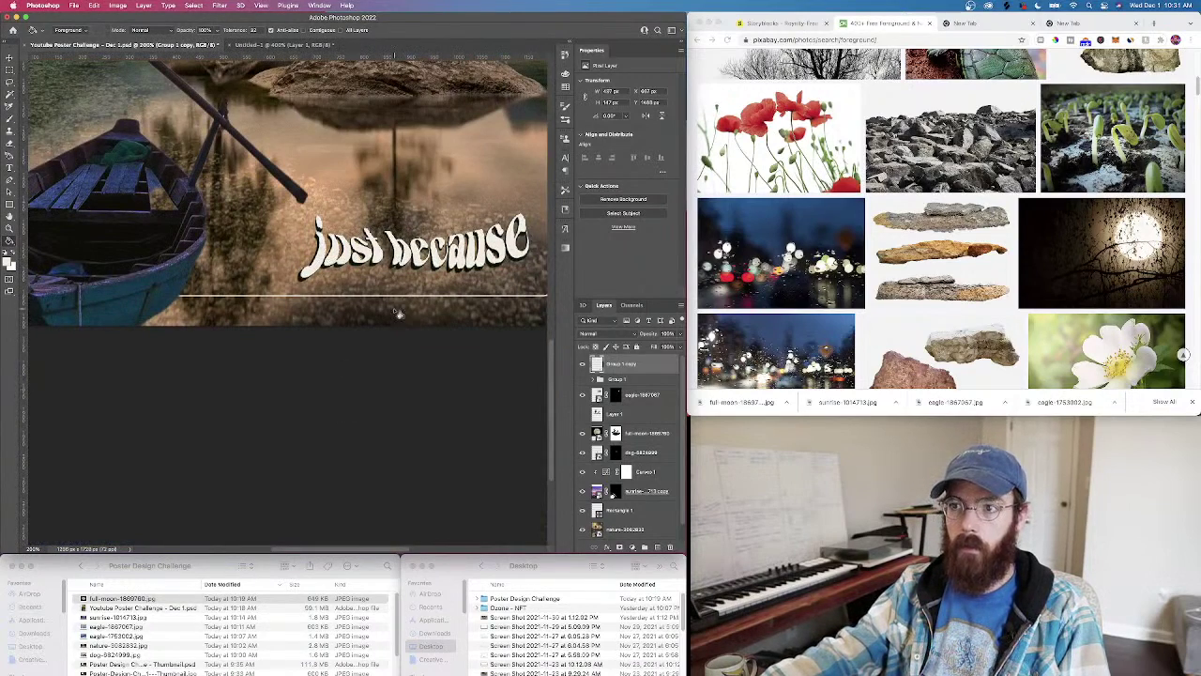
{"action": "key", "text": "super+0"}
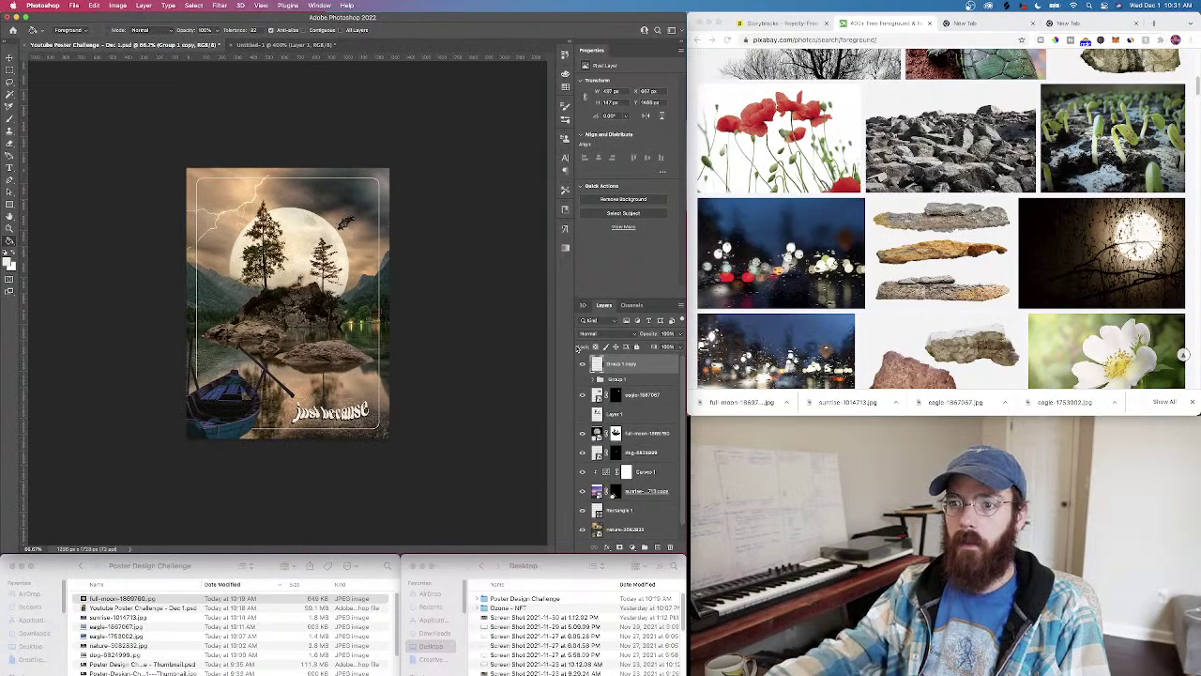
{"action": "key", "text": "super+s"}
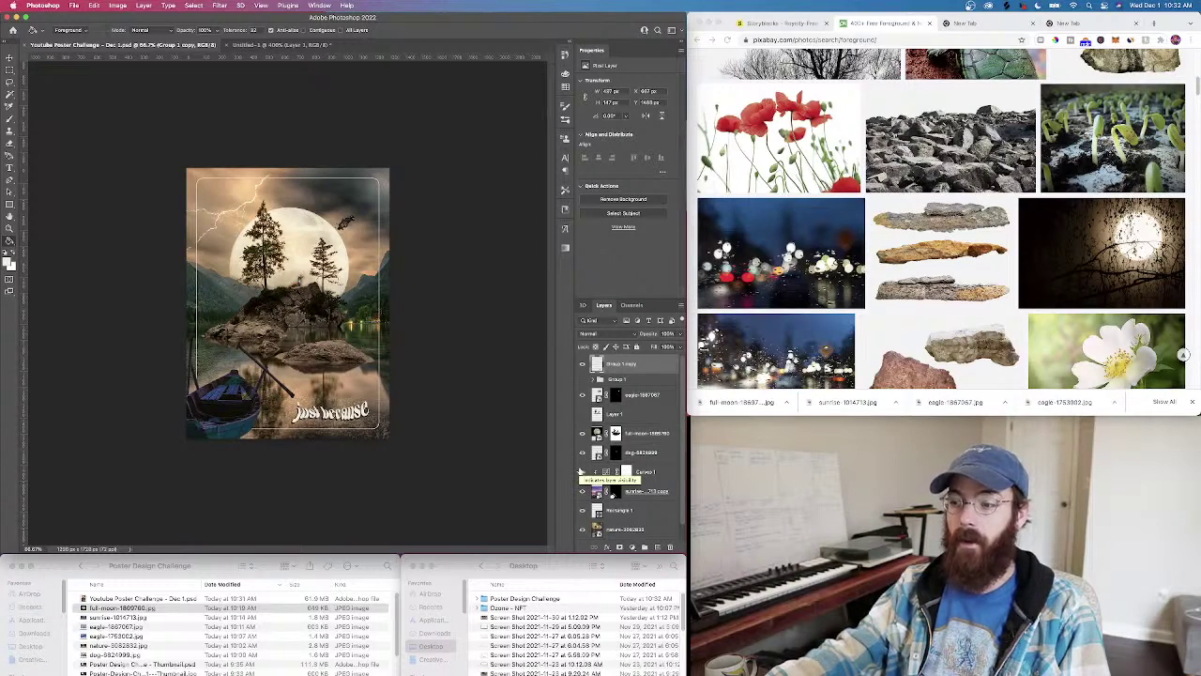
Switch to Chrome, browse the Pixabay foreground photos, and download the image of a dragonfly on a rock
{"action": "left_click", "coordinate": [963, 237]}
{"action": "scroll", "coordinate": [964, 237], "scroll_direction": "down", "scroll_amount": 3}
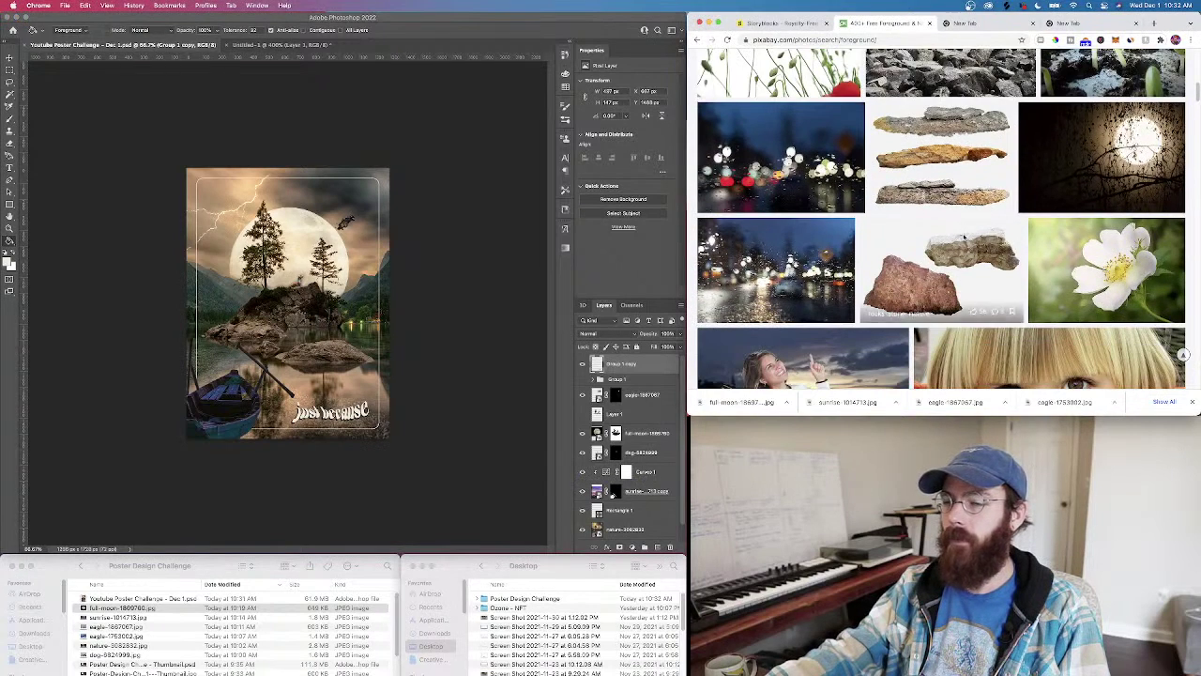
{"action": "scroll", "coordinate": [963, 237], "scroll_direction": "down", "scroll_amount": 5}
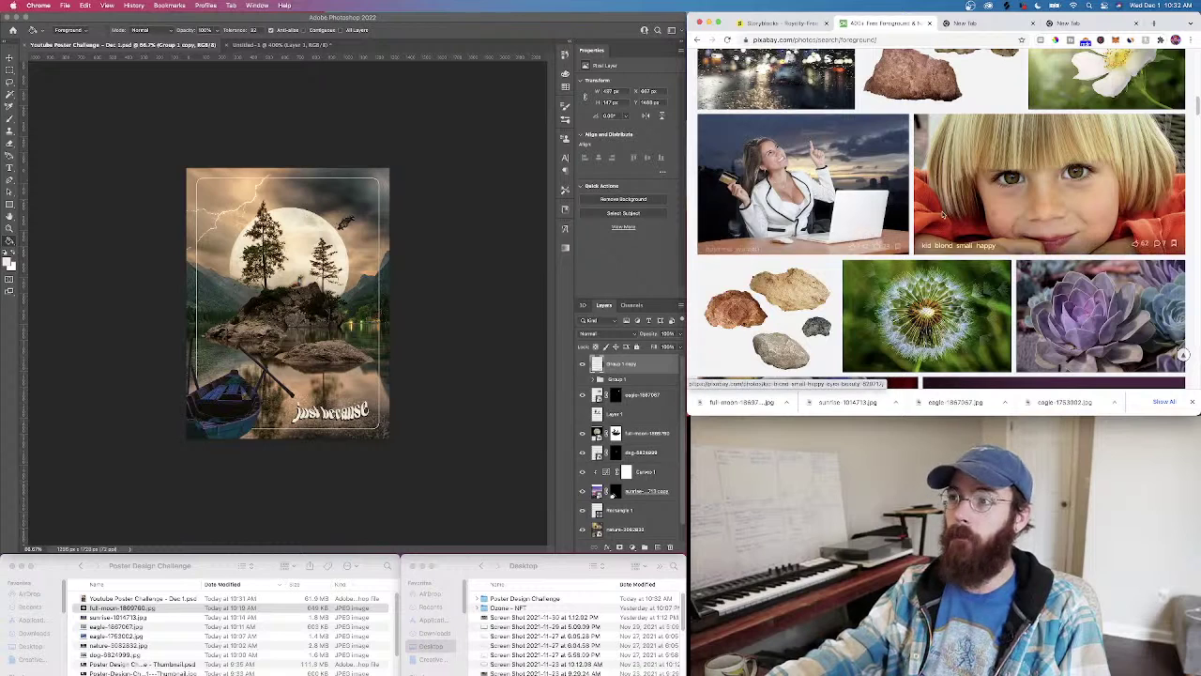
{"action": "scroll", "coordinate": [919, 263], "scroll_direction": "up", "scroll_amount": 3}
{"action": "scroll", "coordinate": [919, 263], "scroll_direction": "down", "scroll_amount": 3}
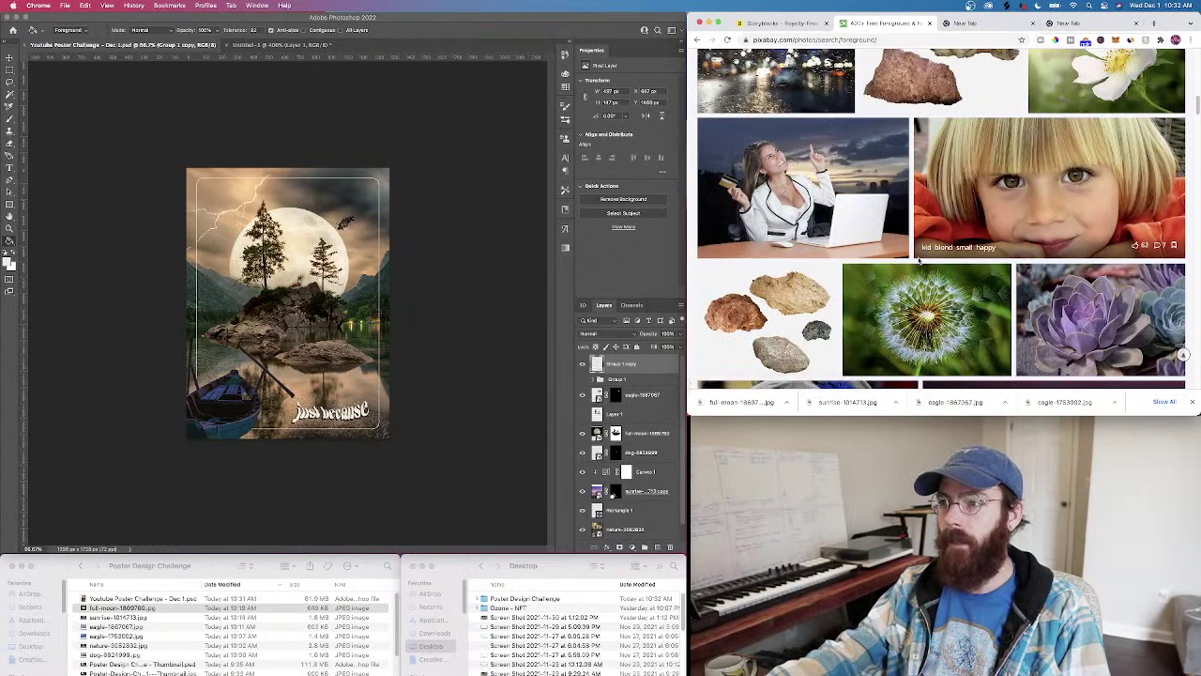
{"action": "scroll", "coordinate": [918, 261], "scroll_direction": "down", "scroll_amount": 3}
{"action": "scroll", "coordinate": [915, 259], "scroll_direction": "down", "scroll_amount": 5}
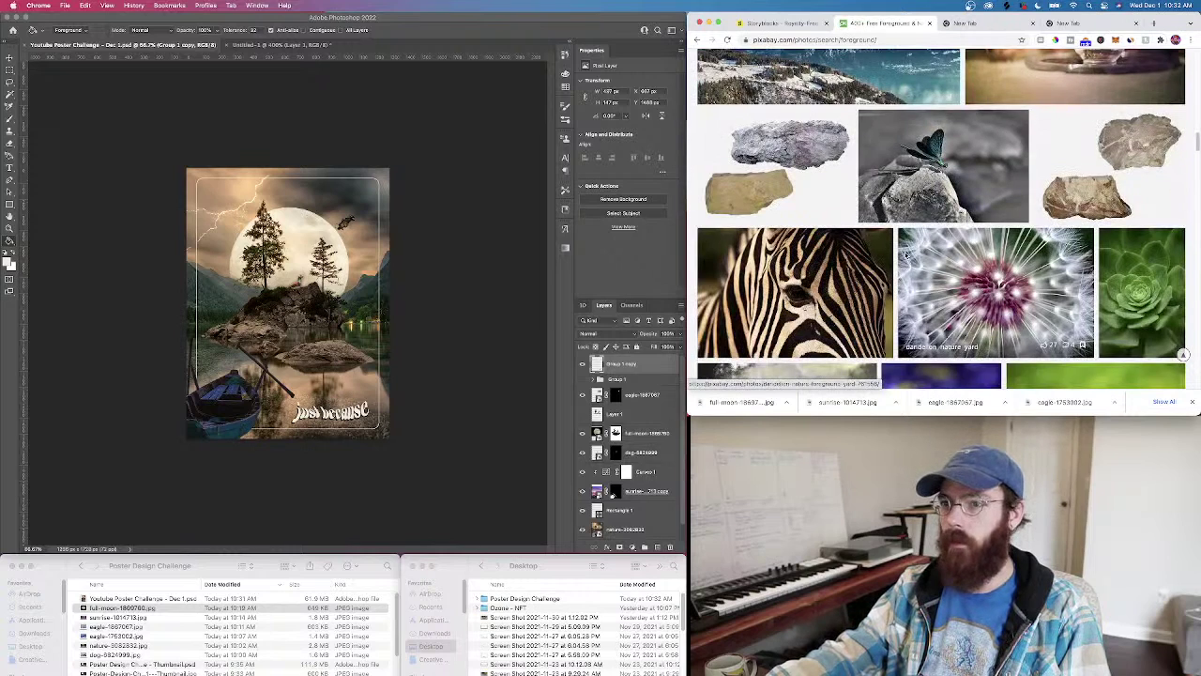
{"action": "left_click", "coordinate": [932, 167]}
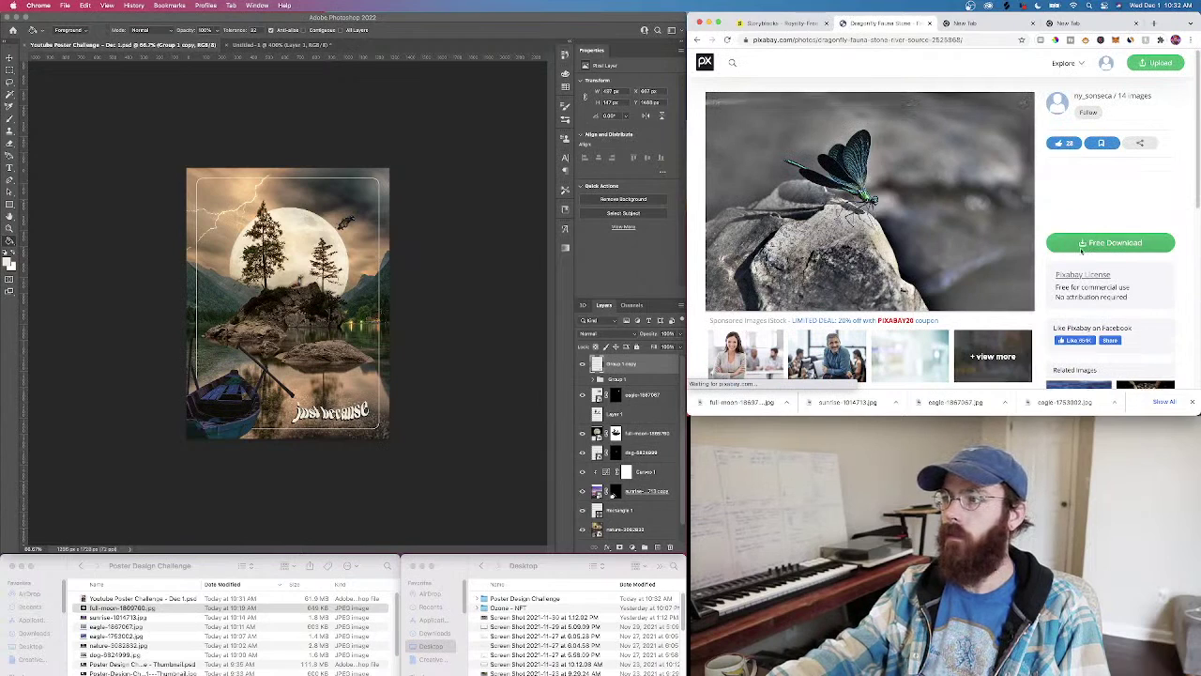
{"action": "left_click", "coordinate": [1110, 242]}
{"action": "left_click", "coordinate": [1068, 310]}
{"action": "left_click", "coordinate": [1081, 329]}
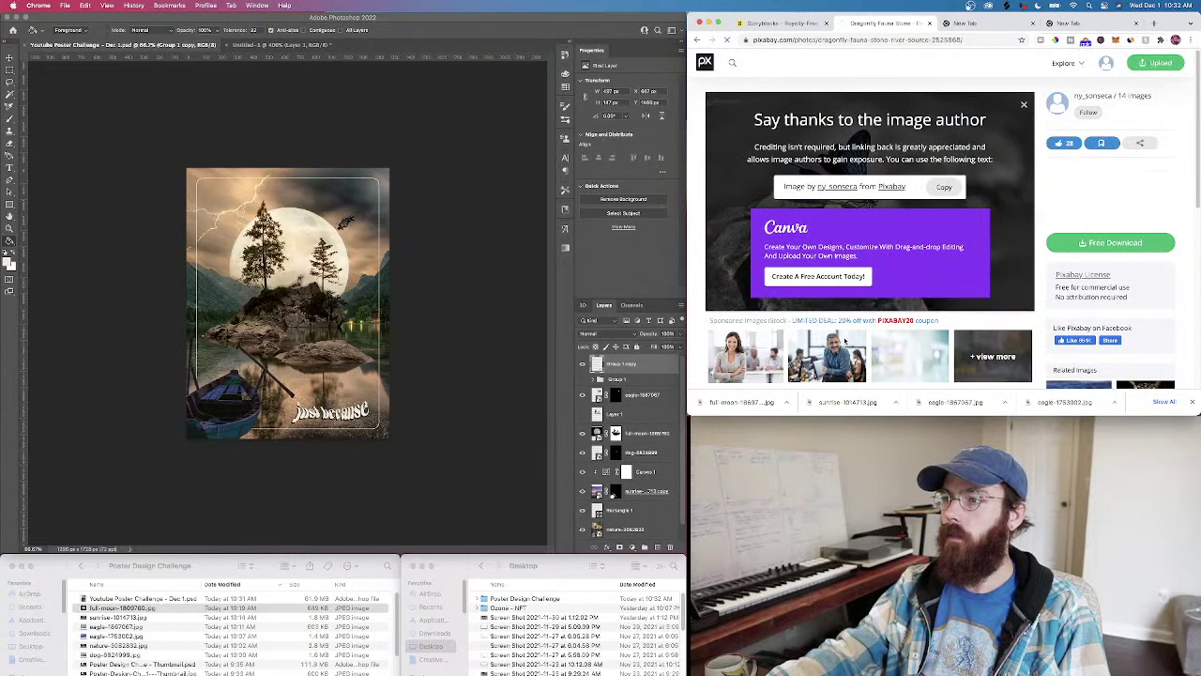
Hide the sunrise boat layer in Photoshop and place the downloaded dragonfly-2525868.jpg above Layer 1 over the poster's lower-left area
{"action": "left_click", "coordinate": [638, 416]}
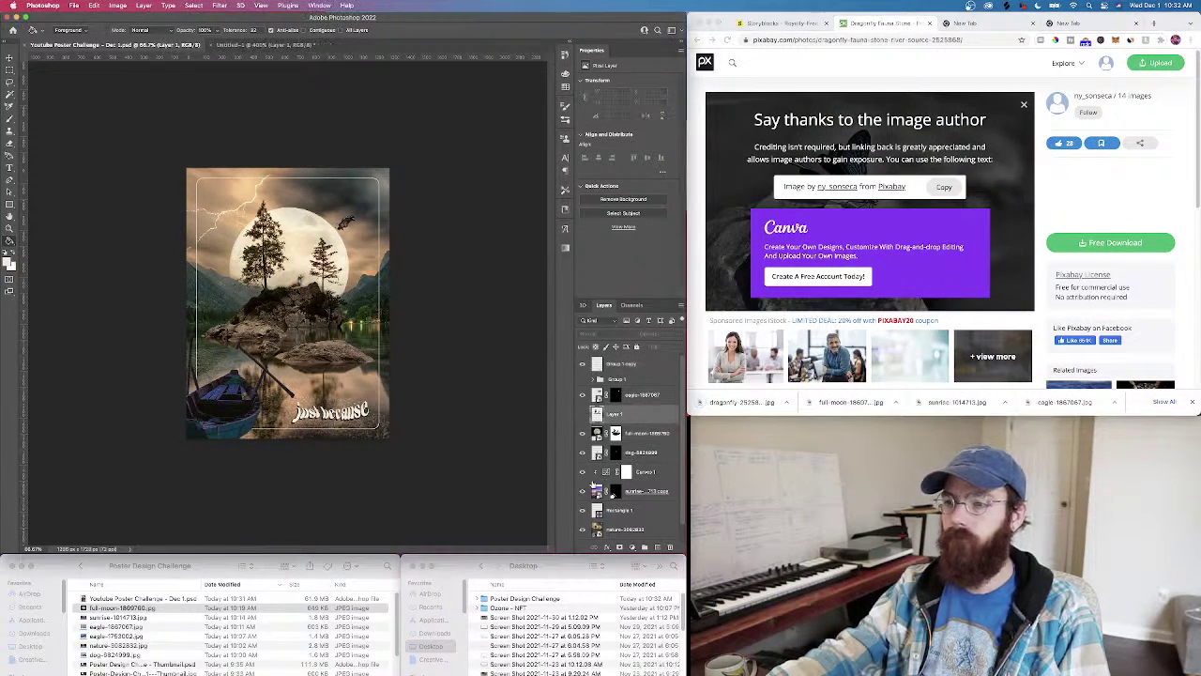
{"action": "left_click", "coordinate": [583, 491]}
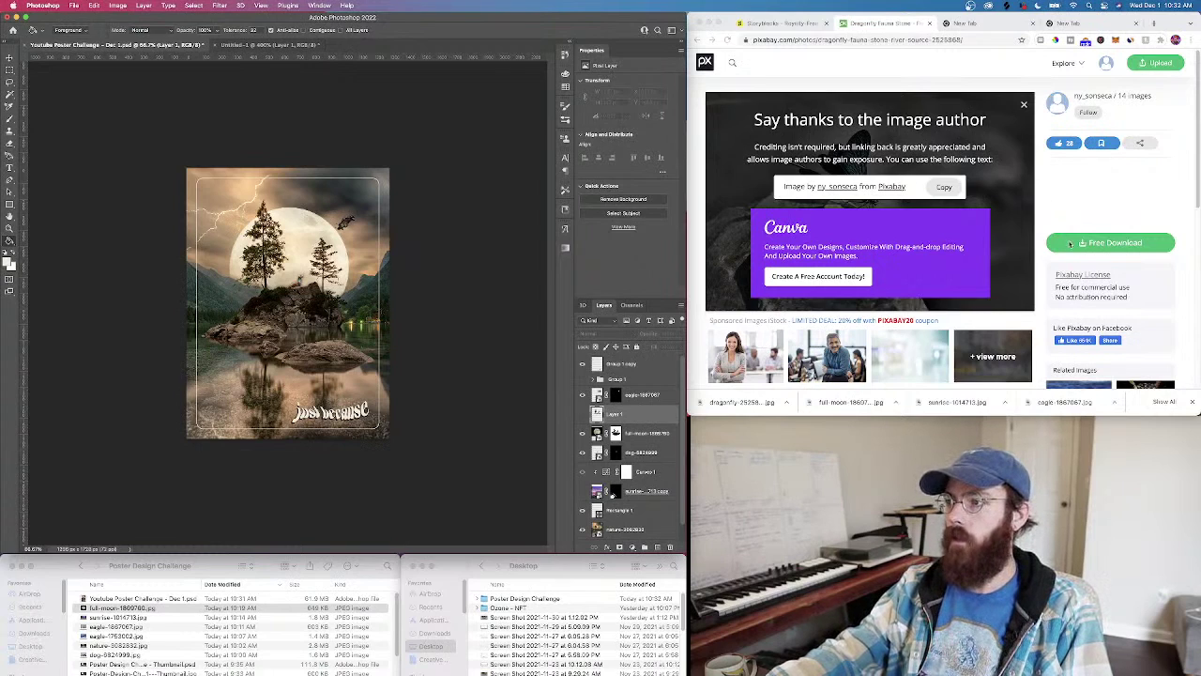
{"action": "left_click", "coordinate": [785, 405]}
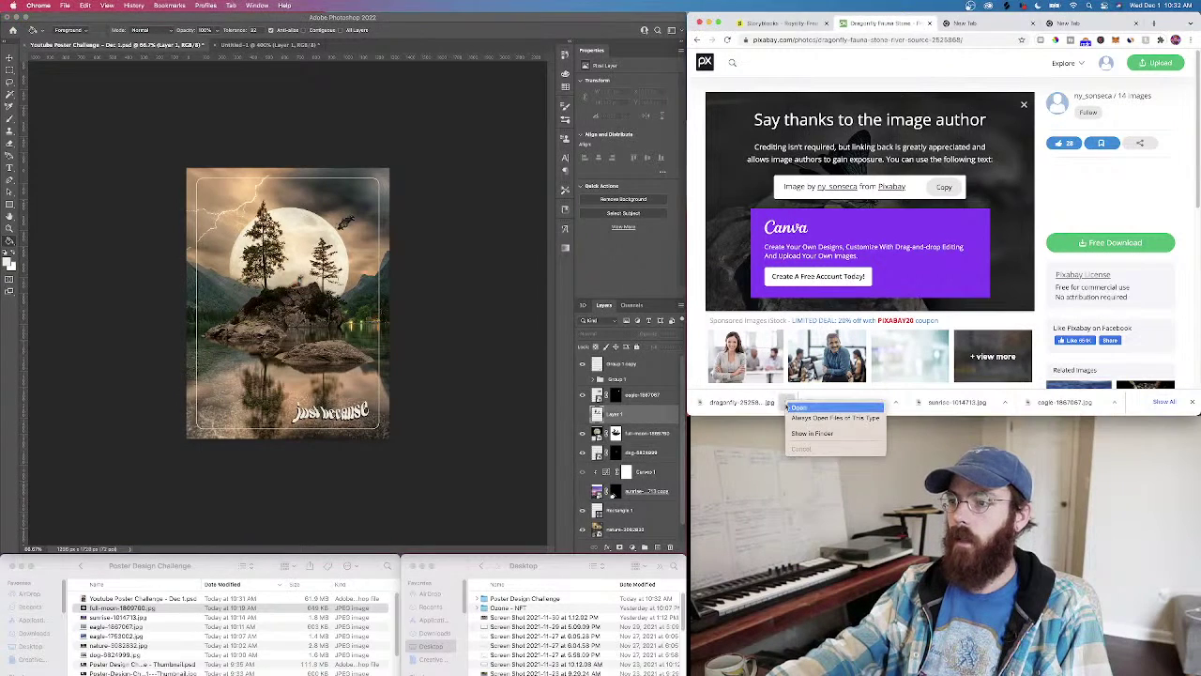
{"action": "left_click", "coordinate": [795, 432]}
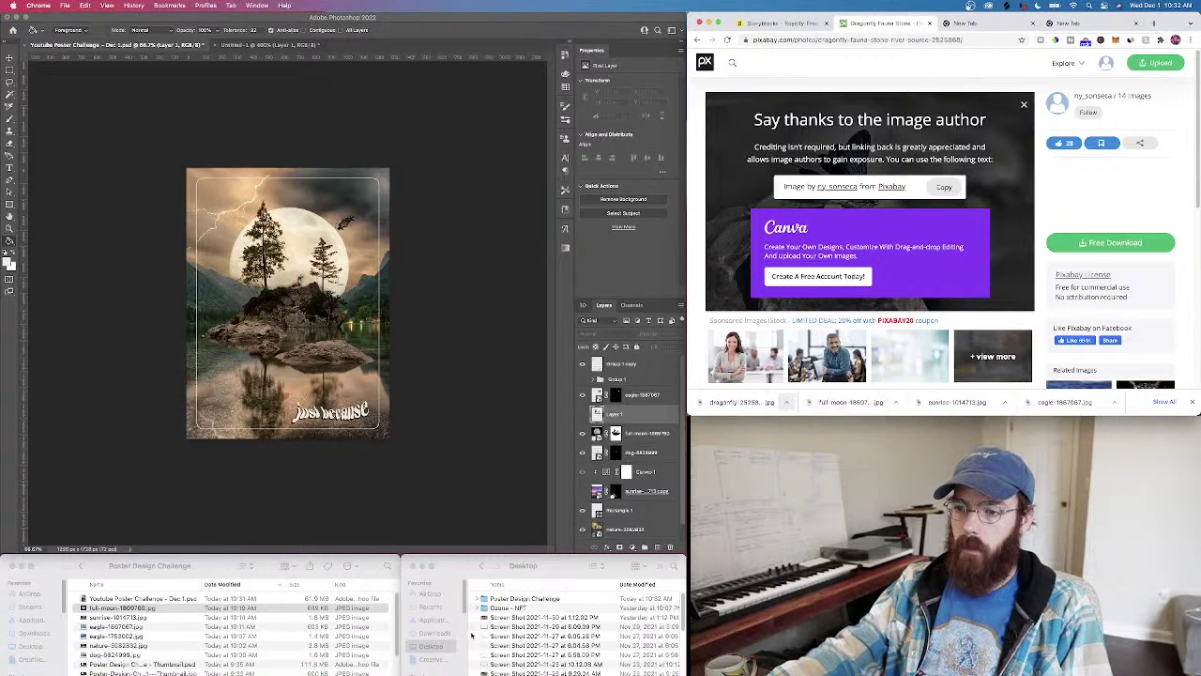
{"action": "left_click_drag", "start_coordinate": [523, 597], "coordinate": [225, 376]}
{"action": "left_click_drag", "start_coordinate": [301, 318], "coordinate": [271, 397]}
{"action": "key", "text": "Return"}
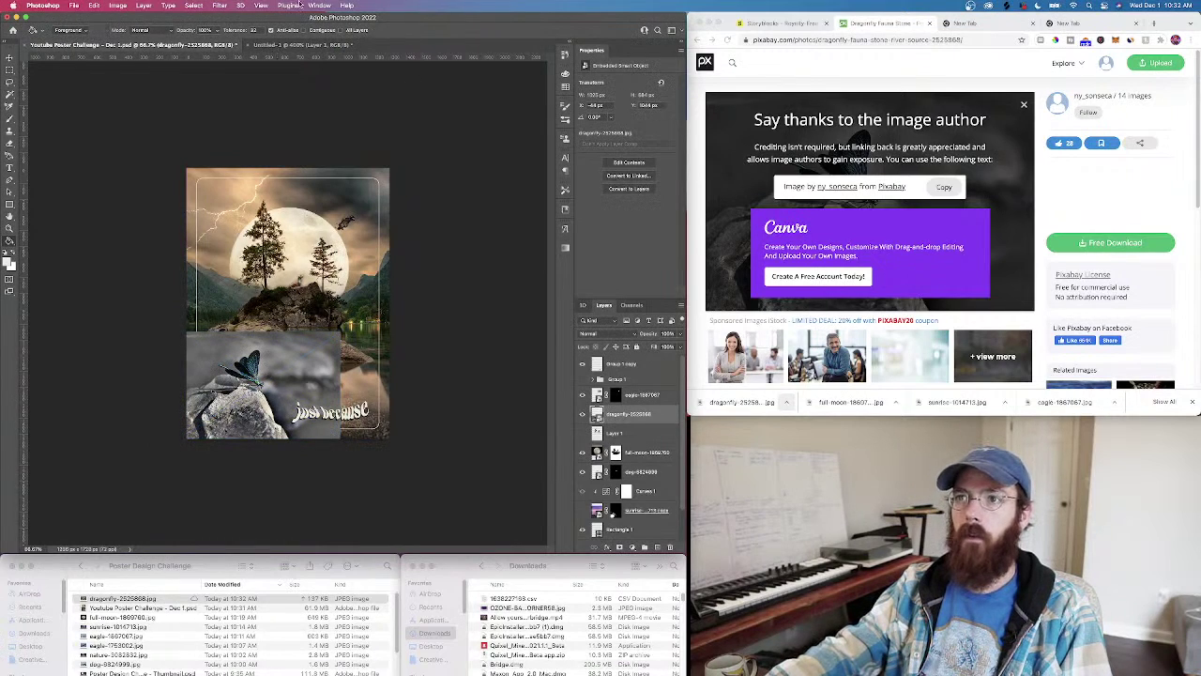
Move the dragonfly photo up to the middle of the poster so the whole picture lies within the canvas
{"action": "left_click", "coordinate": [349, 4]}
{"action": "type", "text": "wa"}
{"action": "key", "text": "super+t"}
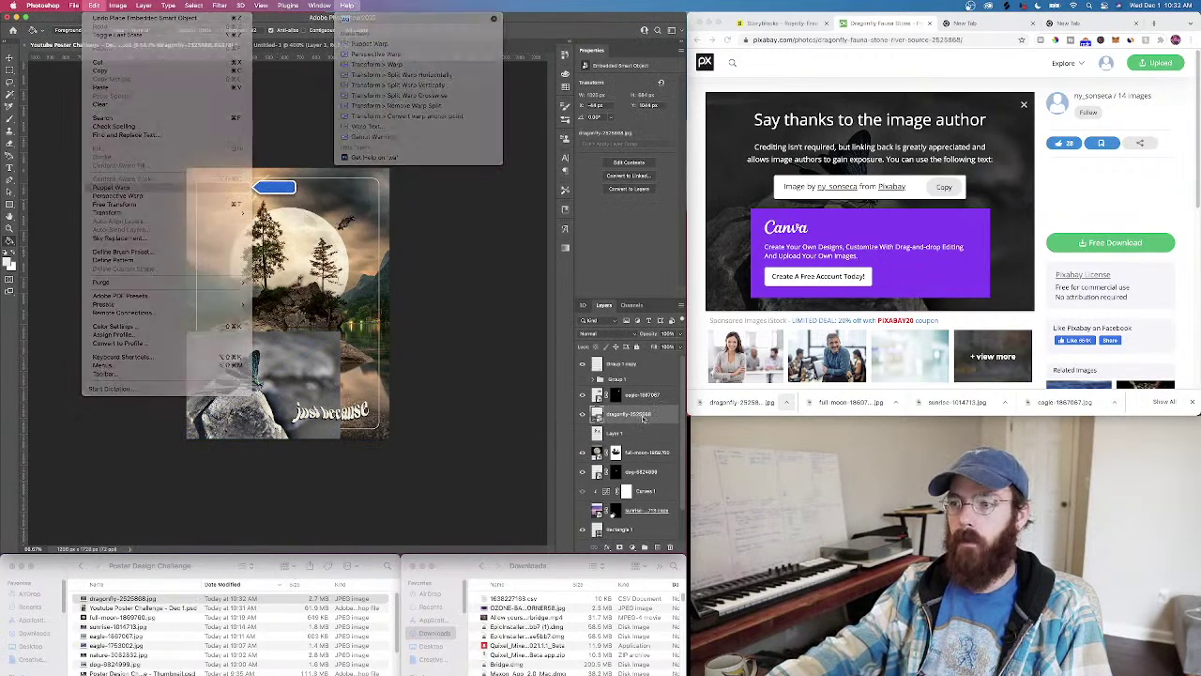
{"action": "left_click_drag", "start_coordinate": [273, 353], "coordinate": [295, 304]}
{"action": "key", "text": "Return"}
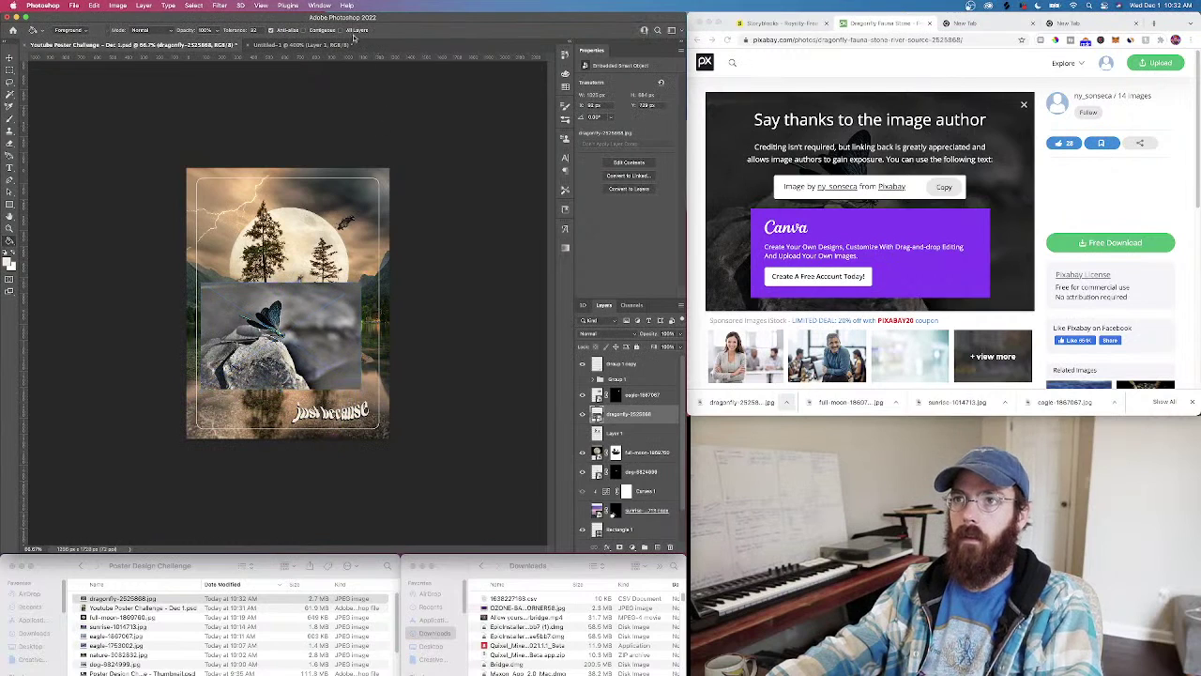
Try isolating the dragonfly in the placed photo with Select Subject
{"action": "left_click", "coordinate": [347, 6]}
{"action": "type", "text": "subj"}
{"action": "key", "text": "Return"}
{"action": "left_click", "coordinate": [353, 7]}
{"action": "left_click", "coordinate": [357, 45]}
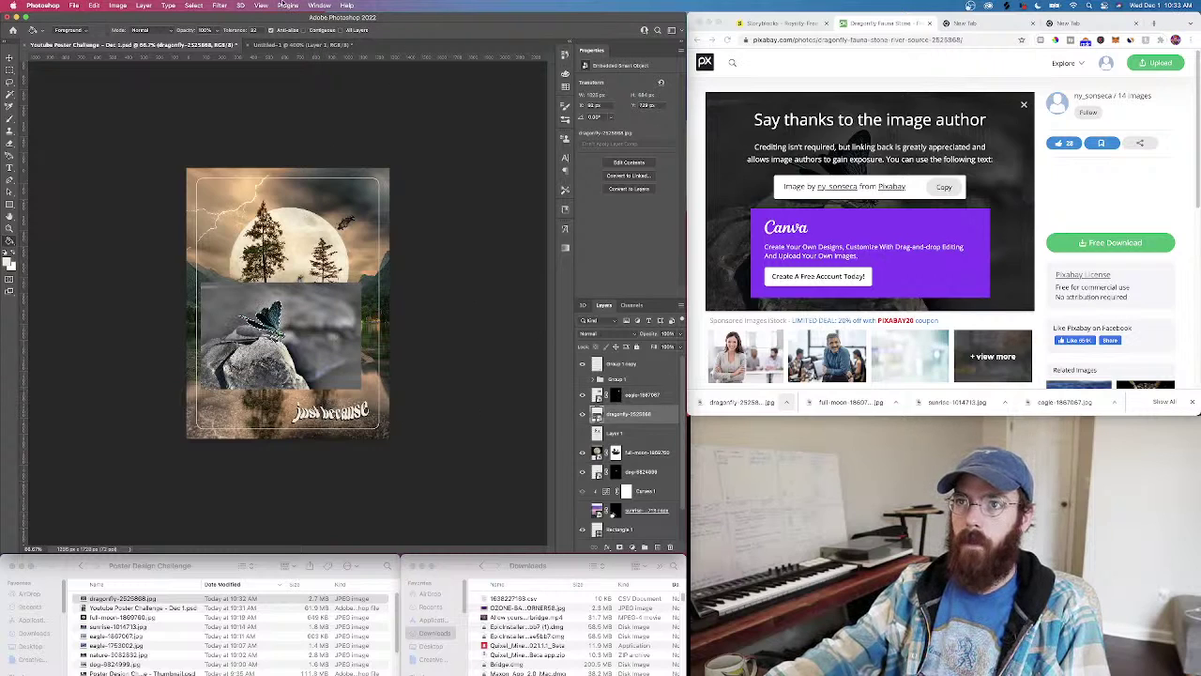
Select the dragonfly and its rock with an automatic Focus Area selection and turn it into a layer mask
{"action": "left_click", "coordinate": [347, 6]}
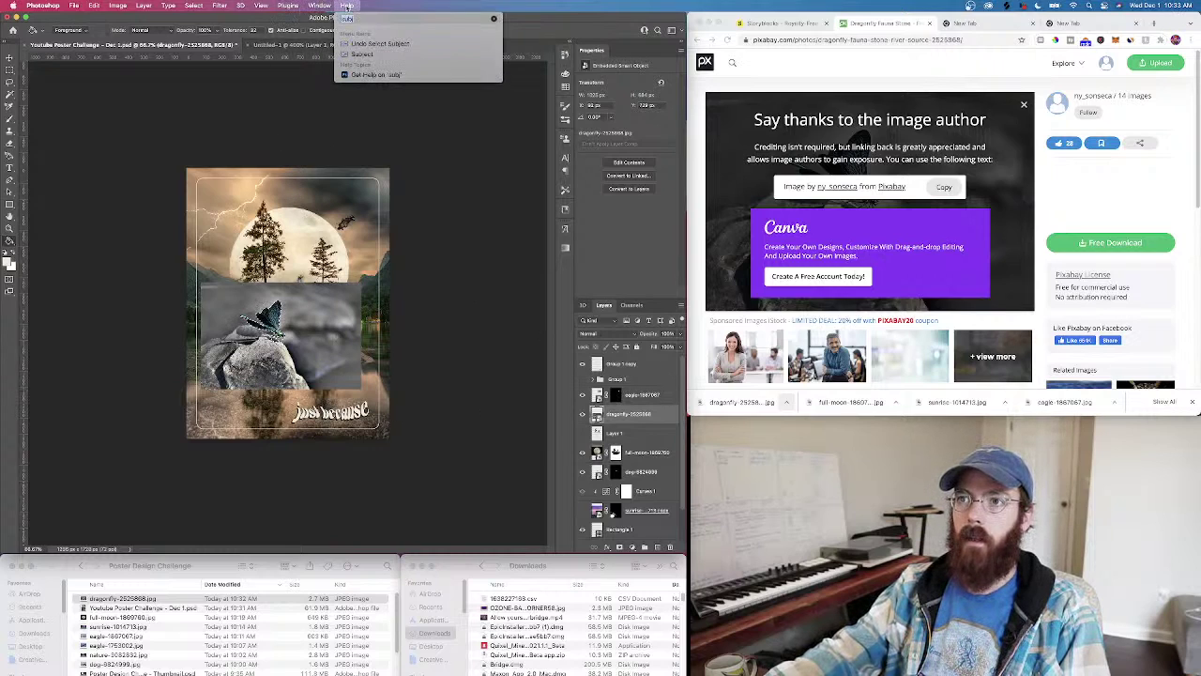
{"action": "type", "text": "focus"}
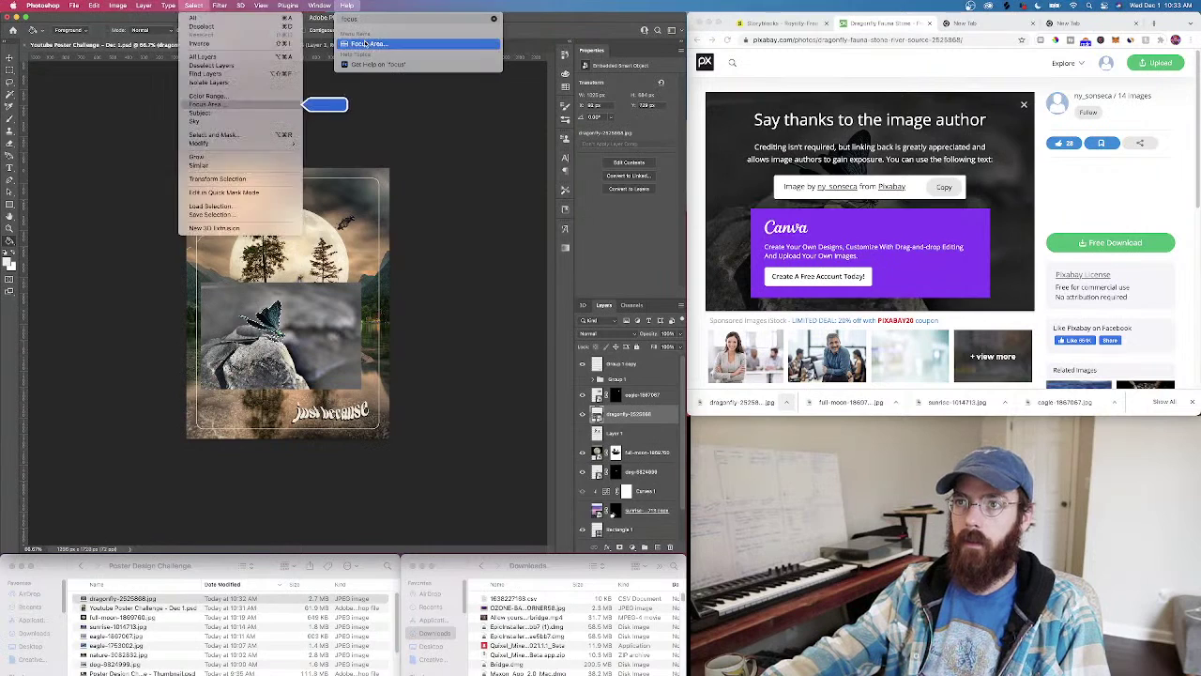
{"action": "left_click", "coordinate": [367, 43]}
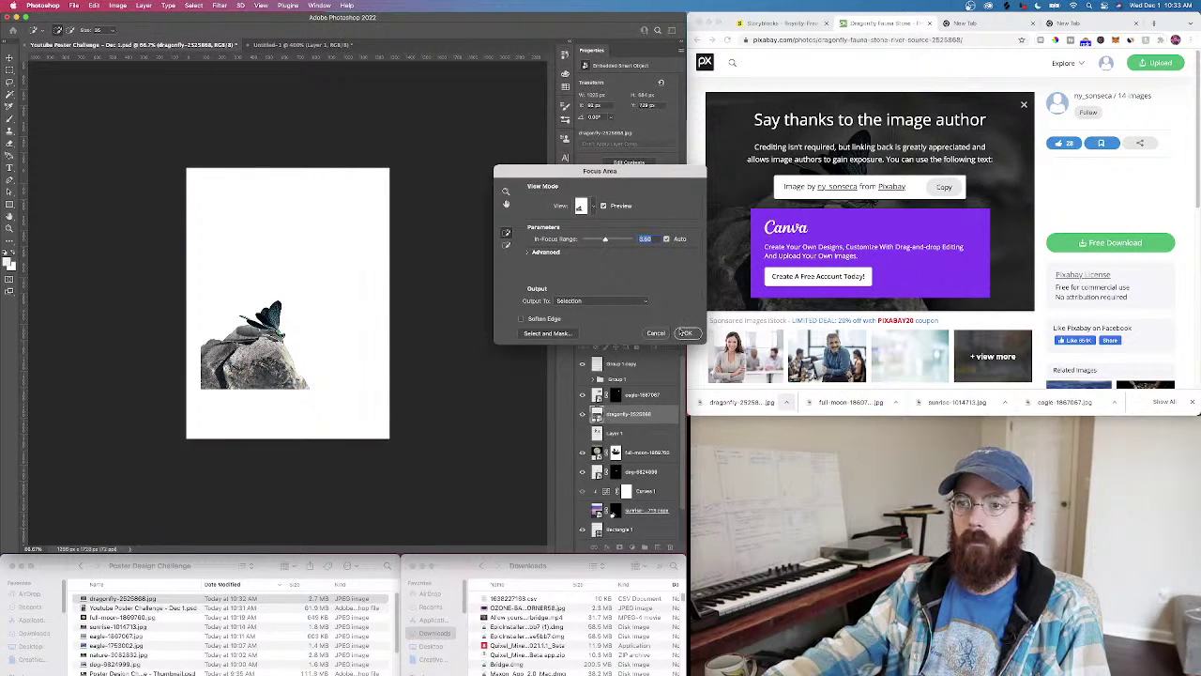
{"action": "left_click", "coordinate": [688, 332]}
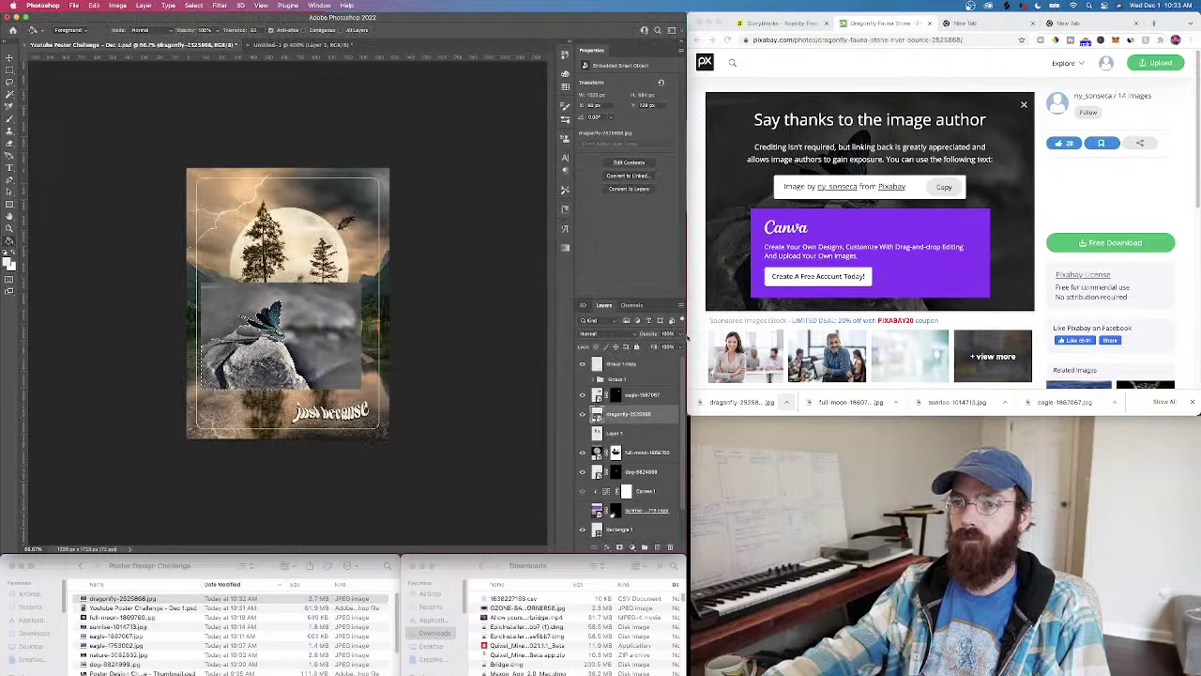
{"action": "left_click", "coordinate": [616, 546]}
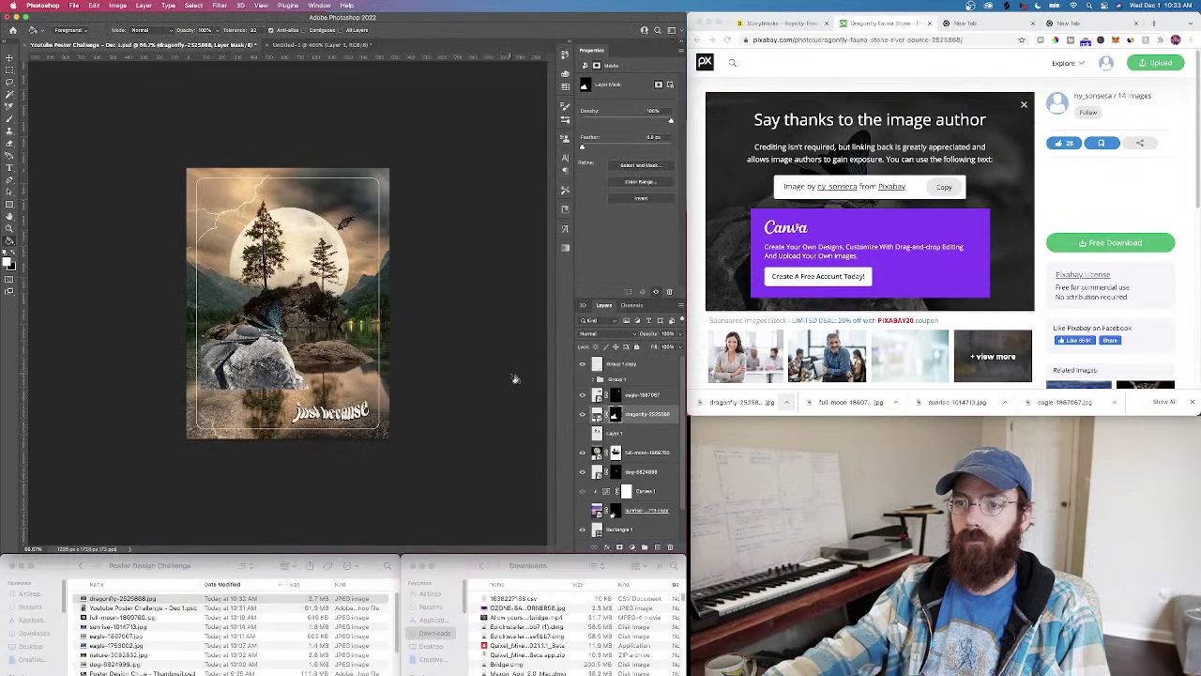
Move the masked dragonfly and rock into the poster's lower-left corner with Free Transform
{"action": "key", "text": "ctrl+t"}
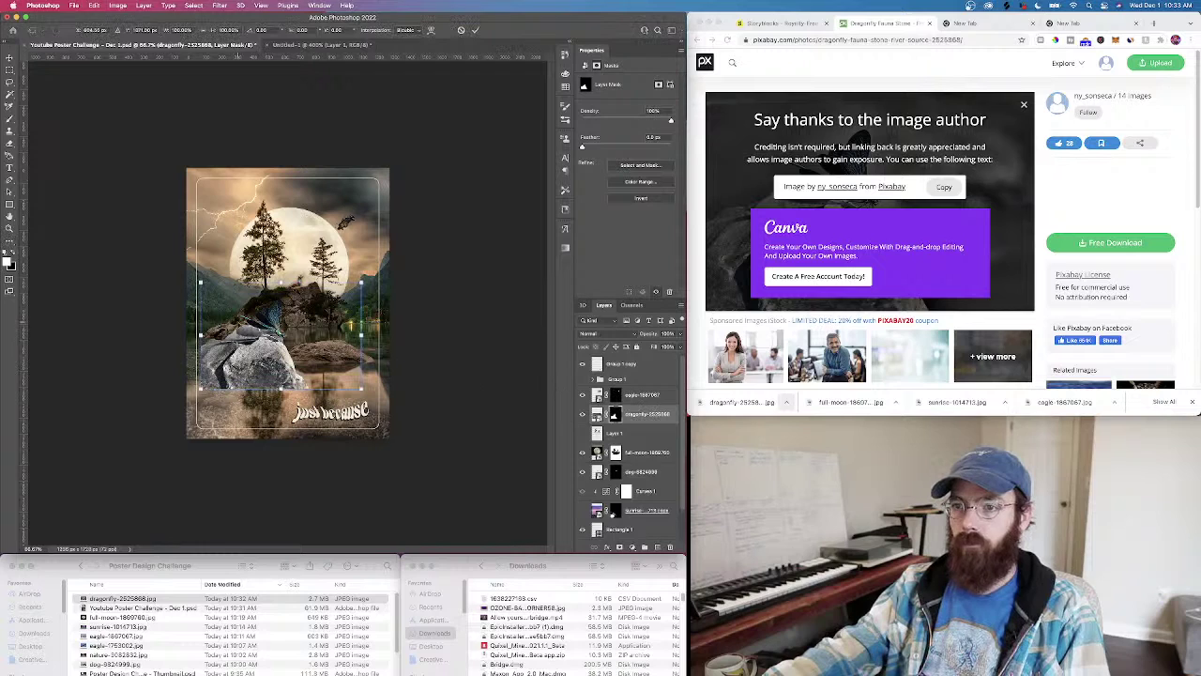
{"action": "left_click_drag", "start_coordinate": [281, 322], "coordinate": [254, 375]}
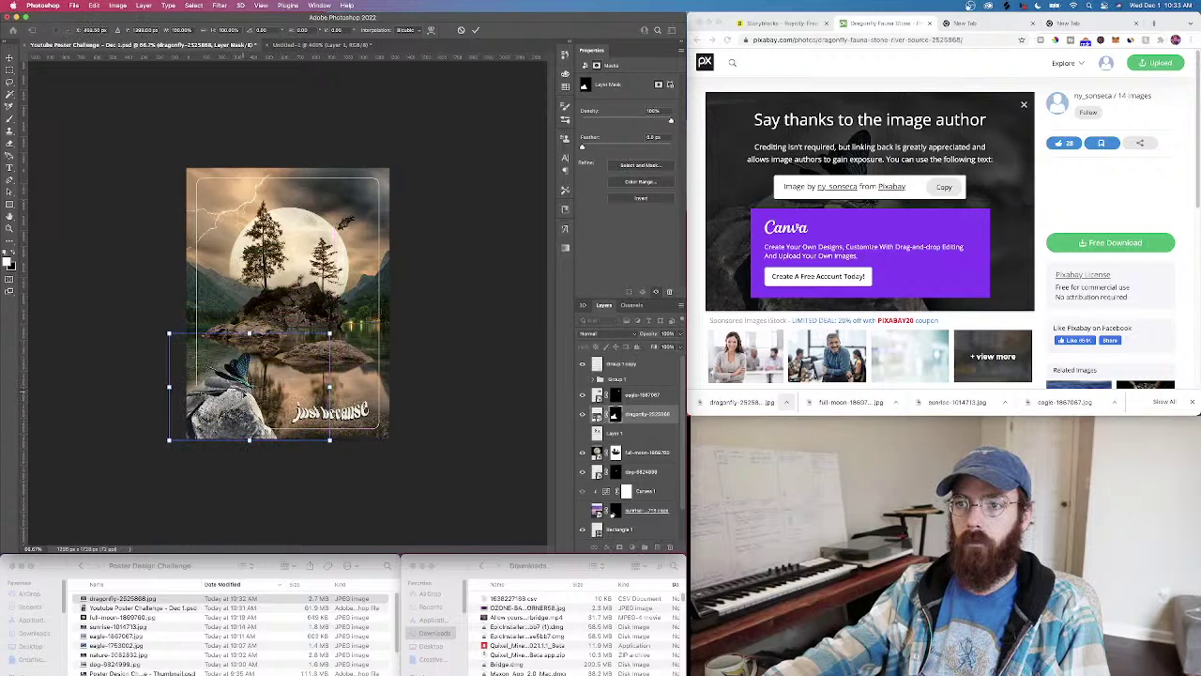
{"action": "scroll", "coordinate": [263, 409], "scroll_direction": "up", "scroll_amount": 8}
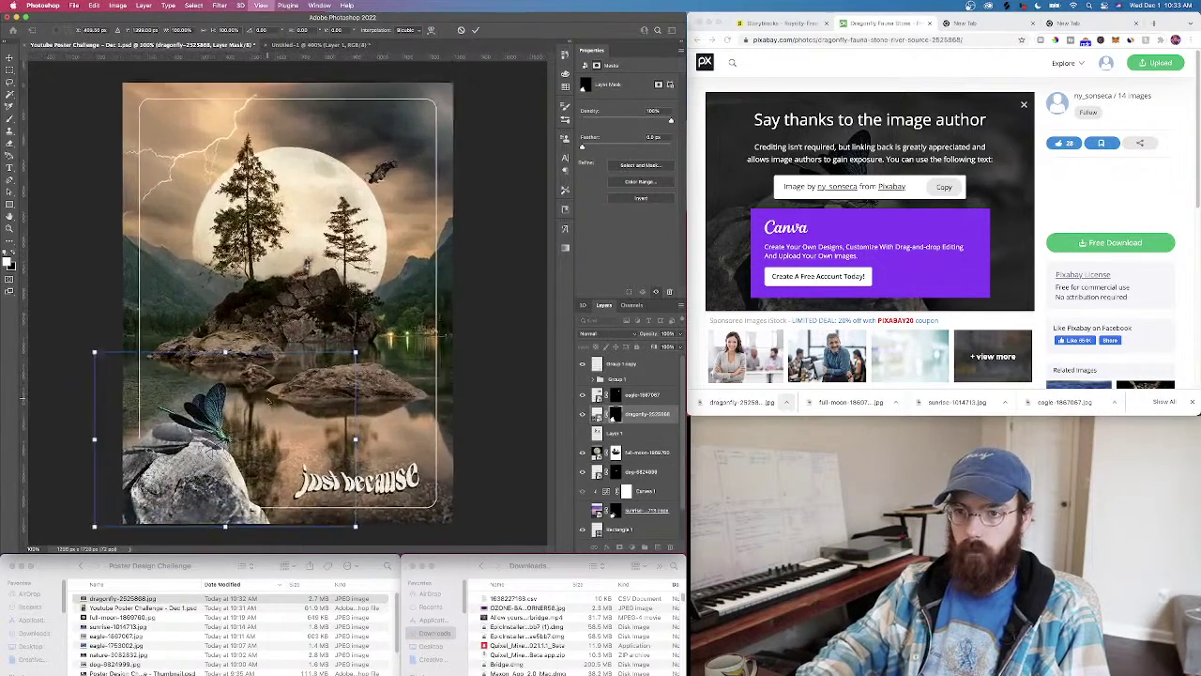
{"action": "scroll", "coordinate": [264, 410], "scroll_direction": "left", "scroll_amount": 4}
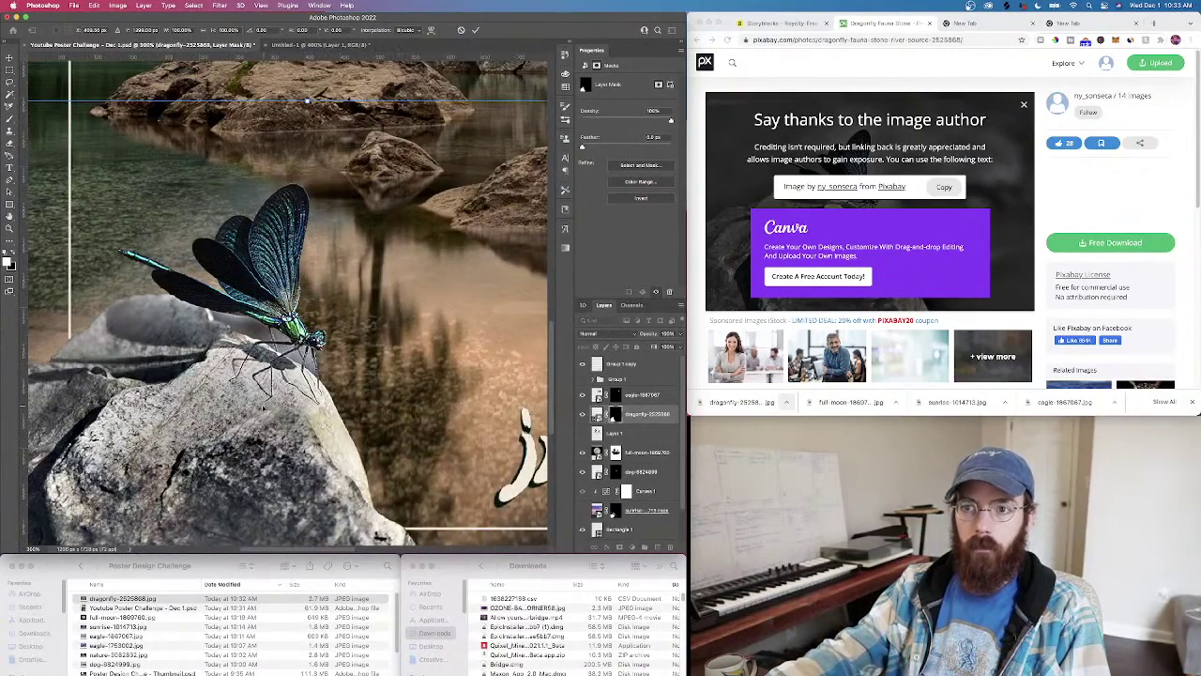
Try a Magic Wand selection on the dragonfly, set the wand's tolerance to 1, and clear the selection
{"action": "left_click", "coordinate": [10, 93]}
{"action": "left_click", "coordinate": [246, 320]}
{"action": "key", "text": "super+d"}
{"action": "left_click", "coordinate": [235, 111]}
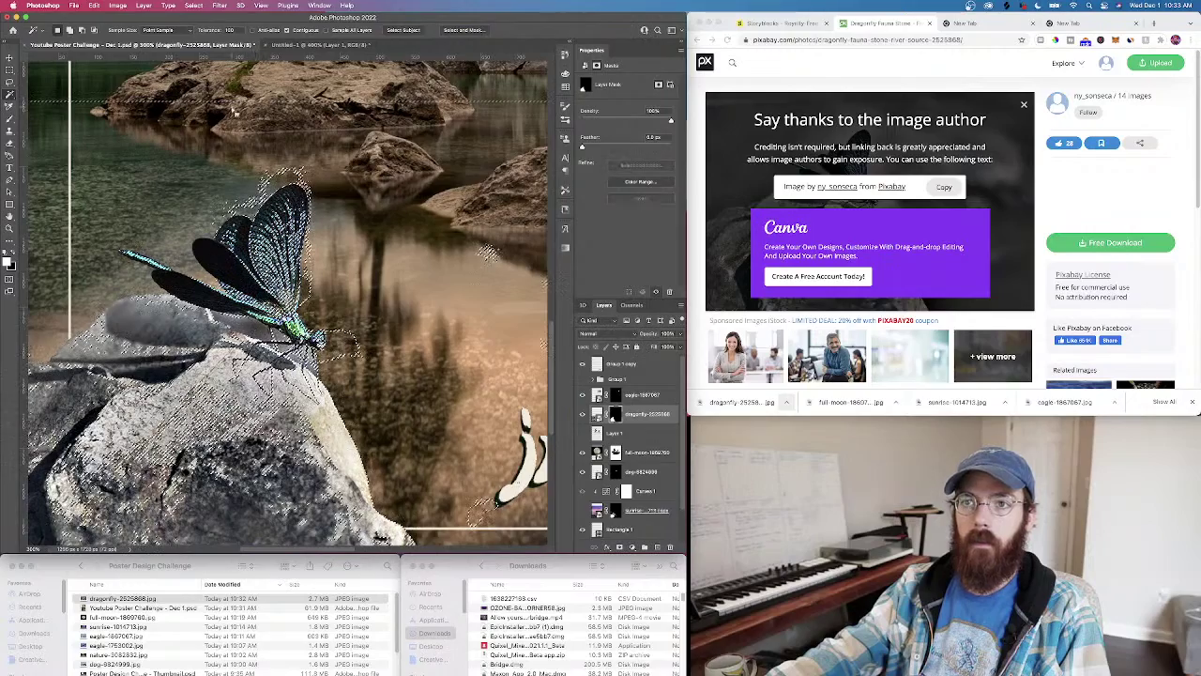
{"action": "left_click", "coordinate": [230, 30]}
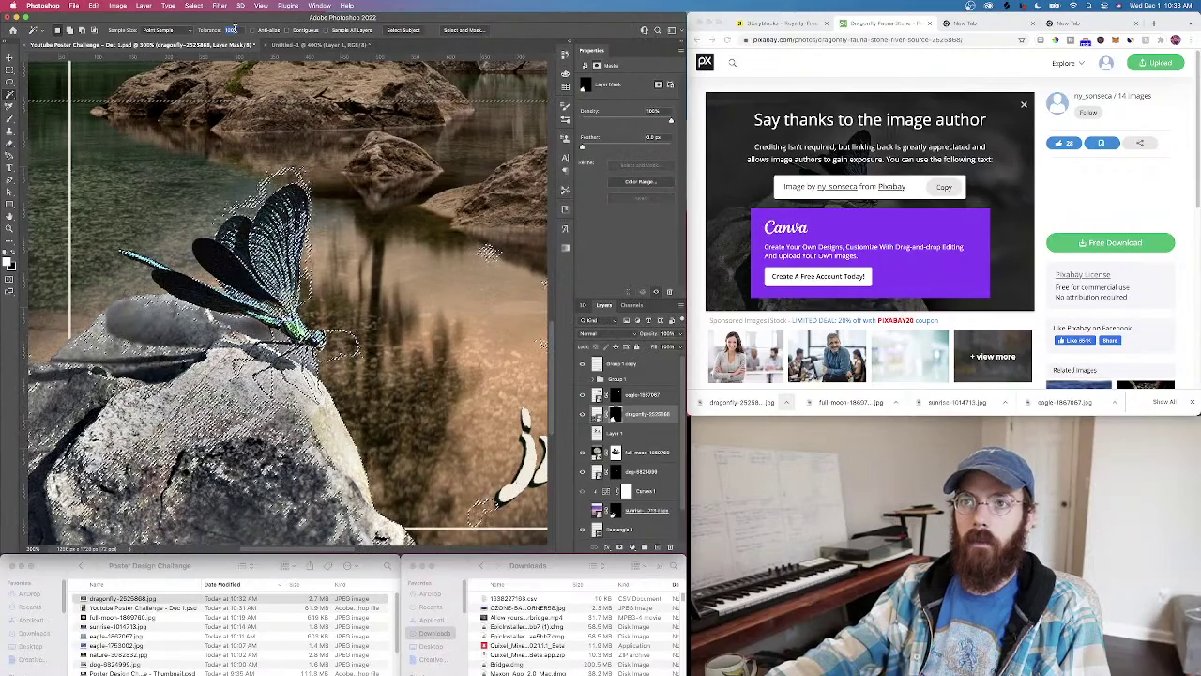
{"action": "type", "text": "1"}
{"action": "key", "text": "Return"}
{"action": "key", "text": "super+d"}
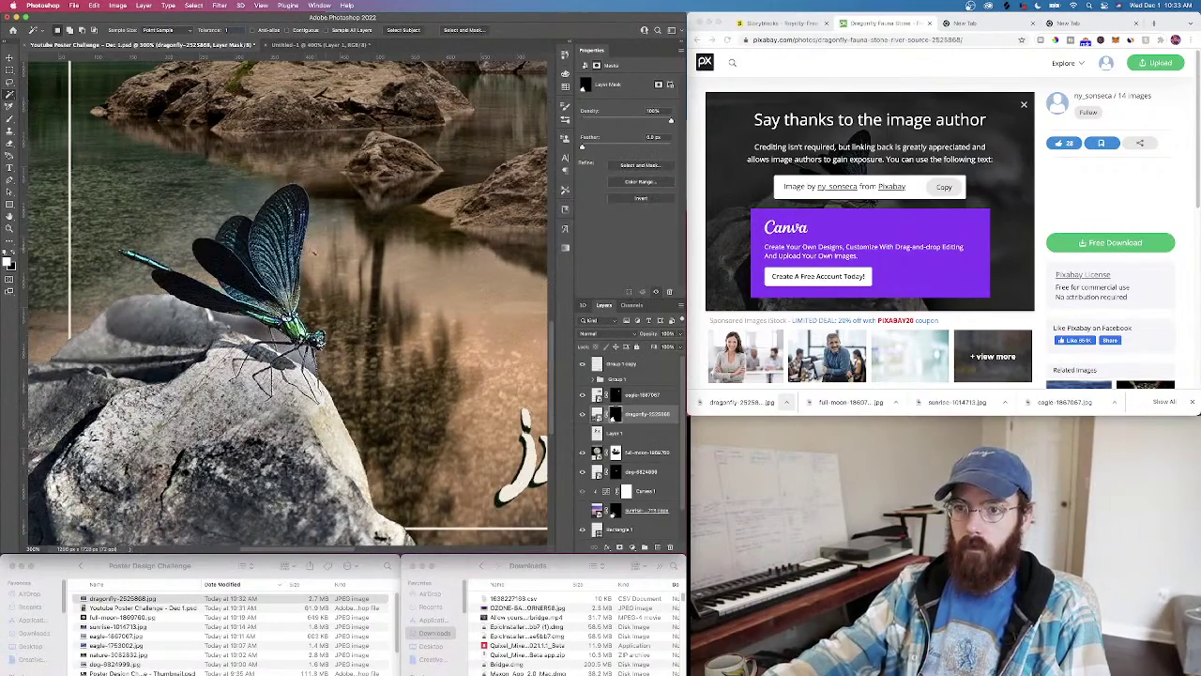
Try Magic Wand selections of the rock area beside the dragonfly's body with the tolerance at 50, clearing each selection
{"action": "left_click", "coordinate": [245, 333]}
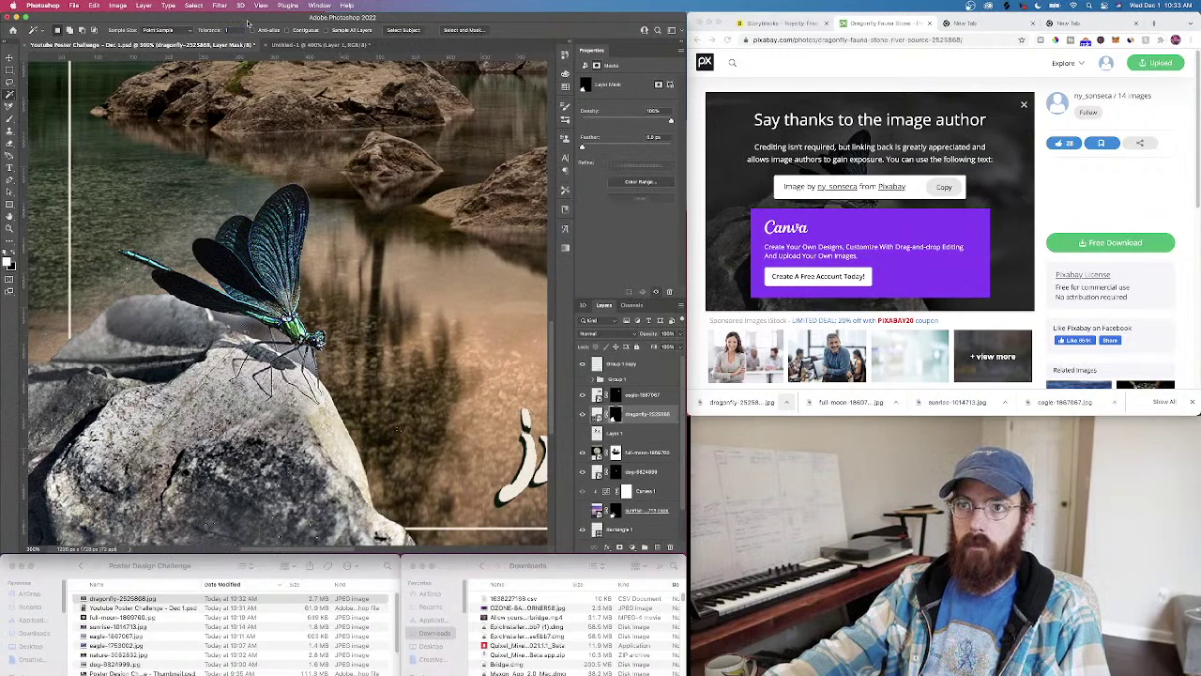
{"action": "type", "text": "50"}
{"action": "key", "text": "Return"}
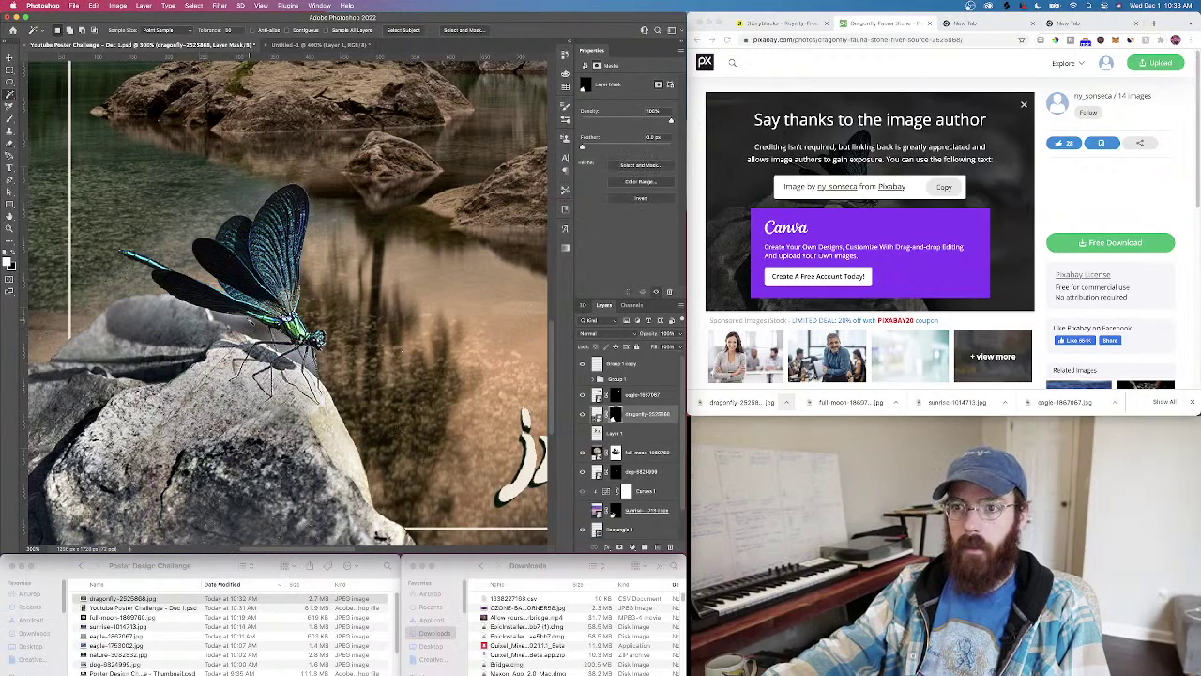
{"action": "left_click", "coordinate": [250, 321]}
{"action": "key", "text": "super+d"}
{"action": "left_click", "coordinate": [241, 322]}
{"action": "key", "text": "super+d"}
Try Magic Wand selections of the gap beneath the dragonfly's body with tolerance 10 and contiguous sampling, undoing them
{"action": "double_click", "coordinate": [240, 29]}
{"action": "type", "text": "10"}
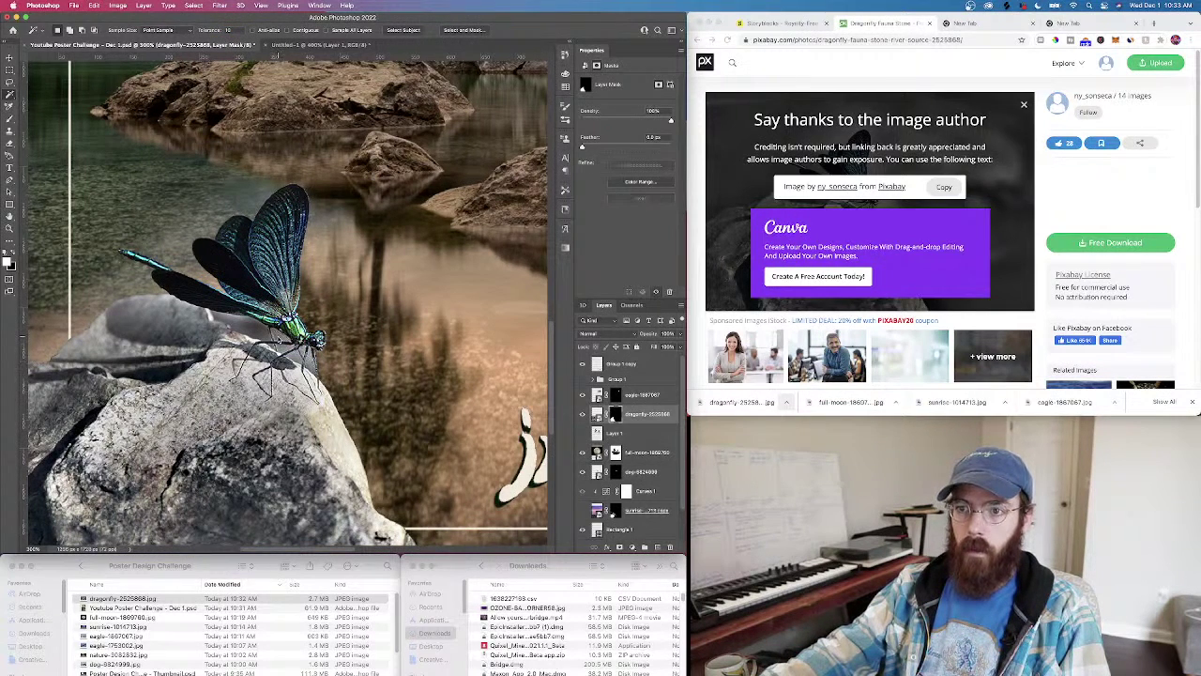
{"action": "left_click", "coordinate": [260, 338]}
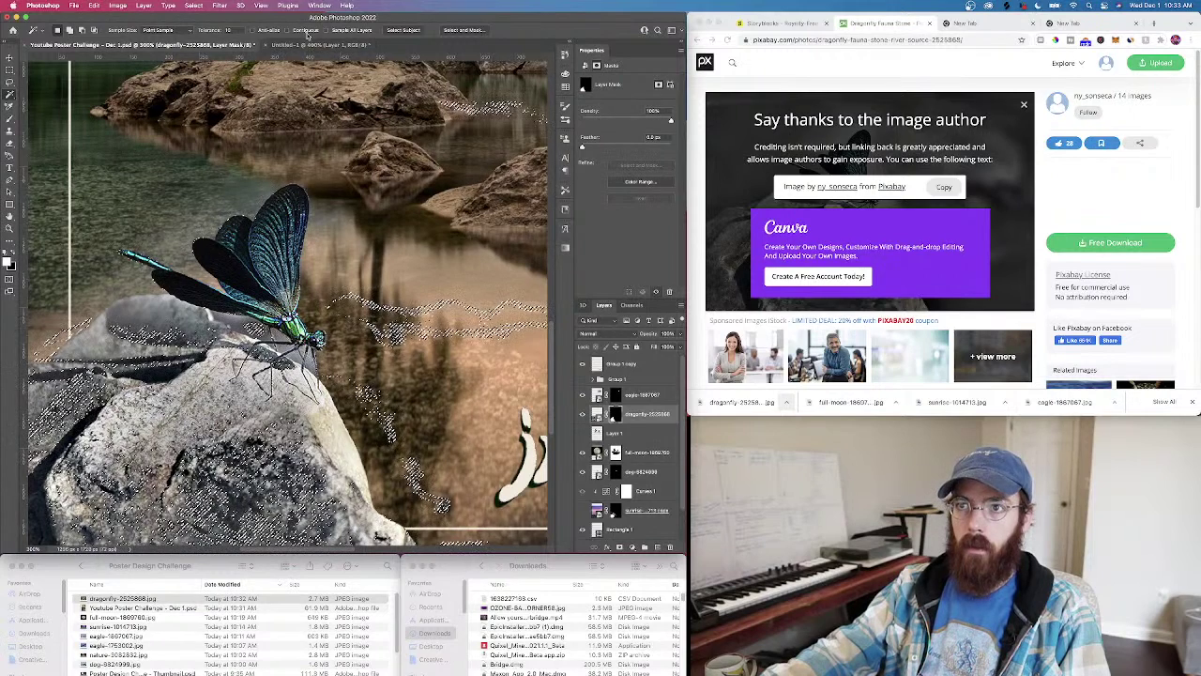
{"action": "key", "text": "super+d"}
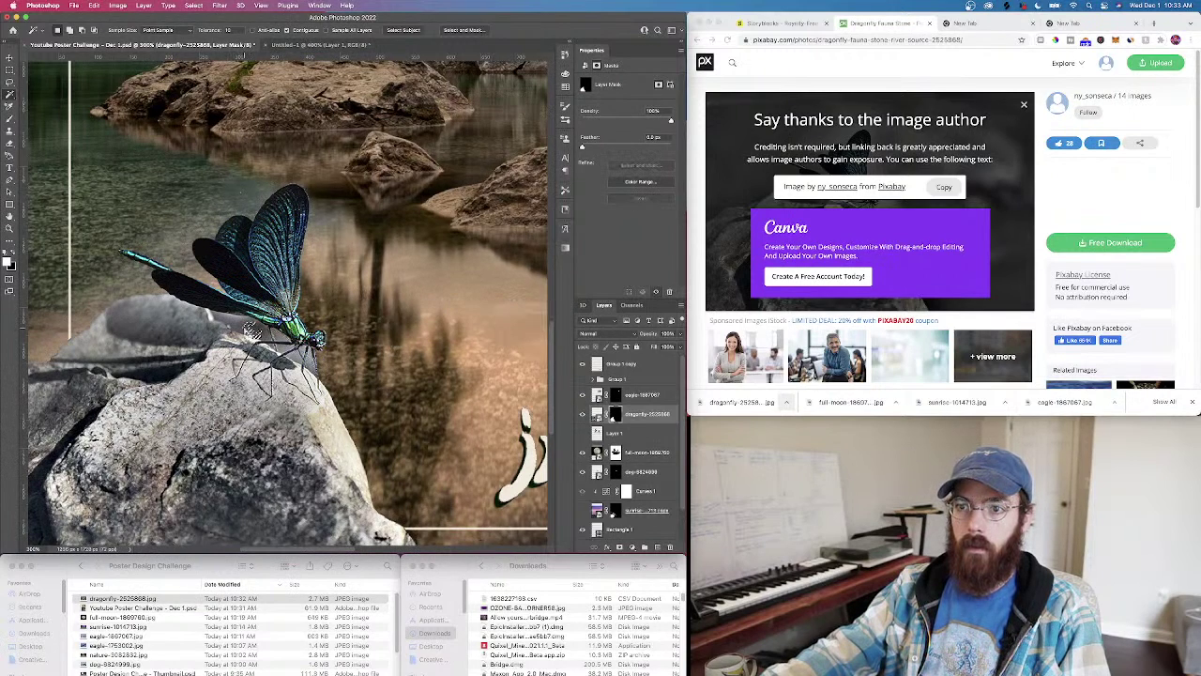
{"action": "key", "text": "super+d"}
{"action": "left_click", "coordinate": [259, 329]}
{"action": "key", "text": "super+z"}
{"action": "left_click", "coordinate": [257, 333]}
{"action": "key", "text": "super+z"}
{"action": "left_click", "coordinate": [255, 334]}
{"action": "key", "text": "super+z"}
{"action": "left_click", "coordinate": [229, 323]}
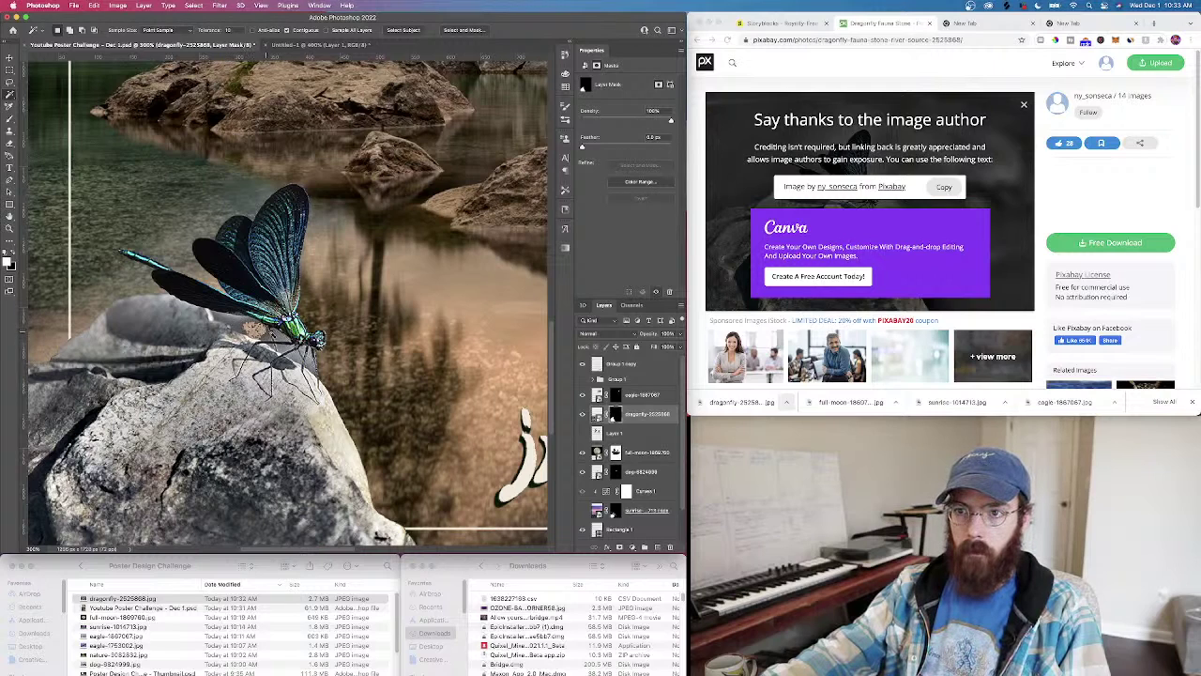
Try the Magic Wand beneath the dragonfly's head with the tolerance raised to 50, and undo the selection
{"action": "double_click", "coordinate": [235, 31]}
{"action": "type", "text": "50"}
{"action": "key", "text": "super+d"}
{"action": "left_click", "coordinate": [279, 351]}
{"action": "key", "text": "super+z"}
{"action": "key", "text": "super+z"}
{"action": "key", "text": "super+z"}
{"action": "key", "text": "super+z"}
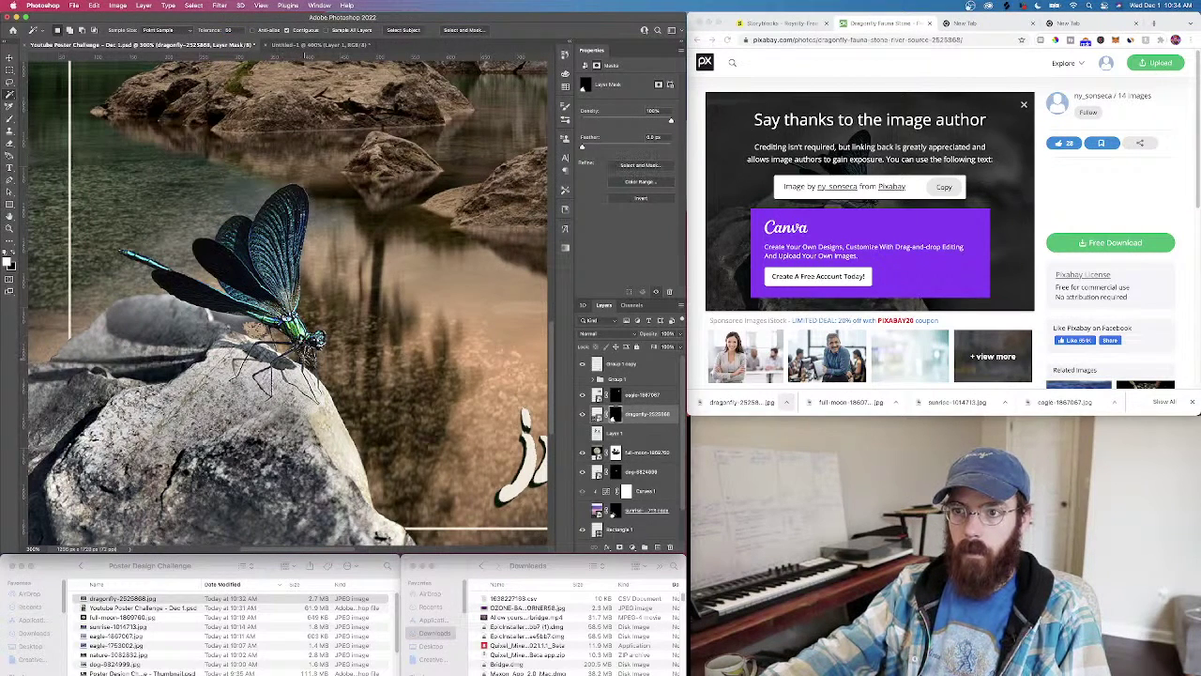
Try deleting a wand-selected patch of leftover background between the dragonfly's tail and the rock, and undo the deletion
{"action": "left_click", "coordinate": [241, 324]}
{"action": "key", "text": "super+d"}
{"action": "left_click", "coordinate": [235, 320]}
{"action": "key", "text": "BackSpace"}
{"action": "key", "text": "super+d"}
{"action": "key", "text": "super+z"}
{"action": "key", "text": "super+z"}
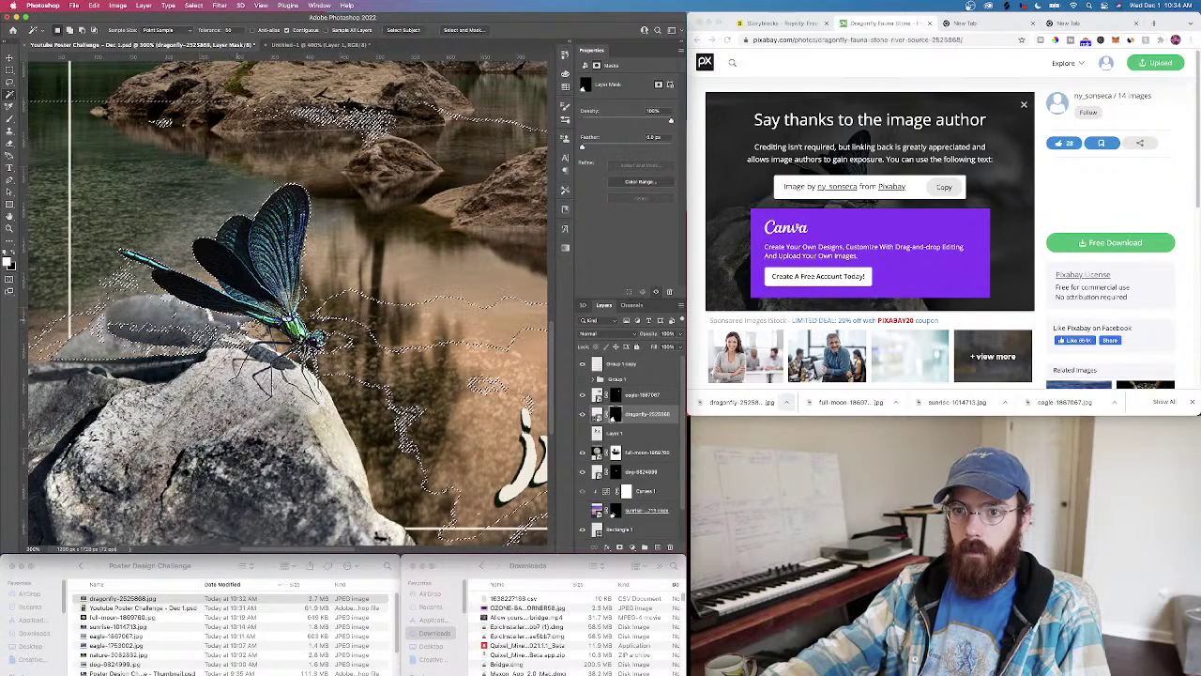
Hide all layers except the masked dragonfly so the cutout stands alone on white
{"action": "key", "text": "super+minus"}
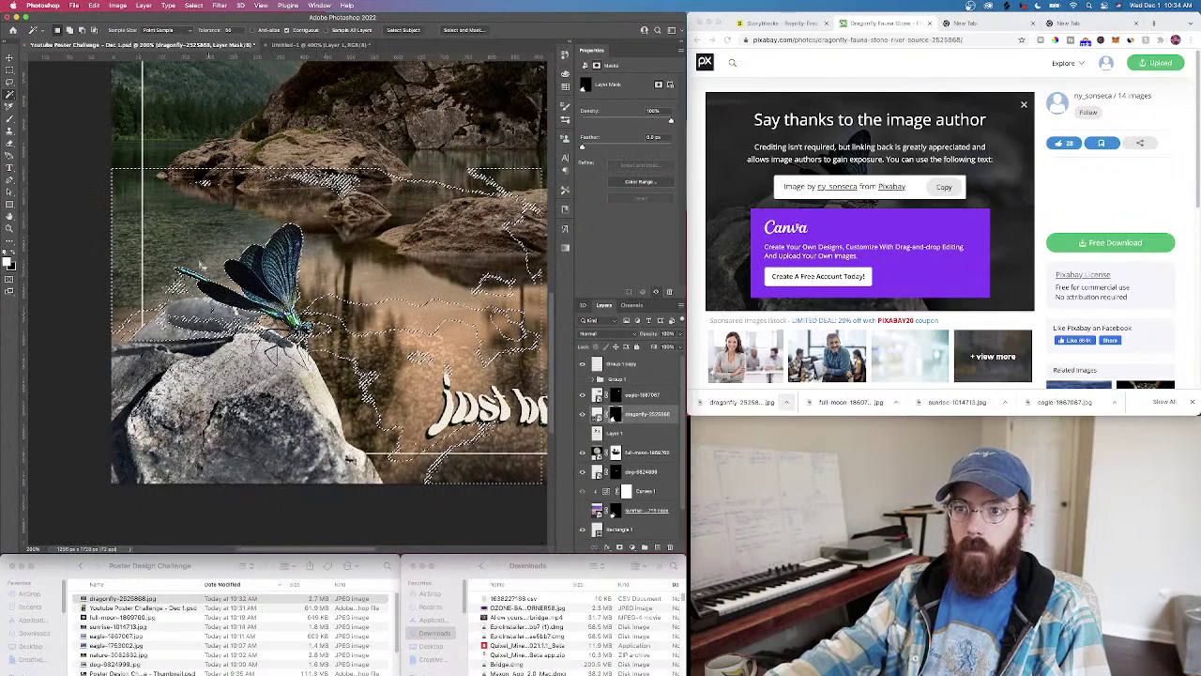
{"action": "left_click", "coordinate": [597, 395]}
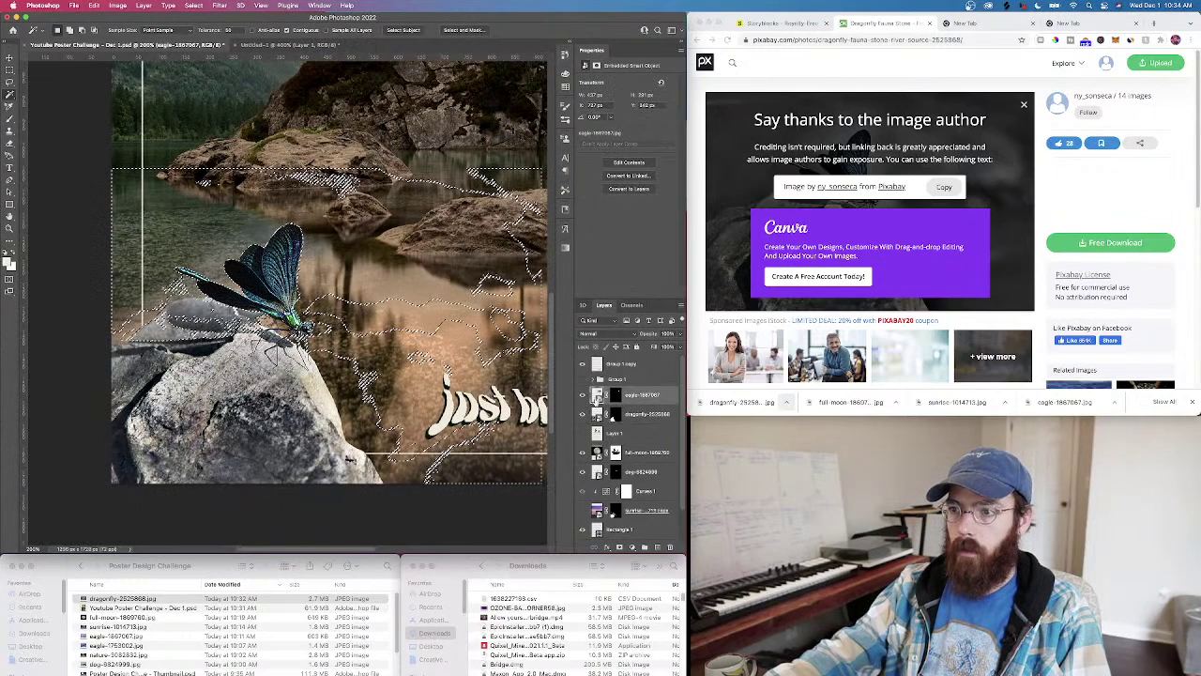
{"action": "left_click", "coordinate": [583, 395]}
{"action": "left_click", "coordinate": [582, 364]}
{"action": "left_click_drag", "start_coordinate": [583, 452], "coordinate": [582, 531]}
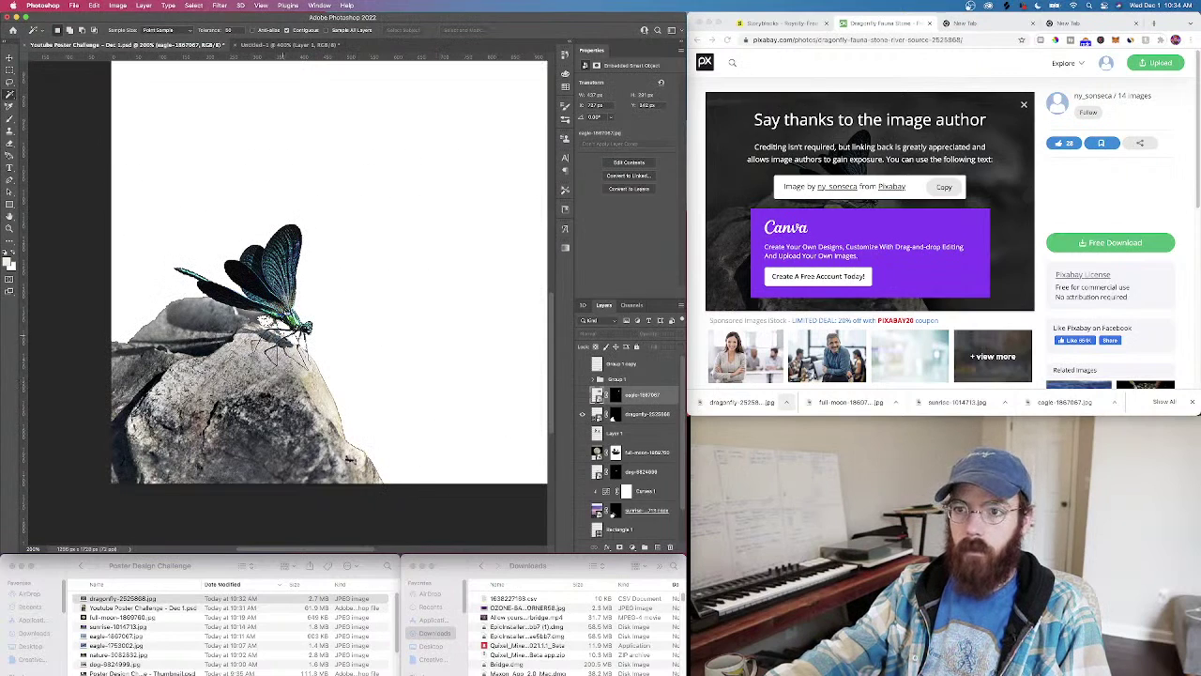
Try a Magic Wand selection on the isolated dragonfly cutout and set the wand's tolerance to 15
{"action": "left_click", "coordinate": [316, 322]}
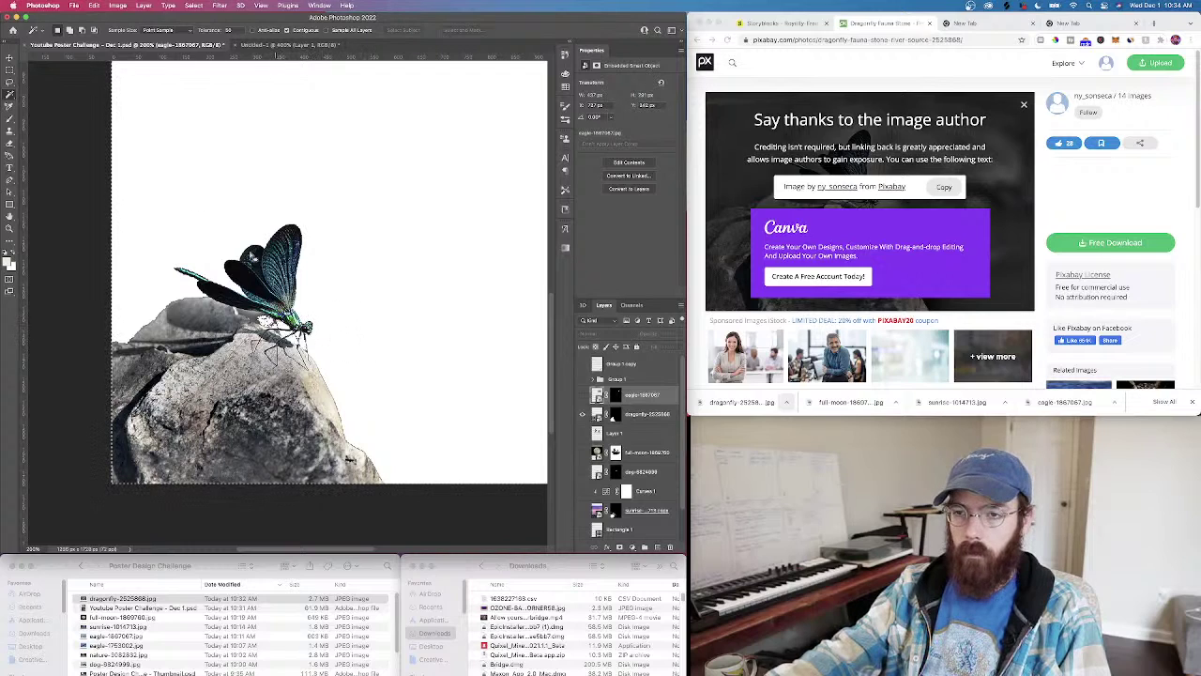
{"action": "double_click", "coordinate": [239, 30]}
{"action": "type", "text": "15"}
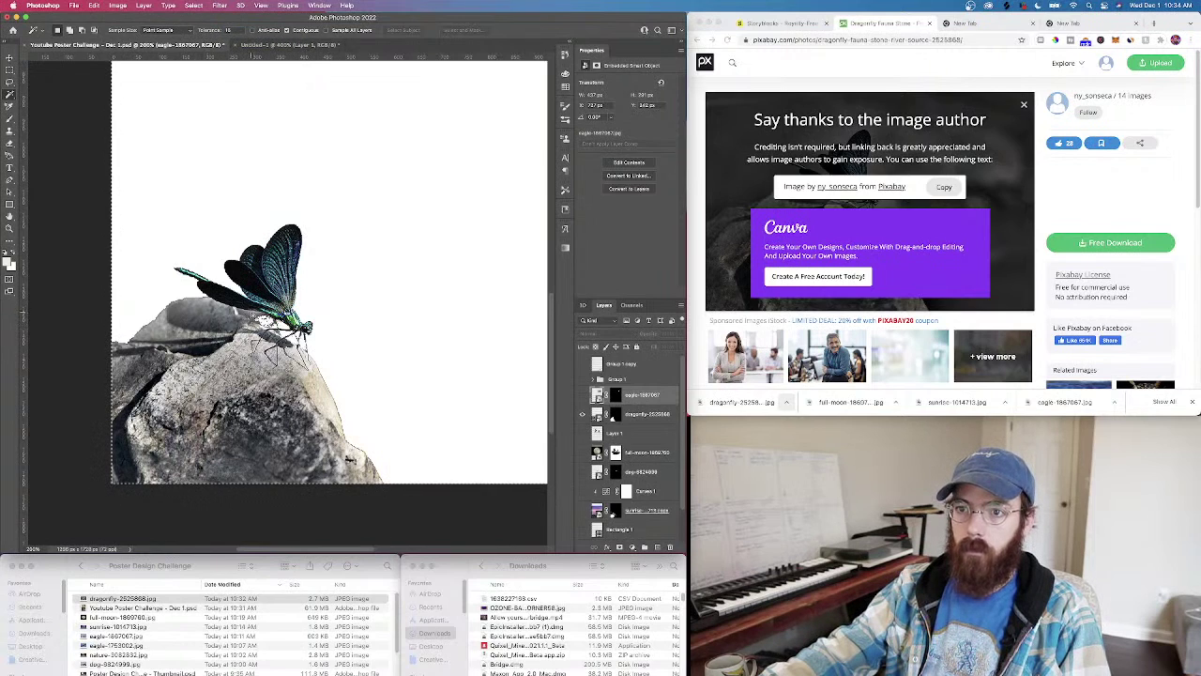
{"action": "key", "text": "super+equal"}
{"action": "key", "text": "super+equal"}
{"action": "key", "text": "super+equal"}
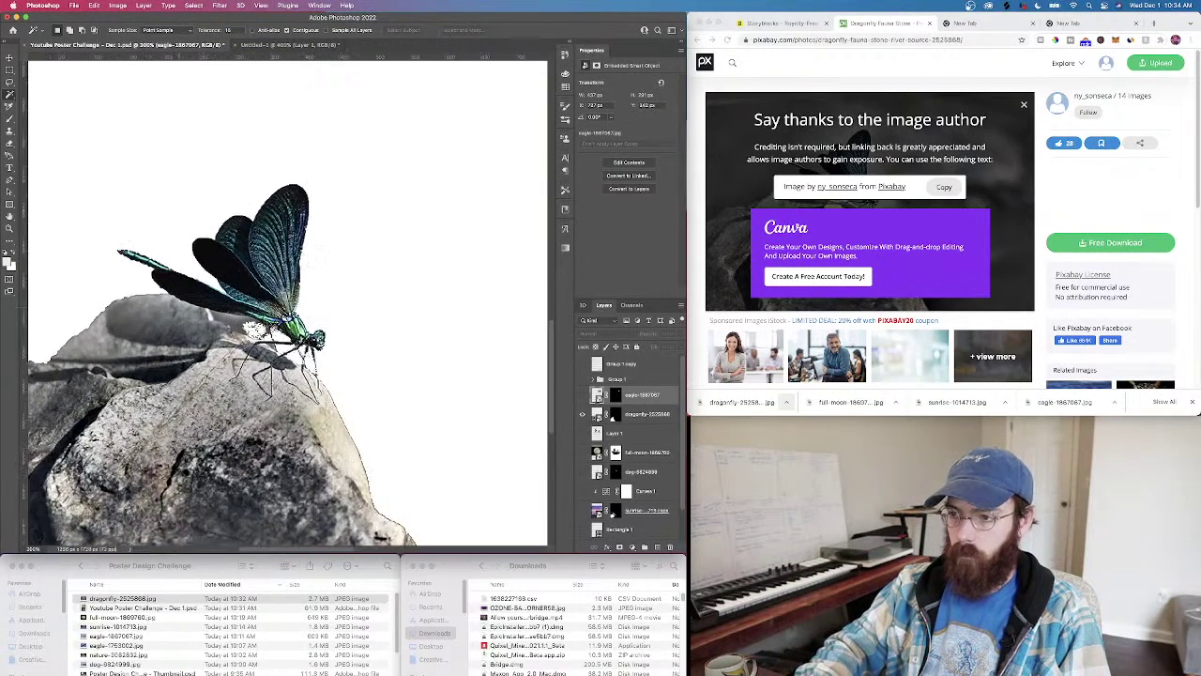
Target the dragonfly layer's mask and set the Eraser brush size to 3 px
{"action": "left_click", "coordinate": [616, 413]}
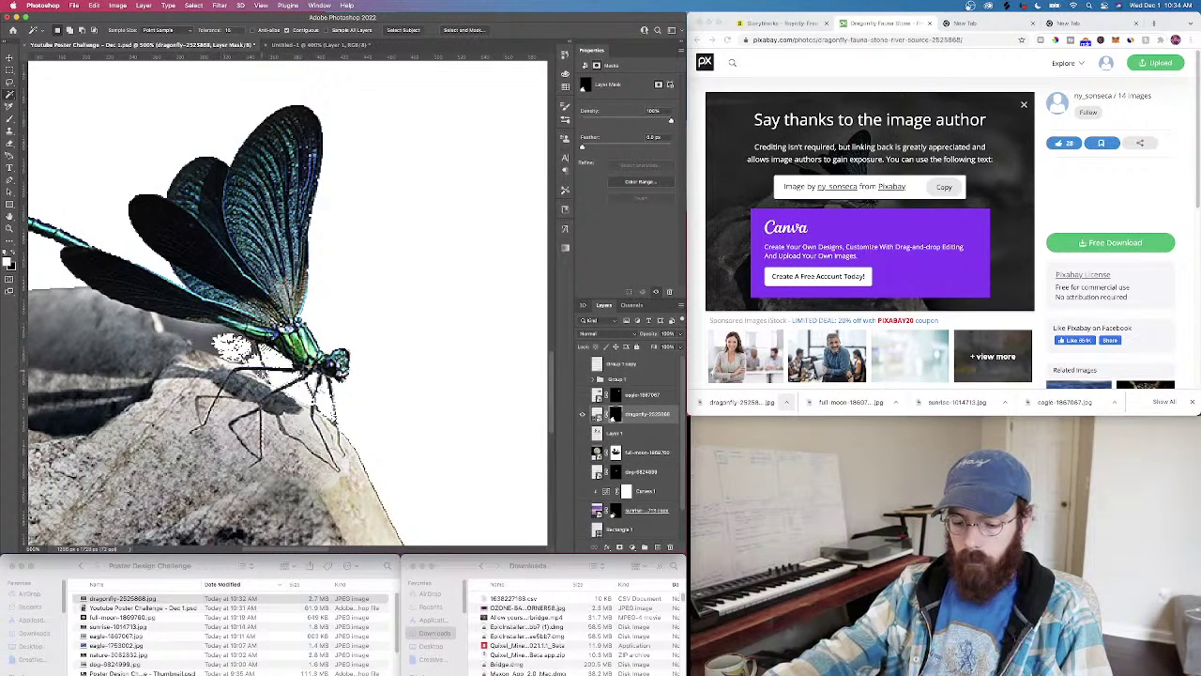
{"action": "left_click", "coordinate": [9, 143]}
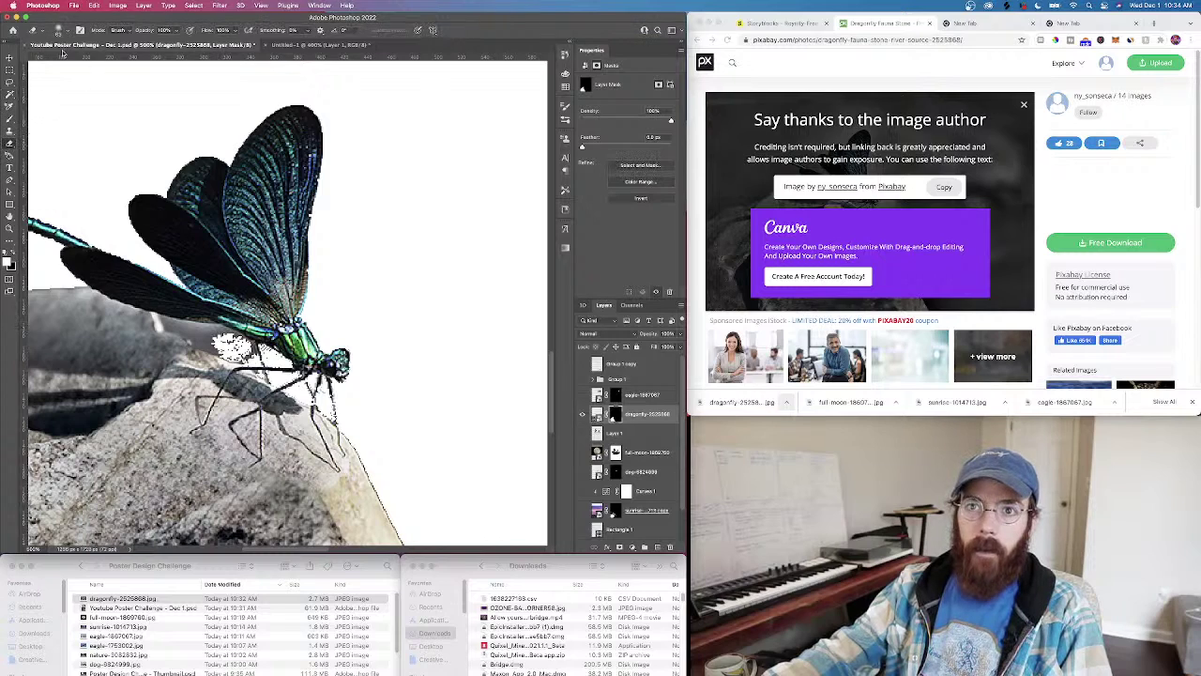
{"action": "left_click", "coordinate": [62, 31]}
{"action": "left_click_drag", "start_coordinate": [62, 62], "coordinate": [102, 82]}
{"action": "left_click", "coordinate": [203, 328]}
{"action": "key", "text": "super+z"}
{"action": "left_click", "coordinate": [65, 29]}
{"action": "left_click", "coordinate": [53, 61]}
{"action": "type", "text": "3"}
{"action": "key", "text": "Return"}
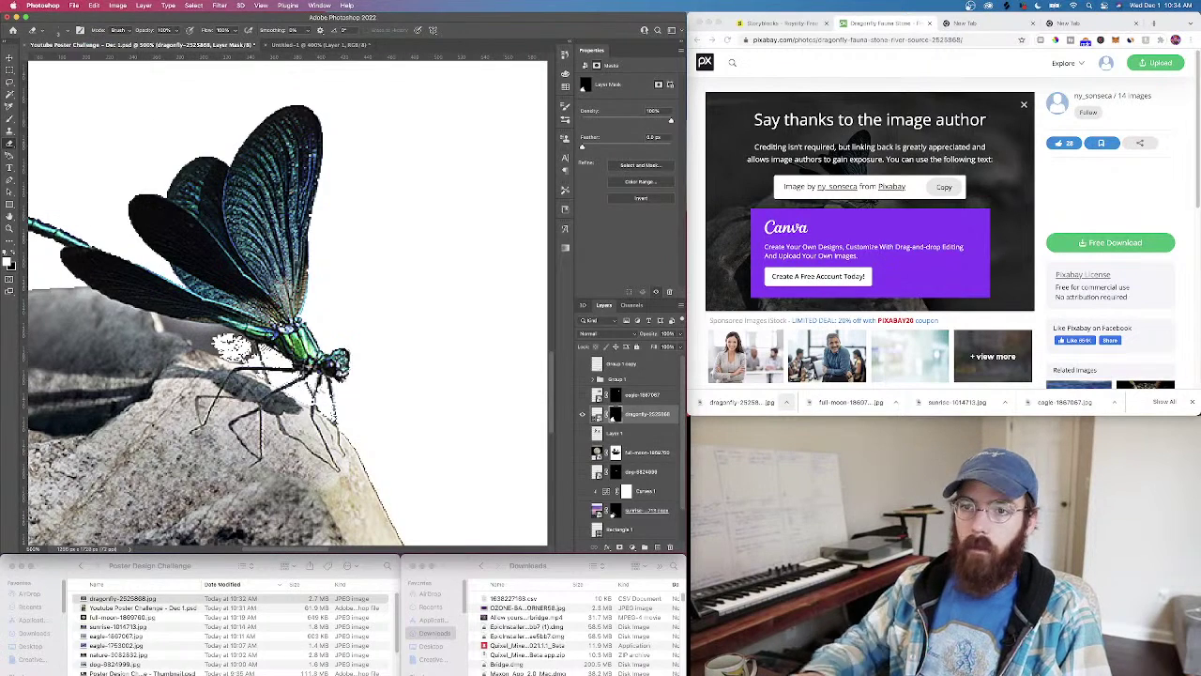
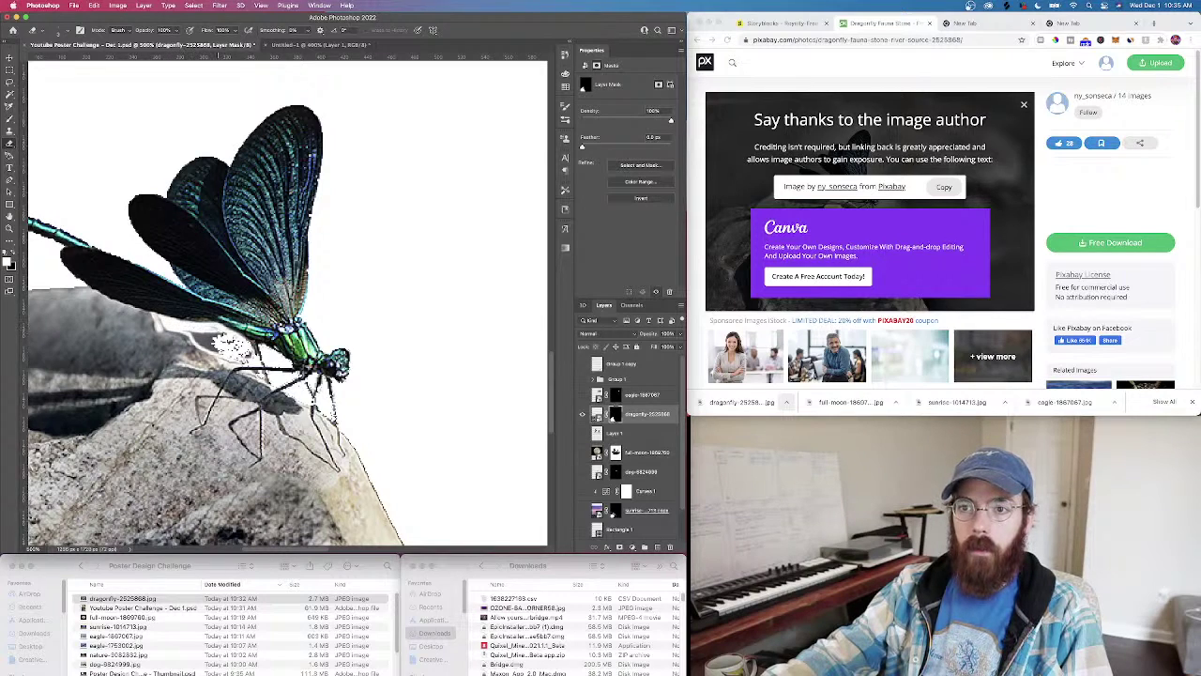
Set the eraser's hardness to 100% and erase the leftover specks between the dragonfly's body and the rock on its mask
{"action": "left_click_drag", "start_coordinate": [200, 347], "coordinate": [222, 347]}
{"action": "left_click", "coordinate": [54, 30]}
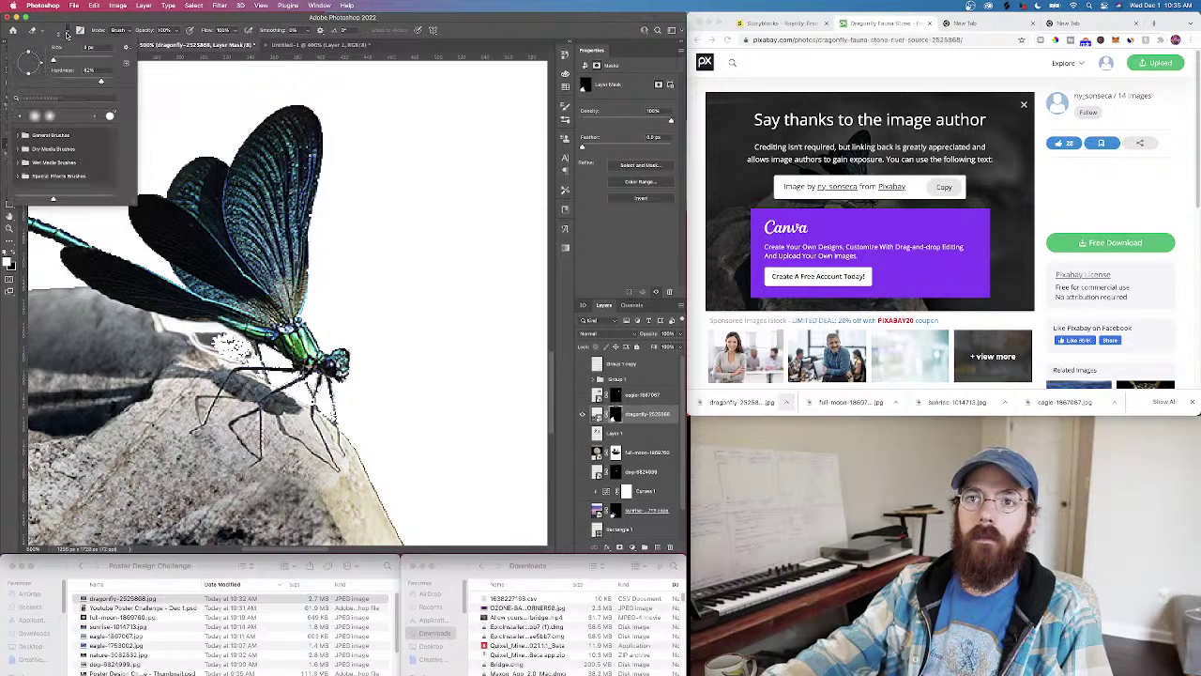
{"action": "left_click_drag", "start_coordinate": [101, 80], "coordinate": [112, 82]}
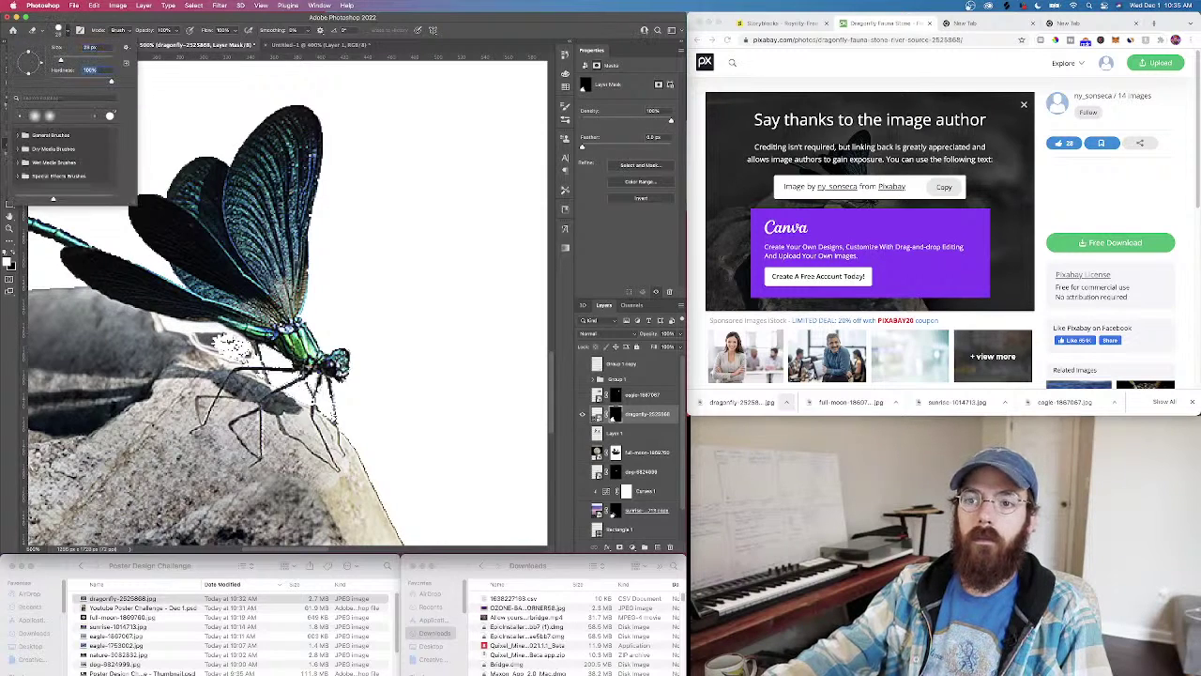
{"action": "left_click", "coordinate": [105, 60]}
{"action": "left_click", "coordinate": [105, 48]}
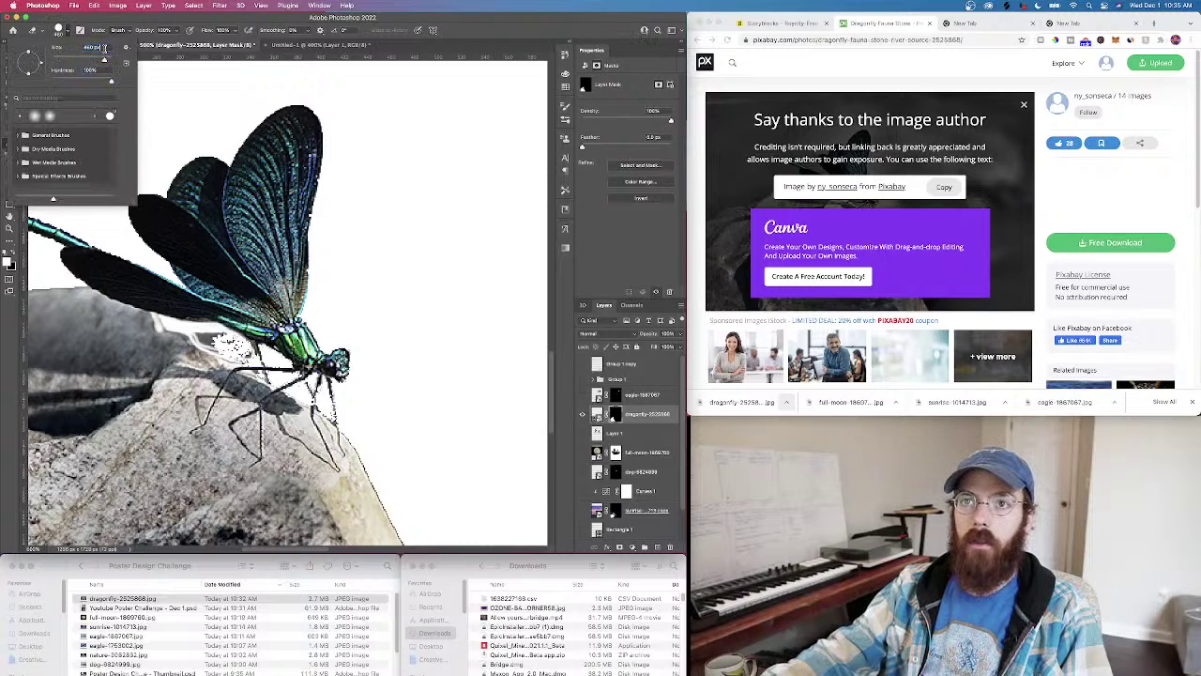
{"action": "key", "text": "Return"}
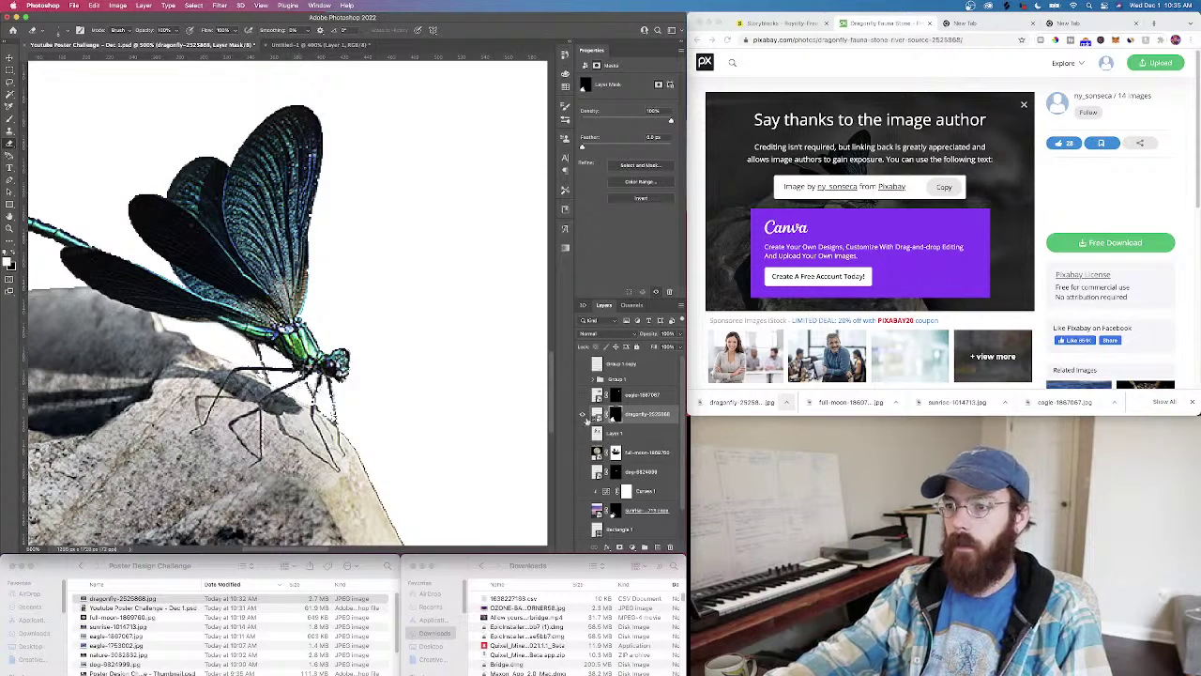
Show the full-moon, Rectangle 1 border and nature background layers again, leaving the sunrise copy hidden
{"action": "key", "text": "super+minus"}
{"action": "key", "text": "super+minus"}
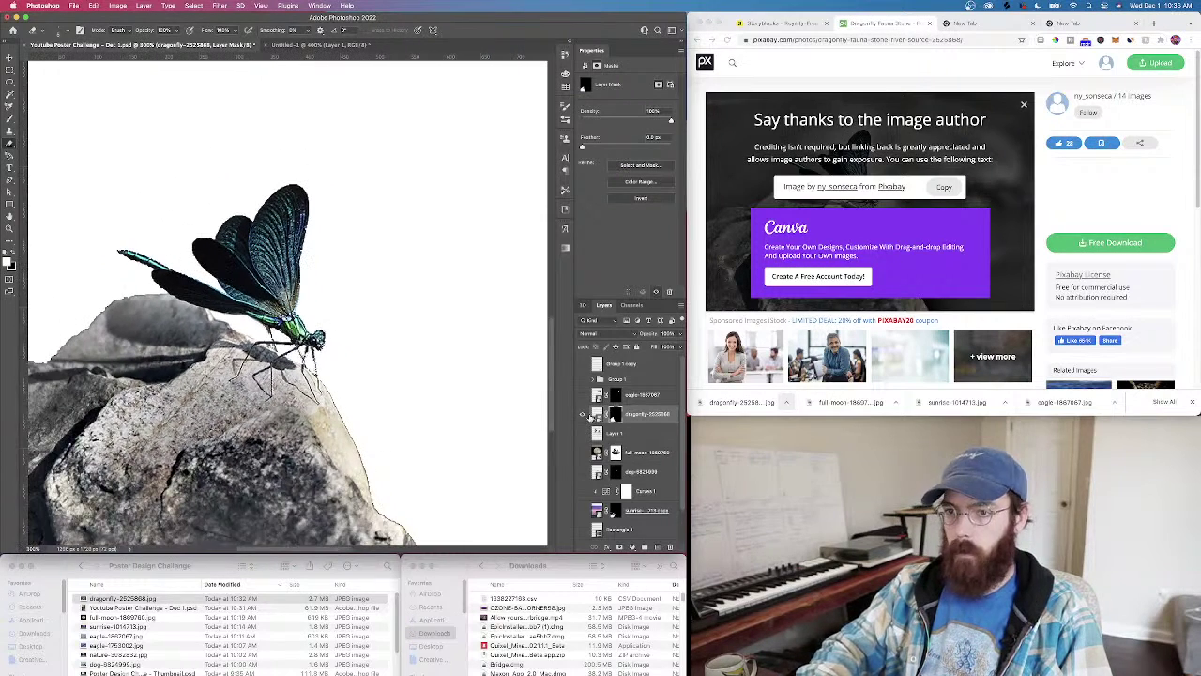
{"action": "key", "text": "super+0"}
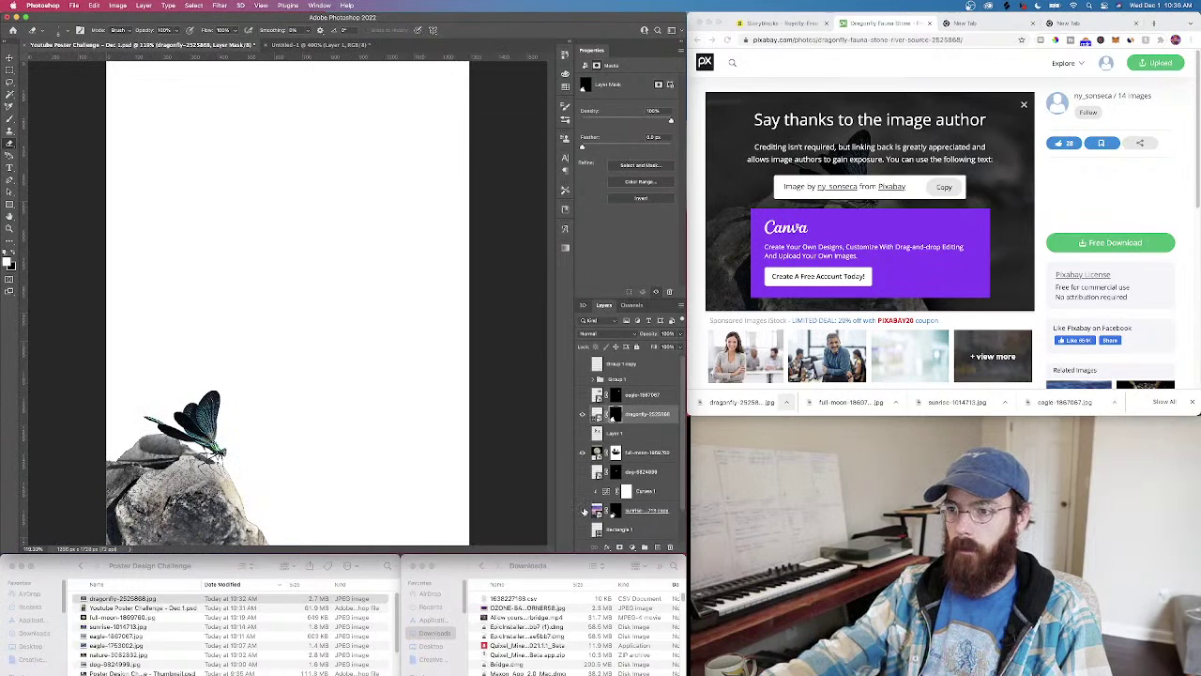
{"action": "left_click", "coordinate": [583, 511]}
{"action": "left_click", "coordinate": [583, 511]}
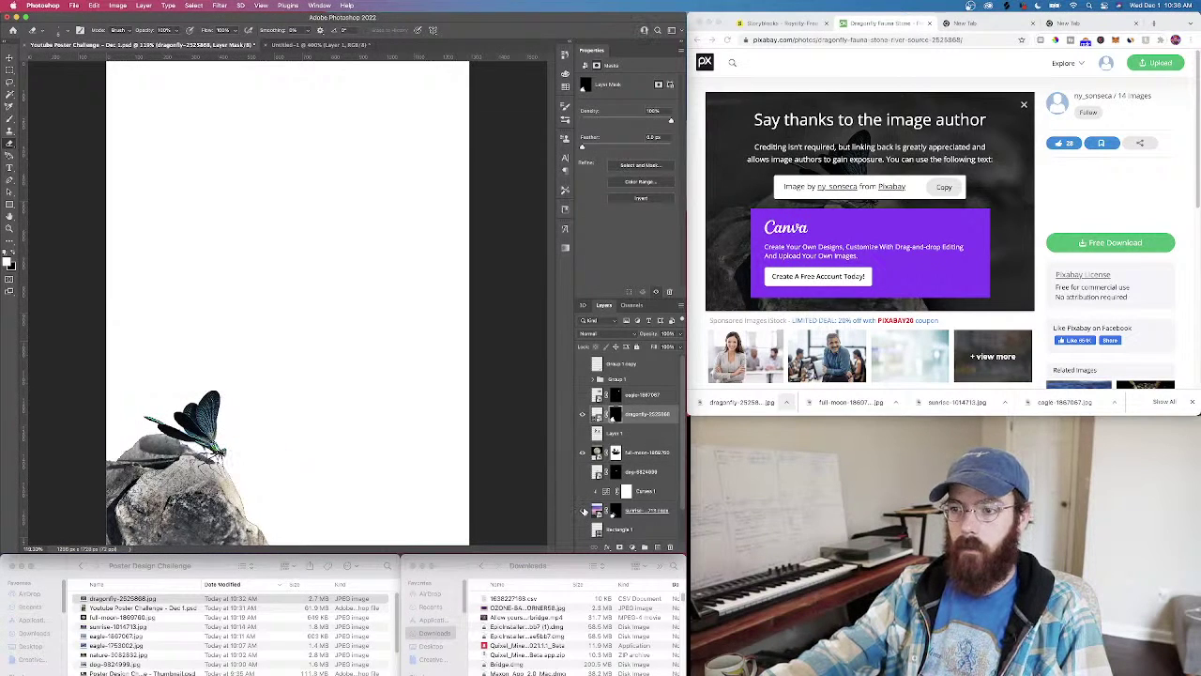
{"action": "scroll", "coordinate": [583, 524], "scroll_direction": "down", "scroll_amount": 2}
{"action": "left_click", "coordinate": [583, 493]}
{"action": "left_click", "coordinate": [583, 512]}
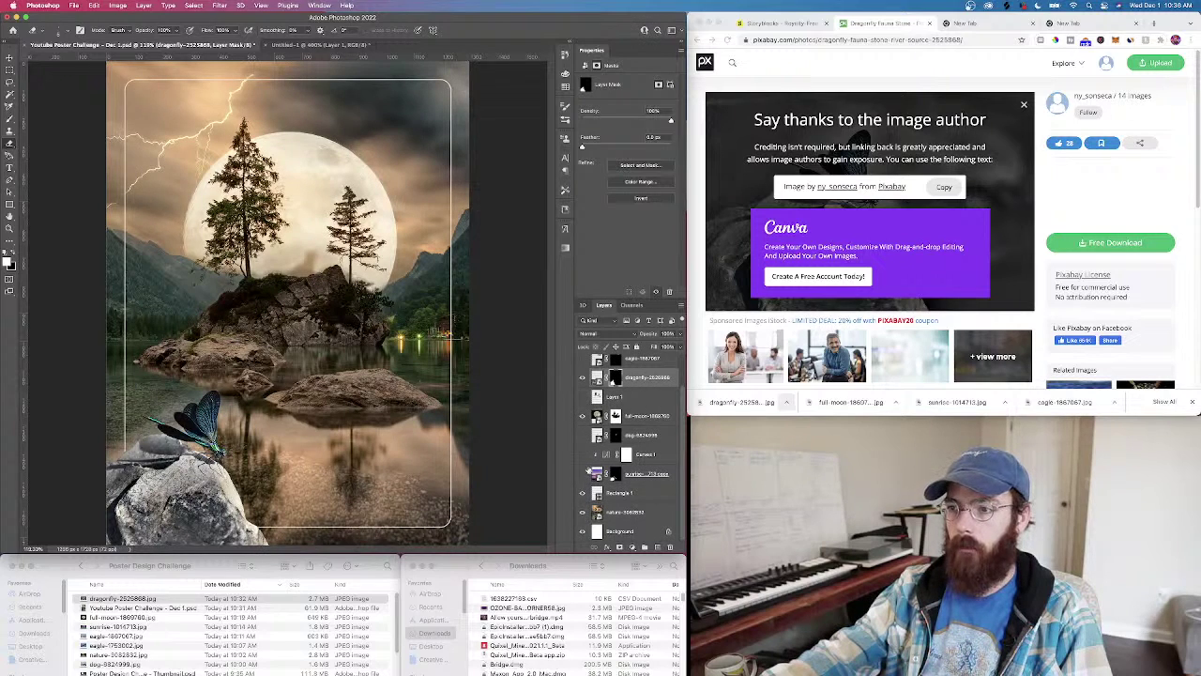
Show the dog and eagle layers again in the poster
{"action": "left_click", "coordinate": [583, 436]}
{"action": "left_click", "coordinate": [584, 437]}
{"action": "left_click", "coordinate": [584, 437]}
{"action": "left_click", "coordinate": [583, 415]}
{"action": "left_click", "coordinate": [583, 415]}
{"action": "left_click", "coordinate": [583, 376]}
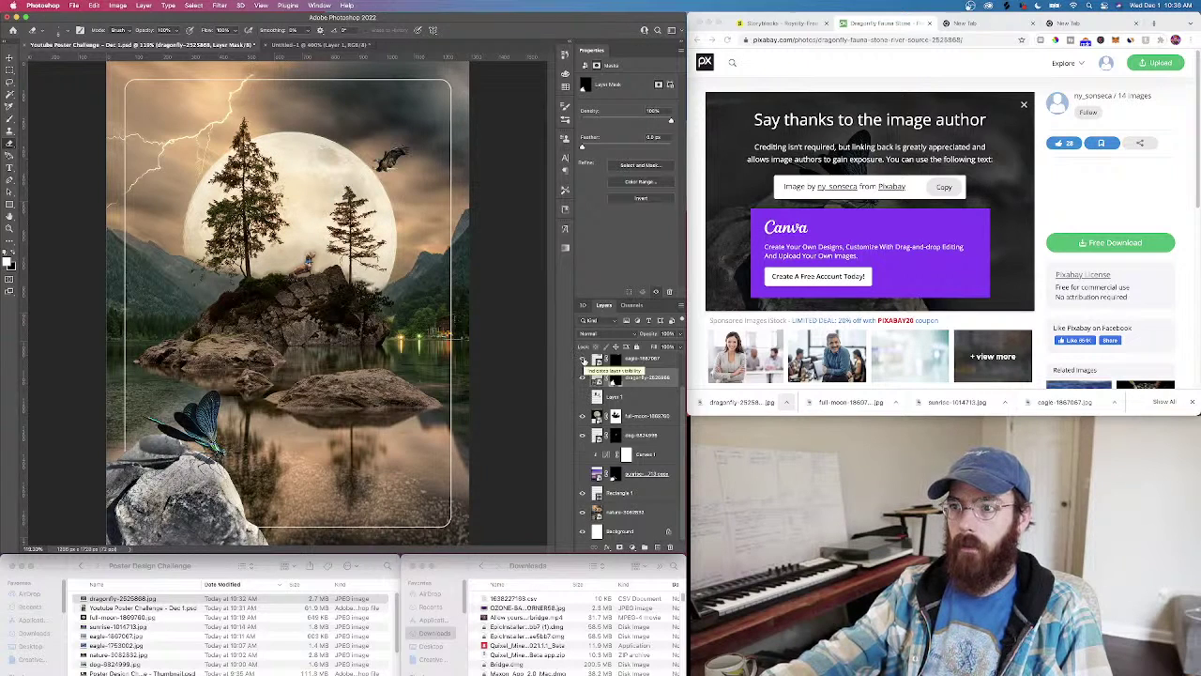
{"action": "key", "text": "super+minus"}
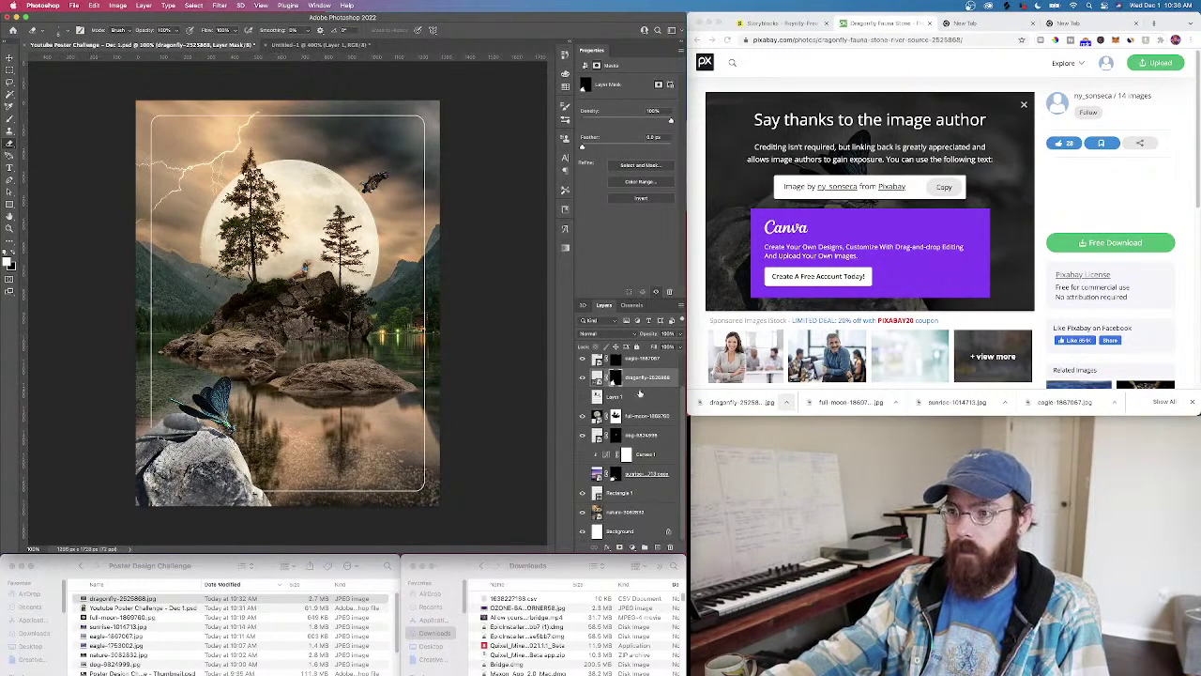
Add a Photo Filter adjustment layer directly above the dragonfly layer
{"action": "left_click", "coordinate": [642, 380]}
{"action": "scroll", "coordinate": [620, 412], "scroll_direction": "up", "scroll_amount": 1}
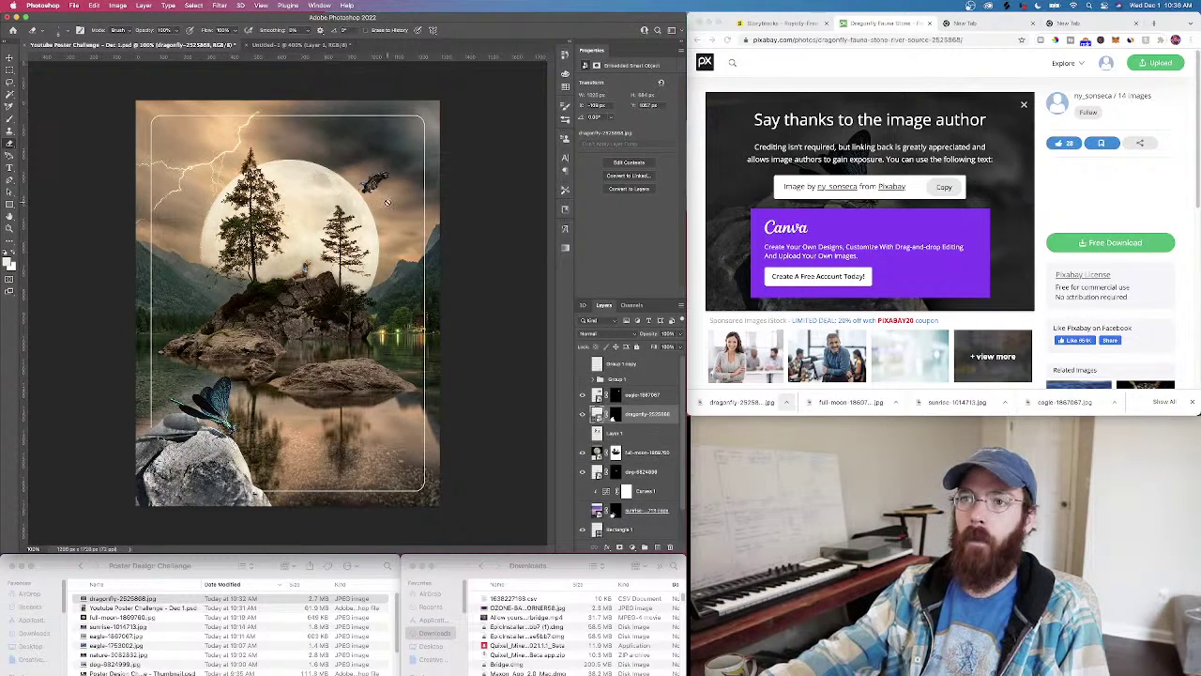
{"action": "left_click", "coordinate": [217, 5]}
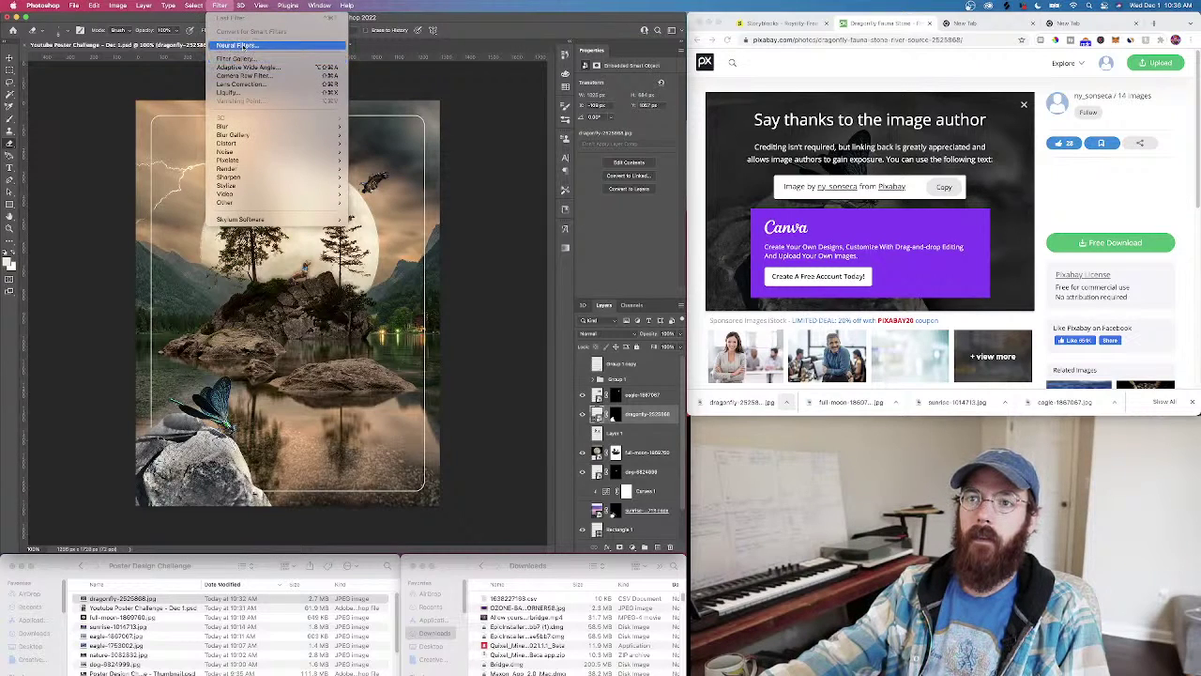
{"action": "mouse_move", "coordinate": [151, 6]}
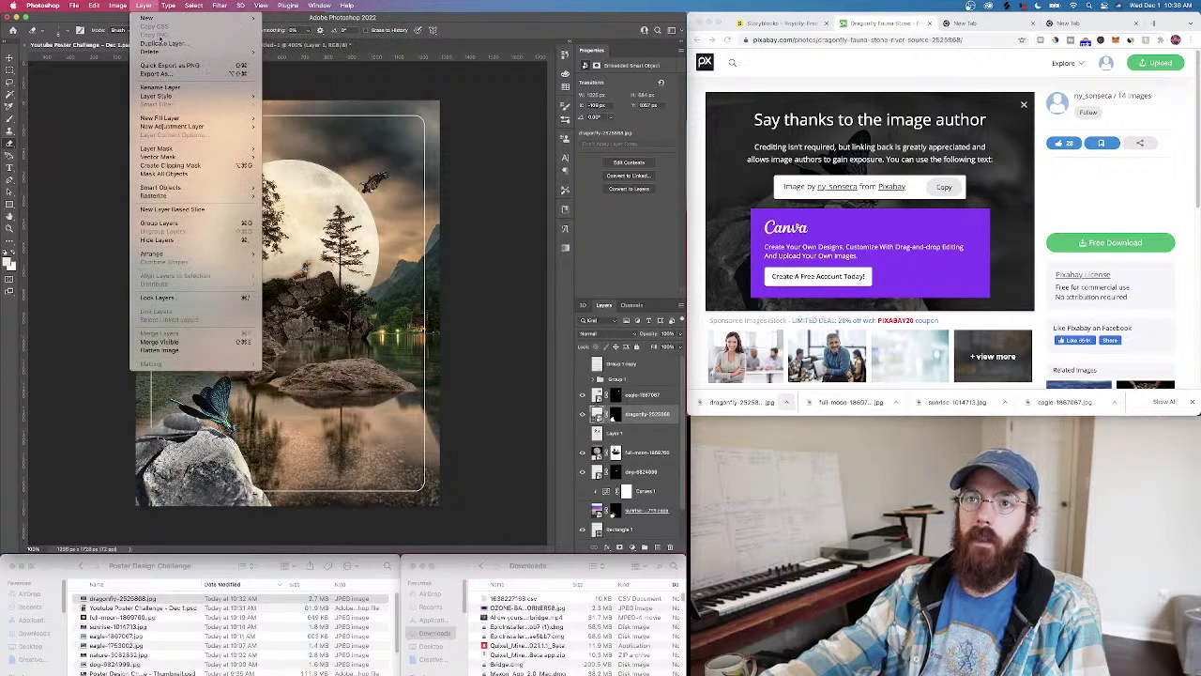
{"action": "mouse_move", "coordinate": [190, 126]}
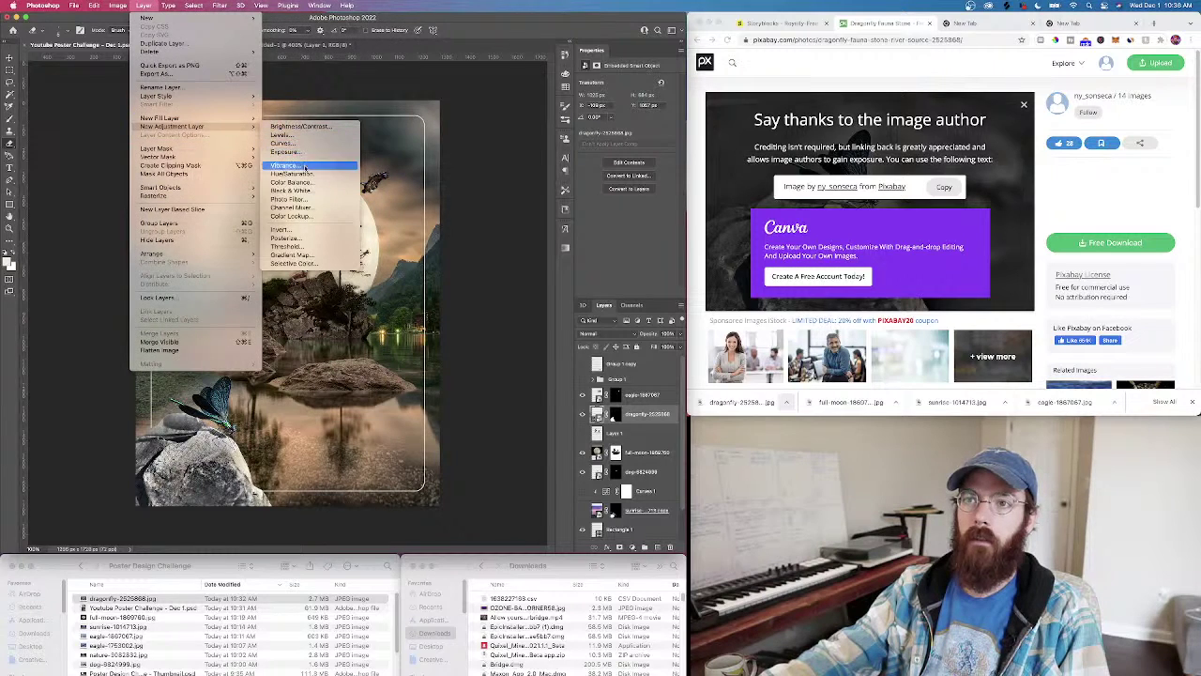
{"action": "left_click", "coordinate": [451, 230]}
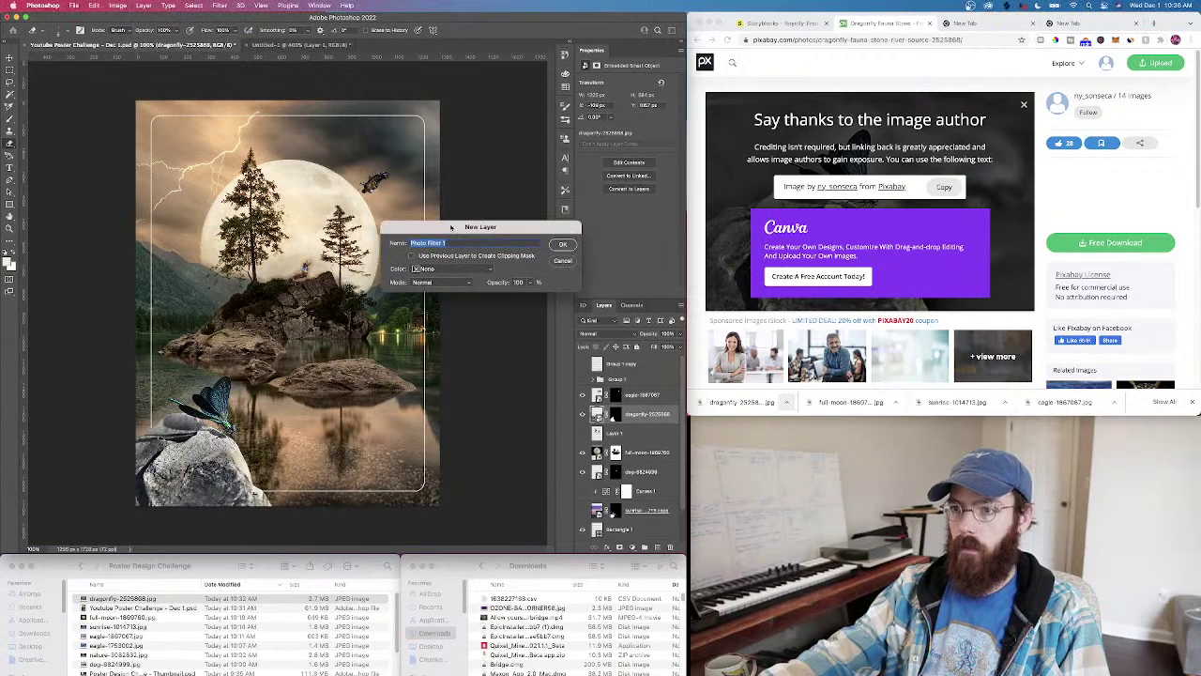
{"action": "left_click", "coordinate": [563, 244]}
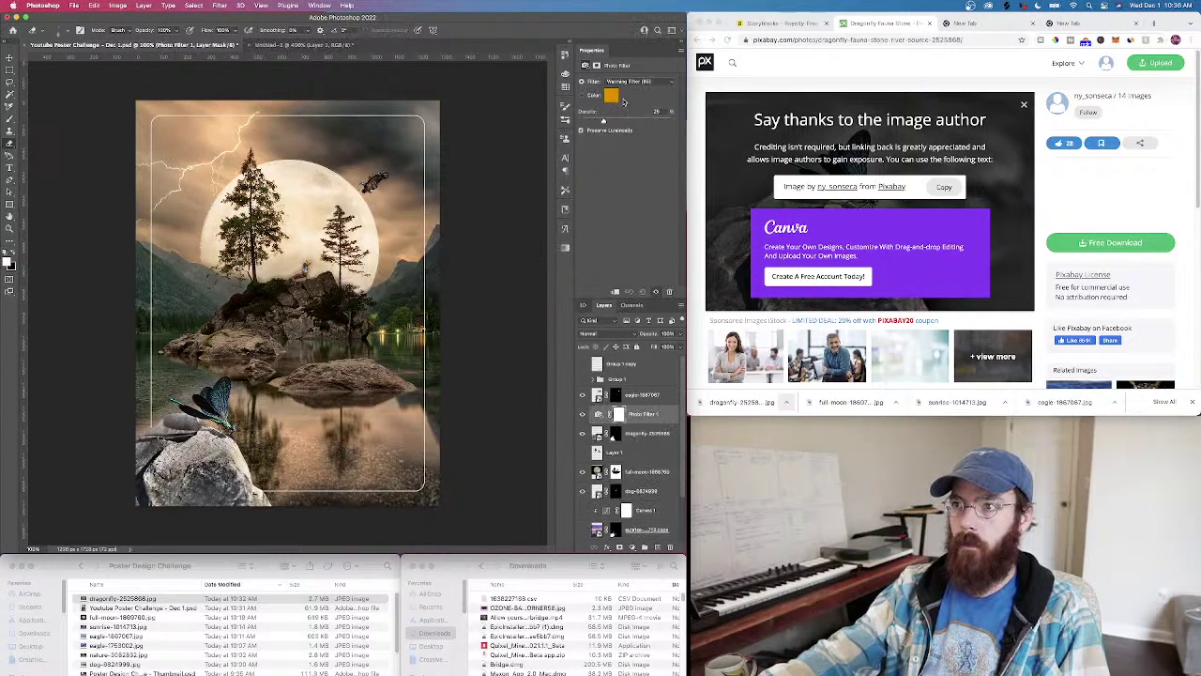
Raise the Photo Filter's density to about 70% with the warming filter and clip the adjustment to the dragonfly layer
{"action": "mouse_move", "coordinate": [641, 119]}
{"action": "left_mouse_down"}
{"action": "mouse_move", "coordinate": [673, 115]}
{"action": "mouse_move", "coordinate": [644, 117]}
{"action": "left_mouse_up"}
{"action": "right_click", "coordinate": [646, 413]}
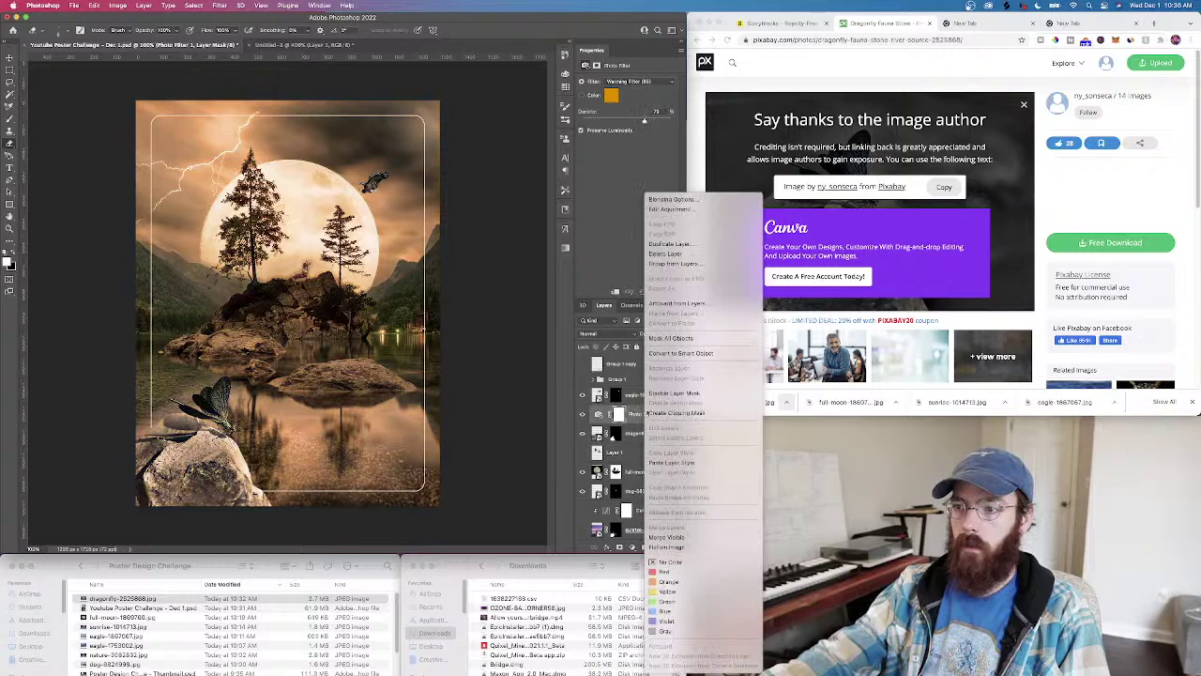
{"action": "left_click", "coordinate": [648, 413]}
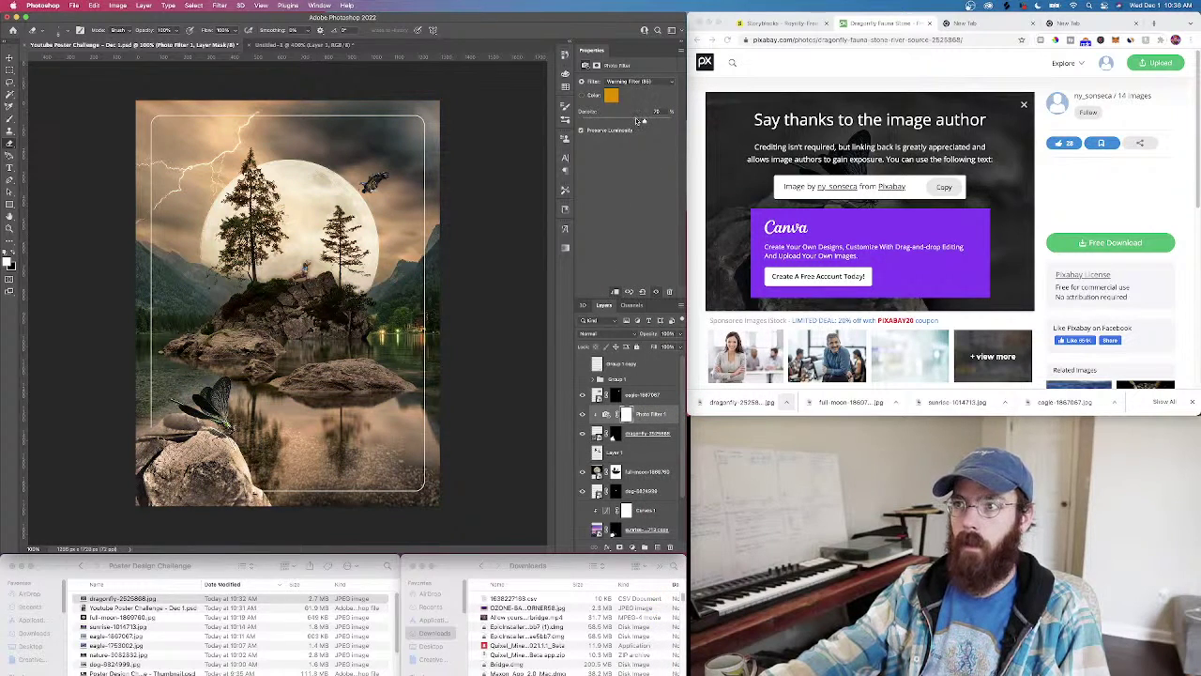
{"action": "mouse_move", "coordinate": [643, 120]}
{"action": "left_mouse_down"}
{"action": "mouse_move", "coordinate": [666, 120]}
{"action": "mouse_move", "coordinate": [644, 121]}
{"action": "left_mouse_up"}
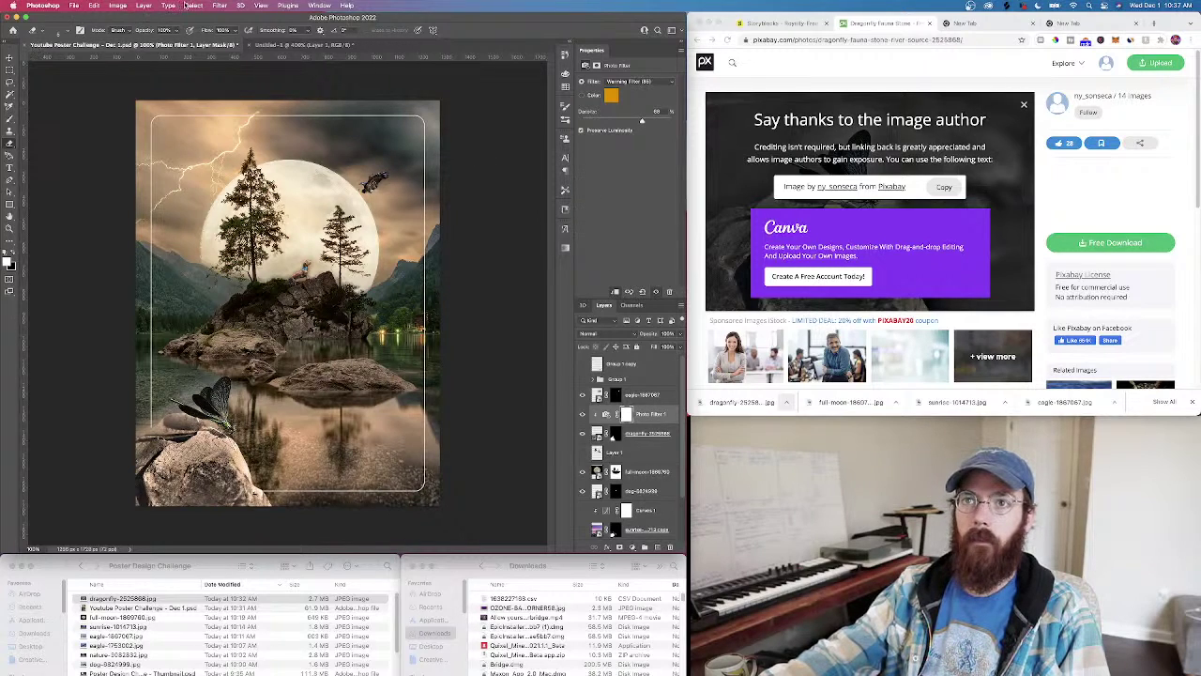
Add a Brightness/Contrast adjustment above the Photo Filter, lower brightness and slightly raise contrast, and clip it to the dragonfly layer
{"action": "left_click", "coordinate": [143, 6]}
{"action": "mouse_move", "coordinate": [199, 126]}
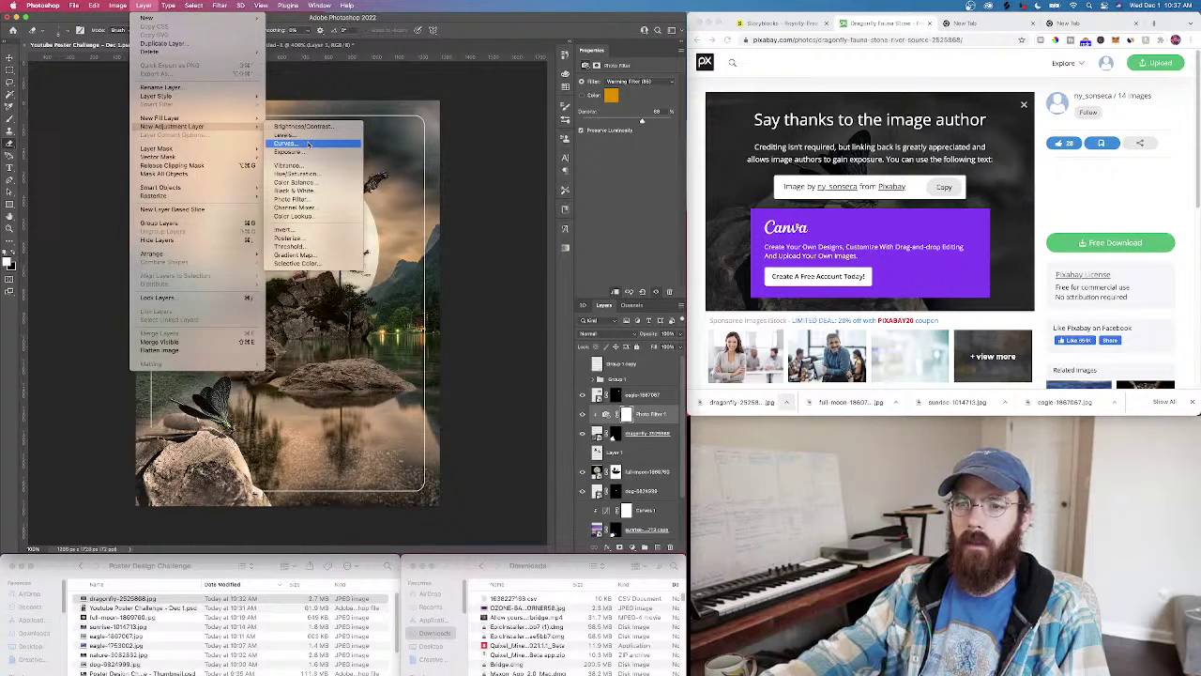
{"action": "left_click", "coordinate": [302, 125]}
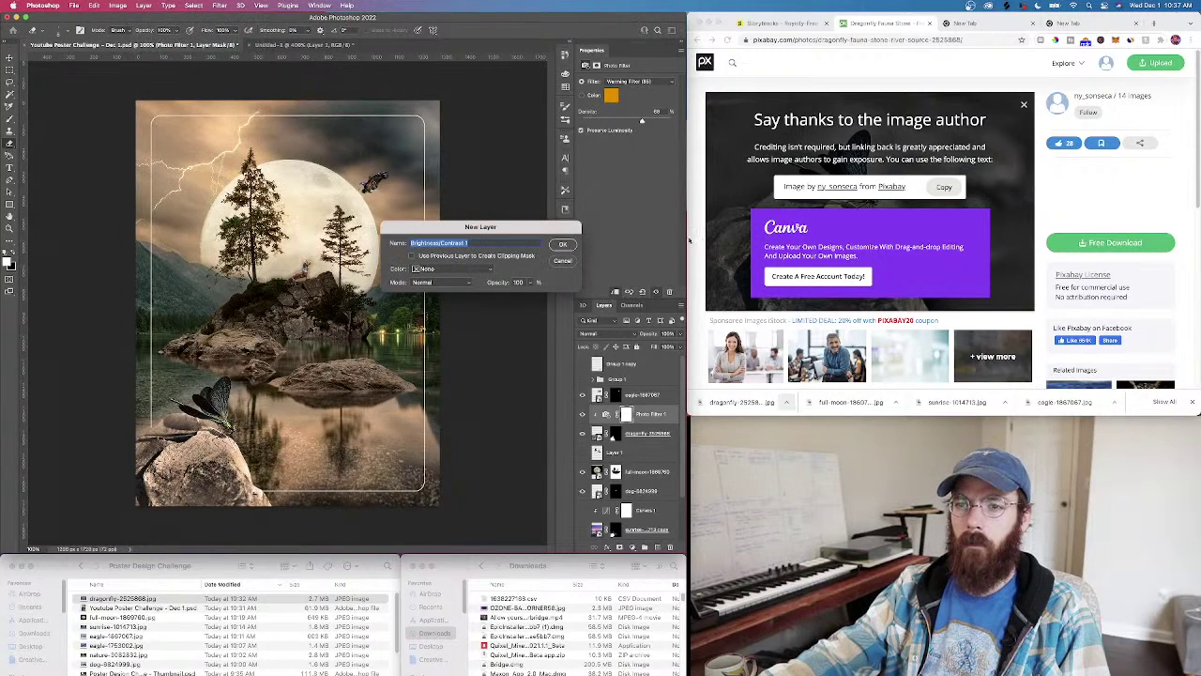
{"action": "left_click", "coordinate": [560, 246]}
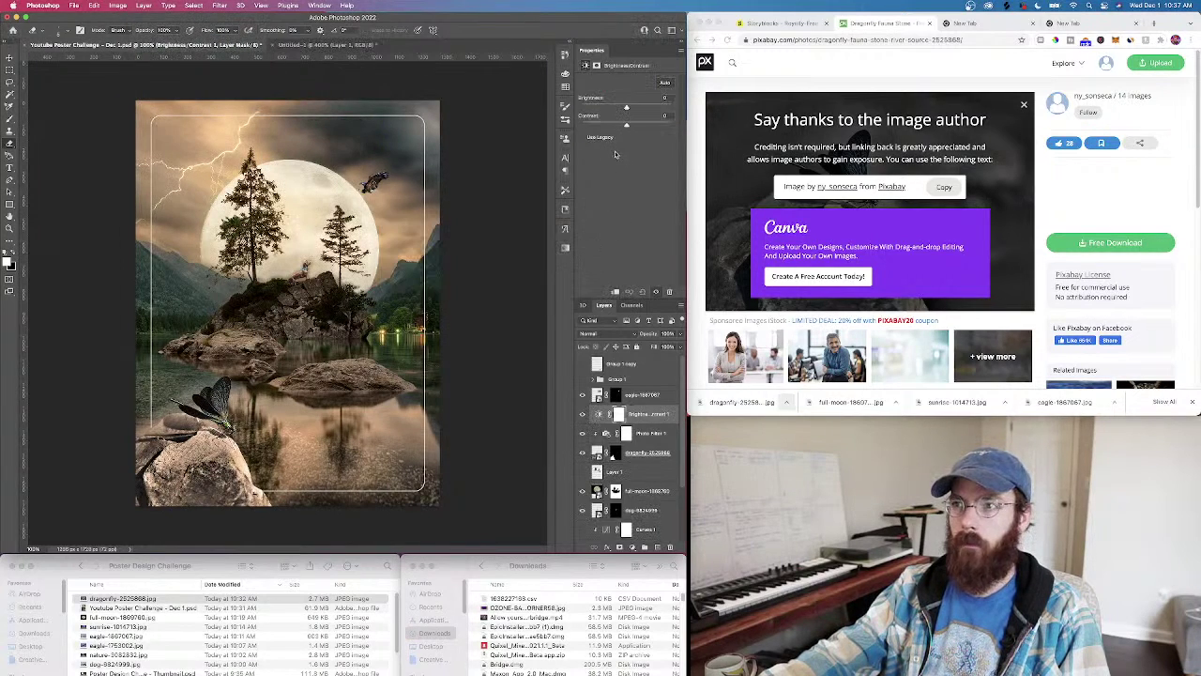
{"action": "left_click_drag", "start_coordinate": [626, 124], "coordinate": [618, 109]}
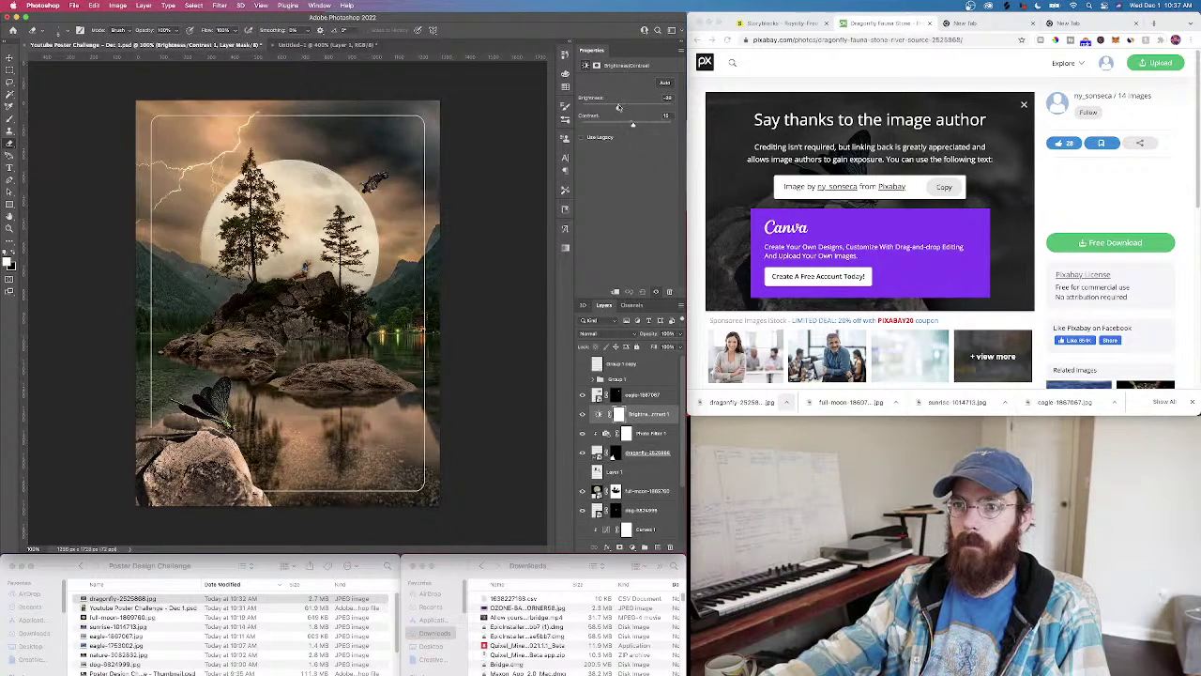
{"action": "right_click", "coordinate": [644, 413]}
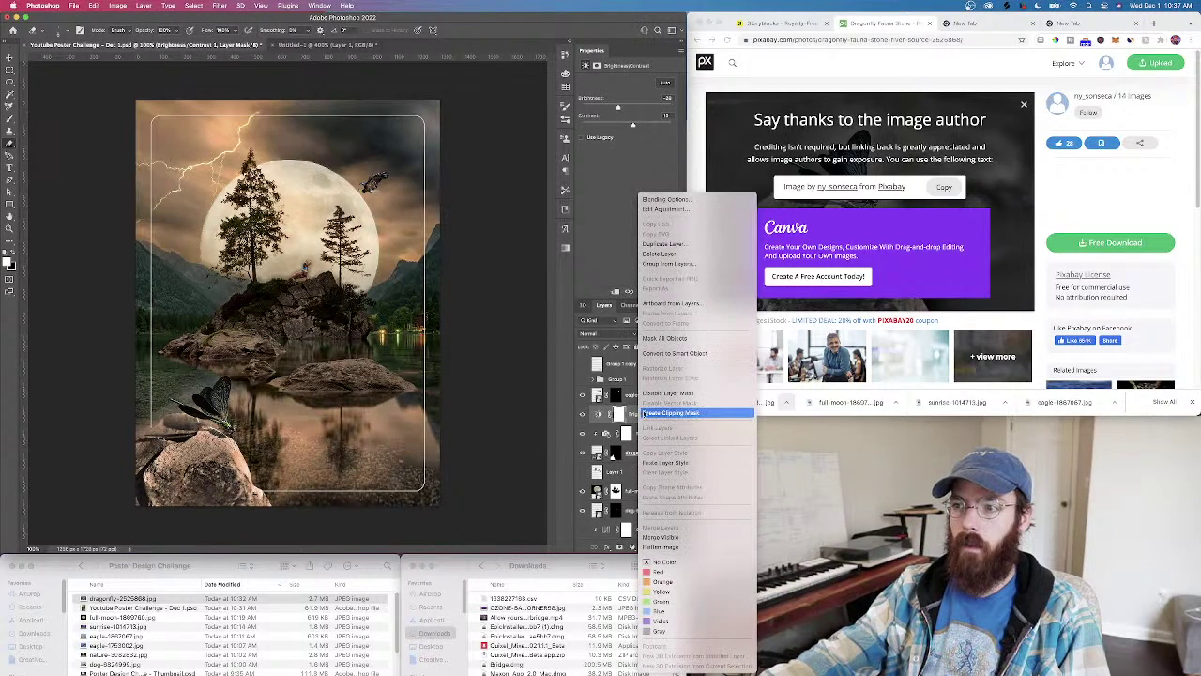
{"action": "left_click", "coordinate": [645, 412]}
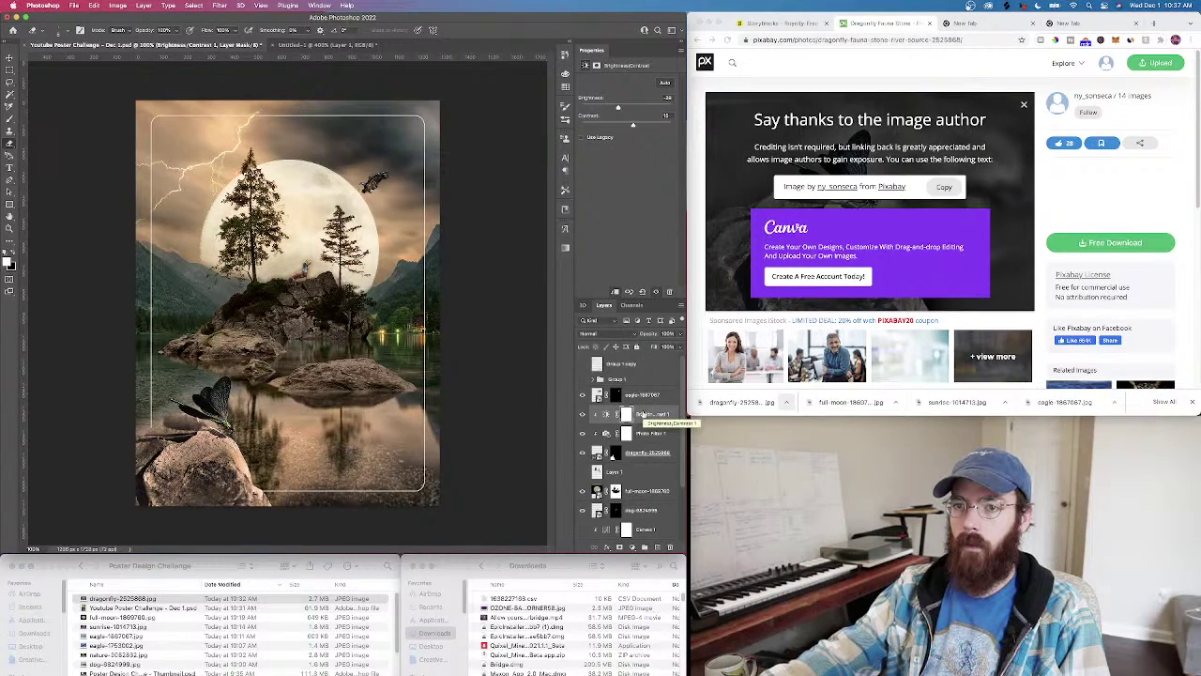
Darken the dragonfly further with the Brightness/Contrast adjustment and move that adjustment beneath the Photo Filter
{"action": "left_click", "coordinate": [616, 455]}
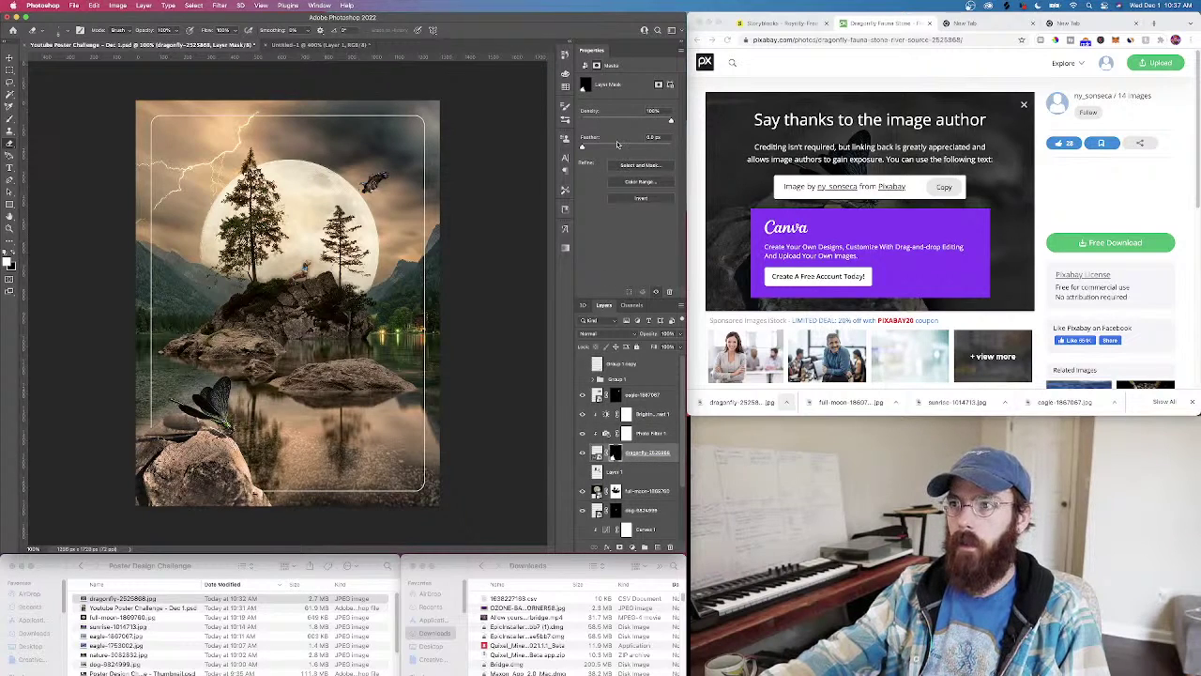
{"action": "left_click", "coordinate": [653, 415]}
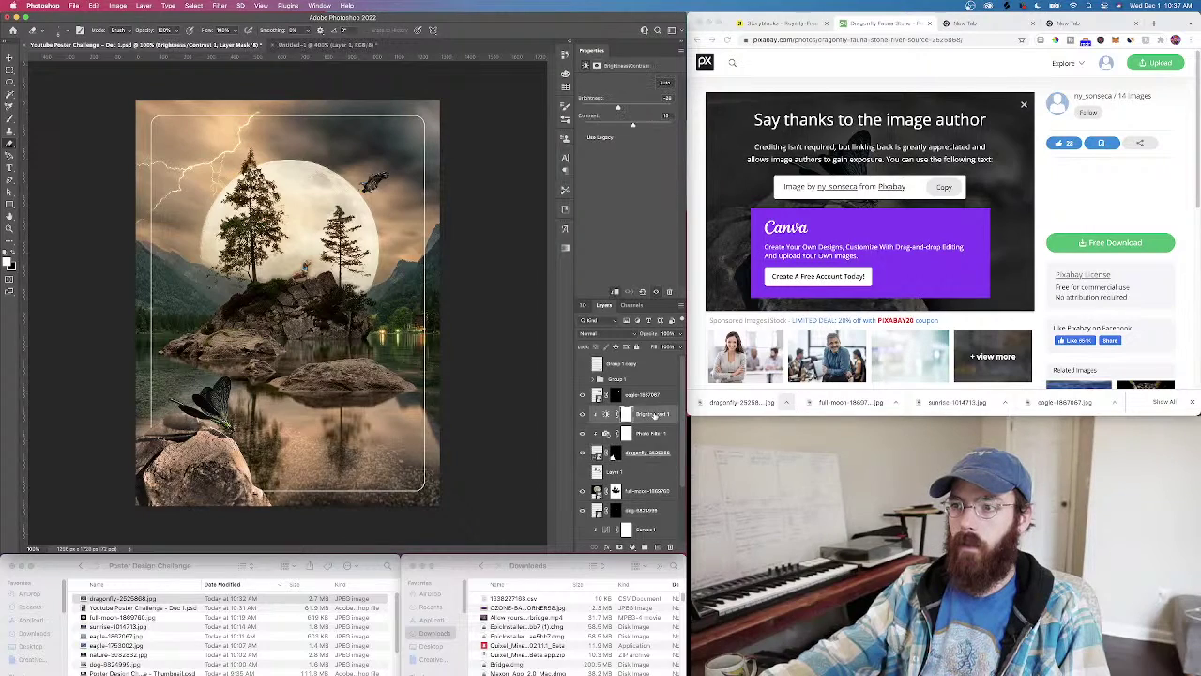
{"action": "left_click_drag", "start_coordinate": [616, 105], "coordinate": [612, 105]}
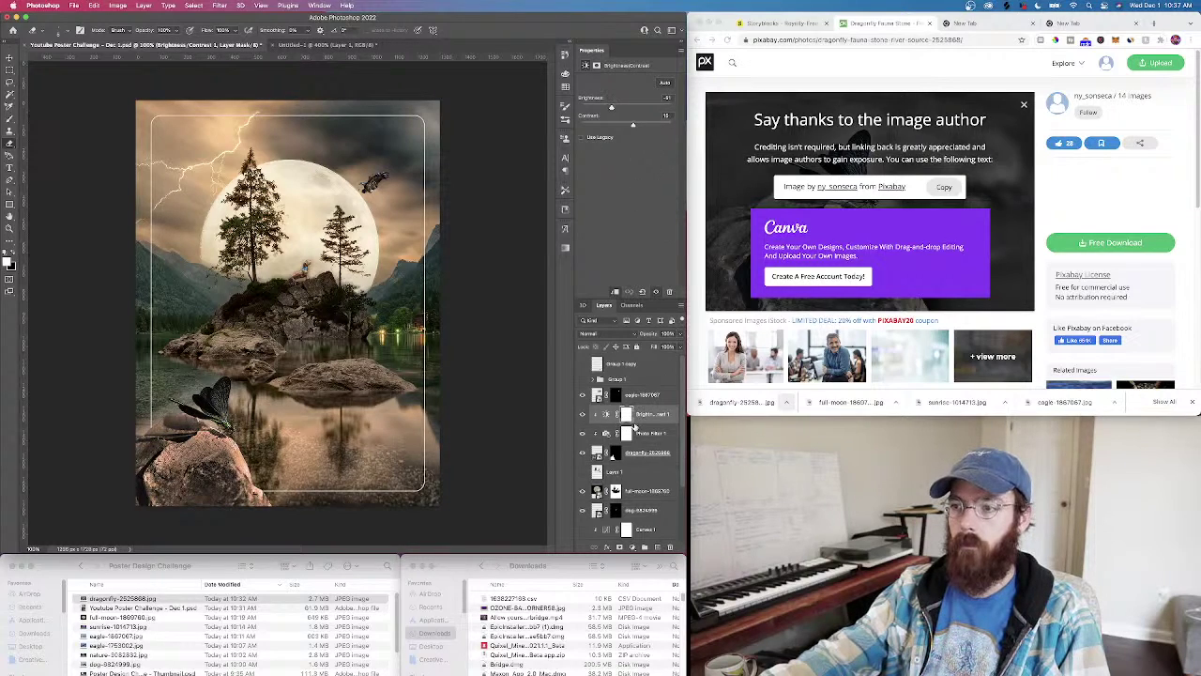
{"action": "left_click_drag", "start_coordinate": [651, 414], "coordinate": [646, 437]}
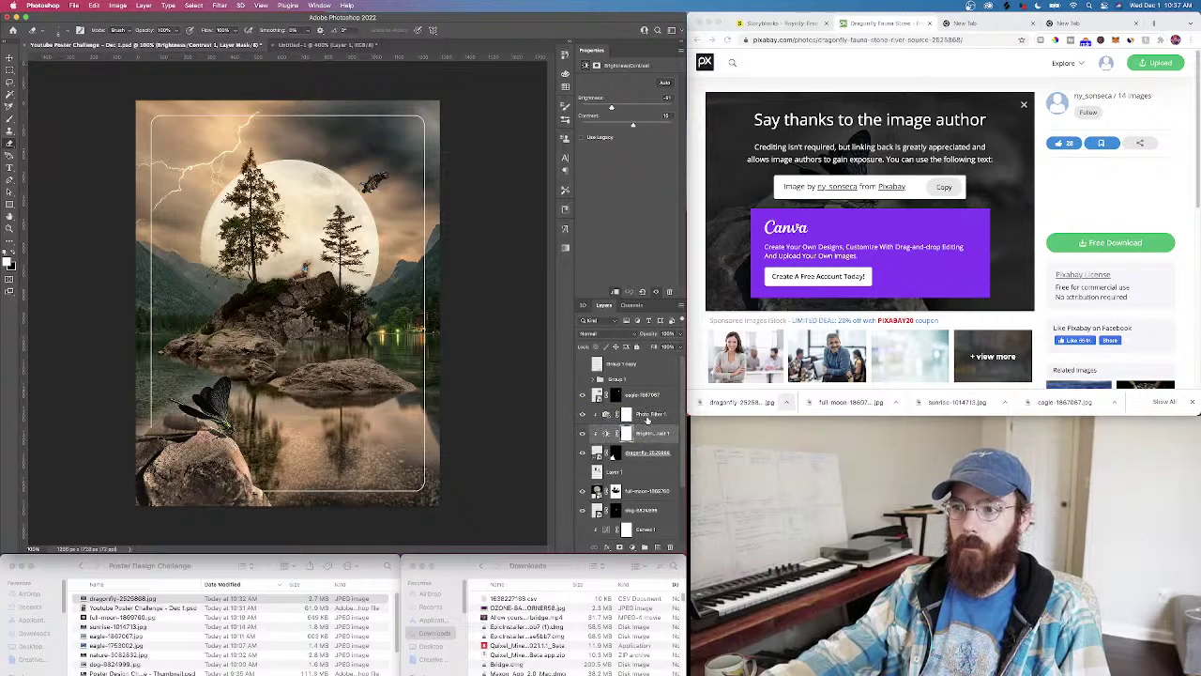
Transform the dragonfly layer together with its two adjustments: rotate about 4° counterclockwise, enlarge slightly and reposition over the poster's lower-left corner
{"action": "left_click", "coordinate": [647, 419]}
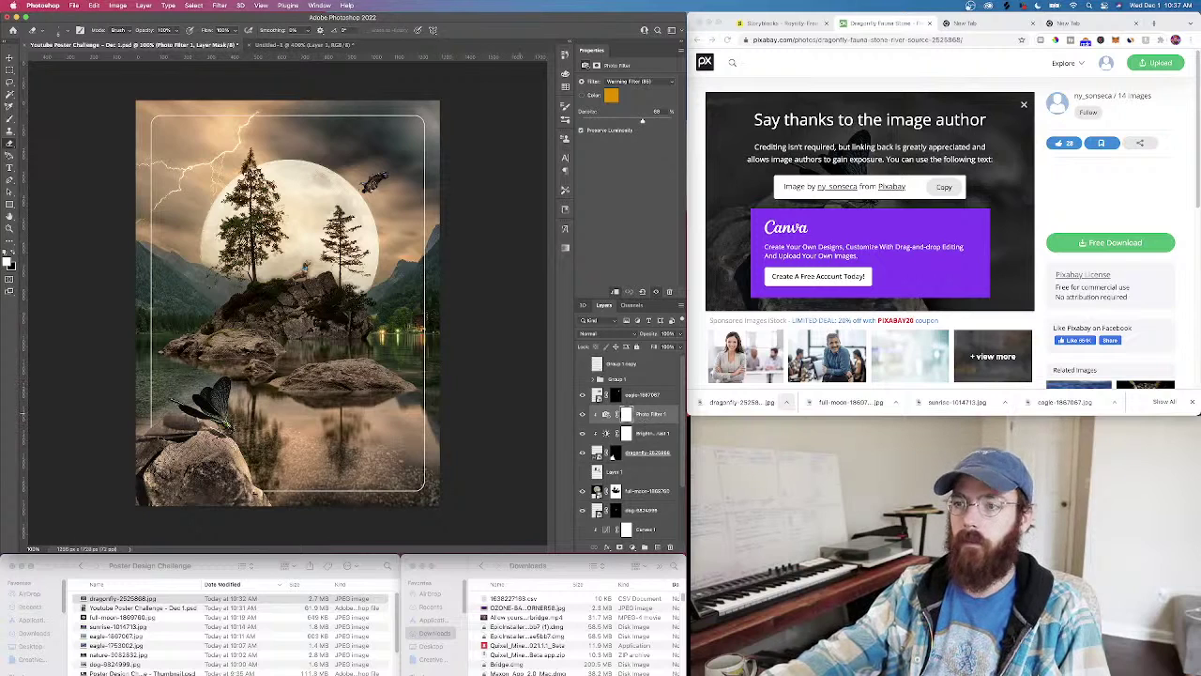
{"action": "left_click", "coordinate": [647, 459], "text": "shift"}
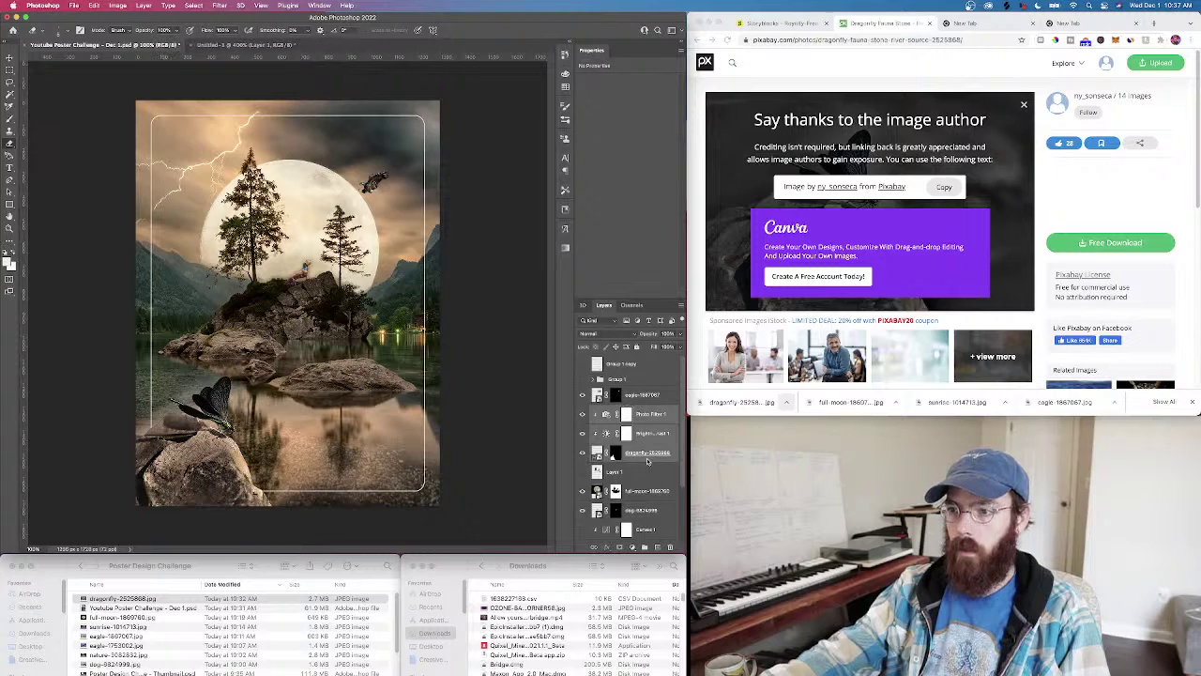
{"action": "key", "text": "super+t"}
{"action": "left_click_drag", "start_coordinate": [389, 344], "coordinate": [381, 328]}
{"action": "left_click_drag", "start_coordinate": [255, 468], "coordinate": [235, 485]}
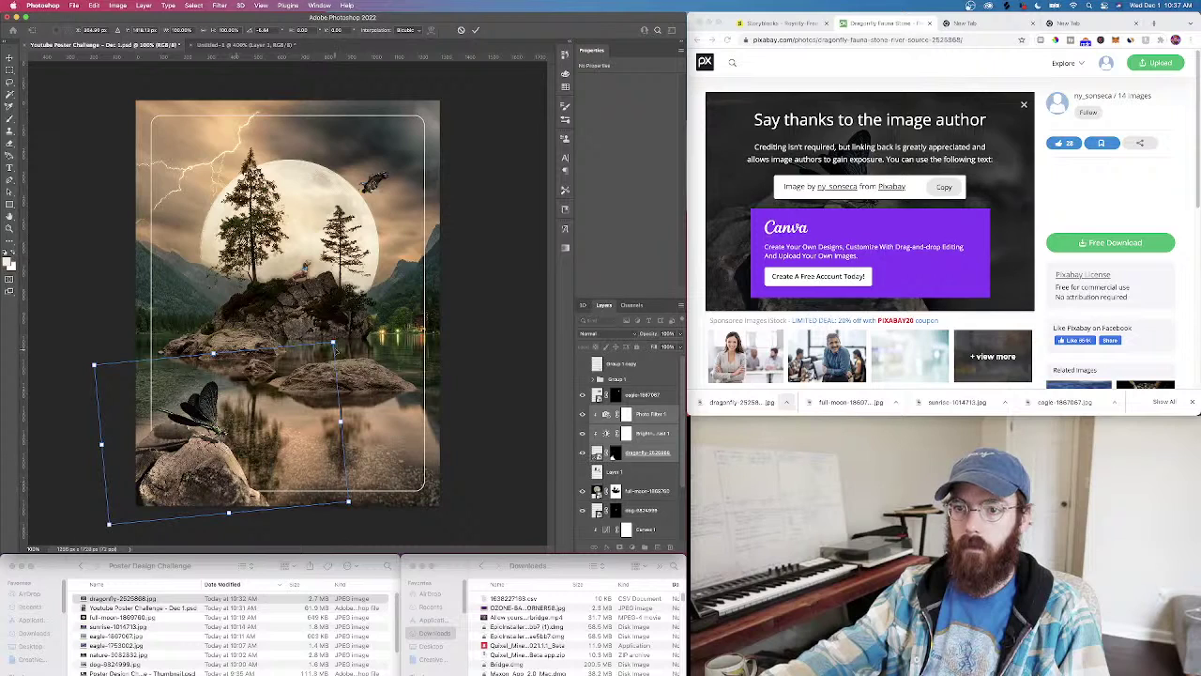
{"action": "left_click_drag", "start_coordinate": [360, 313], "coordinate": [364, 316]}
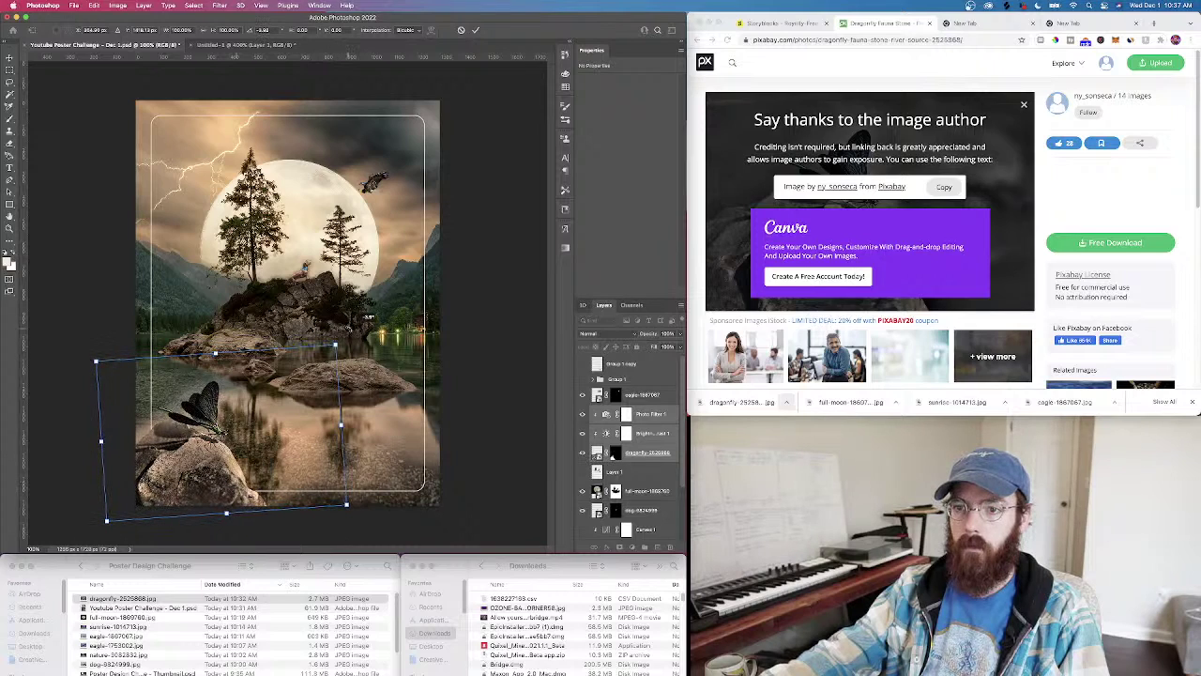
{"action": "left_click_drag", "start_coordinate": [229, 469], "coordinate": [240, 439]}
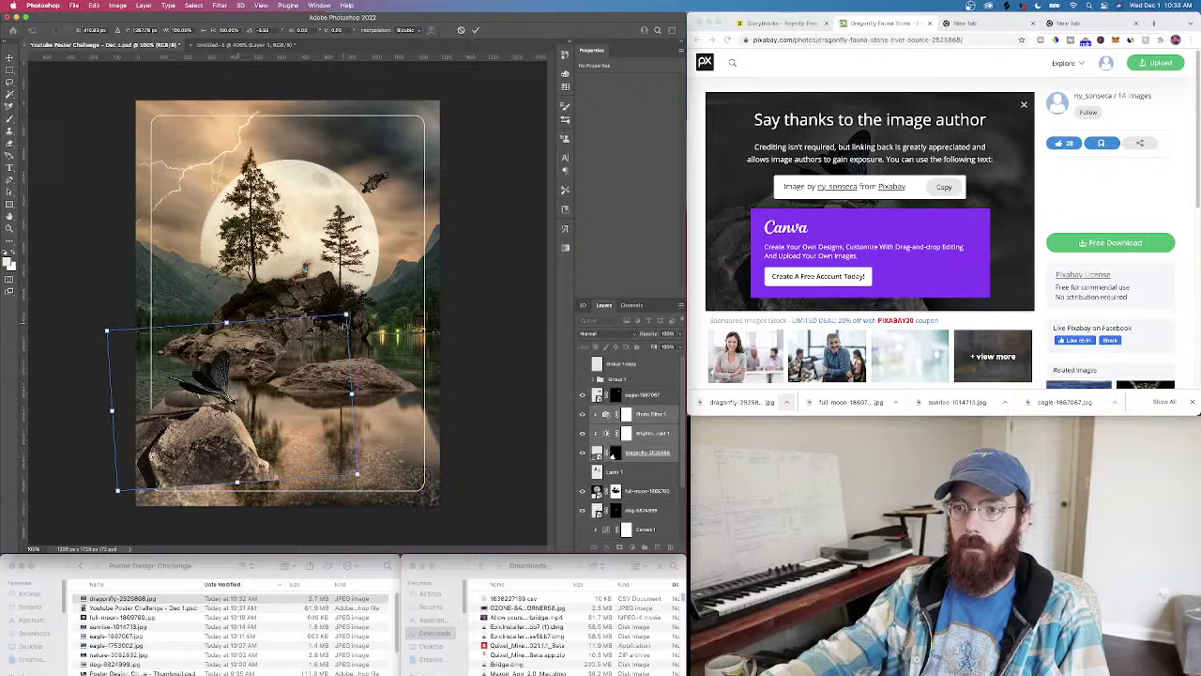
{"action": "left_click_drag", "start_coordinate": [346, 314], "coordinate": [365, 299]}
{"action": "mouse_move", "coordinate": [285, 367]}
{"action": "left_mouse_down"}
{"action": "mouse_move", "coordinate": [290, 383]}
{"action": "mouse_move", "coordinate": [278, 379]}
{"action": "mouse_move", "coordinate": [289, 379]}
{"action": "left_mouse_up"}
{"action": "key", "text": "Return"}
Show and select the "Group 1 copy" layer with the "just because" lettering, keeping its fill at 100%
{"action": "left_click", "coordinate": [582, 363]}
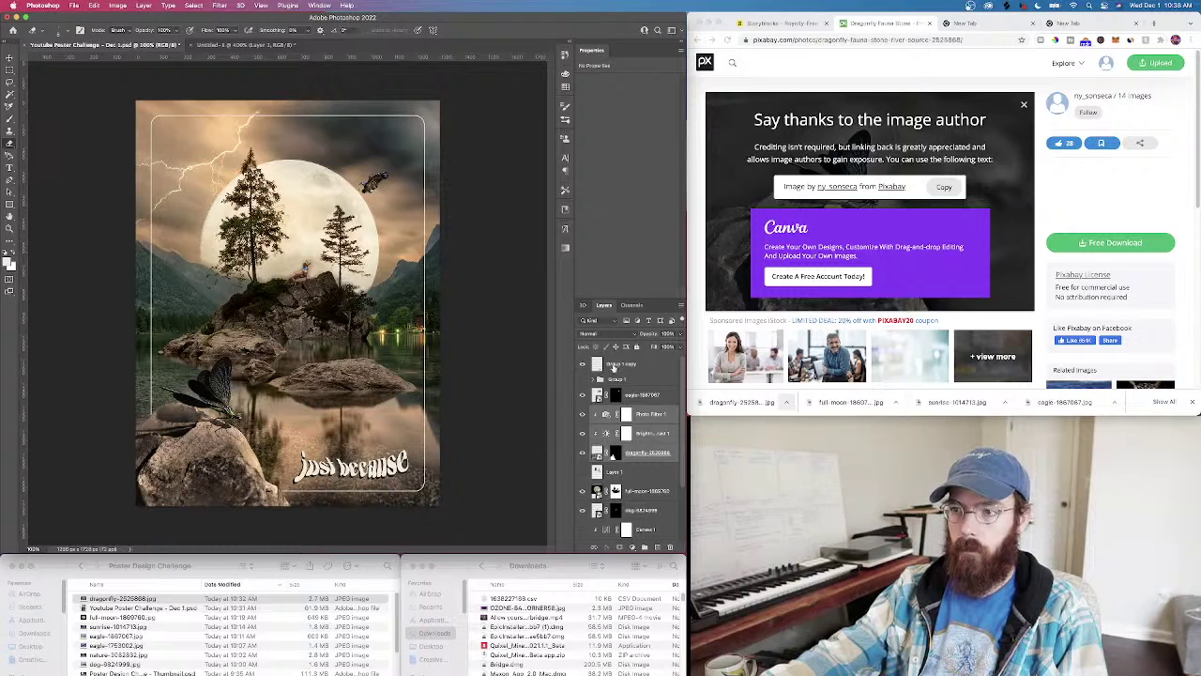
{"action": "left_click", "coordinate": [615, 366]}
{"action": "mouse_move", "coordinate": [679, 347]}
{"action": "left_mouse_down"}
{"action": "mouse_move", "coordinate": [659, 348]}
{"action": "mouse_move", "coordinate": [681, 347]}
{"action": "left_mouse_up"}
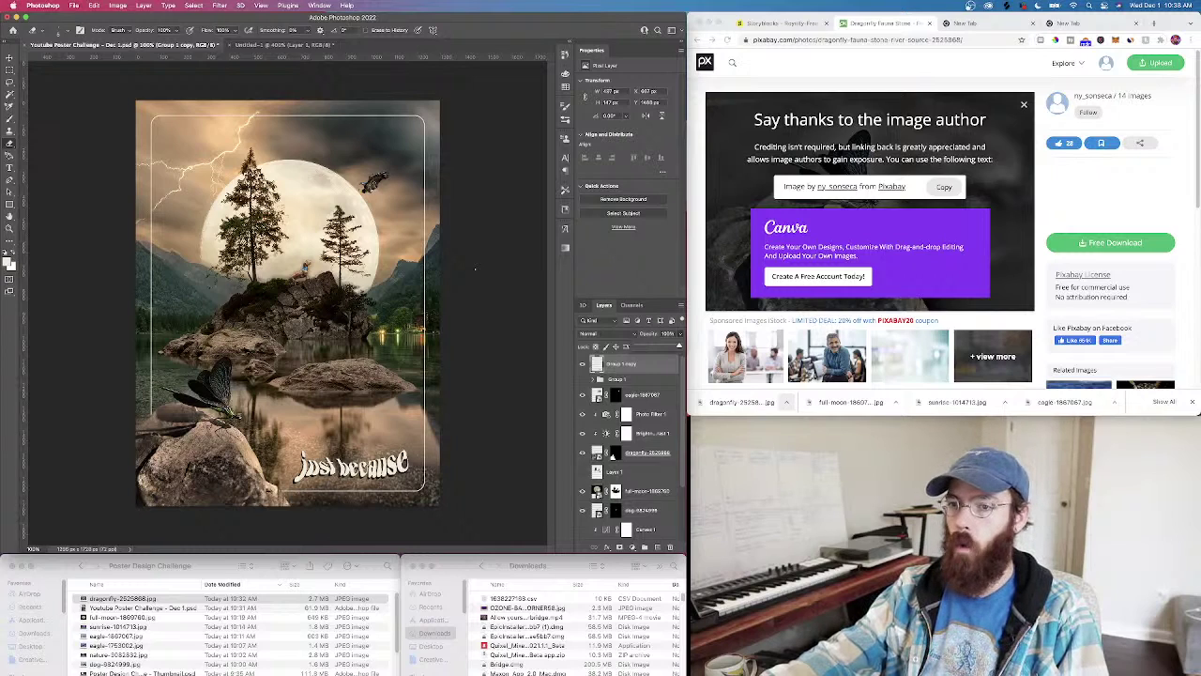
Scale the Rectangle 1 border down slightly around its center and save the poster
{"action": "scroll", "coordinate": [622, 467], "scroll_direction": "down", "scroll_amount": 4}
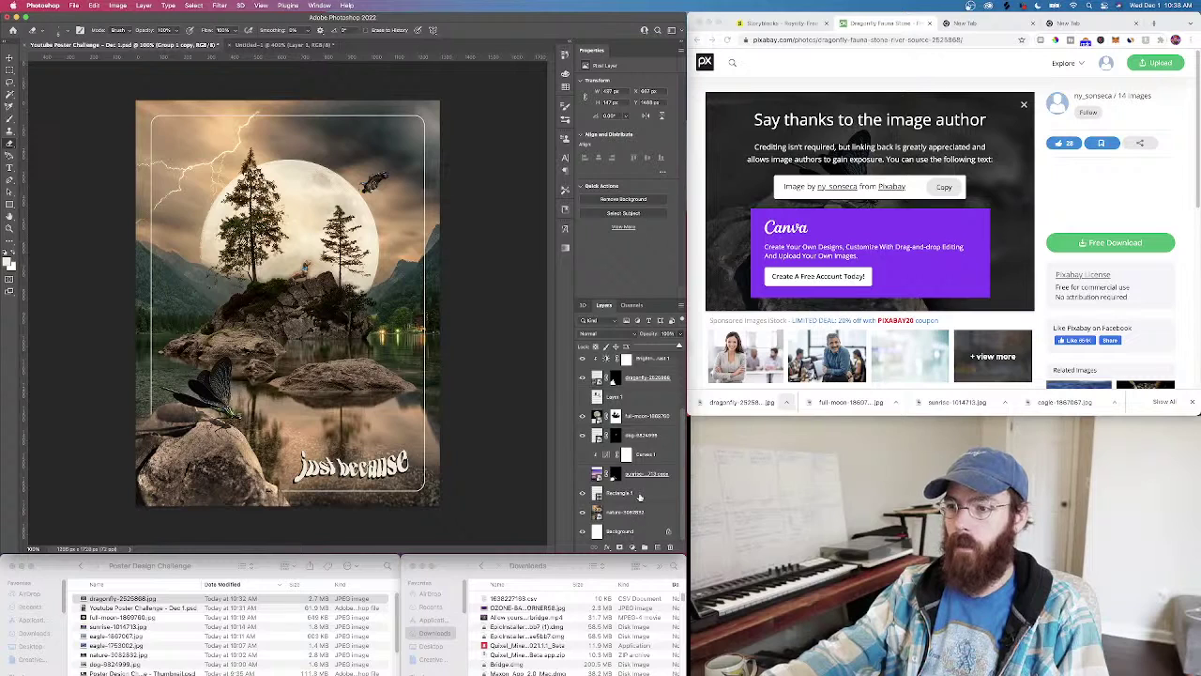
{"action": "left_click", "coordinate": [629, 494]}
{"action": "key", "text": "super+t"}
{"action": "left_click_drag", "start_coordinate": [424, 114], "coordinate": [421, 118]}
{"action": "key", "text": "Return"}
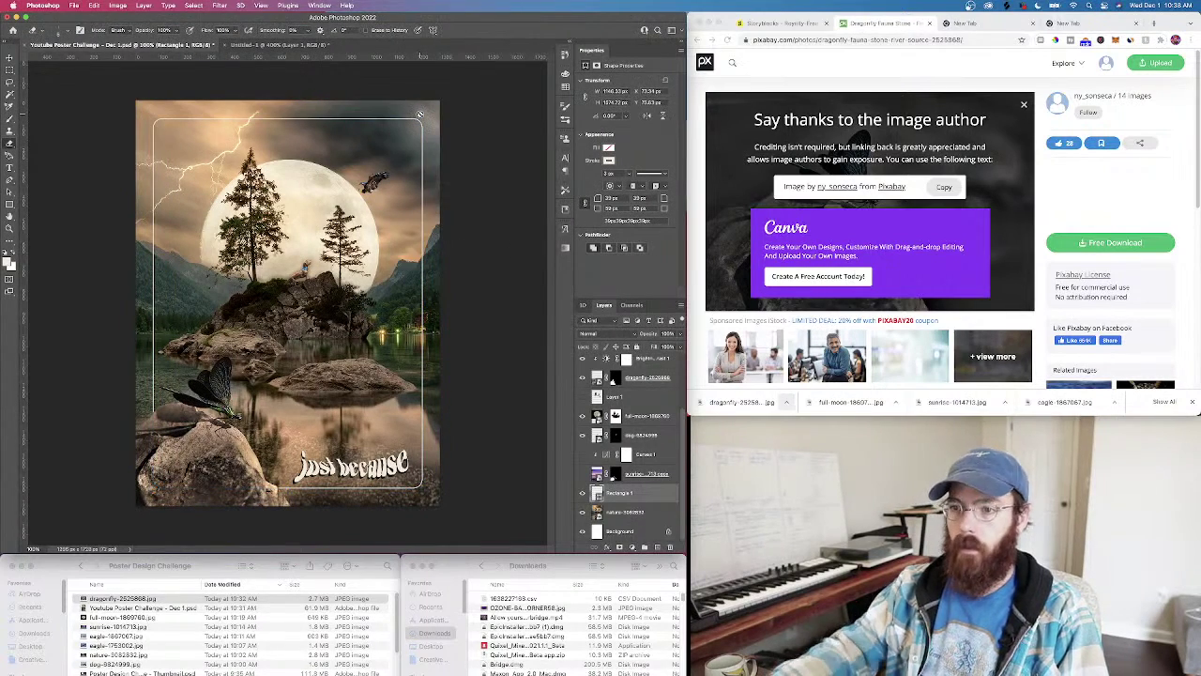
{"action": "key", "text": "super+s"}
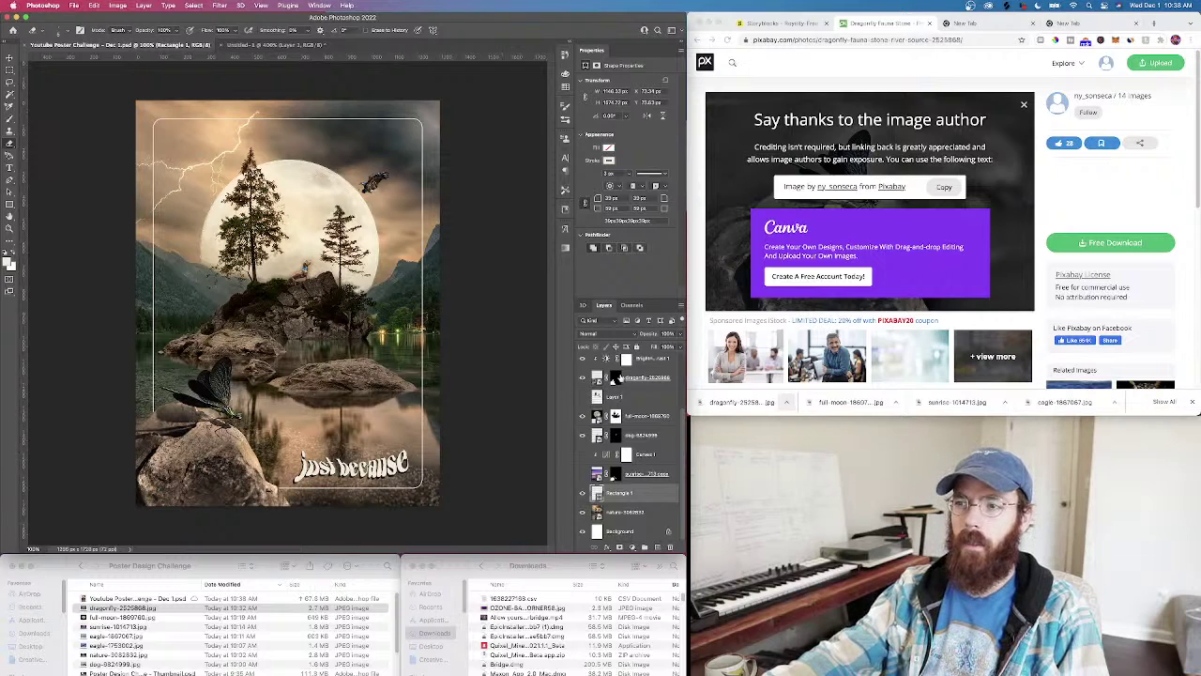
Group all layers from "Group 1 copy" down to the nature photo, leaving only the Background layer outside
{"action": "left_click", "coordinate": [644, 360]}
{"action": "scroll", "coordinate": [645, 420], "scroll_direction": "up", "scroll_amount": 3}
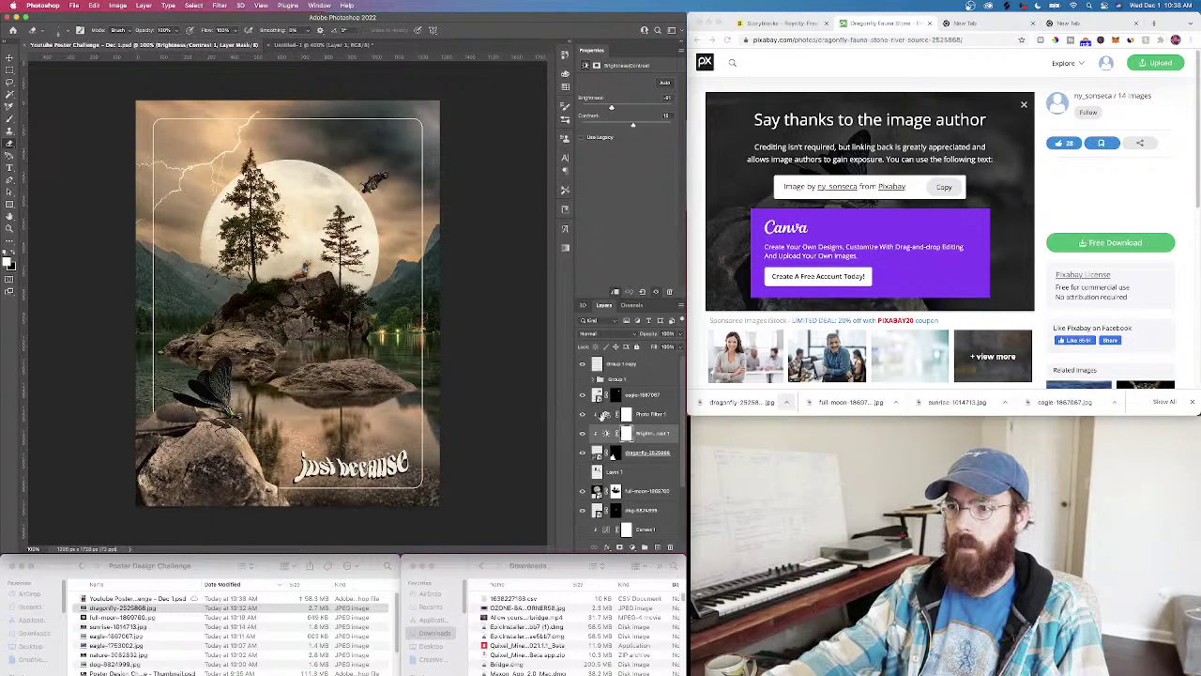
{"action": "left_click", "coordinate": [601, 368]}
{"action": "scroll", "coordinate": [624, 451], "scroll_direction": "down", "scroll_amount": 3}
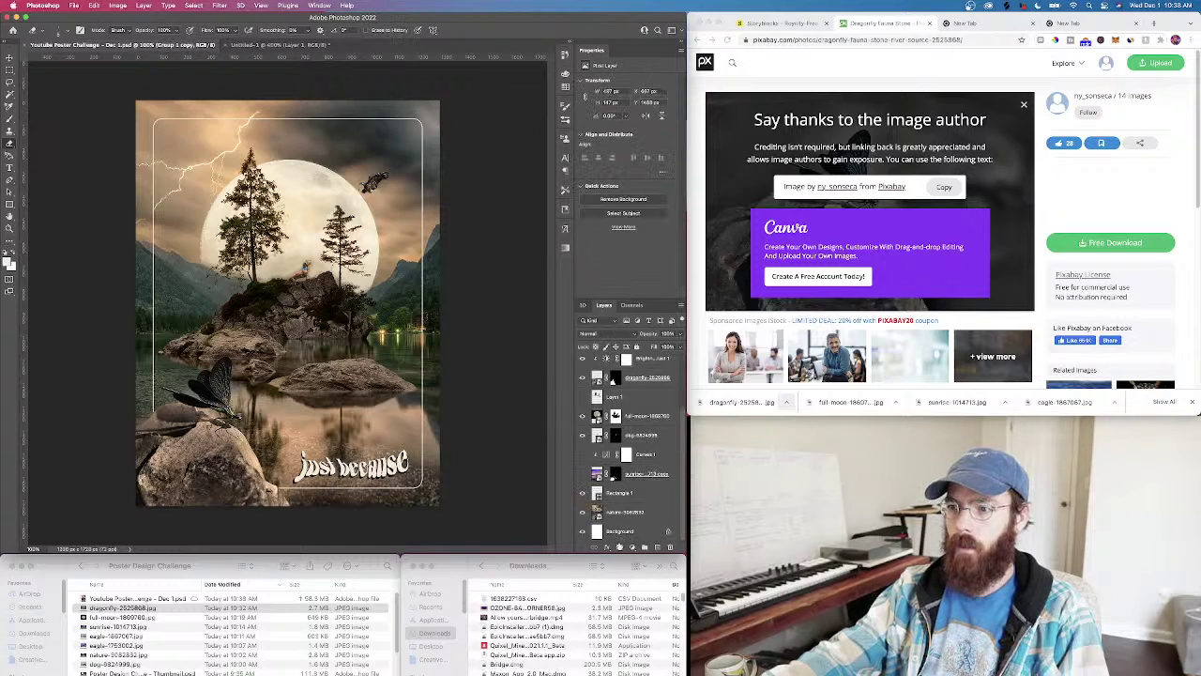
{"action": "left_click", "coordinate": [641, 512], "text": "shift"}
{"action": "key", "text": "super+g"}
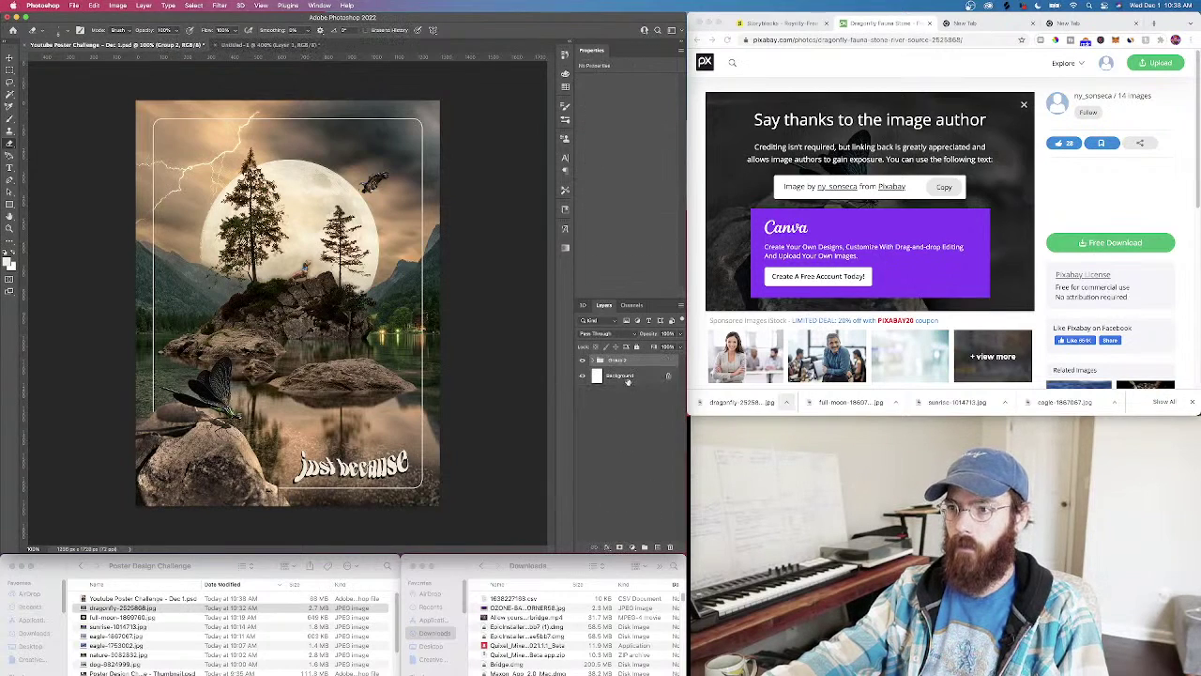
Duplicate the poster group, merge the copy into a single layer, and toggle that layer's visibility to check it
{"action": "right_click", "coordinate": [626, 366]}
{"action": "left_click", "coordinate": [661, 251]}
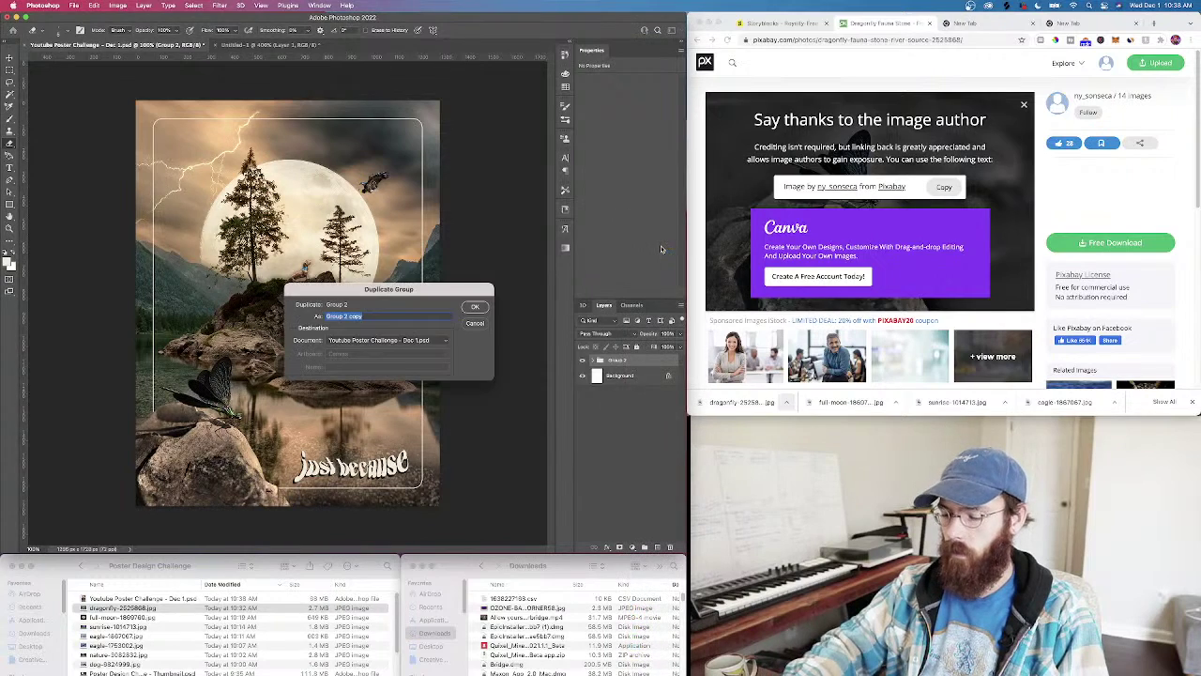
{"action": "key", "text": "Return"}
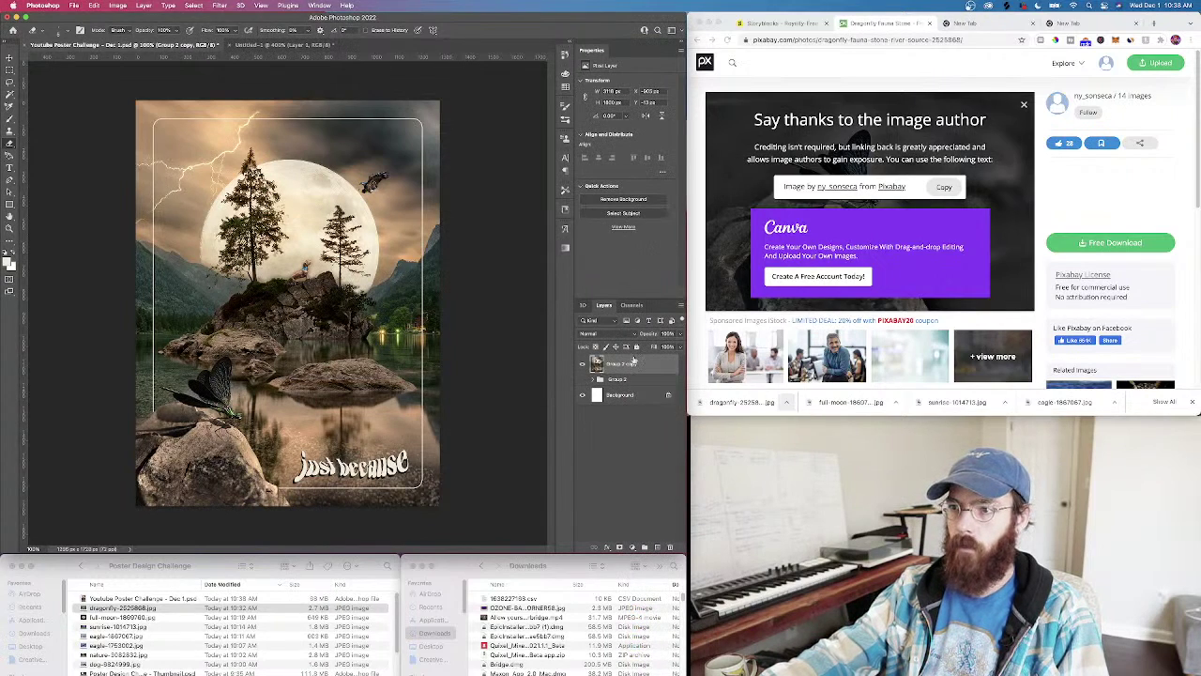
{"action": "left_click", "coordinate": [582, 365]}
{"action": "left_click", "coordinate": [582, 365]}
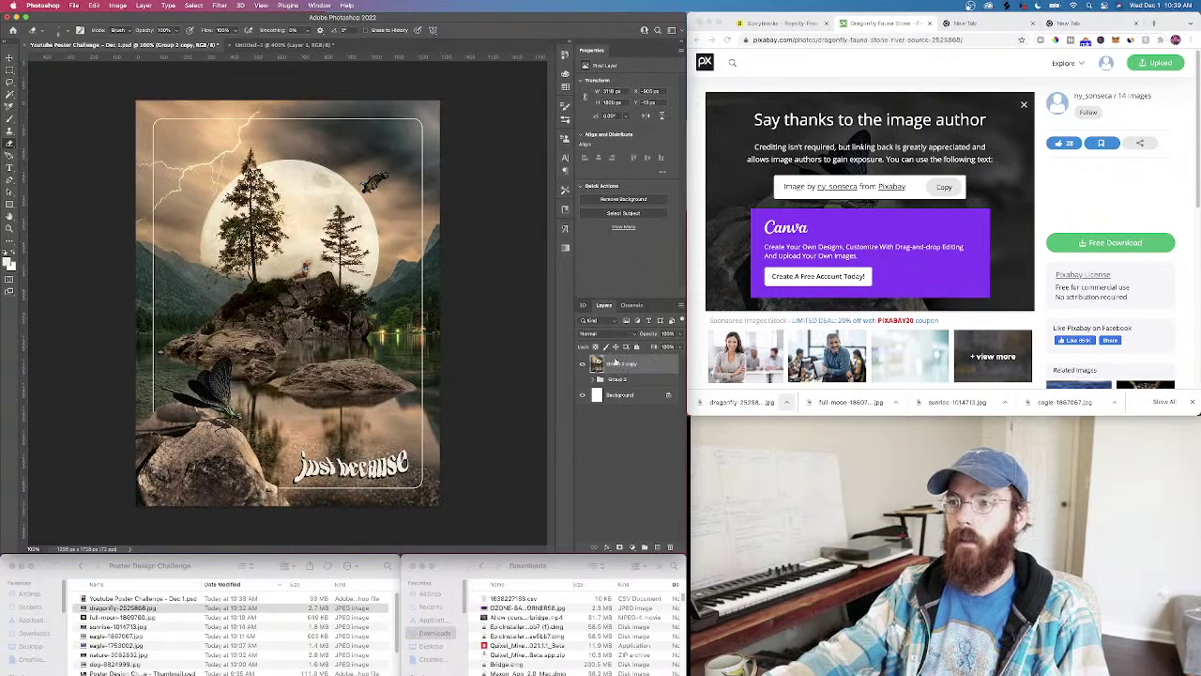
Try a Gaussian Blur with a 2-pixel radius on the merged poster copy, and undo it
{"action": "left_click", "coordinate": [346, 6]}
{"action": "type", "text": "gau"}
{"action": "left_click", "coordinate": [358, 44]}
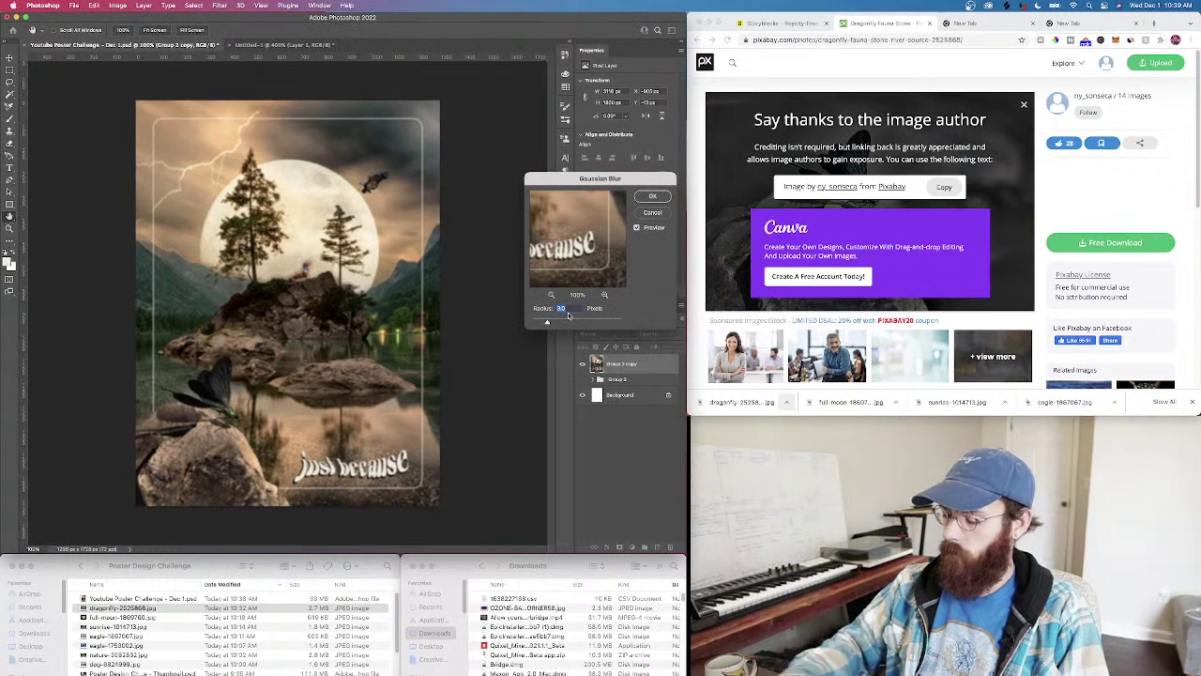
{"action": "type", "text": "1"}
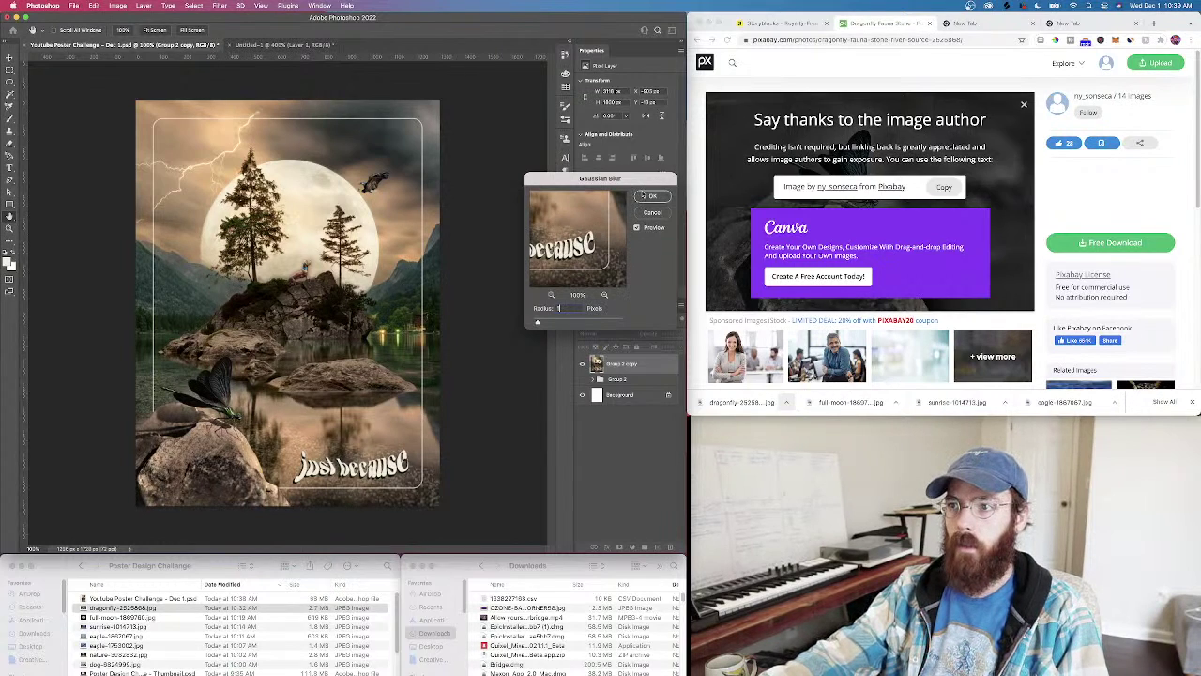
{"action": "type", "text": "2"}
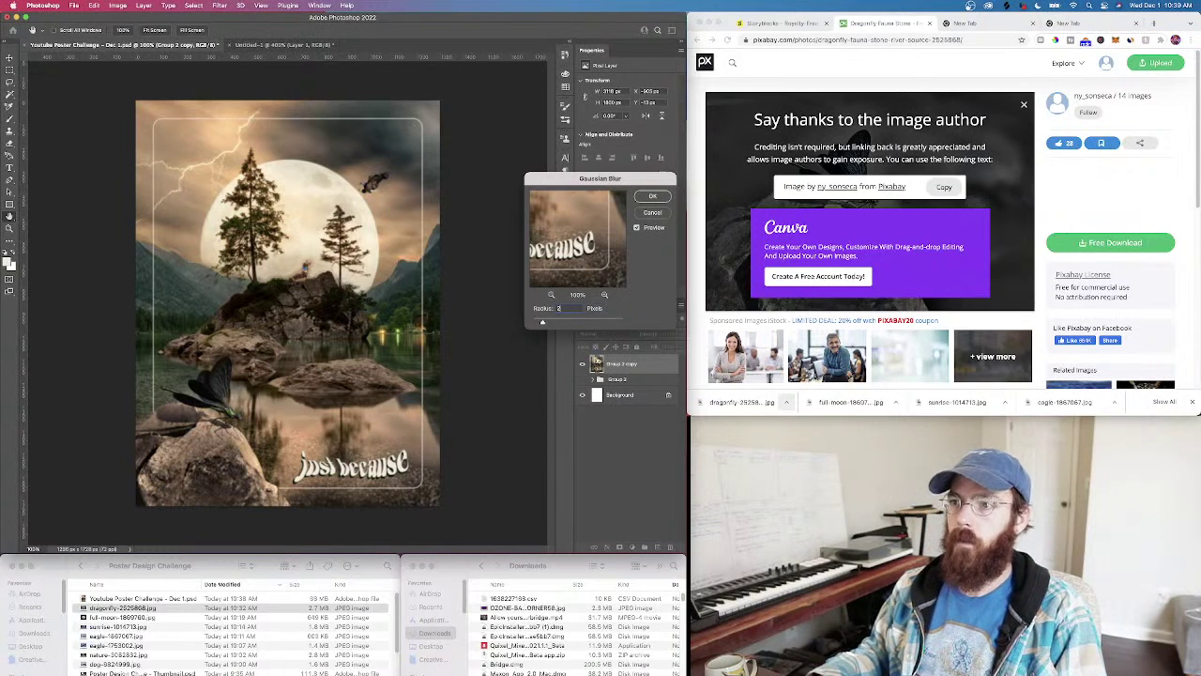
{"action": "key", "text": "Return"}
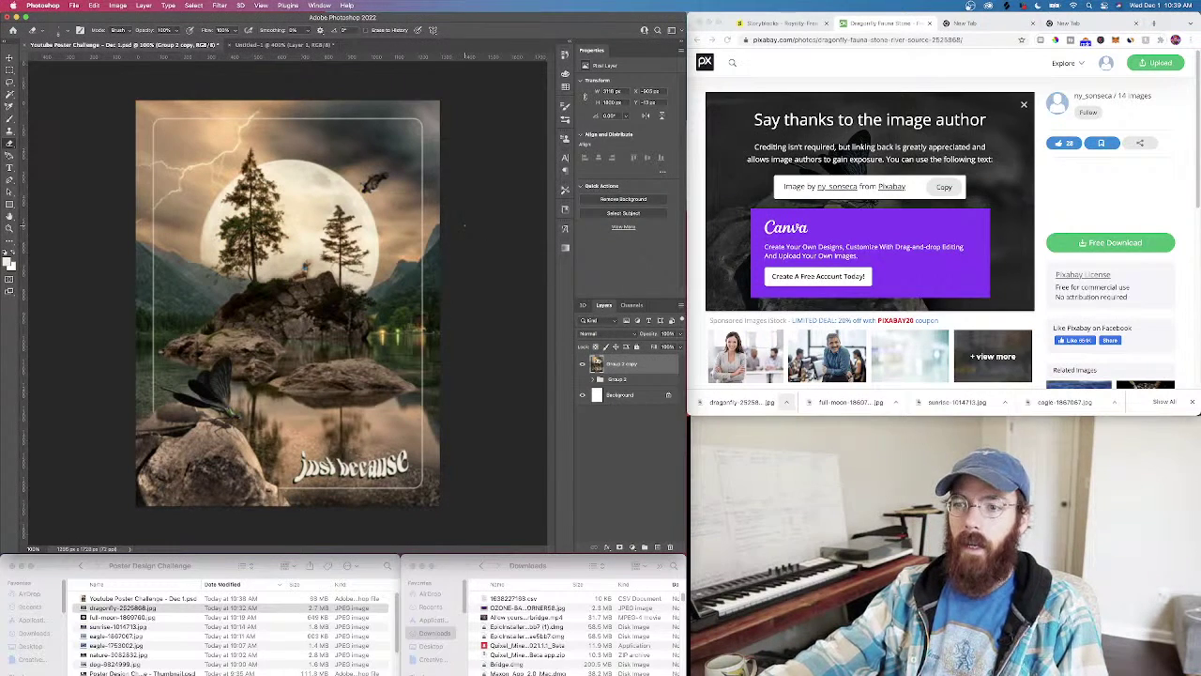
{"action": "key", "text": "super+z"}
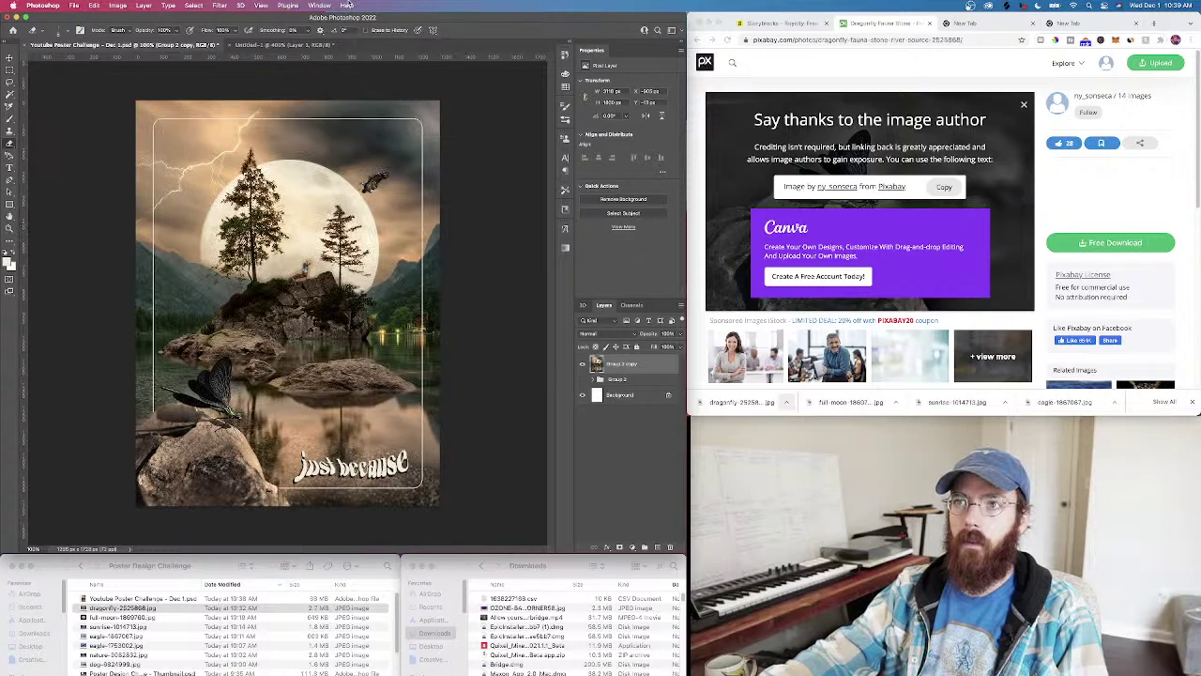
Find Gaussian Blur again through the command search and reapply it to the merged poster copy
{"action": "left_click", "coordinate": [347, 5]}
{"action": "type", "text": "gau"}
{"action": "left_click", "coordinate": [376, 63]}
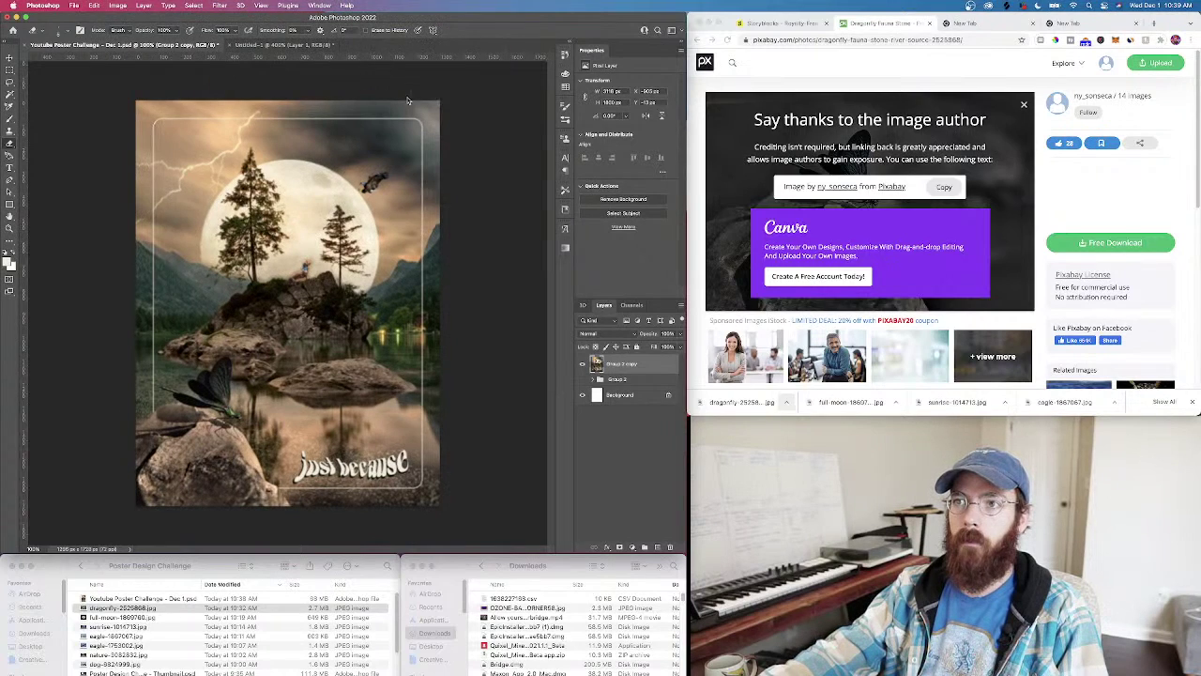
Retry the last Gaussian Blur on the merged poster copy through the command search, undoing it to compare
{"action": "left_click", "coordinate": [347, 6]}
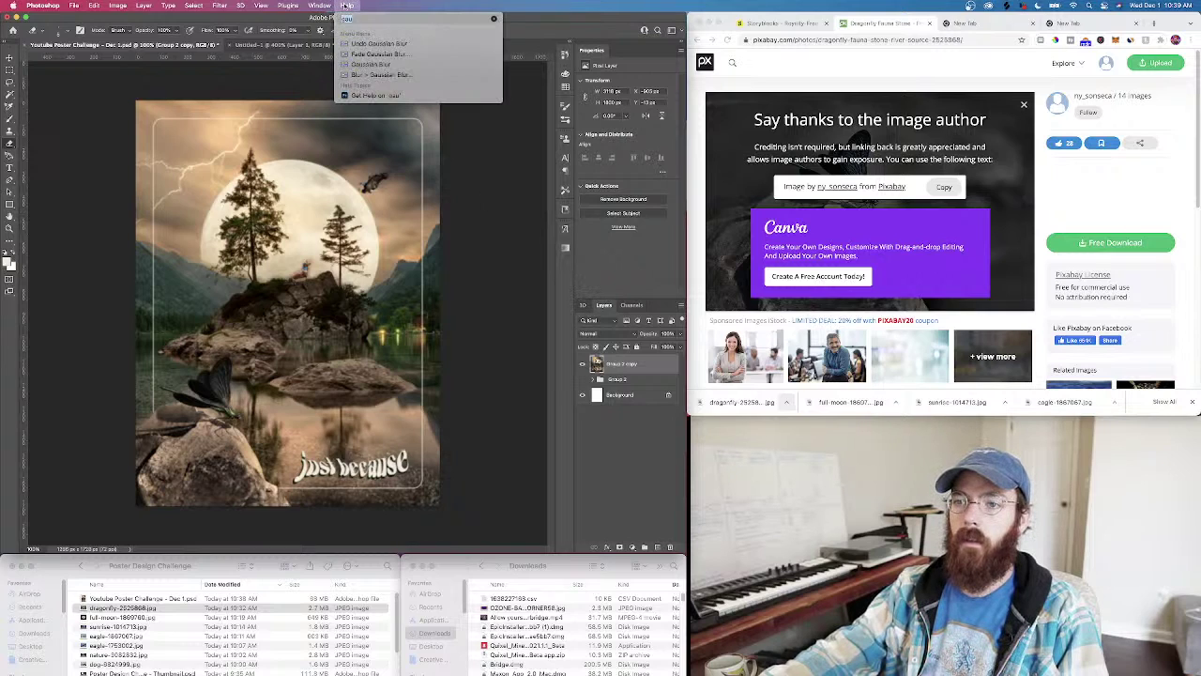
{"action": "left_click", "coordinate": [371, 64]}
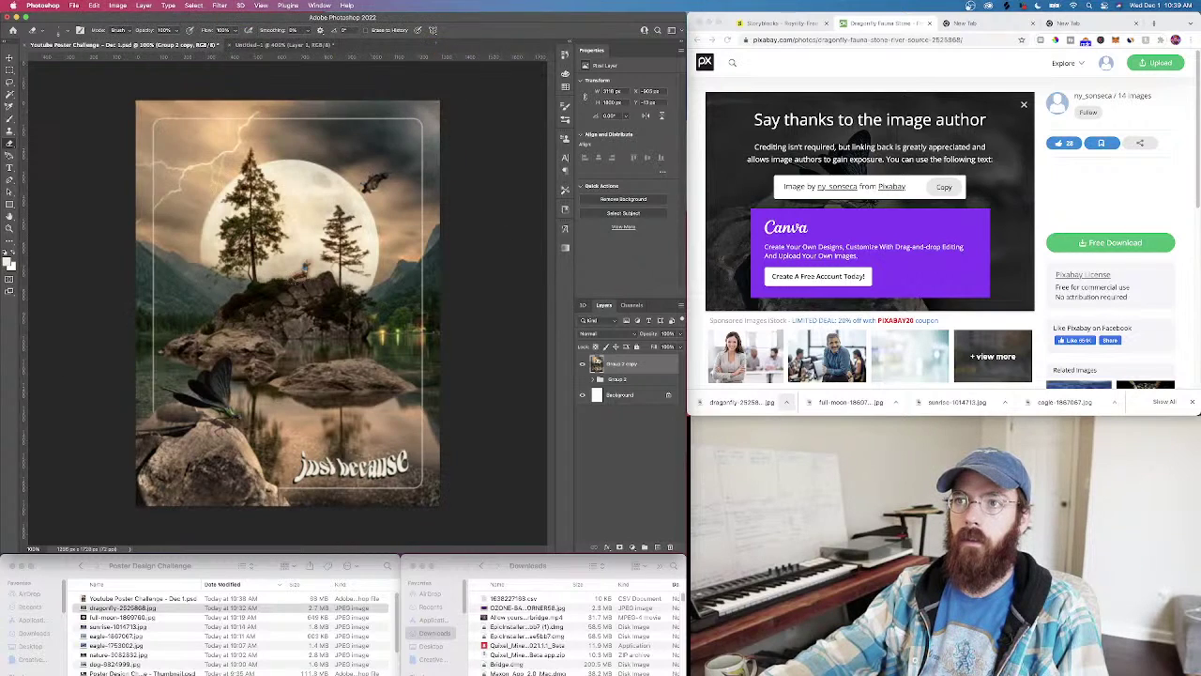
{"action": "left_click", "coordinate": [348, 6]}
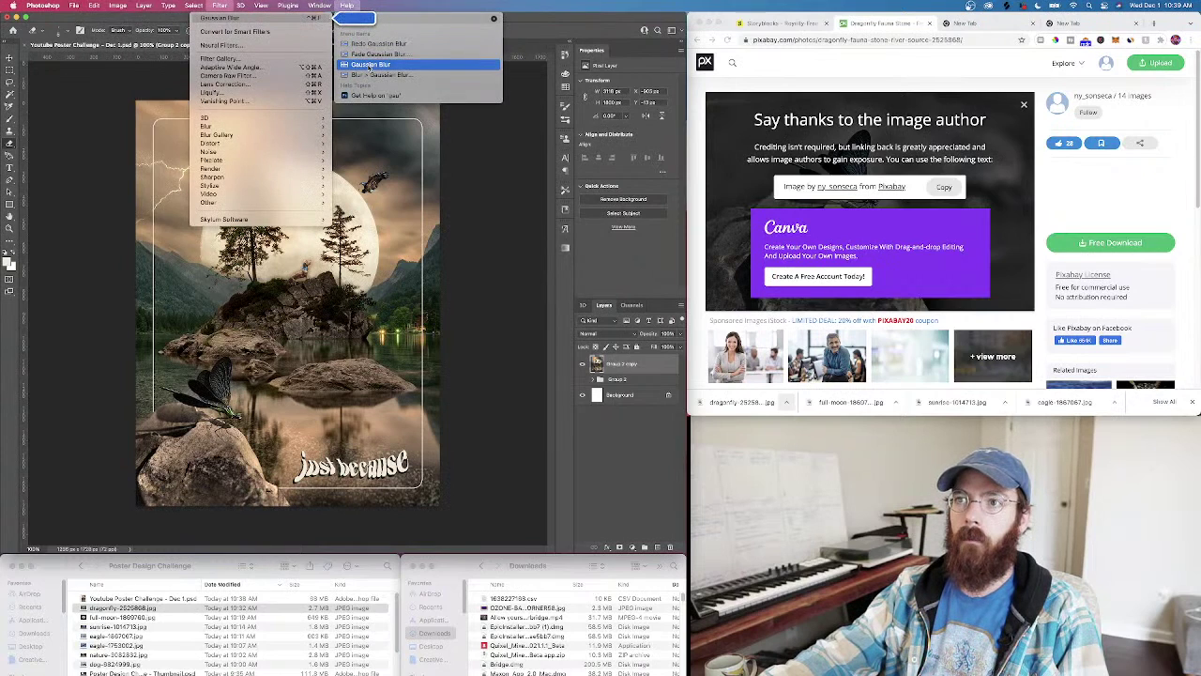
{"action": "left_click", "coordinate": [369, 65]}
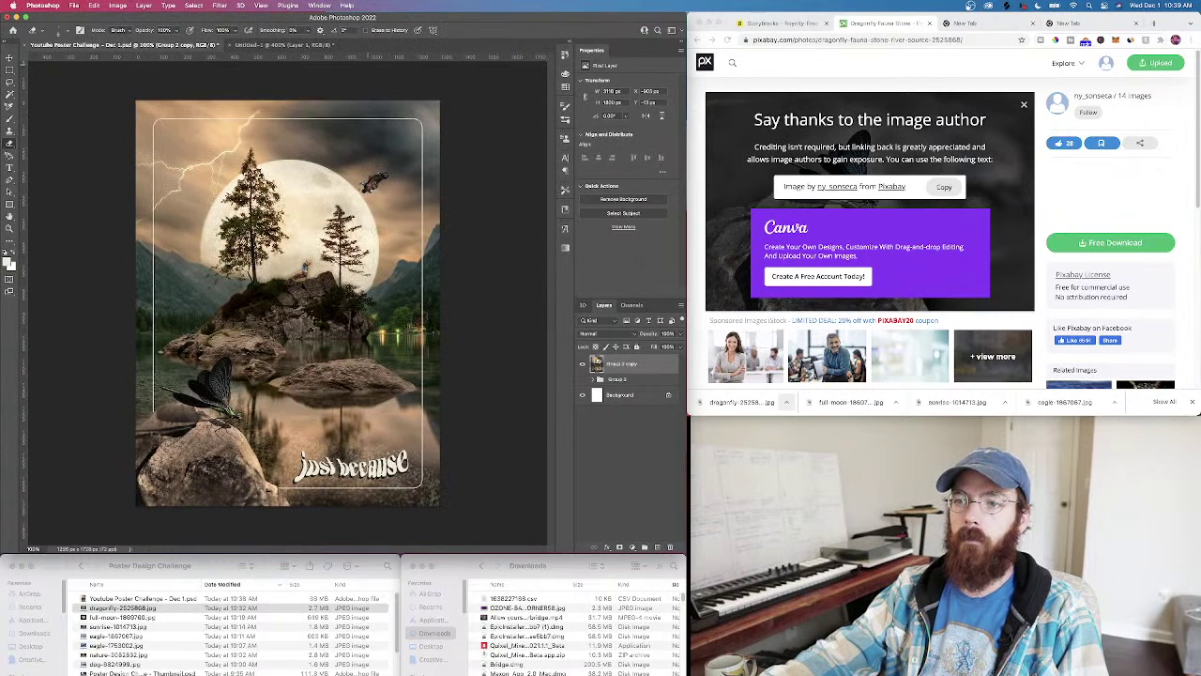
Try a Smart Blur on the merged poster copy with a slightly larger radius and a threshold of 8.1
{"action": "left_click", "coordinate": [320, 5]}
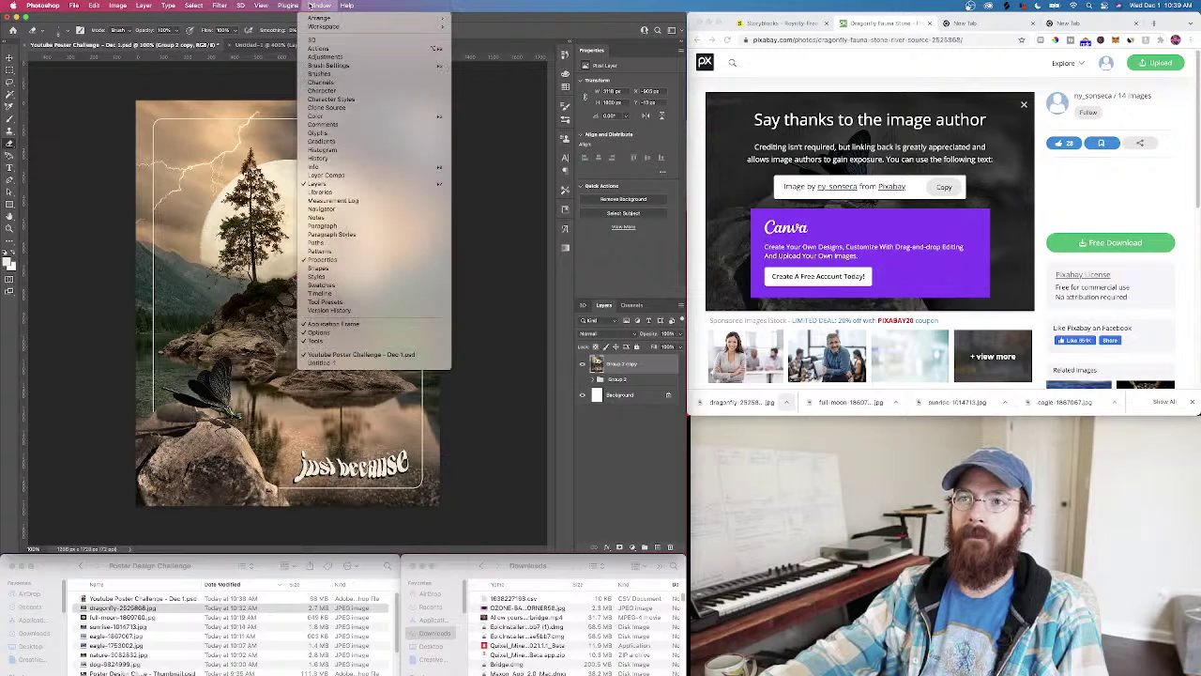
{"action": "mouse_move", "coordinate": [218, 5]}
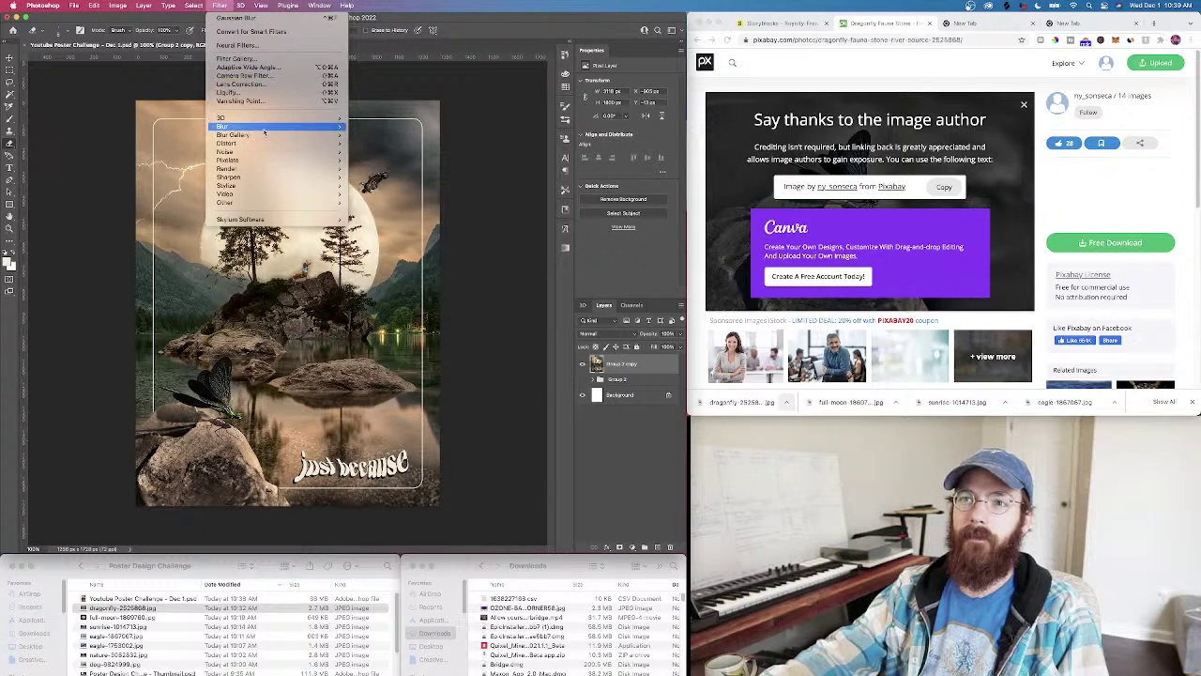
{"action": "mouse_move", "coordinate": [268, 127]}
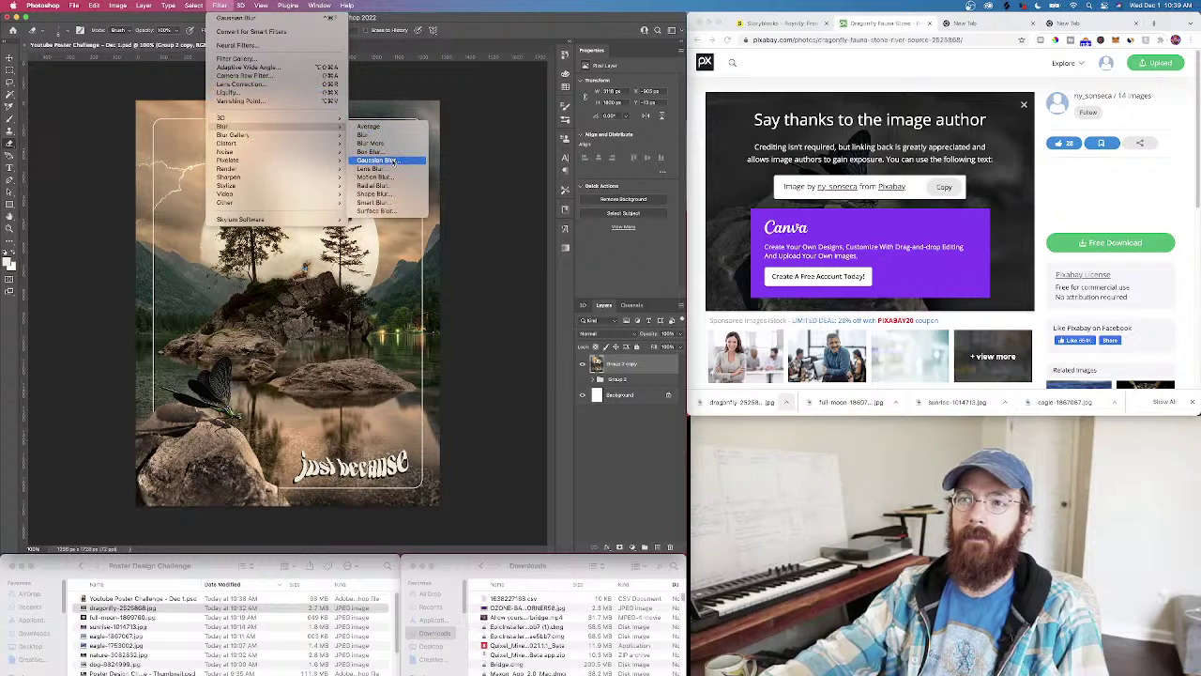
{"action": "left_click", "coordinate": [389, 201]}
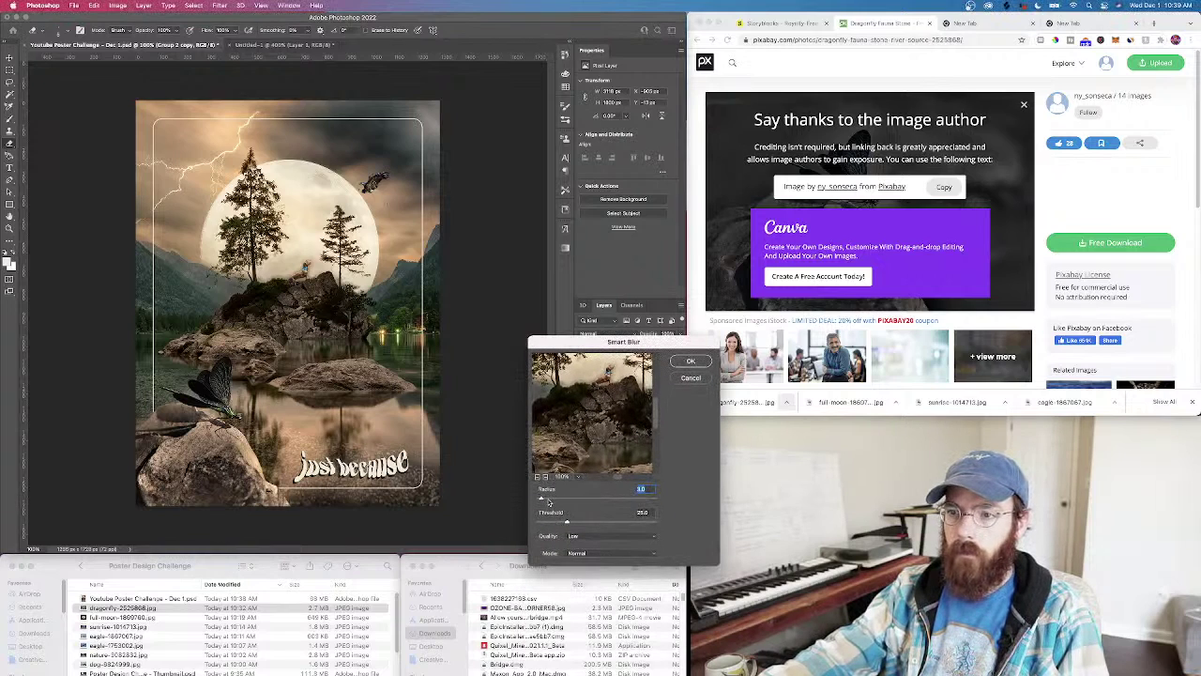
{"action": "left_click", "coordinate": [548, 522]}
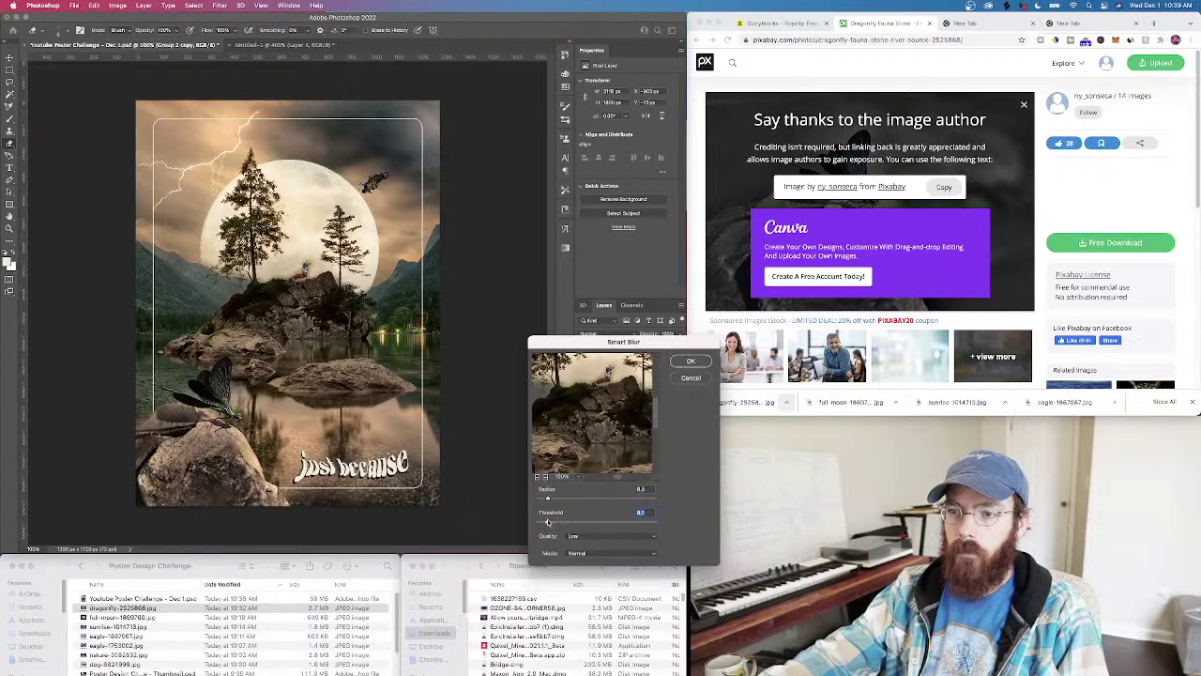
{"action": "left_click", "coordinate": [672, 361]}
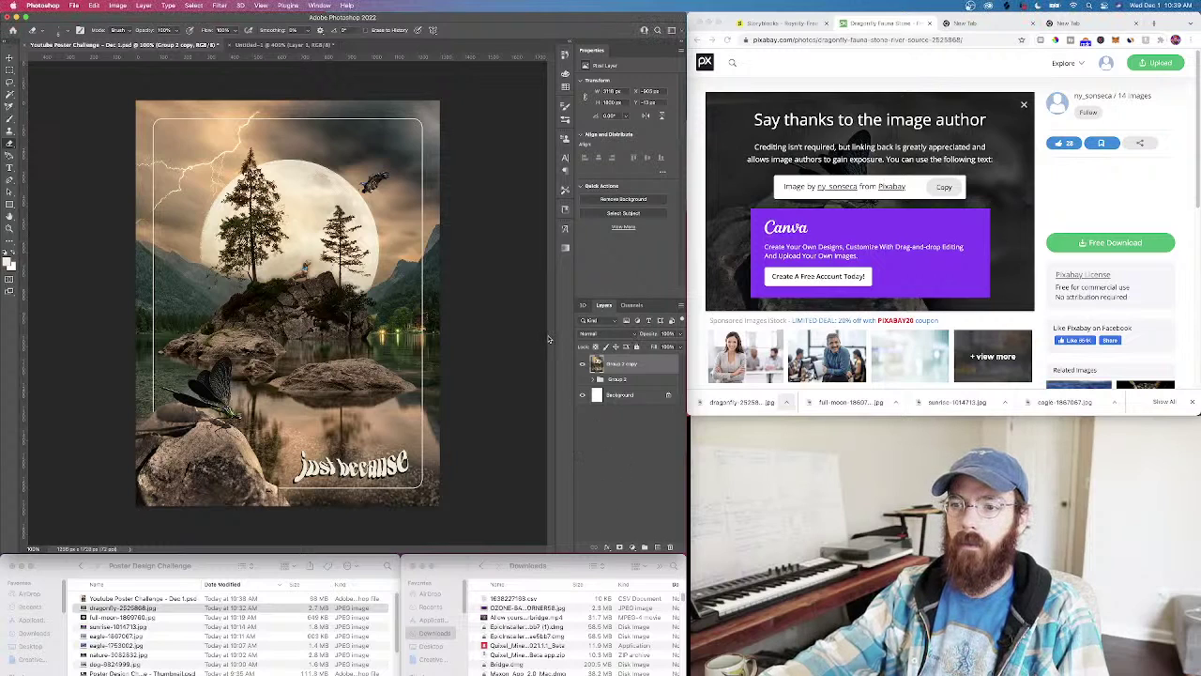
Try a Gaussian Blur with a 1-pixel radius on the merged poster copy
{"action": "left_click", "coordinate": [260, 6]}
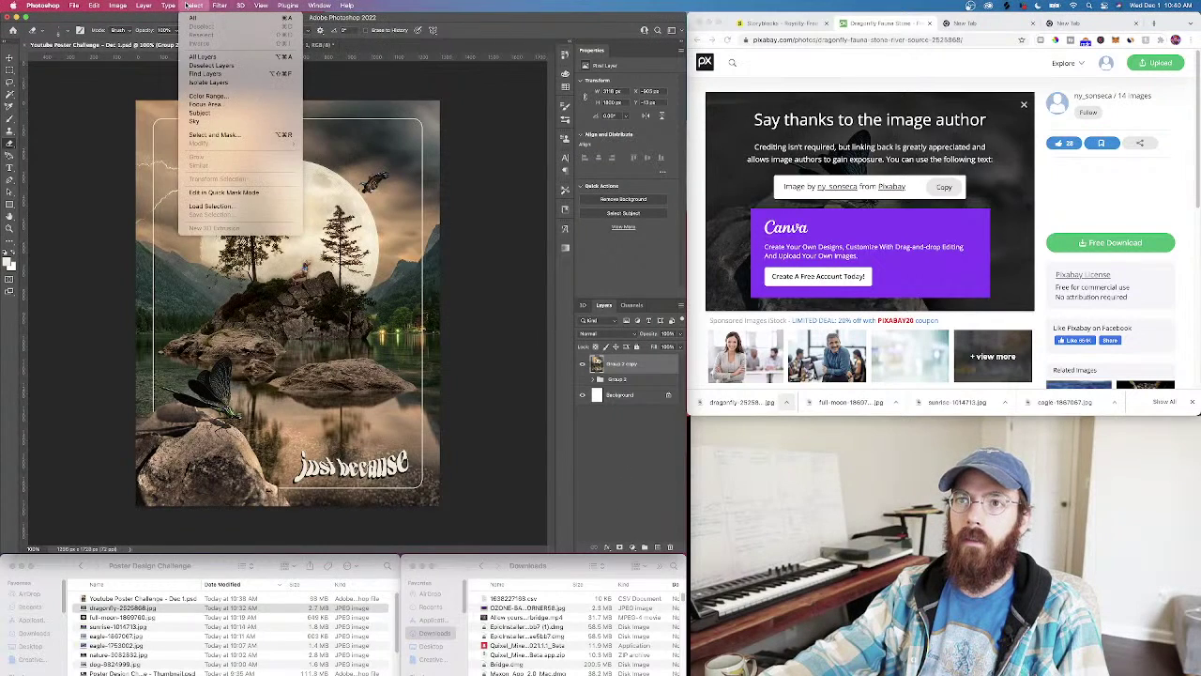
{"action": "mouse_move", "coordinate": [218, 7]}
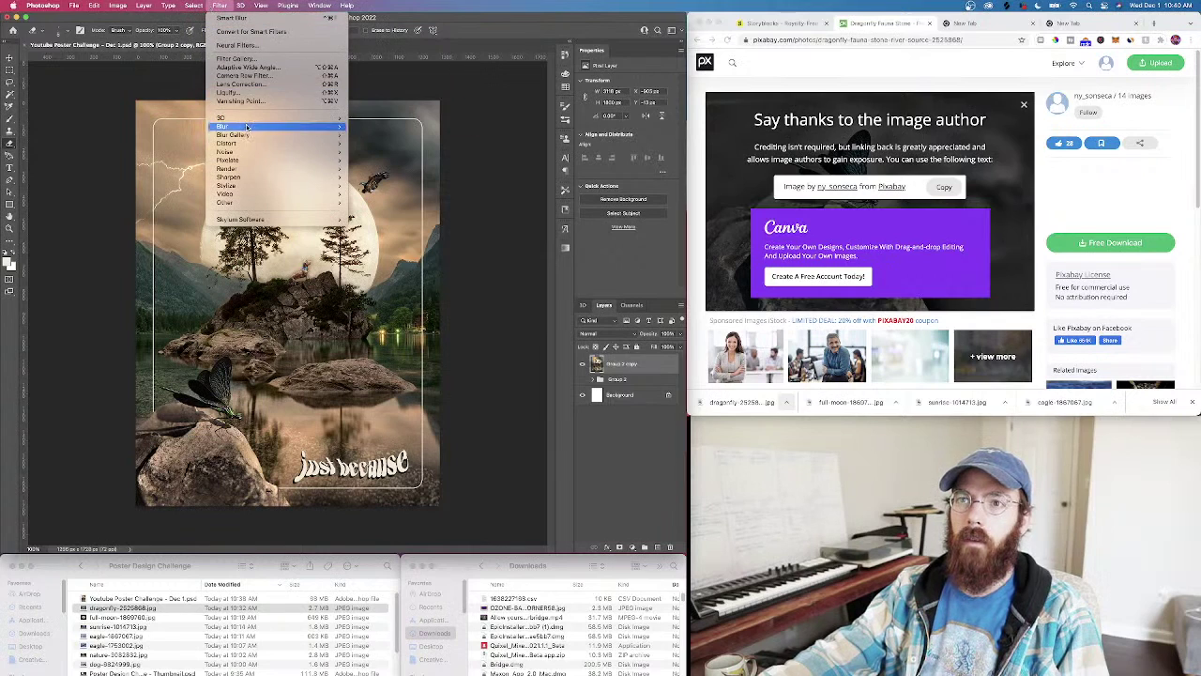
{"action": "mouse_move", "coordinate": [282, 126]}
{"action": "left_click", "coordinate": [380, 160]}
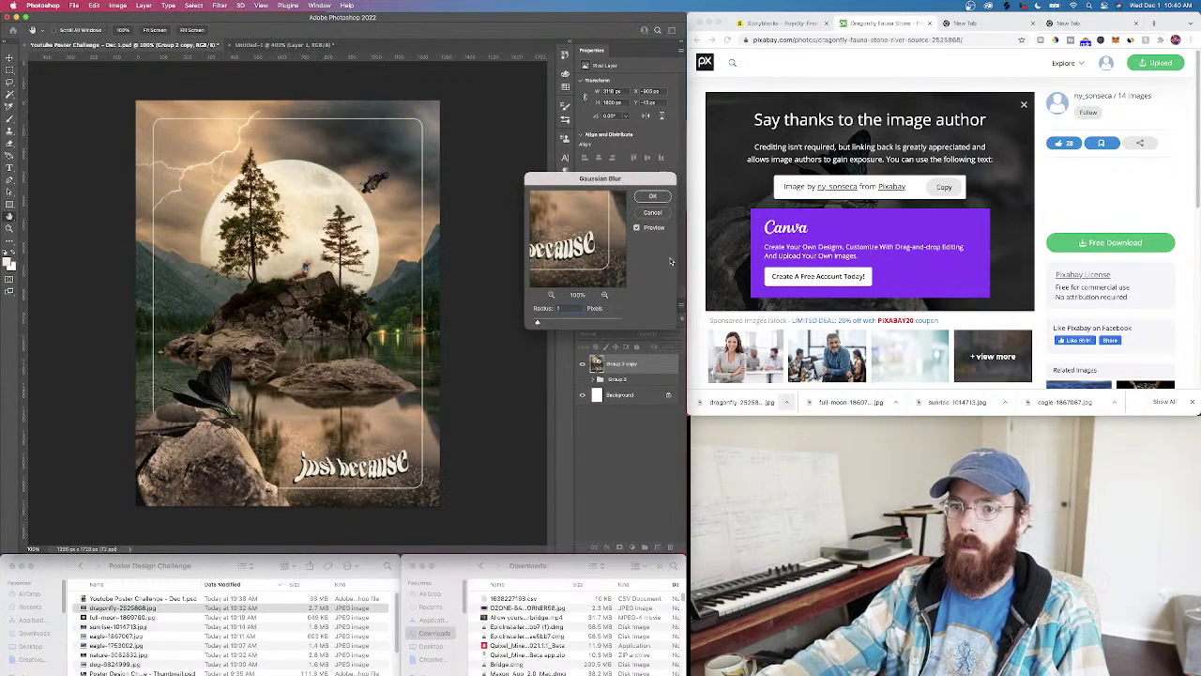
{"action": "left_click", "coordinate": [650, 196]}
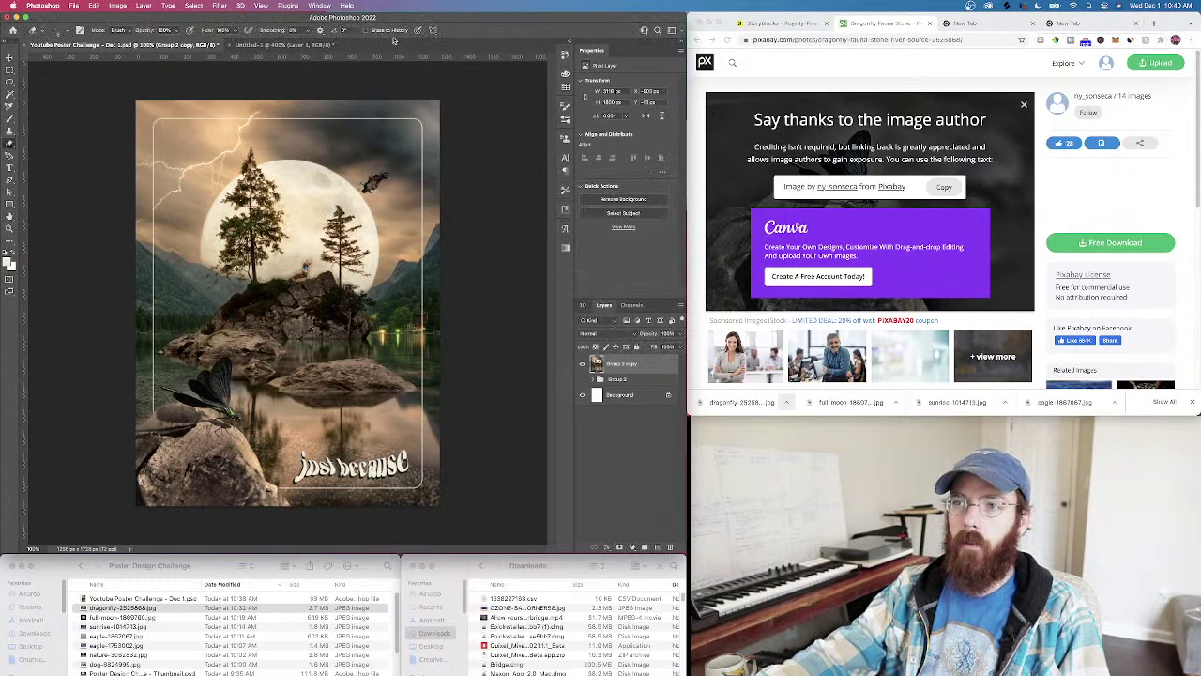
Start a Smart Sharpen on the merged poster copy, reducing the amount to 60% and lowering the radius
{"action": "left_click", "coordinate": [321, 6]}
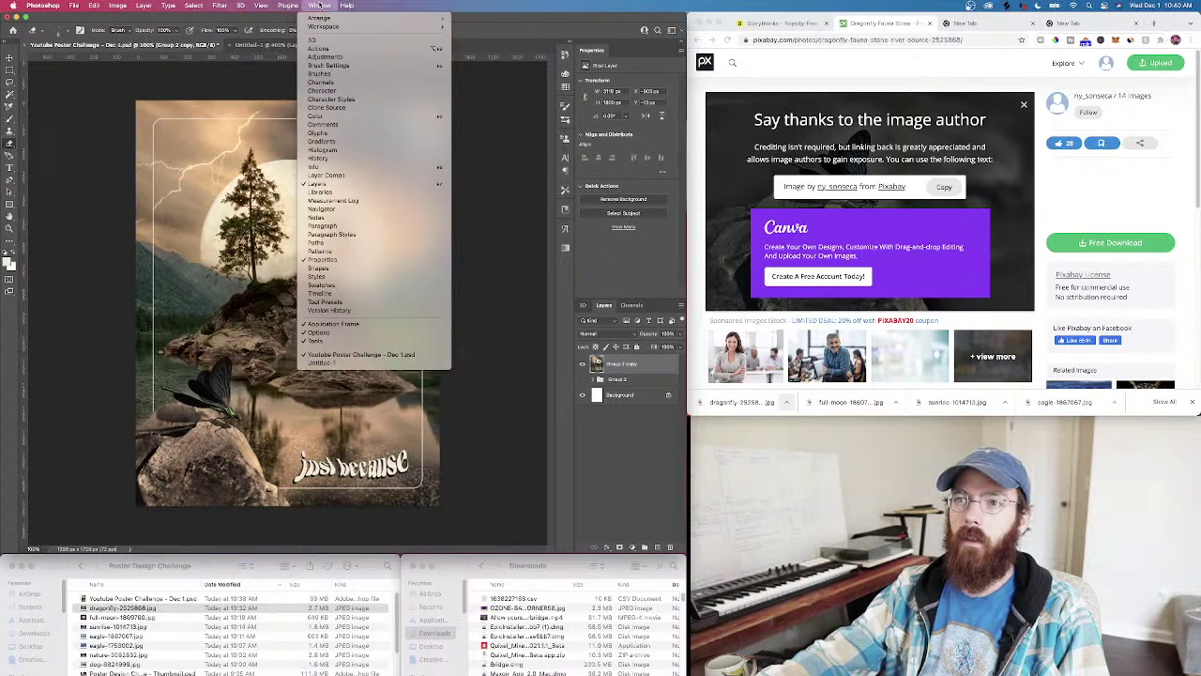
{"action": "mouse_move", "coordinate": [220, 6]}
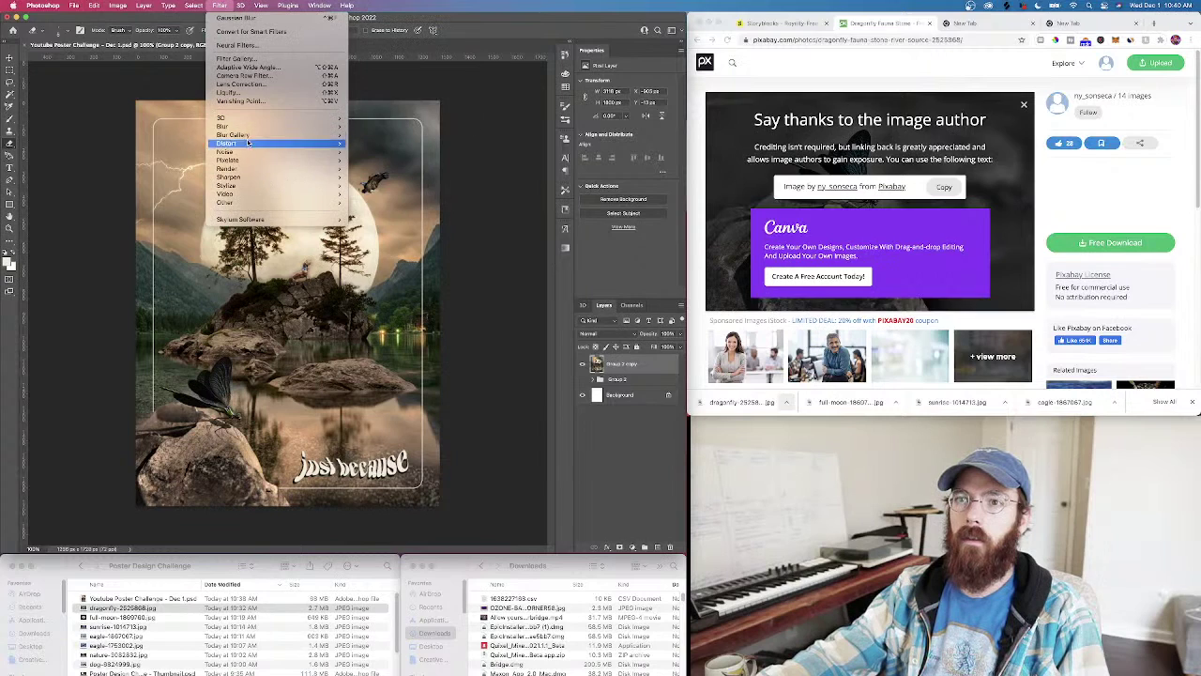
{"action": "mouse_move", "coordinate": [252, 177]}
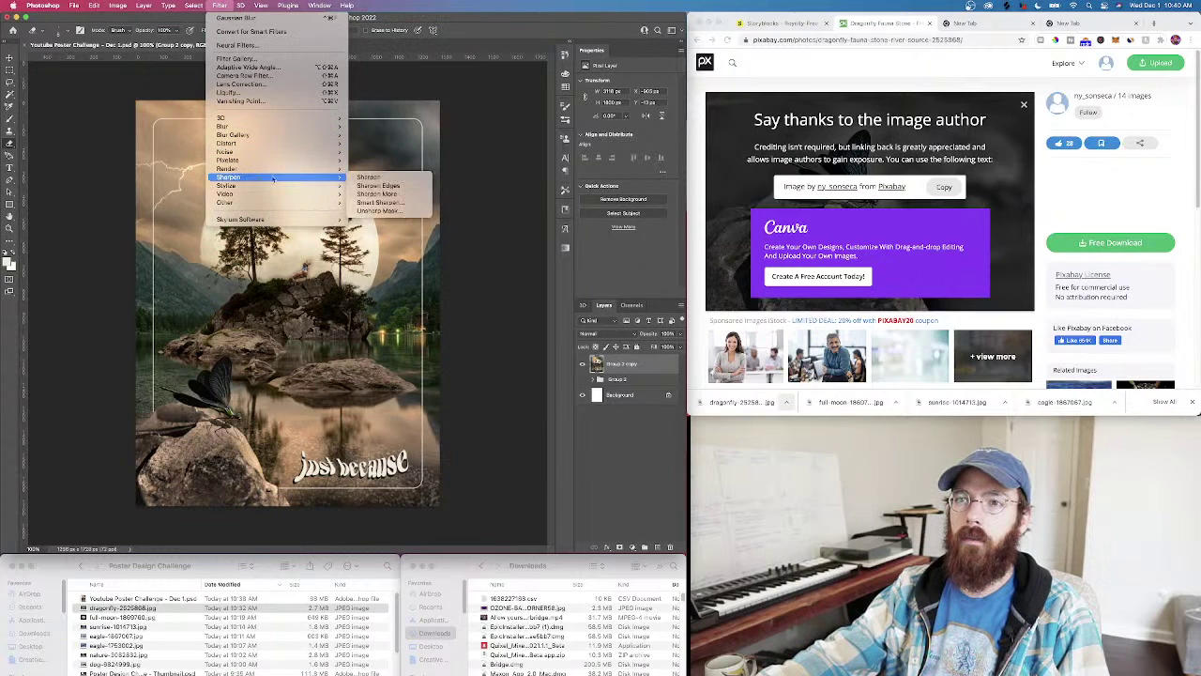
{"action": "left_click", "coordinate": [392, 202]}
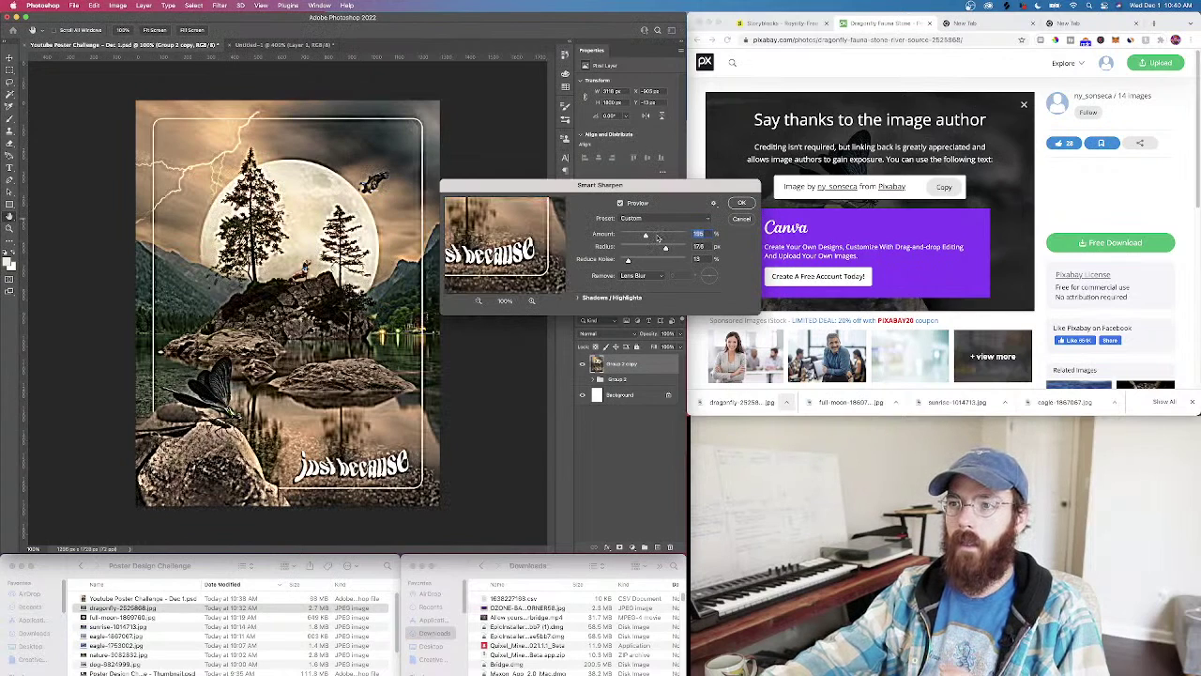
{"action": "left_click_drag", "start_coordinate": [657, 238], "coordinate": [625, 236]}
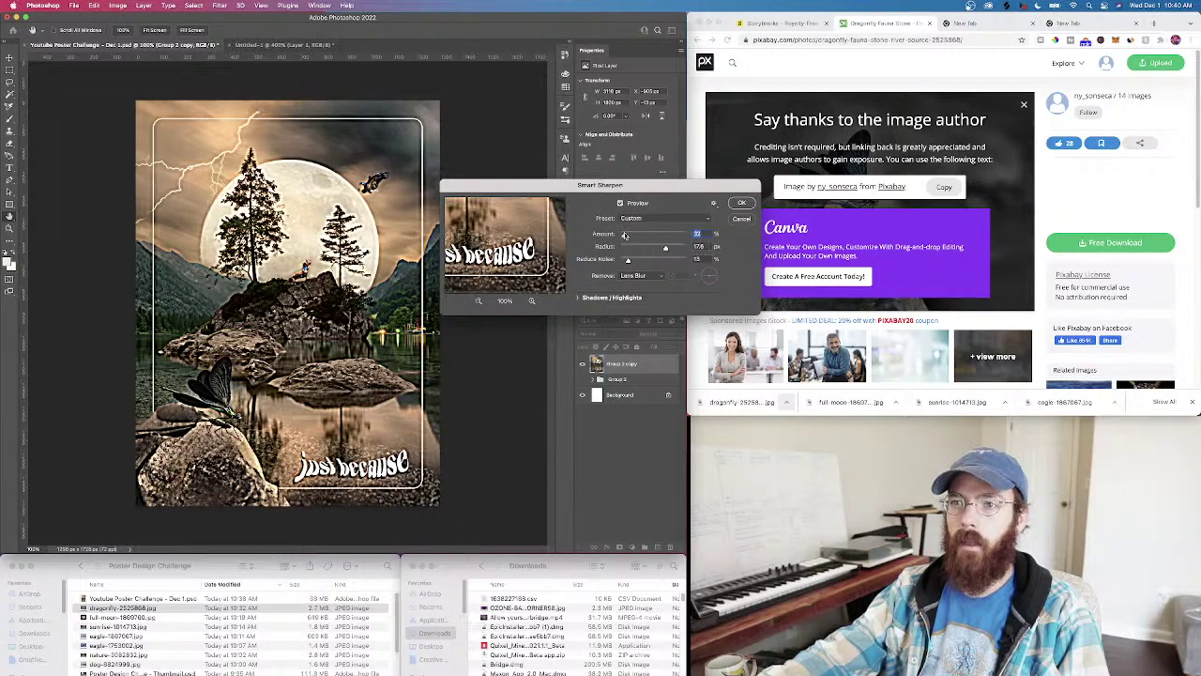
{"action": "left_click", "coordinate": [643, 248]}
{"action": "left_click_drag", "start_coordinate": [629, 235], "coordinate": [642, 236]}
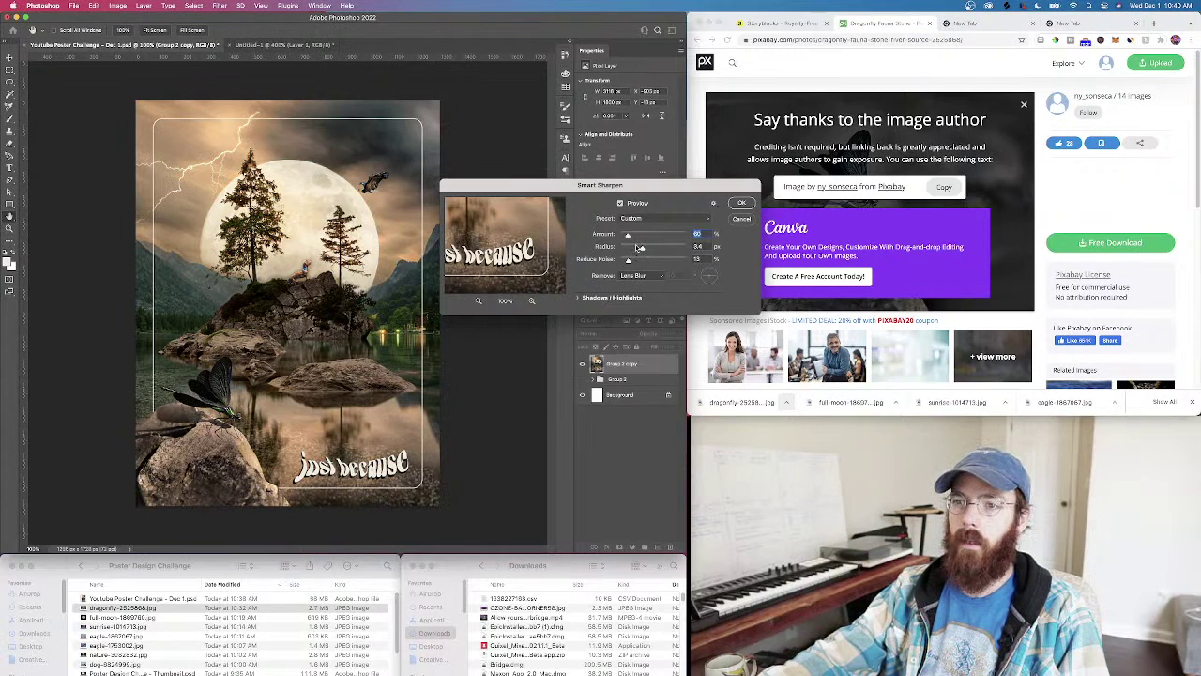
Set the Smart Sharpen noise reduction to 22% and the amount to 113%, and readjust the radius
{"action": "left_click", "coordinate": [636, 260]}
{"action": "left_click", "coordinate": [638, 247]}
{"action": "left_click", "coordinate": [638, 247]}
{"action": "left_click", "coordinate": [635, 235]}
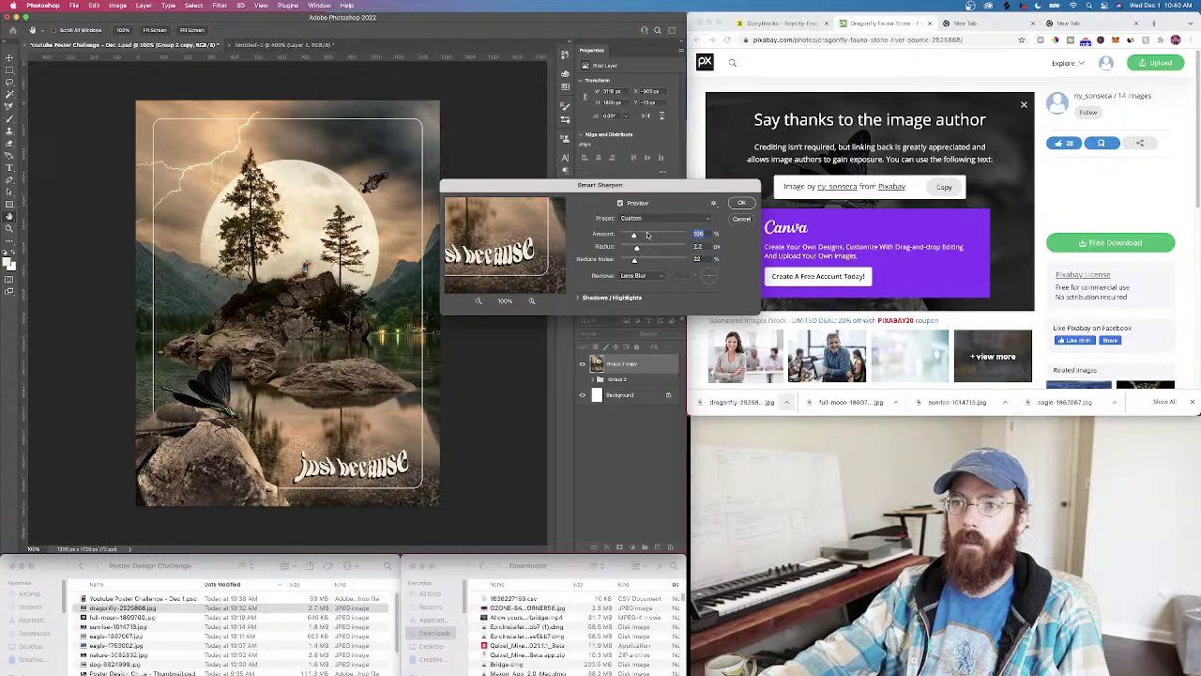
{"action": "mouse_move", "coordinate": [636, 235]}
{"action": "left_mouse_down"}
{"action": "mouse_move", "coordinate": [647, 249]}
{"action": "mouse_move", "coordinate": [635, 249]}
{"action": "left_mouse_up"}
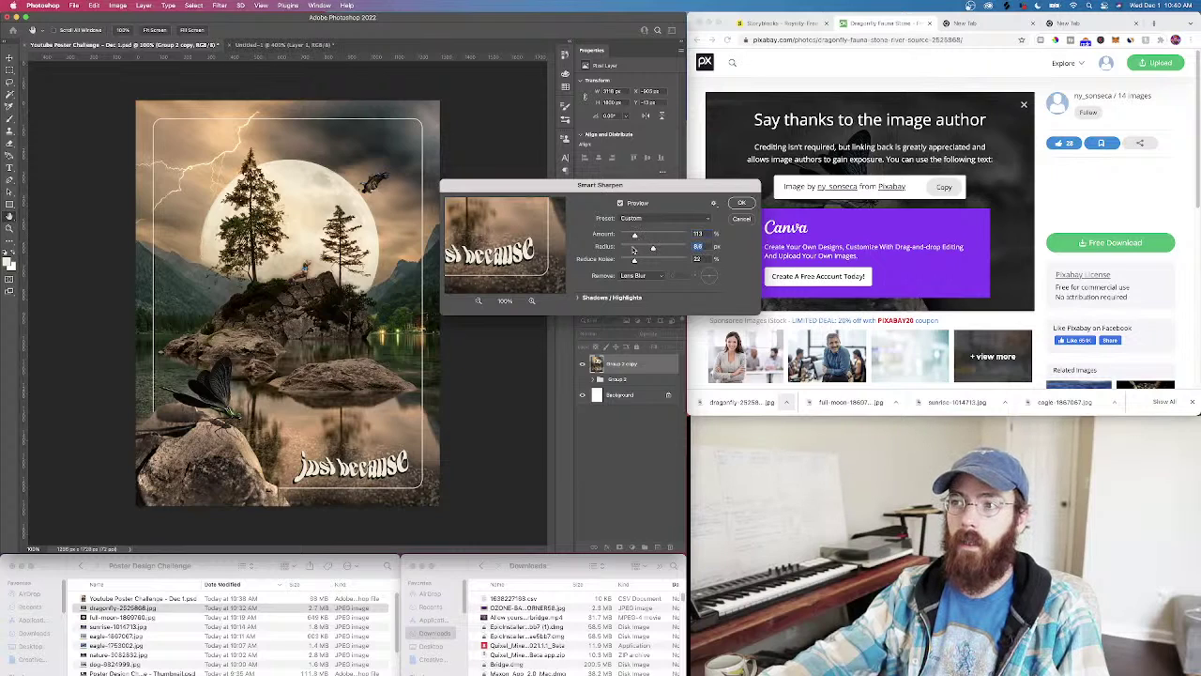
Raise the Smart Sharpen noise reduction to about 33%, try stronger amounts, and settle the amount at 111%
{"action": "left_click", "coordinate": [643, 259]}
{"action": "left_click", "coordinate": [638, 234]}
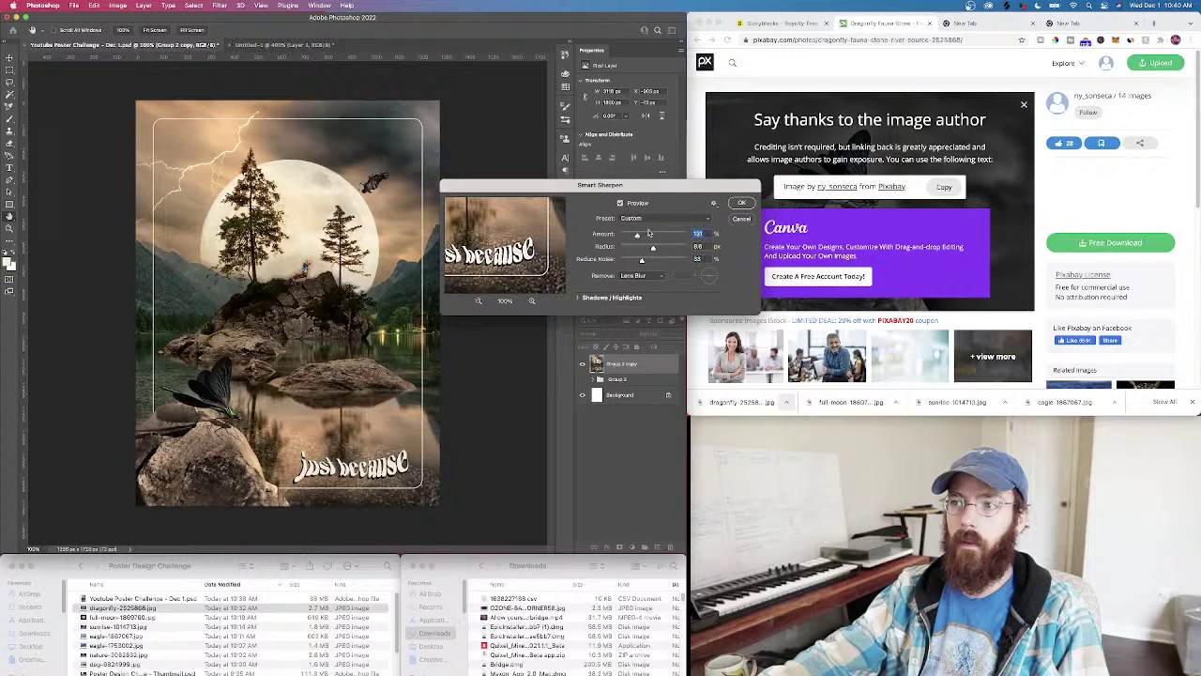
{"action": "left_click", "coordinate": [646, 234]}
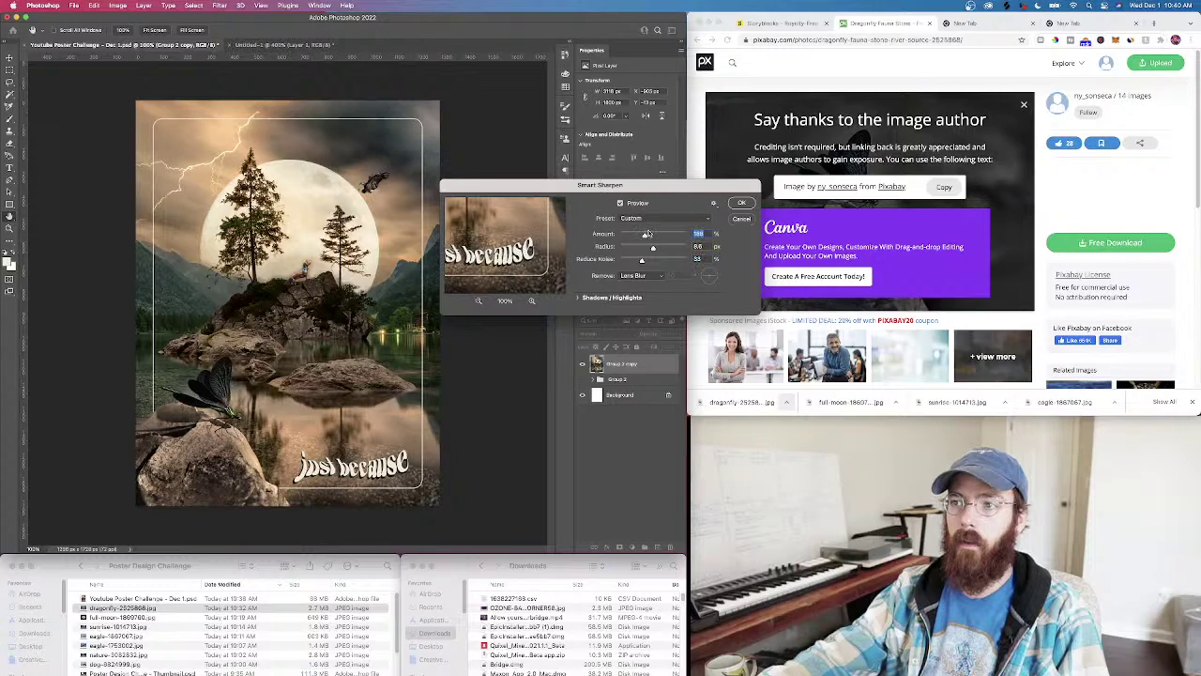
{"action": "left_click", "coordinate": [638, 234]}
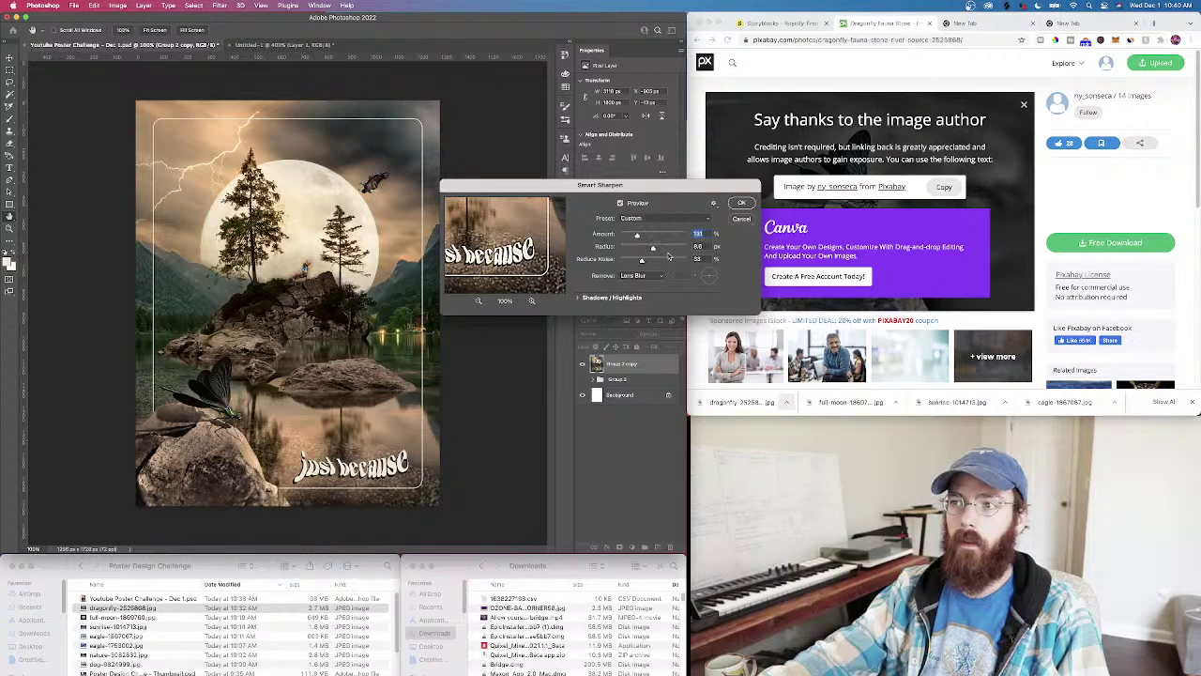
{"action": "left_click", "coordinate": [698, 235]}
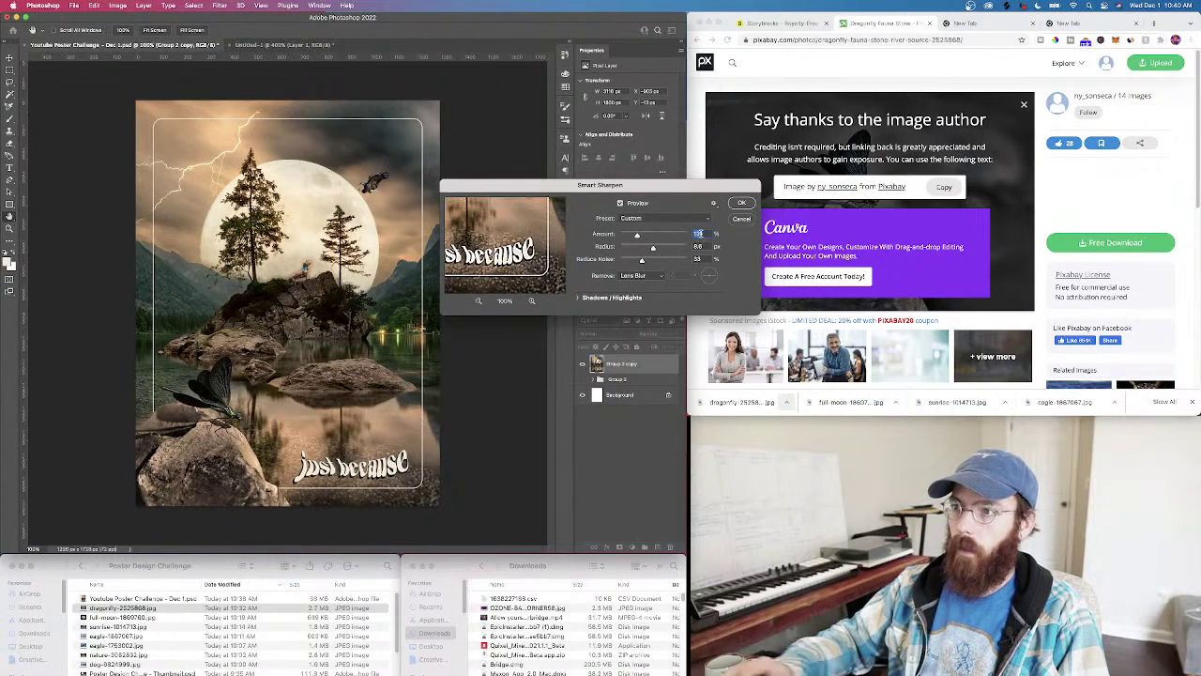
{"action": "key", "text": "shift+Down"}
{"action": "key", "text": "shift+Down"}
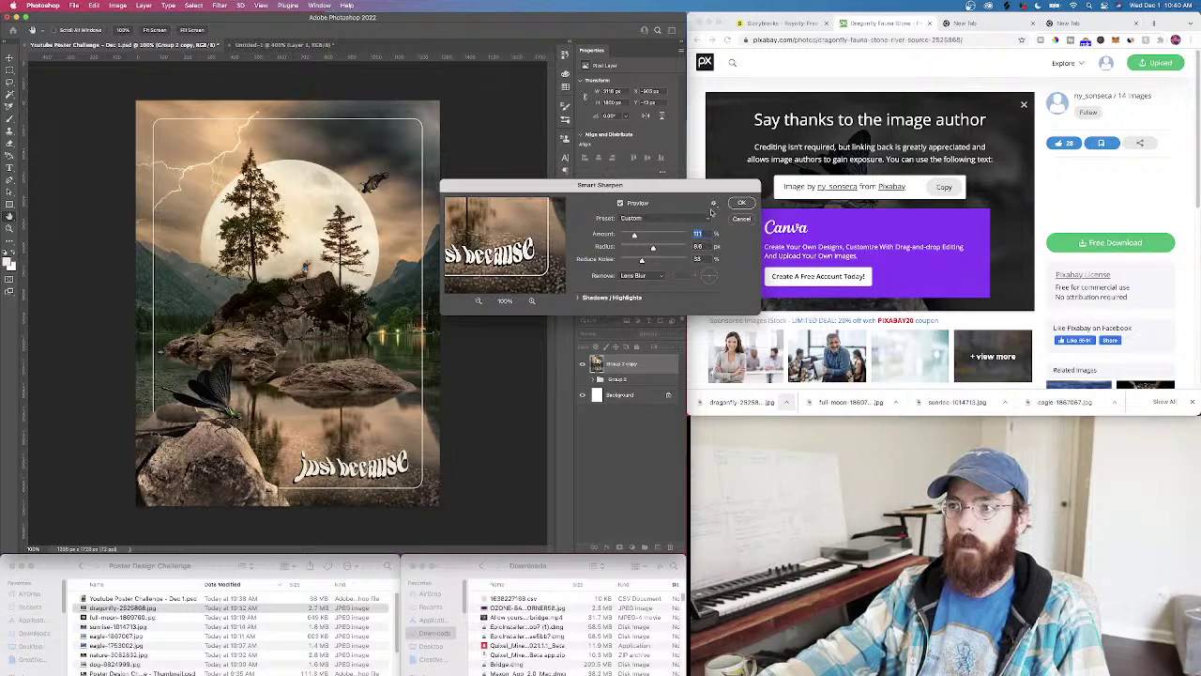
Reduce the Smart Sharpen radius and try a high and then a low noise reduction
{"action": "left_click_drag", "start_coordinate": [634, 249], "coordinate": [642, 245]}
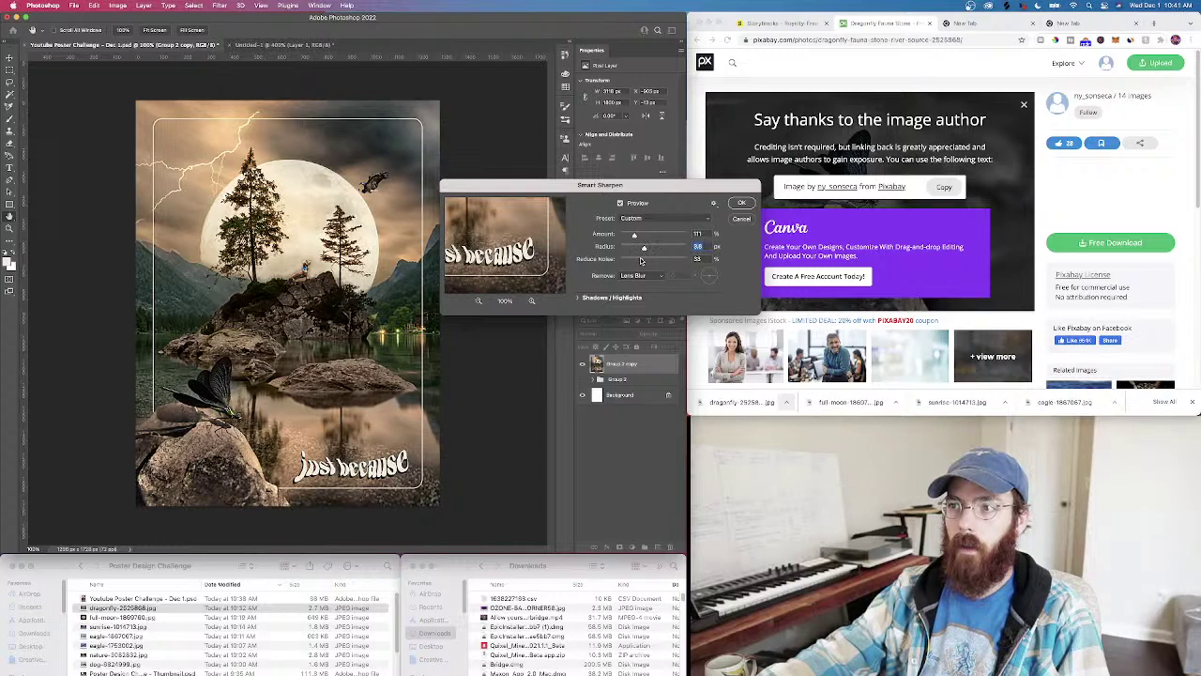
{"action": "left_click", "coordinate": [670, 262]}
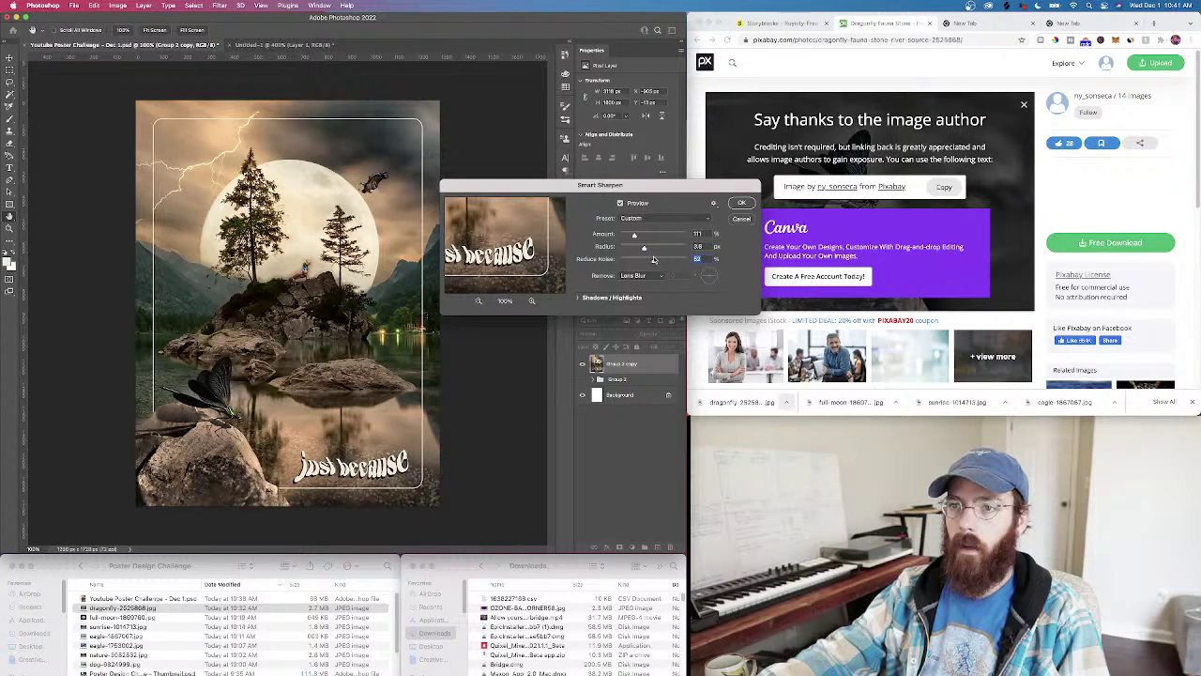
{"action": "left_click_drag", "start_coordinate": [634, 261], "coordinate": [631, 260]}
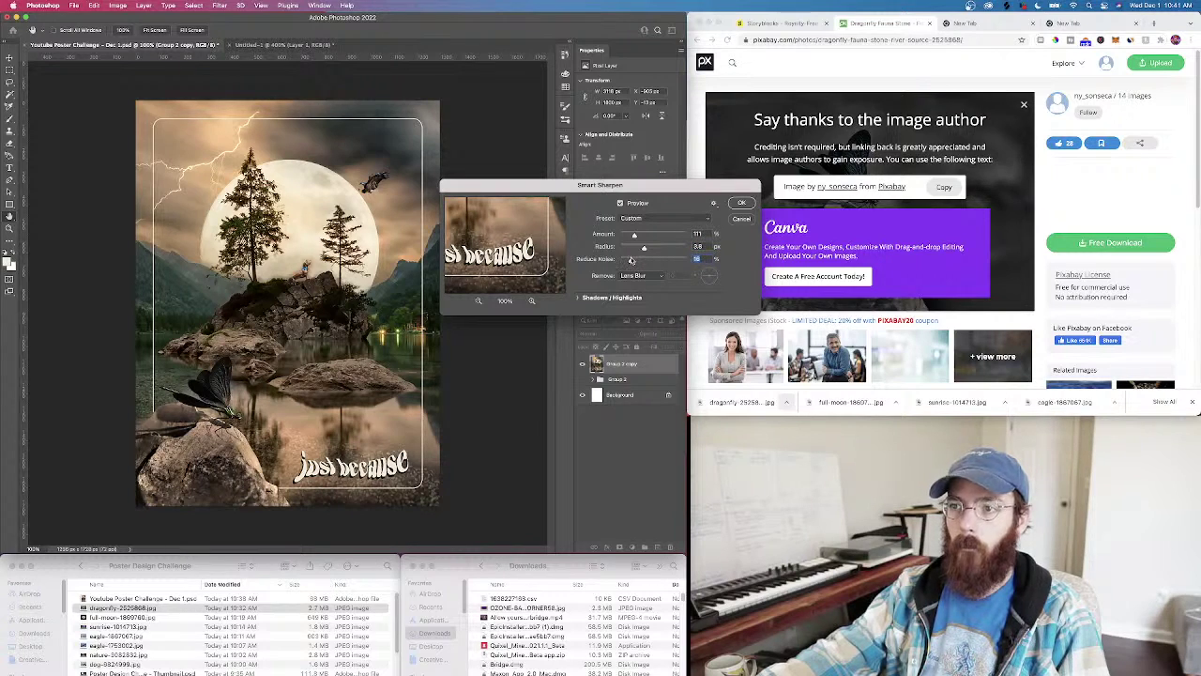
Set Smart Sharpen to remove Motion Blur, raise the noise reduction strongly, and apply the filter
{"action": "left_click", "coordinate": [638, 275]}
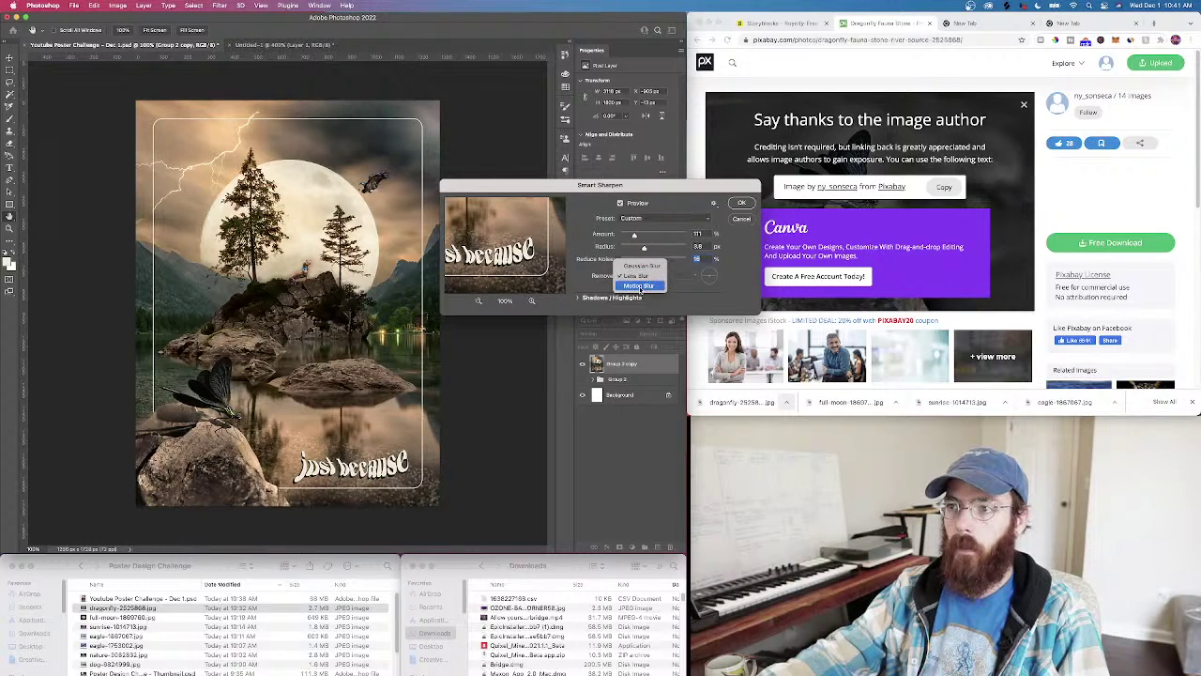
{"action": "left_click", "coordinate": [640, 286]}
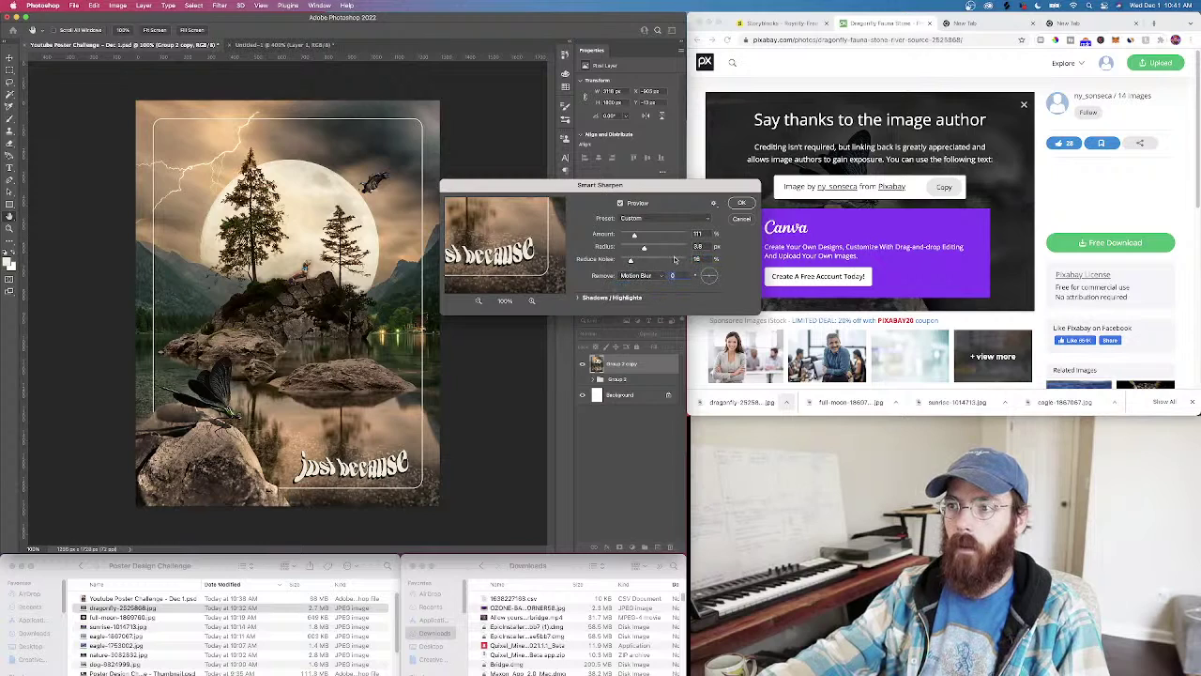
{"action": "left_click", "coordinate": [674, 260]}
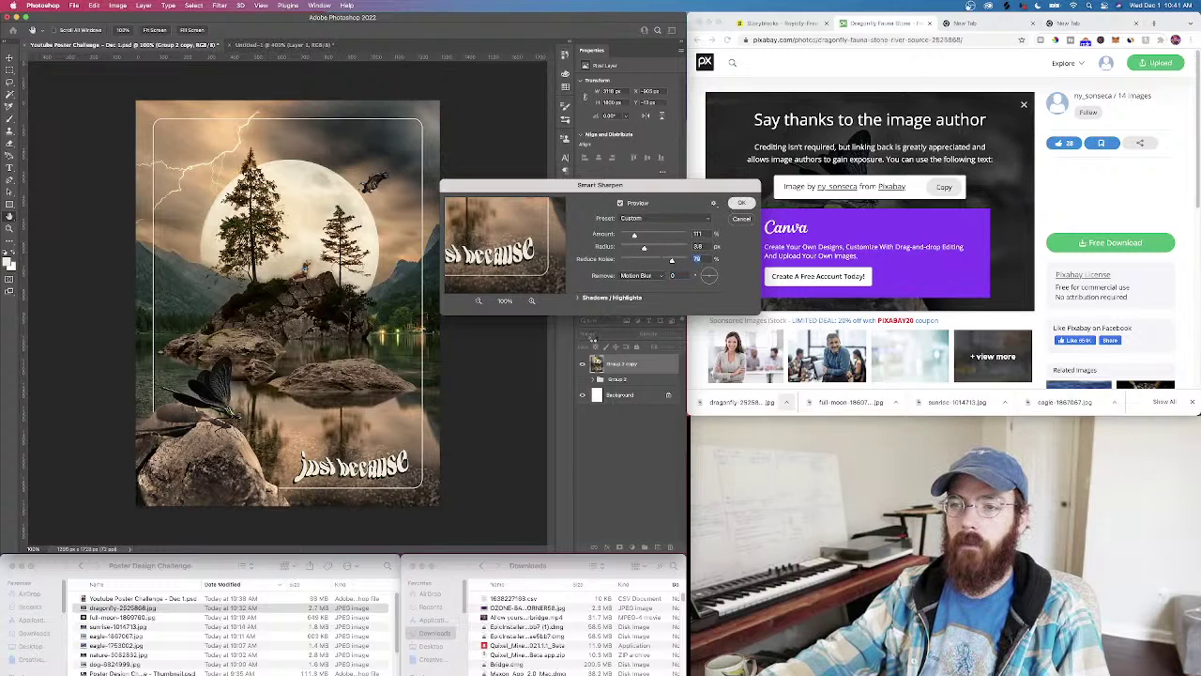
{"action": "key", "text": "Return"}
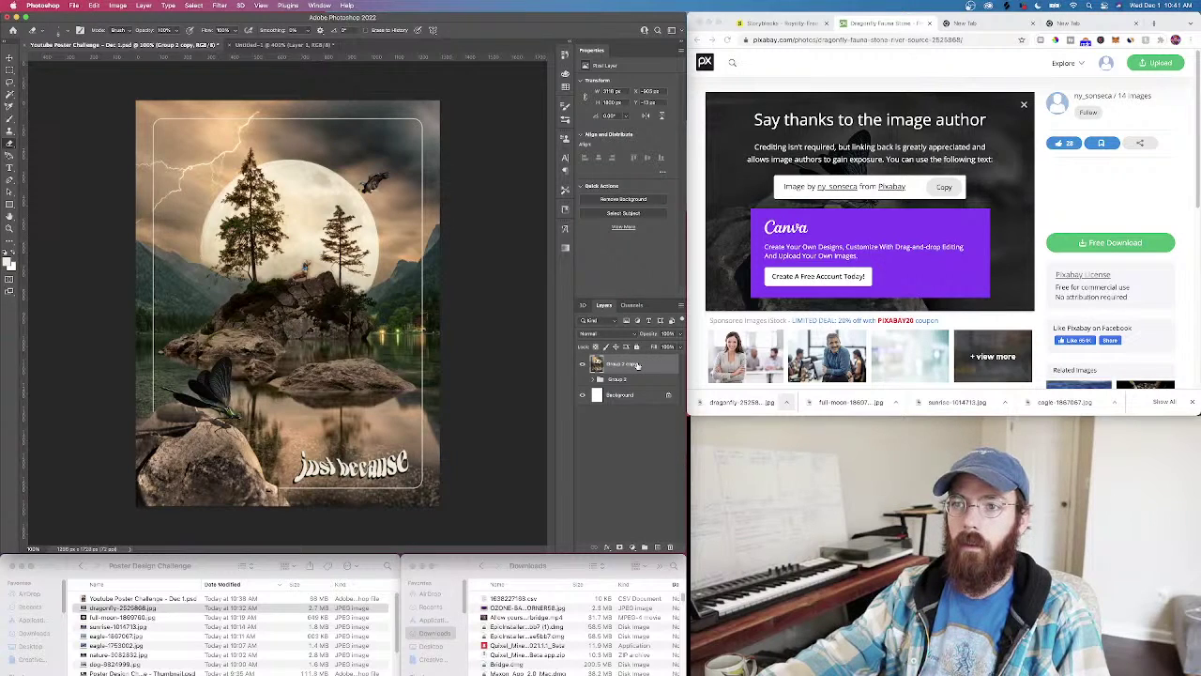
Toggle the visibility of the merged poster copy to compare it with the original group, and delete the copy
{"action": "left_click", "coordinate": [583, 363]}
{"action": "left_click", "coordinate": [583, 363]}
{"action": "left_click", "coordinate": [583, 363]}
{"action": "left_click", "coordinate": [583, 363]}
{"action": "left_click", "coordinate": [583, 363]}
{"action": "key", "text": "Delete"}
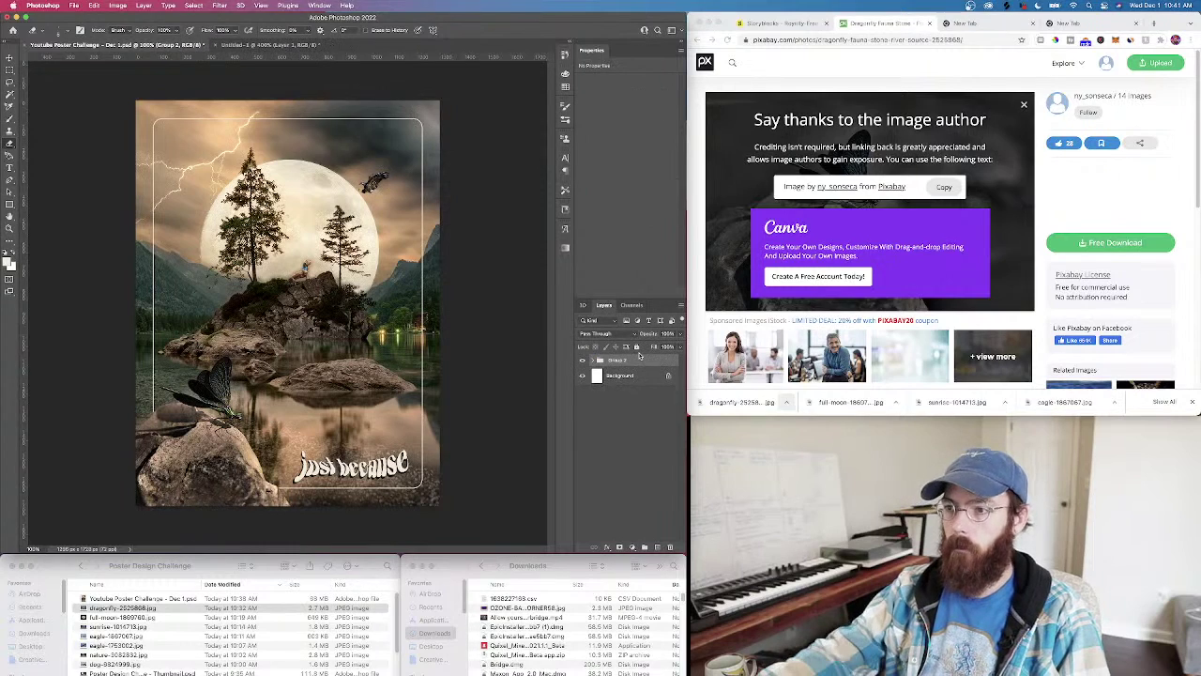
Duplicate the poster group and merge the duplicate into a single layer above the original
{"action": "right_click", "coordinate": [640, 364]}
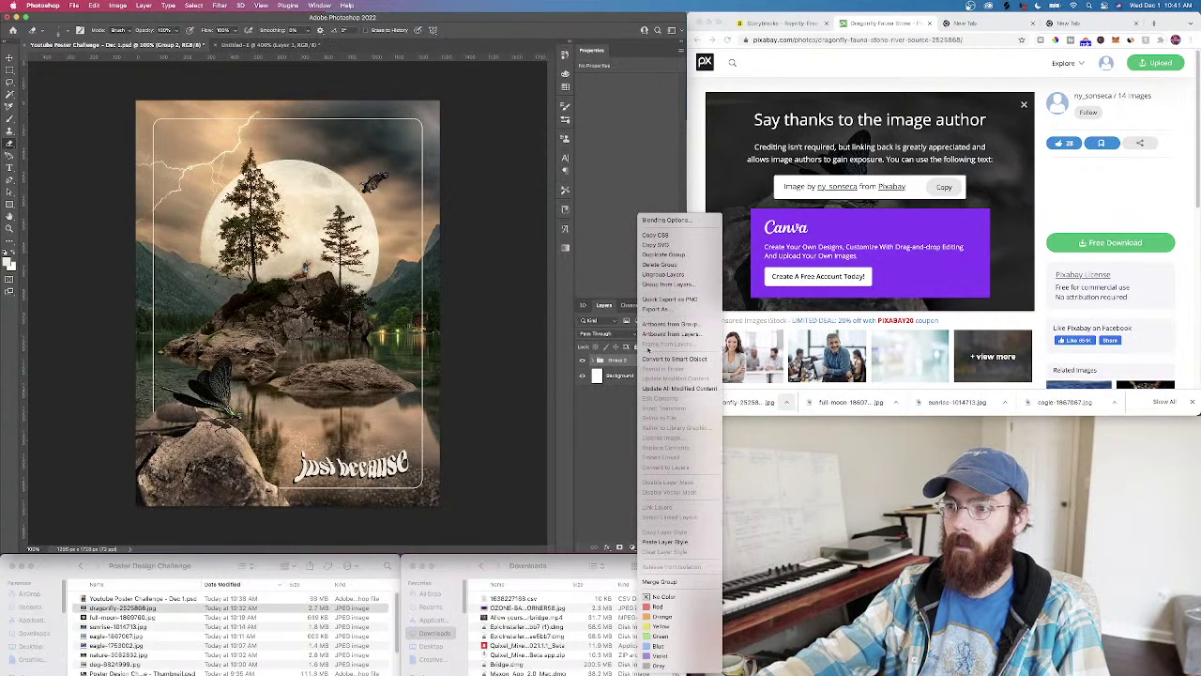
{"action": "left_click", "coordinate": [668, 254]}
{"action": "key", "text": "Return"}
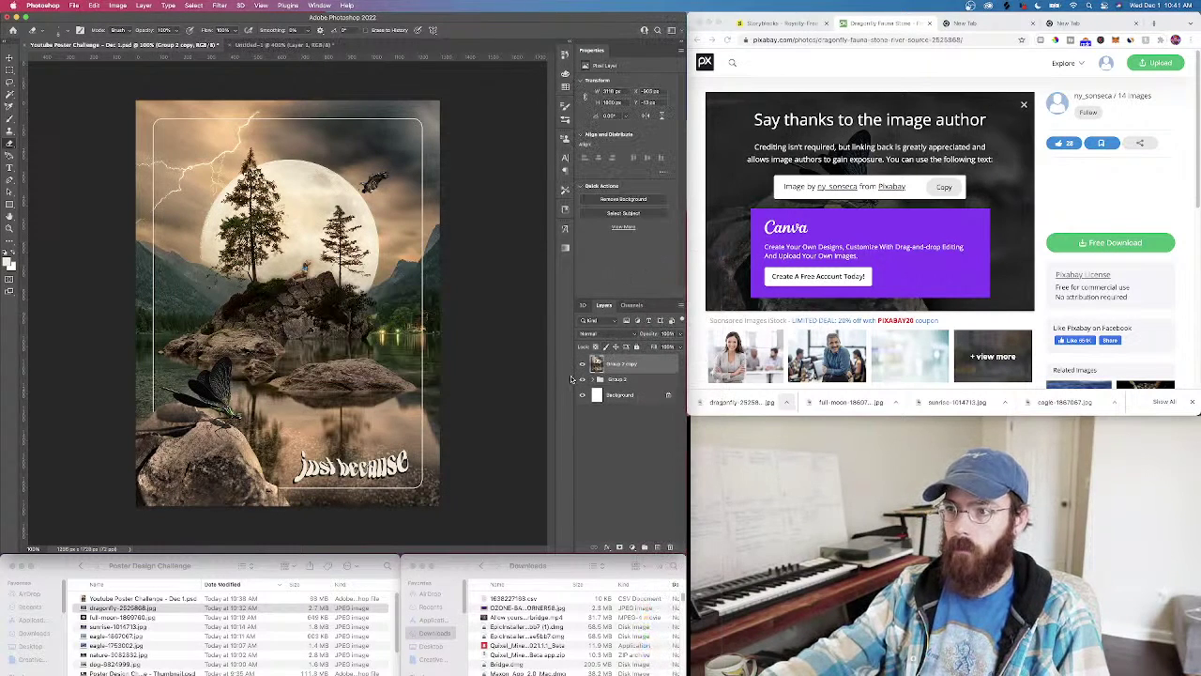
Apply a Gaussian Blur with a radius of 1.5 pixels to the merged poster copy
{"action": "left_click", "coordinate": [220, 5]}
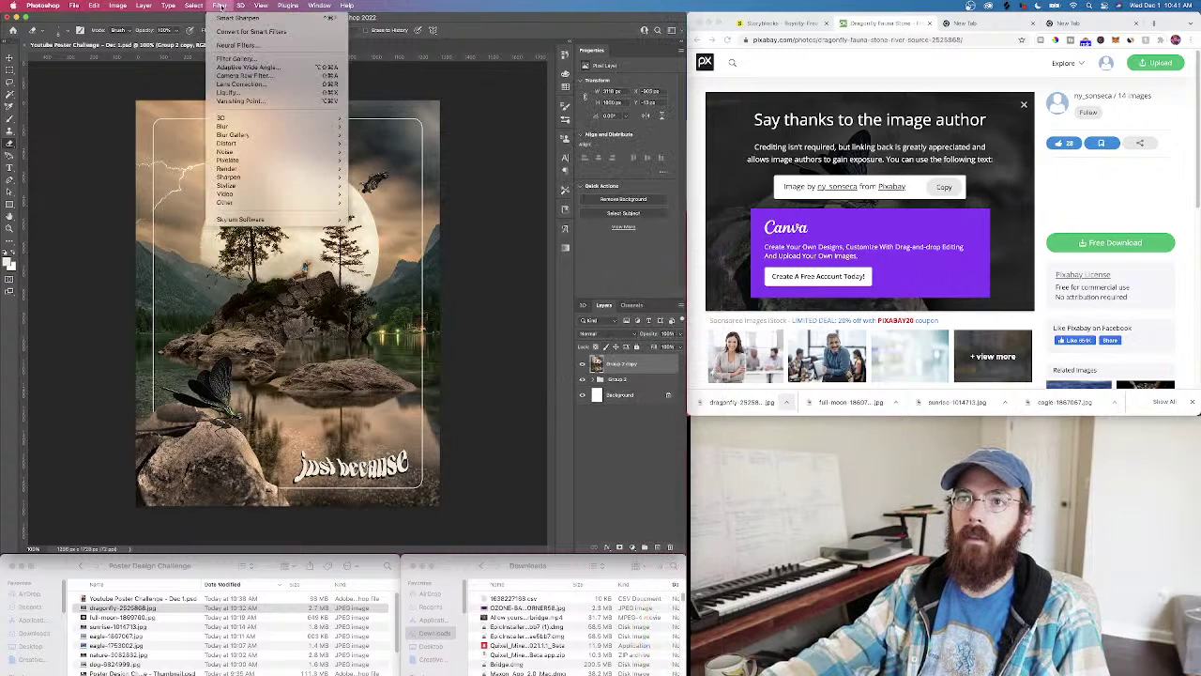
{"action": "mouse_move", "coordinate": [226, 125]}
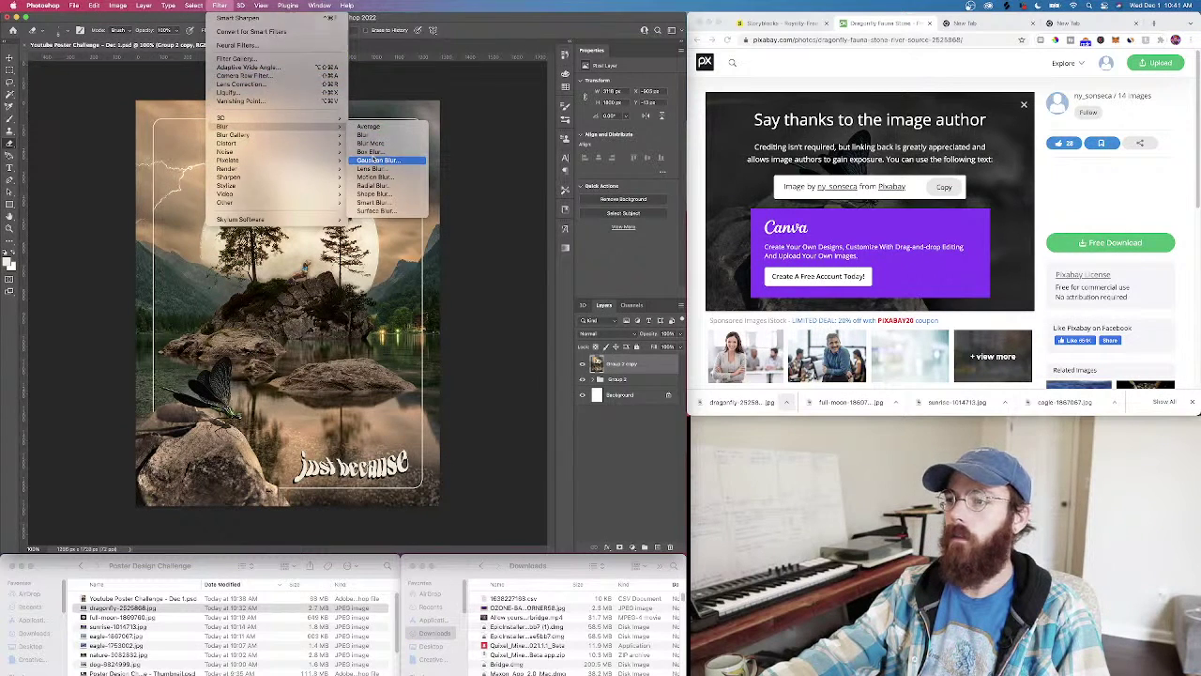
{"action": "left_click", "coordinate": [374, 161]}
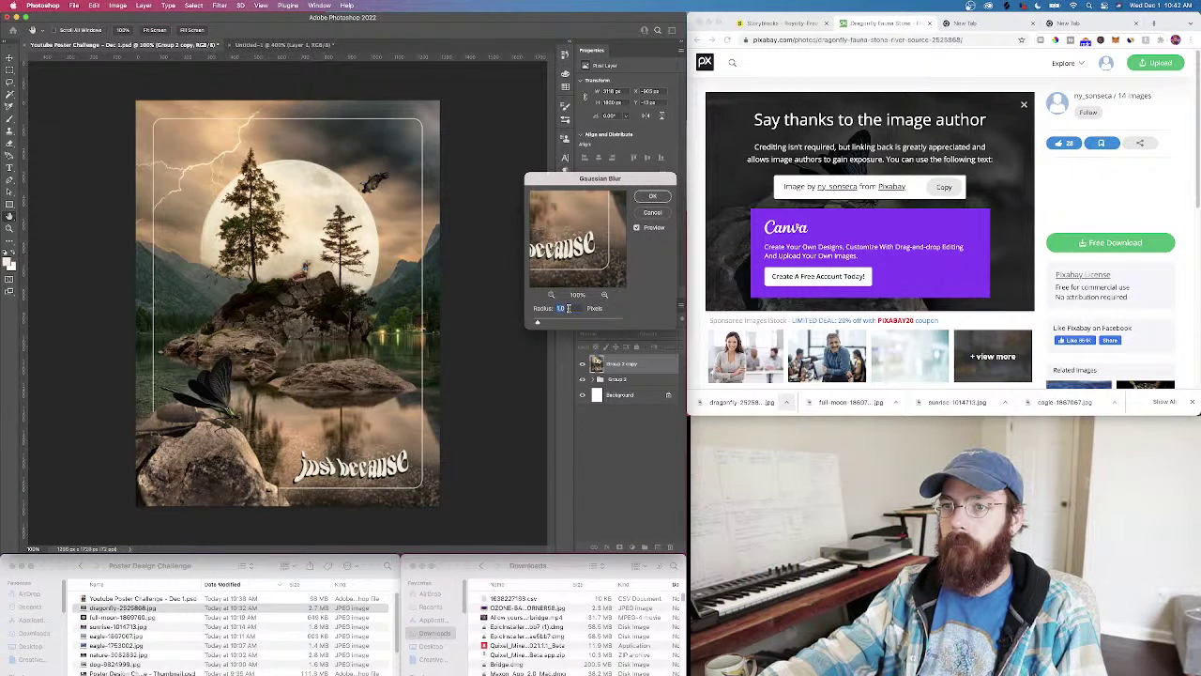
{"action": "type", "text": "1.5"}
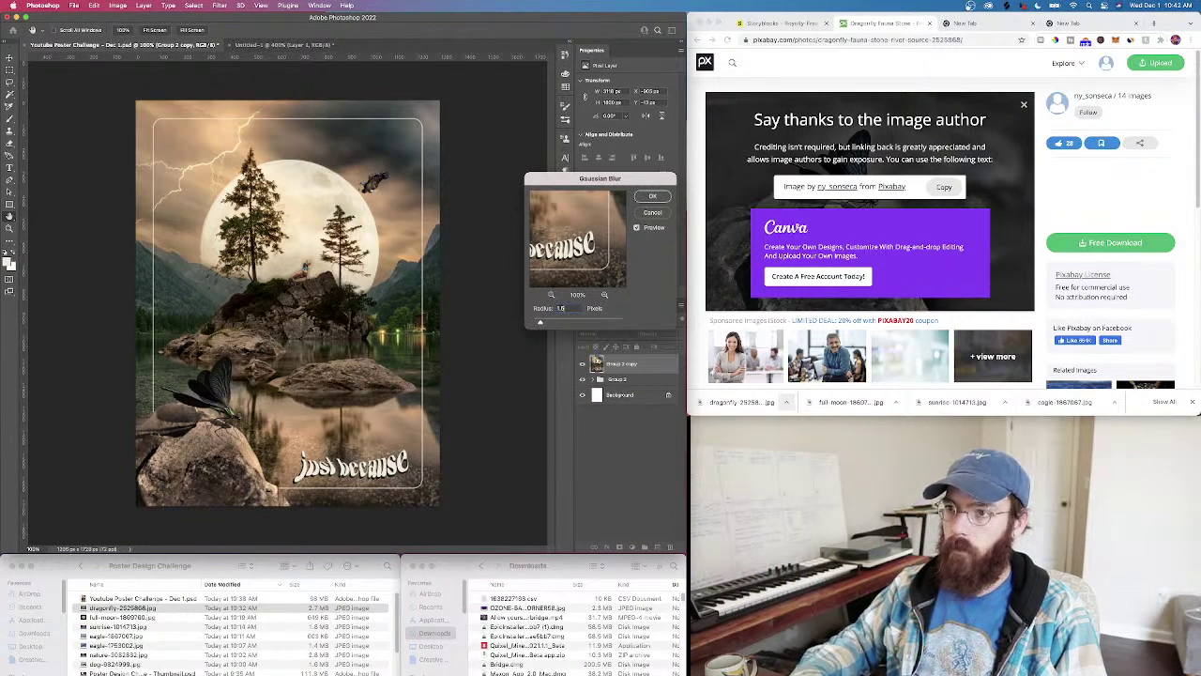
{"action": "key", "text": "Return"}
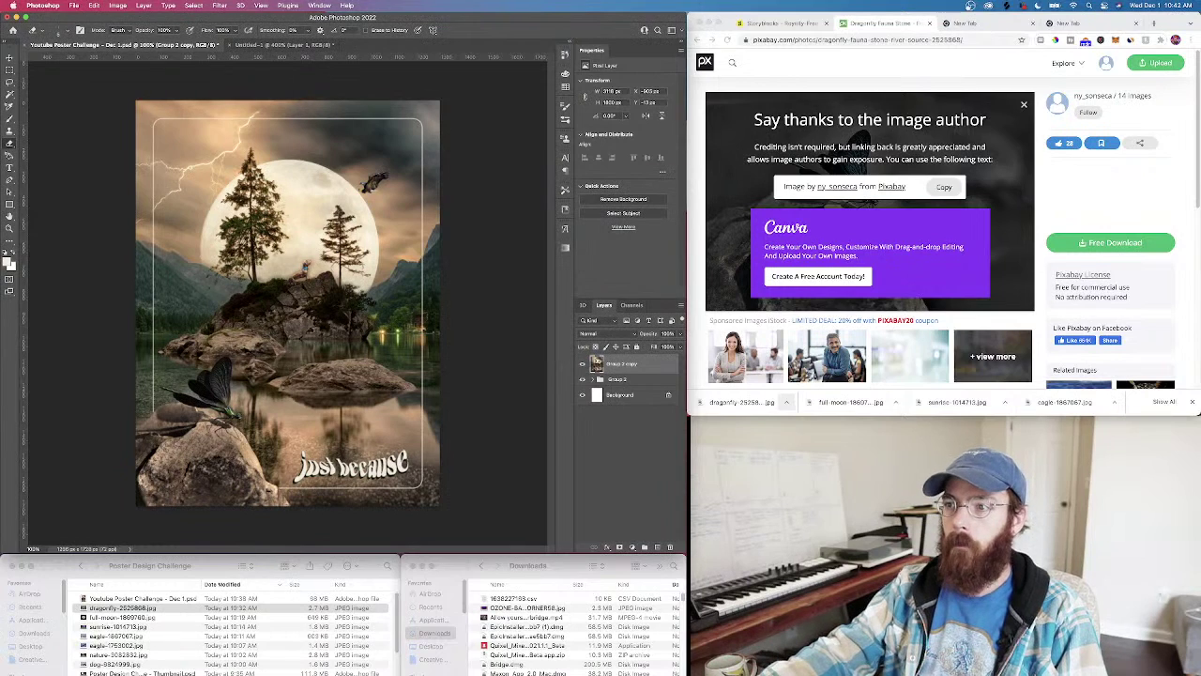
Apply Smart Sharpen to the merged copy with amount 152%, radius about 9.7 px, noise reduction 21% and Motion Blur removal
{"action": "left_click", "coordinate": [219, 5]}
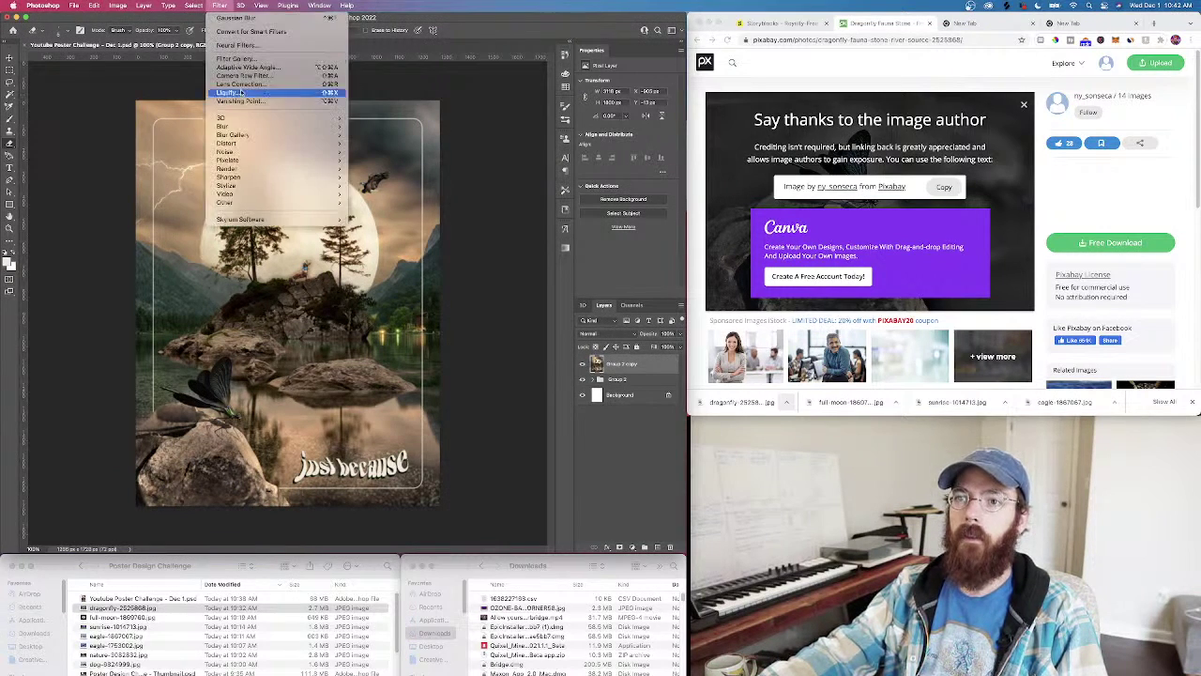
{"action": "mouse_move", "coordinate": [280, 178]}
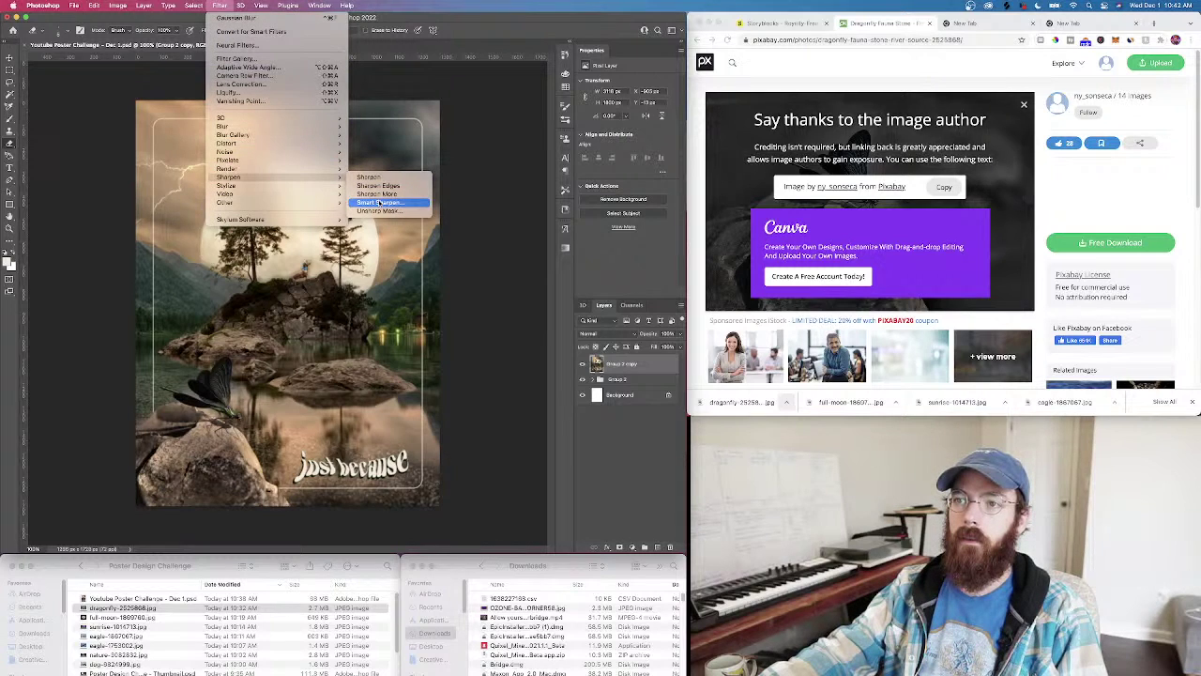
{"action": "left_click", "coordinate": [381, 203]}
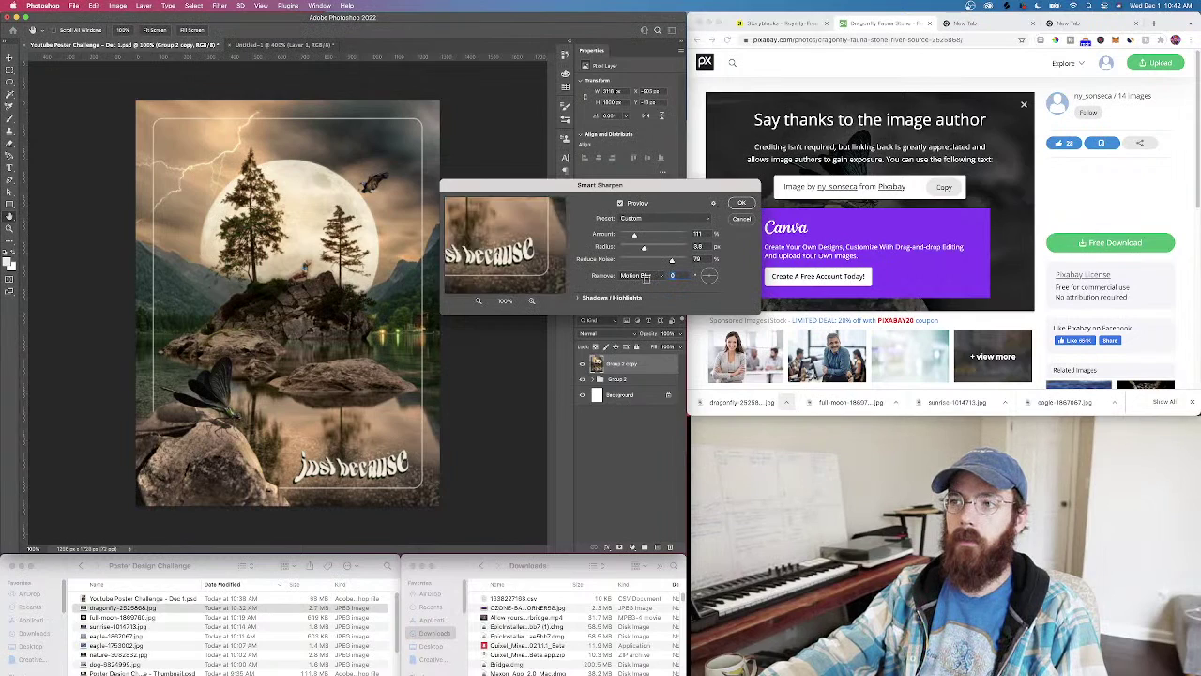
{"action": "left_click", "coordinate": [647, 279]}
{"action": "left_click", "coordinate": [644, 277]}
{"action": "left_click_drag", "start_coordinate": [635, 235], "coordinate": [641, 236]}
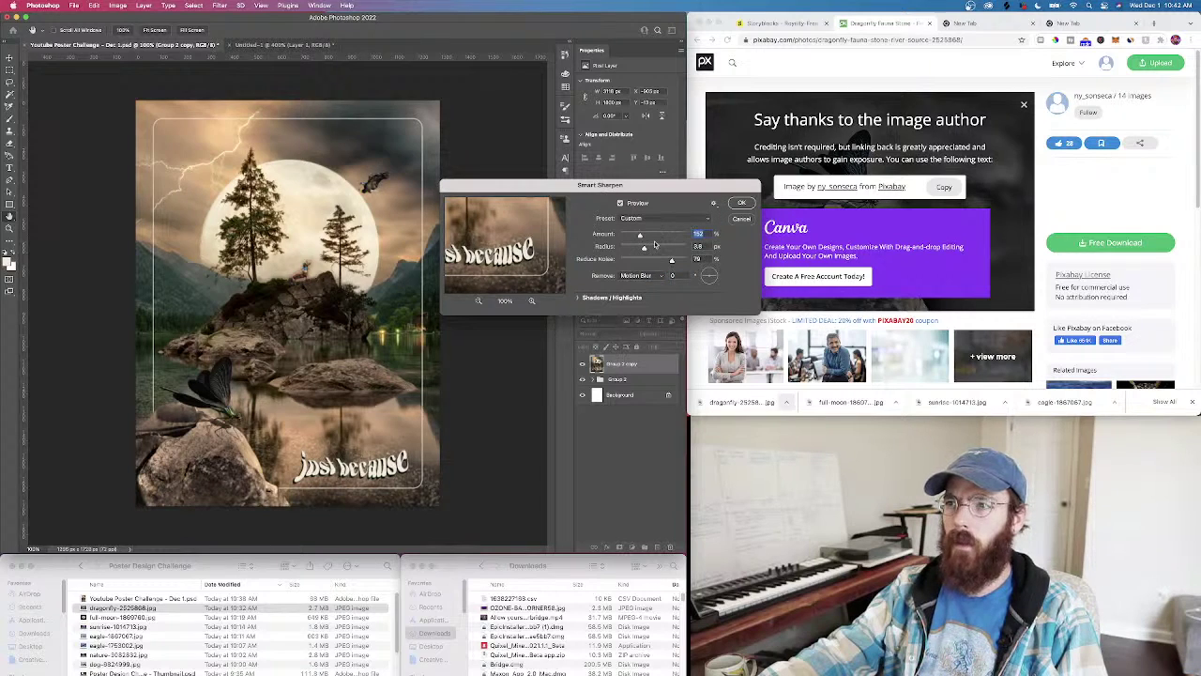
{"action": "left_click", "coordinate": [656, 246]}
{"action": "left_click", "coordinate": [634, 261]}
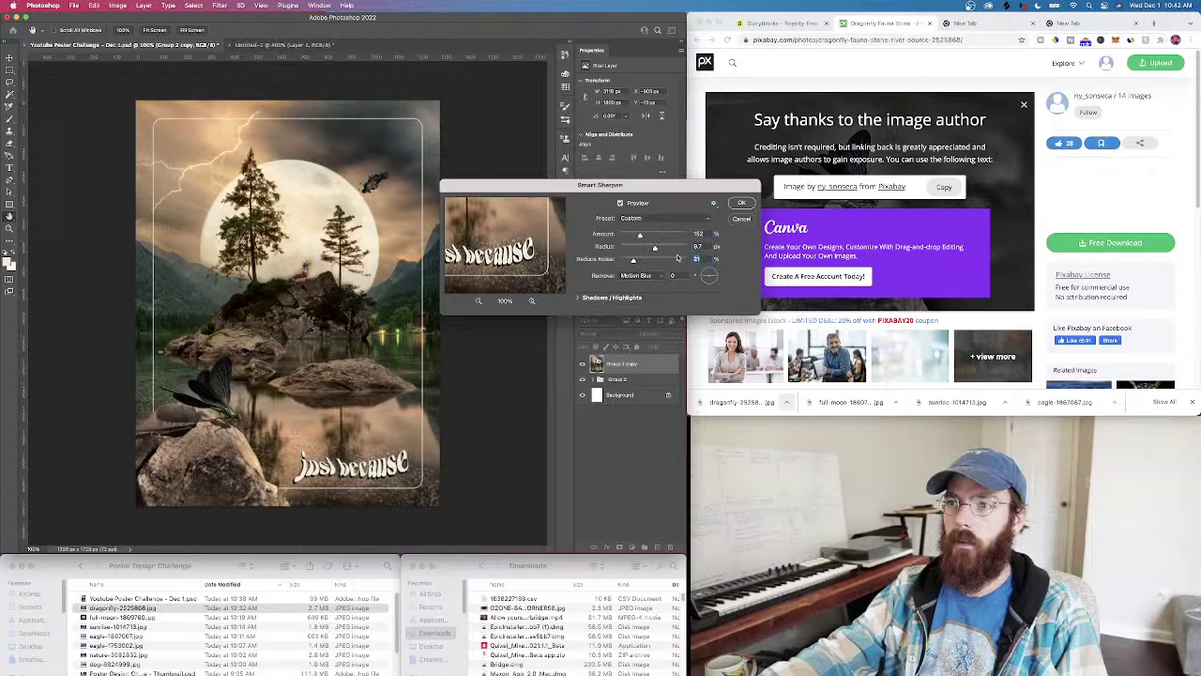
{"action": "left_click", "coordinate": [741, 202]}
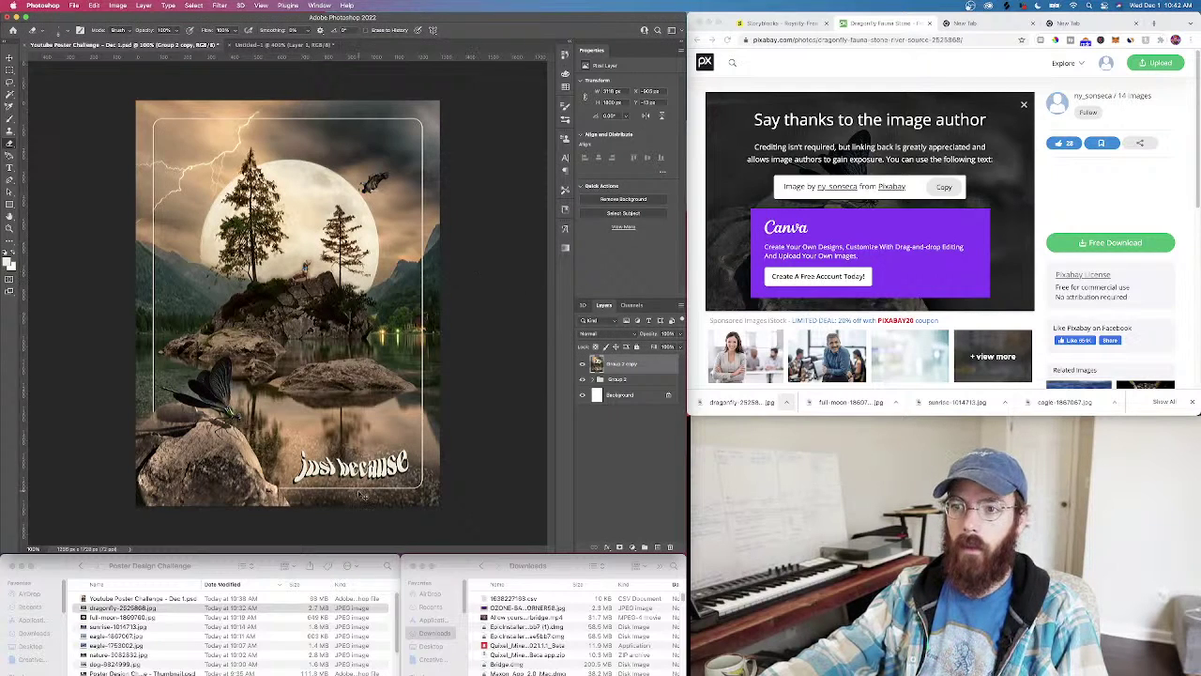
Apply Smart Sharpen to the merged copy a second time with the amount raised to 177%
{"action": "left_click", "coordinate": [266, 6]}
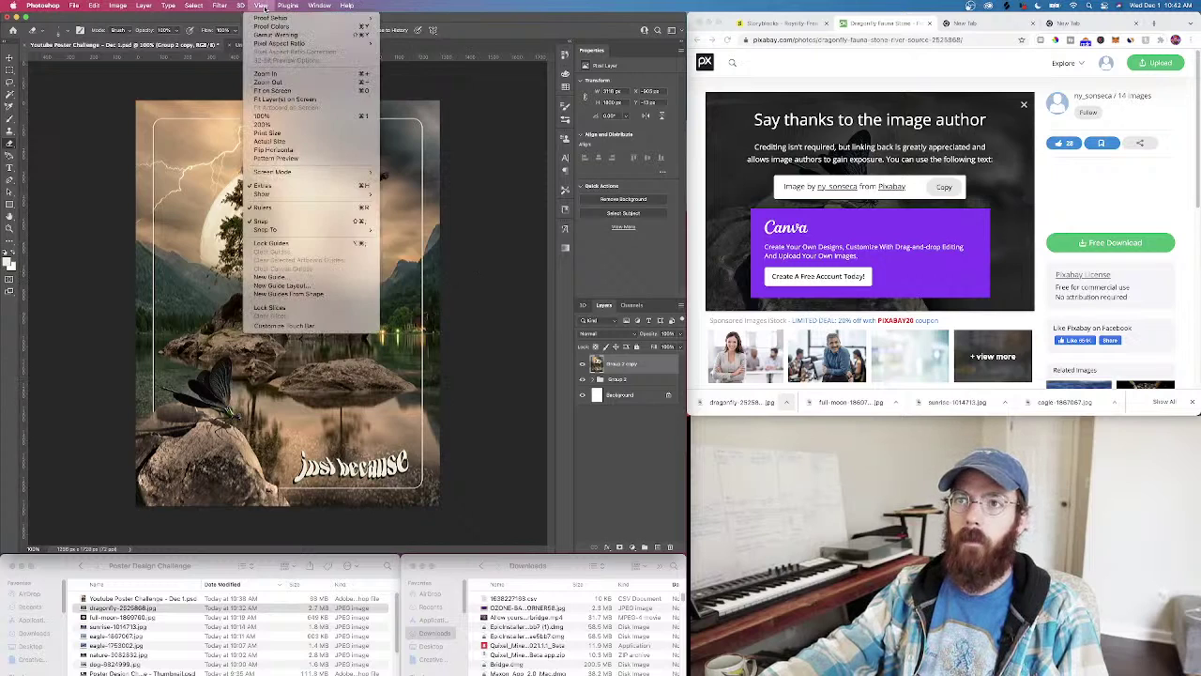
{"action": "mouse_move", "coordinate": [319, 6]}
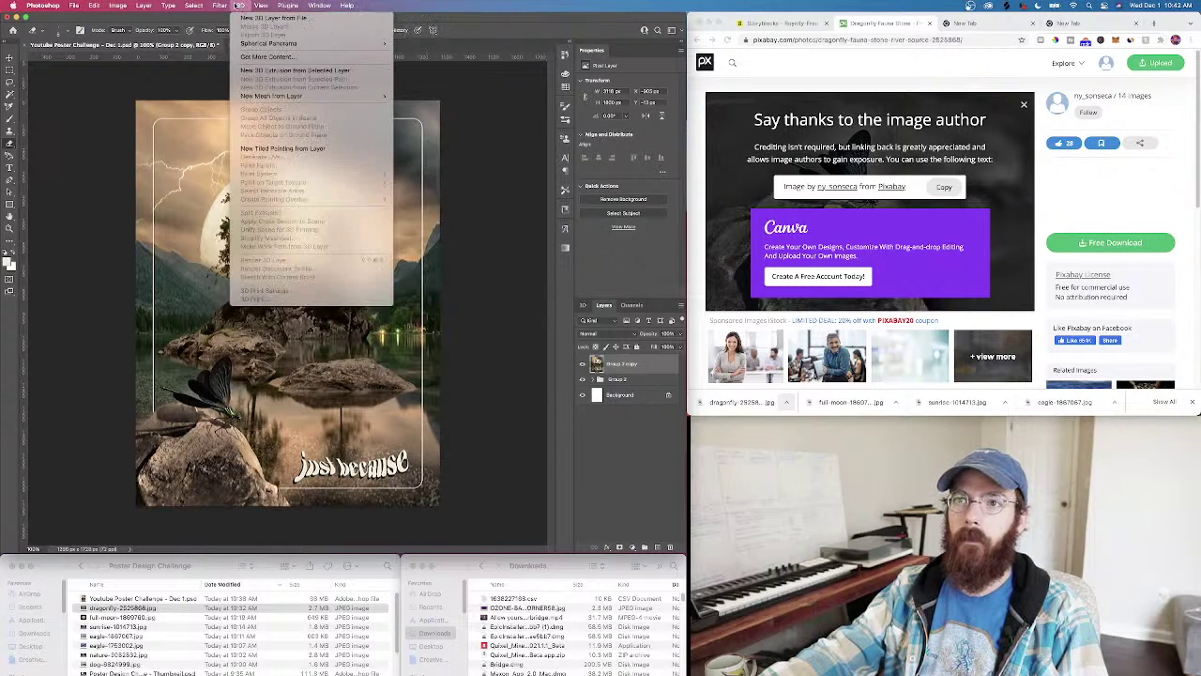
{"action": "mouse_move", "coordinate": [298, 184]}
{"action": "mouse_move", "coordinate": [240, 177]}
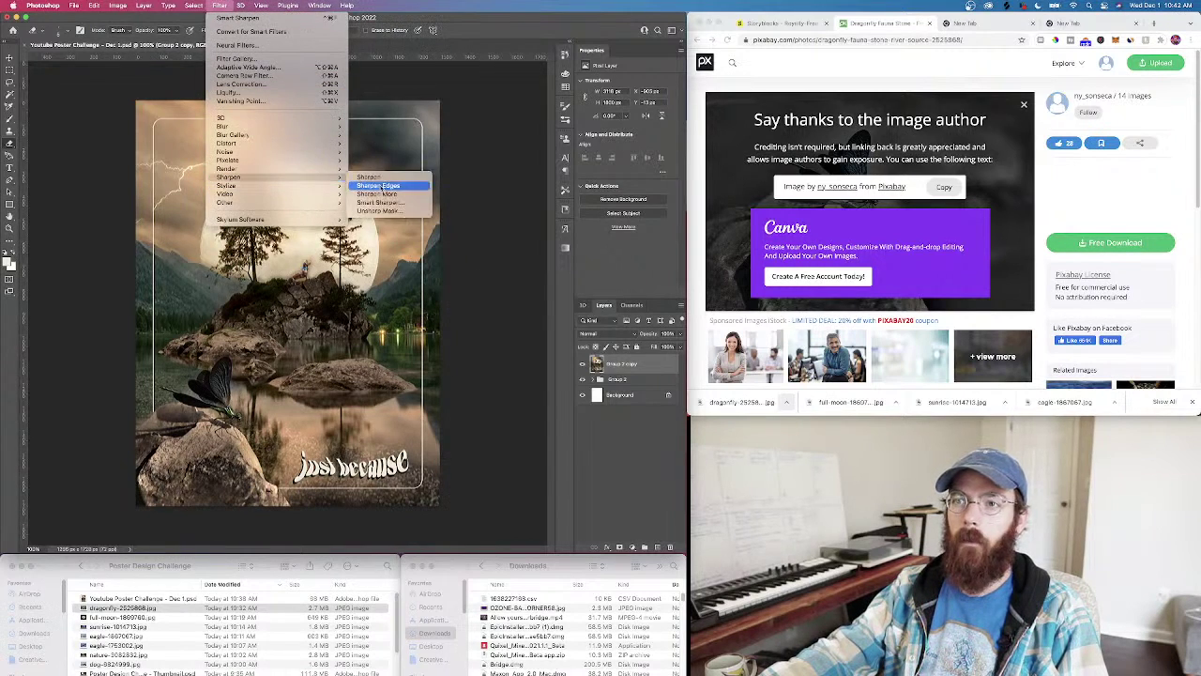
{"action": "left_click", "coordinate": [375, 209]}
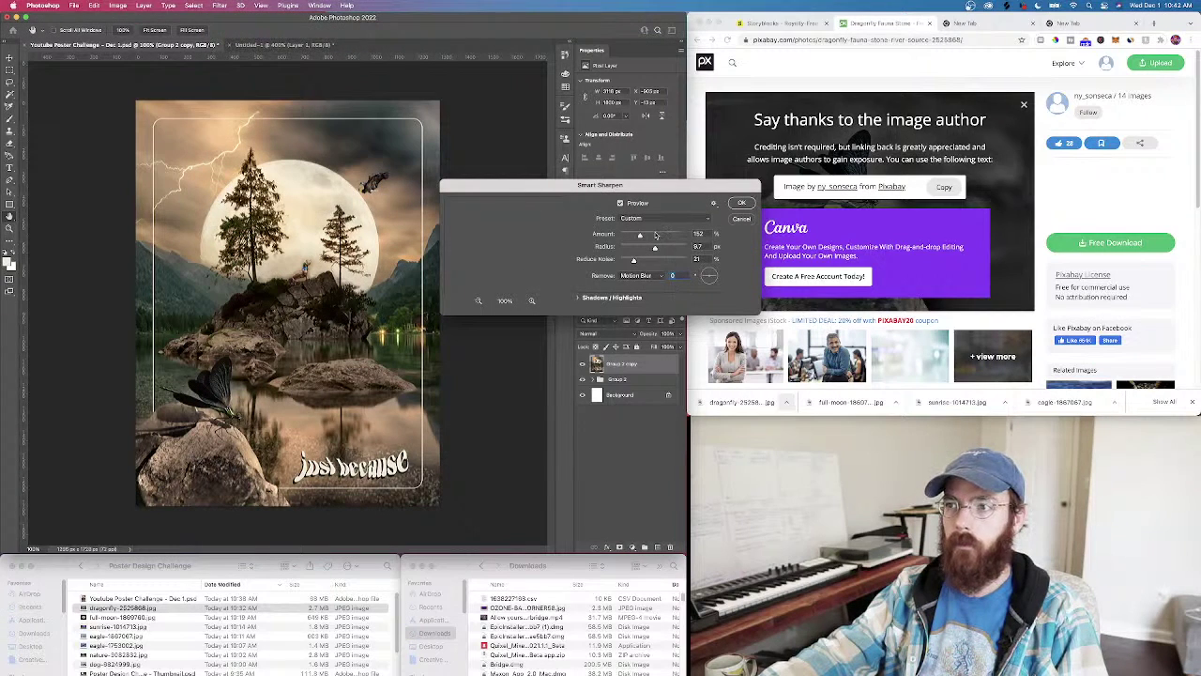
{"action": "left_click_drag", "start_coordinate": [647, 233], "coordinate": [643, 236]}
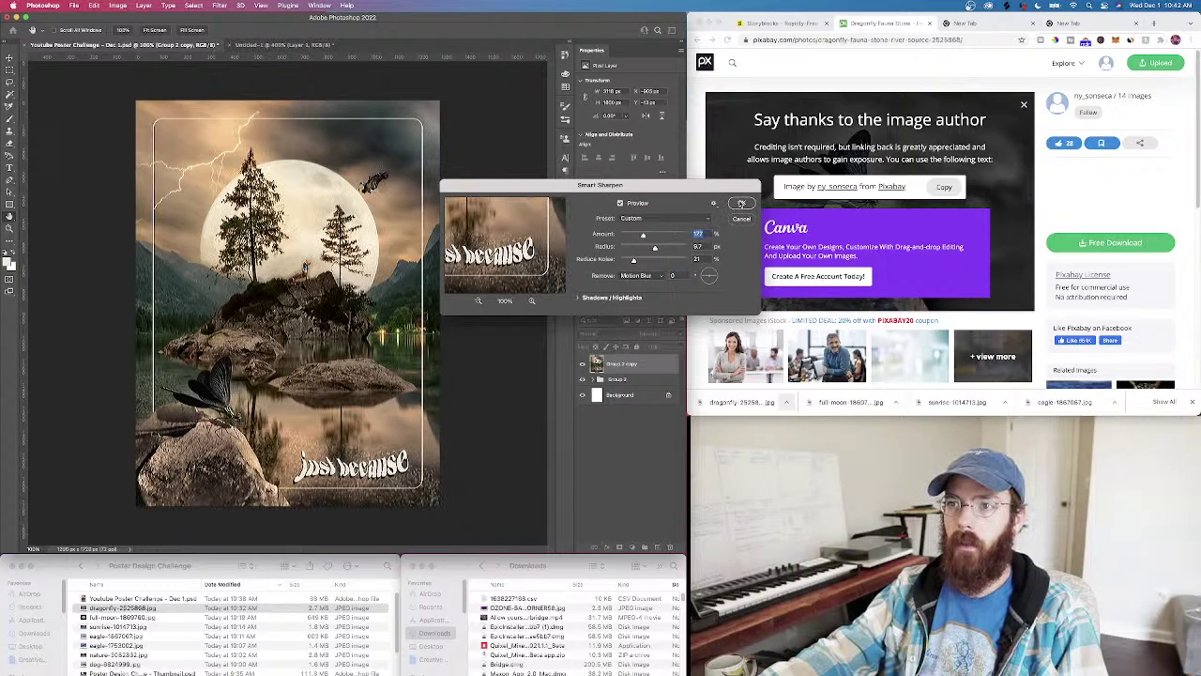
{"action": "left_click", "coordinate": [741, 202]}
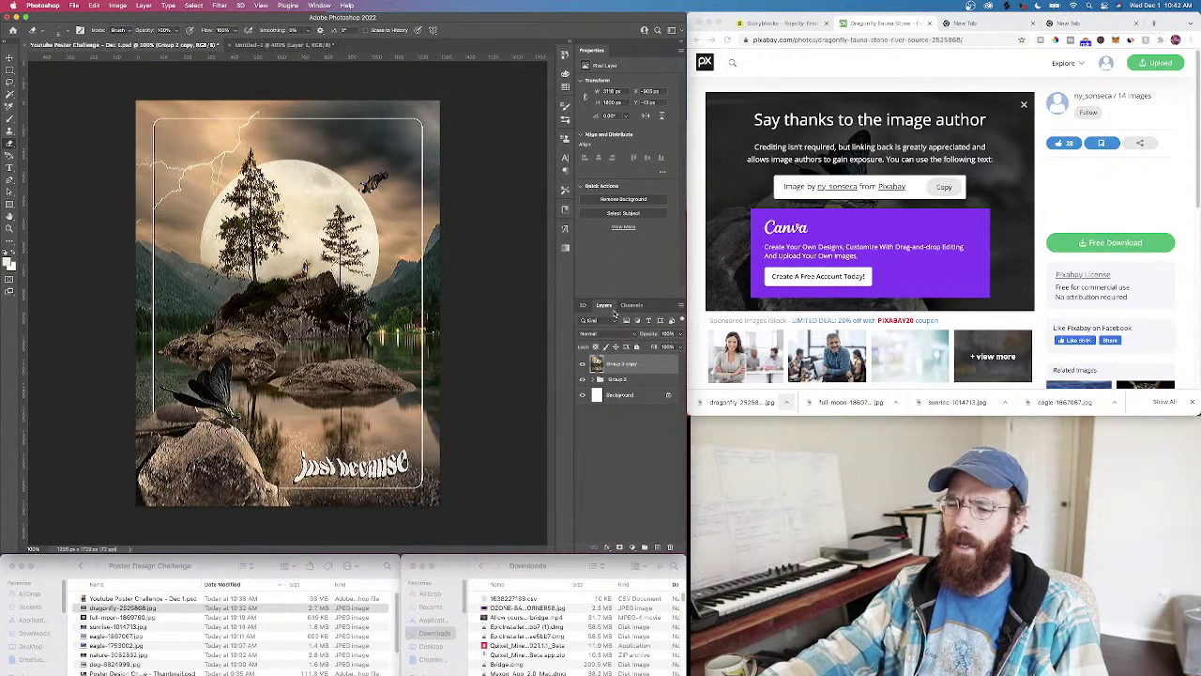
Expand the original poster group and rename its lettering layer, the Group 1 copy, as "just because"
{"action": "left_click", "coordinate": [627, 379]}
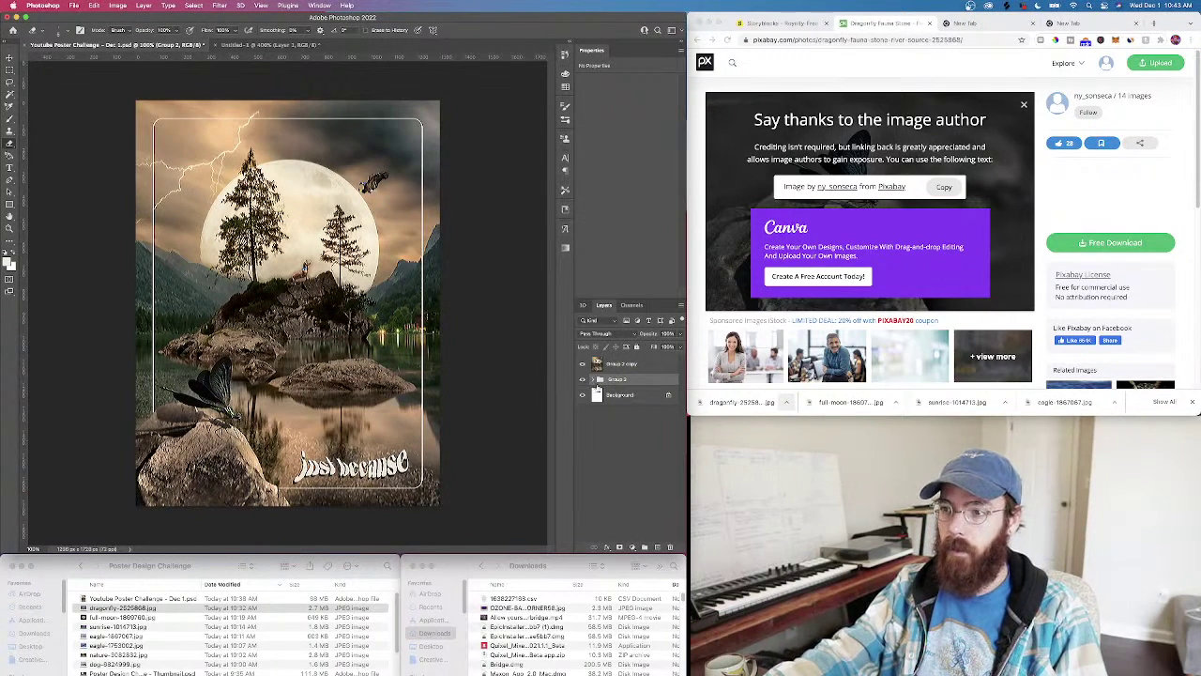
{"action": "left_click", "coordinate": [595, 379]}
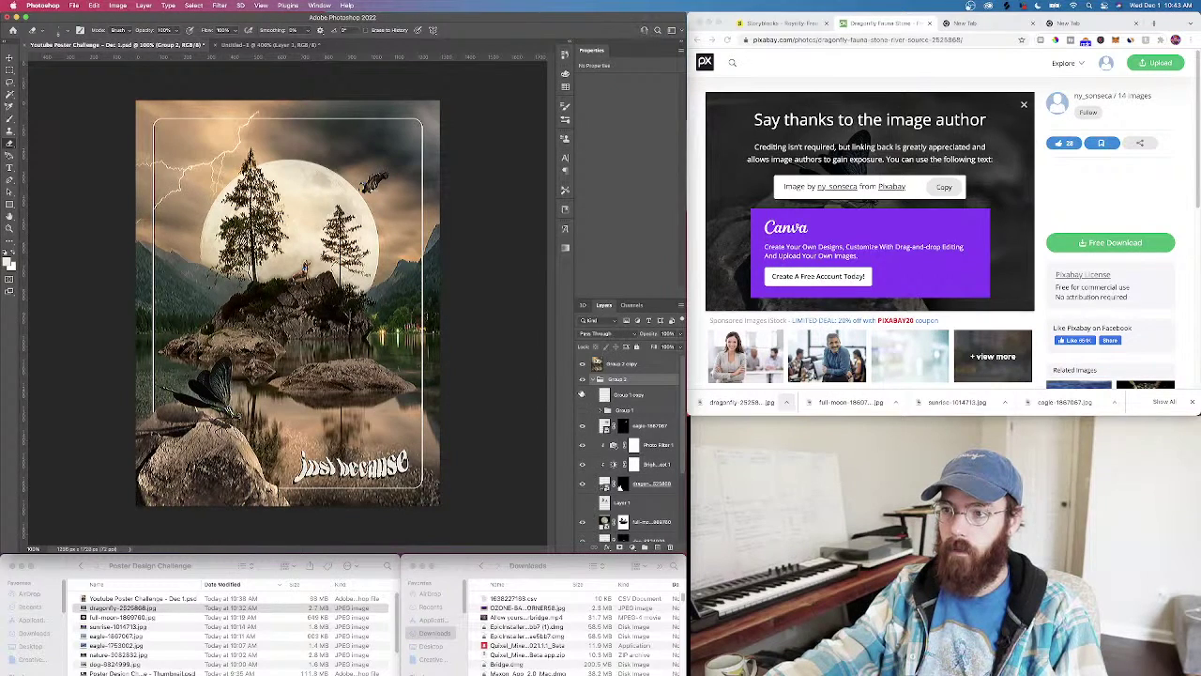
{"action": "left_click_drag", "start_coordinate": [624, 378], "coordinate": [631, 414]}
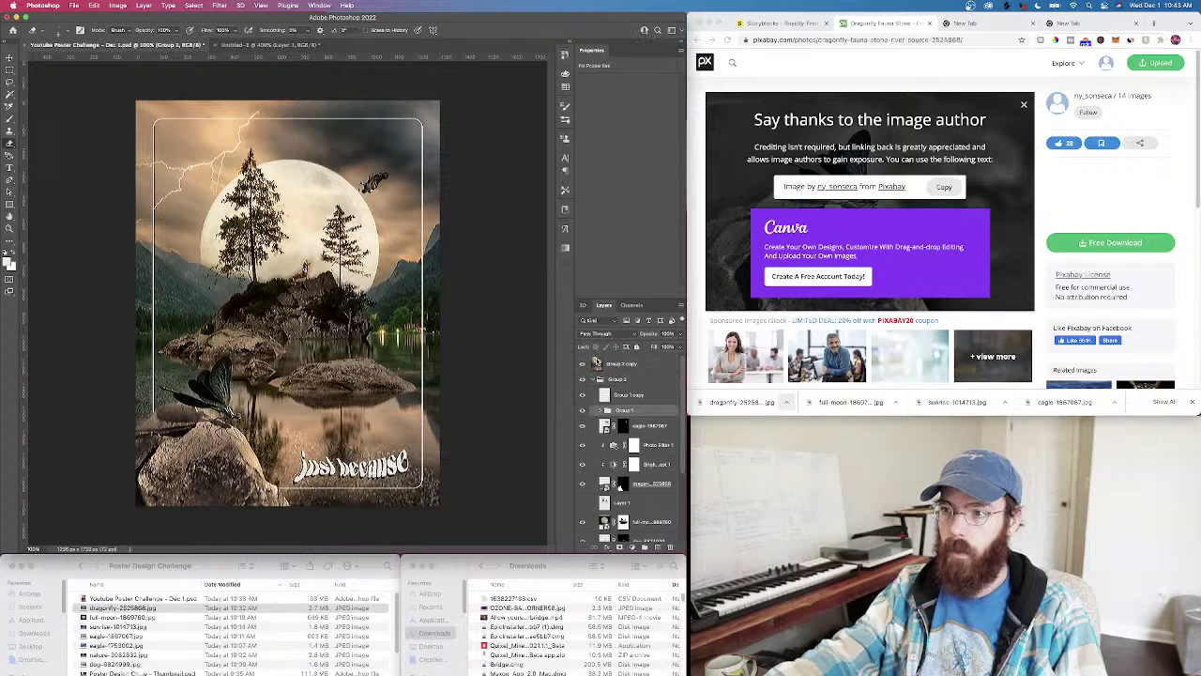
{"action": "left_click", "coordinate": [630, 396]}
{"action": "right_click", "coordinate": [629, 396]}
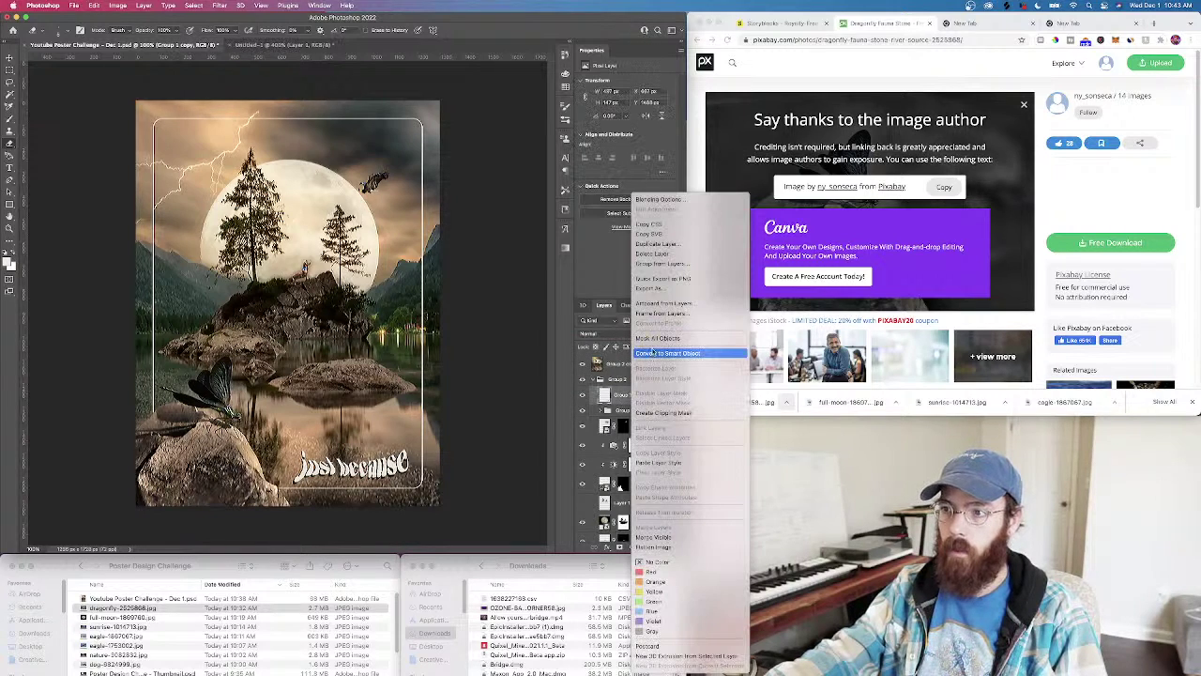
{"action": "left_click", "coordinate": [622, 397]}
{"action": "double_click", "coordinate": [621, 395]}
{"action": "type", "text": "just because"}
{"action": "key", "text": "Return"}
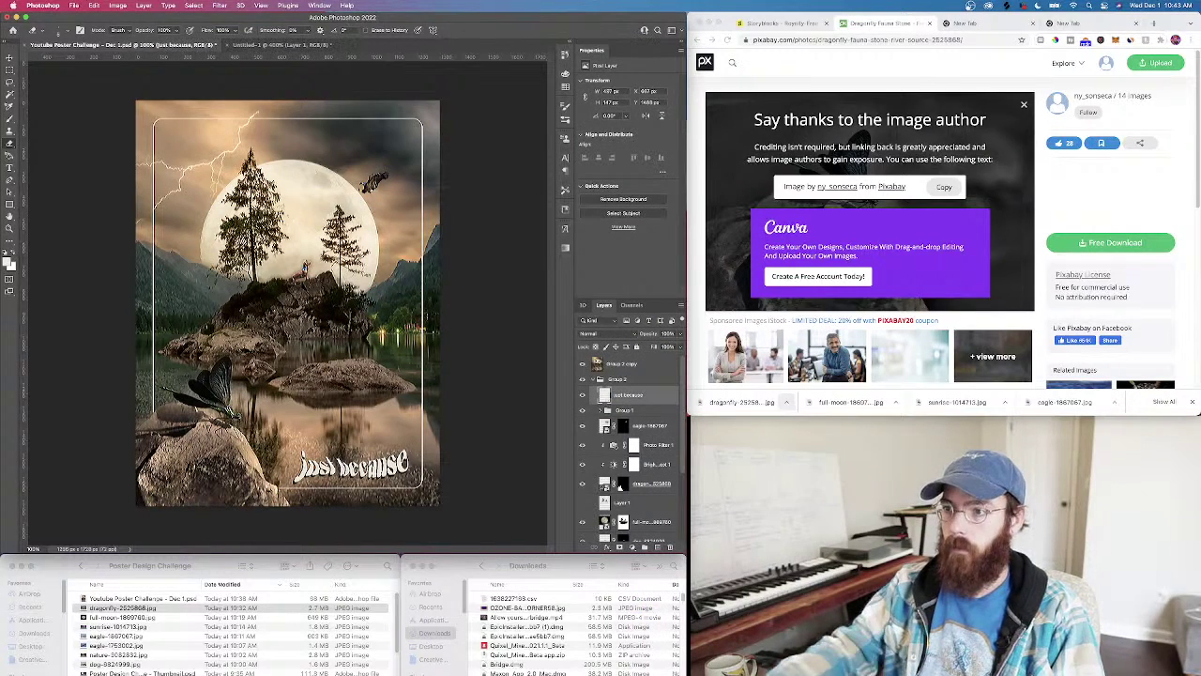
Start a quick PNG export of the lettering layer and create a folder named "assets for merch" as its destination
{"action": "right_click", "coordinate": [630, 393]}
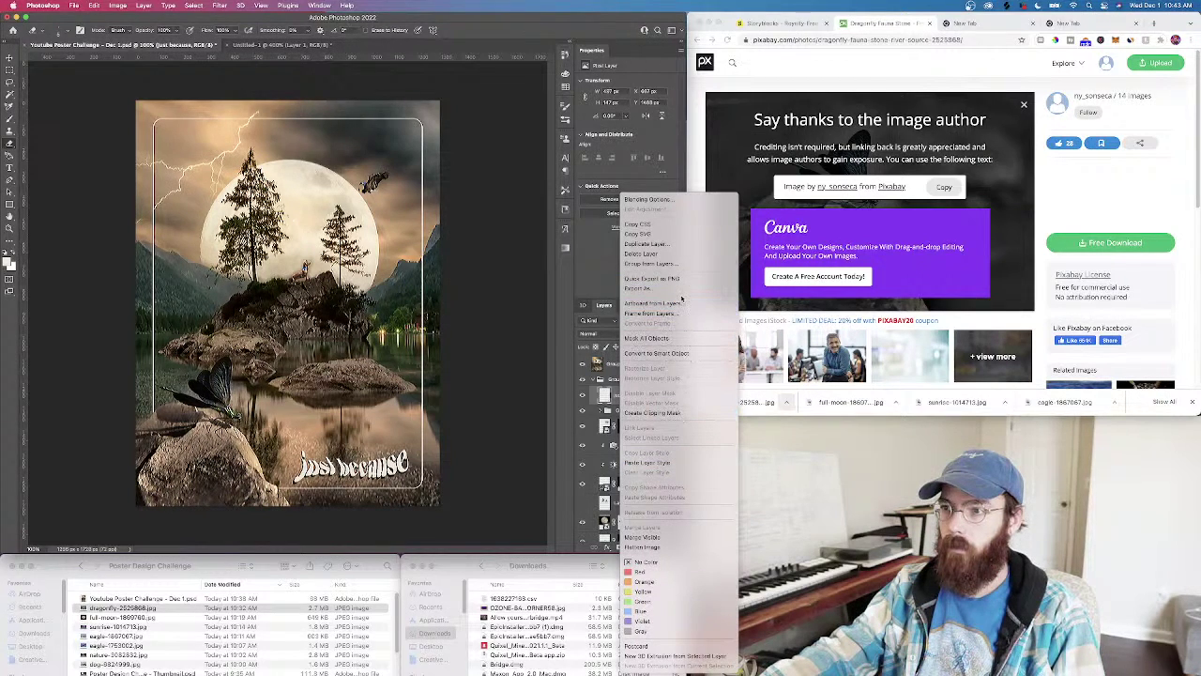
{"action": "left_click", "coordinate": [683, 280]}
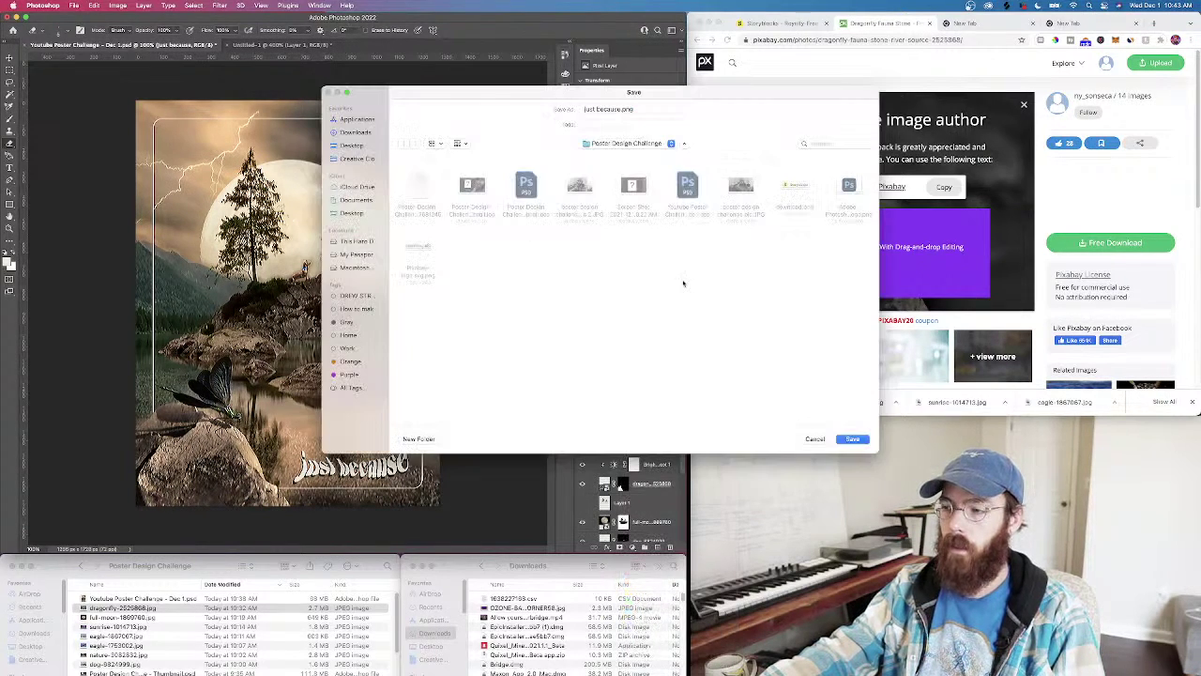
{"action": "left_click", "coordinate": [419, 439]}
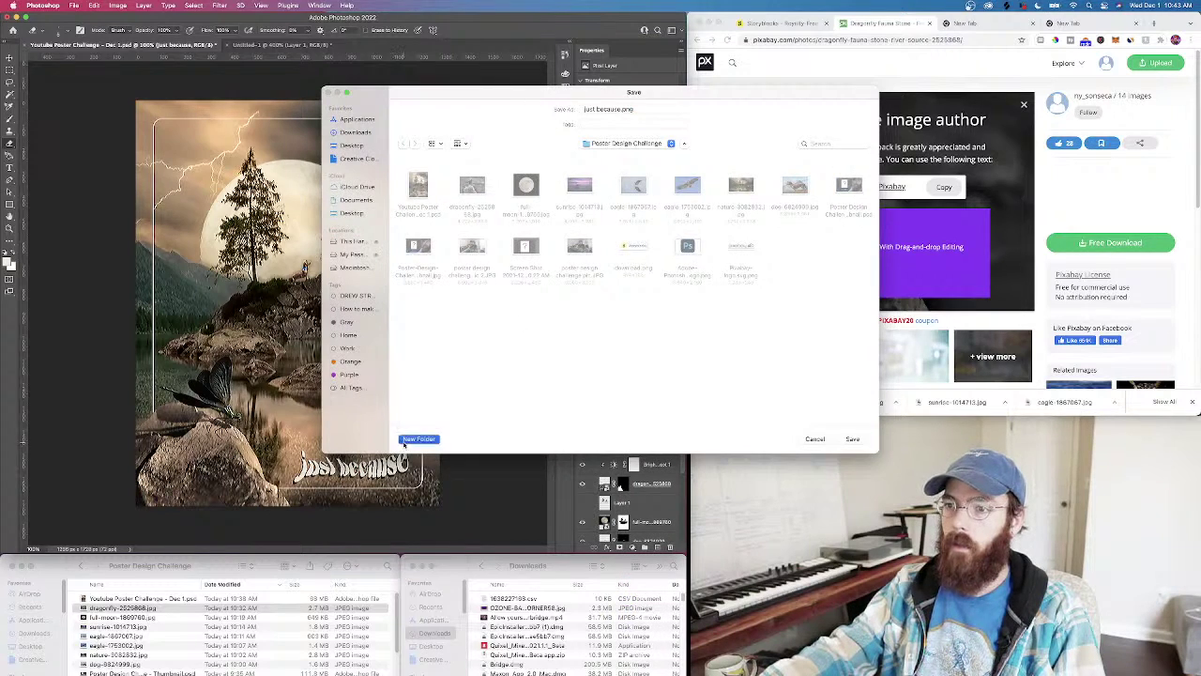
{"action": "type", "text": "as"}
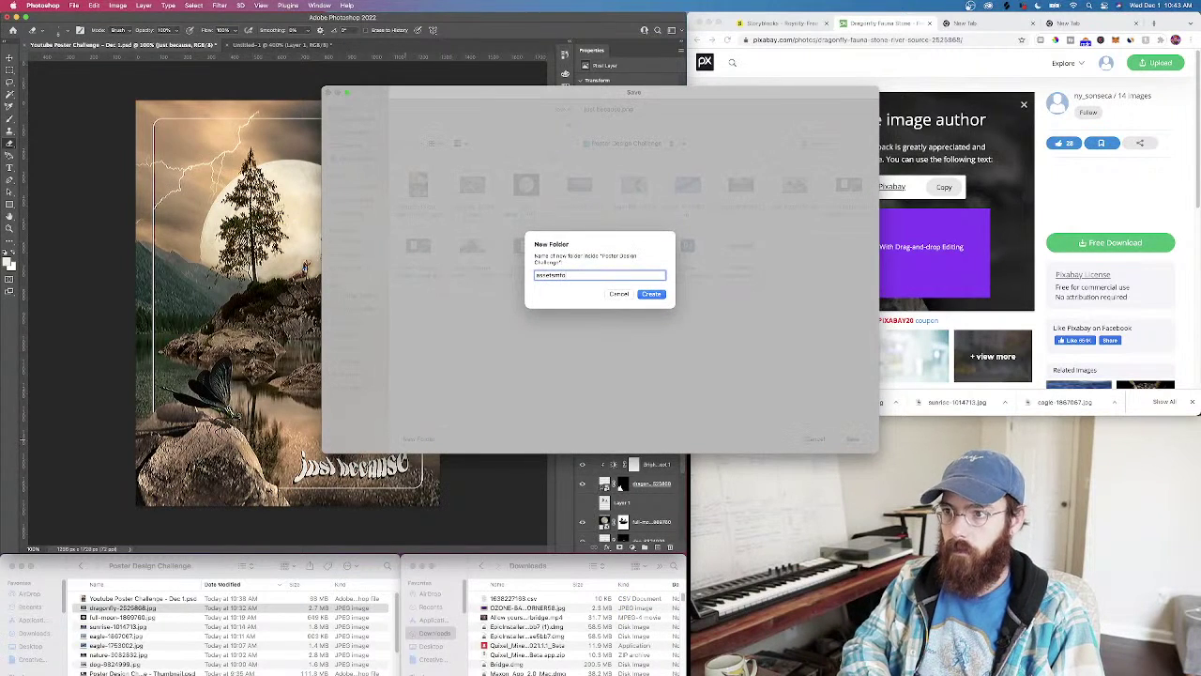
{"action": "type", "text": "sets for merch"}
{"action": "key", "text": "Return"}
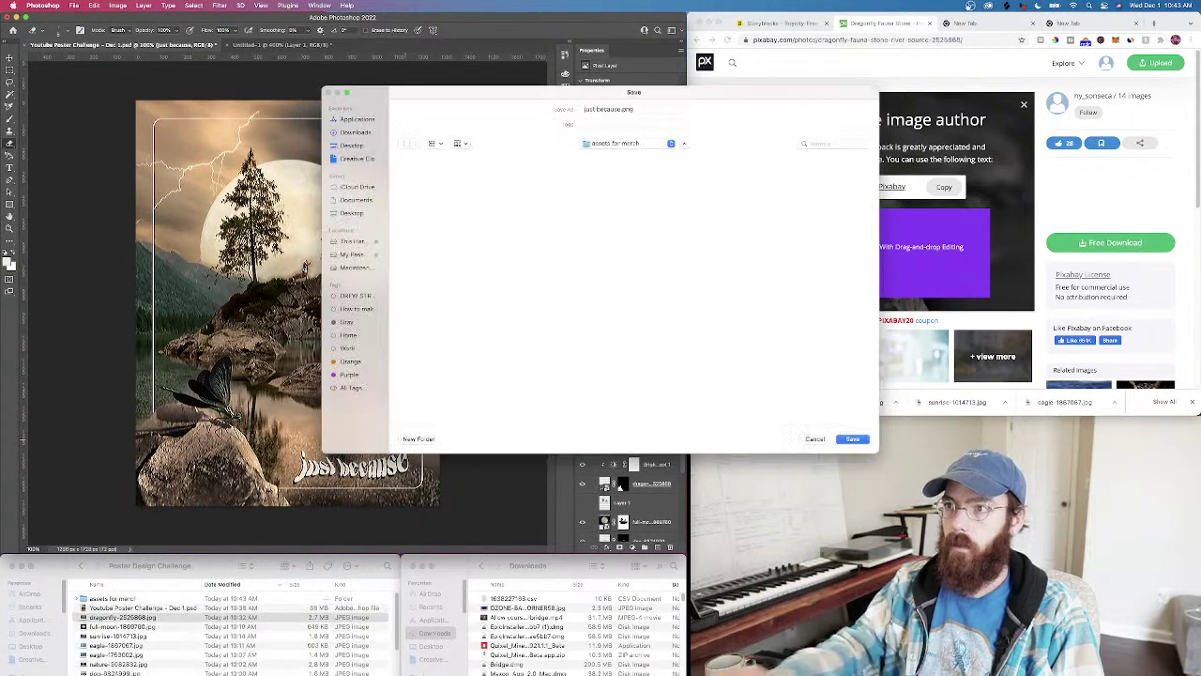
Add "- warp" to the end of the PNG's "just because" file name and save the export
{"action": "left_click", "coordinate": [620, 110]}
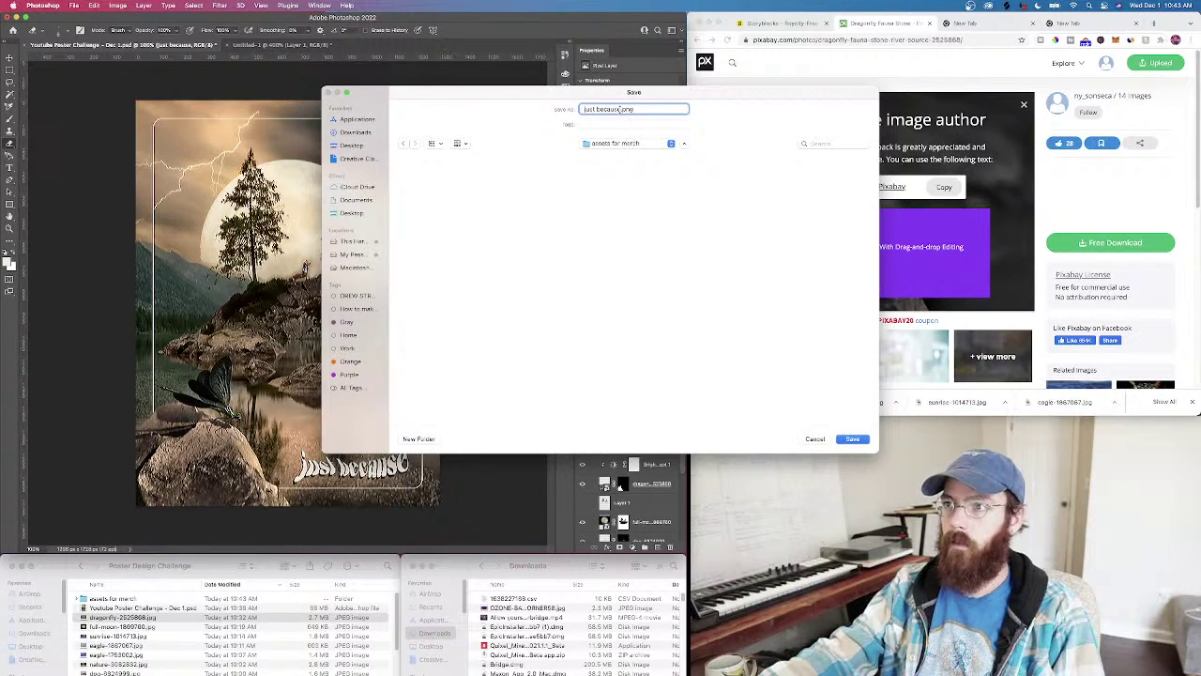
{"action": "type", "text": "- warp"}
{"action": "key", "text": "Return"}
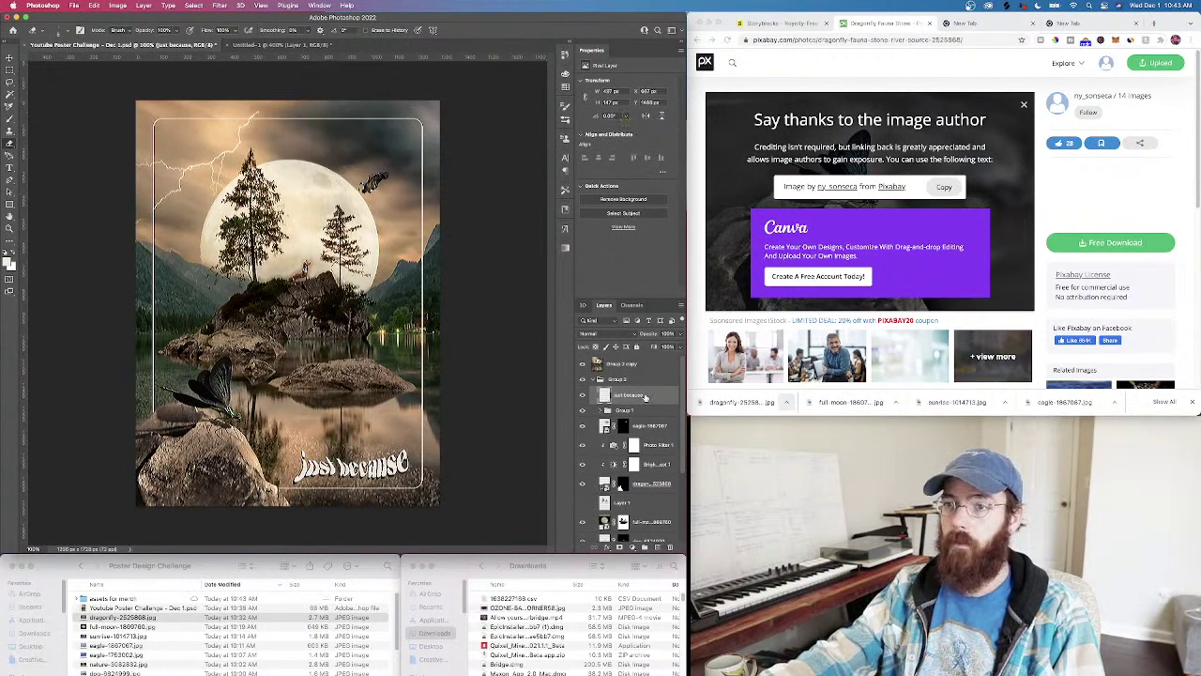
Switch to Chrome and search Pixabay's photos for "frame"
{"action": "left_click", "coordinate": [839, 75]}
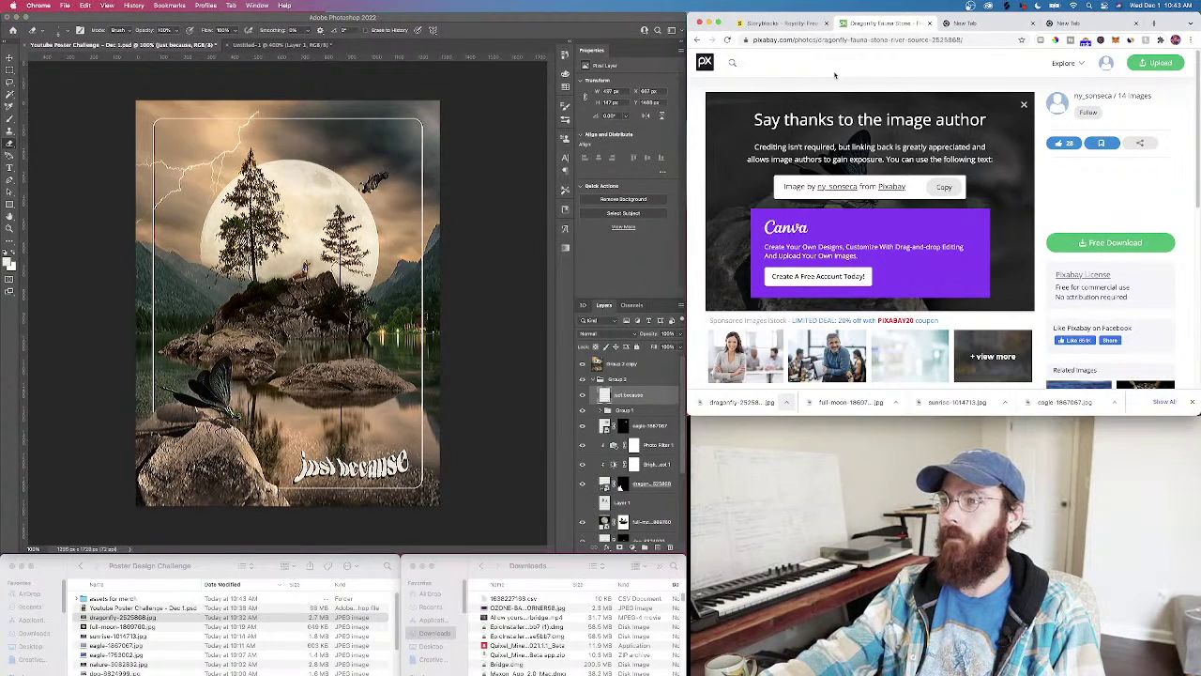
{"action": "left_click", "coordinate": [736, 64]}
{"action": "type", "text": "fra"}
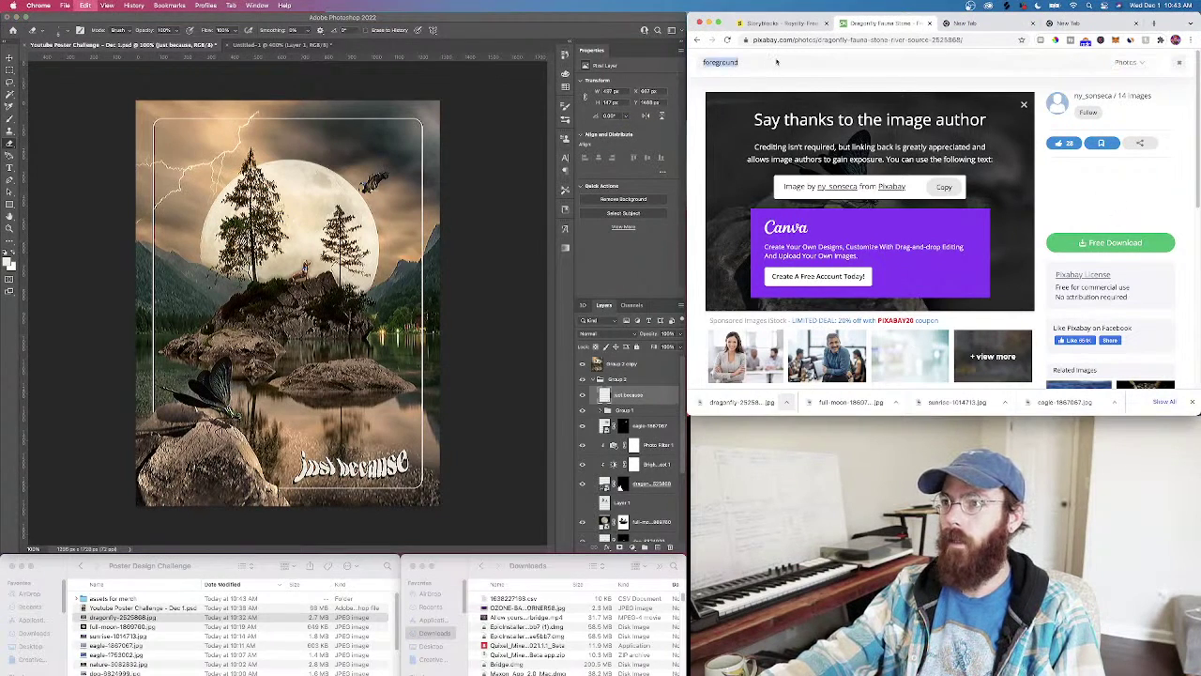
{"action": "type", "text": "me"}
{"action": "key", "text": "Return"}
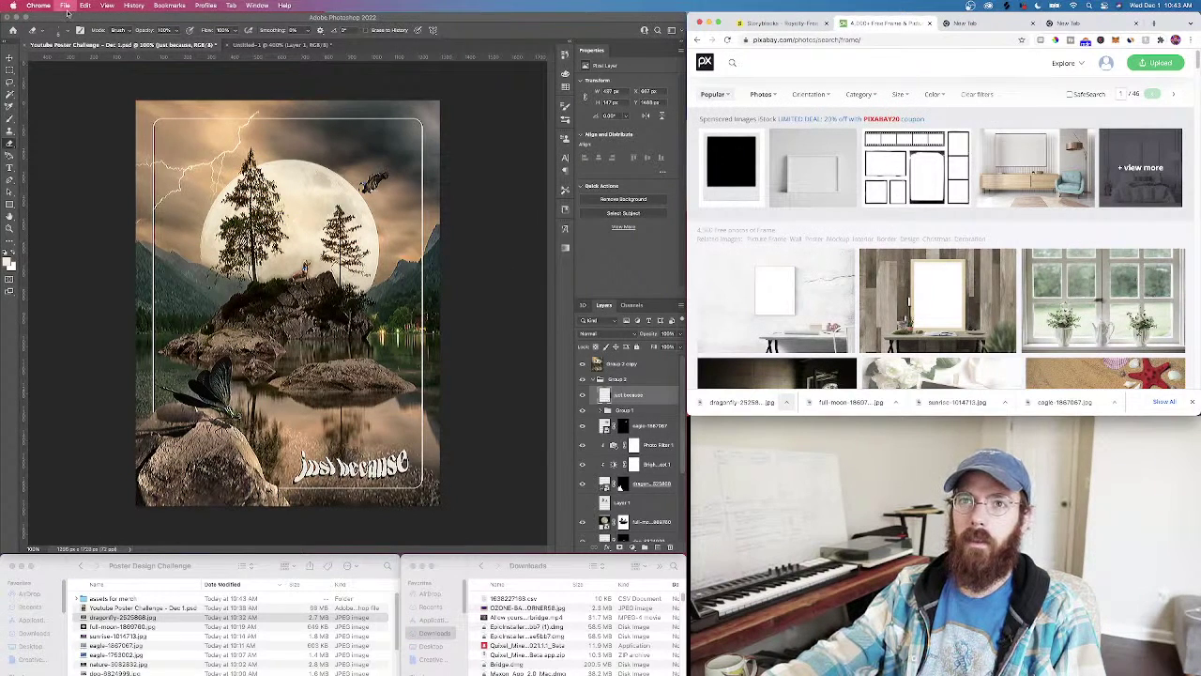
Look through the frame photo results for ornate picture frames and blank wall frames that could suit the poster
{"action": "key", "text": "super+s"}
{"action": "left_click", "coordinate": [949, 154]}
{"action": "left_click", "coordinate": [1070, 302]}
{"action": "left_click", "coordinate": [1068, 304]}
{"action": "scroll", "coordinate": [969, 281], "scroll_direction": "down", "scroll_amount": 1}
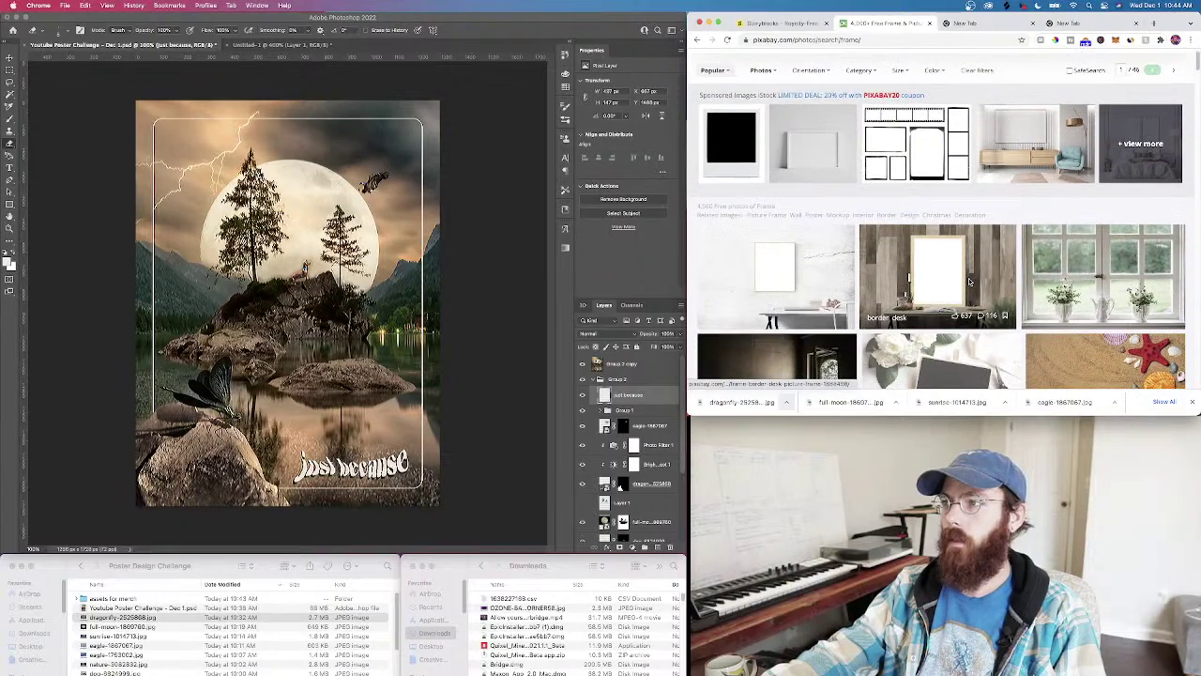
{"action": "scroll", "coordinate": [970, 282], "scroll_direction": "down", "scroll_amount": 5}
{"action": "scroll", "coordinate": [970, 282], "scroll_direction": "down", "scroll_amount": 5}
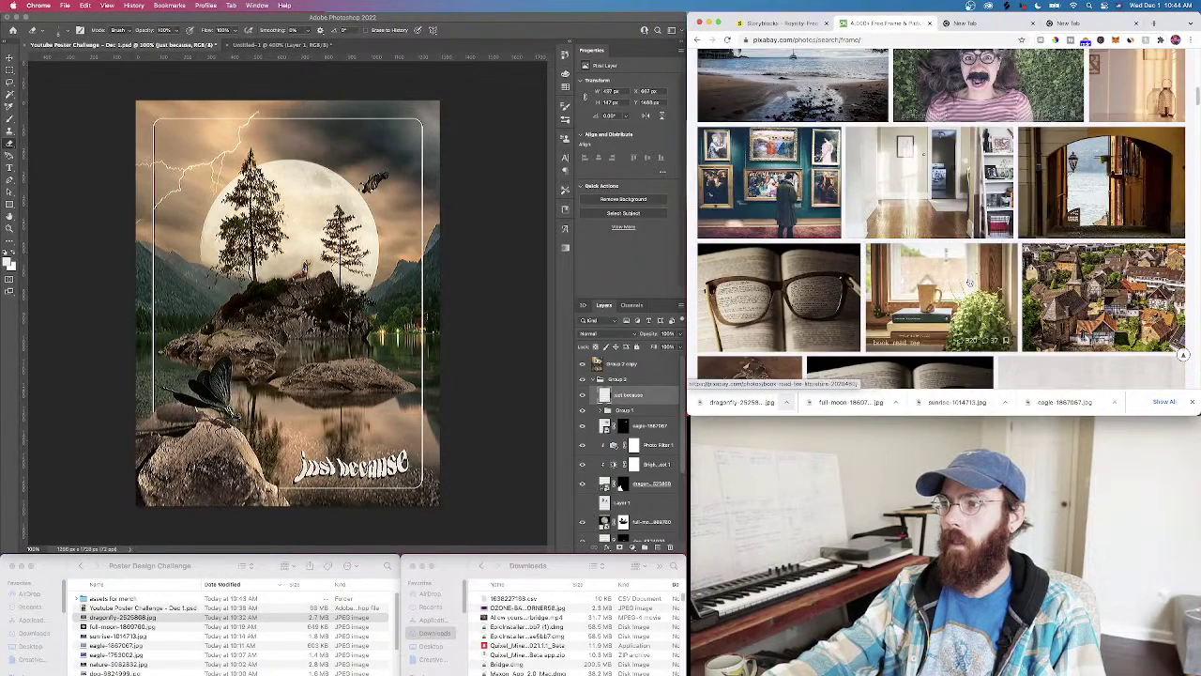
{"action": "scroll", "coordinate": [969, 282], "scroll_direction": "down", "scroll_amount": 3}
{"action": "scroll", "coordinate": [969, 281], "scroll_direction": "up", "scroll_amount": 8}
{"action": "scroll", "coordinate": [953, 266], "scroll_direction": "down", "scroll_amount": 10}
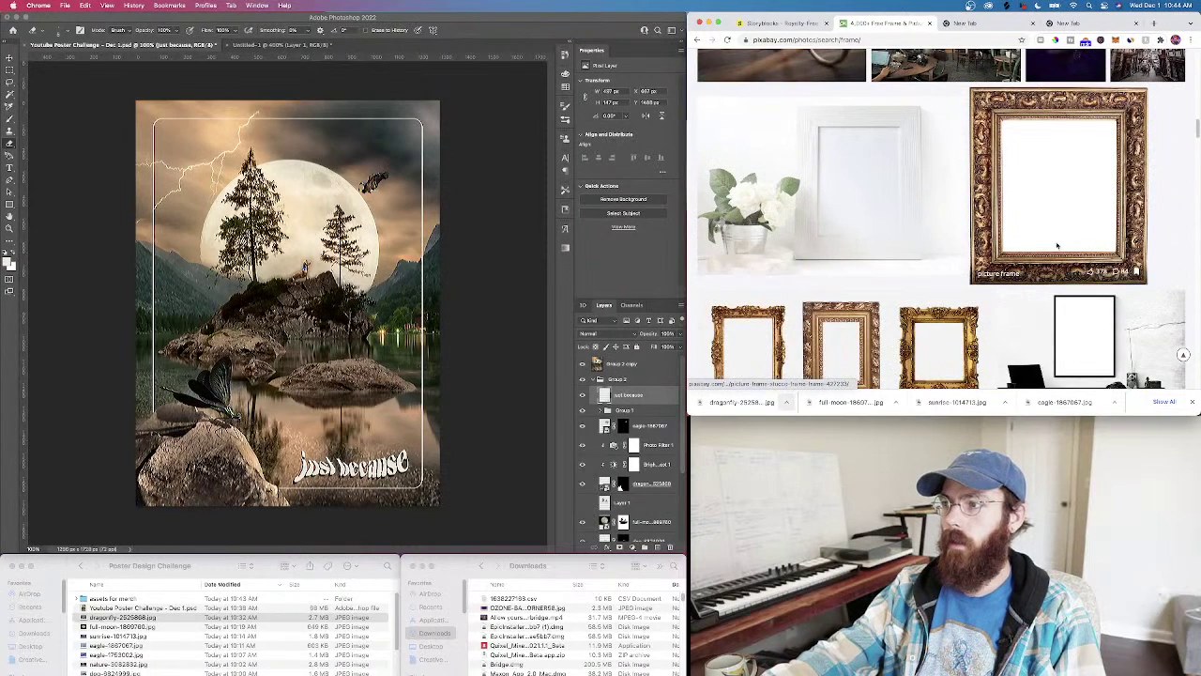
{"action": "scroll", "coordinate": [738, 213], "scroll_direction": "down", "scroll_amount": 3}
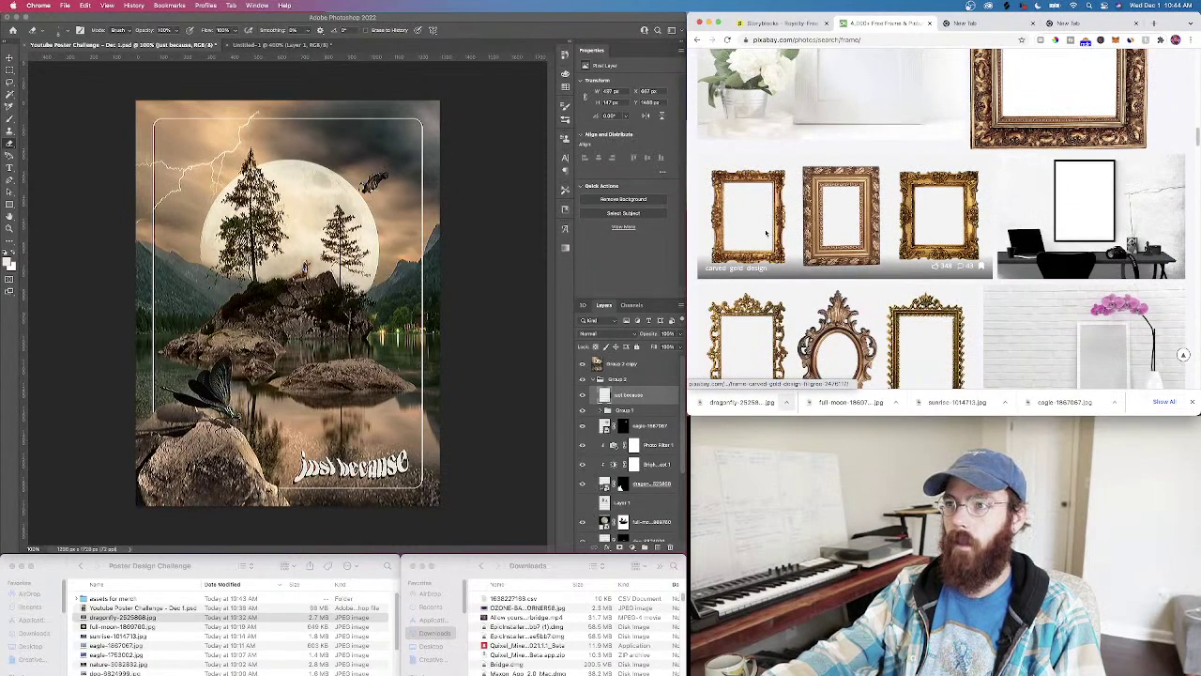
{"action": "scroll", "coordinate": [808, 250], "scroll_direction": "down", "scroll_amount": 1}
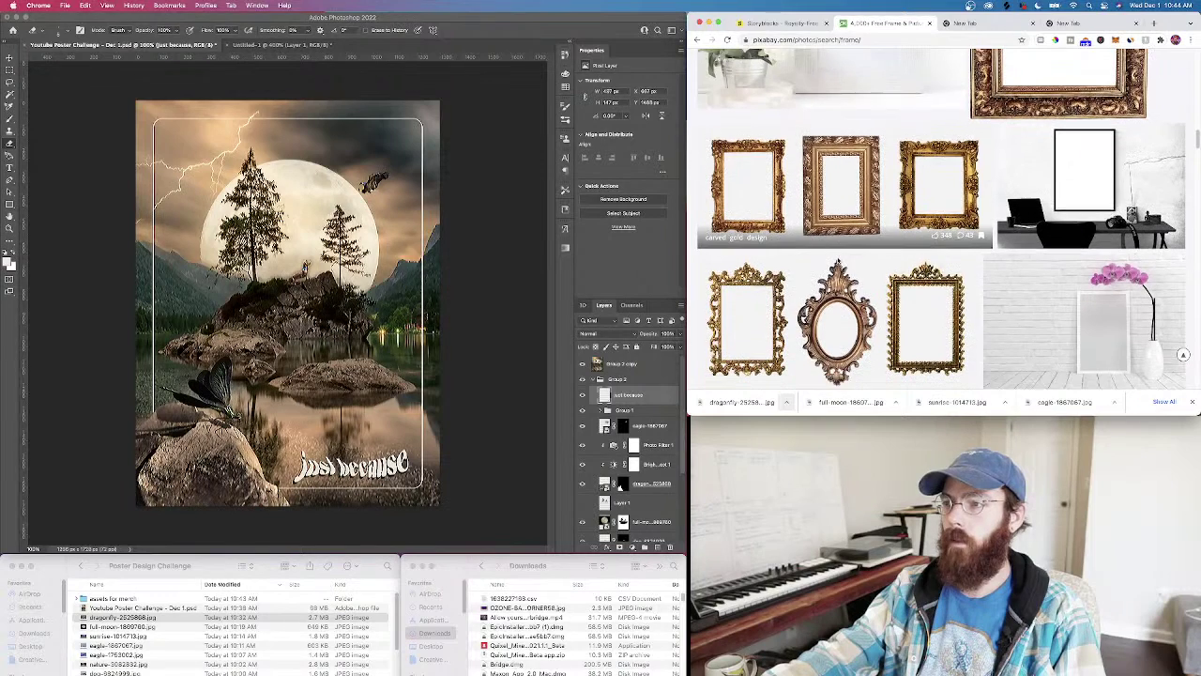
{"action": "scroll", "coordinate": [837, 262], "scroll_direction": "down", "scroll_amount": 1}
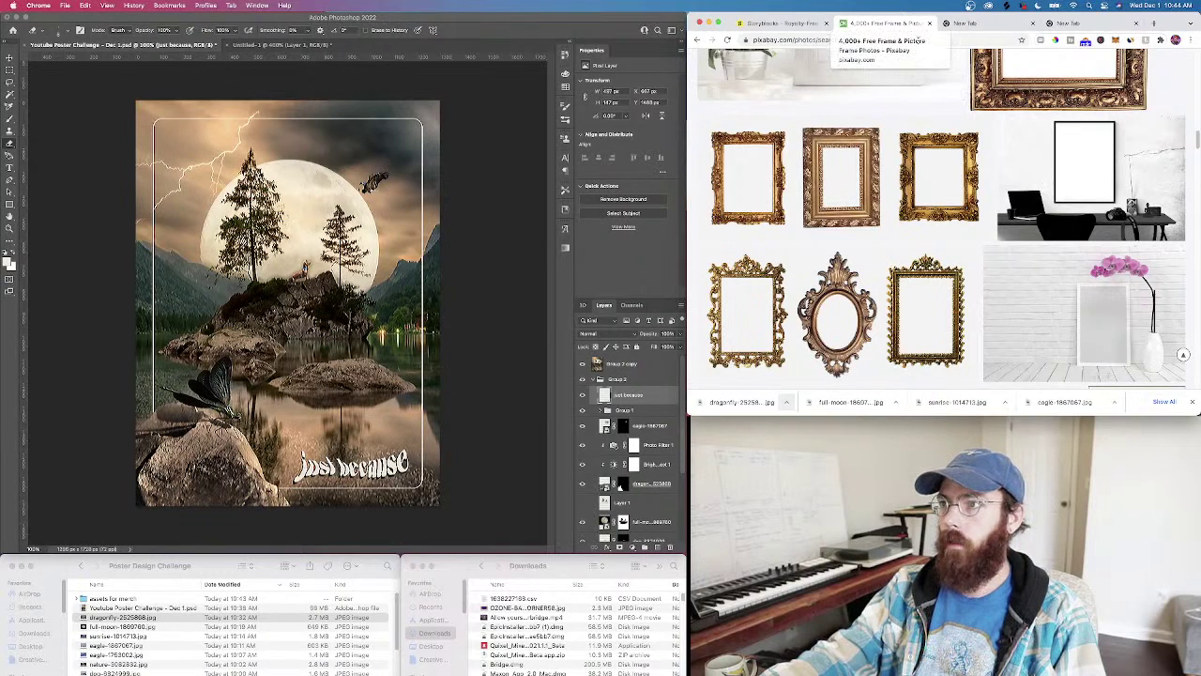
{"action": "scroll", "coordinate": [984, 207], "scroll_direction": "down", "scroll_amount": 5}
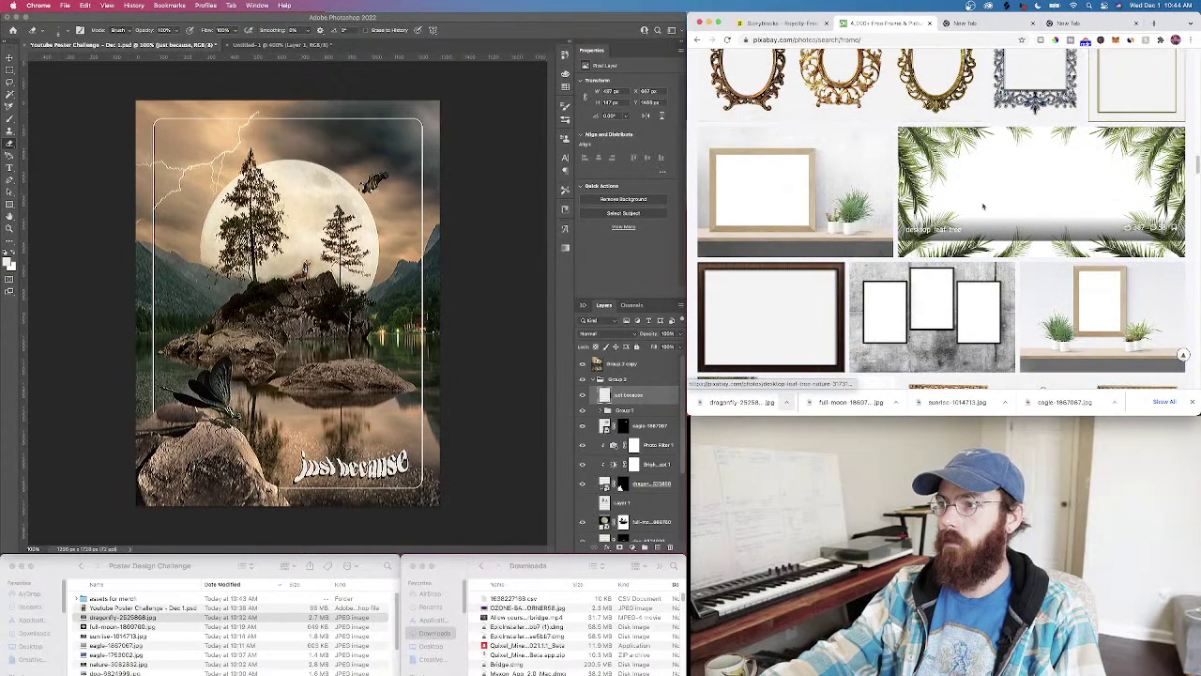
{"action": "scroll", "coordinate": [981, 202], "scroll_direction": "down", "scroll_amount": 5}
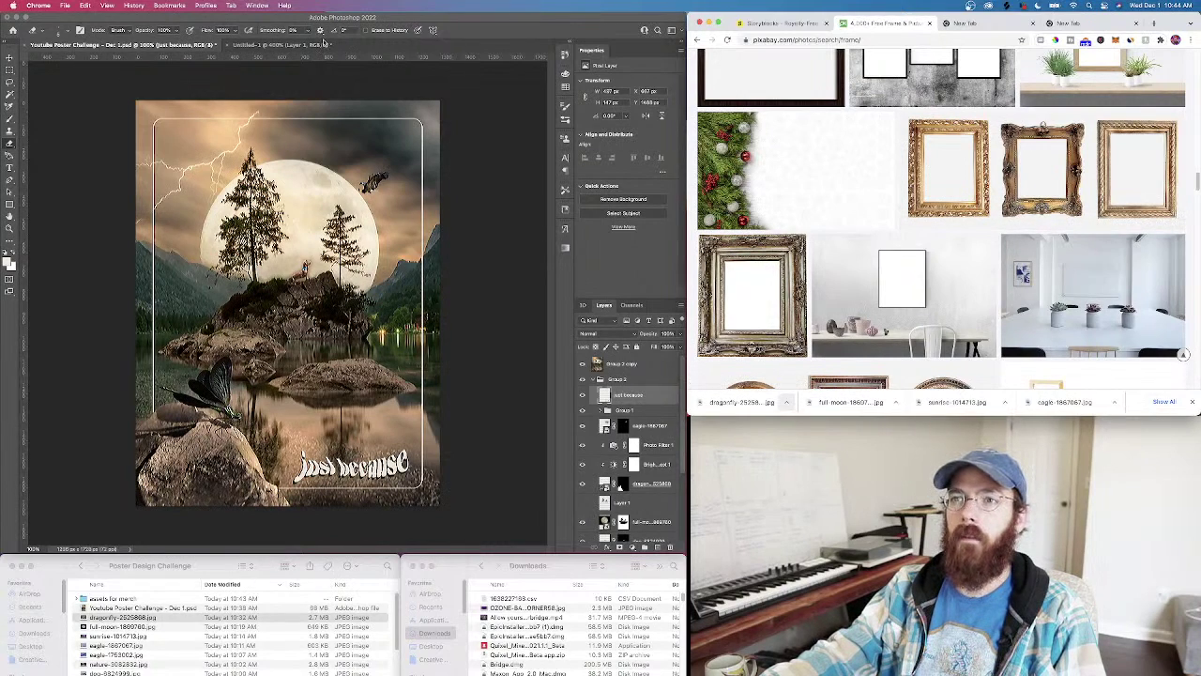
Close the spare new tab and return to the Pixabay frame results
{"action": "left_click", "coordinate": [1075, 24]}
{"action": "key", "text": "super+w"}
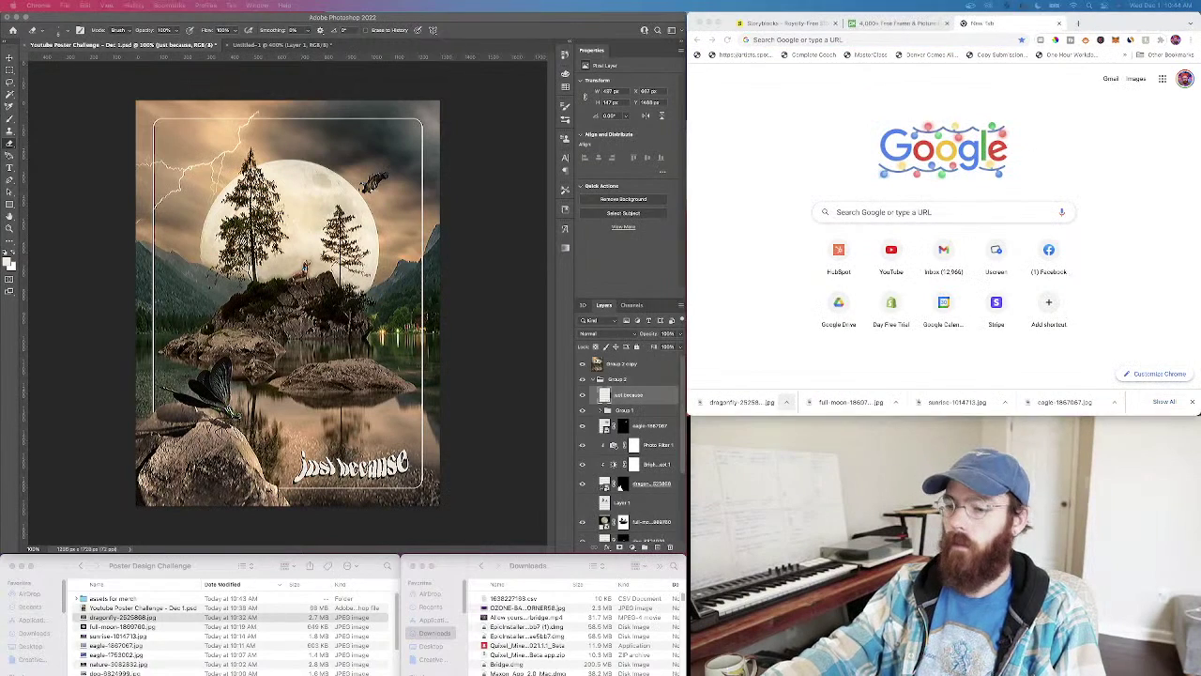
{"action": "left_click", "coordinate": [910, 24]}
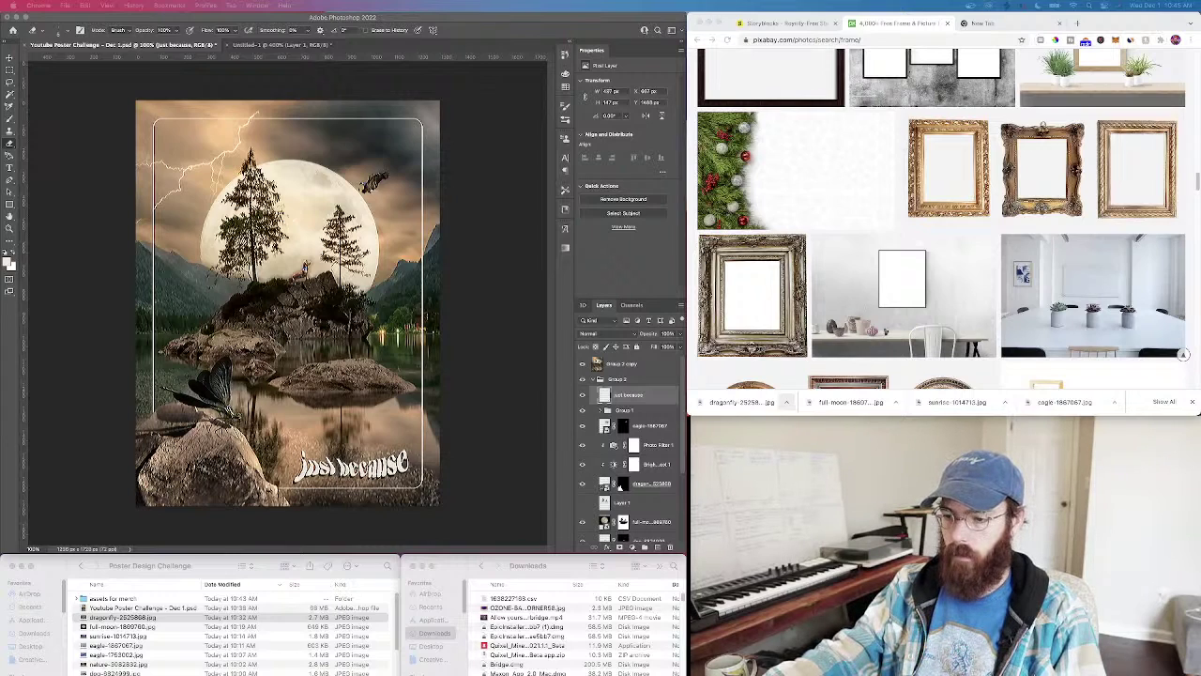
Move the Printful Add products window over the Pixabay window and resize it to fit the same space beside Photoshop
{"action": "left_click_drag", "start_coordinate": [938, 244], "coordinate": [871, 115]}
{"action": "left_click_drag", "start_coordinate": [896, 469], "coordinate": [896, 593]}
{"action": "left_click_drag", "start_coordinate": [889, 109], "coordinate": [949, 17]}
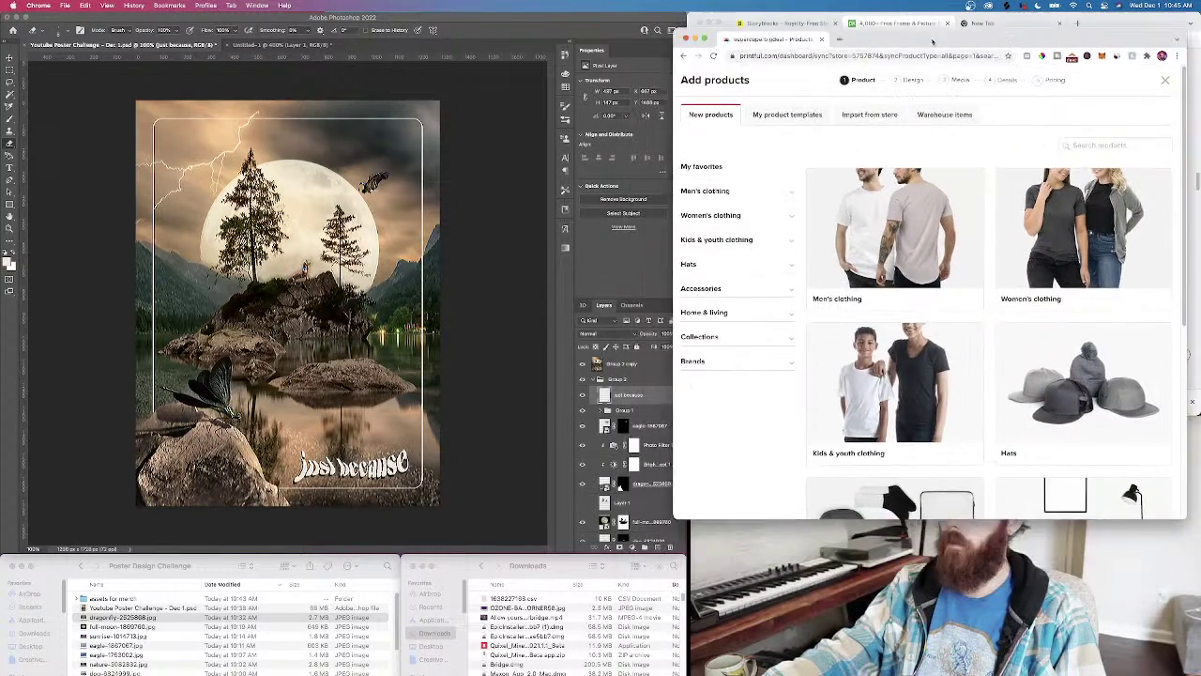
{"action": "left_click_drag", "start_coordinate": [967, 505], "coordinate": [854, 413]}
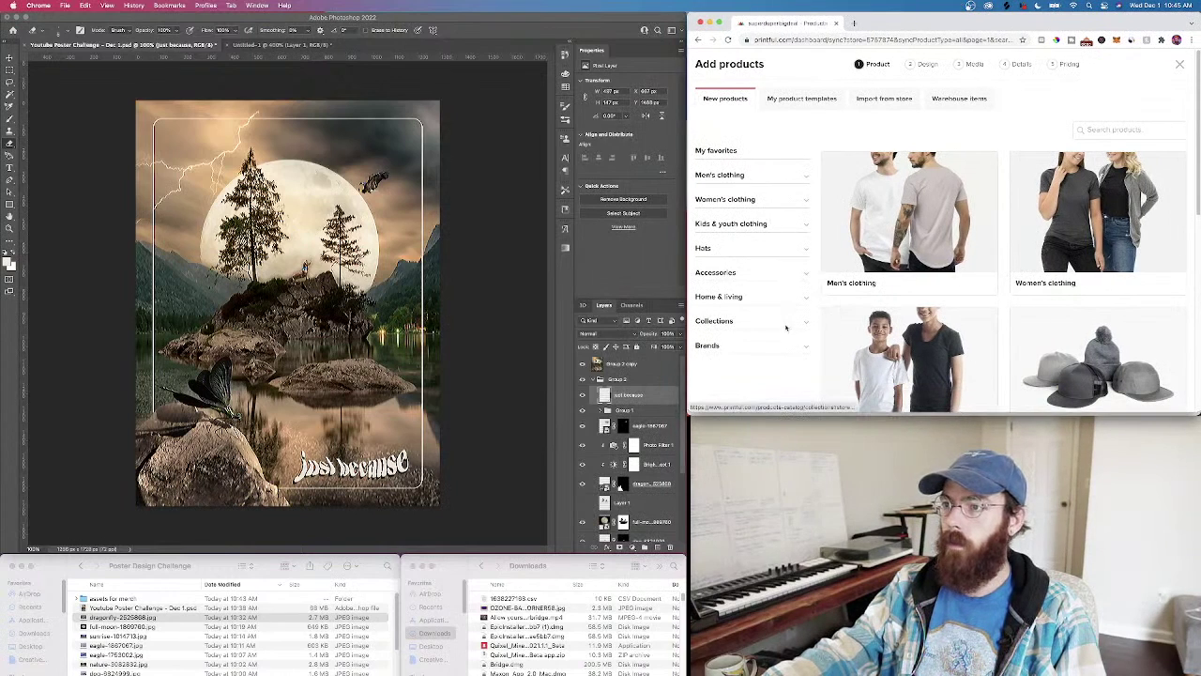
Open the Sweatshirts category under Men's clothing in the Printful product catalog
{"action": "left_click", "coordinate": [736, 297]}
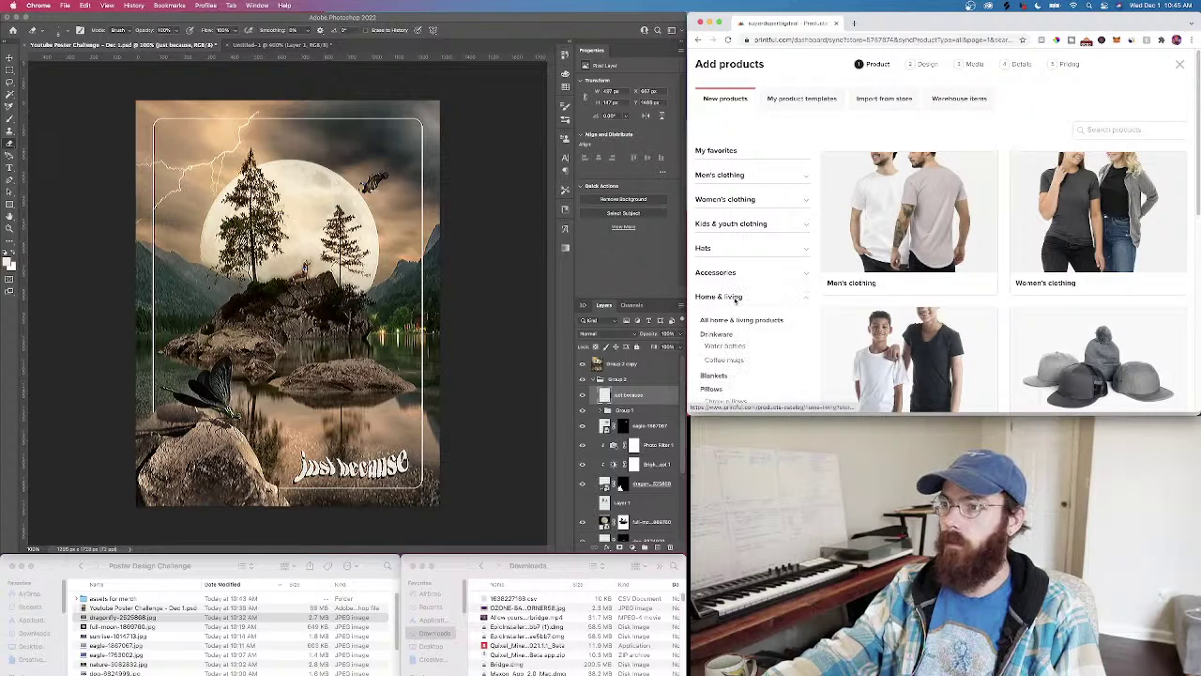
{"action": "left_click", "coordinate": [735, 274]}
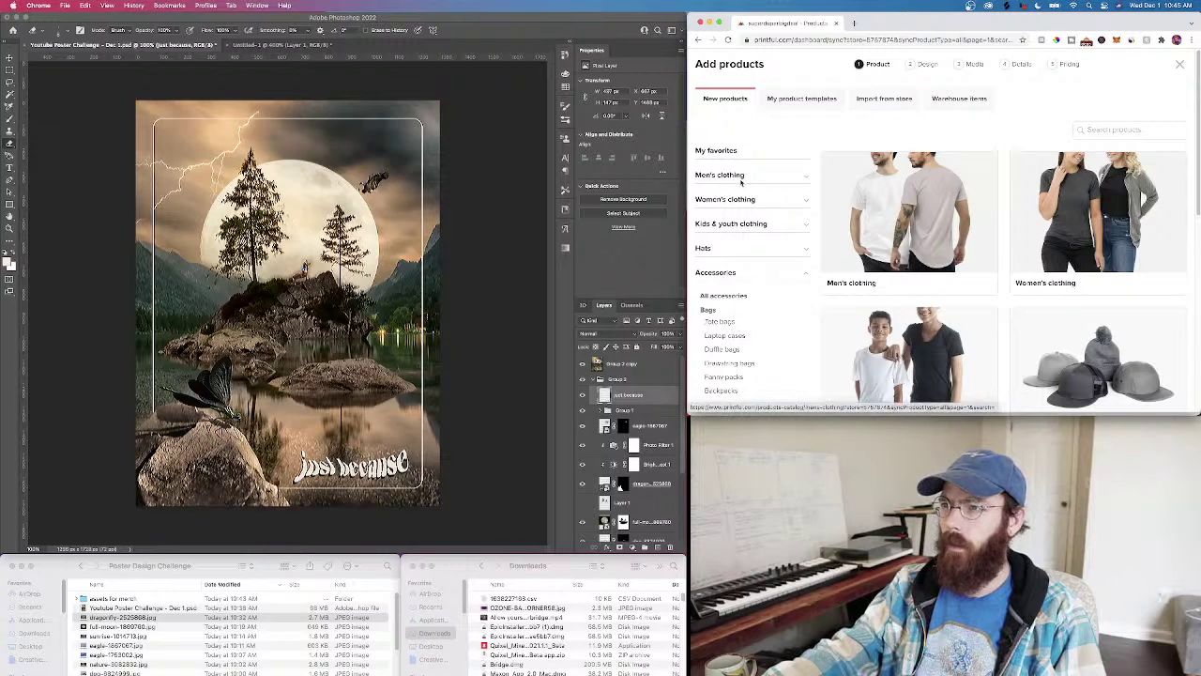
{"action": "left_click", "coordinate": [740, 176]}
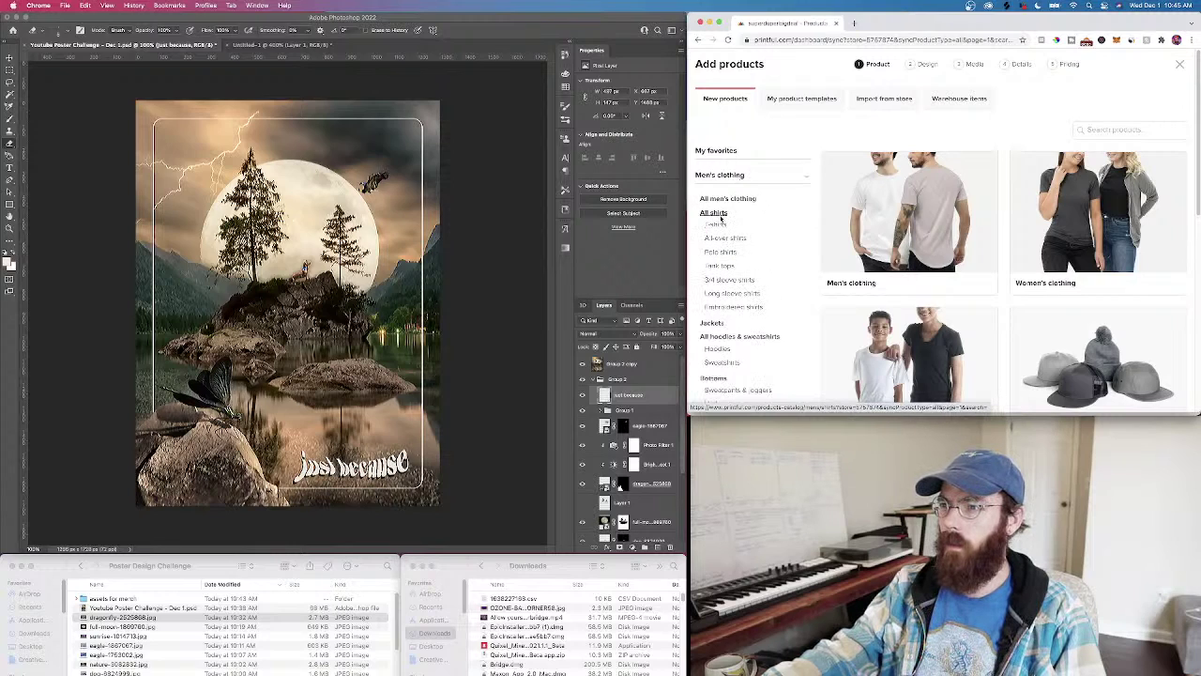
{"action": "left_click", "coordinate": [721, 362]}
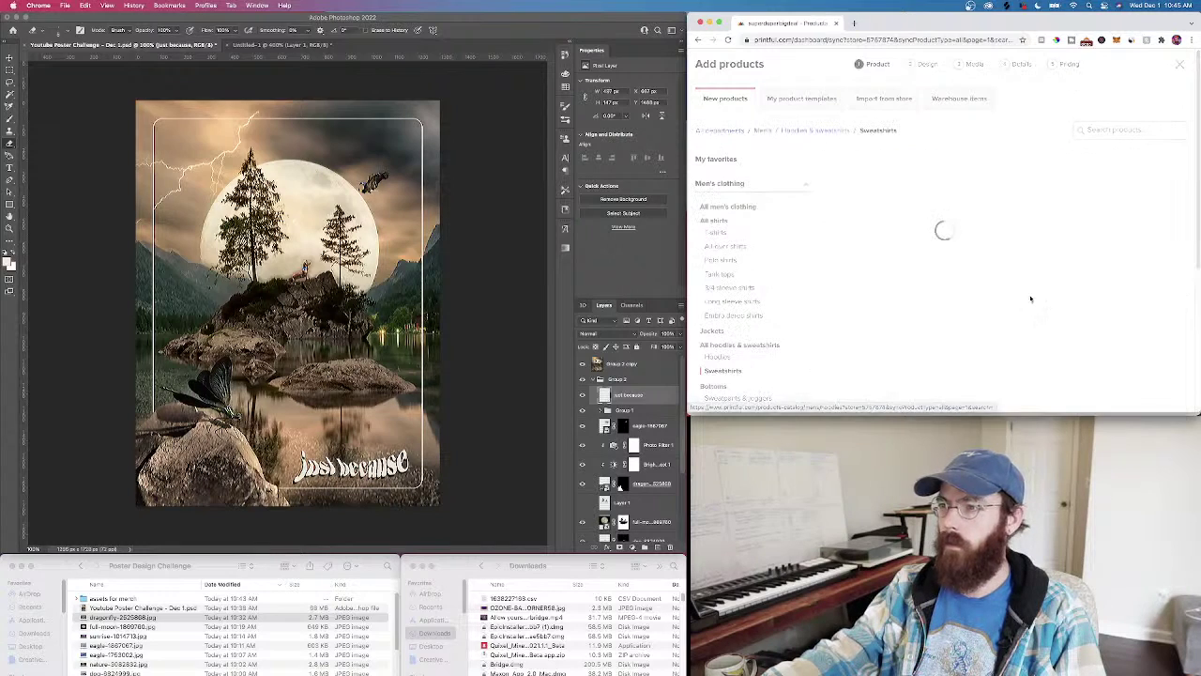
Compare the styles, available colors, sizes and starting prices of the men's sweatshirts
{"action": "scroll", "coordinate": [1026, 304], "scroll_direction": "down", "scroll_amount": 1}
{"action": "scroll", "coordinate": [1026, 302], "scroll_direction": "down", "scroll_amount": 3}
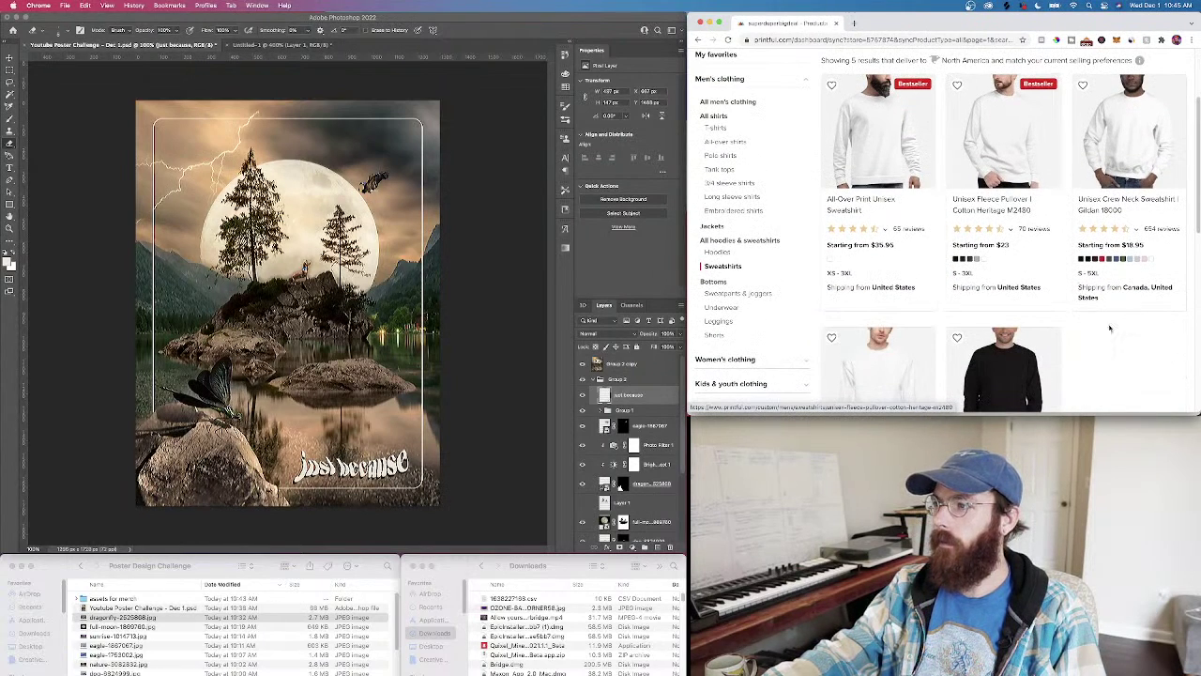
{"action": "scroll", "coordinate": [1108, 329], "scroll_direction": "down", "scroll_amount": 4}
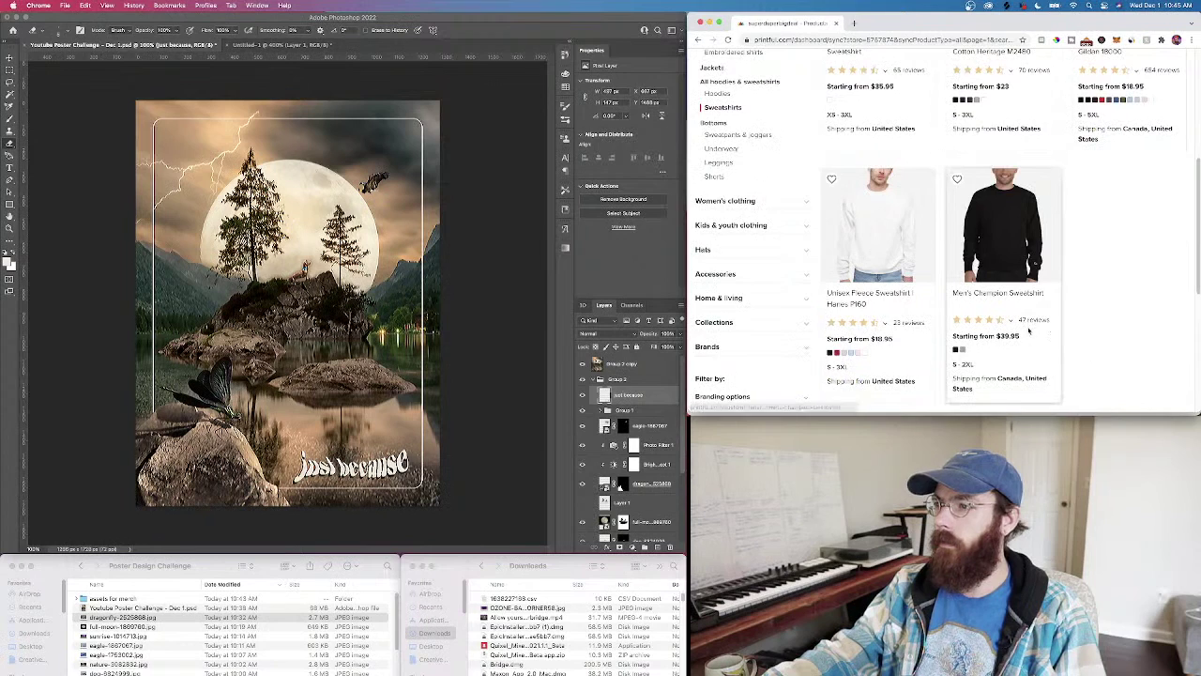
{"action": "scroll", "coordinate": [1028, 334], "scroll_direction": "up", "scroll_amount": 3}
{"action": "scroll", "coordinate": [1028, 334], "scroll_direction": "down", "scroll_amount": 3}
{"action": "scroll", "coordinate": [1028, 330], "scroll_direction": "up", "scroll_amount": 1}
{"action": "scroll", "coordinate": [1033, 326], "scroll_direction": "up", "scroll_amount": 3}
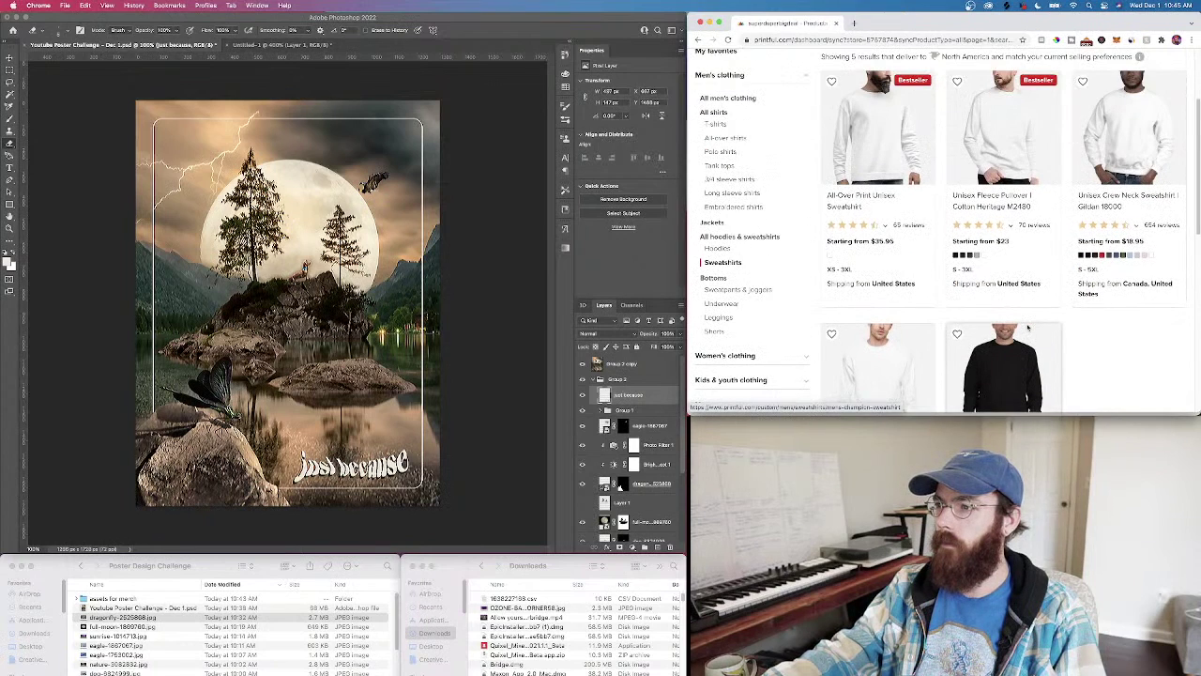
{"action": "scroll", "coordinate": [1085, 316], "scroll_direction": "down", "scroll_amount": 1}
{"action": "scroll", "coordinate": [1086, 316], "scroll_direction": "up", "scroll_amount": 4}
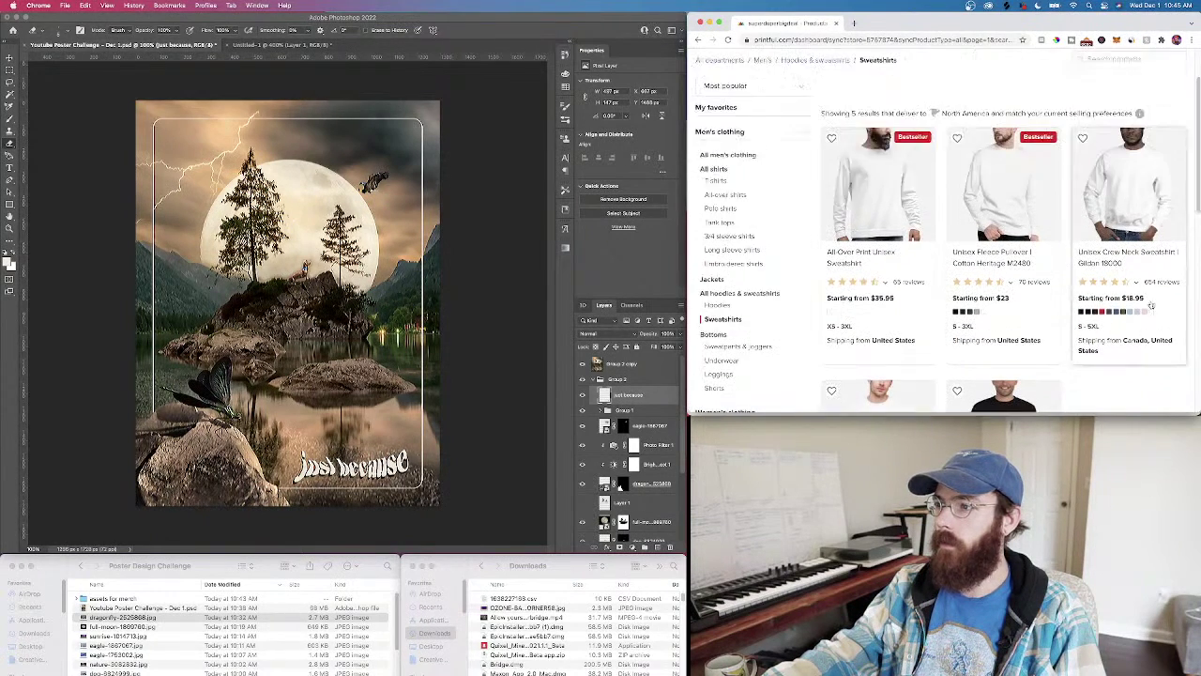
{"action": "scroll", "coordinate": [1127, 291], "scroll_direction": "down", "scroll_amount": 5}
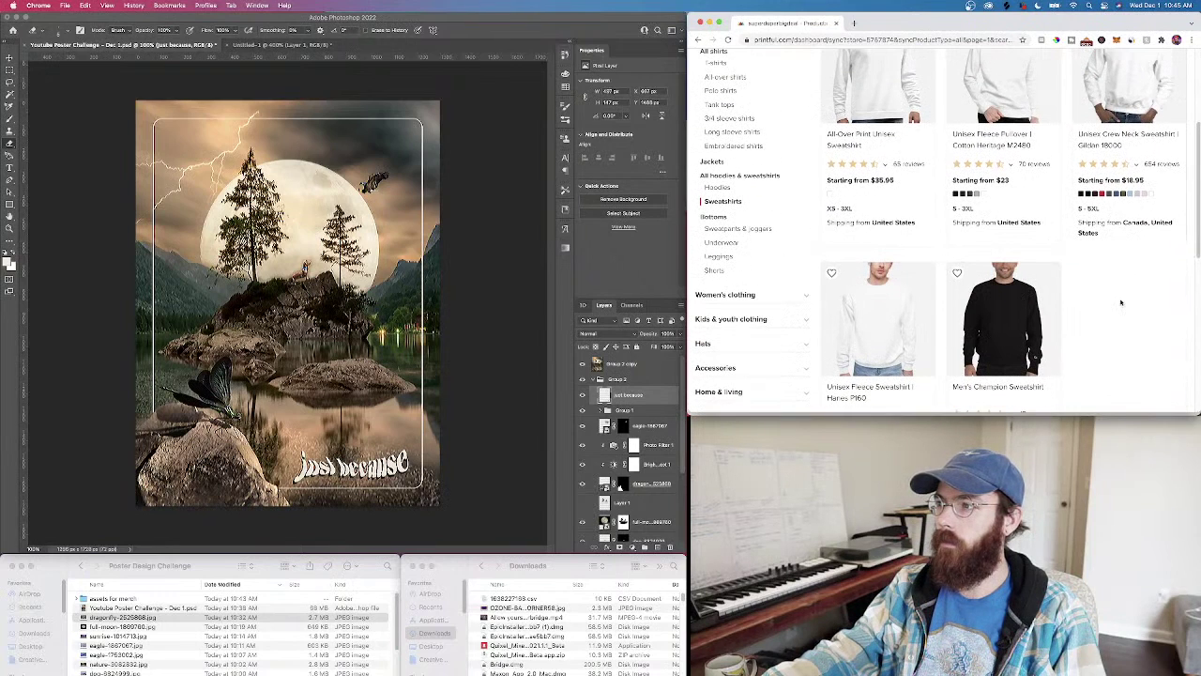
{"action": "scroll", "coordinate": [1122, 303], "scroll_direction": "down", "scroll_amount": 2}
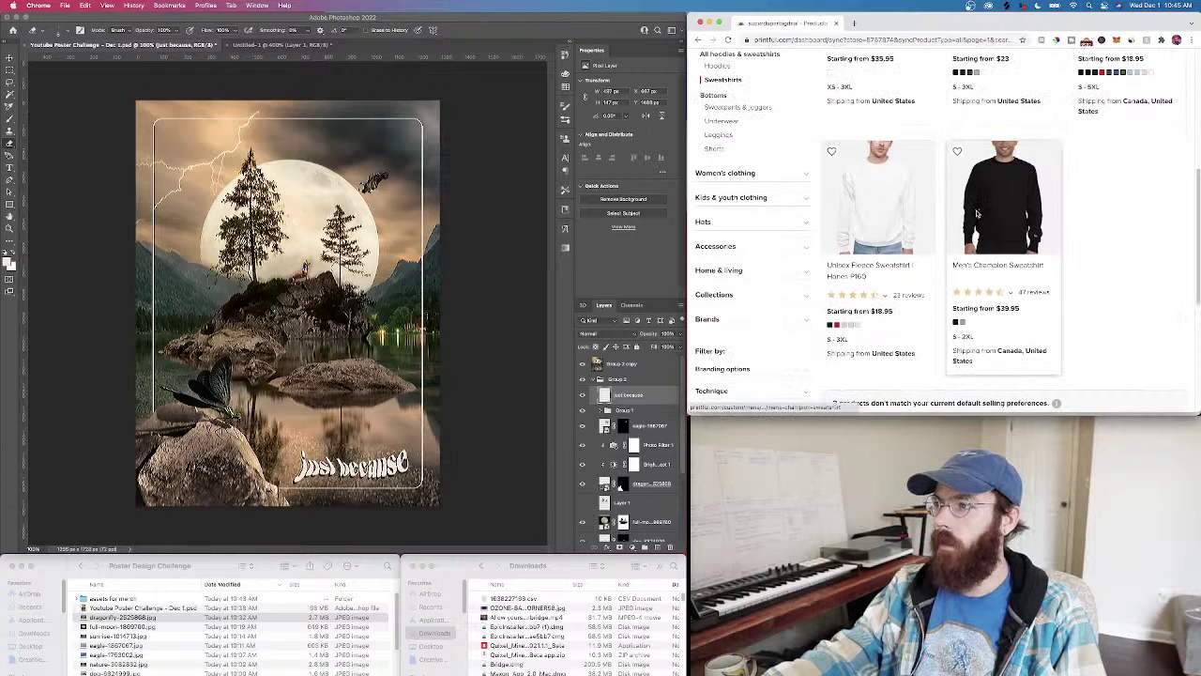
{"action": "scroll", "coordinate": [1086, 237], "scroll_direction": "up", "scroll_amount": 2}
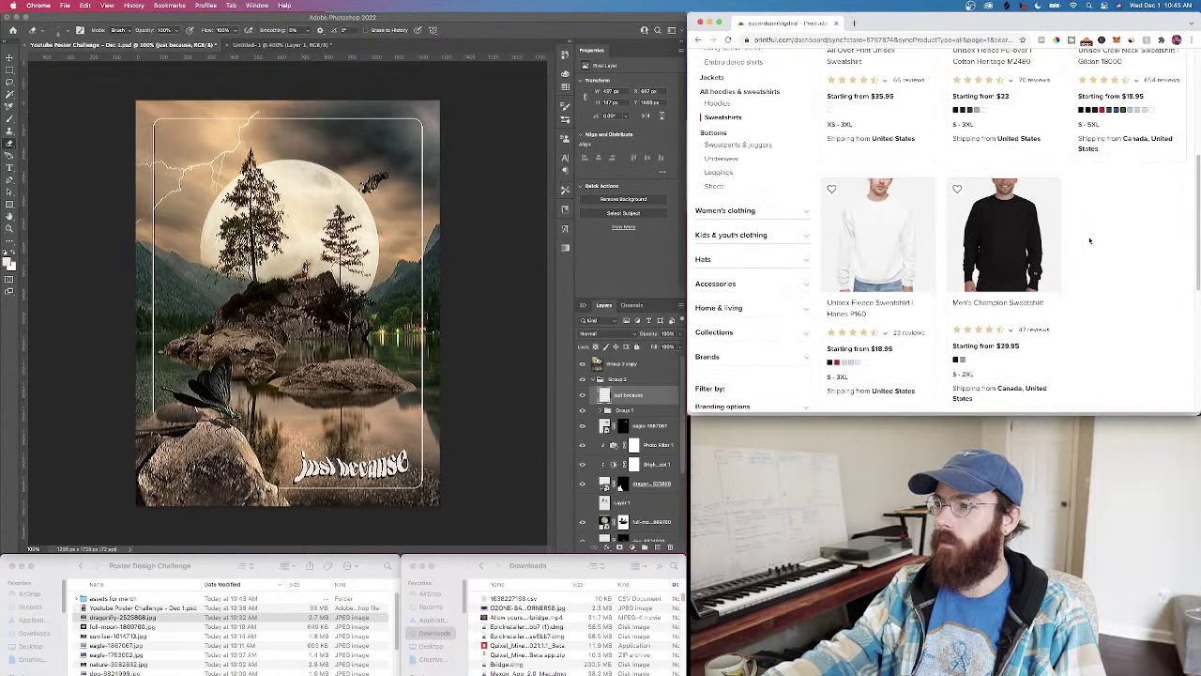
{"action": "scroll", "coordinate": [1089, 241], "scroll_direction": "down", "scroll_amount": 1}
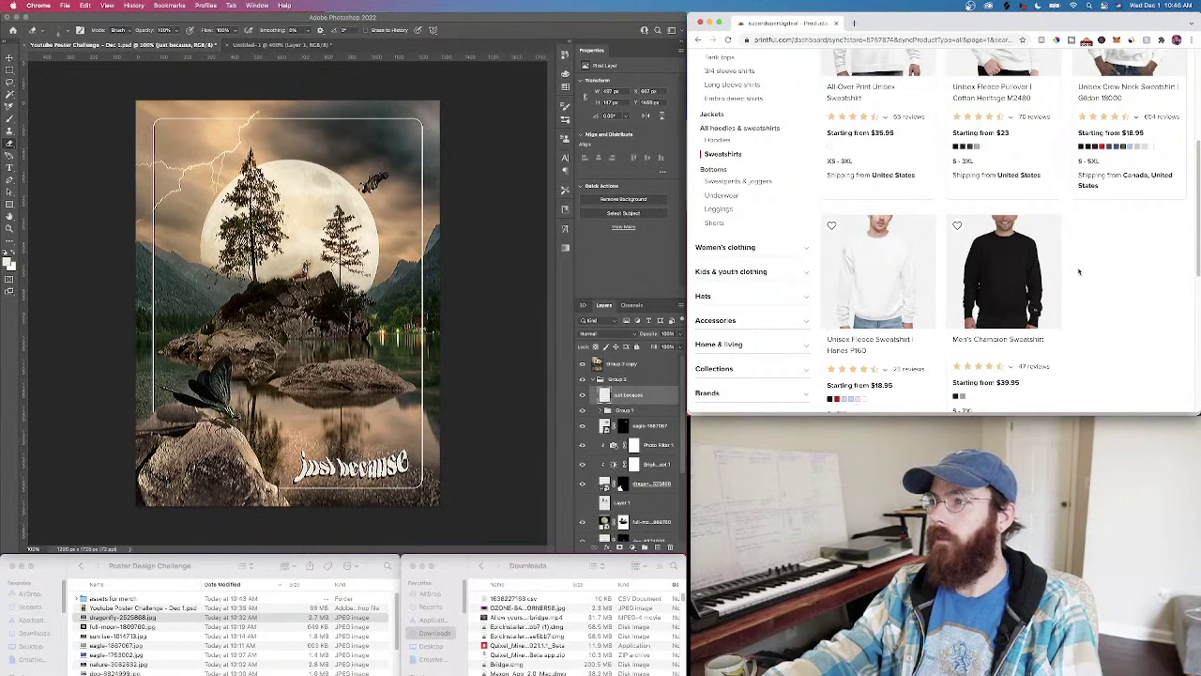
{"action": "scroll", "coordinate": [1079, 274], "scroll_direction": "up", "scroll_amount": 1}
{"action": "scroll", "coordinate": [1079, 276], "scroll_direction": "up", "scroll_amount": 2}
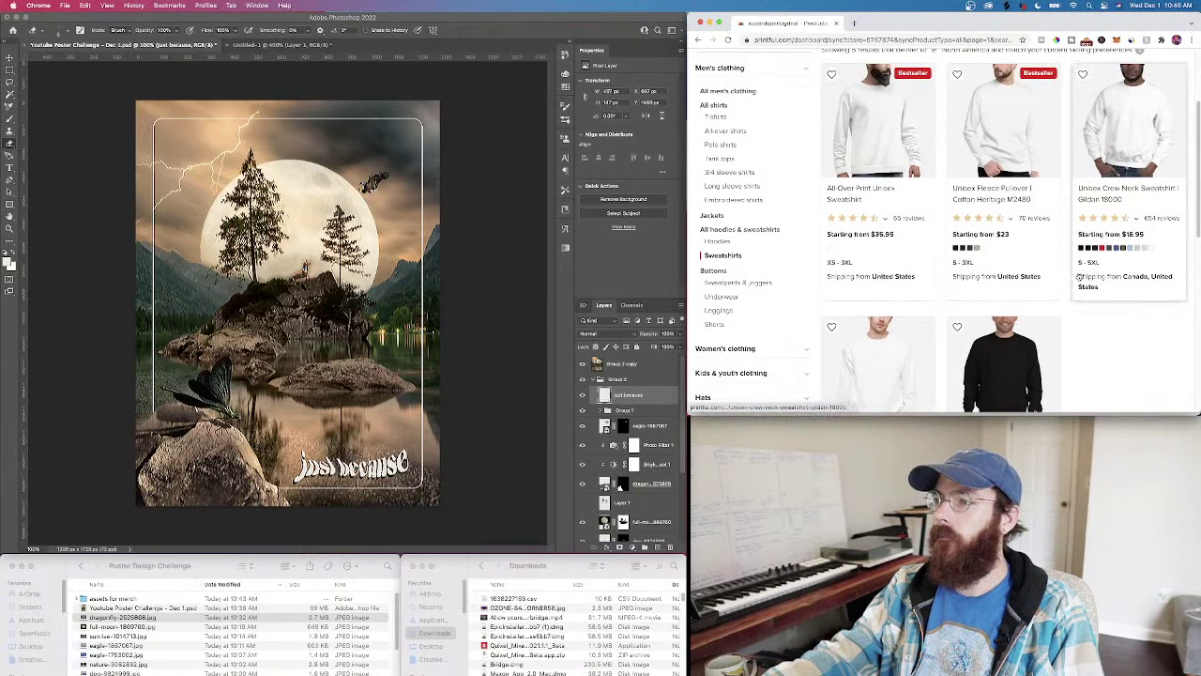
{"action": "scroll", "coordinate": [1135, 122], "scroll_direction": "down", "scroll_amount": 1}
{"action": "scroll", "coordinate": [1143, 115], "scroll_direction": "down", "scroll_amount": 1}
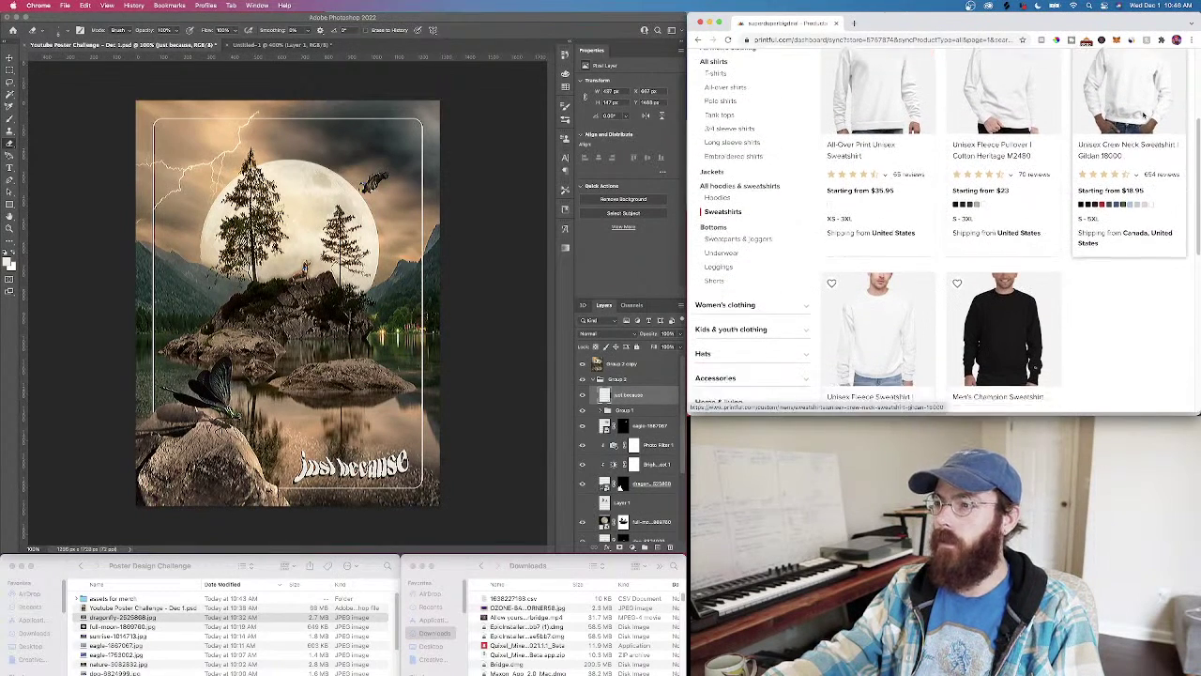
{"action": "scroll", "coordinate": [1143, 116], "scroll_direction": "up", "scroll_amount": 1}
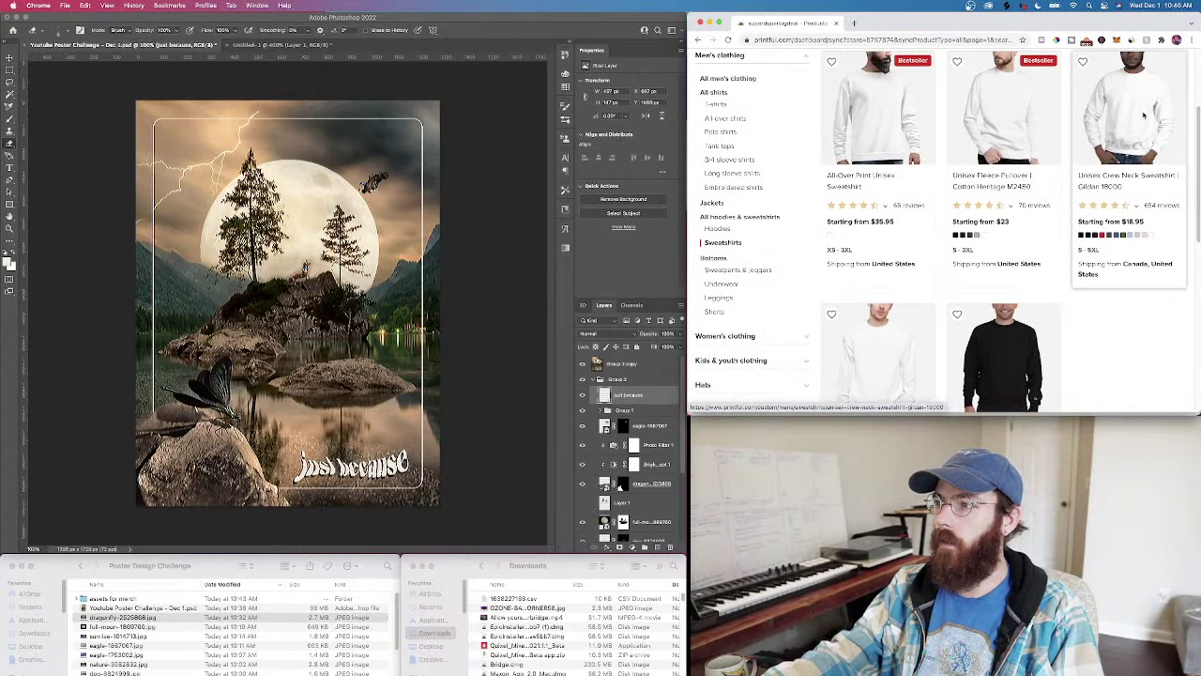
{"action": "scroll", "coordinate": [1142, 115], "scroll_direction": "down", "scroll_amount": 3}
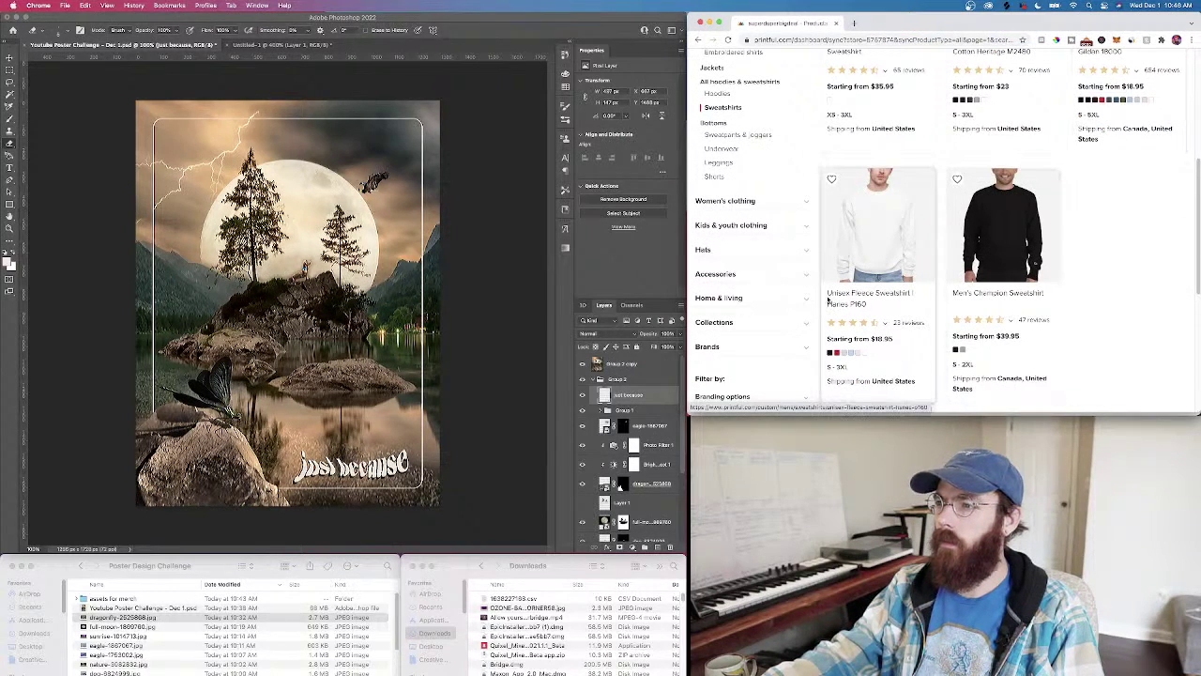
{"action": "scroll", "coordinate": [1084, 236], "scroll_direction": "up", "scroll_amount": 1}
{"action": "scroll", "coordinate": [1084, 236], "scroll_direction": "up", "scroll_amount": 2}
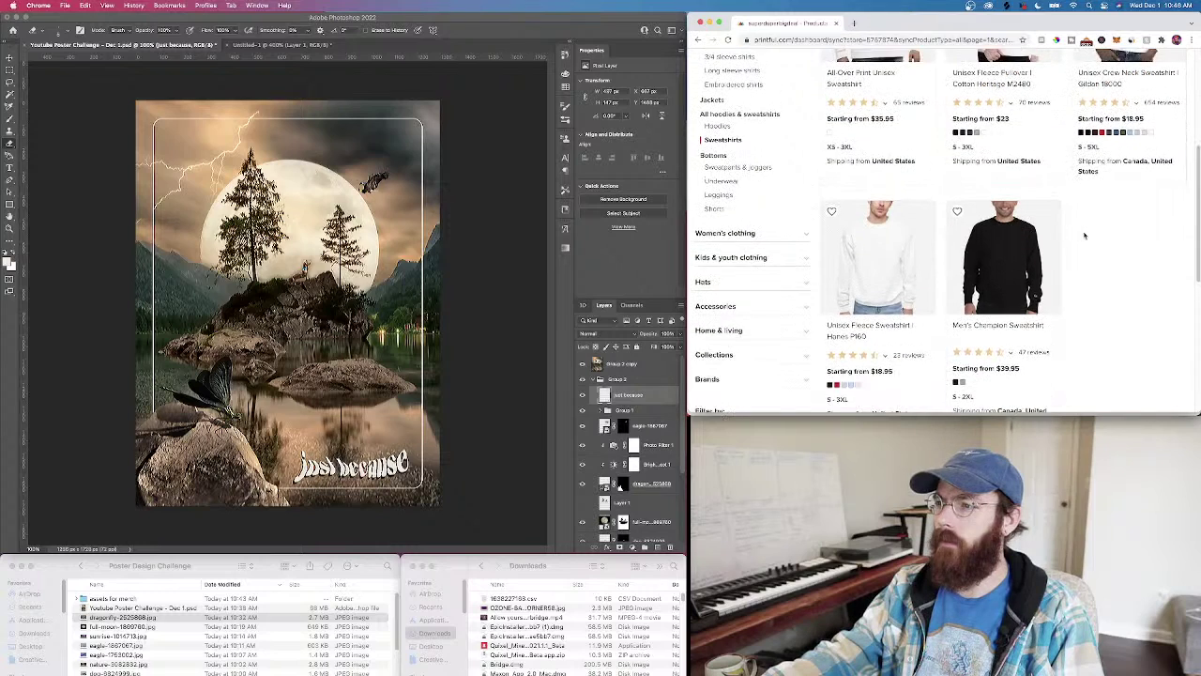
Choose the Unisex Crew Neck Sweatshirt | Gildan 18000 and set its decoration technique to Embroidery
{"action": "left_click", "coordinate": [1108, 86]}
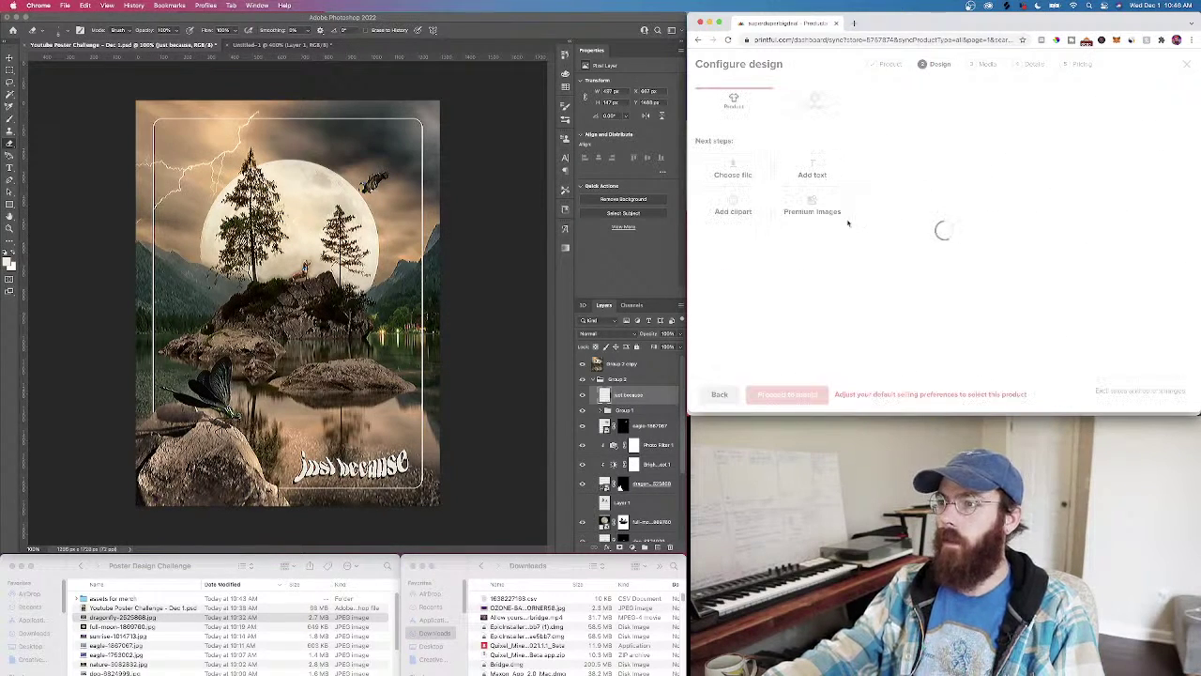
{"action": "left_click", "coordinate": [805, 242]}
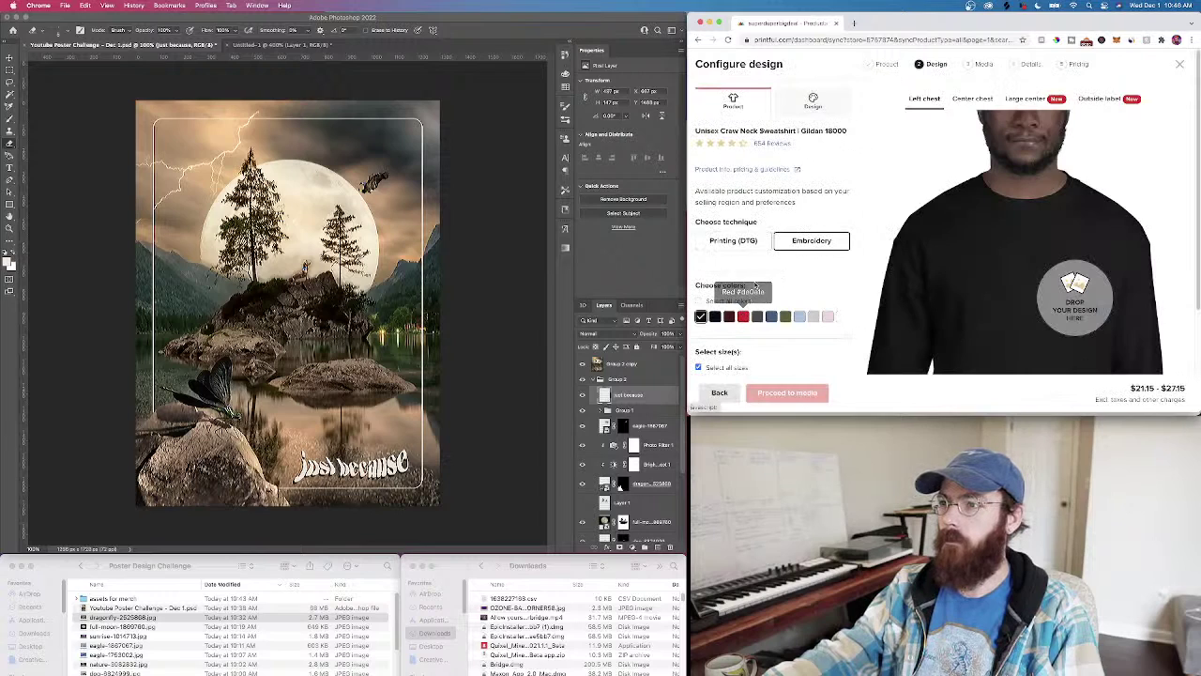
{"action": "scroll", "coordinate": [741, 319], "scroll_direction": "down", "scroll_amount": 3}
{"action": "scroll", "coordinate": [722, 334], "scroll_direction": "down", "scroll_amount": 5}
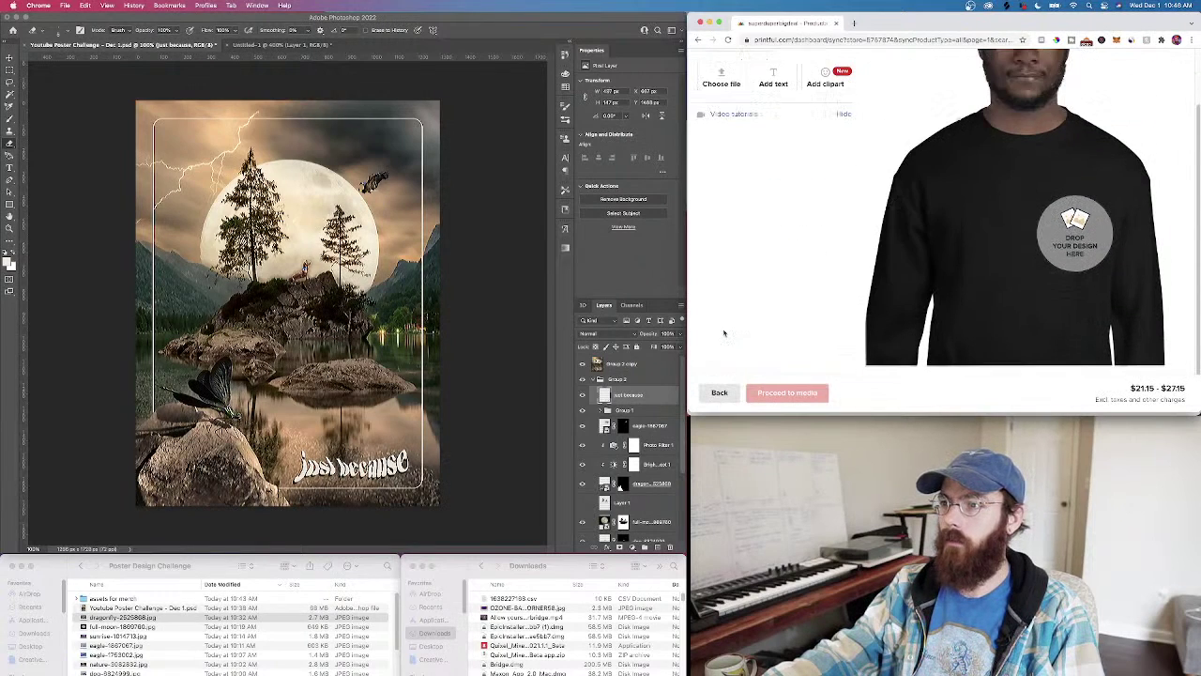
Upload the warped "just because" PNG from the assets for merch folder, place it on the left chest and move it slightly lower
{"action": "left_click", "coordinate": [1074, 235]}
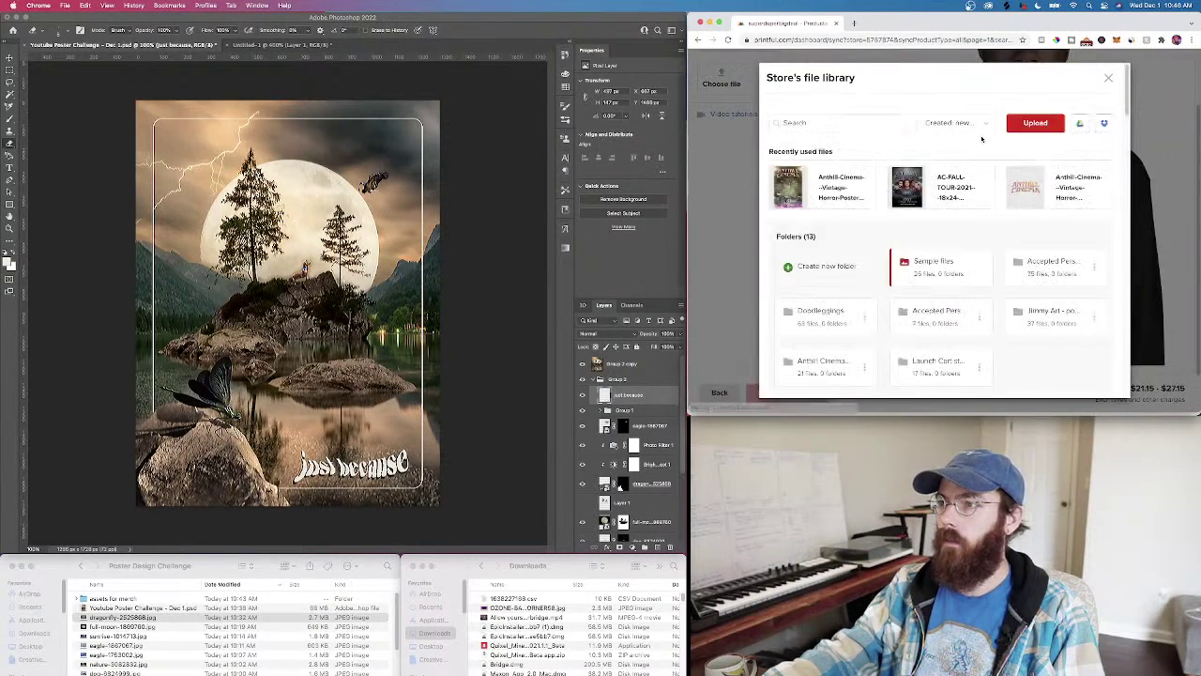
{"action": "left_click", "coordinate": [1025, 122]}
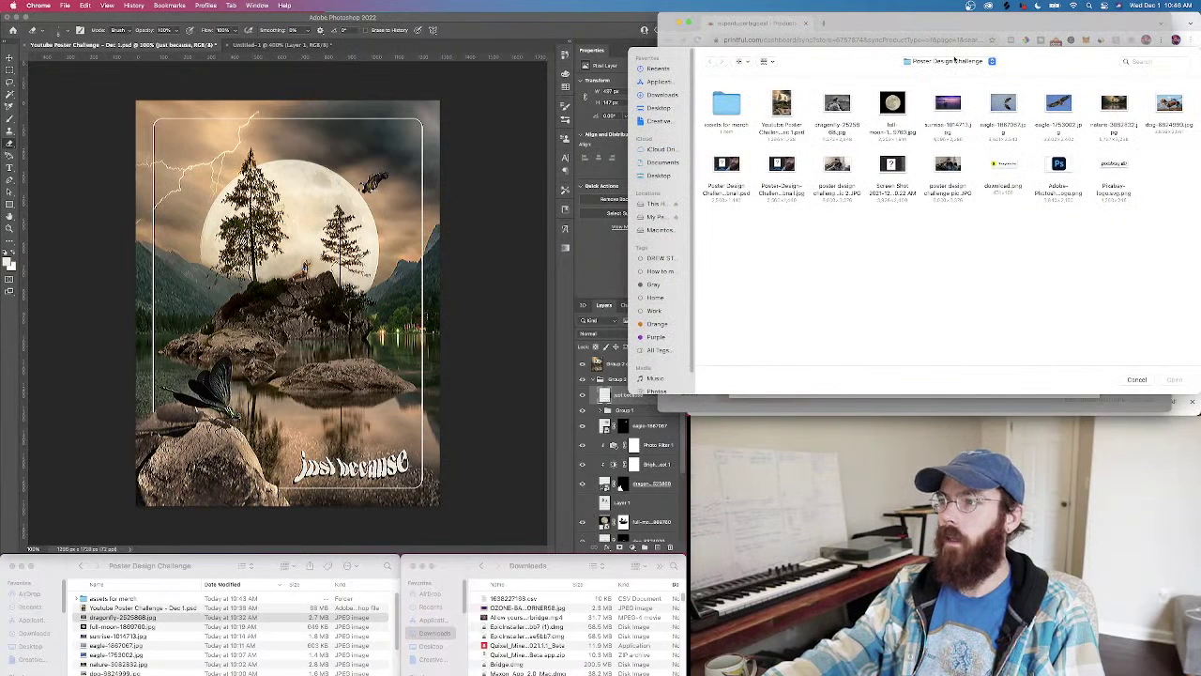
{"action": "left_click", "coordinate": [716, 108]}
{"action": "double_click", "coordinate": [717, 108]}
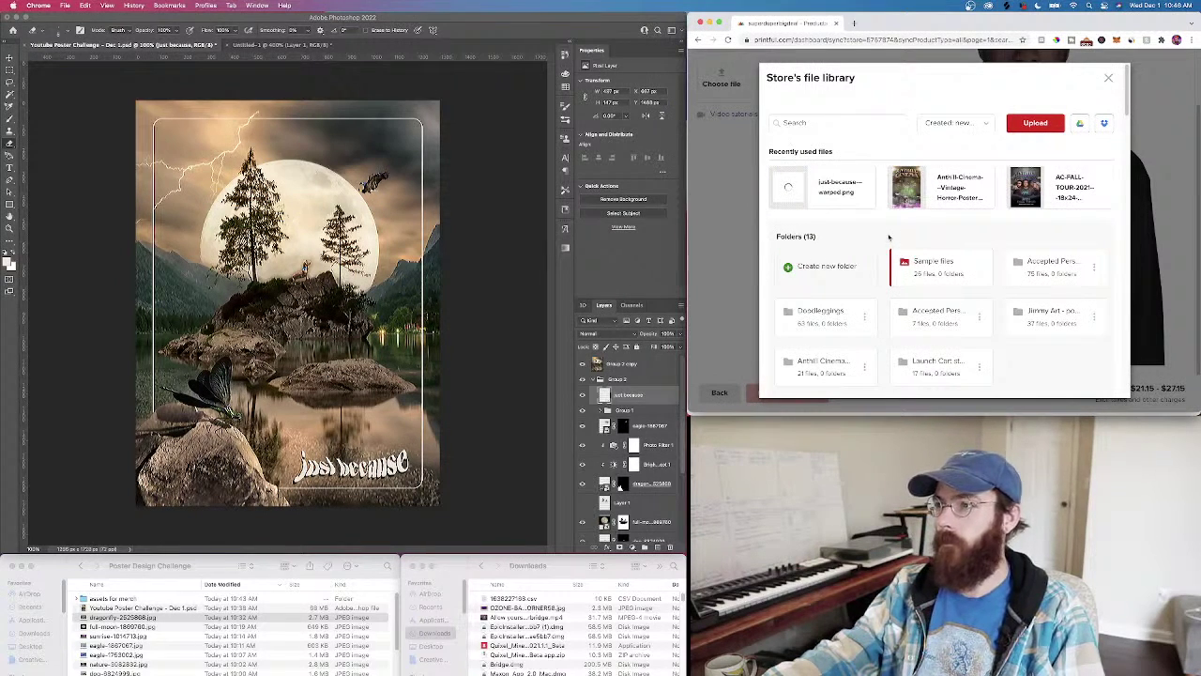
{"action": "left_click", "coordinate": [830, 192]}
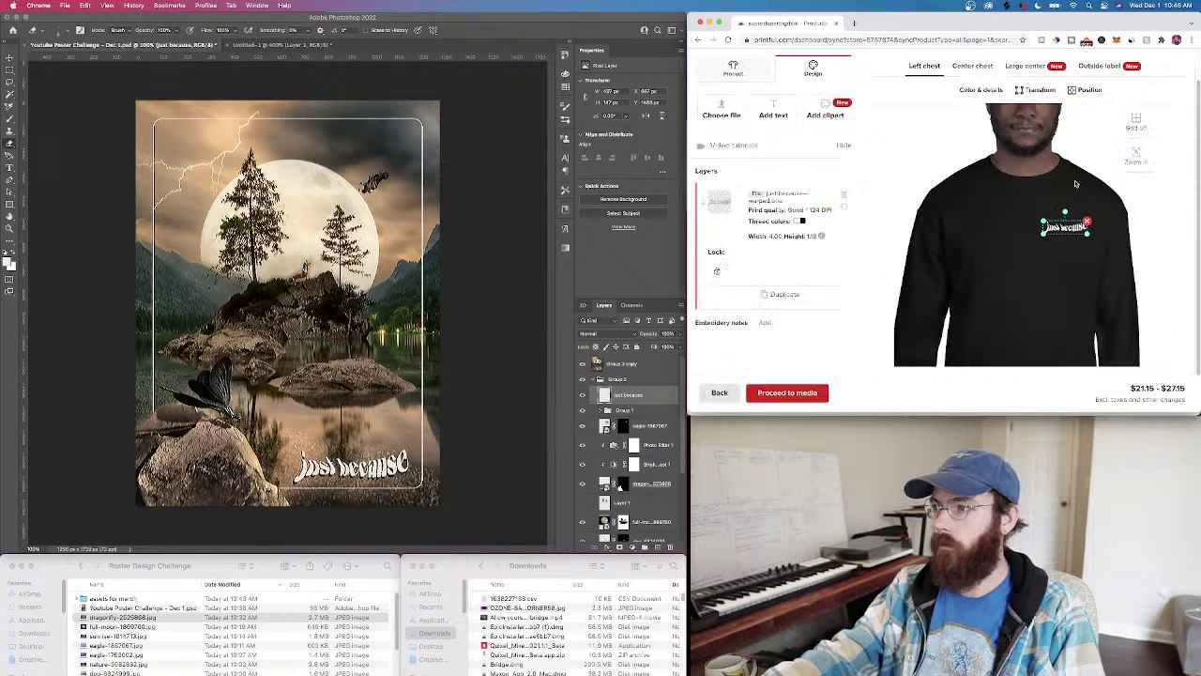
{"action": "left_click", "coordinate": [1070, 233]}
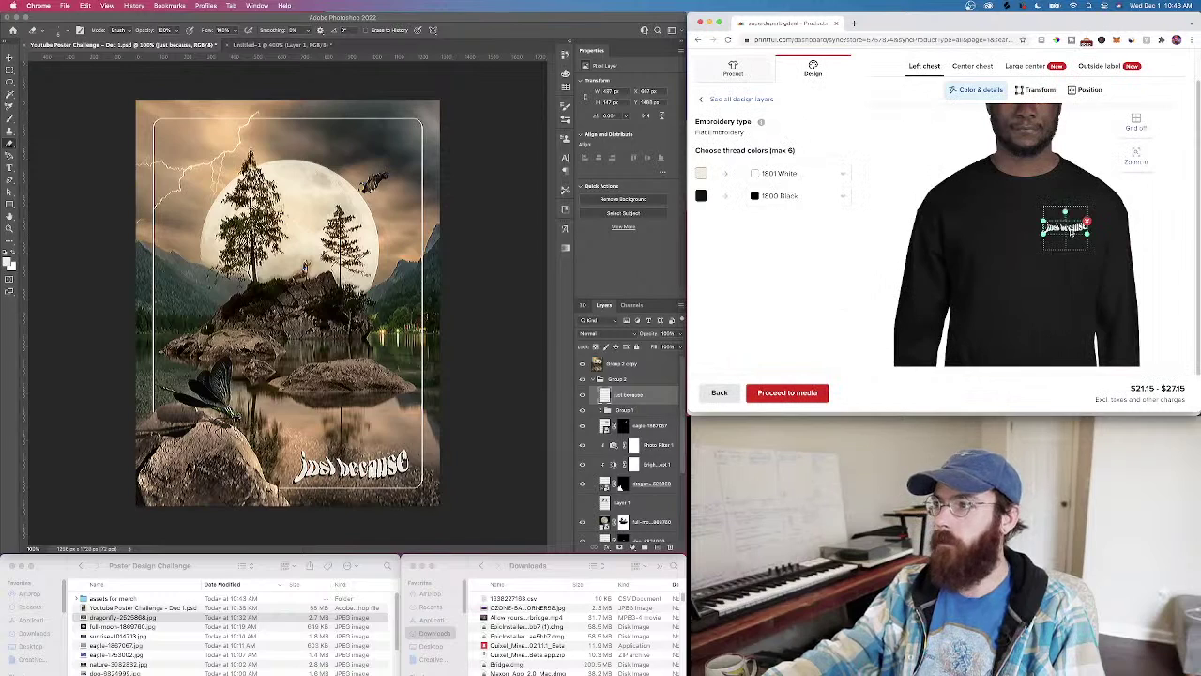
{"action": "left_click", "coordinate": [1064, 256]}
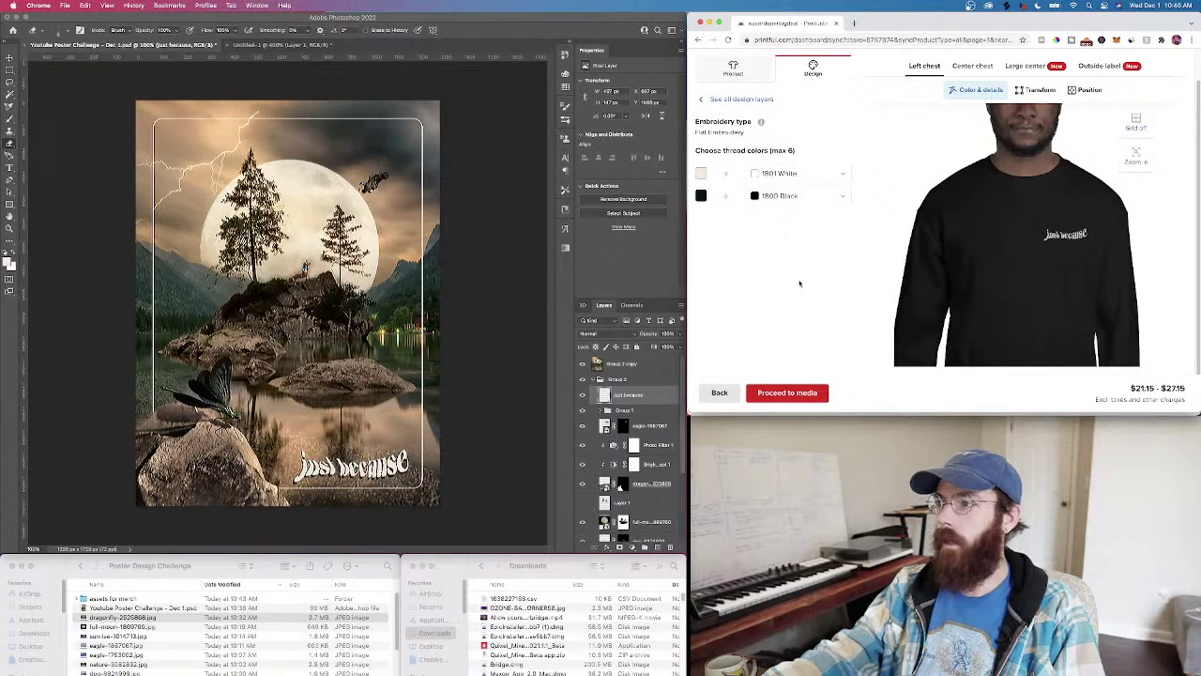
Try None as the thread color for the black parts of the lettering, and restore 1800 Black
{"action": "left_click", "coordinate": [799, 178]}
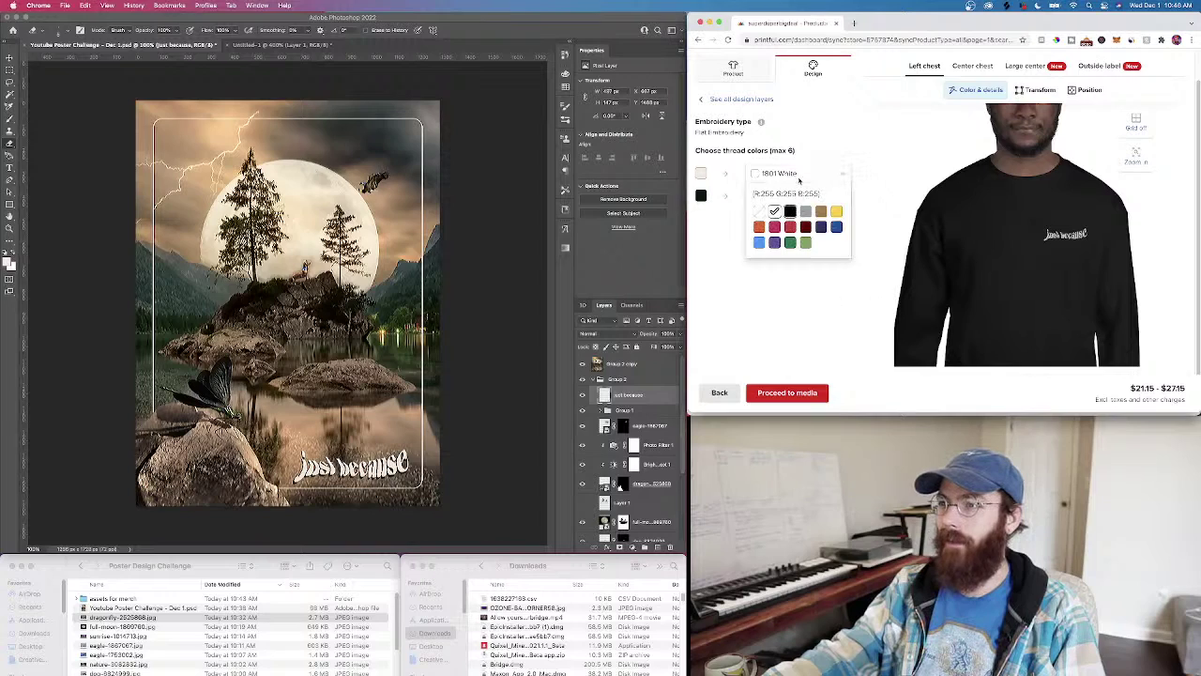
{"action": "left_click", "coordinate": [810, 296]}
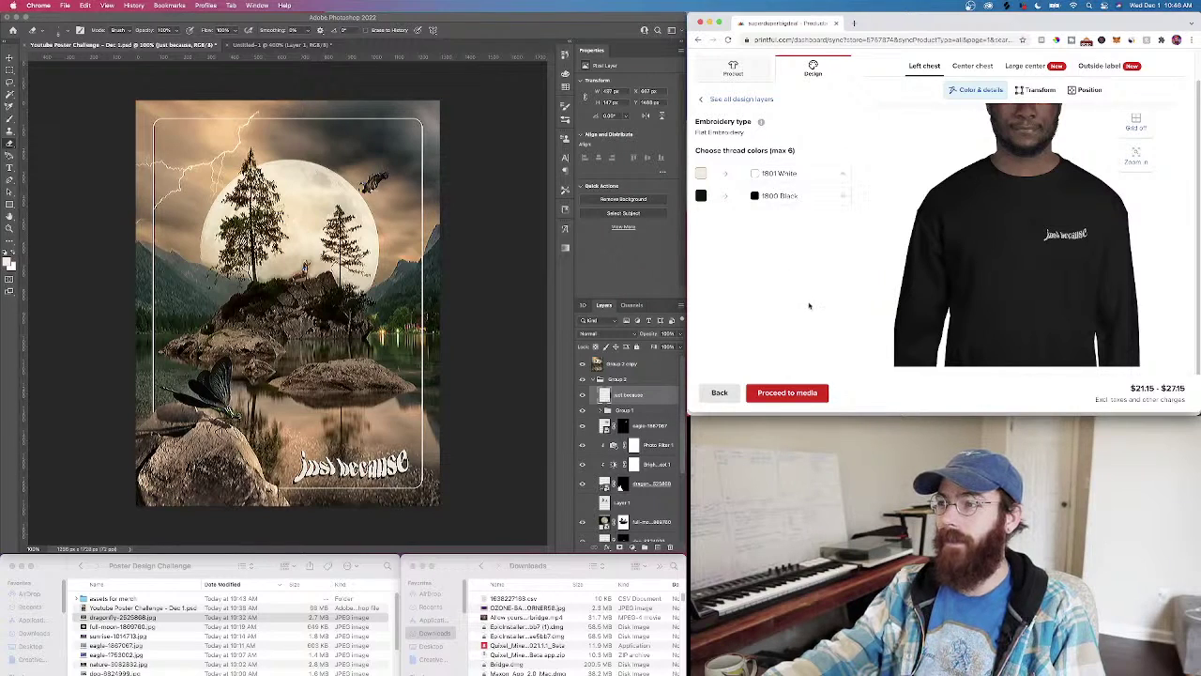
{"action": "left_click", "coordinate": [813, 195]}
{"action": "left_click", "coordinate": [761, 235]}
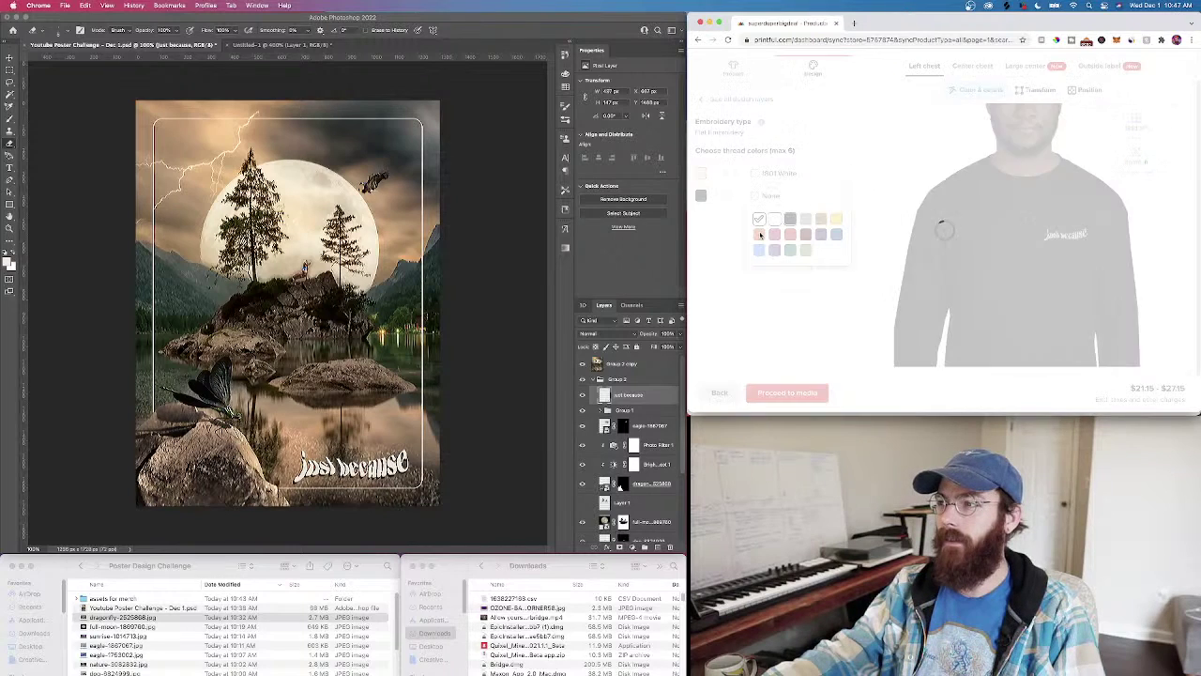
{"action": "left_click", "coordinate": [793, 305]}
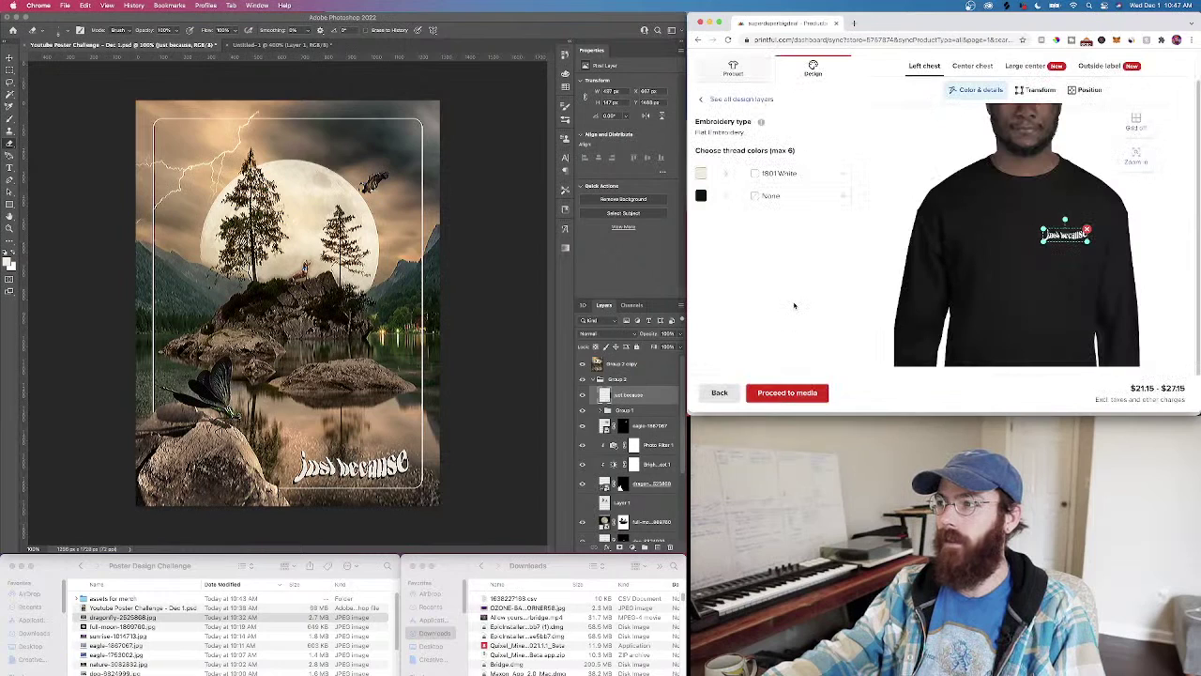
{"action": "left_click", "coordinate": [783, 195]}
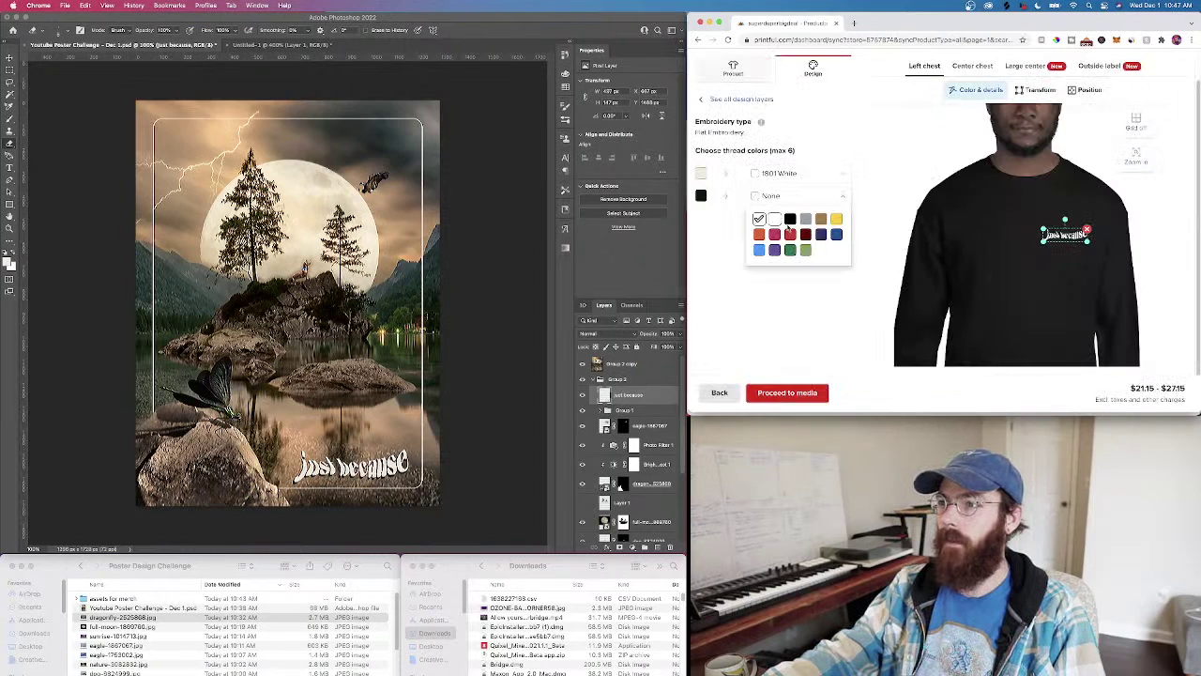
{"action": "left_click", "coordinate": [790, 231]}
{"action": "left_click", "coordinate": [799, 314]}
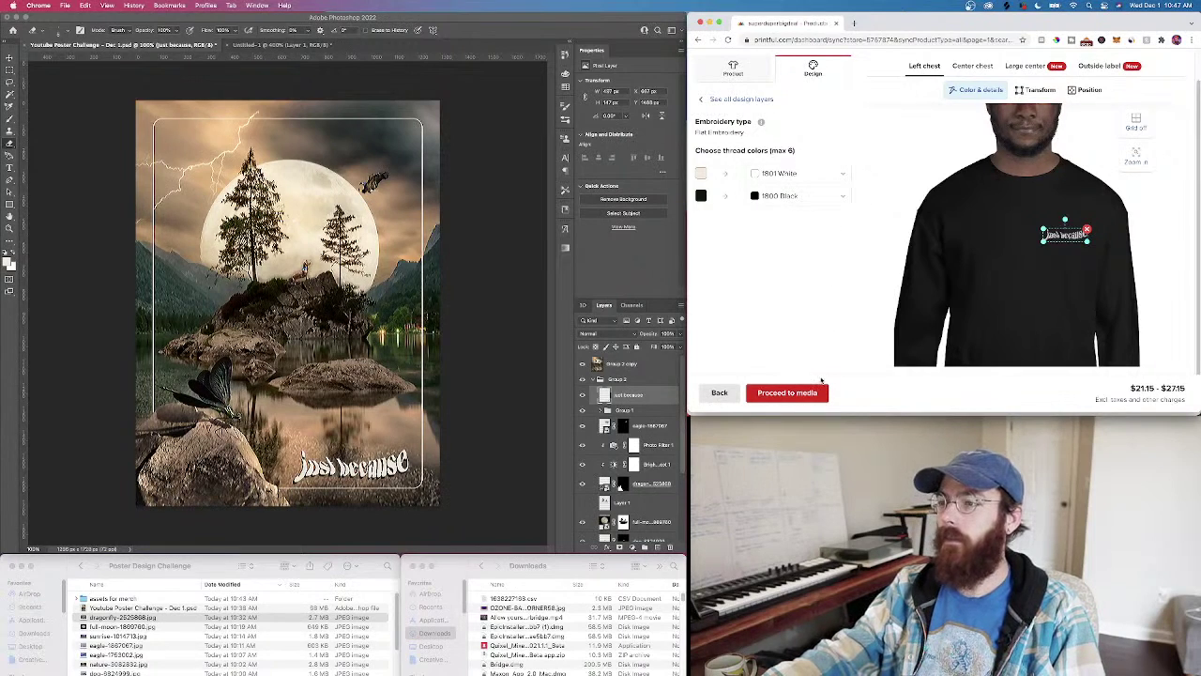
Review the available mockup styles and continue to the product details with the black flat front mockup
{"action": "left_click", "coordinate": [796, 393]}
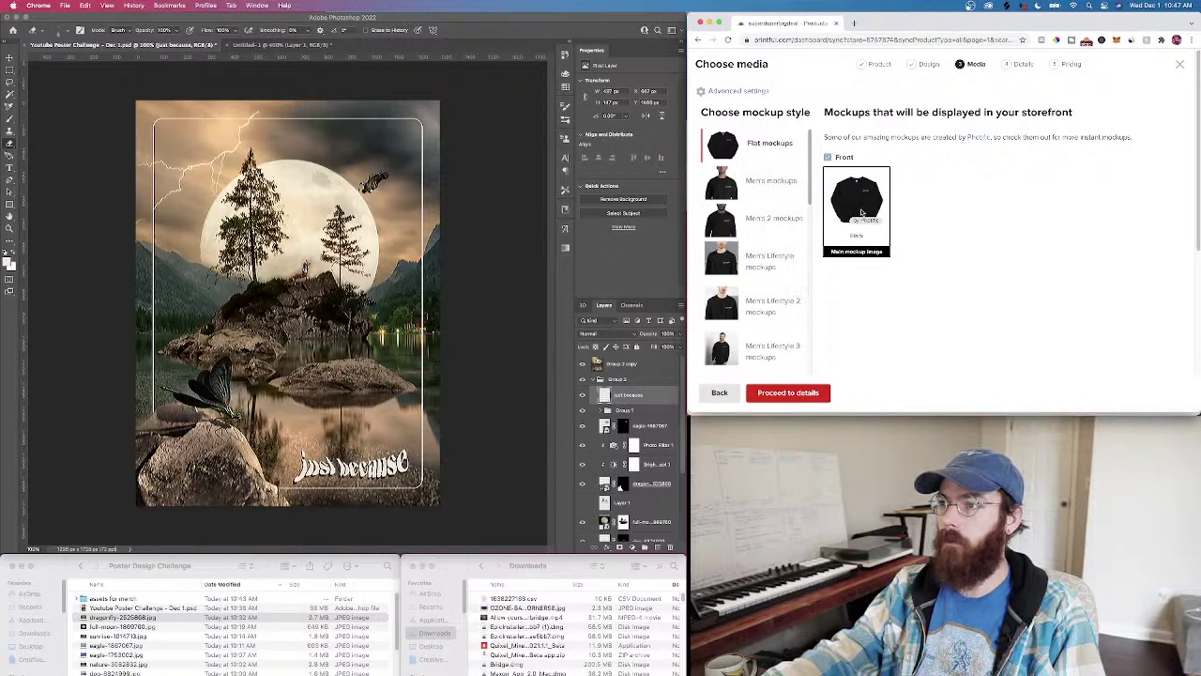
{"action": "scroll", "coordinate": [895, 331], "scroll_direction": "down", "scroll_amount": 2}
{"action": "scroll", "coordinate": [717, 278], "scroll_direction": "down", "scroll_amount": 10}
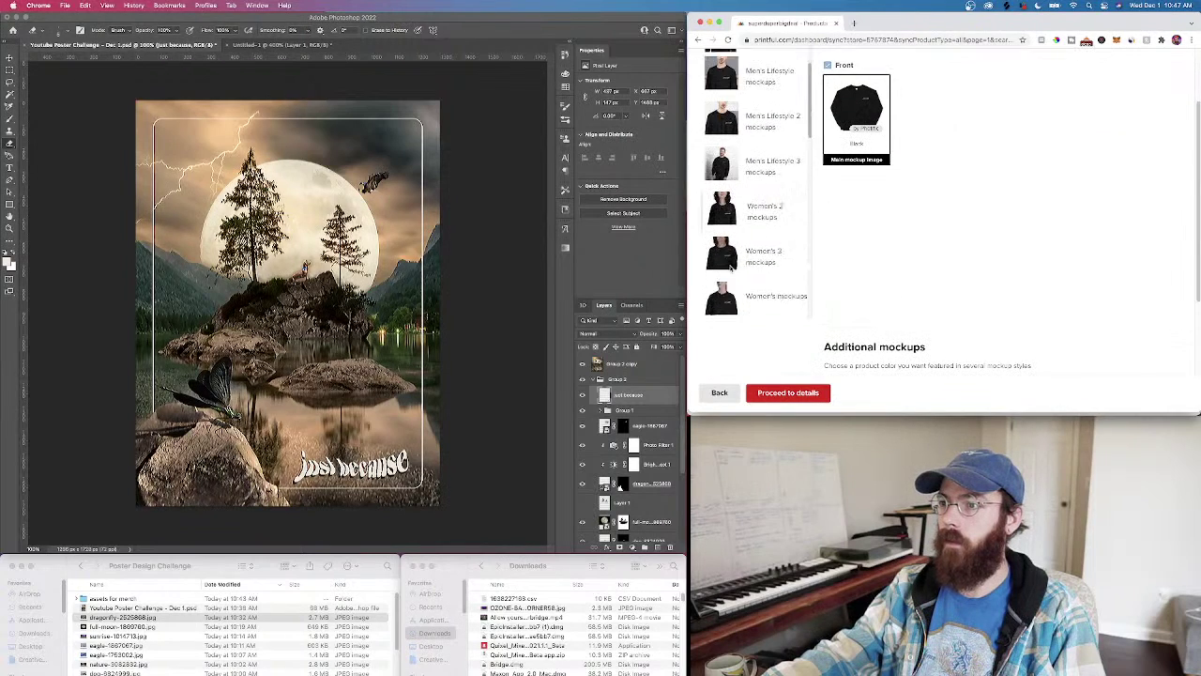
{"action": "scroll", "coordinate": [731, 269], "scroll_direction": "down", "scroll_amount": 4}
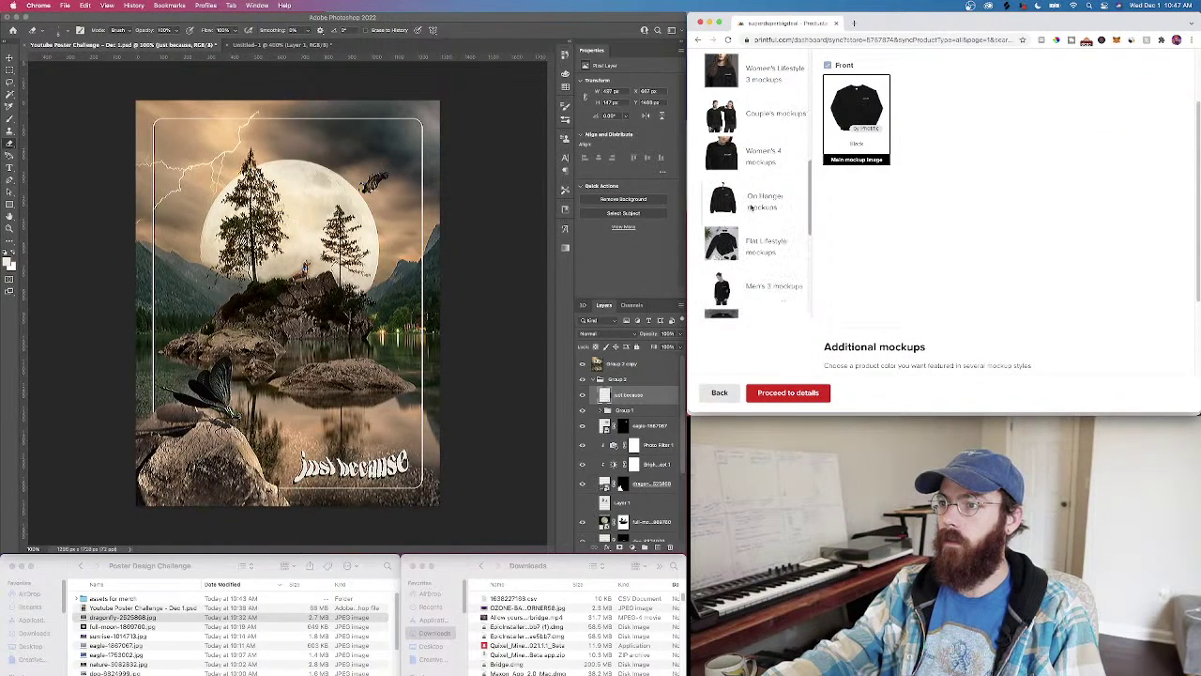
{"action": "scroll", "coordinate": [756, 261], "scroll_direction": "down", "scroll_amount": 4}
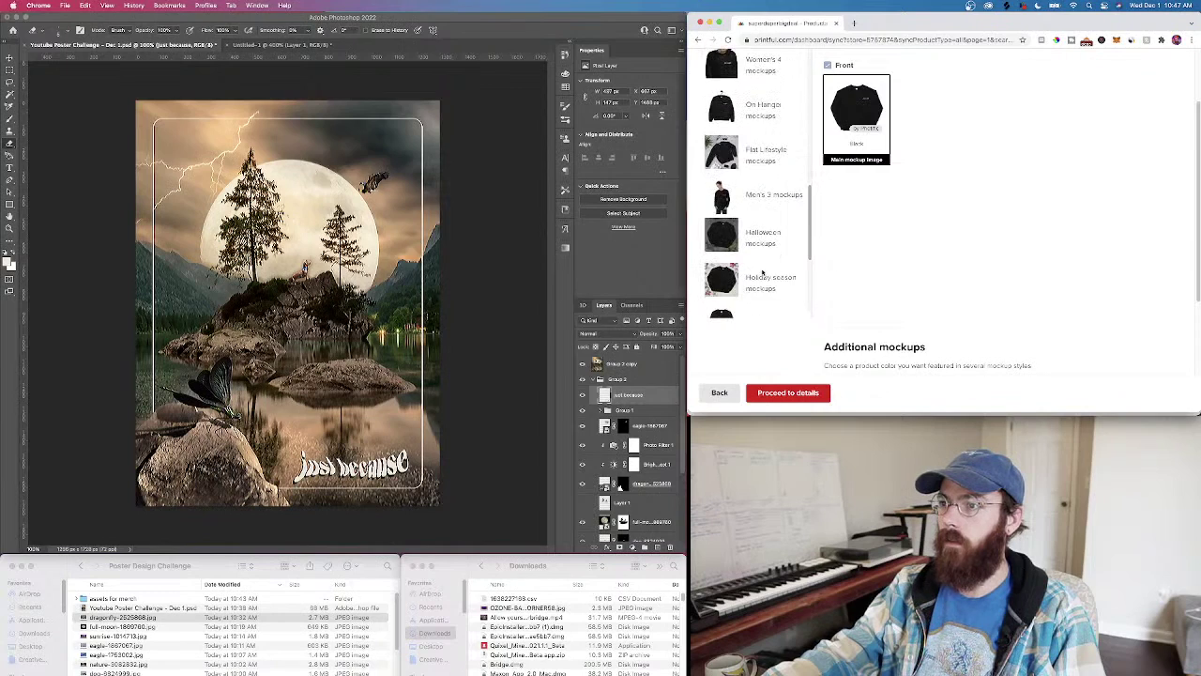
{"action": "scroll", "coordinate": [762, 273], "scroll_direction": "down", "scroll_amount": 2}
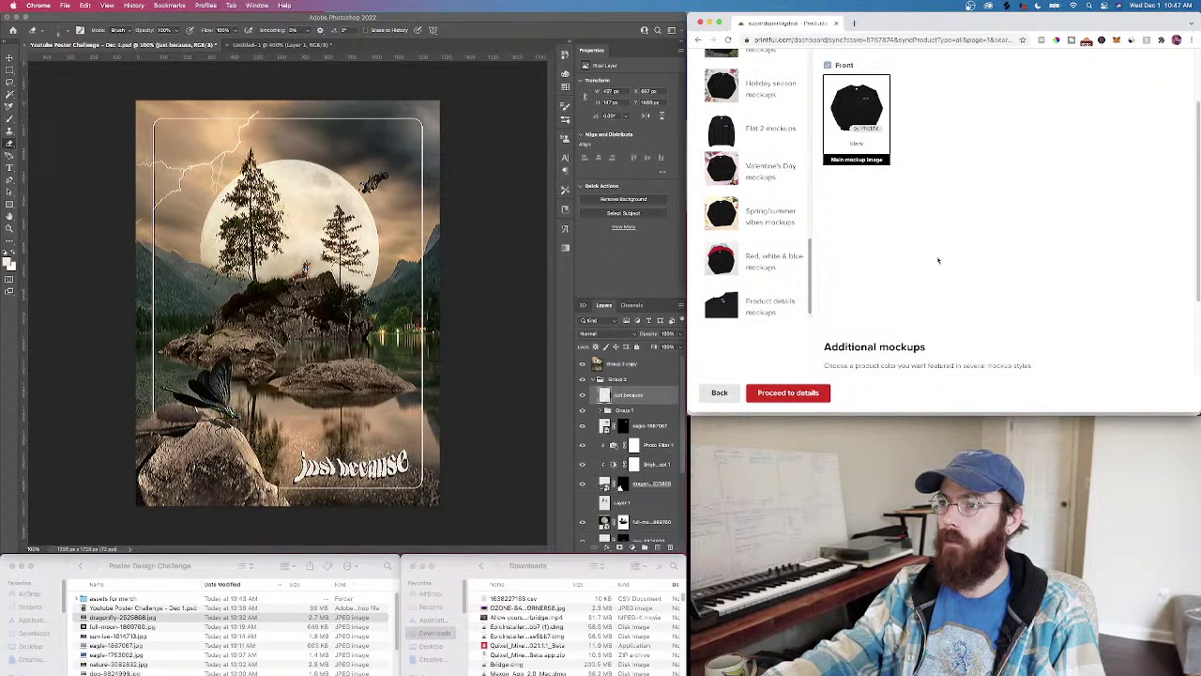
{"action": "left_click", "coordinate": [794, 393]}
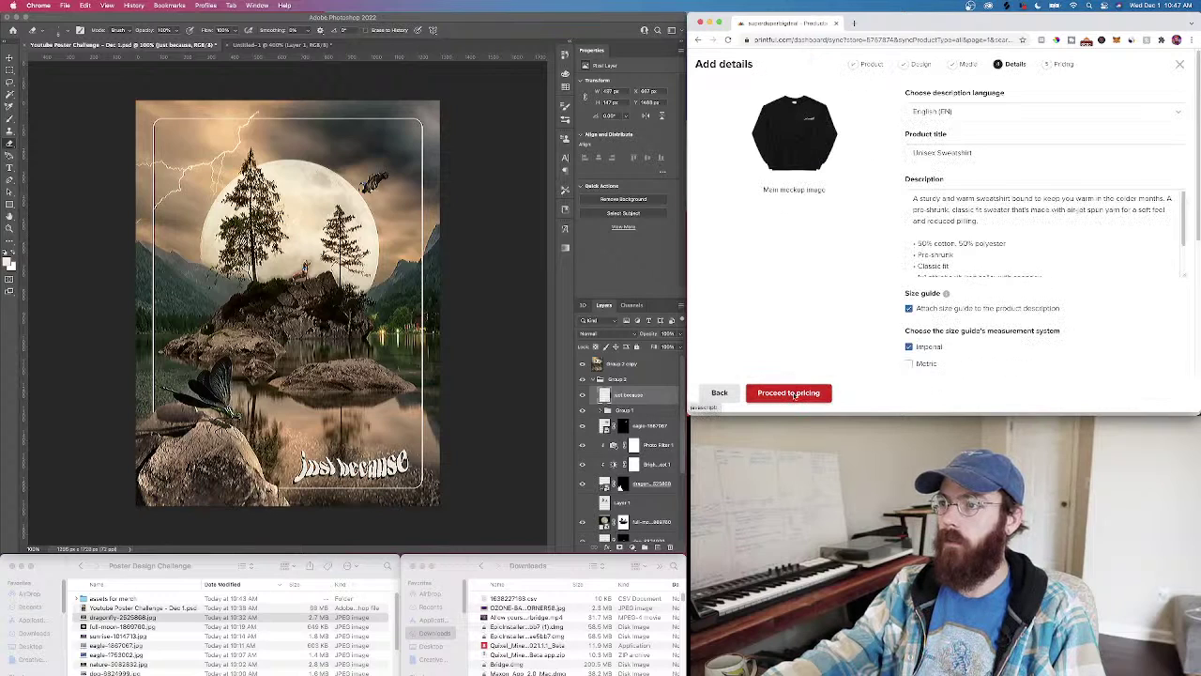
Set the product title to "Just Because - Super Duper Big Deal Unisex Sweatshirt" and start the description with "I made this just because I wanted to"
{"action": "left_click", "coordinate": [914, 155]}
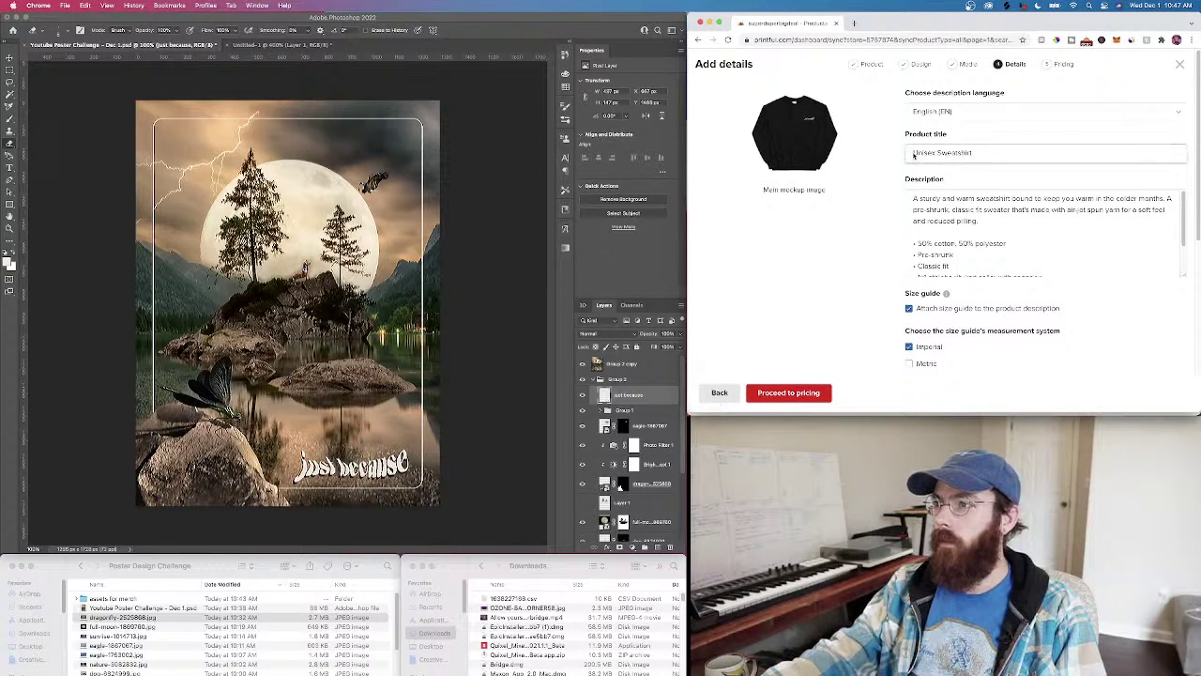
{"action": "type", "text": "Just Because "}
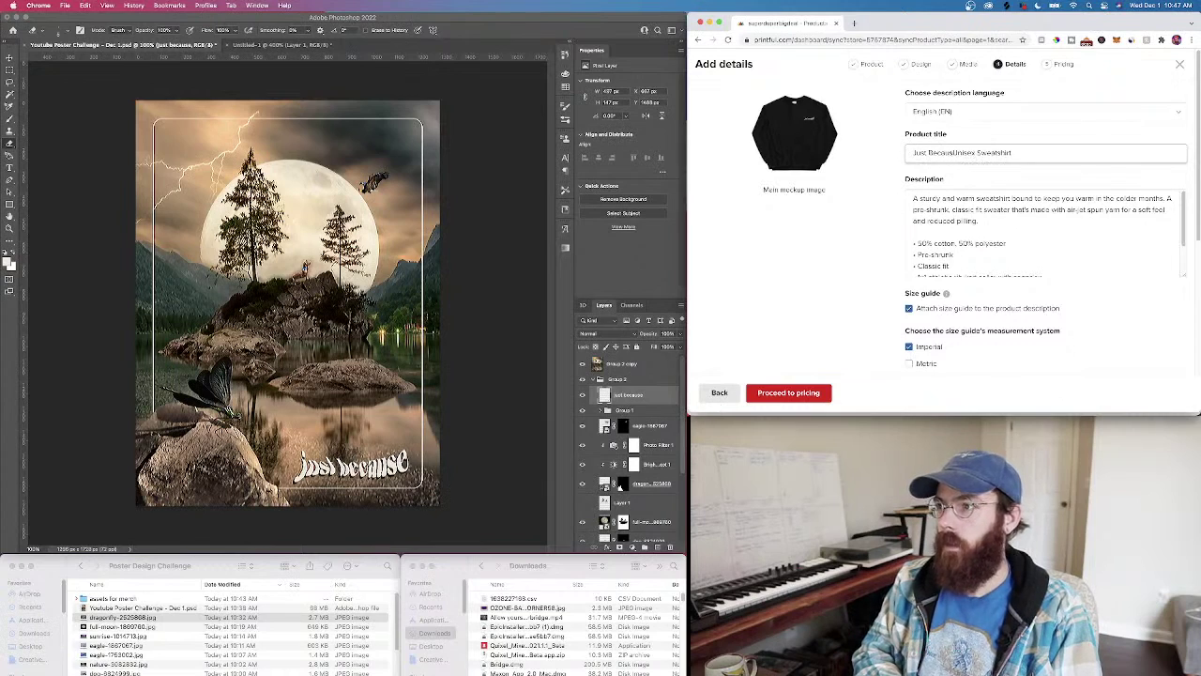
{"action": "type", "text": "- Super Duper Ba"}
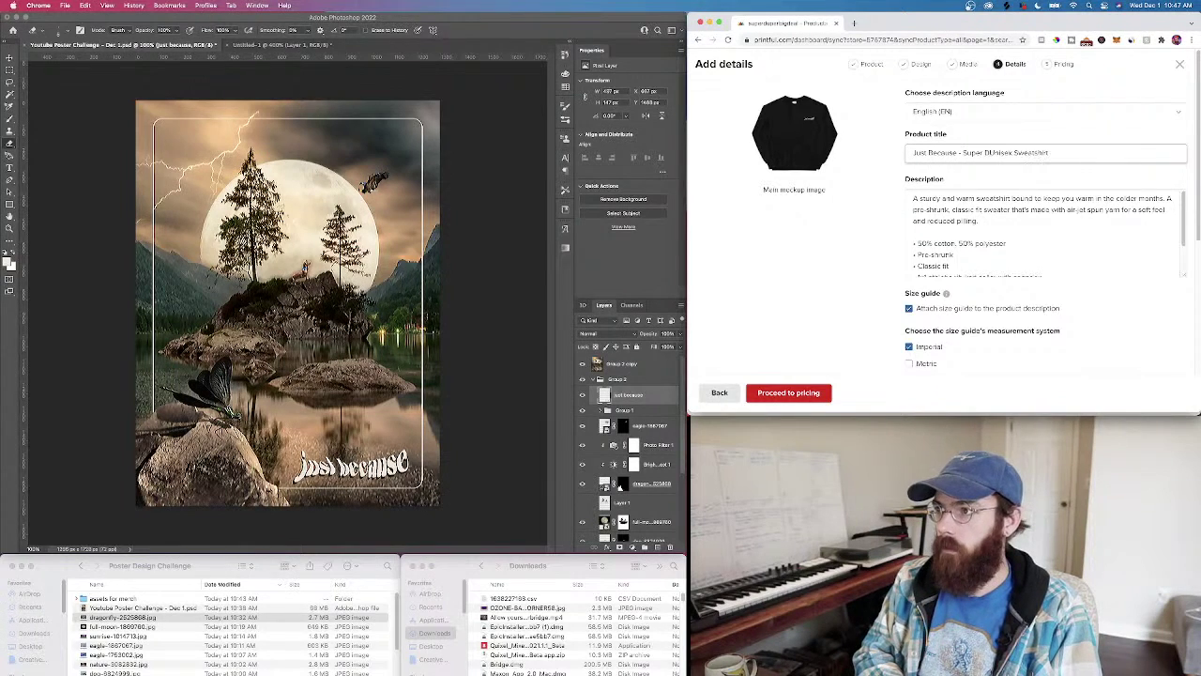
{"action": "type", "text": "g Deal"}
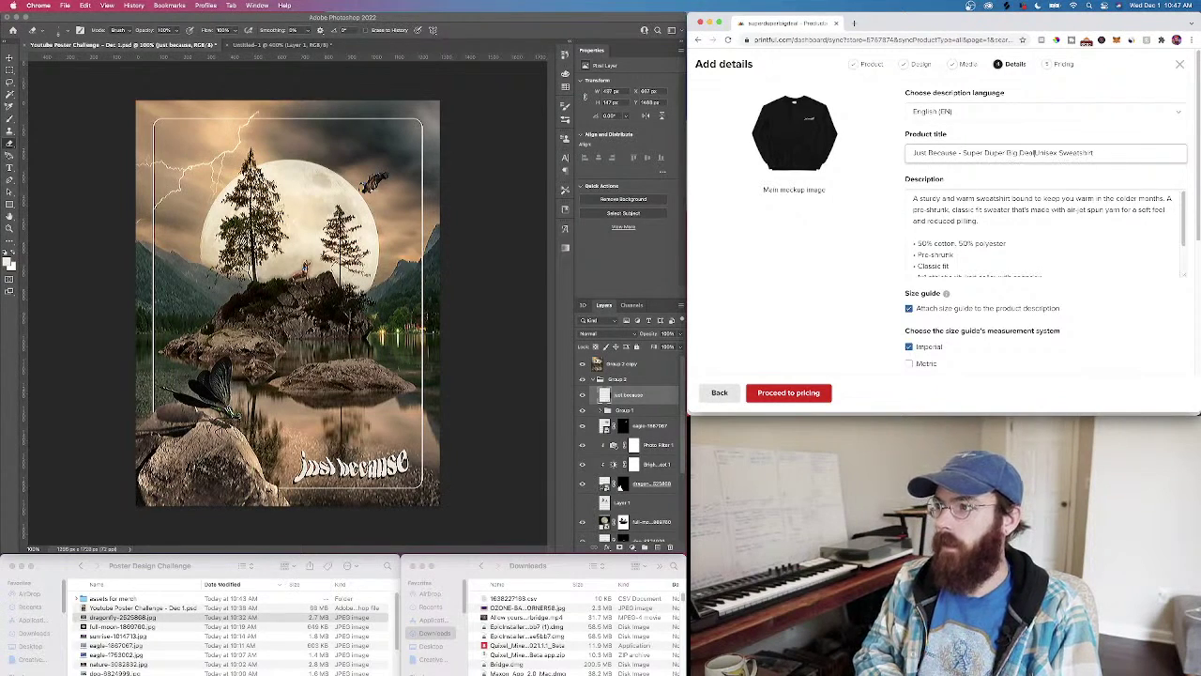
{"action": "key", "text": "Tab"}
{"action": "key", "text": "Return"}
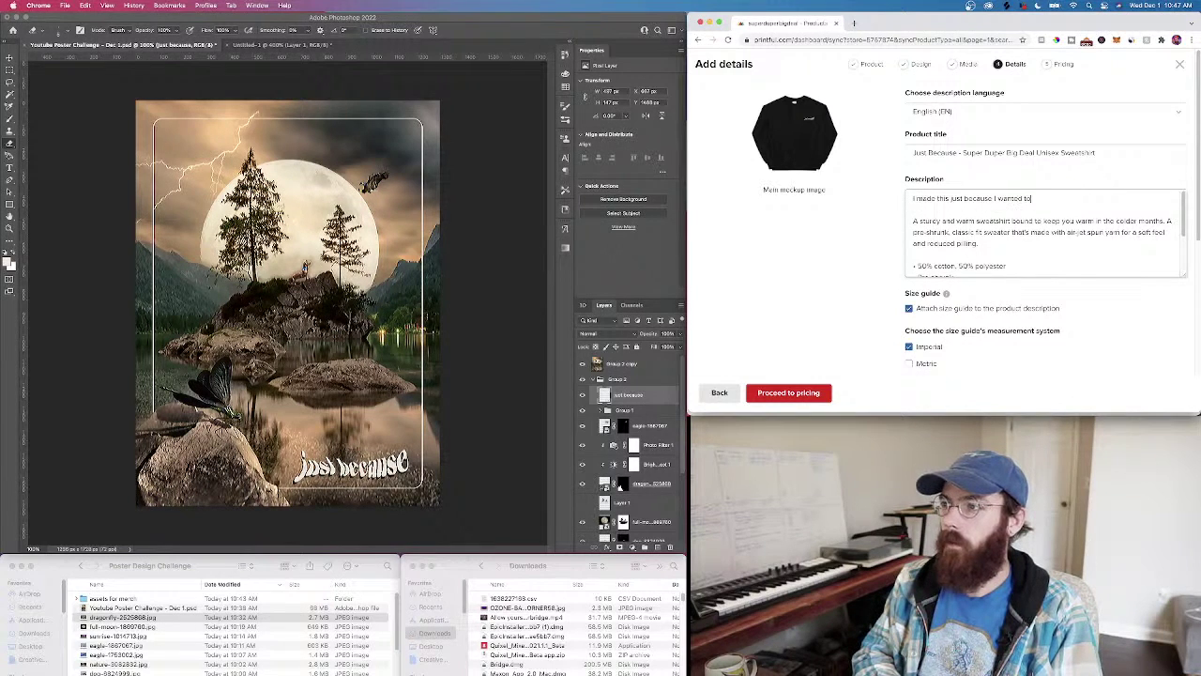
Add the sweatshirt to the SUPER DUPER BIG DEAL product collection
{"action": "scroll", "coordinate": [857, 289], "scroll_direction": "down", "scroll_amount": 1}
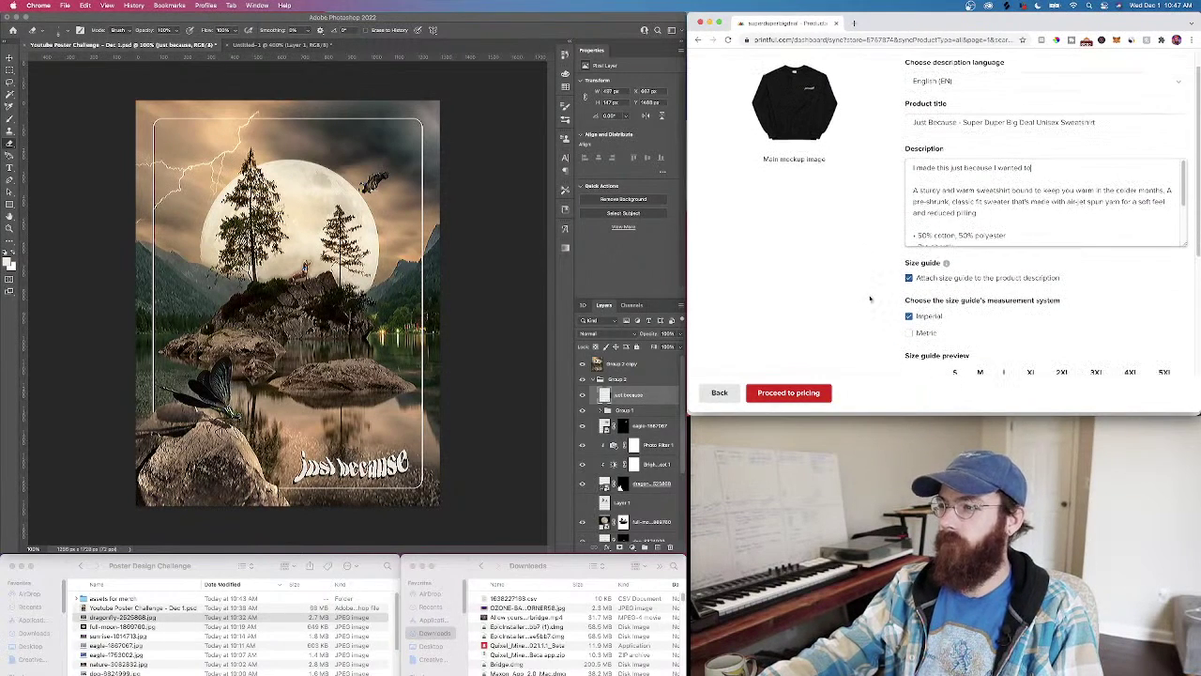
{"action": "scroll", "coordinate": [871, 300], "scroll_direction": "down", "scroll_amount": 5}
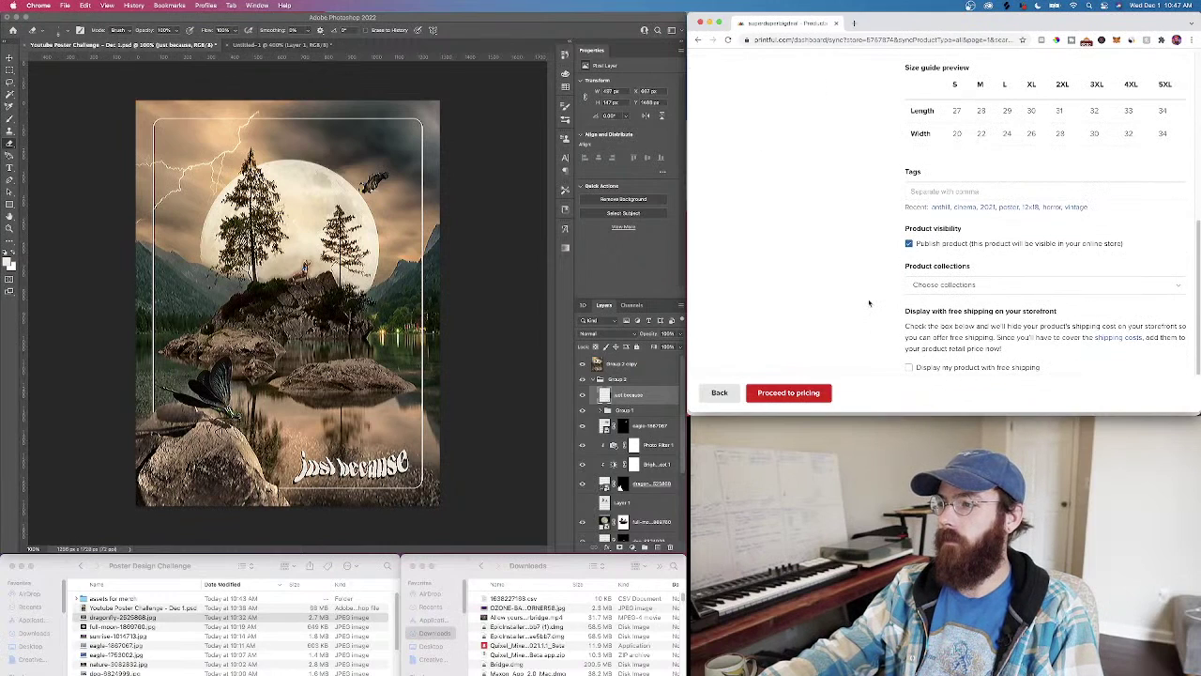
{"action": "left_click", "coordinate": [935, 286]}
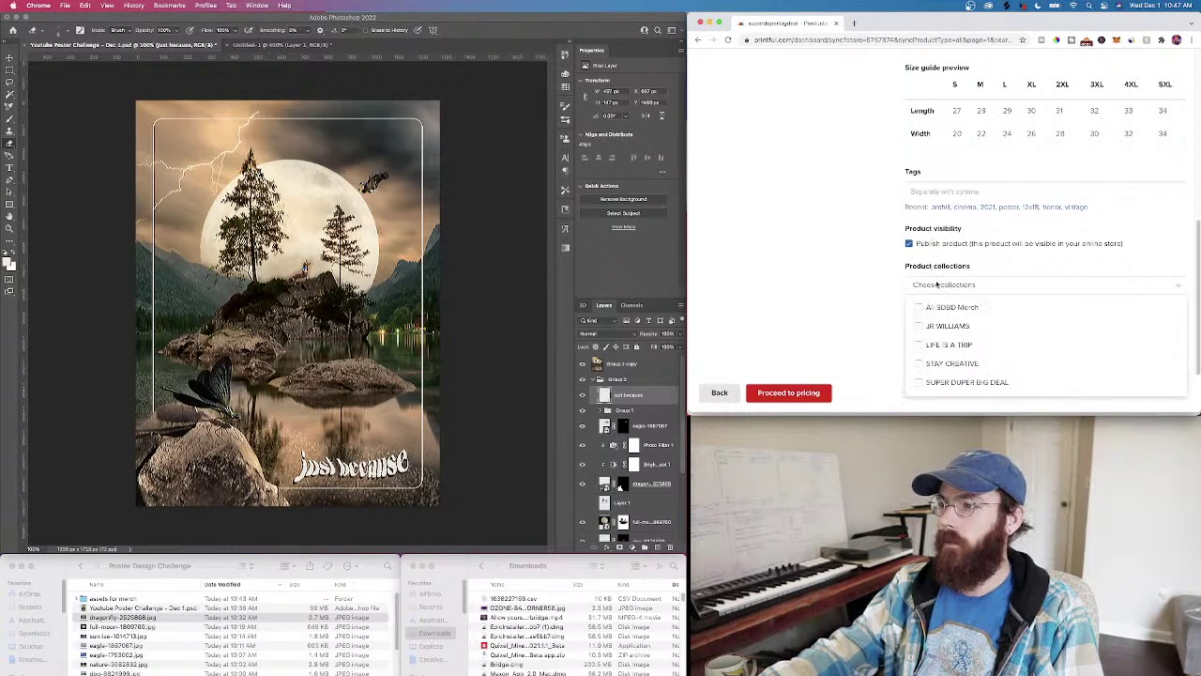
{"action": "left_click", "coordinate": [937, 382]}
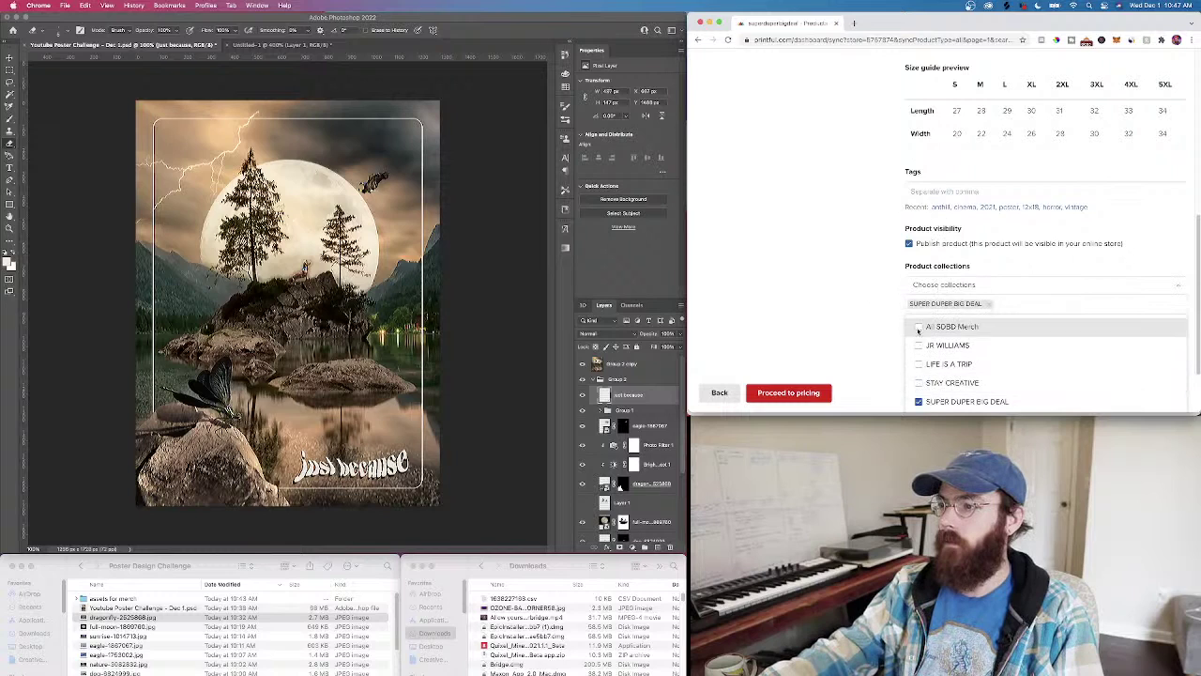
{"action": "left_click", "coordinate": [839, 287]}
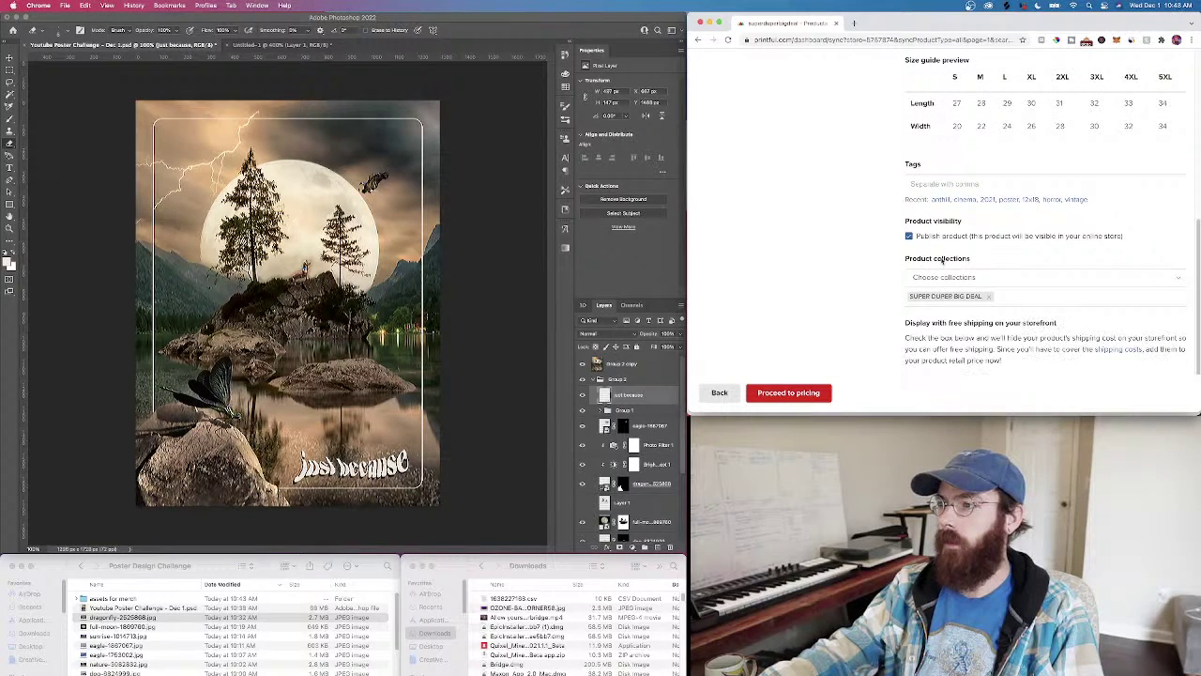
Tag the product with just, because and sweatshirt
{"action": "left_click", "coordinate": [944, 185]}
{"action": "type", "text": "jus"}
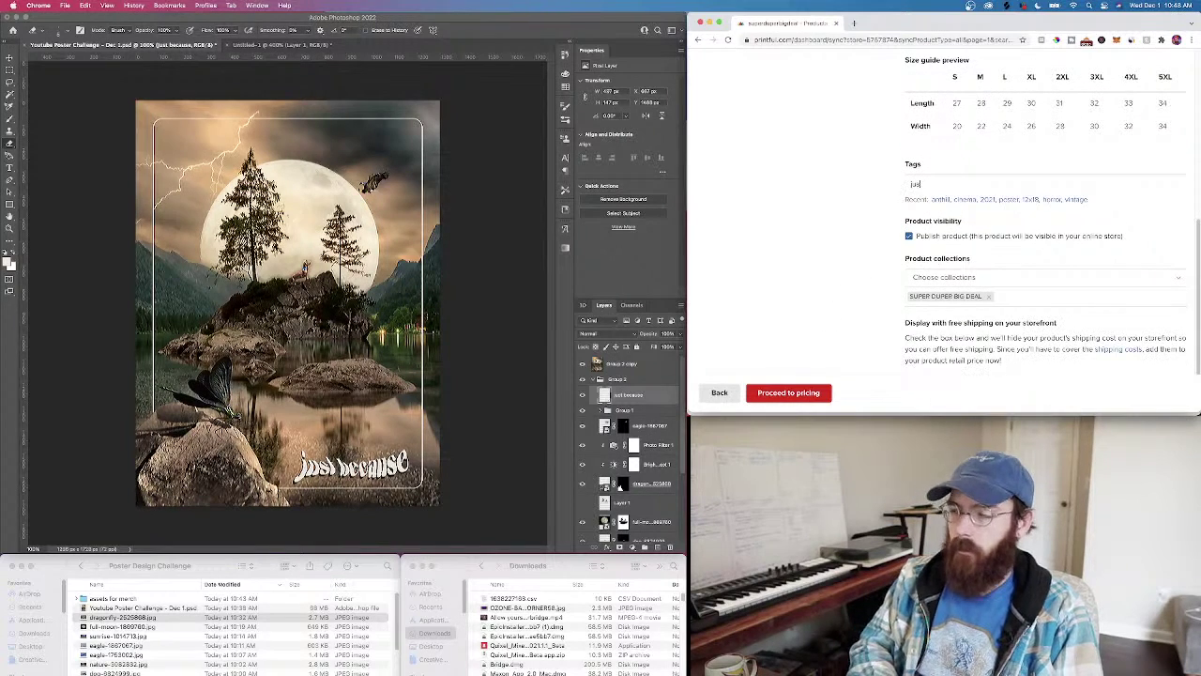
{"action": "type", "text": "because,"}
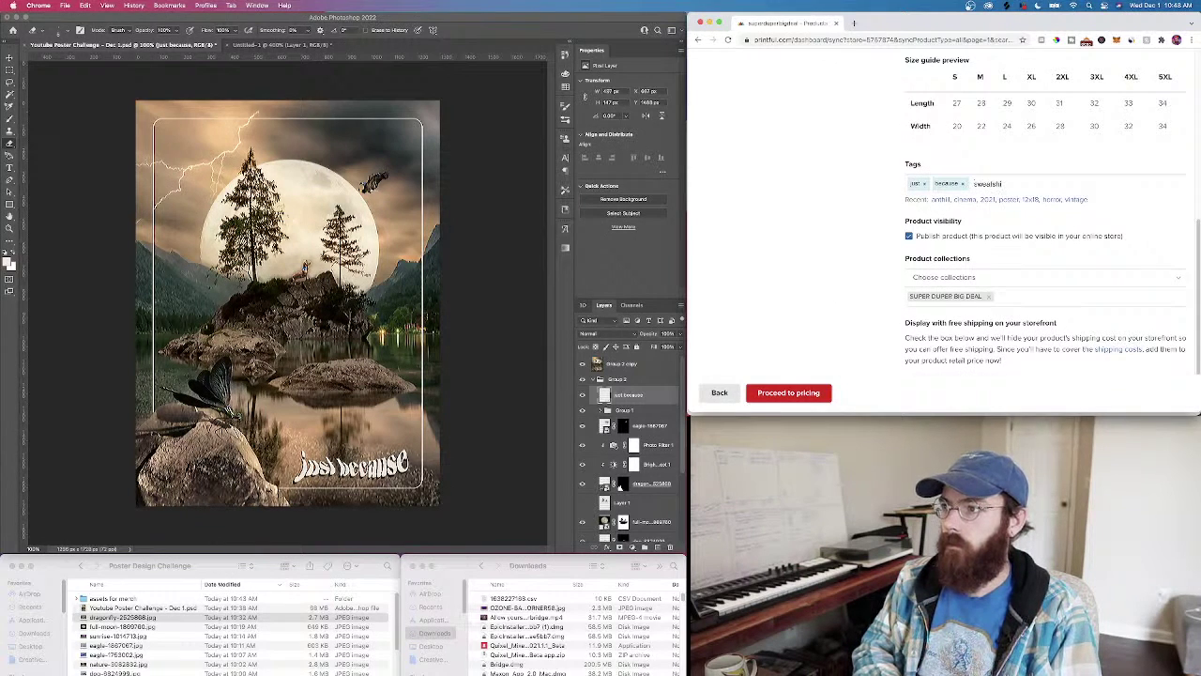
{"action": "type", "text": "sweatshirt,"}
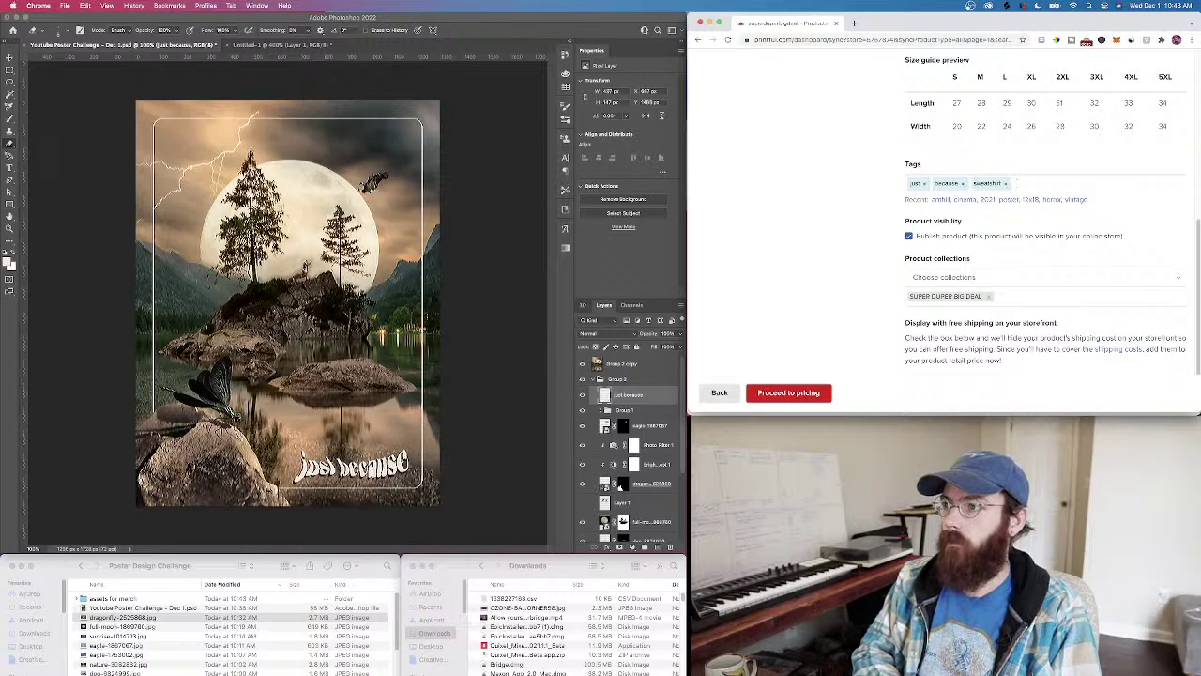
Continue to the pricing stage and check the retail price and profit for each sweatshirt size
{"action": "scroll", "coordinate": [823, 284], "scroll_direction": "down", "scroll_amount": 1}
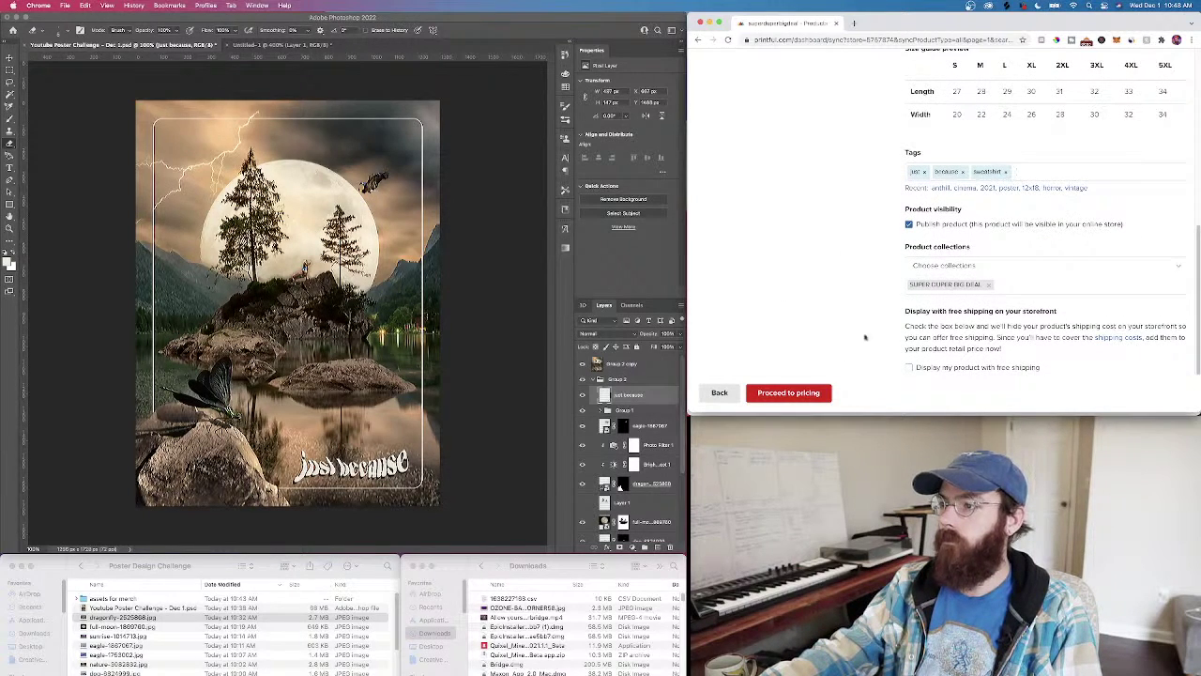
{"action": "left_click", "coordinate": [789, 393]}
{"action": "scroll", "coordinate": [827, 230], "scroll_direction": "down", "scroll_amount": 3}
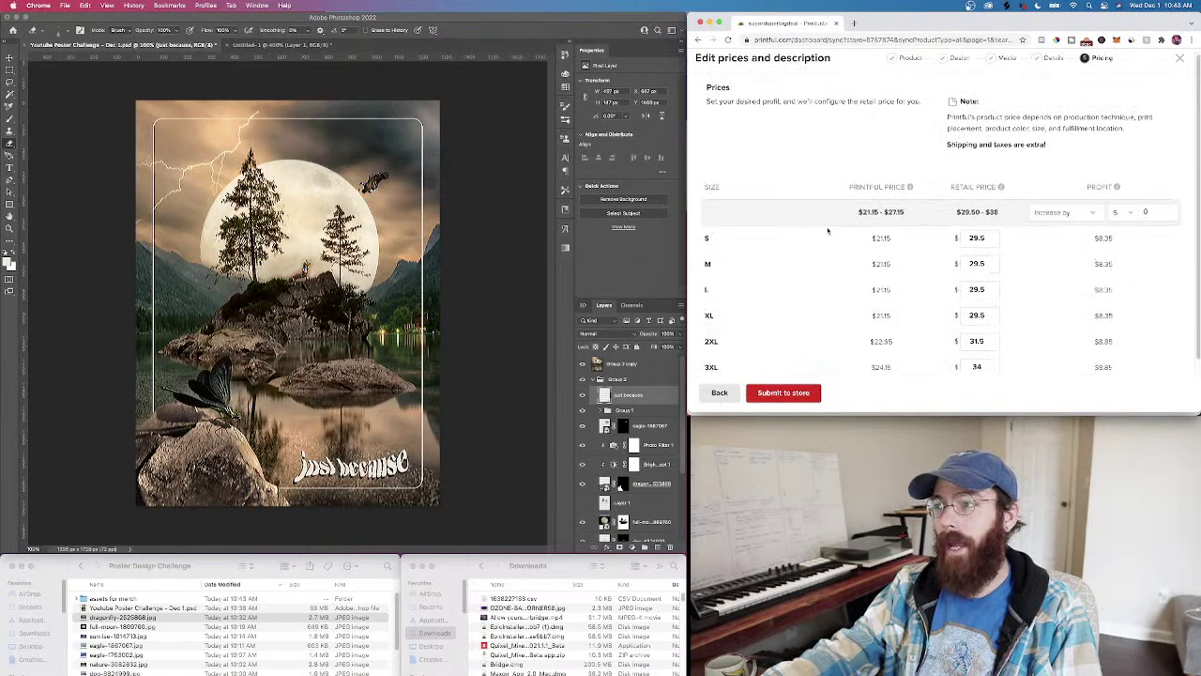
{"action": "scroll", "coordinate": [828, 230], "scroll_direction": "down", "scroll_amount": 2}
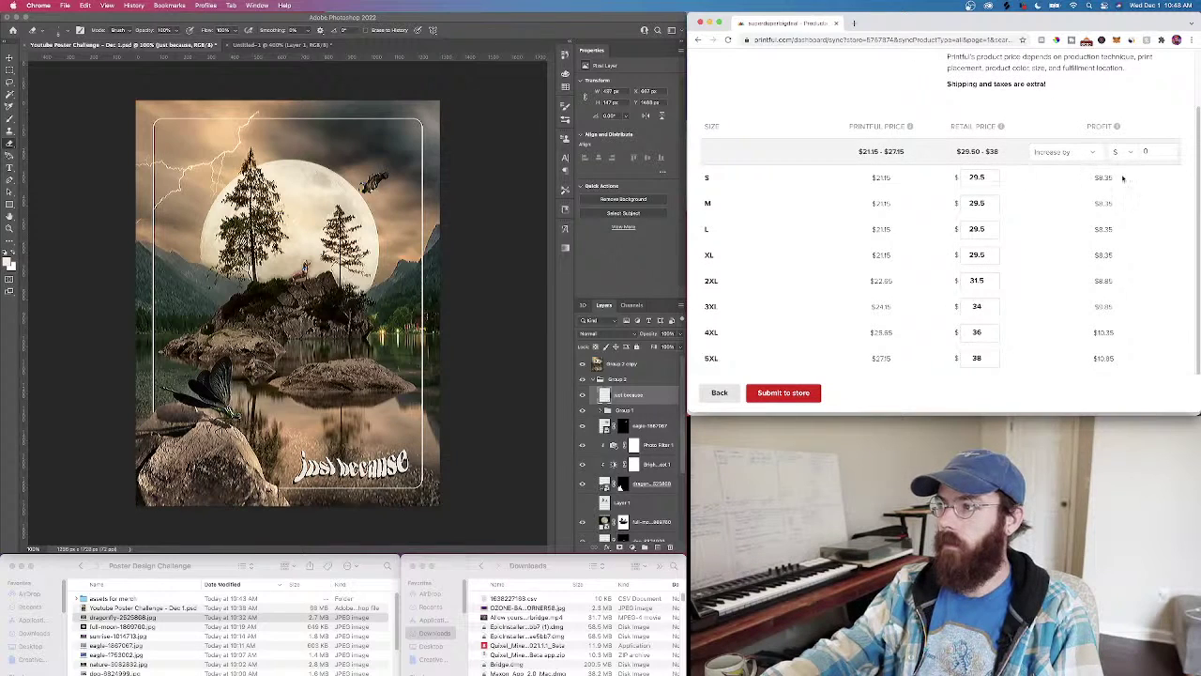
{"action": "left_click_drag", "start_coordinate": [1115, 178], "coordinate": [1082, 179]}
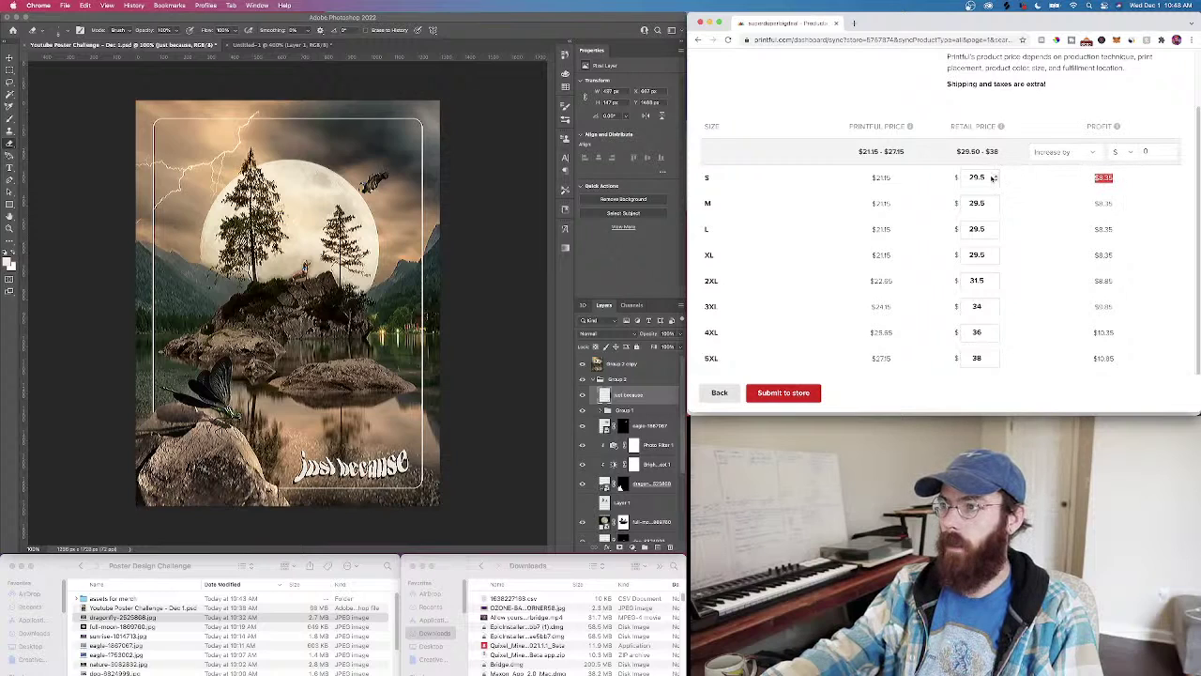
Set the retail price of every sweatshirt size from S to 5XL to $29.99
{"action": "left_click_drag", "start_coordinate": [986, 180], "coordinate": [965, 182]}
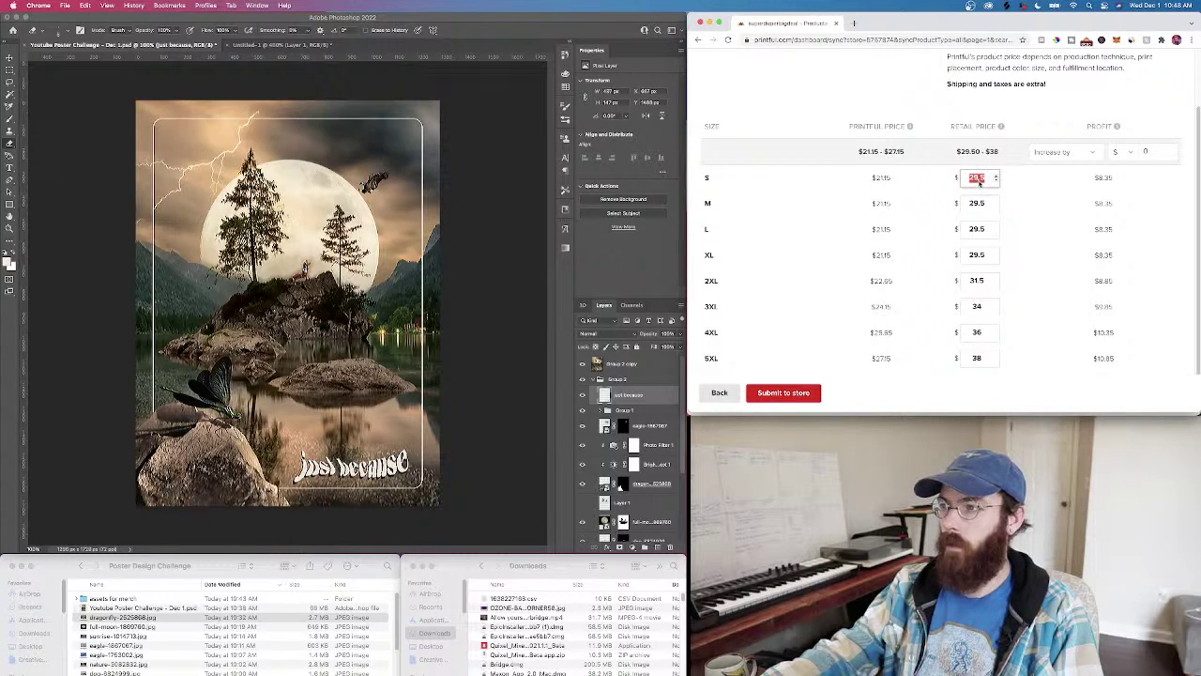
{"action": "type", "text": "29.99"}
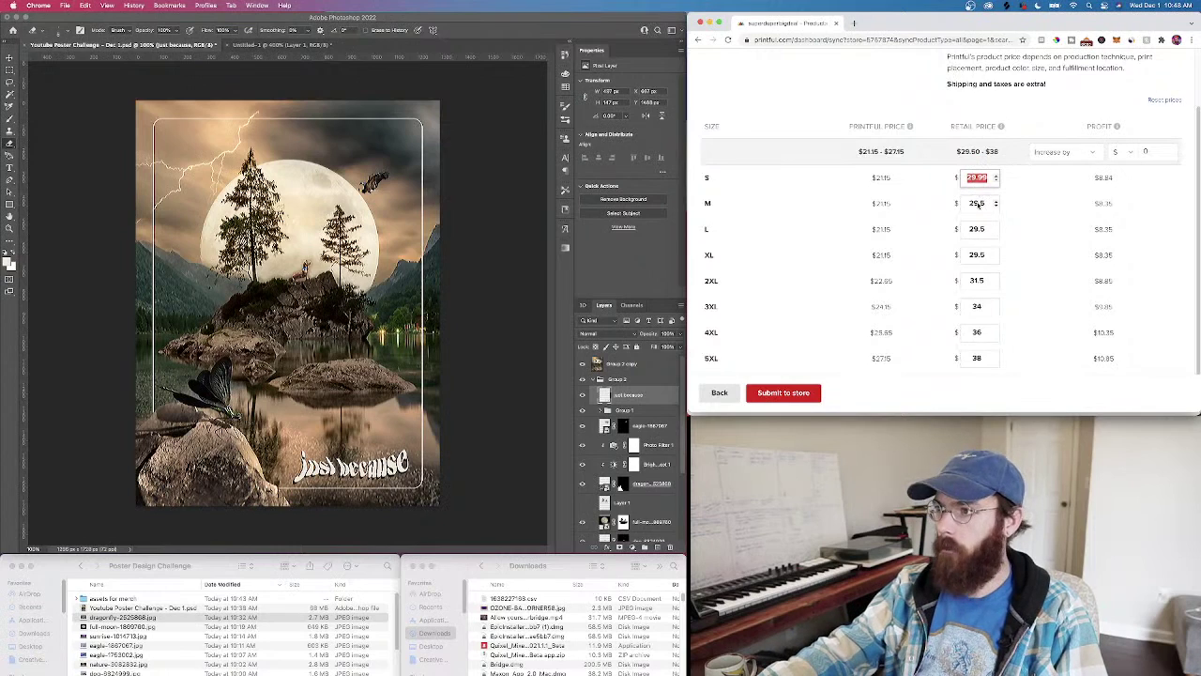
{"action": "key", "text": "Tab"}
{"action": "type", "text": "29.99"}
{"action": "double_click", "coordinate": [981, 230]}
{"action": "type", "text": "29.99"}
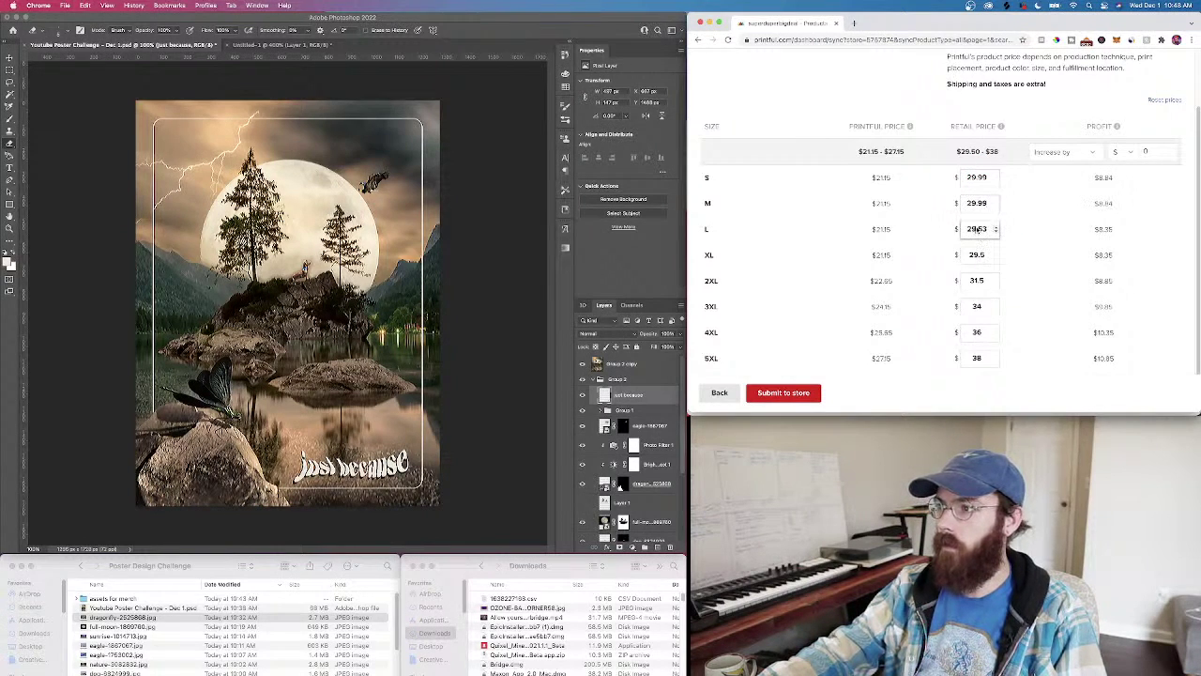
{"action": "double_click", "coordinate": [981, 255]}
{"action": "type", "text": "29.99"}
{"action": "double_click", "coordinate": [978, 281]}
{"action": "type", "text": "29.99"}
{"action": "double_click", "coordinate": [978, 306]}
{"action": "type", "text": "29.99"}
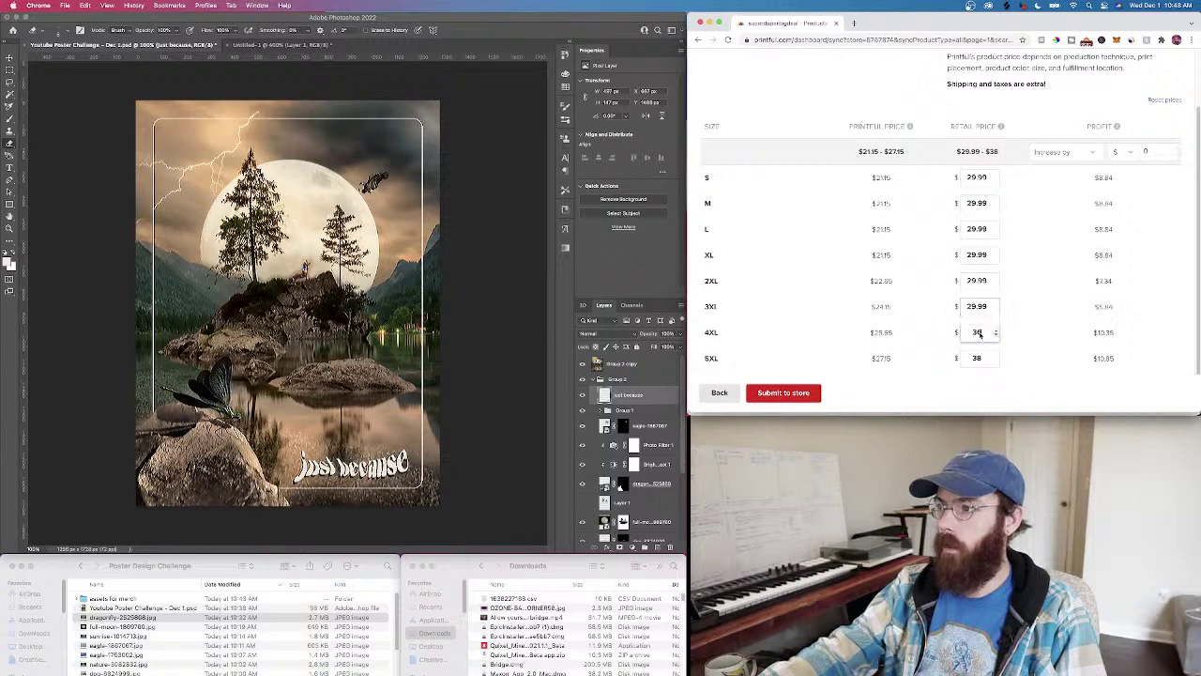
{"action": "type", "text": "29.99"}
{"action": "double_click", "coordinate": [978, 357]}
{"action": "type", "text": "29.99"}
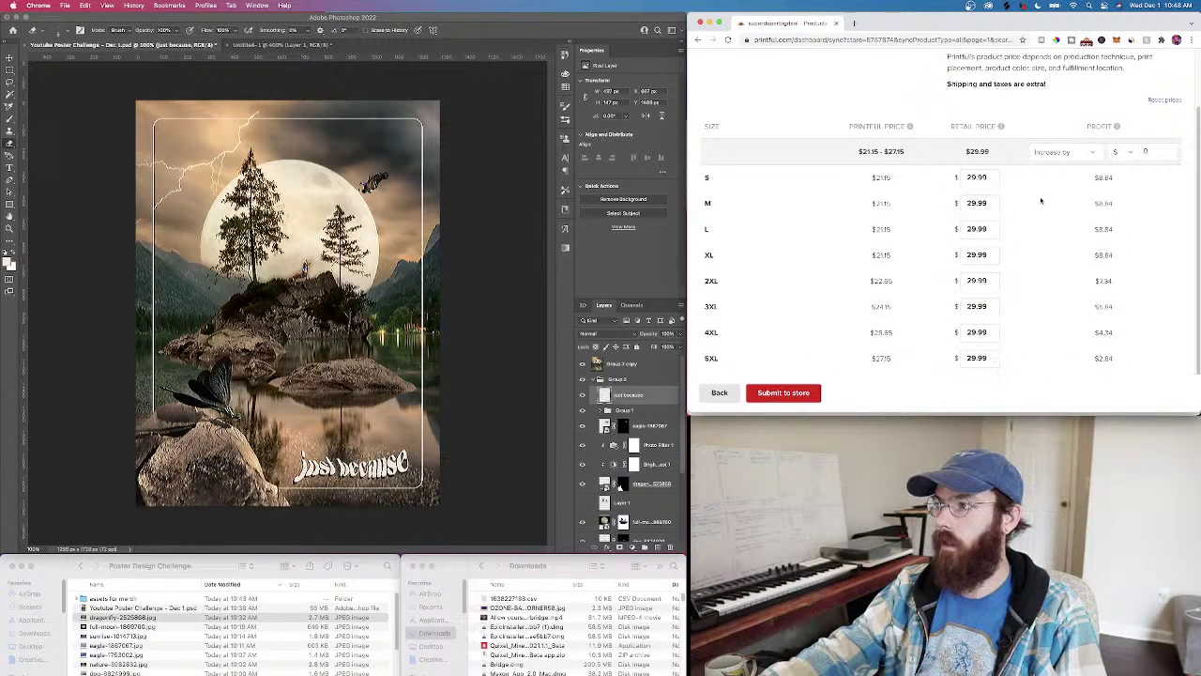
Check the 5XL profit, submit the sweatshirt to the store and view it in the store's product list
{"action": "left_click_drag", "start_coordinate": [1120, 359], "coordinate": [1093, 360]}
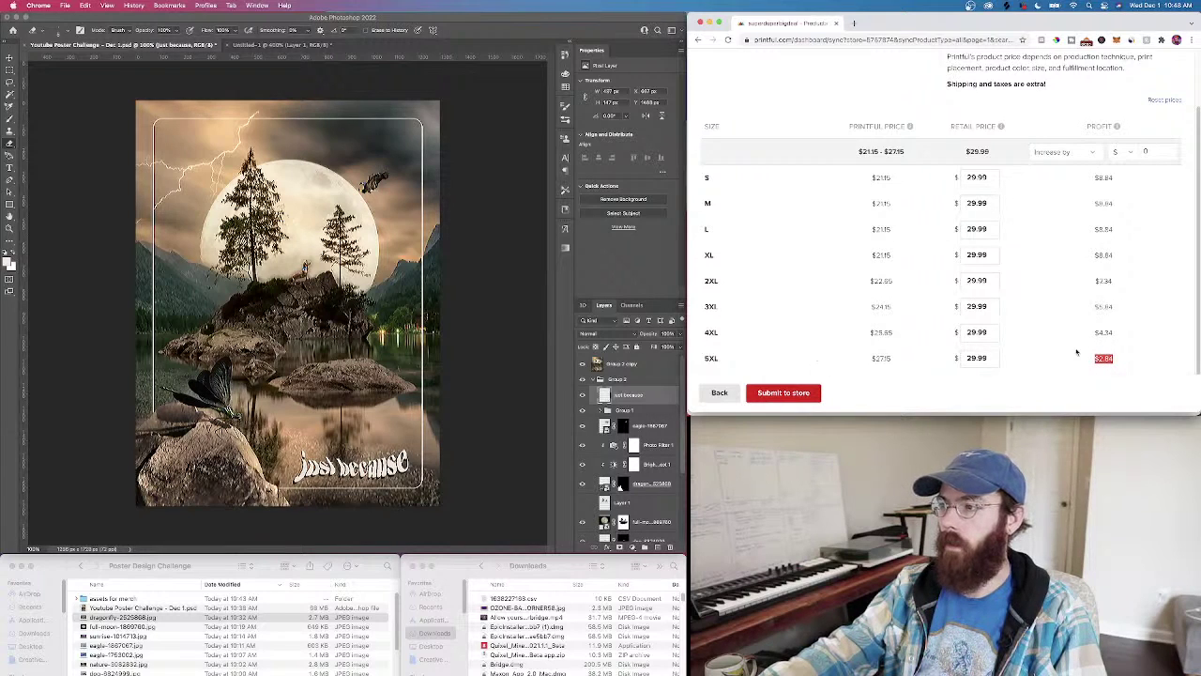
{"action": "left_click", "coordinate": [784, 394]}
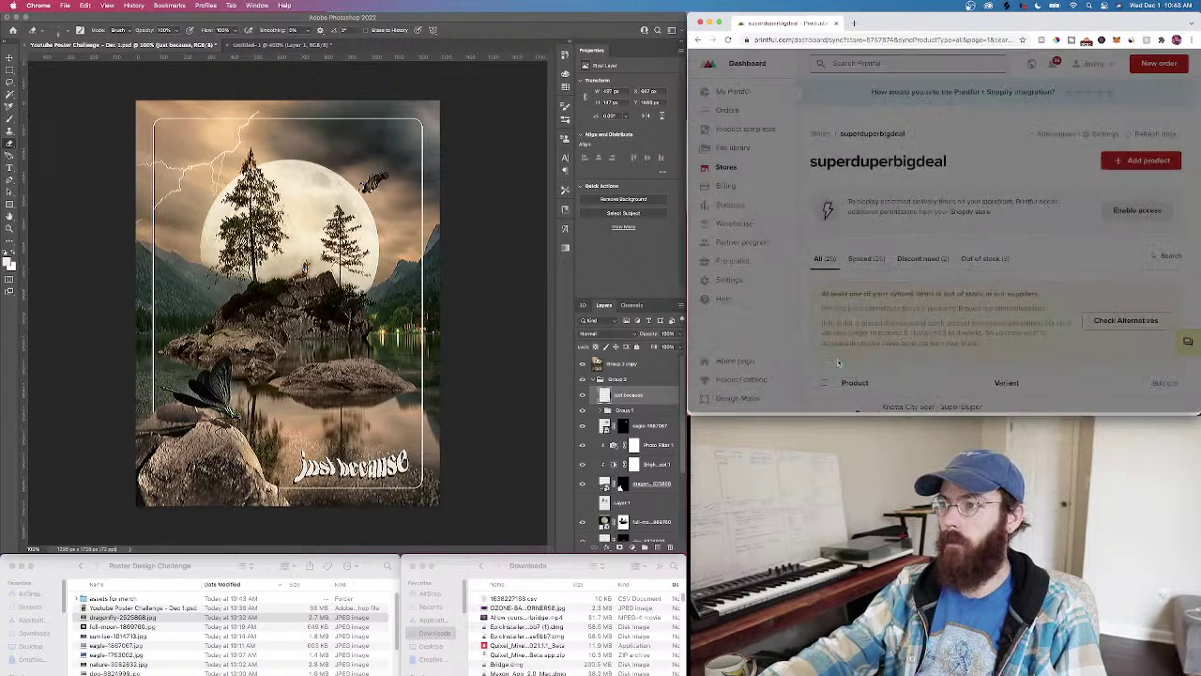
{"action": "scroll", "coordinate": [923, 289], "scroll_direction": "down", "scroll_amount": 2}
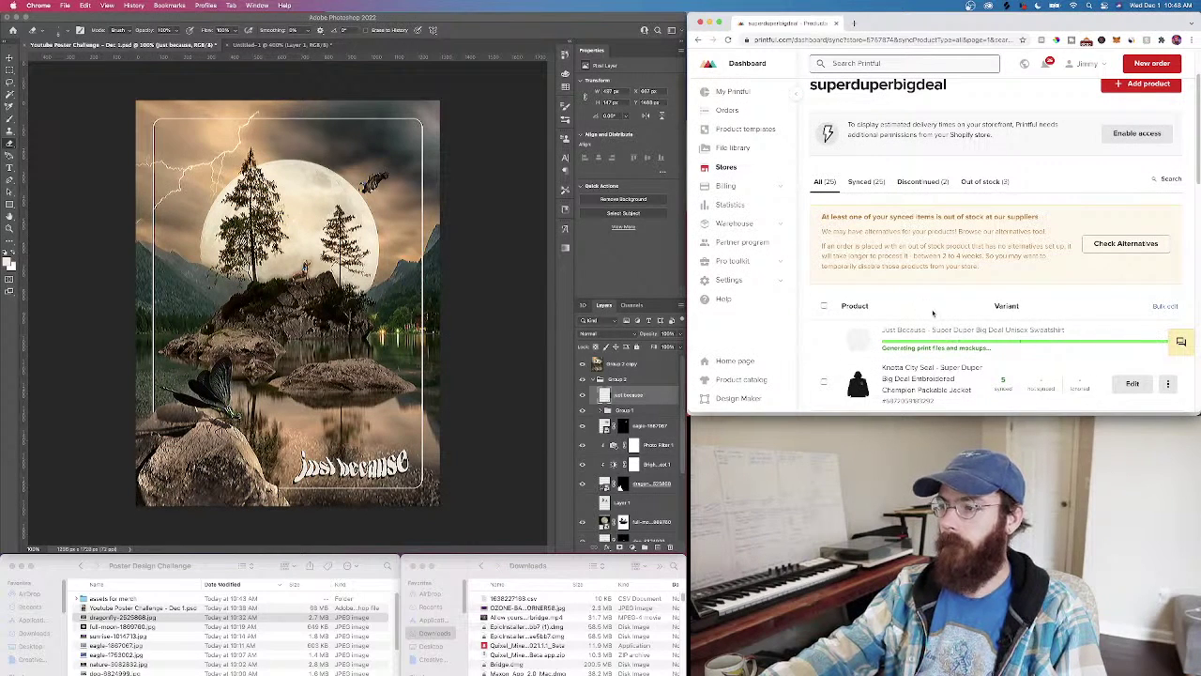
{"action": "scroll", "coordinate": [948, 295], "scroll_direction": "up", "scroll_amount": 1}
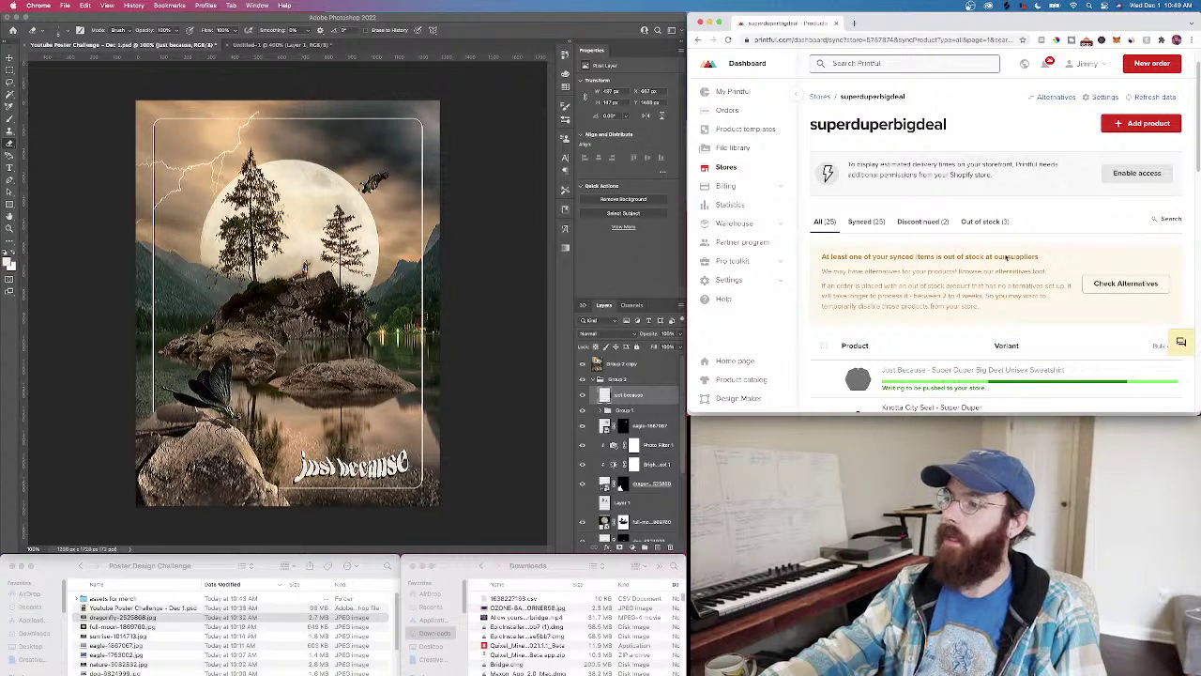
Add a new product to the store, choosing the Enhanced Matte Paper Framed Poster (in) from the framed posters
{"action": "left_click", "coordinate": [1117, 123]}
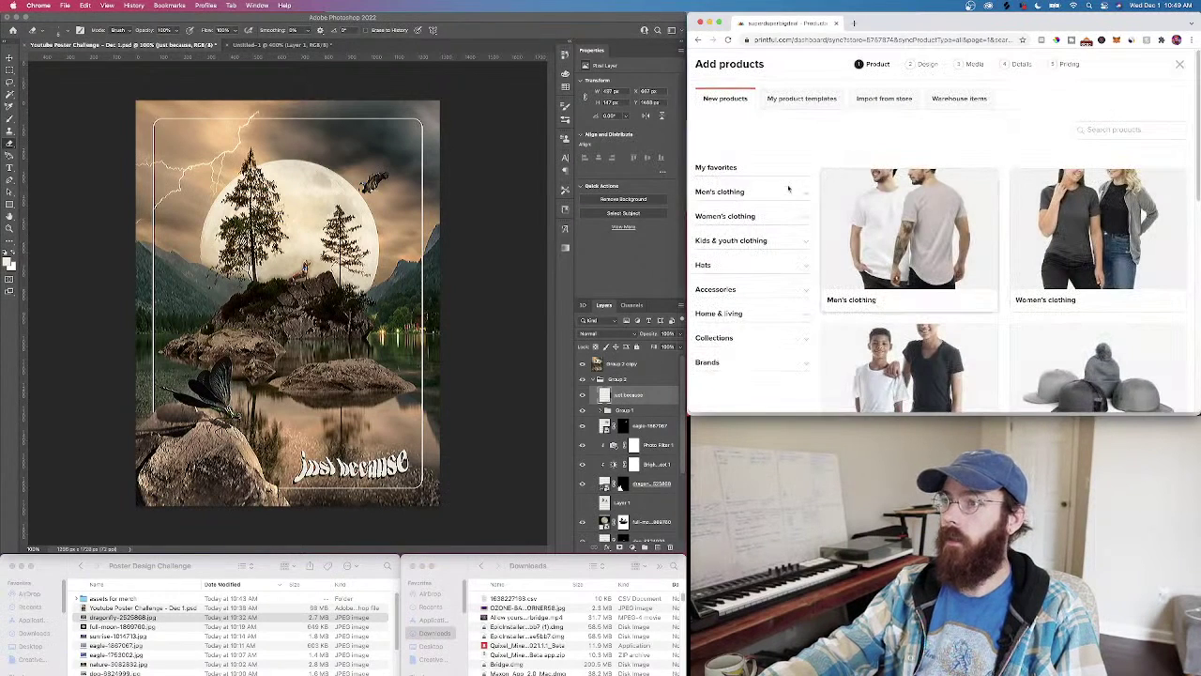
{"action": "left_click", "coordinate": [742, 314]}
{"action": "scroll", "coordinate": [741, 317], "scroll_direction": "down", "scroll_amount": 3}
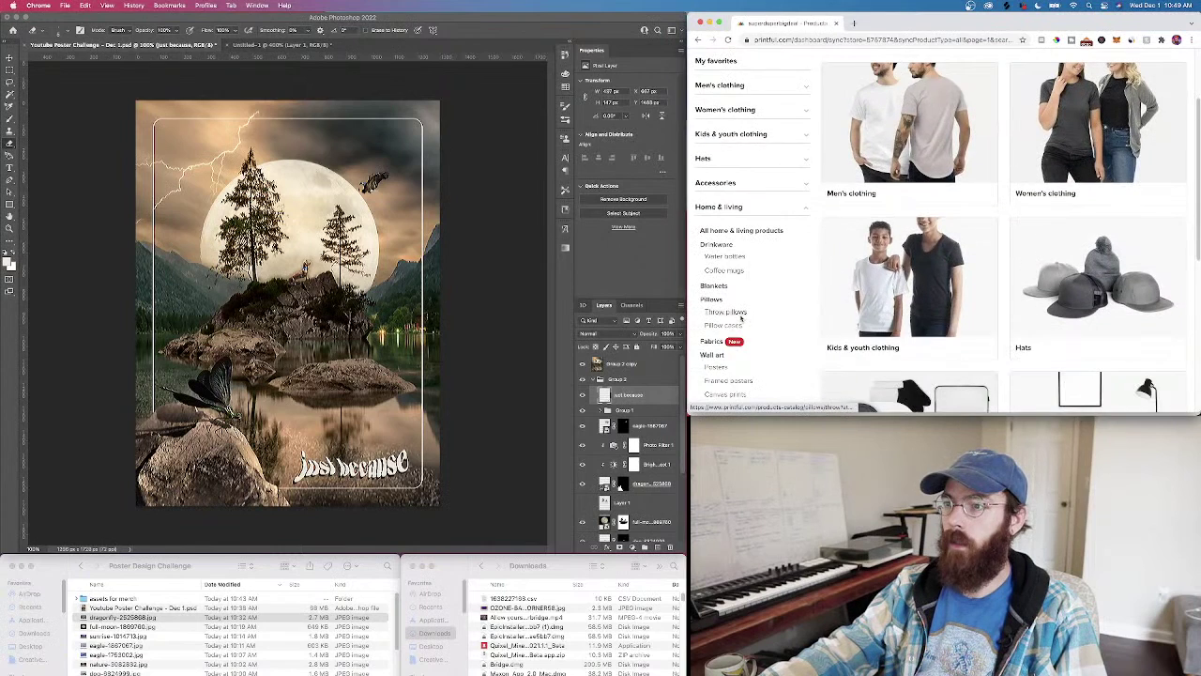
{"action": "scroll", "coordinate": [742, 319], "scroll_direction": "down", "scroll_amount": 1}
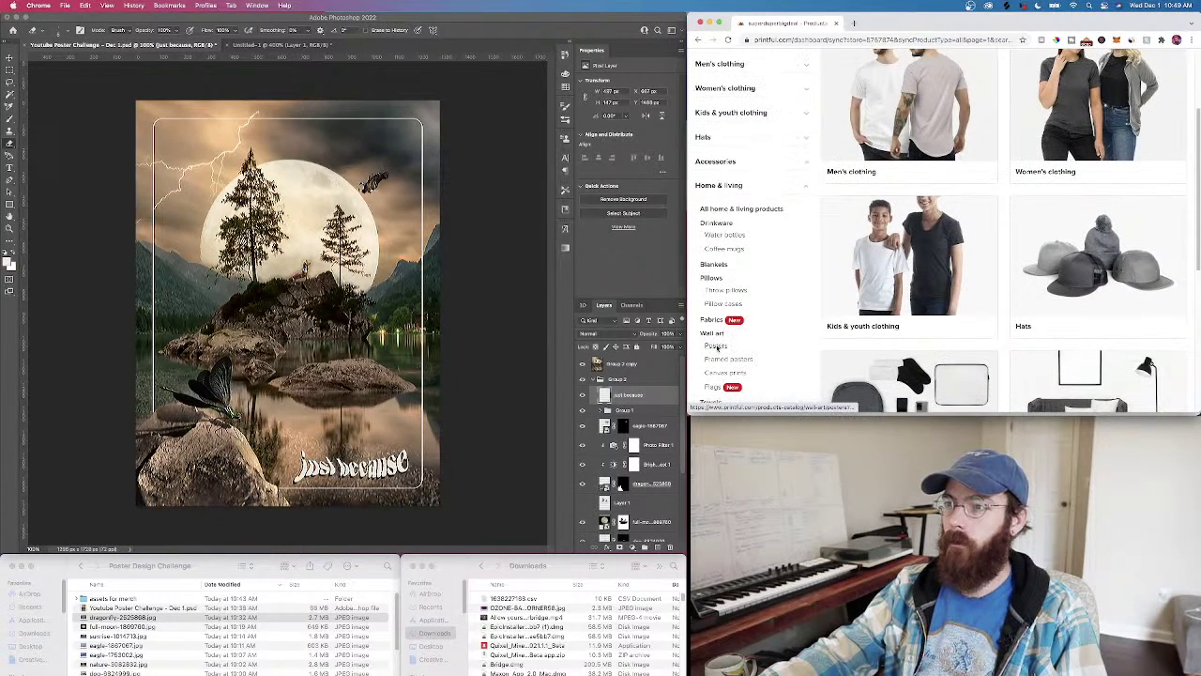
{"action": "left_click", "coordinate": [716, 346]}
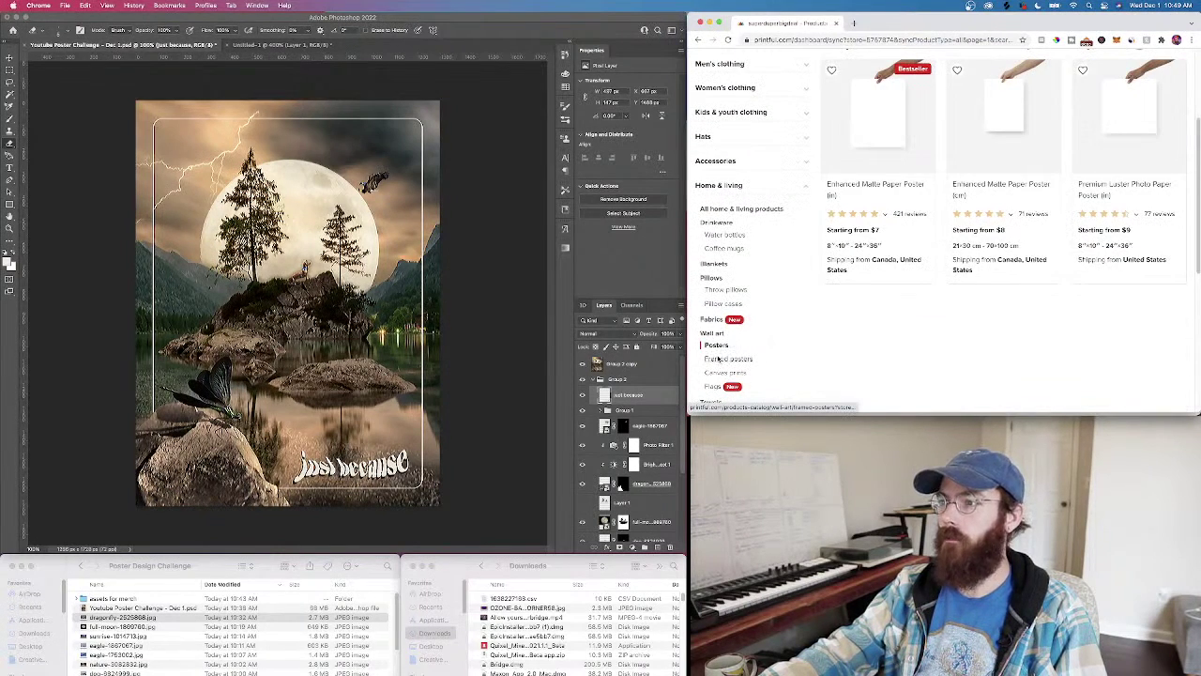
{"action": "left_click", "coordinate": [719, 358]}
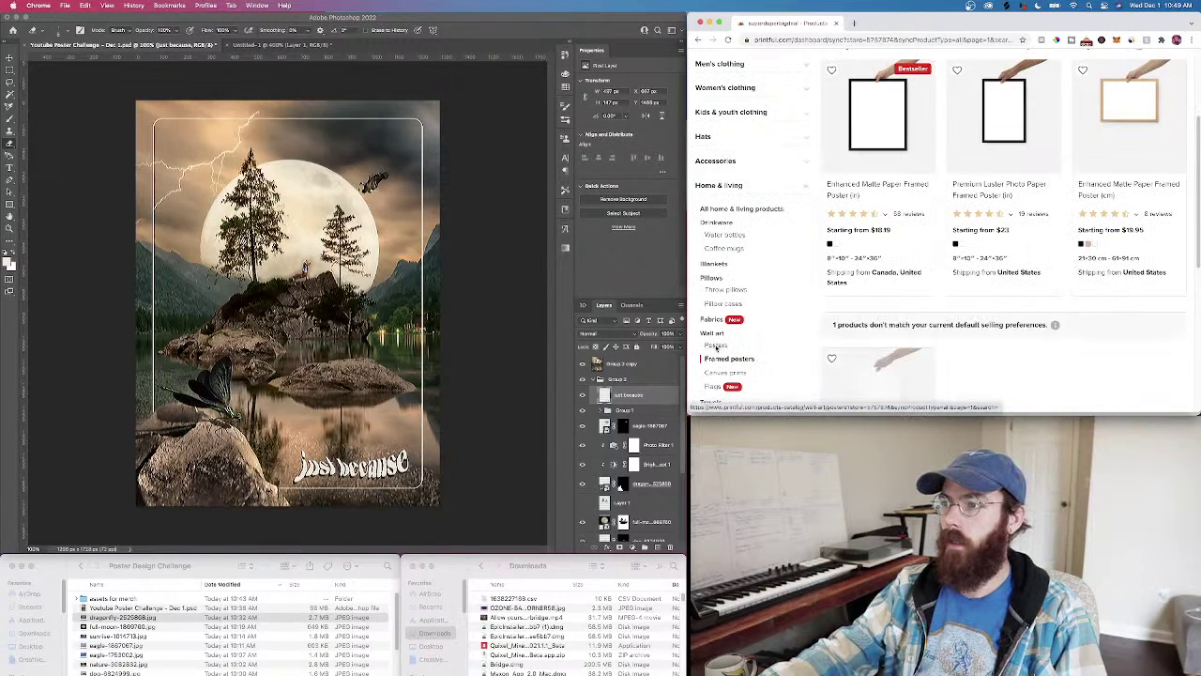
{"action": "left_click", "coordinate": [875, 169]}
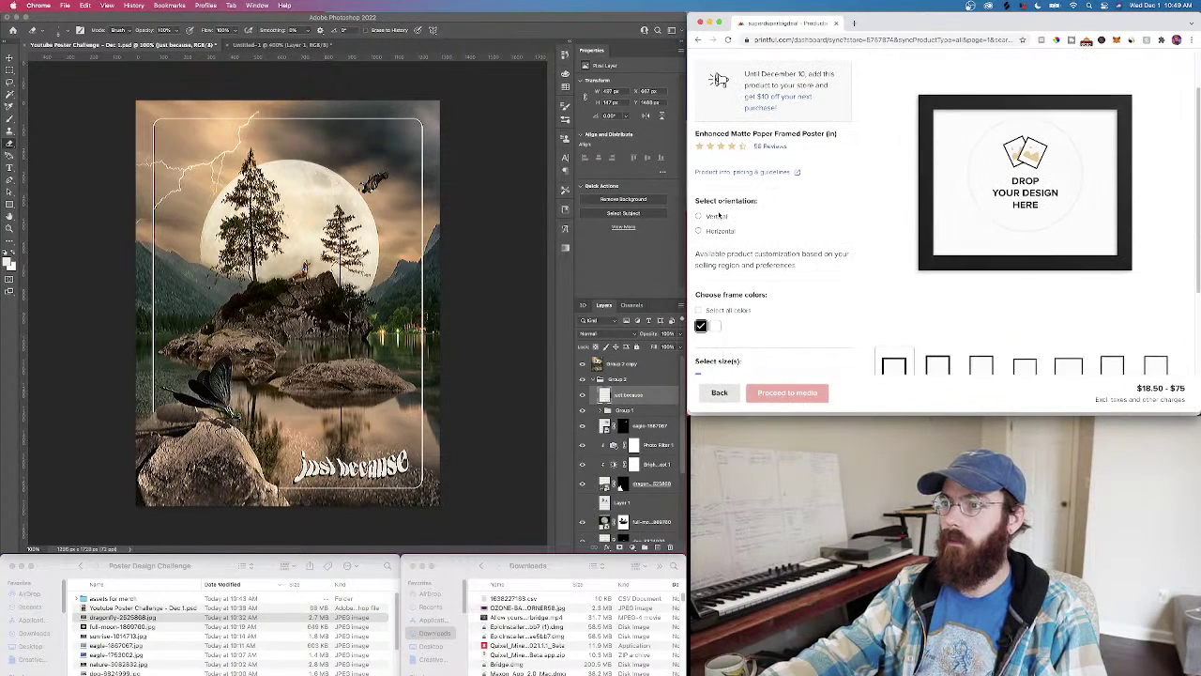
Set the framed poster to vertical orientation and deselect the 8×10, 12×18, 18×18 and 24×36 inch sizes
{"action": "left_click", "coordinate": [719, 216]}
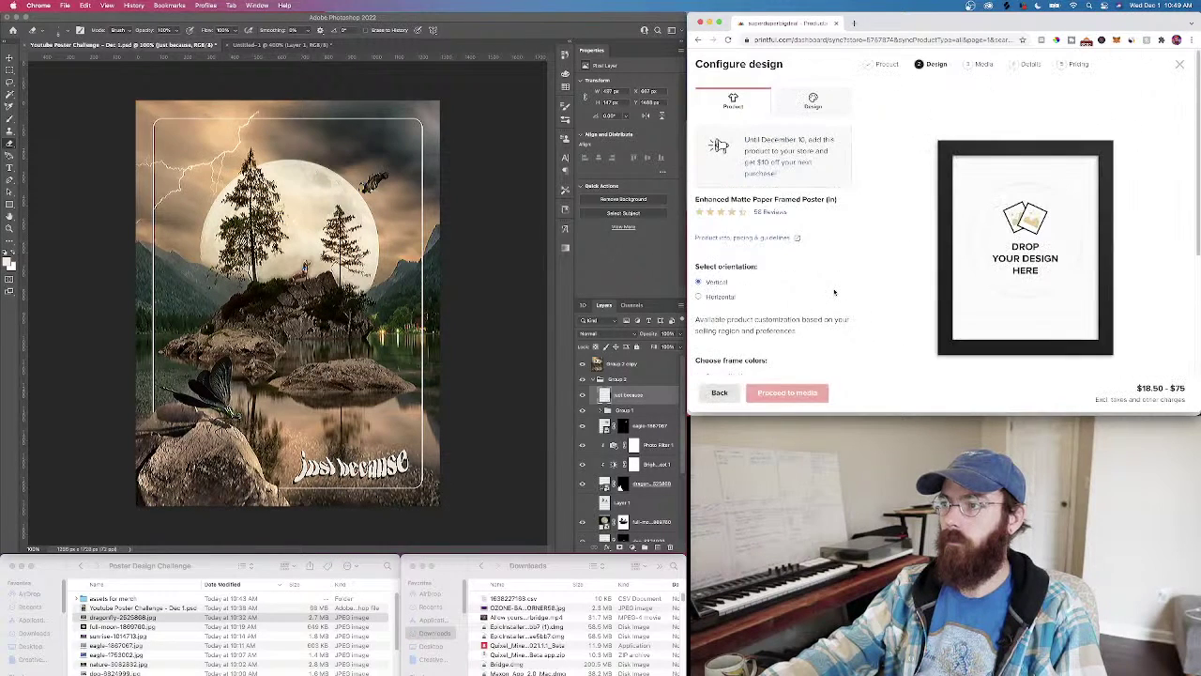
{"action": "scroll", "coordinate": [835, 292], "scroll_direction": "down", "scroll_amount": 3}
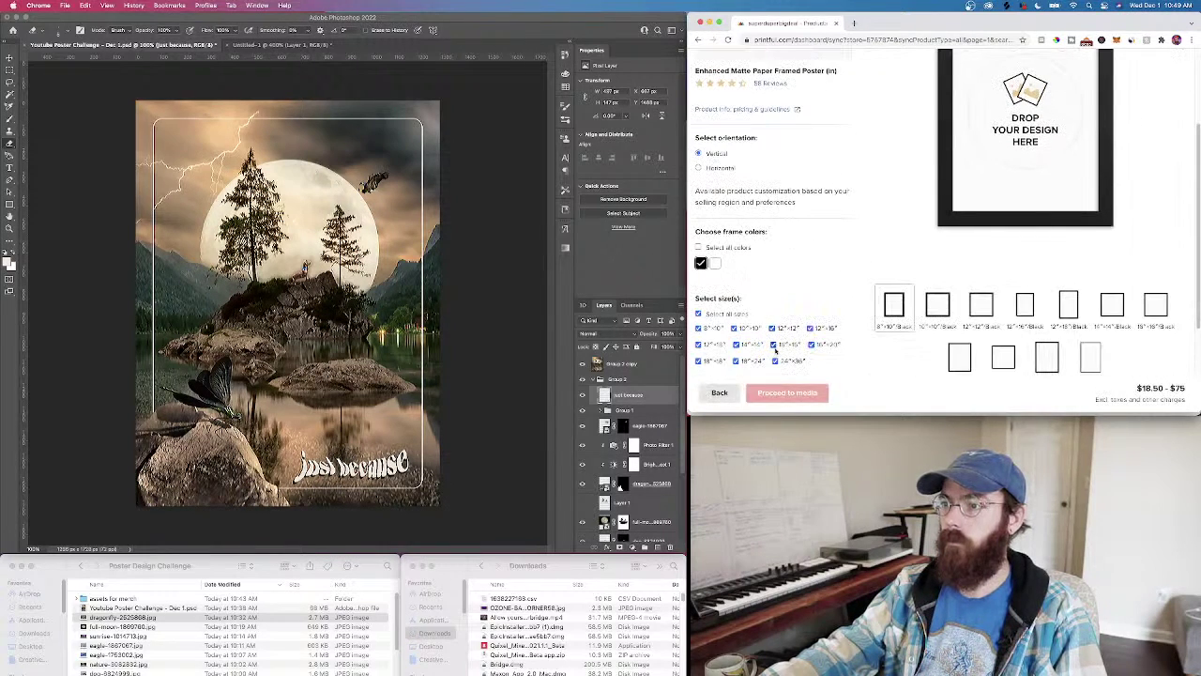
{"action": "scroll", "coordinate": [713, 366], "scroll_direction": "down", "scroll_amount": 5}
{"action": "left_click", "coordinate": [707, 263]}
{"action": "scroll", "coordinate": [709, 267], "scroll_direction": "down", "scroll_amount": 5}
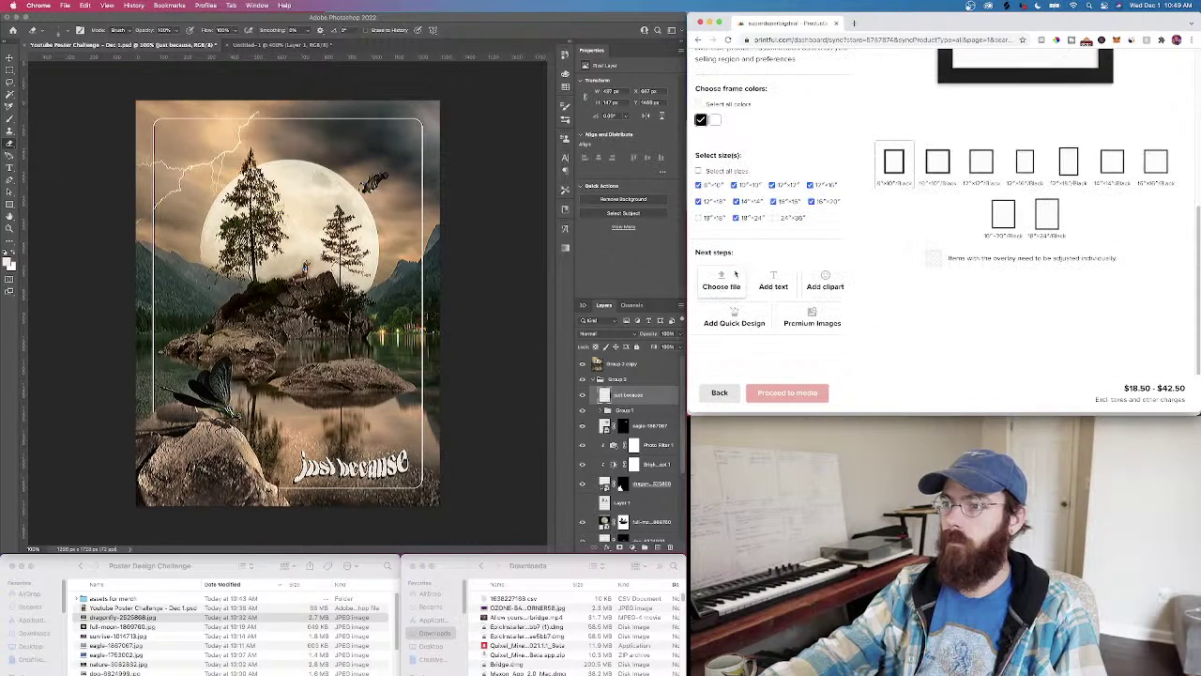
{"action": "left_click", "coordinate": [713, 203]}
{"action": "scroll", "coordinate": [713, 217], "scroll_direction": "down", "scroll_amount": 1}
{"action": "left_click", "coordinate": [699, 313]}
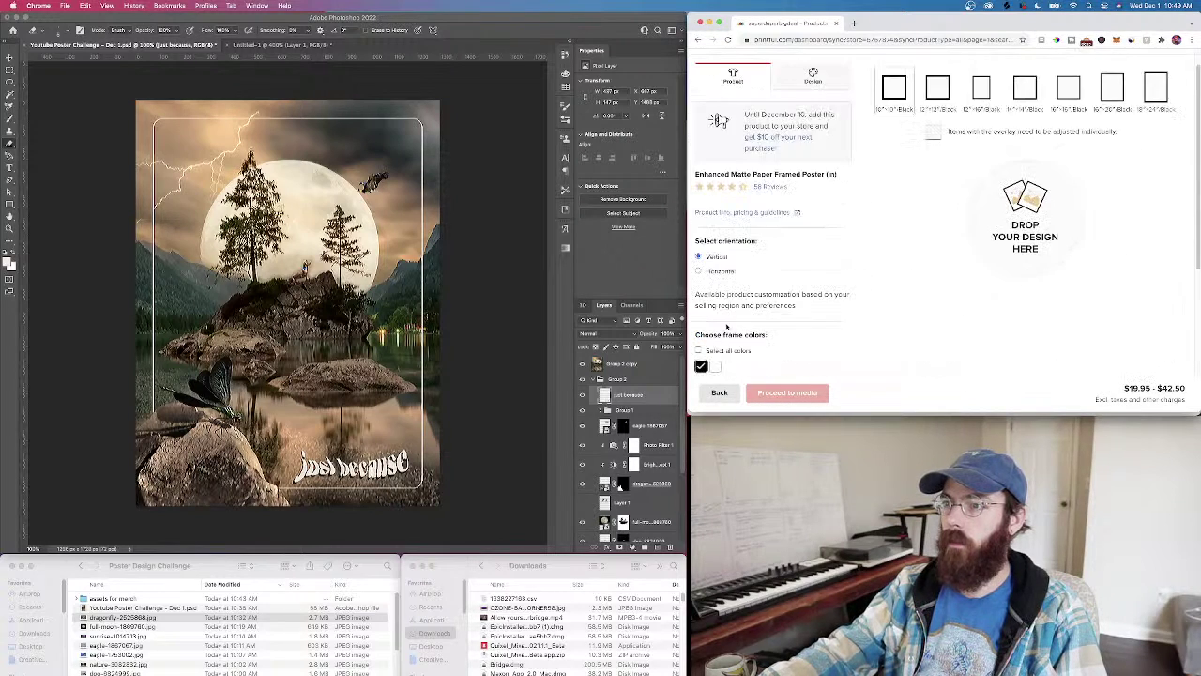
Deselect the remaining framed poster sizes, keeping only 18×24 inches
{"action": "left_click", "coordinate": [772, 353]}
{"action": "left_click", "coordinate": [736, 353]}
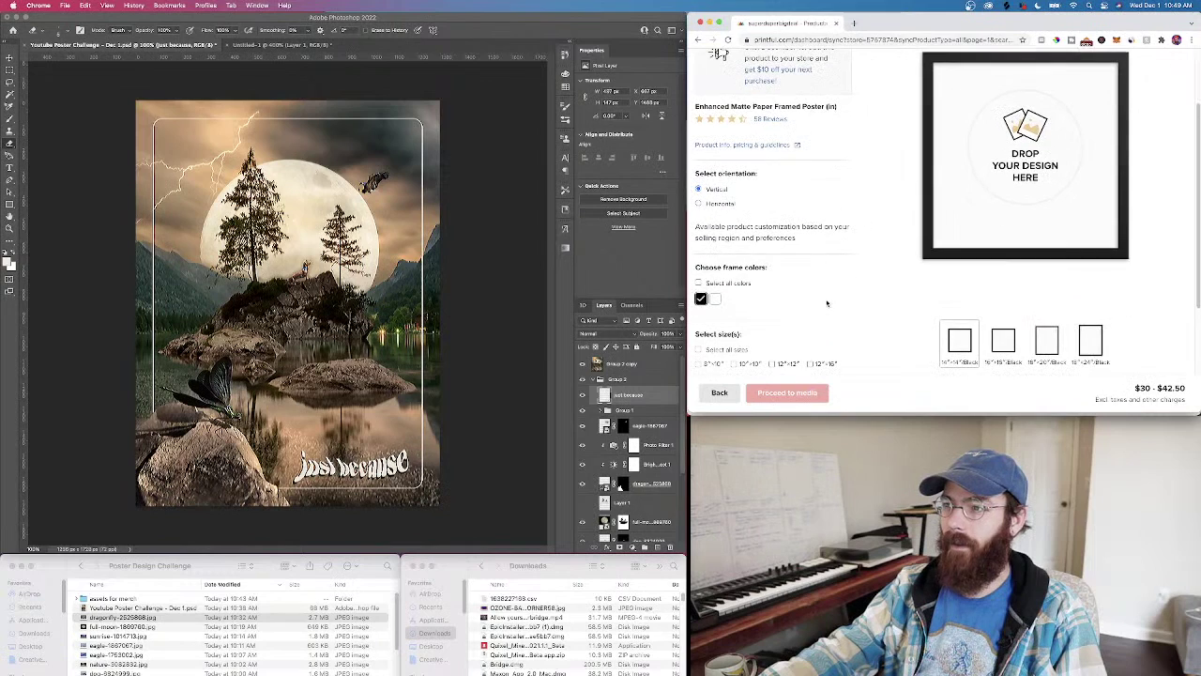
{"action": "scroll", "coordinate": [822, 338], "scroll_direction": "down", "scroll_amount": 2}
{"action": "left_click", "coordinate": [821, 270]}
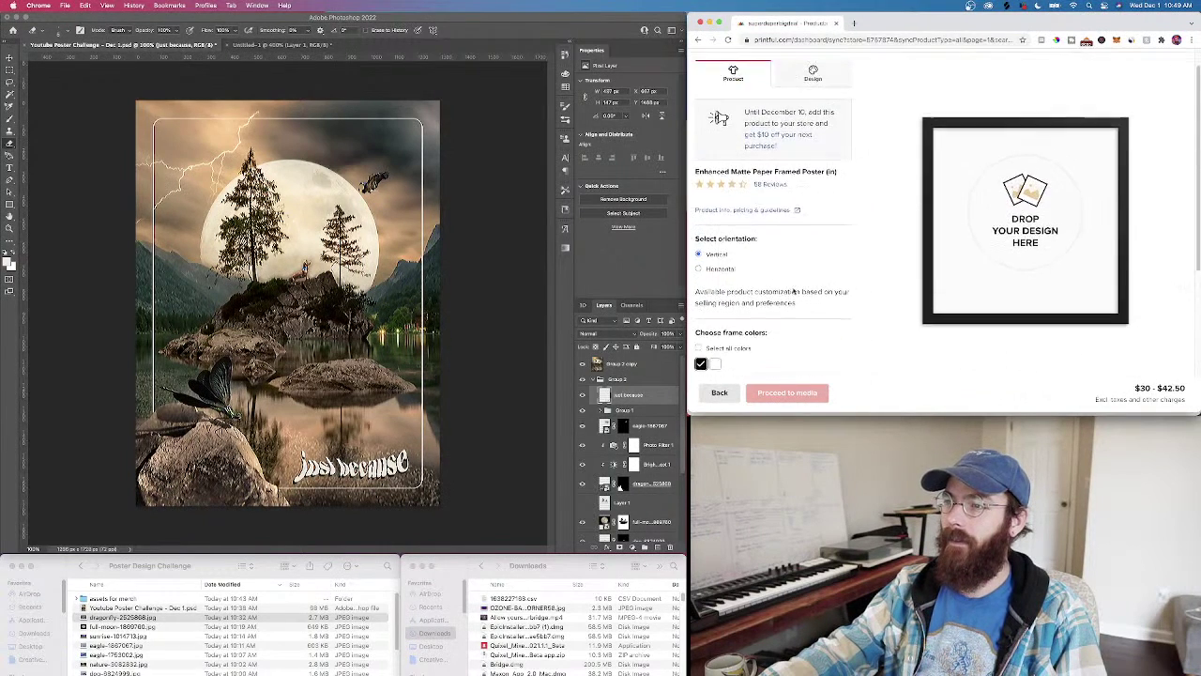
{"action": "left_click", "coordinate": [738, 255]}
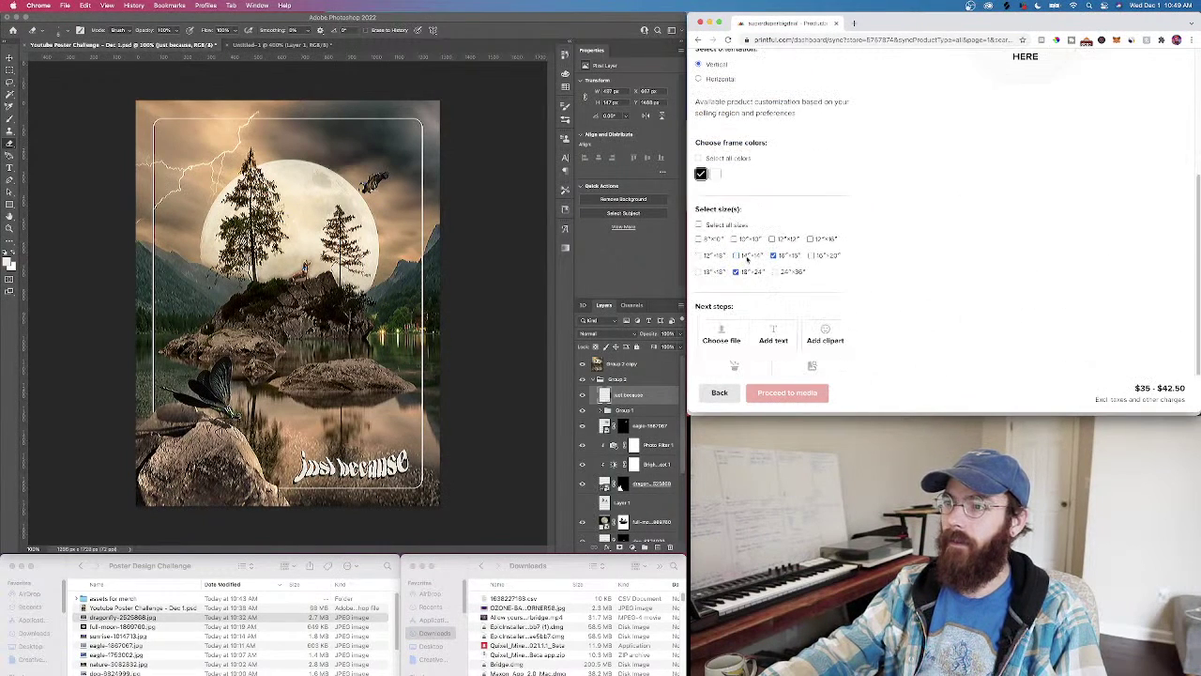
{"action": "left_click", "coordinate": [785, 349]}
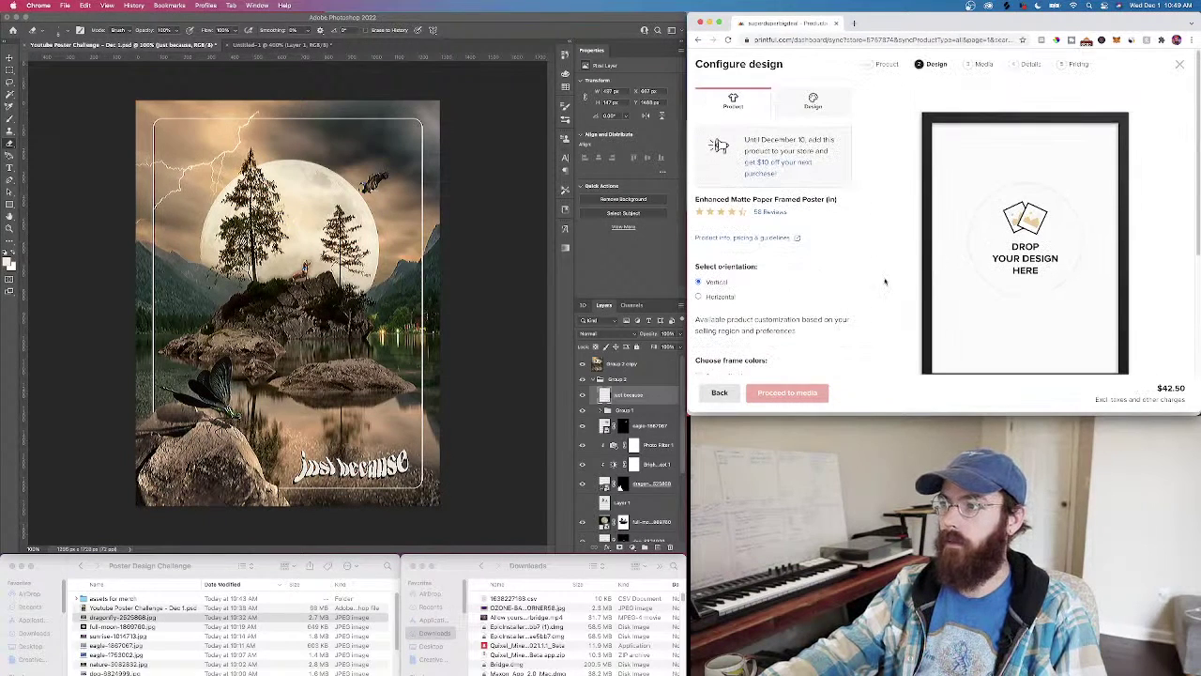
Open the store's file library to choose the design file for the framed poster
{"action": "scroll", "coordinate": [845, 274], "scroll_direction": "down", "scroll_amount": 3}
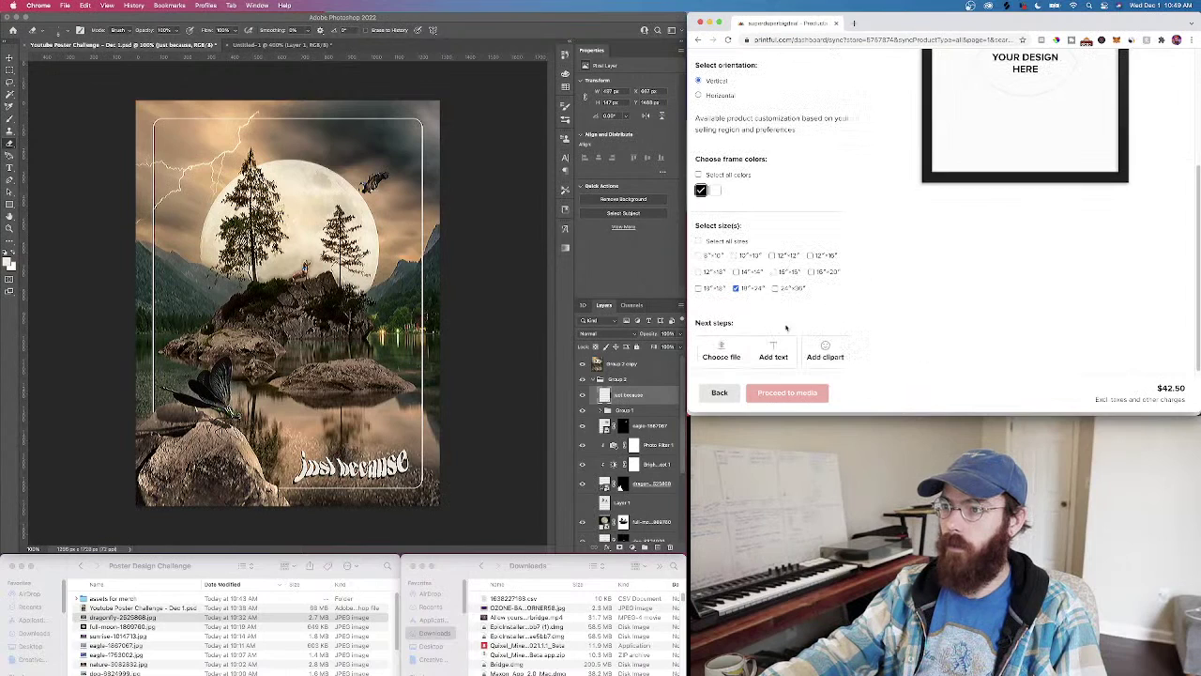
{"action": "scroll", "coordinate": [845, 244], "scroll_direction": "down", "scroll_amount": 5}
{"action": "left_click", "coordinate": [722, 103]}
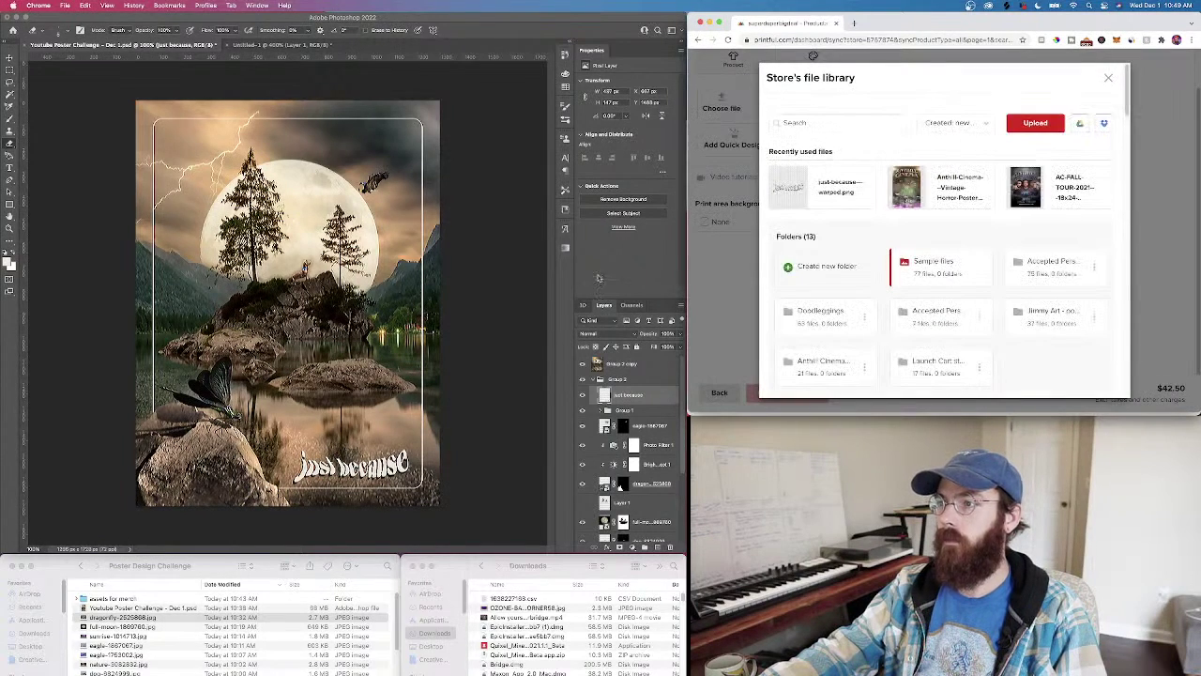
Switch to Photoshop and flatten the poster image, discarding the hidden layers
{"action": "left_click", "coordinate": [516, 389]}
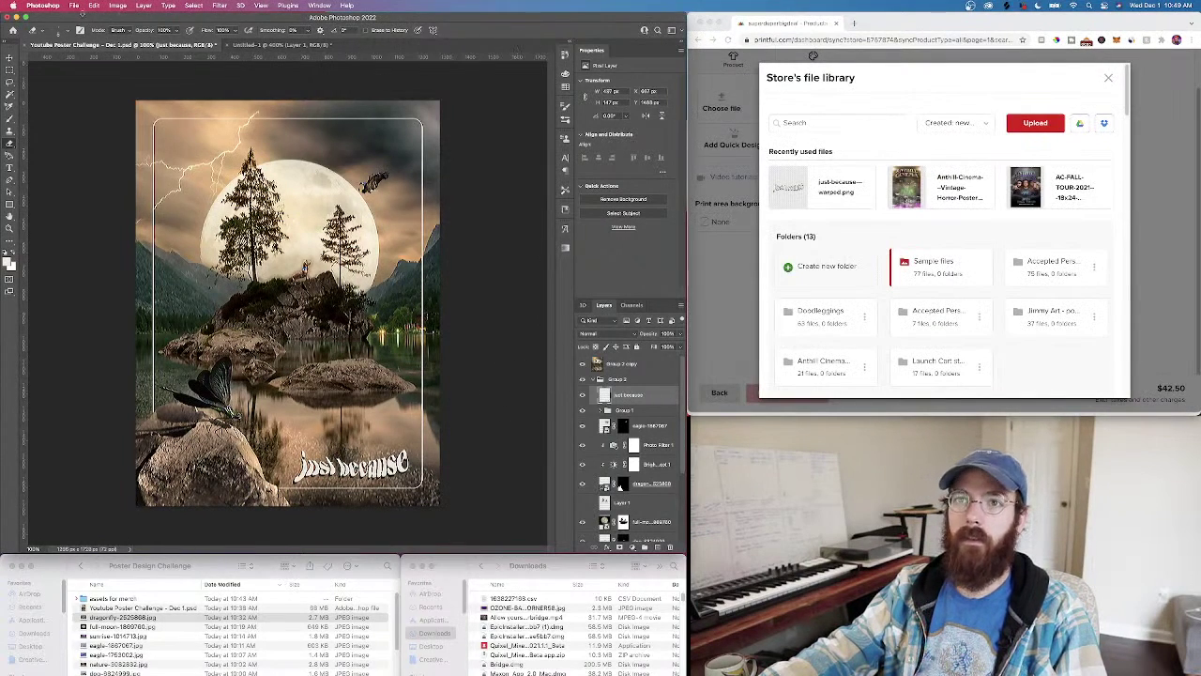
{"action": "left_click", "coordinate": [73, 5]}
{"action": "left_click", "coordinate": [235, 176]}
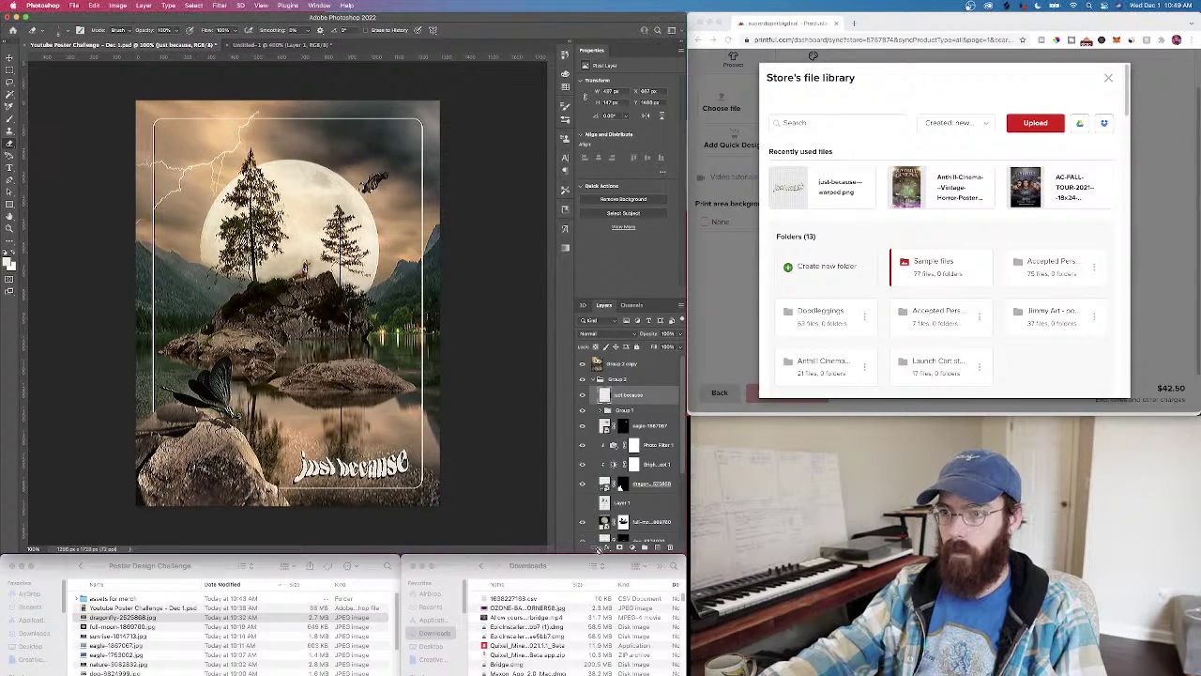
{"action": "right_click", "coordinate": [627, 371]}
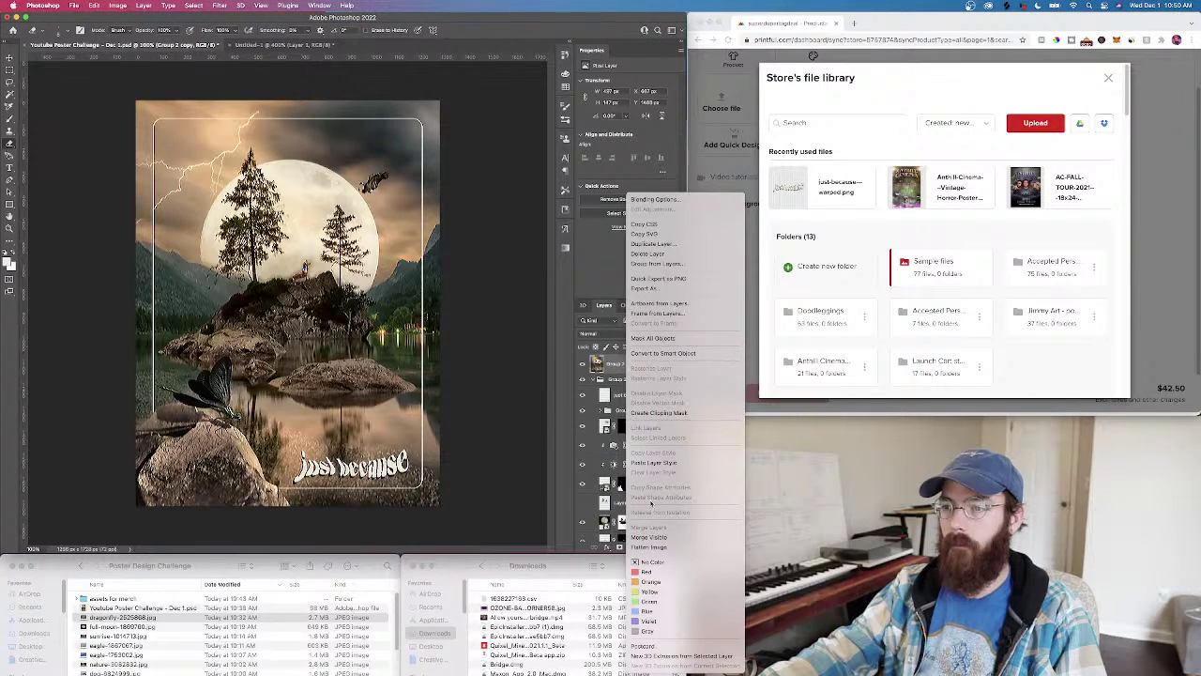
{"action": "left_click", "coordinate": [654, 549]}
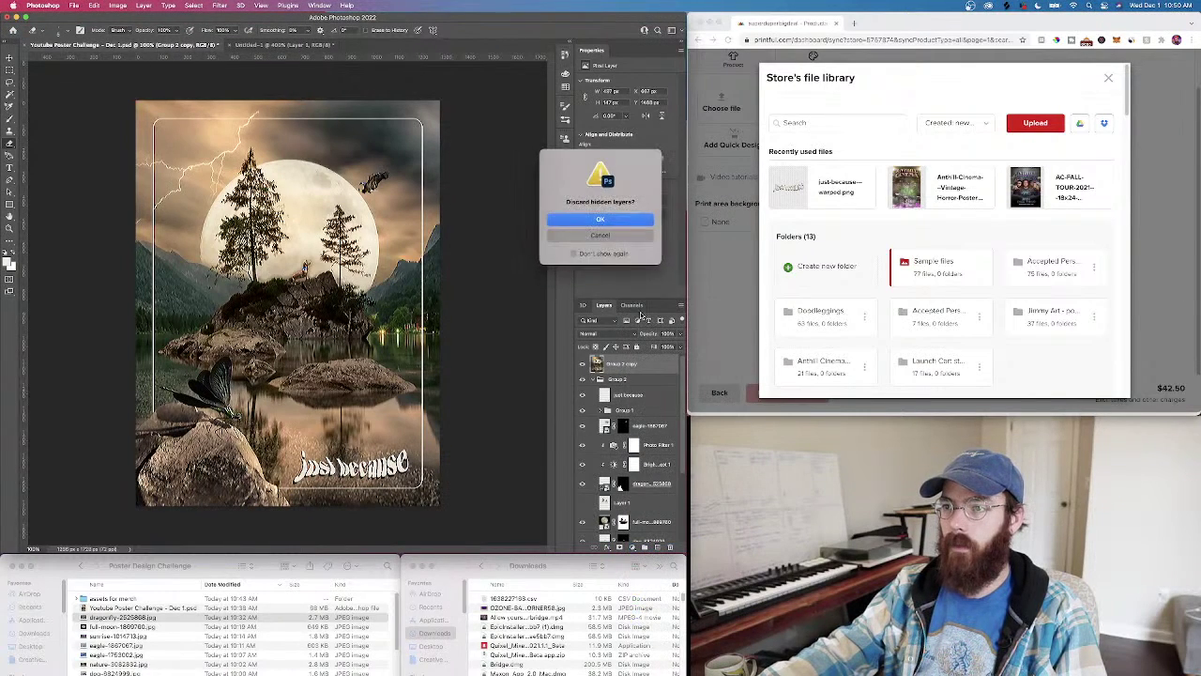
{"action": "left_click", "coordinate": [605, 242]}
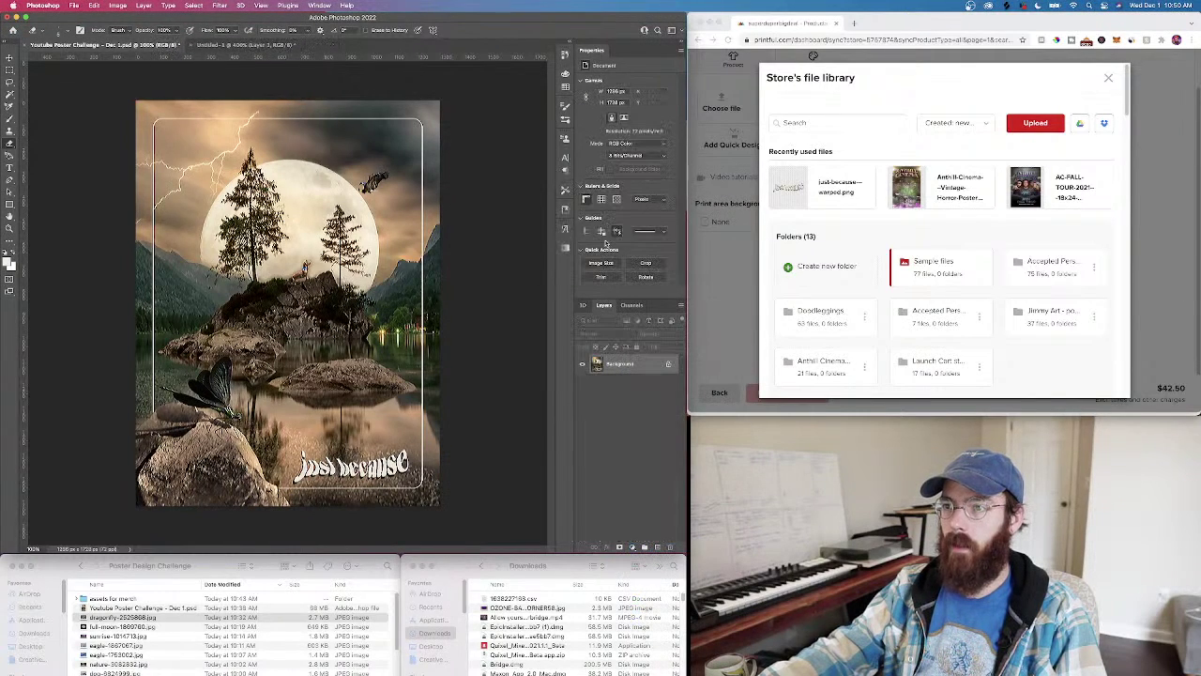
Save the flattened poster as a JPEG named "Youtube Poster Challenge - Dec 1" in the "assets for merch" folder
{"action": "left_click", "coordinate": [73, 8]}
{"action": "left_click", "coordinate": [101, 111]}
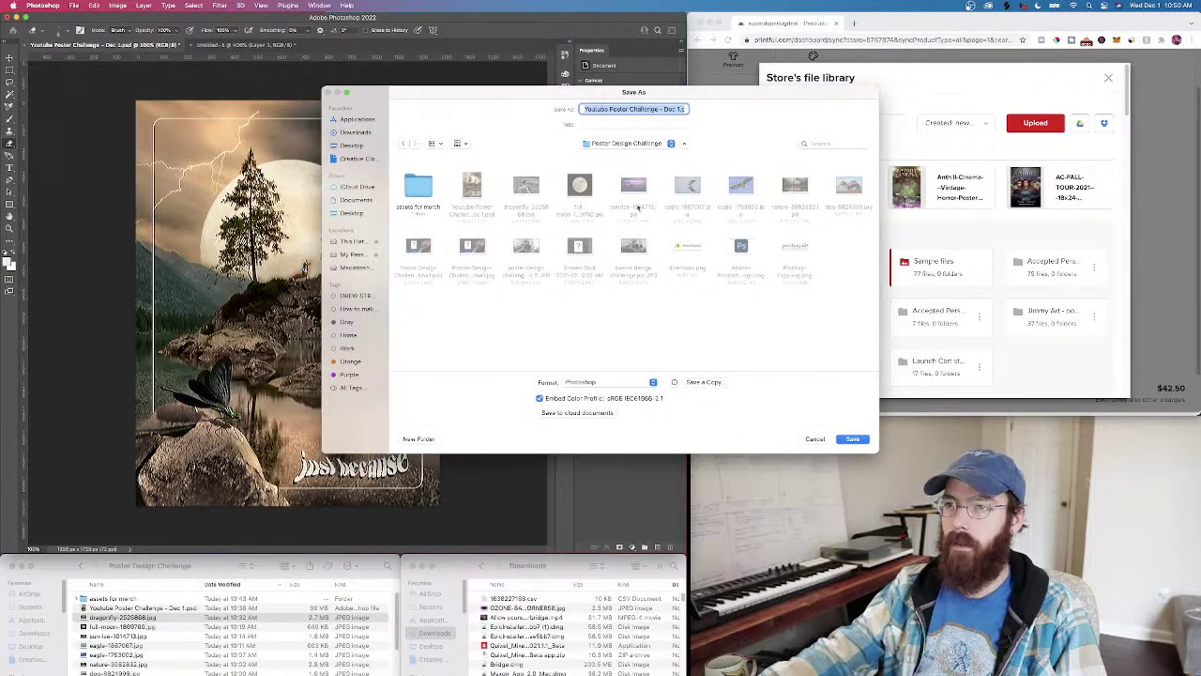
{"action": "left_click", "coordinate": [628, 143]}
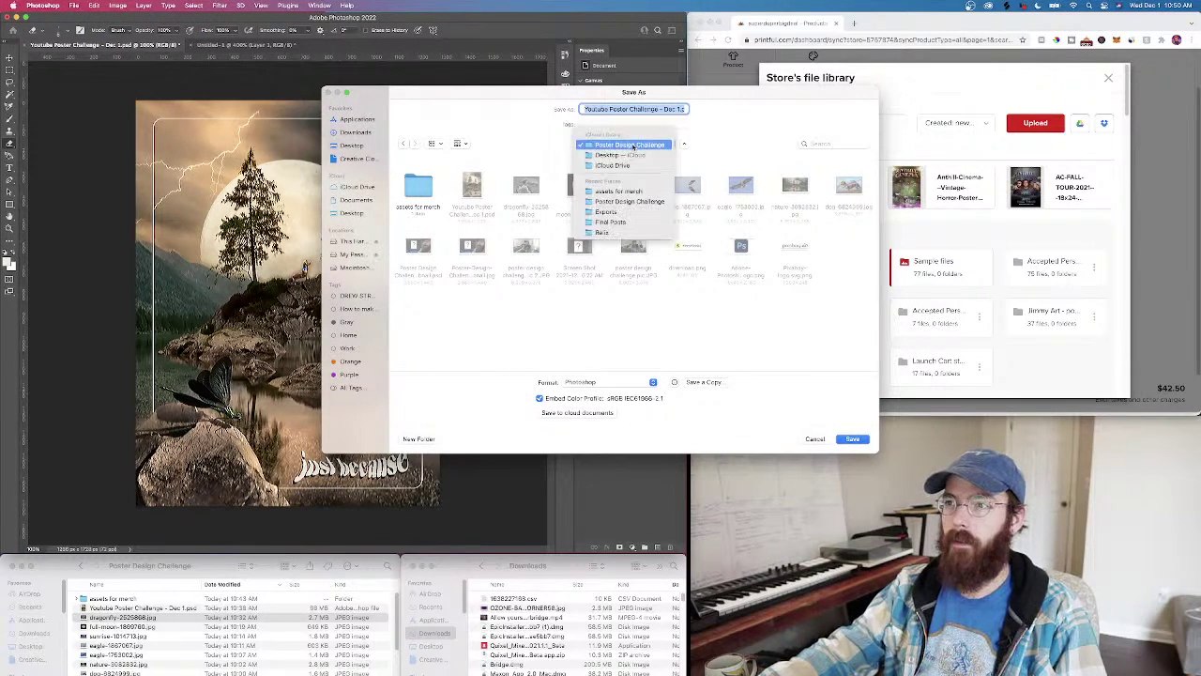
{"action": "double_click", "coordinate": [418, 188]}
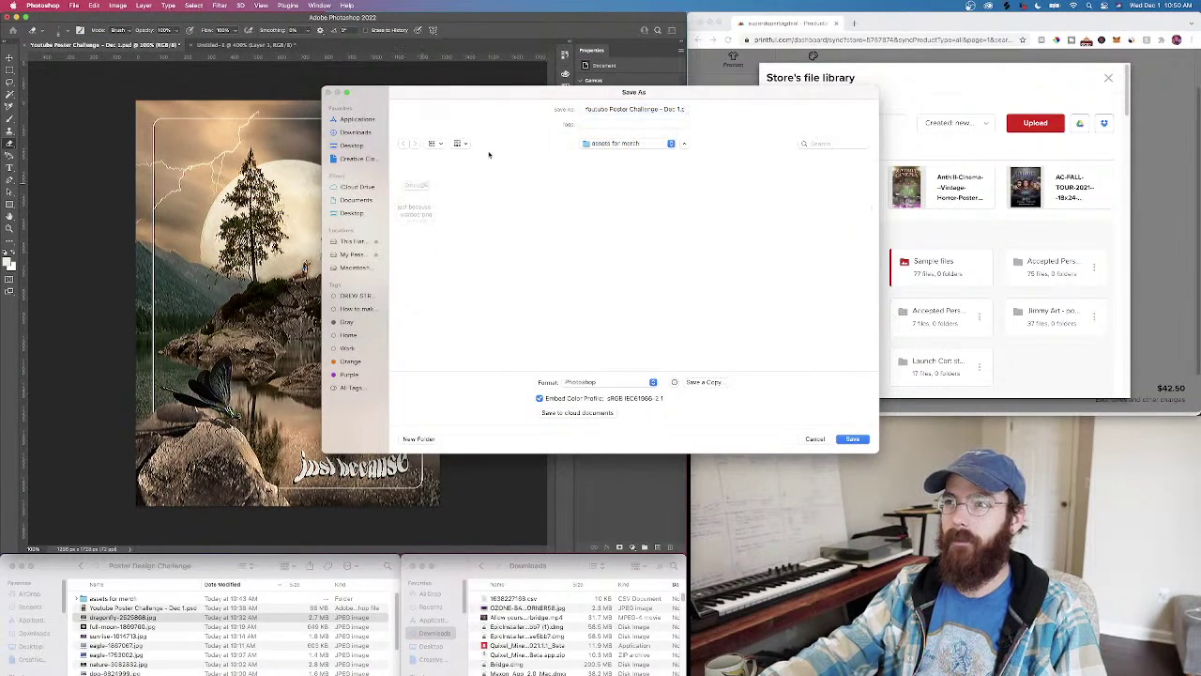
{"action": "left_click_drag", "start_coordinate": [598, 109], "coordinate": [746, 109]}
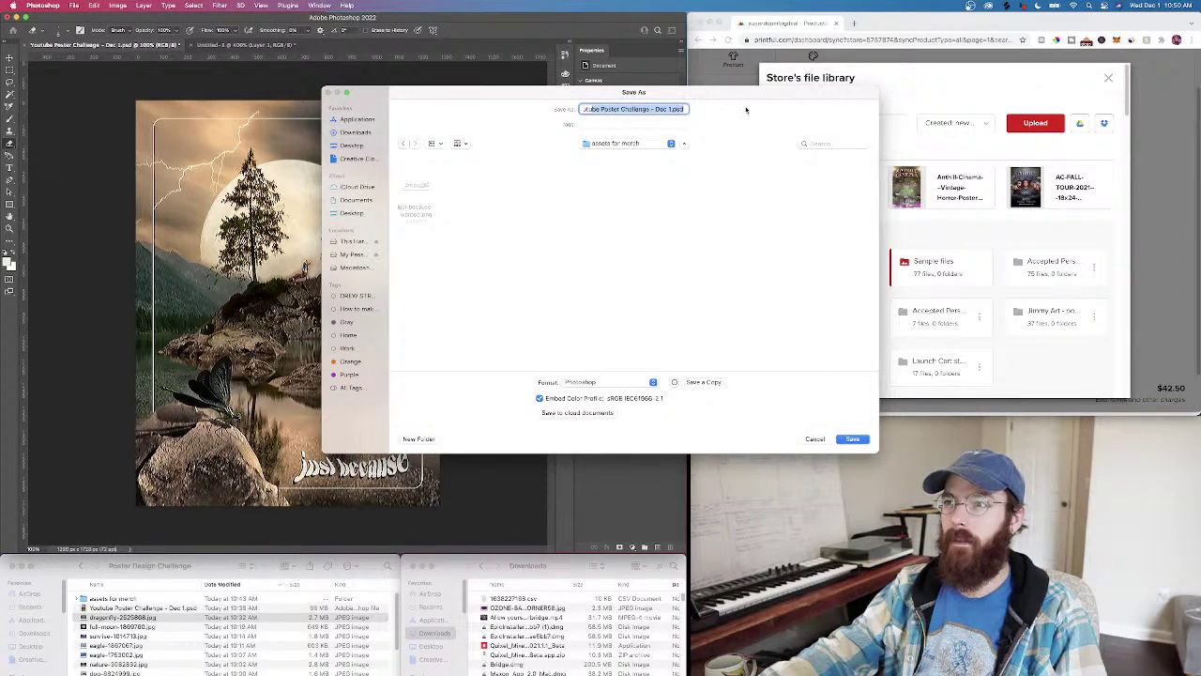
{"action": "left_click", "coordinate": [630, 384]}
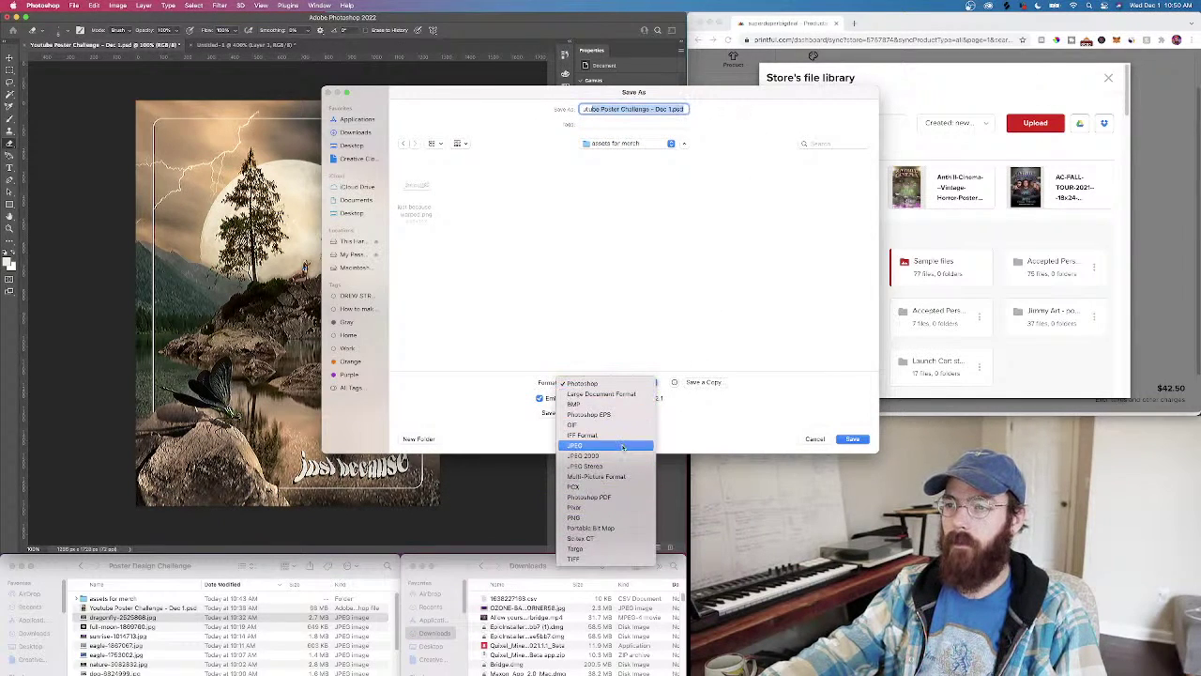
{"action": "left_click", "coordinate": [622, 447]}
{"action": "left_click", "coordinate": [852, 439]}
{"action": "left_click", "coordinate": [660, 198]}
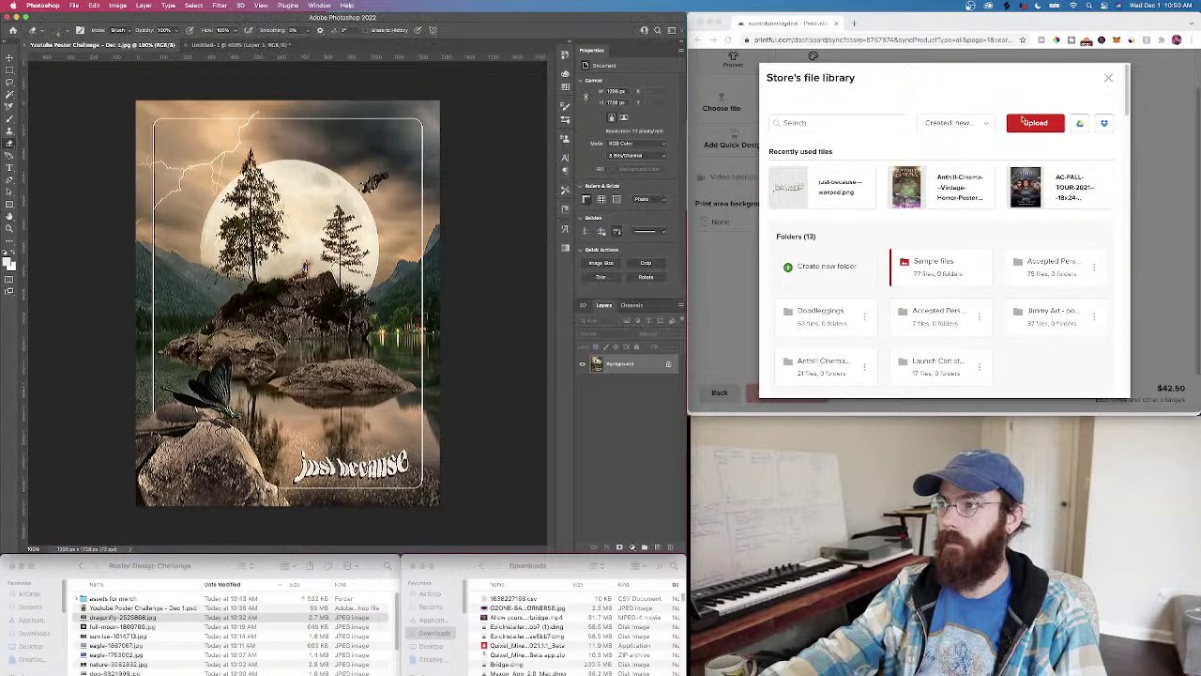
Switch to Chrome, upload the exported poster JPEG to the store's file library, and place it on the framed poster
{"action": "left_click", "coordinate": [1035, 123]}
{"action": "double_click", "coordinate": [725, 122]}
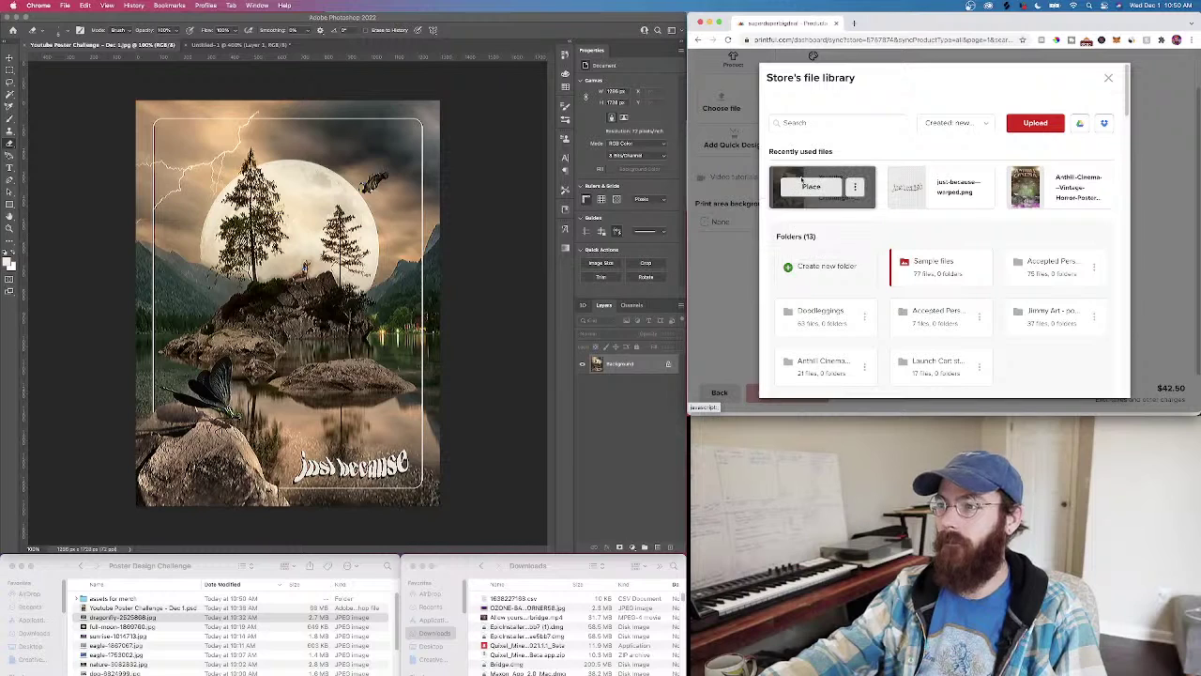
{"action": "left_click", "coordinate": [1109, 77]}
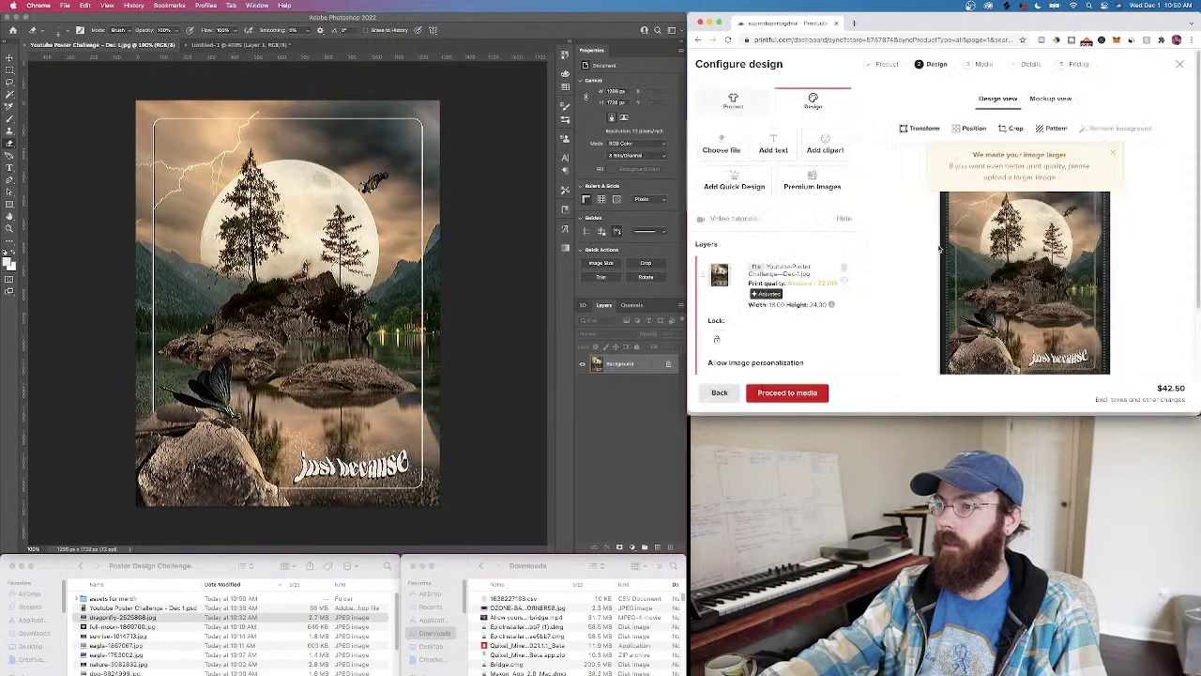
{"action": "scroll", "coordinate": [879, 277], "scroll_direction": "down", "scroll_amount": 2}
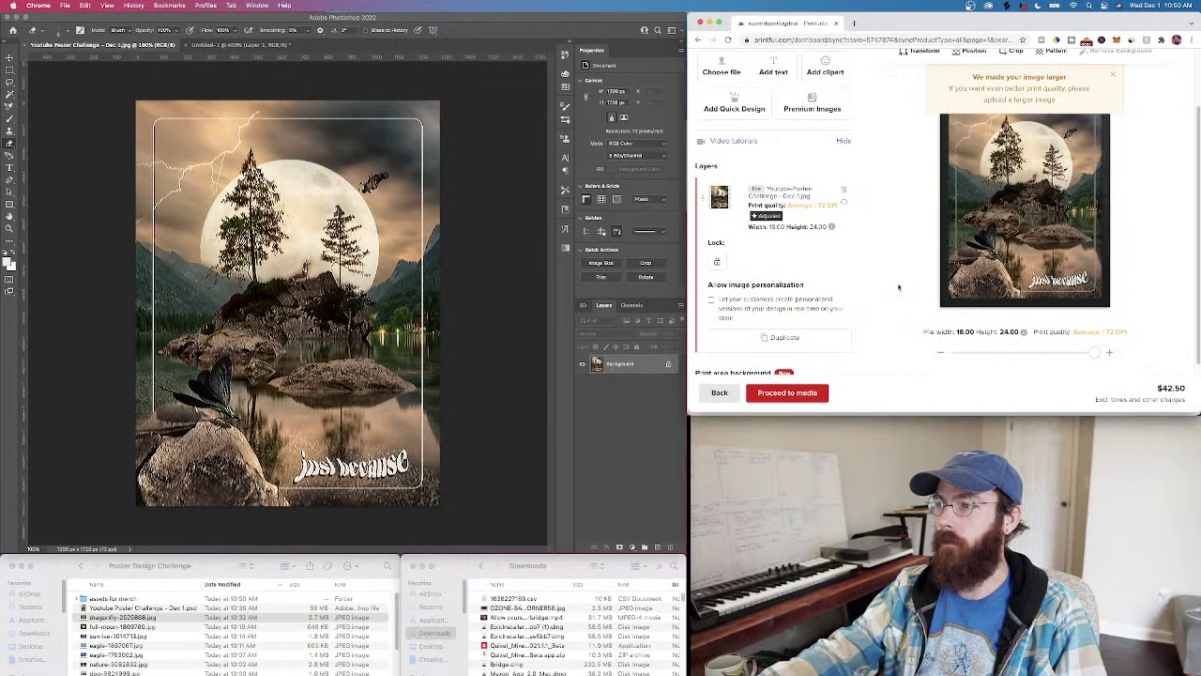
{"action": "left_click", "coordinate": [1111, 76]}
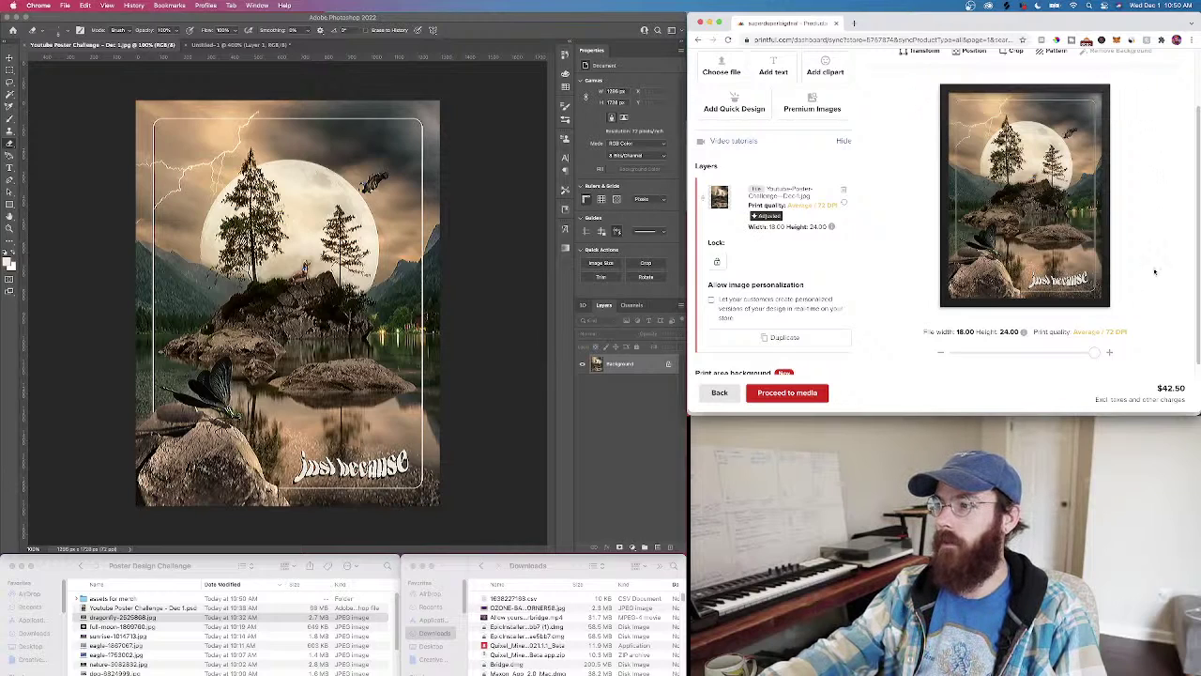
Accept the transparent main mockup with JPG format and proceed to the product details
{"action": "left_click", "coordinate": [790, 395]}
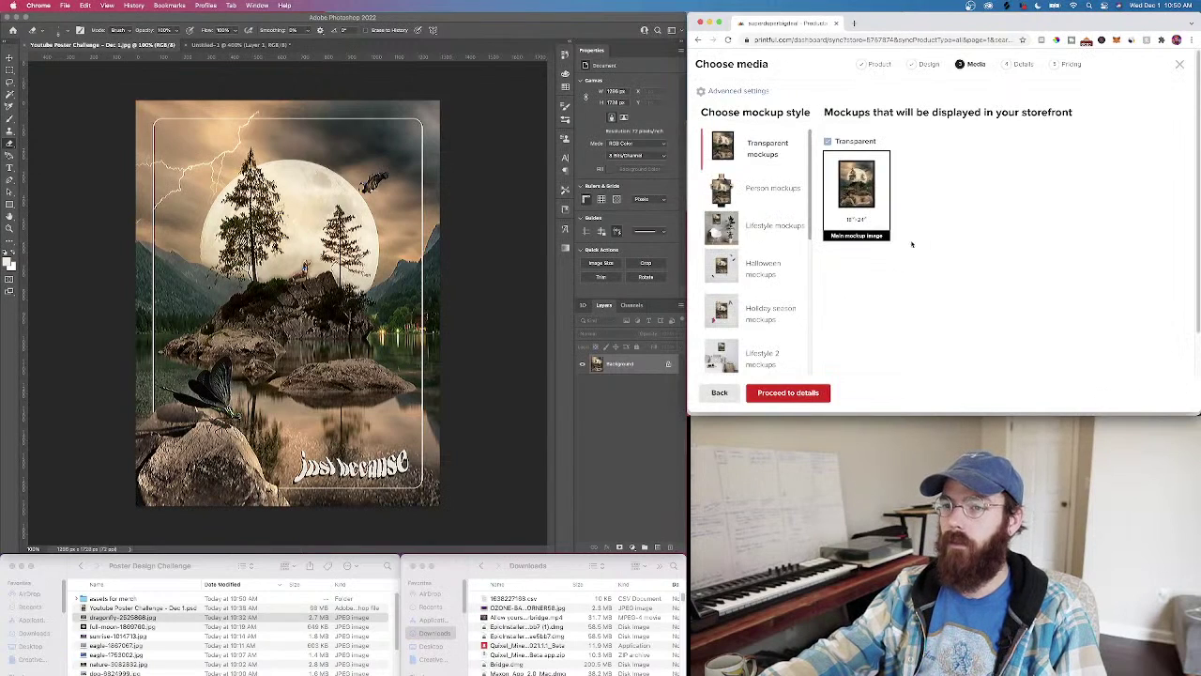
{"action": "scroll", "coordinate": [861, 319], "scroll_direction": "down", "scroll_amount": 3}
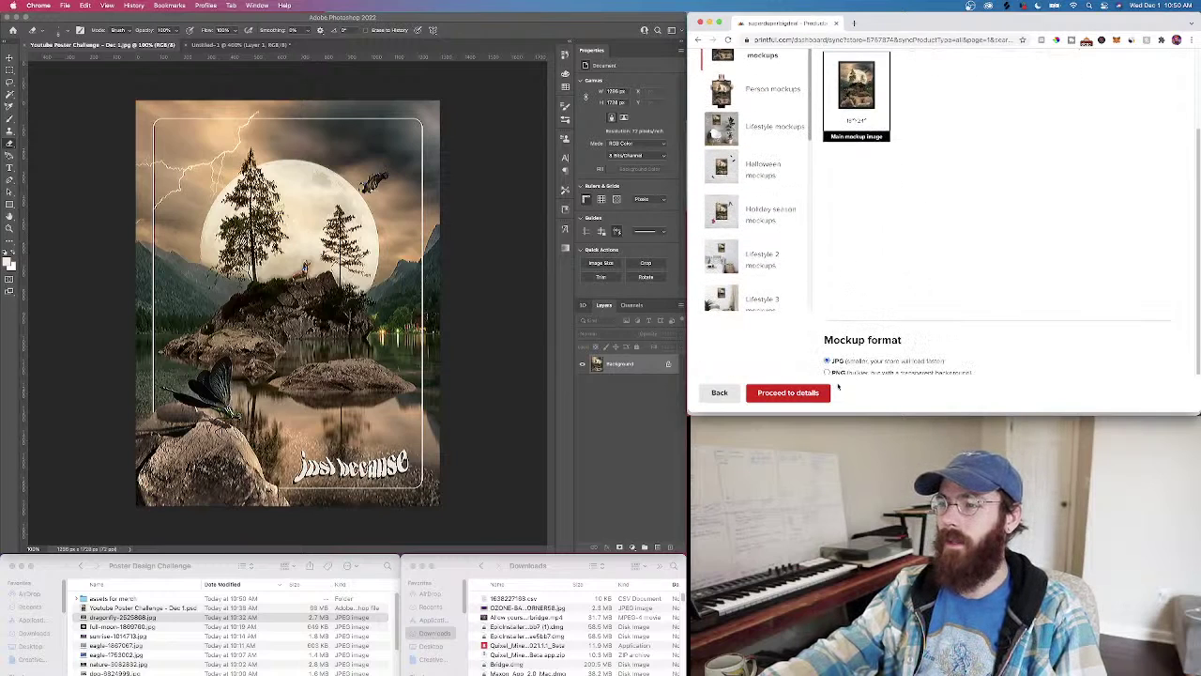
{"action": "left_click", "coordinate": [788, 392]}
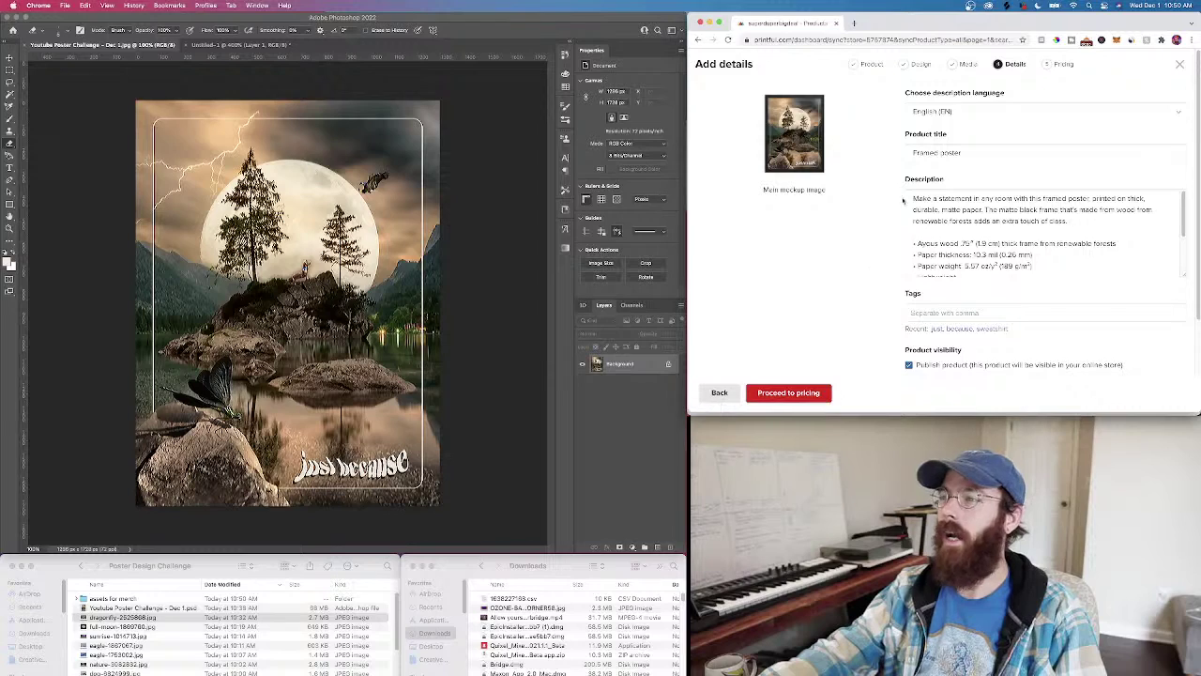
Set the product title to "Just Because - Framed poster"
{"action": "left_click", "coordinate": [917, 147]}
{"action": "type", "text": "Just Be"}
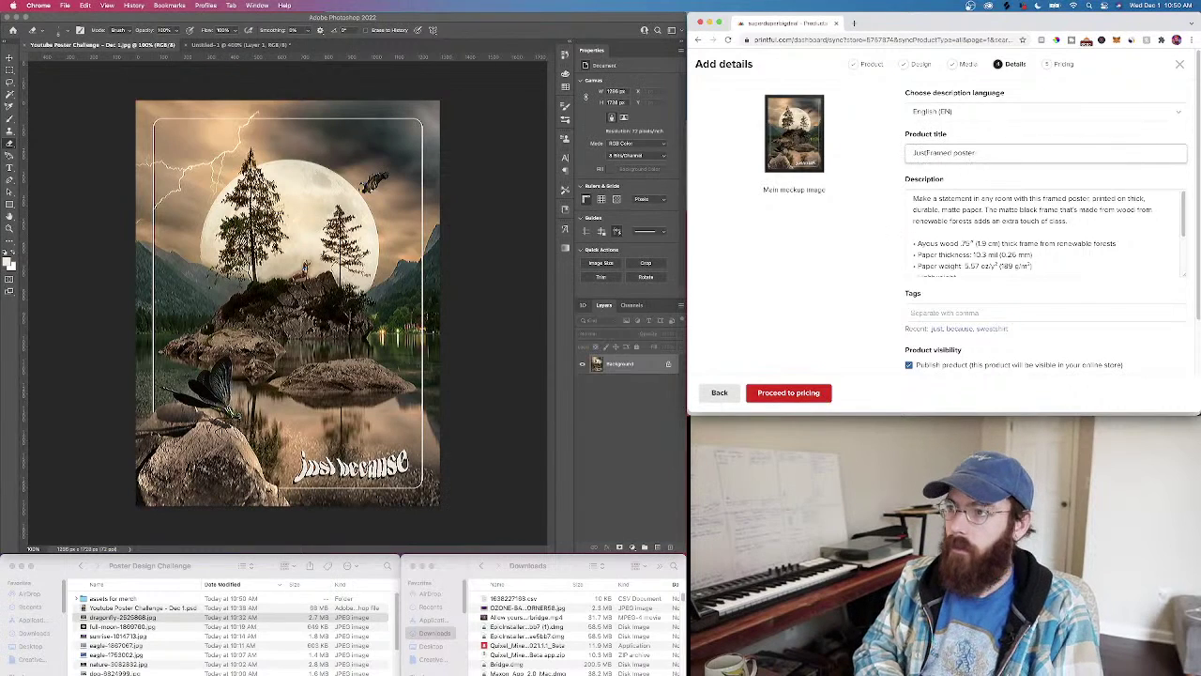
{"action": "type", "text": "cause"}
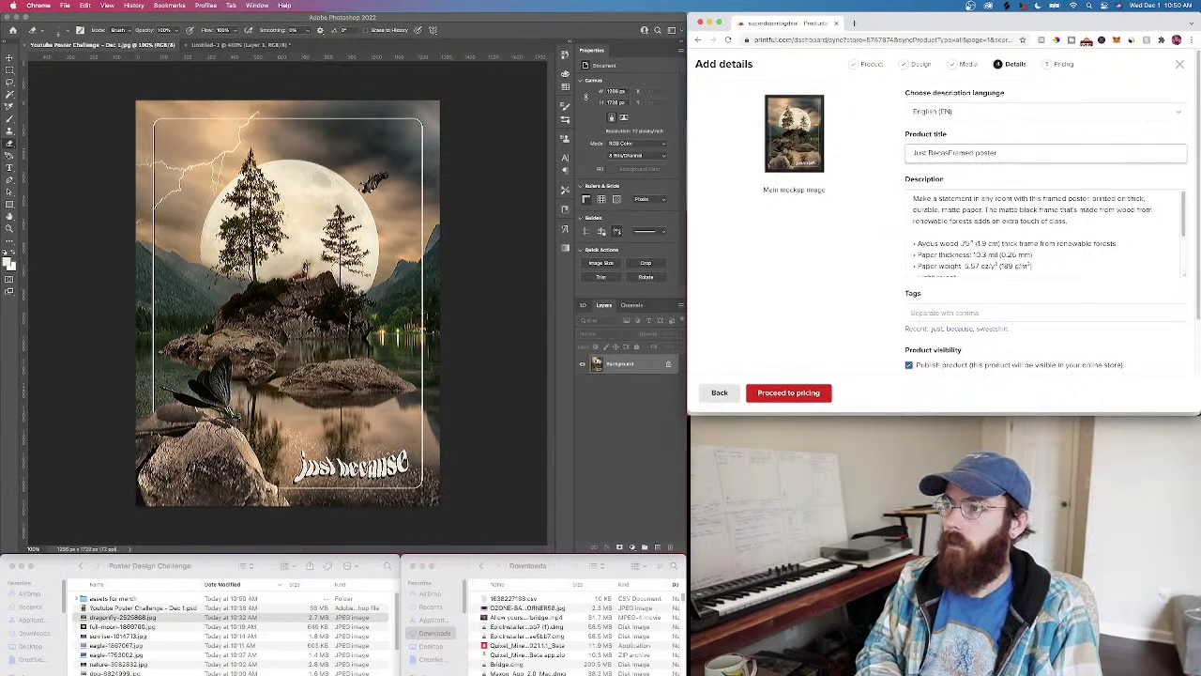
{"action": "type", "text": " -"}
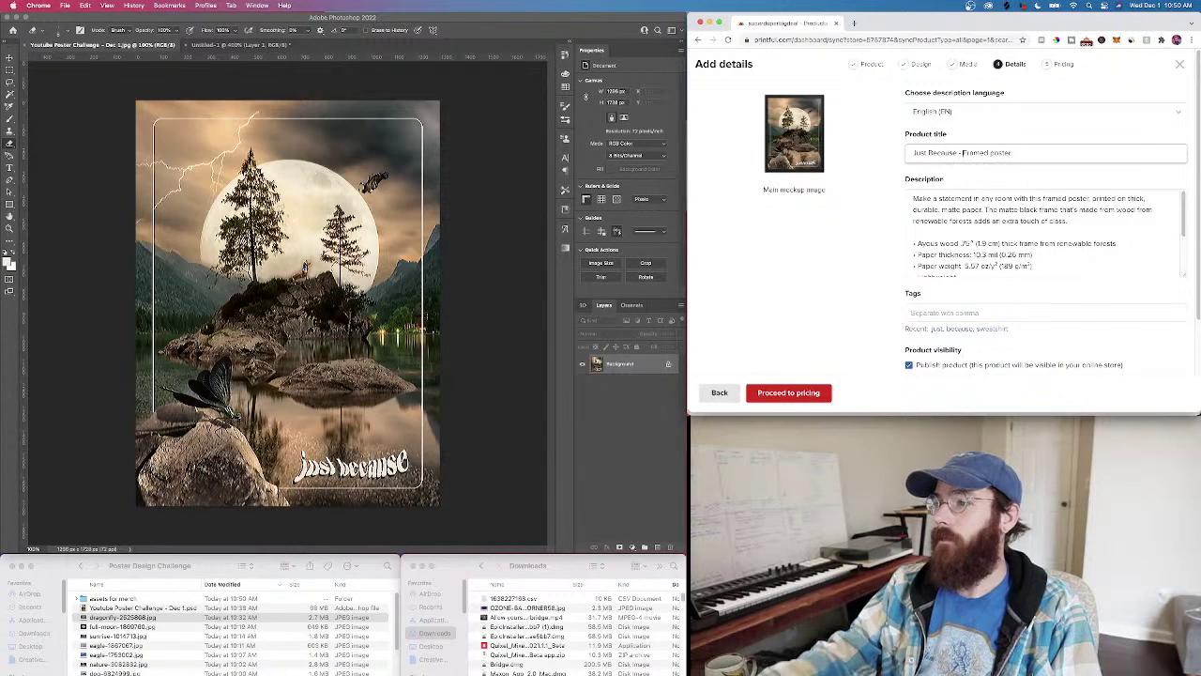
Add the tags just, because, framed and poster, plus the artist's first and last name
{"action": "left_click", "coordinate": [938, 329]}
{"action": "left_click", "coordinate": [957, 329]}
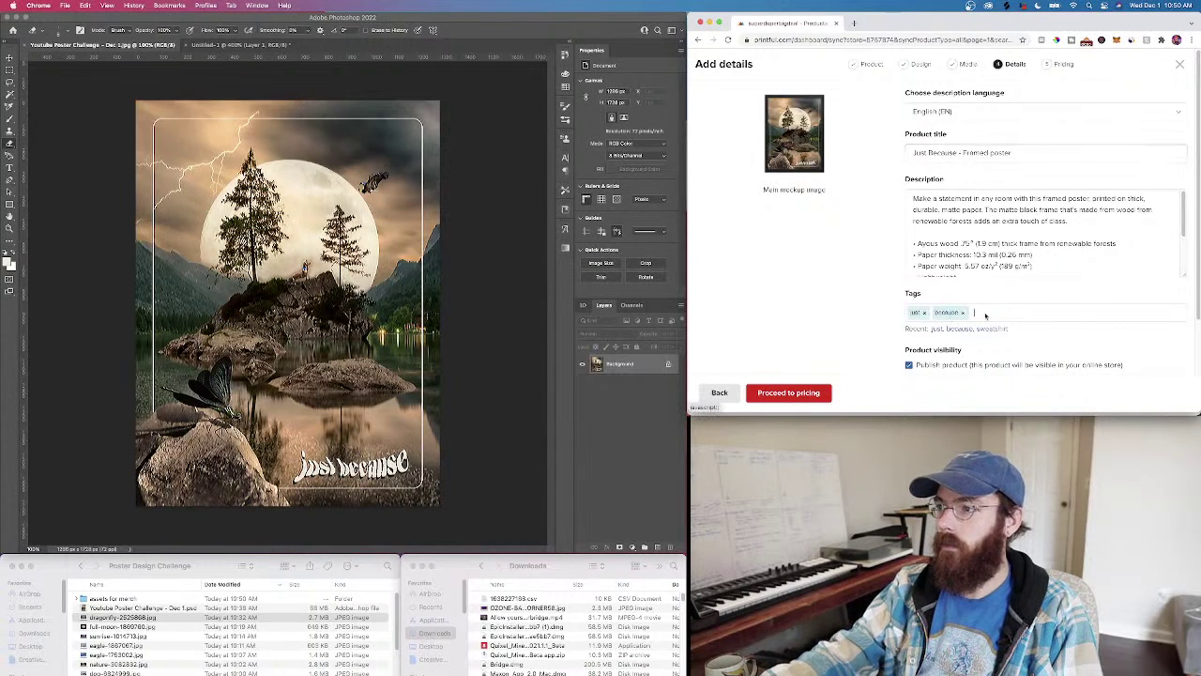
{"action": "type", "text": "framed"}
{"action": "key", "text": "Return"}
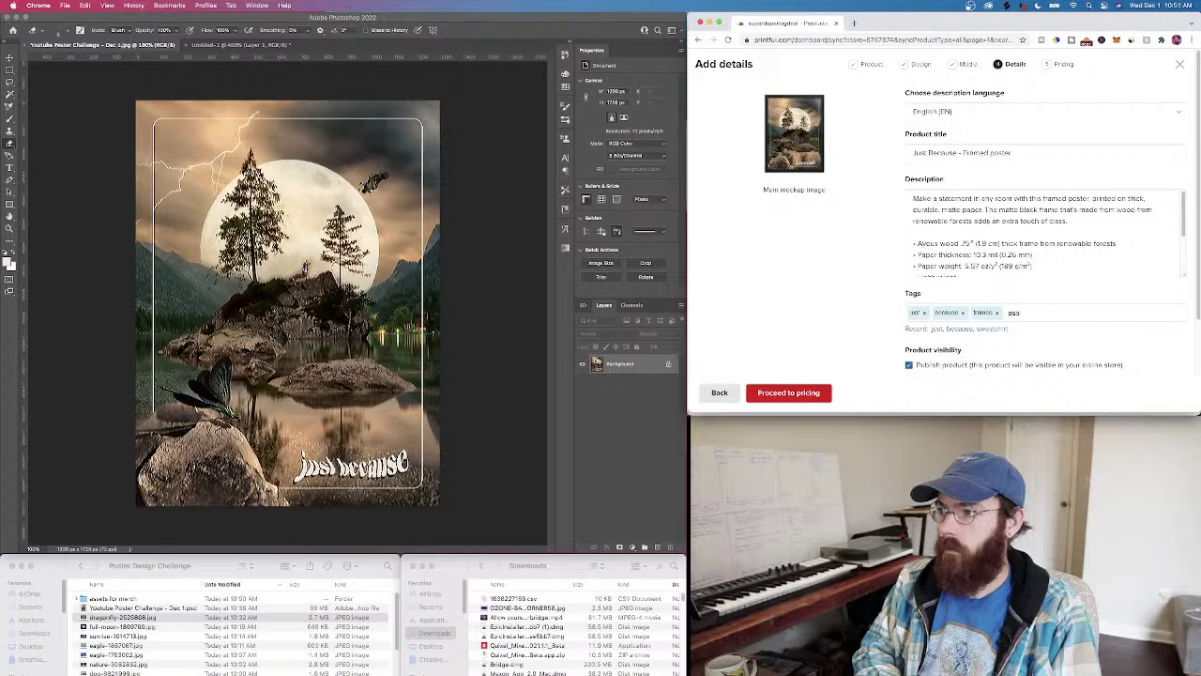
{"action": "type", "text": "psater"}
{"action": "key", "text": "BackSpace"}
{"action": "key", "text": "BackSpace"}
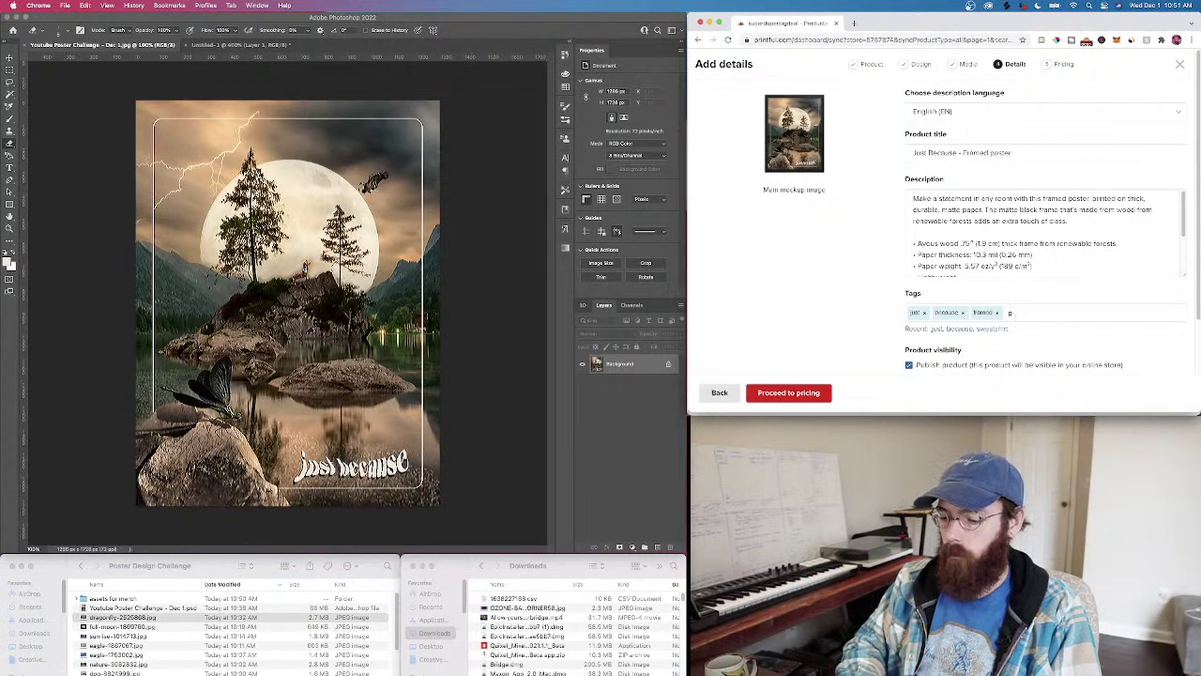
{"action": "key", "text": "Return"}
{"action": "type", "text": "jimmy"}
{"action": "key", "text": "Return"}
{"action": "type", "text": "rector"}
{"action": "key", "text": "Return"}
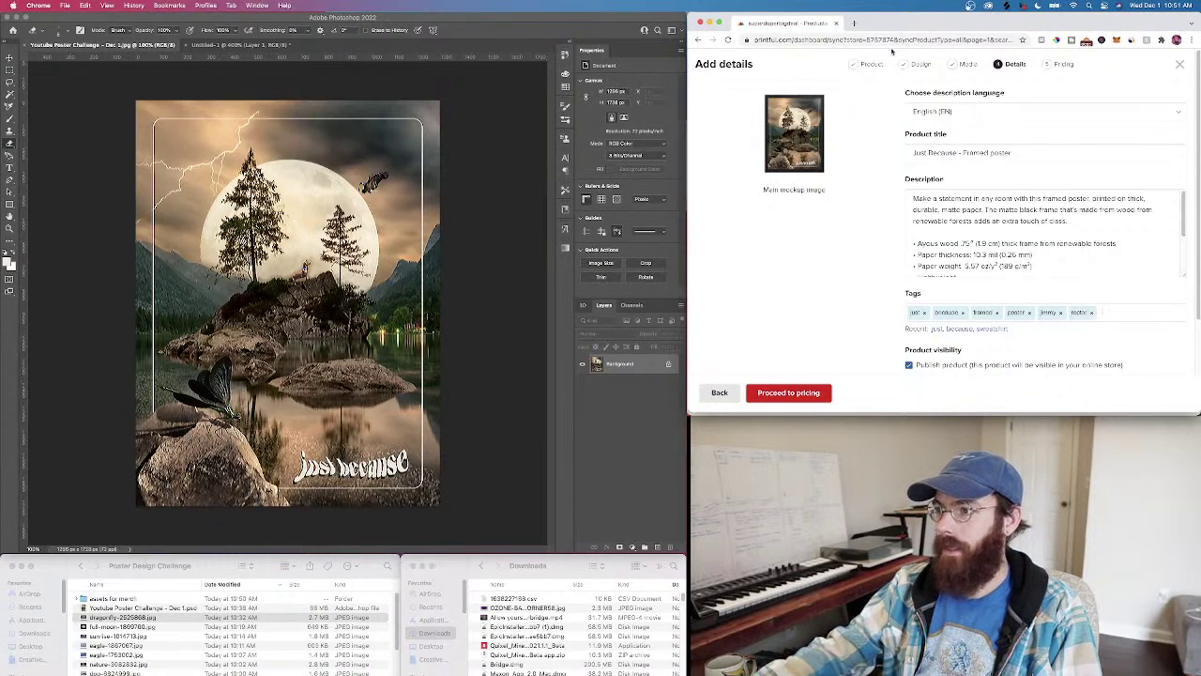
Insert the line "I made this just because" above the existing product description
{"action": "scroll", "coordinate": [870, 274], "scroll_direction": "down", "scroll_amount": 3}
{"action": "scroll", "coordinate": [875, 268], "scroll_direction": "up", "scroll_amount": 3}
{"action": "scroll", "coordinate": [927, 218], "scroll_direction": "up", "scroll_amount": 2}
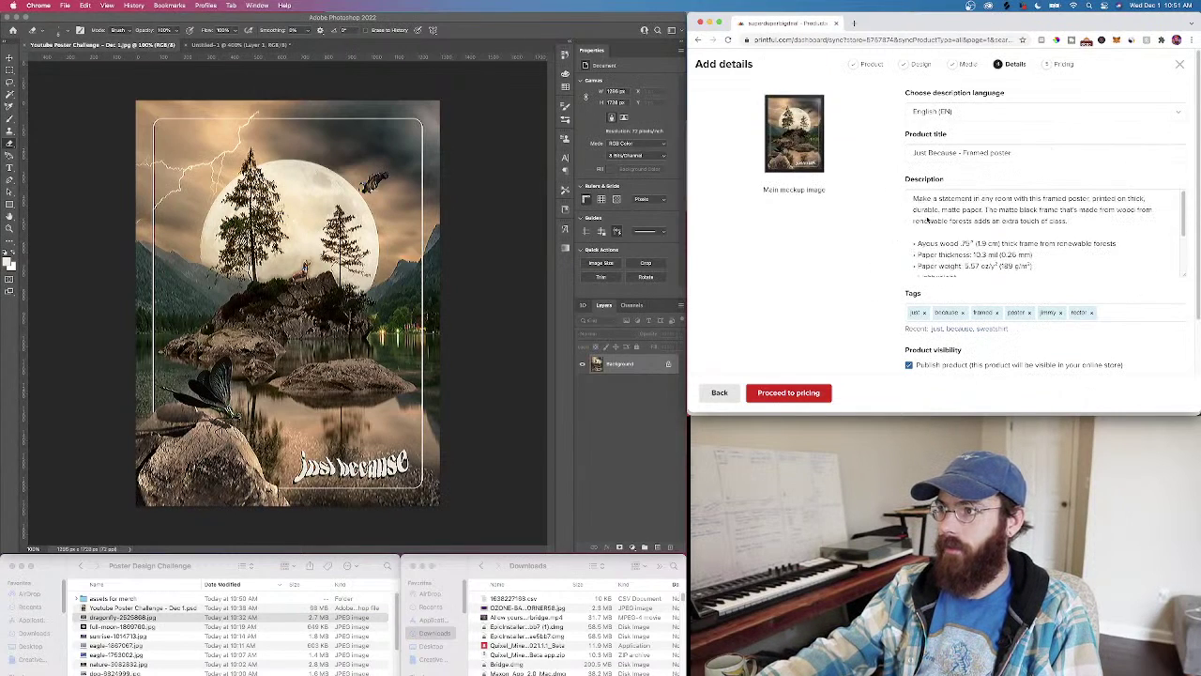
{"action": "left_click", "coordinate": [915, 199]}
{"action": "key", "text": "Return"}
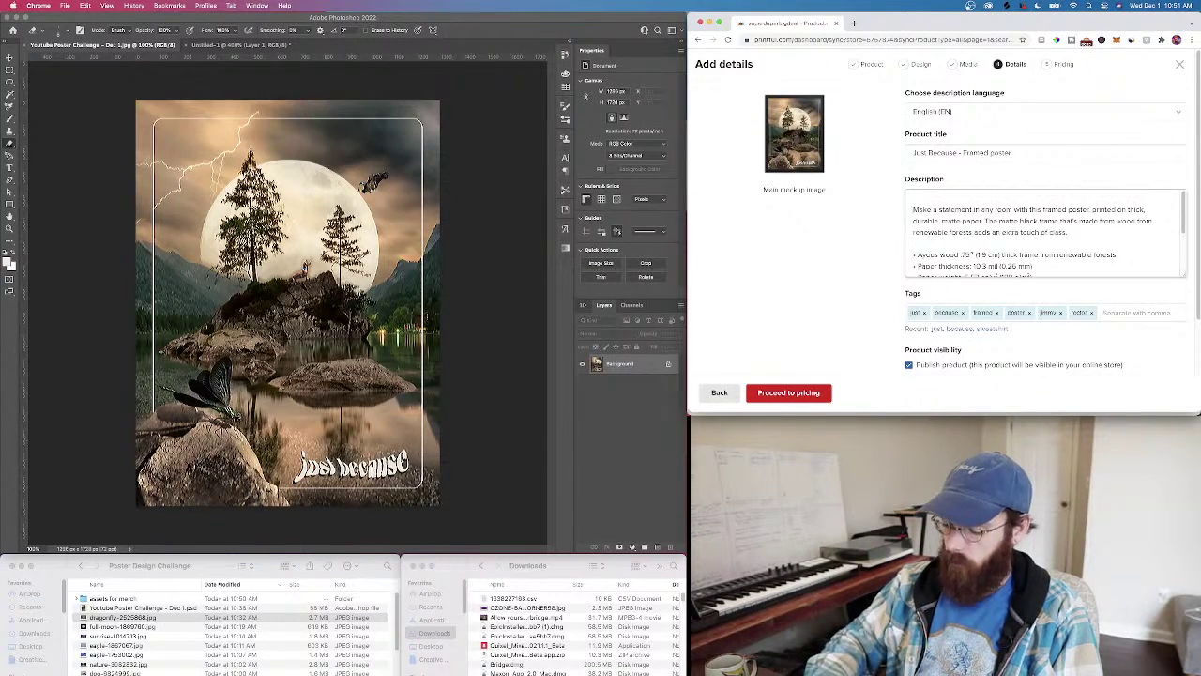
{"action": "type", "text": "I made this just because"}
{"action": "key", "text": "Return"}
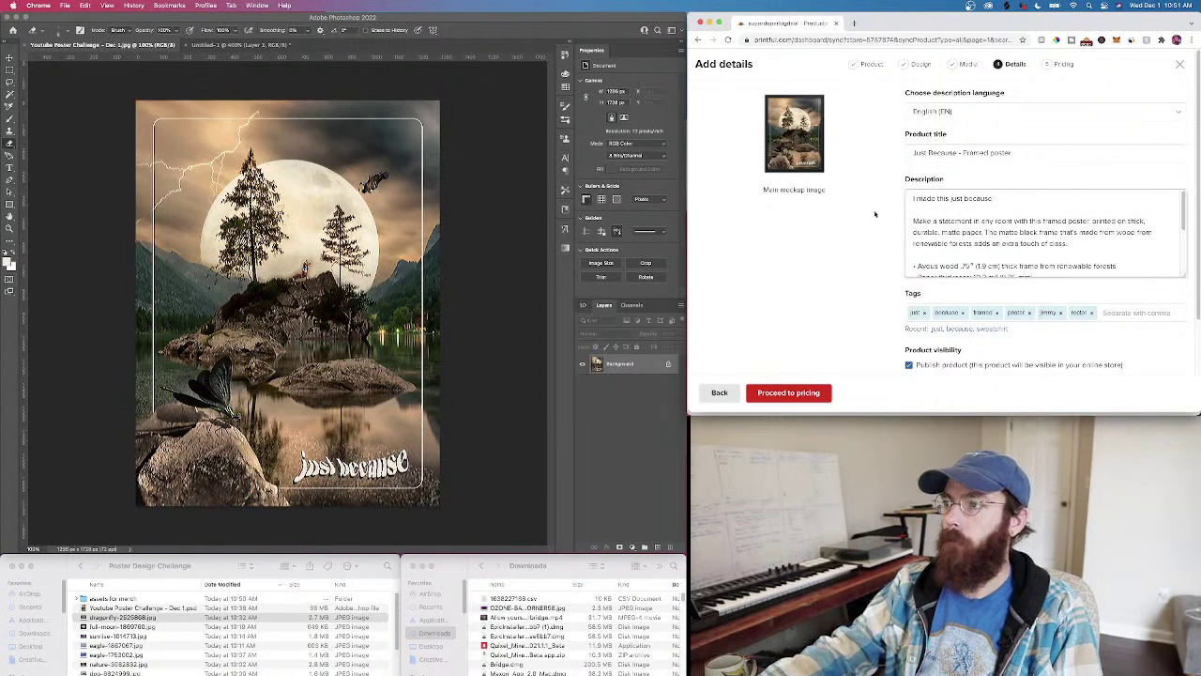
Check the available product collections, leave them all unselected, and proceed to pricing
{"action": "scroll", "coordinate": [872, 225], "scroll_direction": "down", "scroll_amount": 3}
{"action": "left_click", "coordinate": [931, 284]}
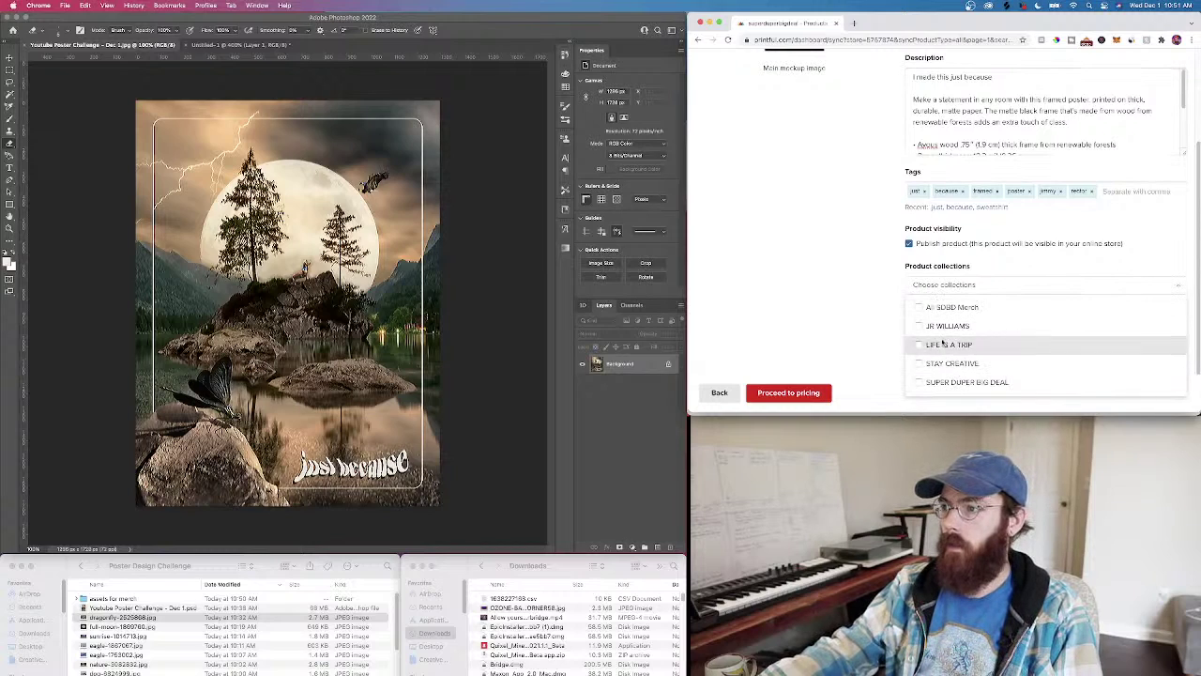
{"action": "left_click", "coordinate": [879, 296]}
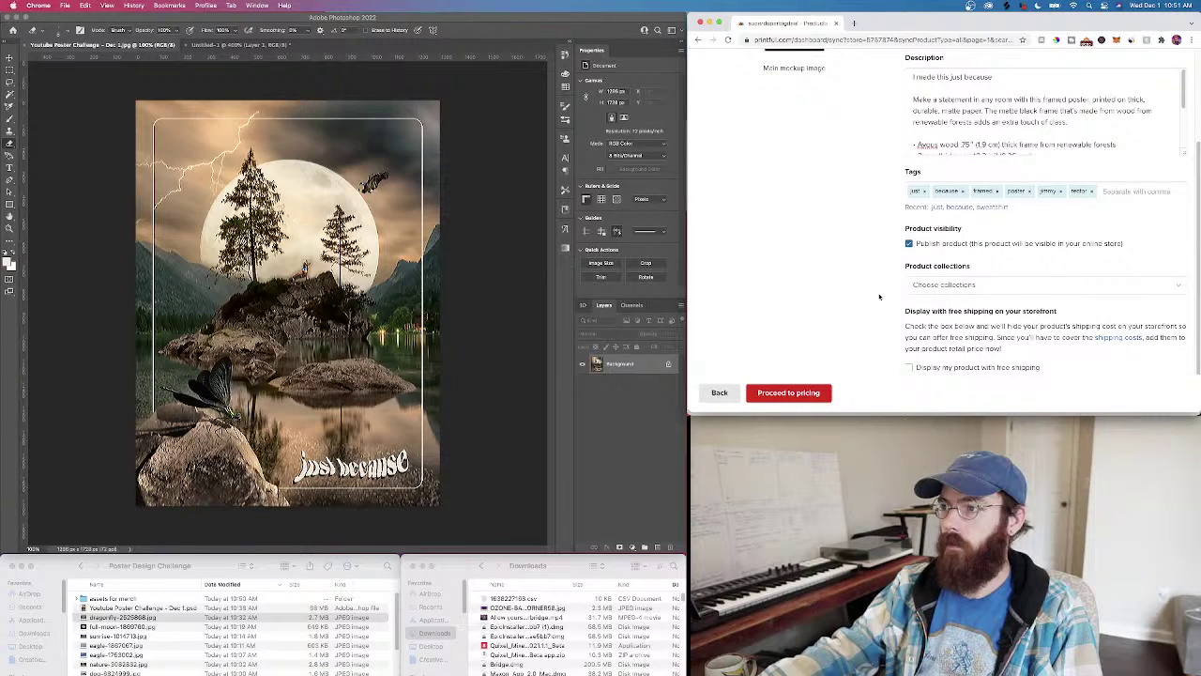
{"action": "left_click", "coordinate": [939, 289]}
{"action": "scroll", "coordinate": [845, 304], "scroll_direction": "up", "scroll_amount": 1}
{"action": "left_click", "coordinate": [847, 306]}
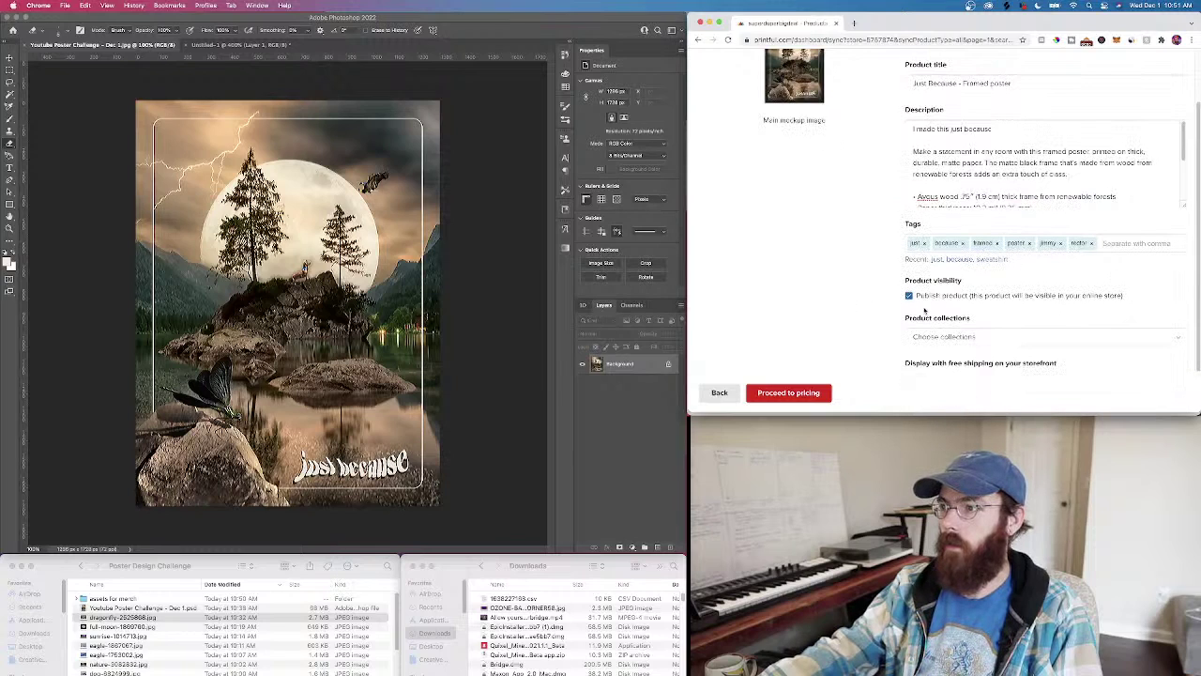
{"action": "scroll", "coordinate": [895, 304], "scroll_direction": "down", "scroll_amount": 1}
{"action": "left_click", "coordinate": [809, 392]}
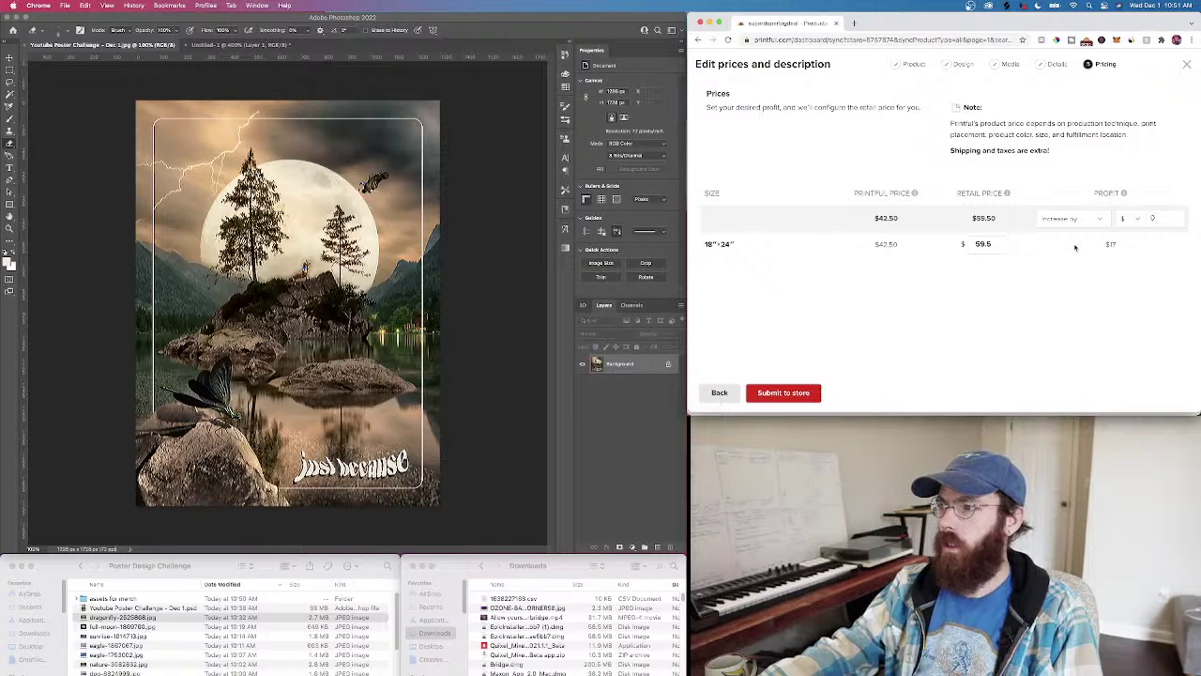
Set the 18×24 inch framed poster's retail price to $59.99
{"action": "left_click", "coordinate": [989, 244]}
{"action": "type", "text": "99"}
{"action": "key", "text": "Return"}
{"action": "key", "text": "super+c"}
{"action": "left_click", "coordinate": [972, 278]}
{"action": "double_click", "coordinate": [980, 246]}
{"action": "key", "text": "super+c"}
{"action": "left_click", "coordinate": [868, 340]}
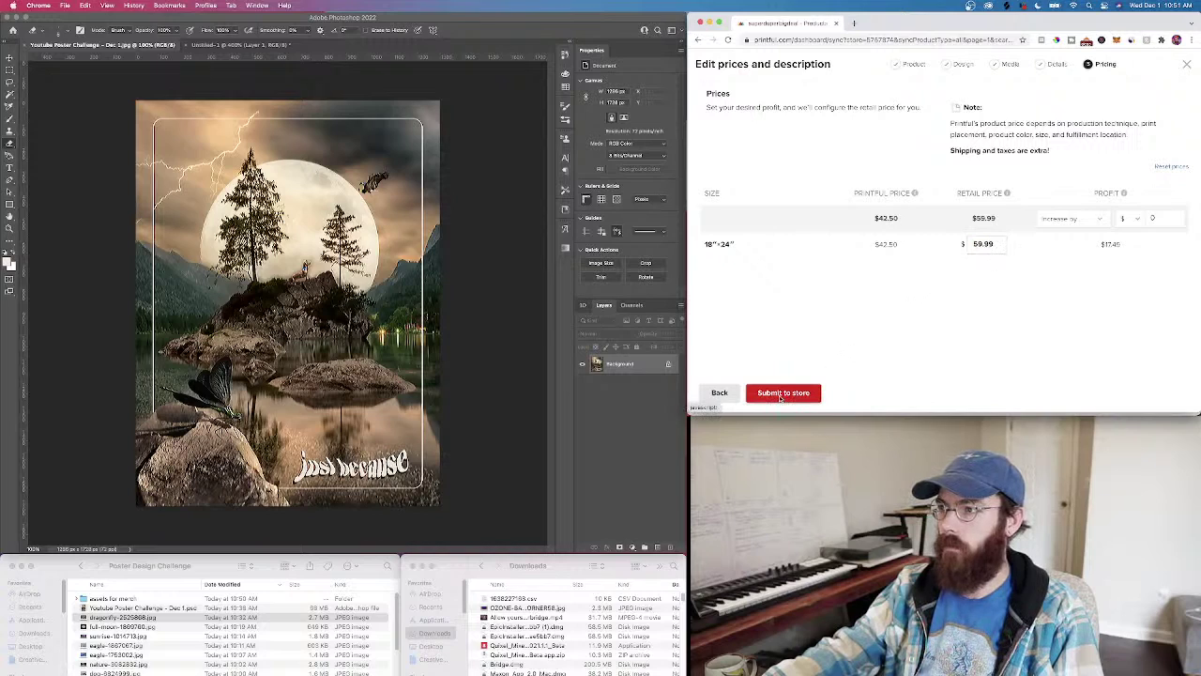
Lower the framed poster's retail price to $49.99 and submit the product to the store
{"action": "left_click_drag", "start_coordinate": [980, 244], "coordinate": [964, 246]}
{"action": "type", "text": "4"}
{"action": "left_click", "coordinate": [979, 269]}
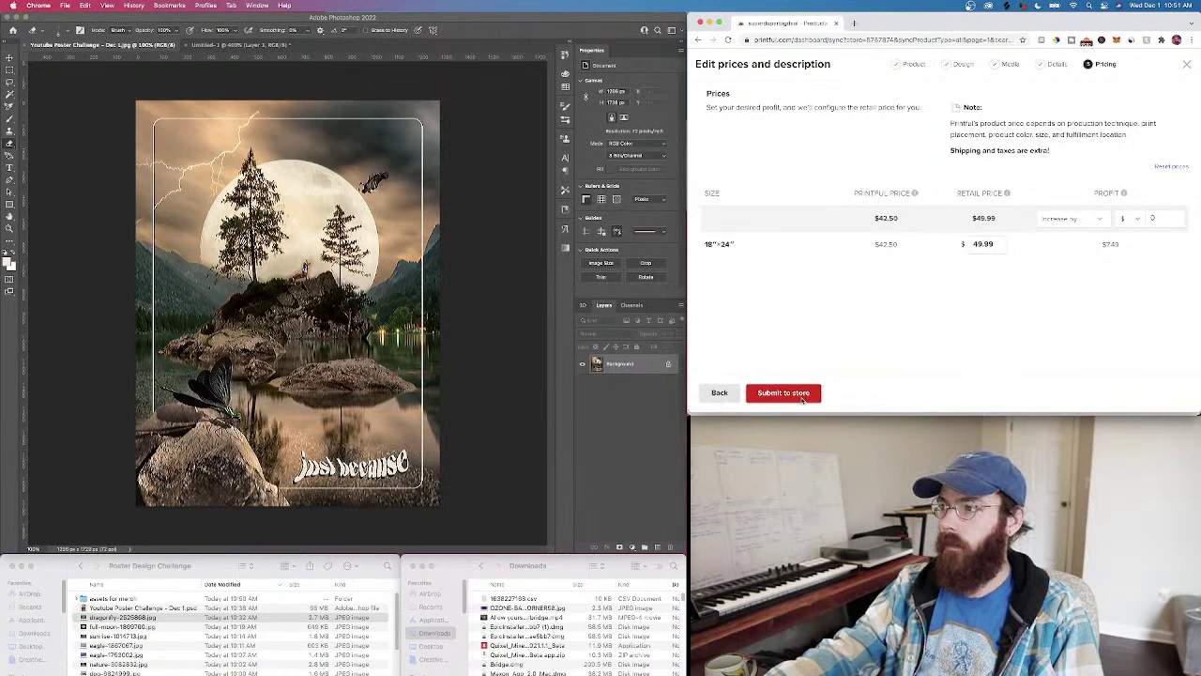
{"action": "left_click_drag", "start_coordinate": [1128, 245], "coordinate": [1086, 245]}
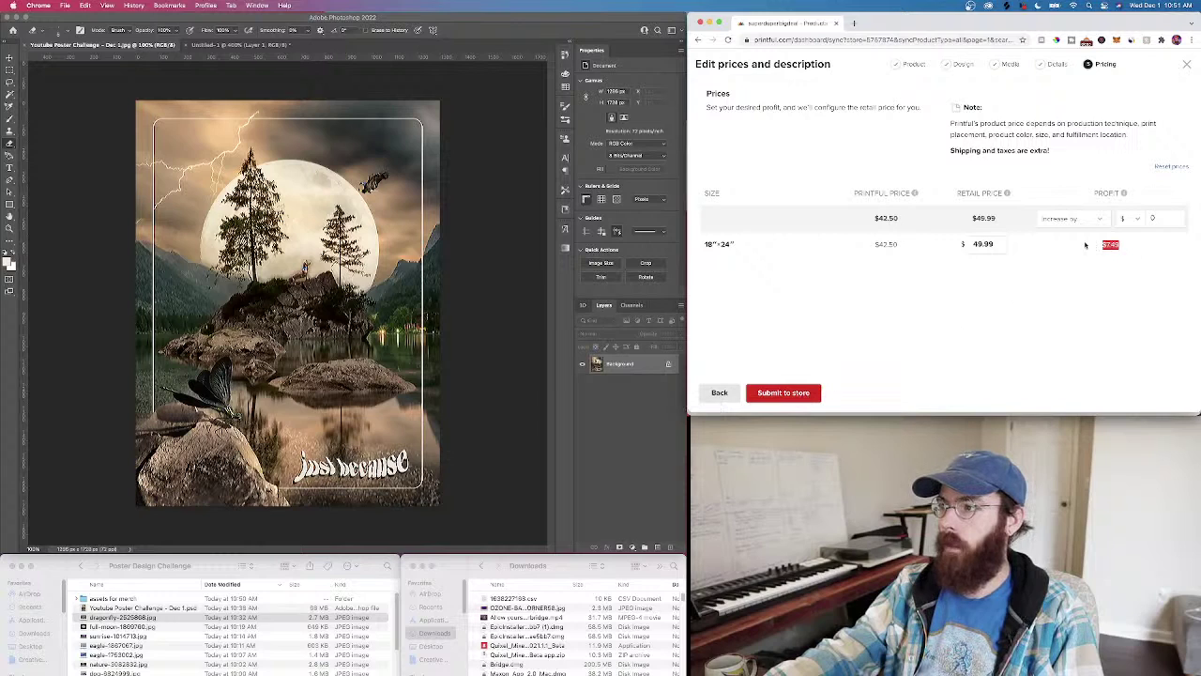
{"action": "left_click", "coordinate": [815, 394]}
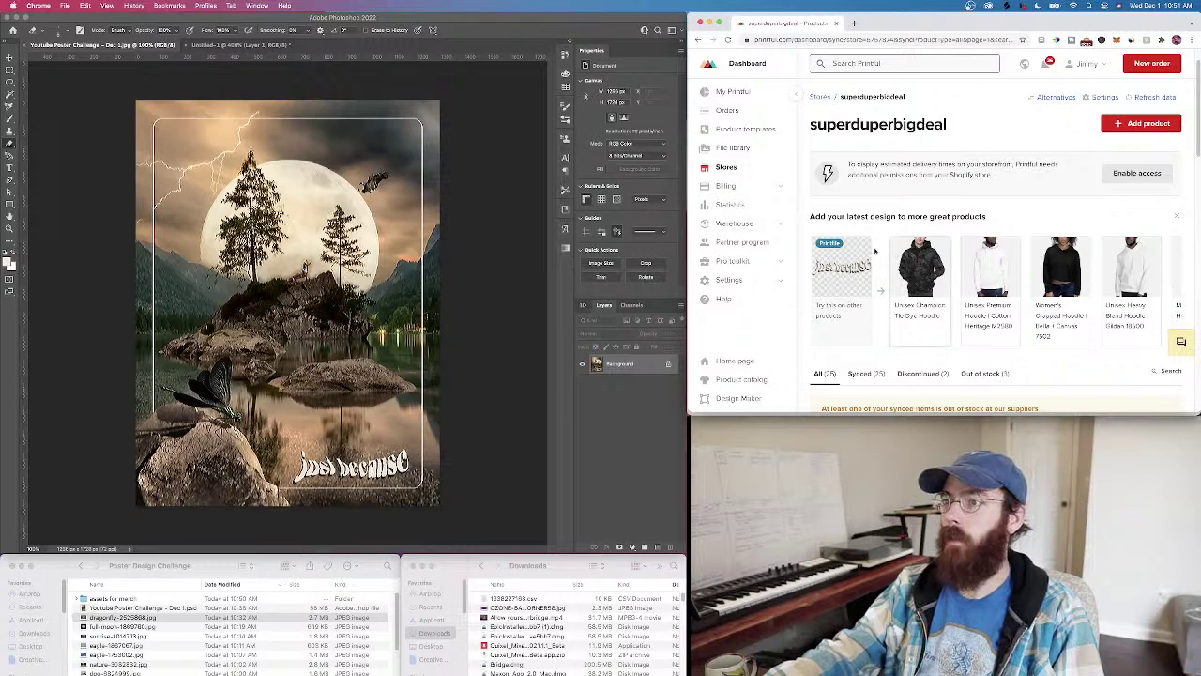
Open the storefront at shop.superduperbigdeal.com in a new browser tab
{"action": "left_click", "coordinate": [854, 23]}
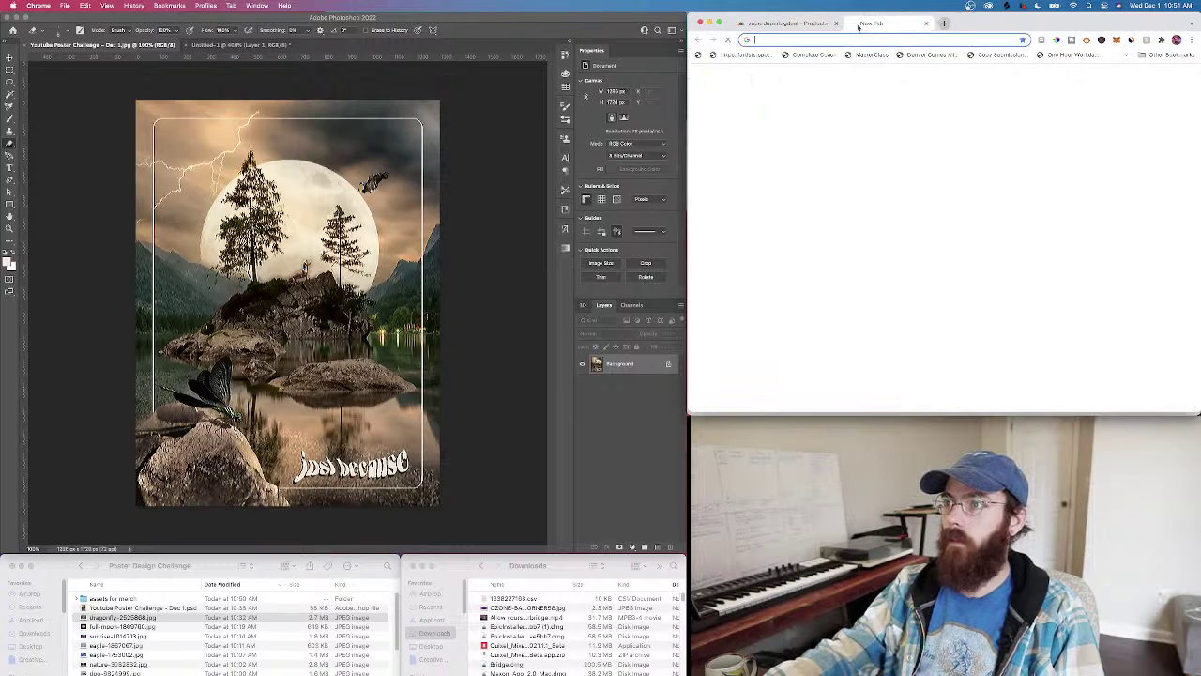
{"action": "type", "text": "shop."}
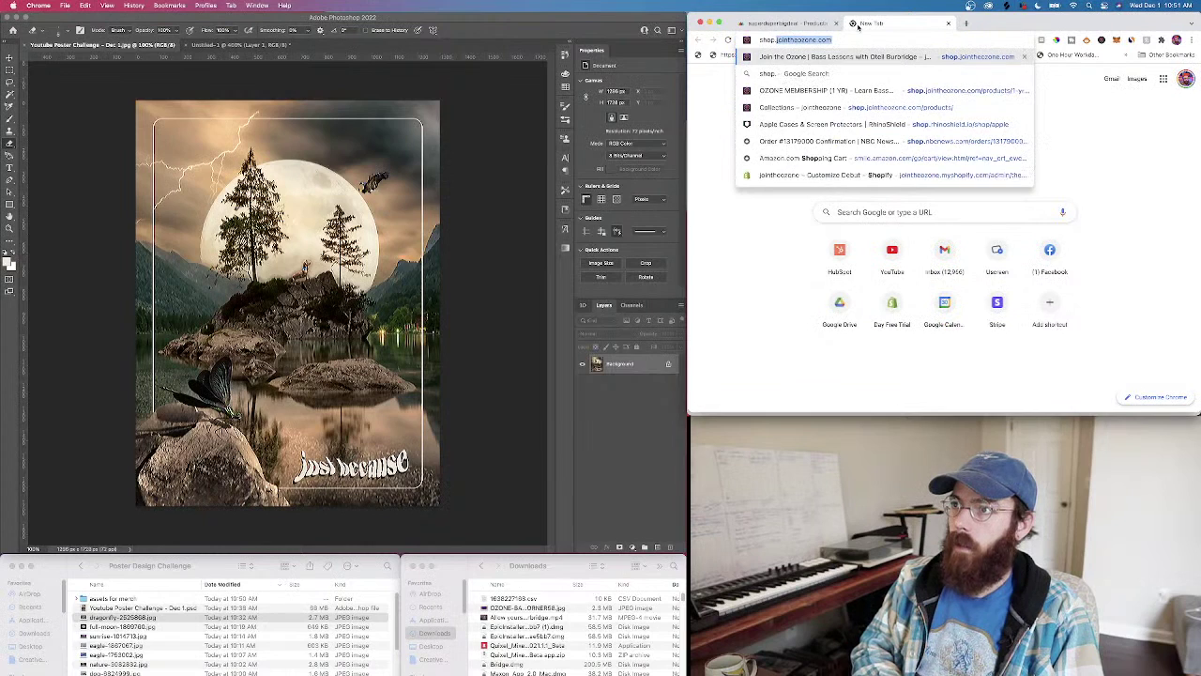
{"action": "type", "text": "superdup"}
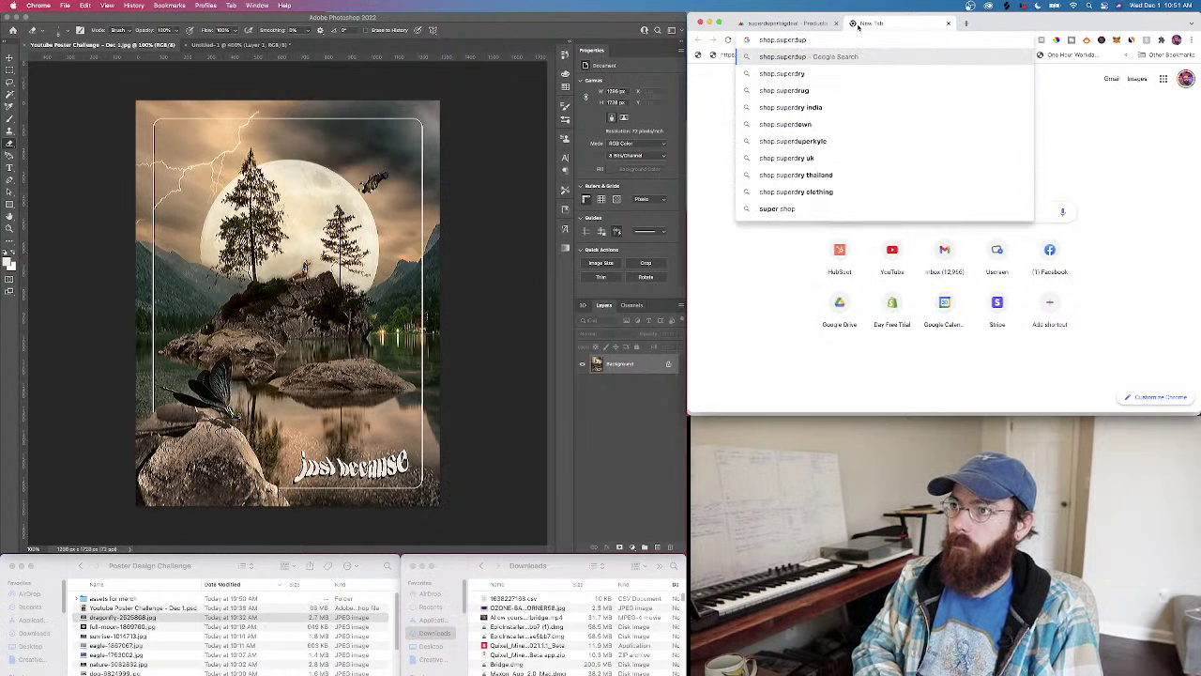
{"action": "type", "text": "erbigdeal.com"}
{"action": "key", "text": "Return"}
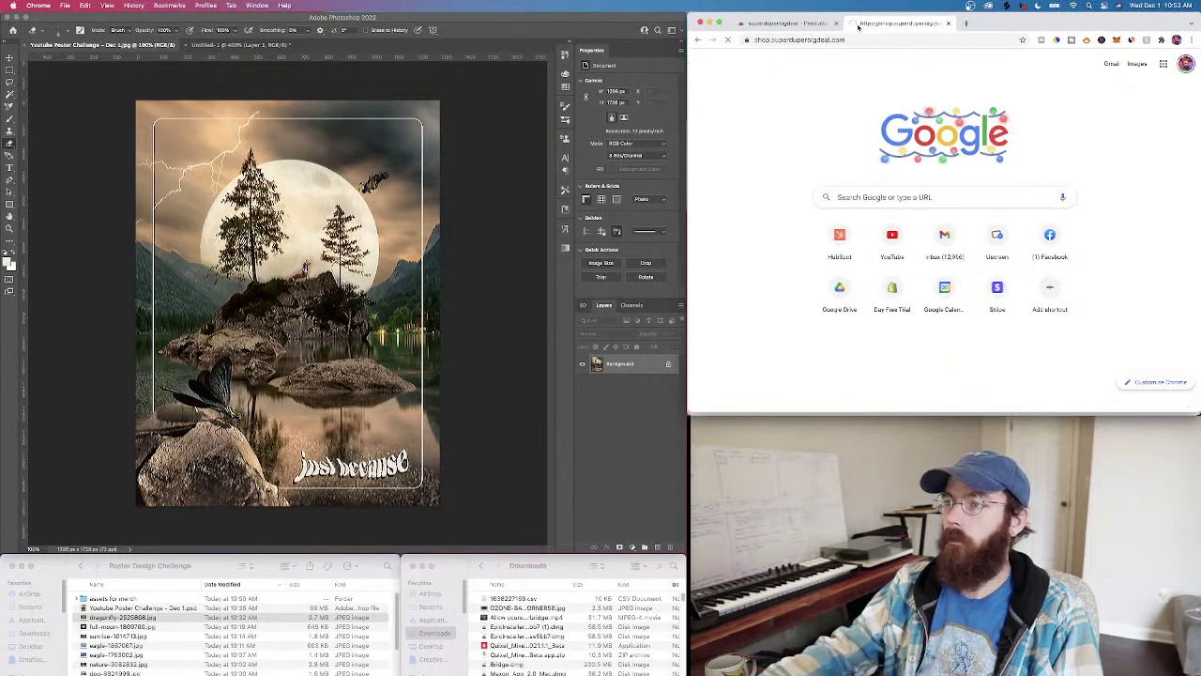
Browse the storefront's home page and SDBD collection for the new "just because" products
{"action": "scroll", "coordinate": [865, 163], "scroll_direction": "down", "scroll_amount": 3}
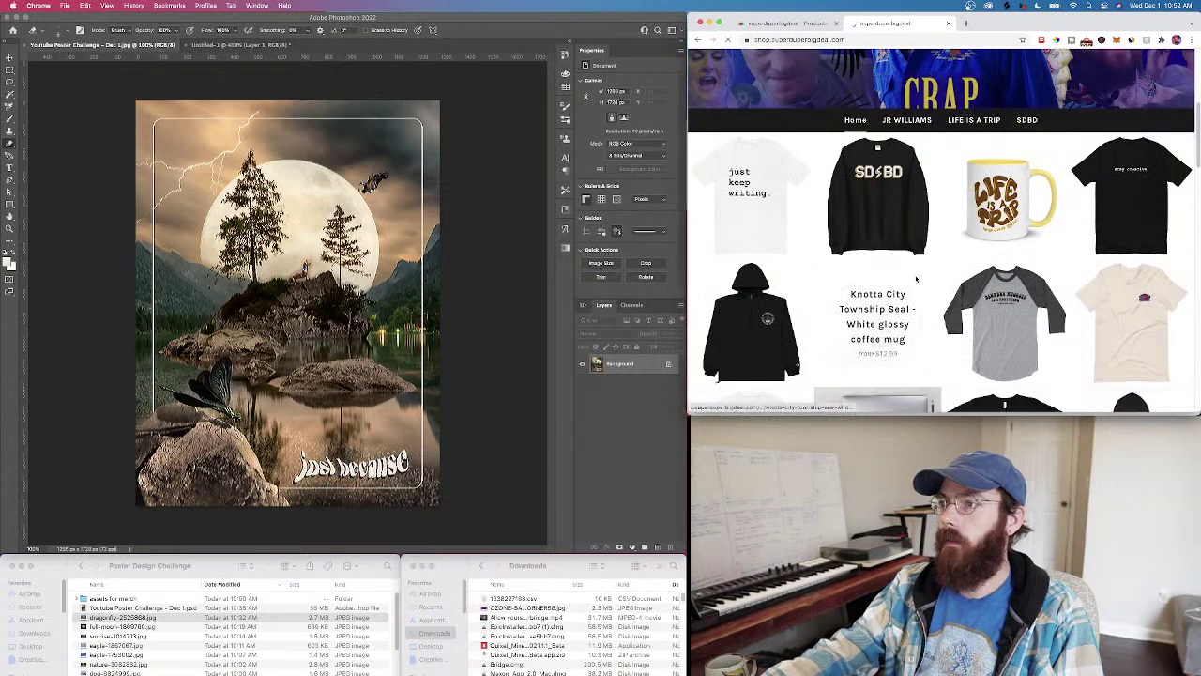
{"action": "left_click", "coordinate": [1027, 114]}
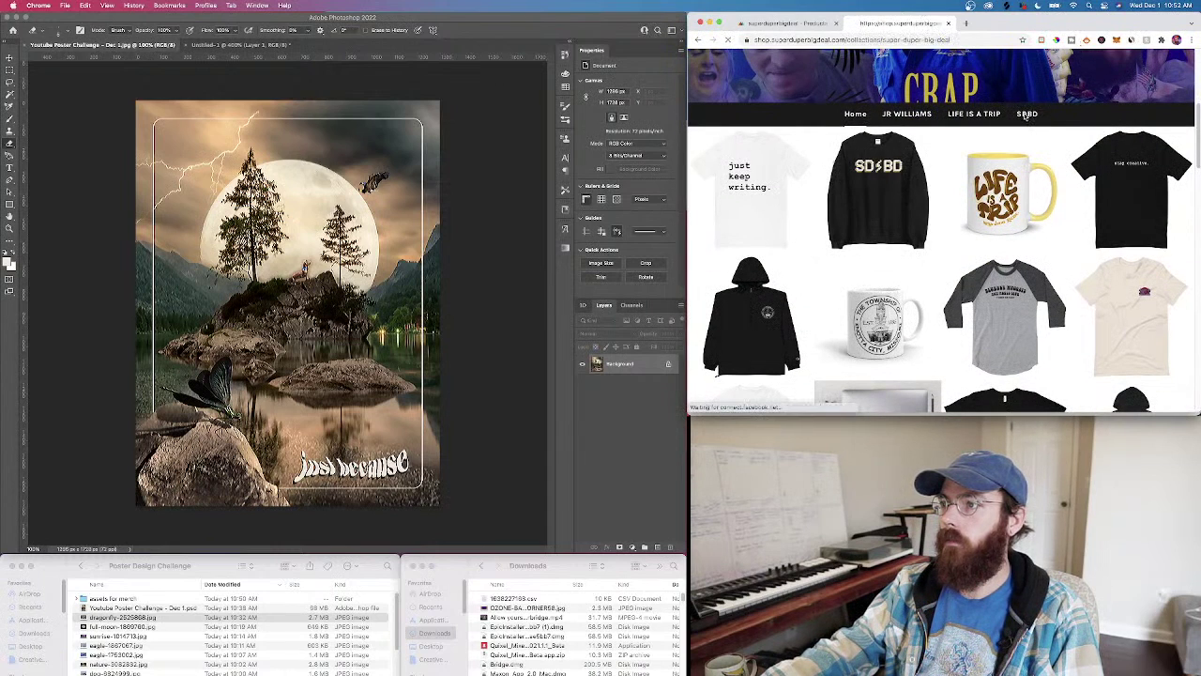
{"action": "scroll", "coordinate": [983, 296], "scroll_direction": "down", "scroll_amount": 10}
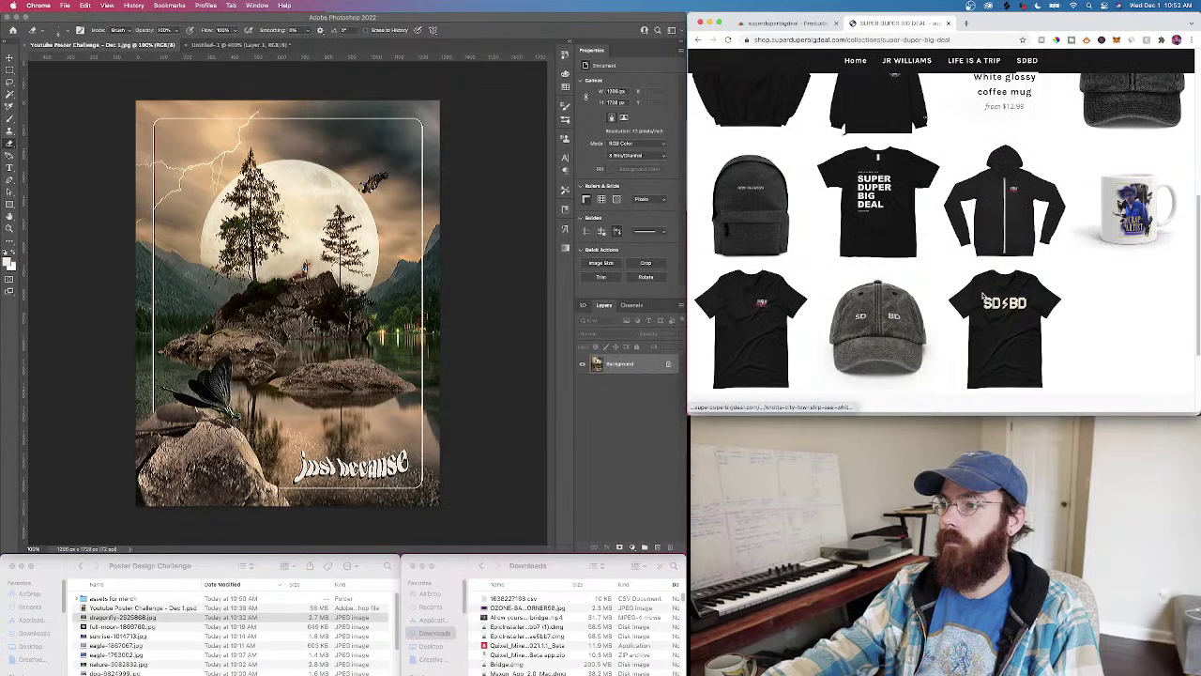
{"action": "scroll", "coordinate": [983, 296], "scroll_direction": "up", "scroll_amount": 10}
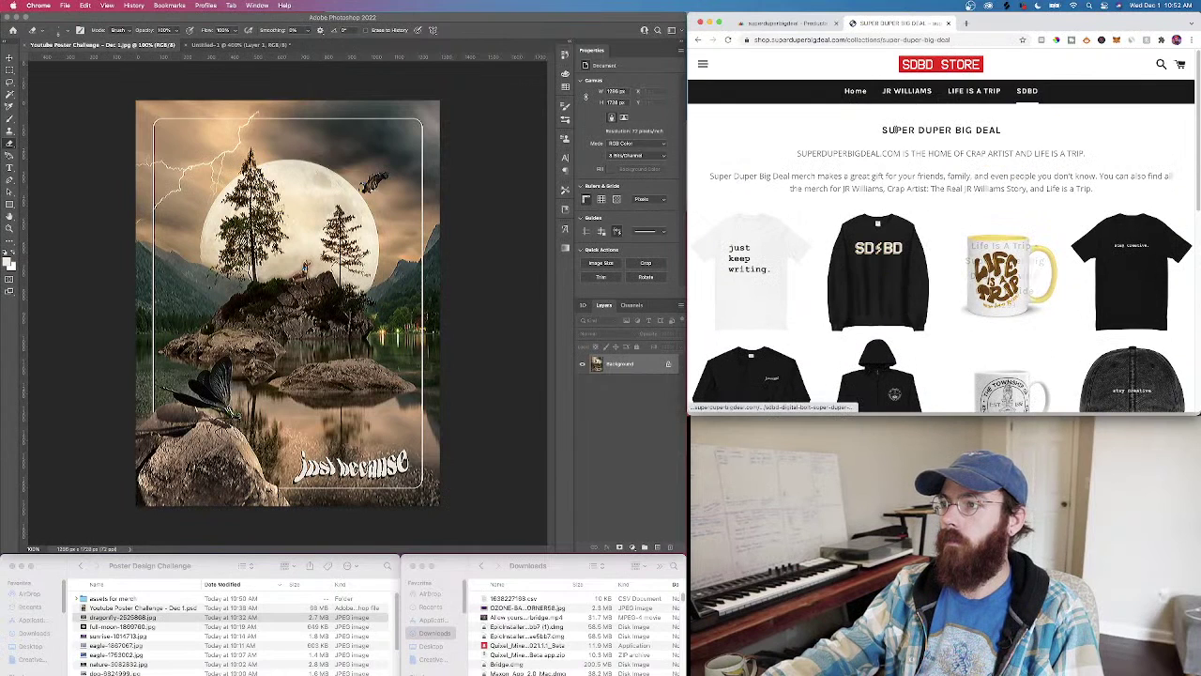
{"action": "left_click", "coordinate": [851, 93]}
{"action": "scroll", "coordinate": [923, 360], "scroll_direction": "down", "scroll_amount": 7}
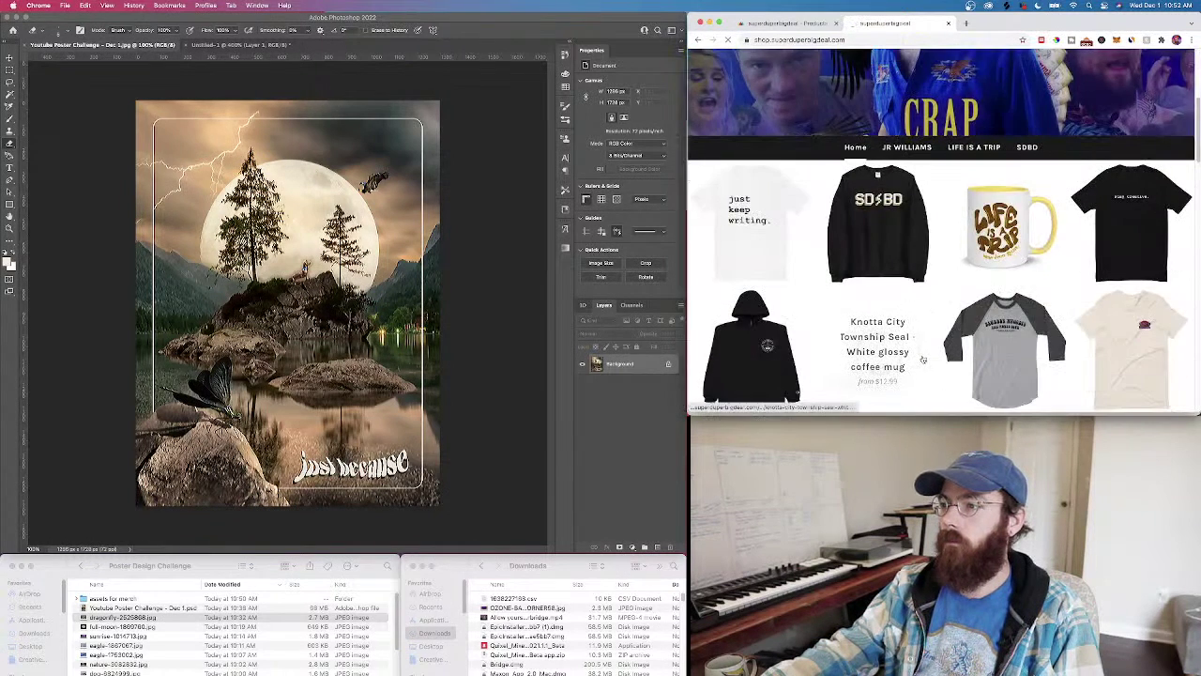
{"action": "scroll", "coordinate": [922, 360], "scroll_direction": "down", "scroll_amount": 5}
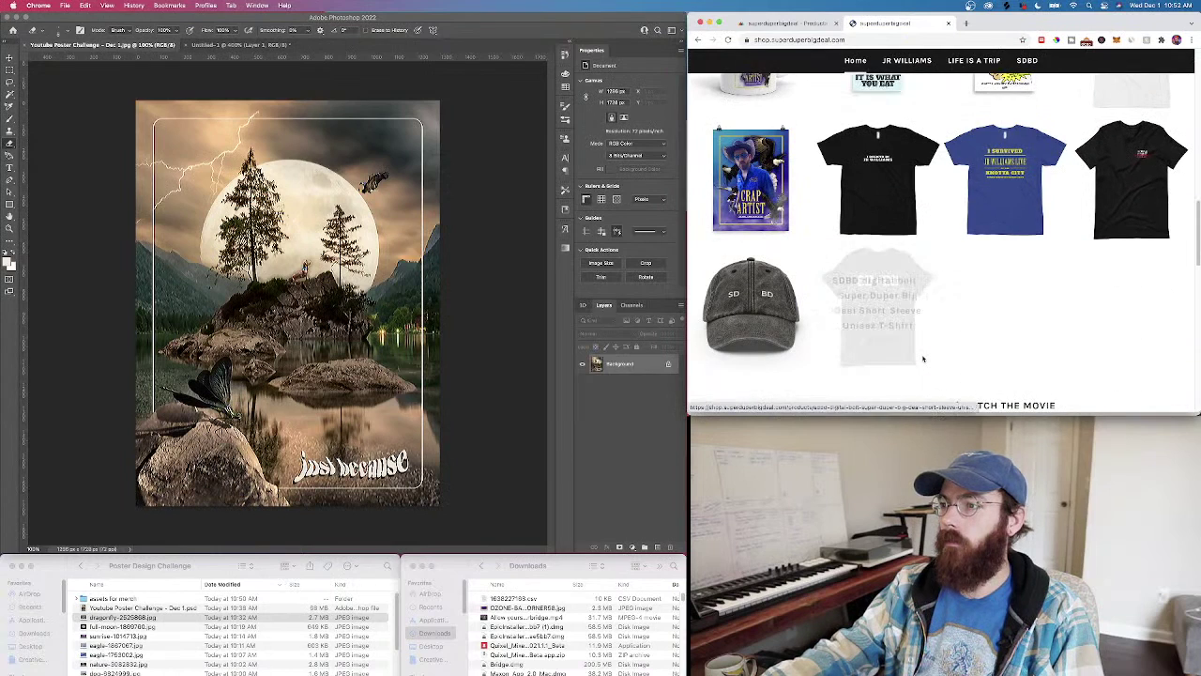
View the Just Because framed poster in Shopify from Printful's store product list and examine its image, price and description
{"action": "left_click", "coordinate": [789, 22]}
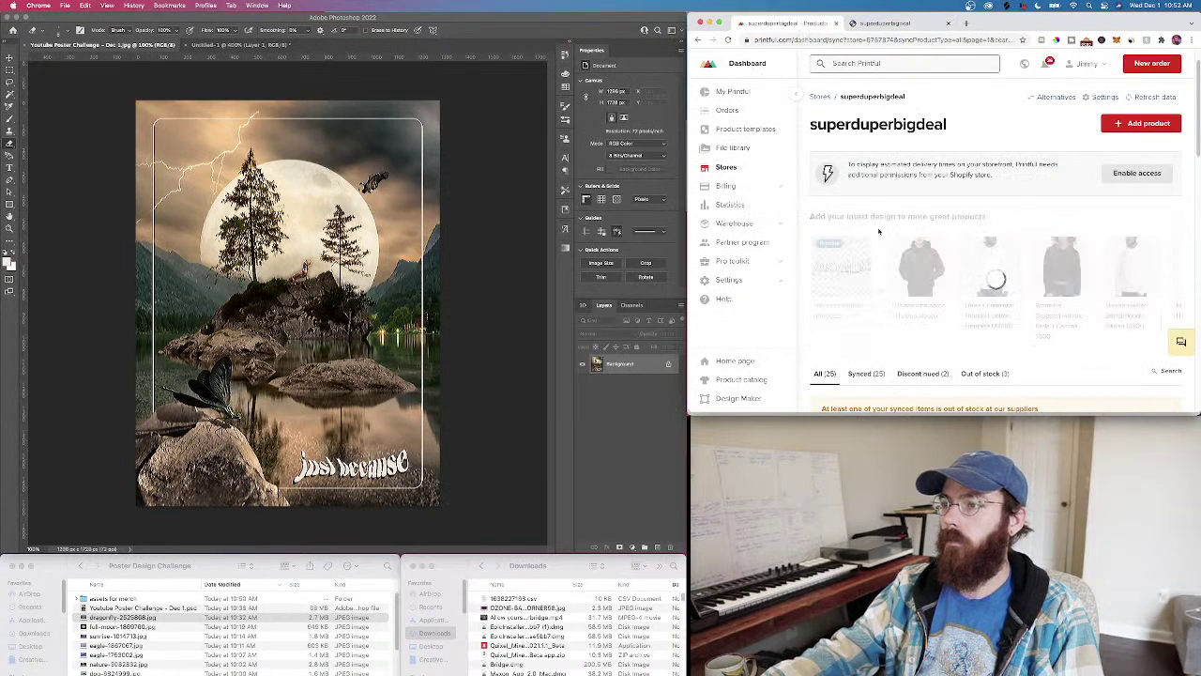
{"action": "scroll", "coordinate": [897, 319], "scroll_direction": "down", "scroll_amount": 4}
{"action": "scroll", "coordinate": [897, 319], "scroll_direction": "down", "scroll_amount": 1}
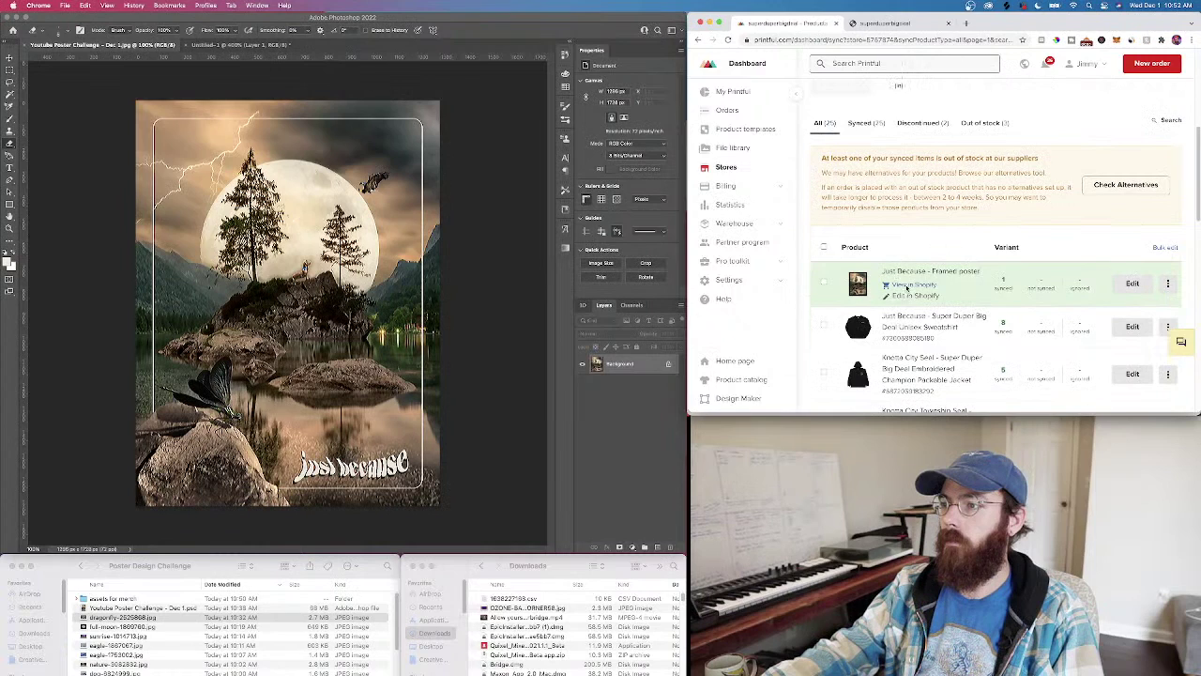
{"action": "left_click", "coordinate": [906, 286]}
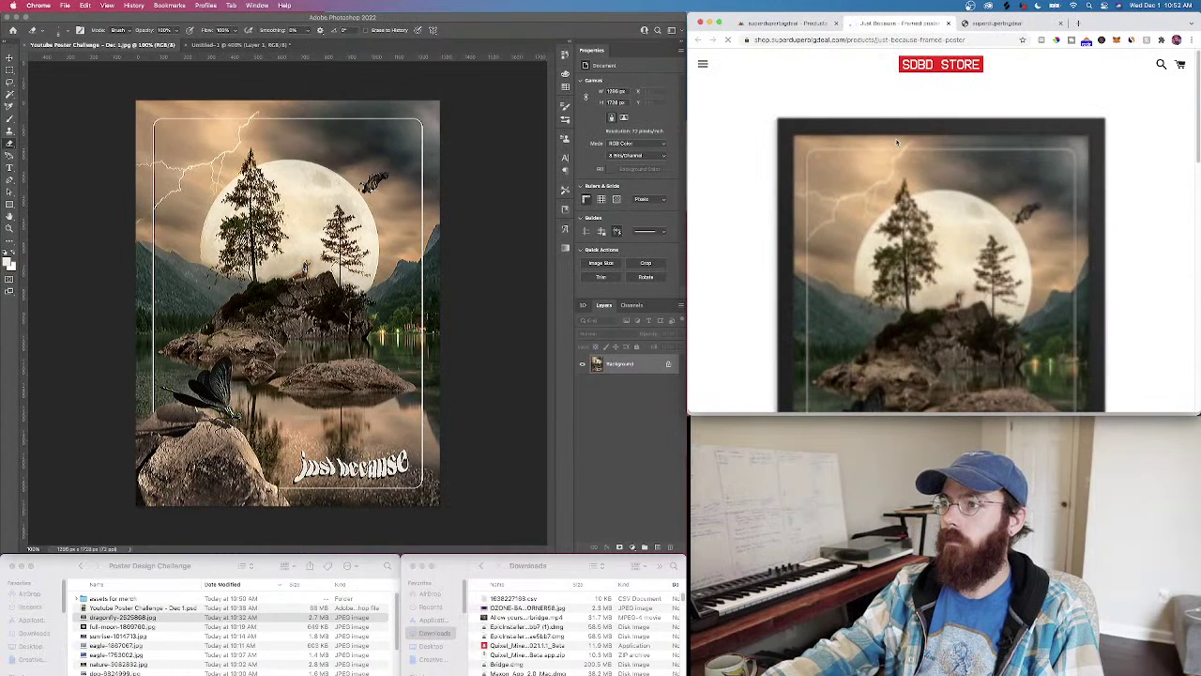
{"action": "scroll", "coordinate": [904, 176], "scroll_direction": "down", "scroll_amount": 8}
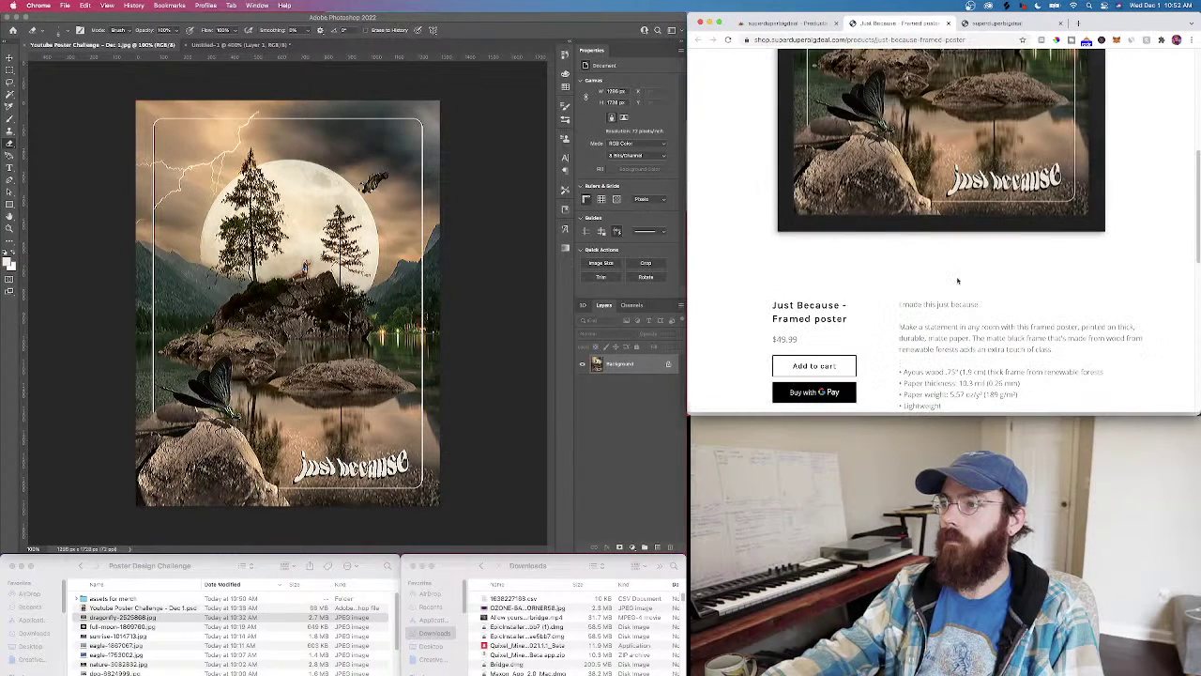
{"action": "scroll", "coordinate": [801, 67], "scroll_direction": "up", "scroll_amount": 3}
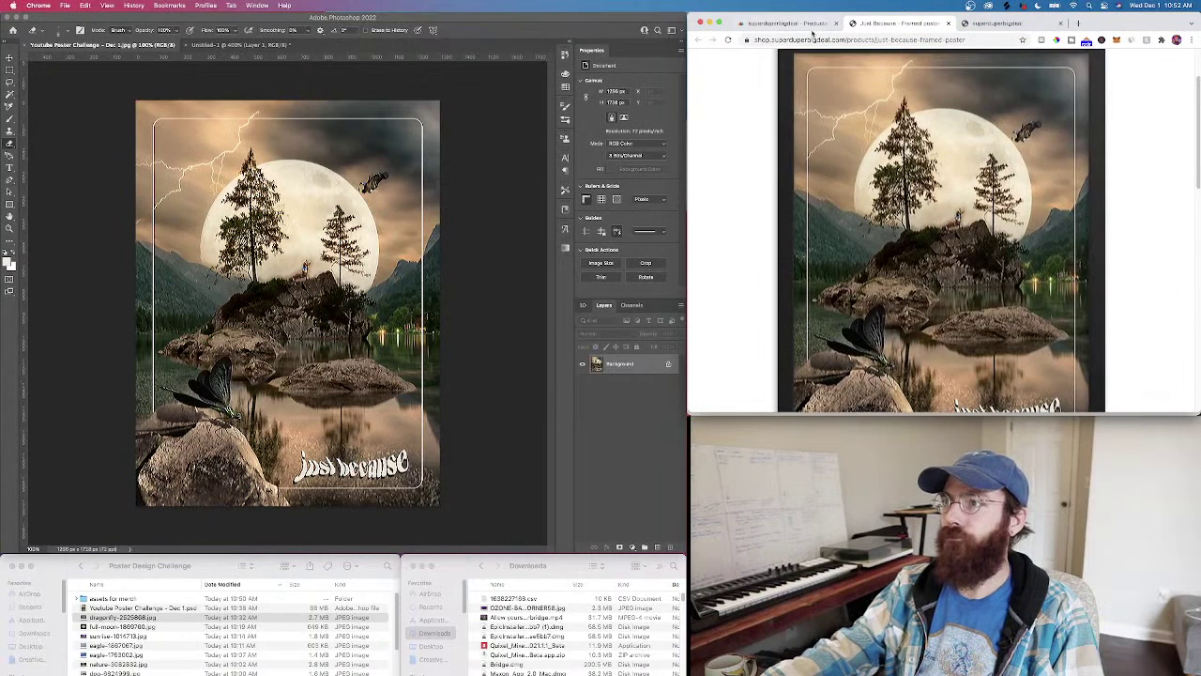
Copy the web address of the framed poster's store page and close that page
{"action": "left_click", "coordinate": [814, 40]}
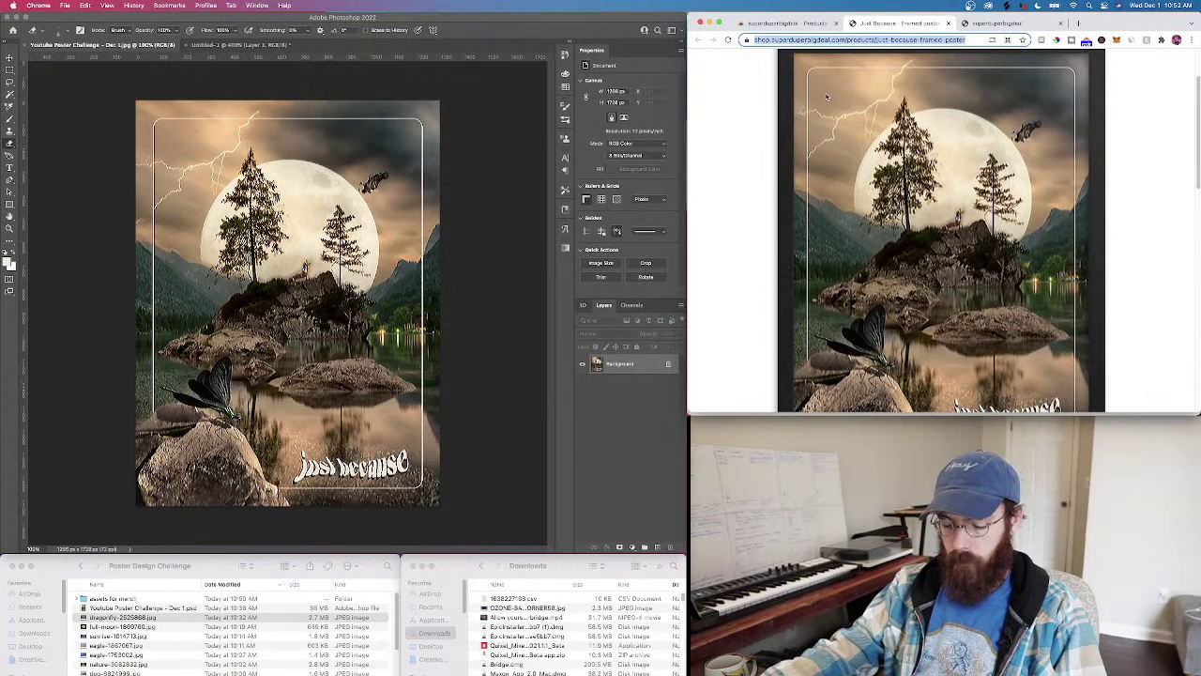
{"action": "key", "text": "super+Tab"}
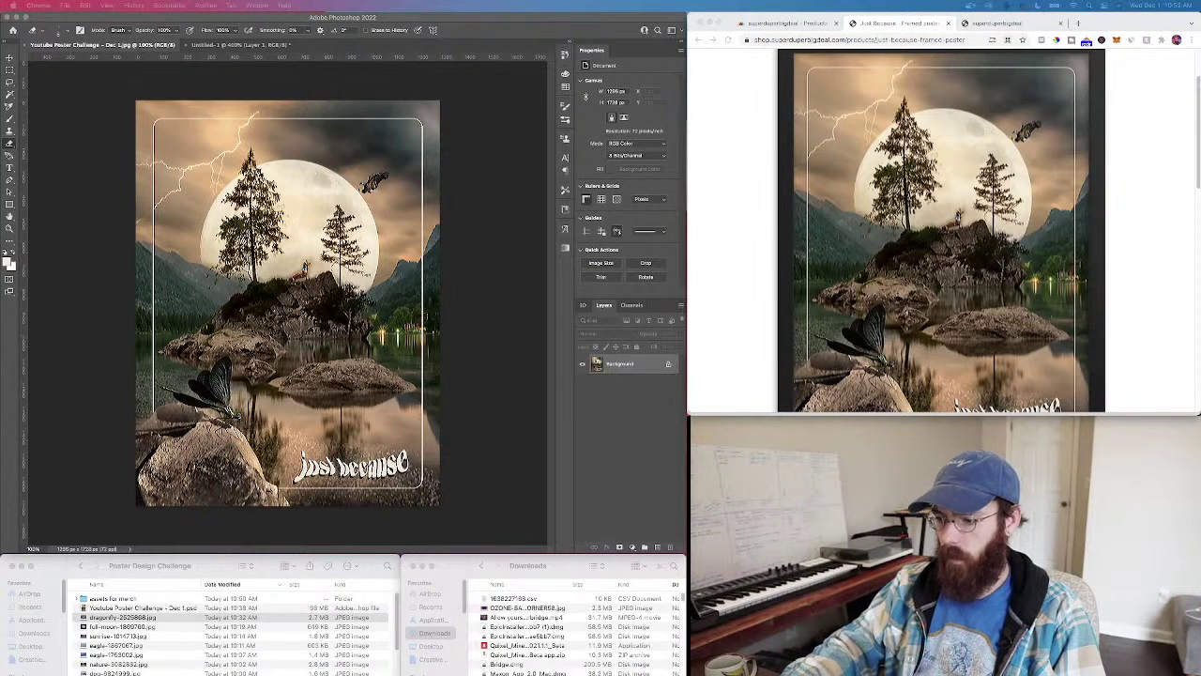
{"action": "left_click", "coordinate": [945, 26]}
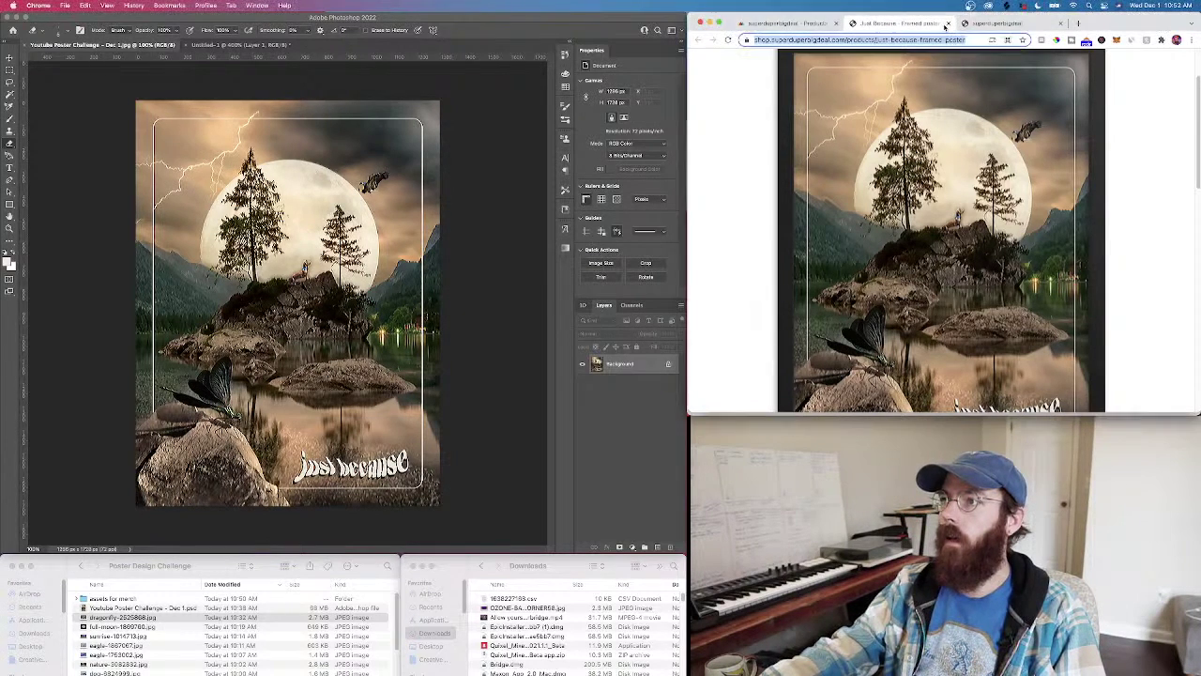
{"action": "left_click", "coordinate": [948, 23]}
{"action": "left_click", "coordinate": [928, 25]}
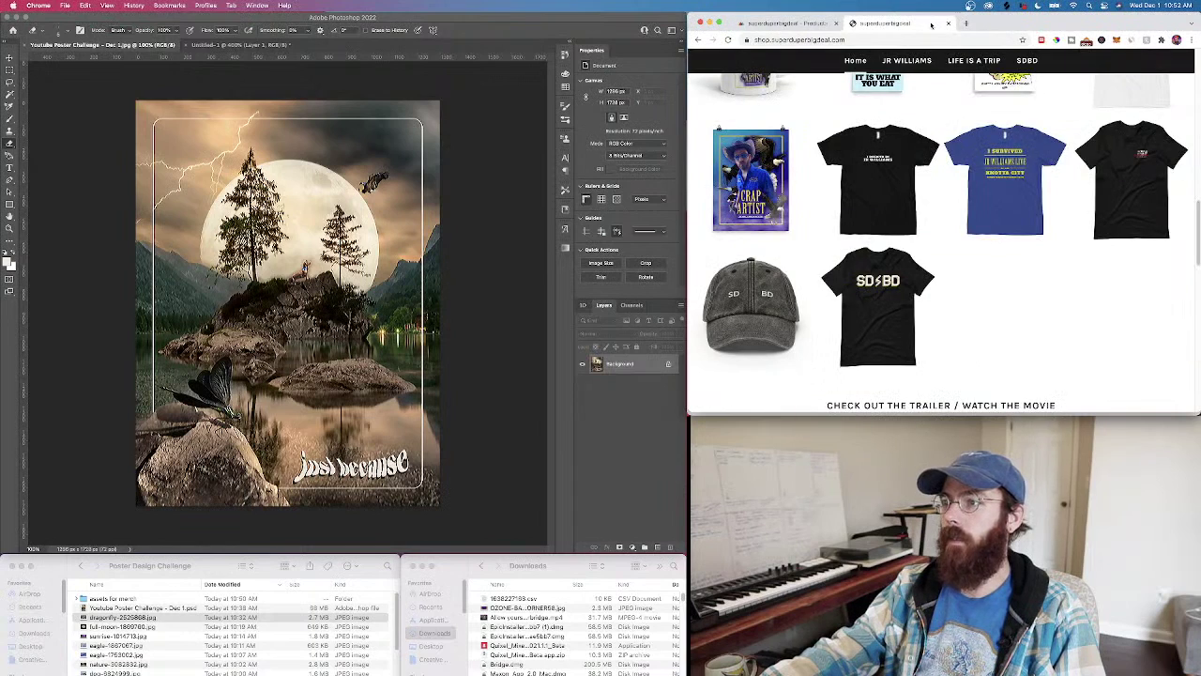
Open the Just Because sweatshirt's Shopify page from its Printful product details and copy the page's web address
{"action": "left_click", "coordinate": [788, 23]}
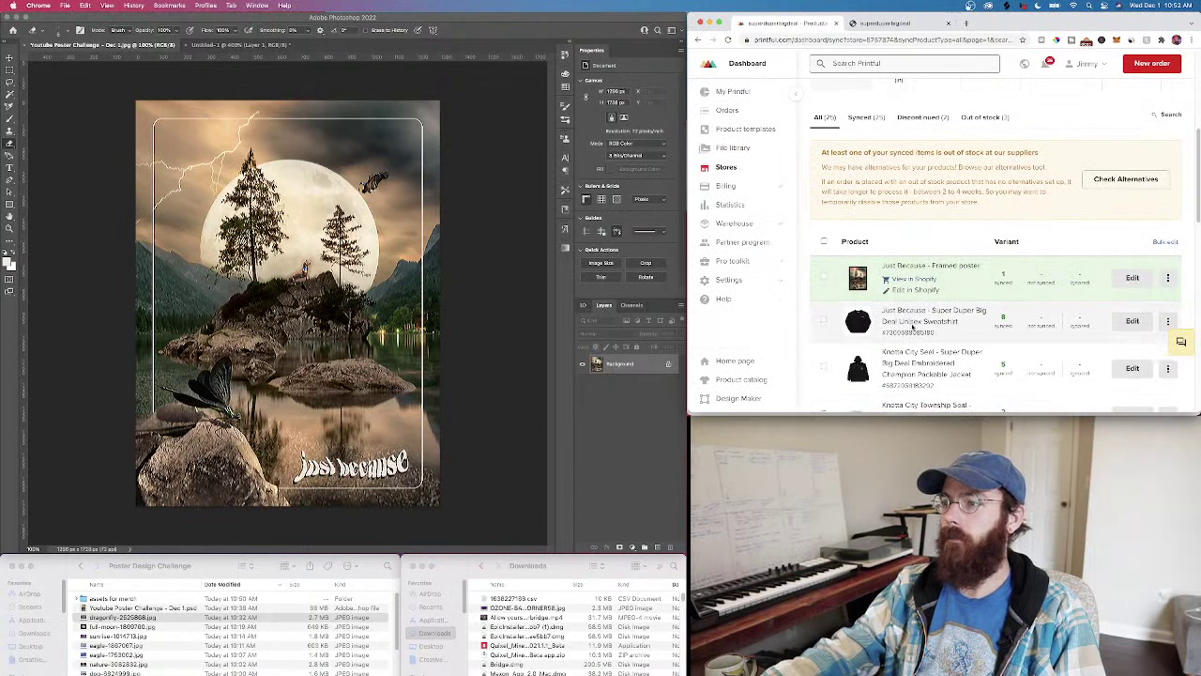
{"action": "left_click", "coordinate": [899, 315]}
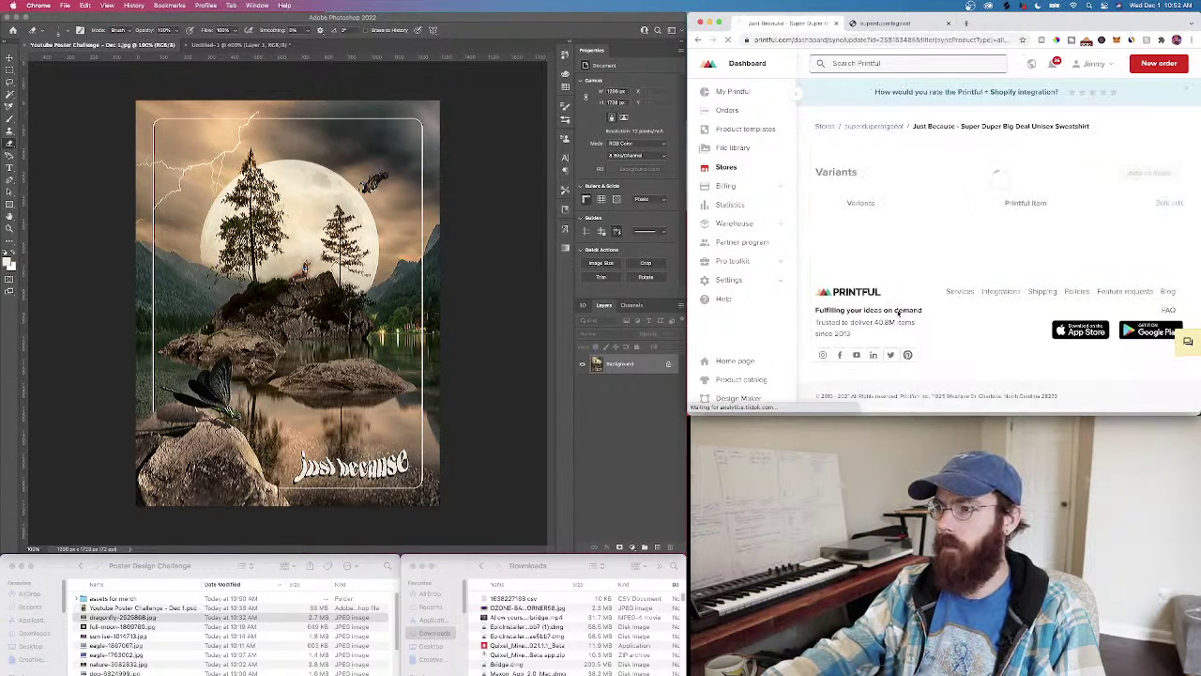
{"action": "left_click", "coordinate": [1041, 189]}
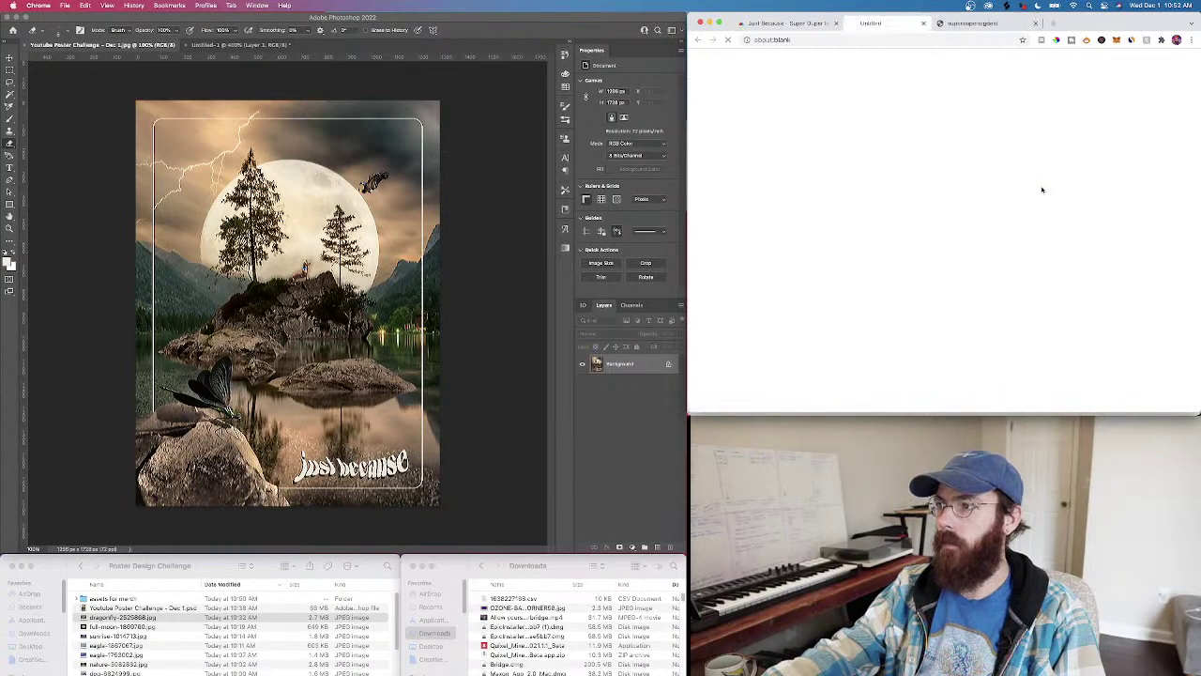
{"action": "left_click", "coordinate": [895, 40]}
{"action": "key", "text": "super+c"}
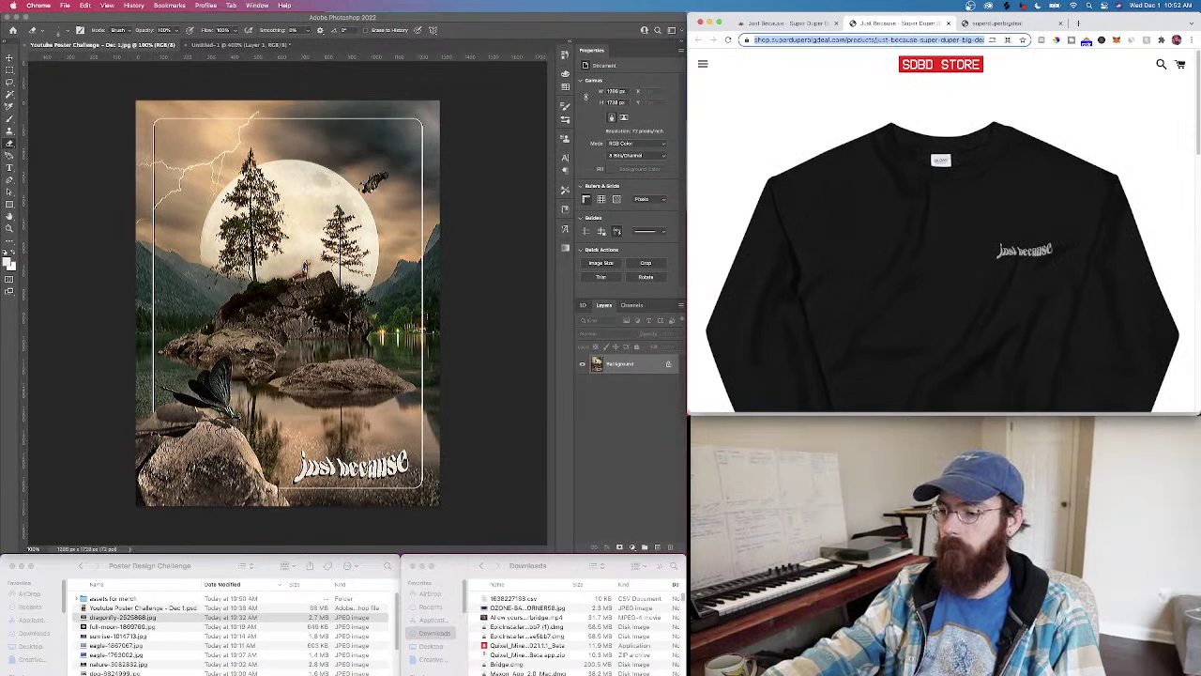
{"action": "key", "text": "super+Tab"}
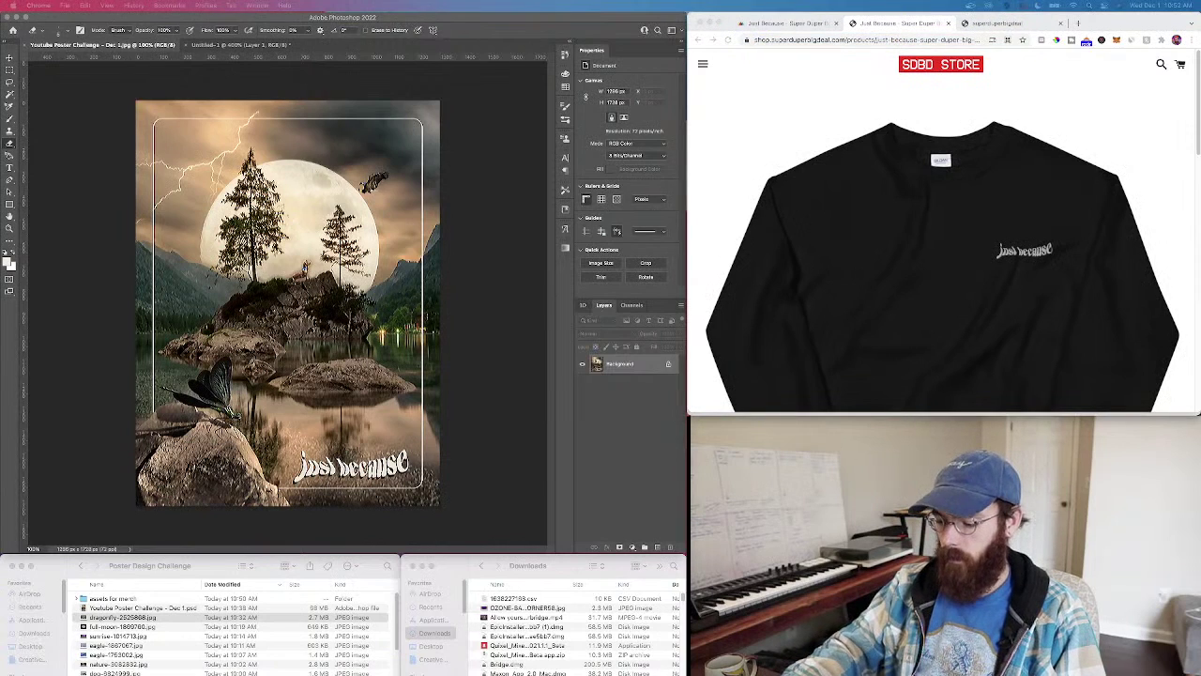
Review the sweatshirt's mockup, price, description and size guide on its store page
{"action": "scroll", "coordinate": [910, 188], "scroll_direction": "down", "scroll_amount": 2}
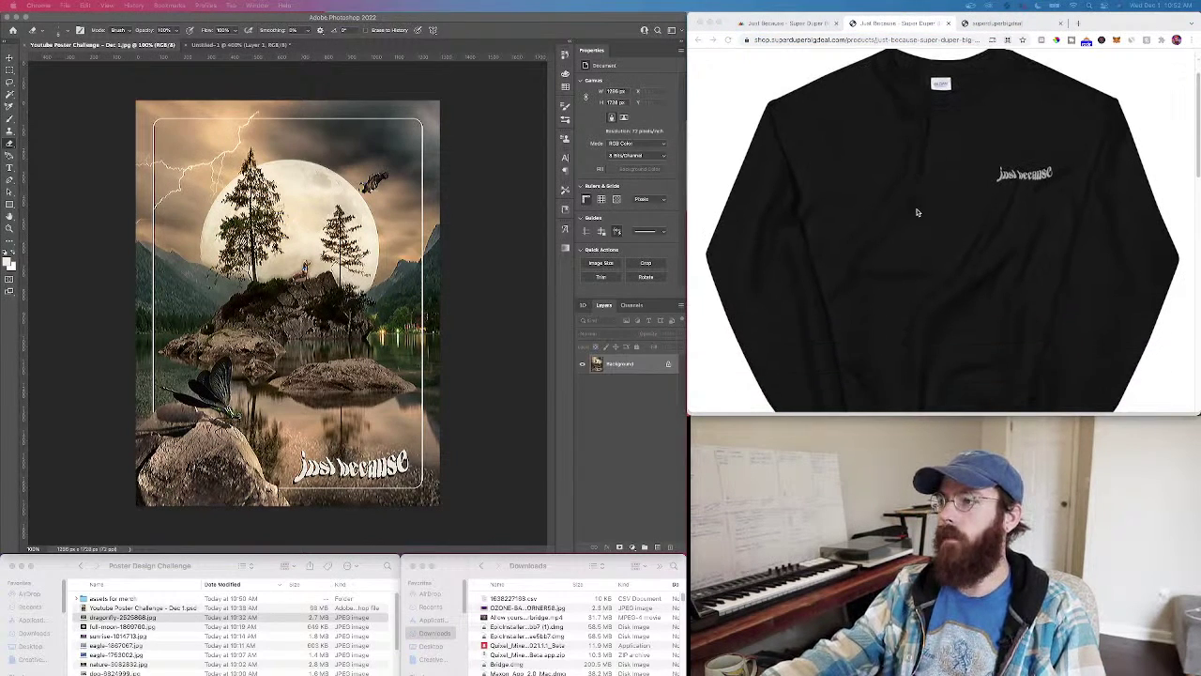
{"action": "scroll", "coordinate": [963, 267], "scroll_direction": "down", "scroll_amount": 8}
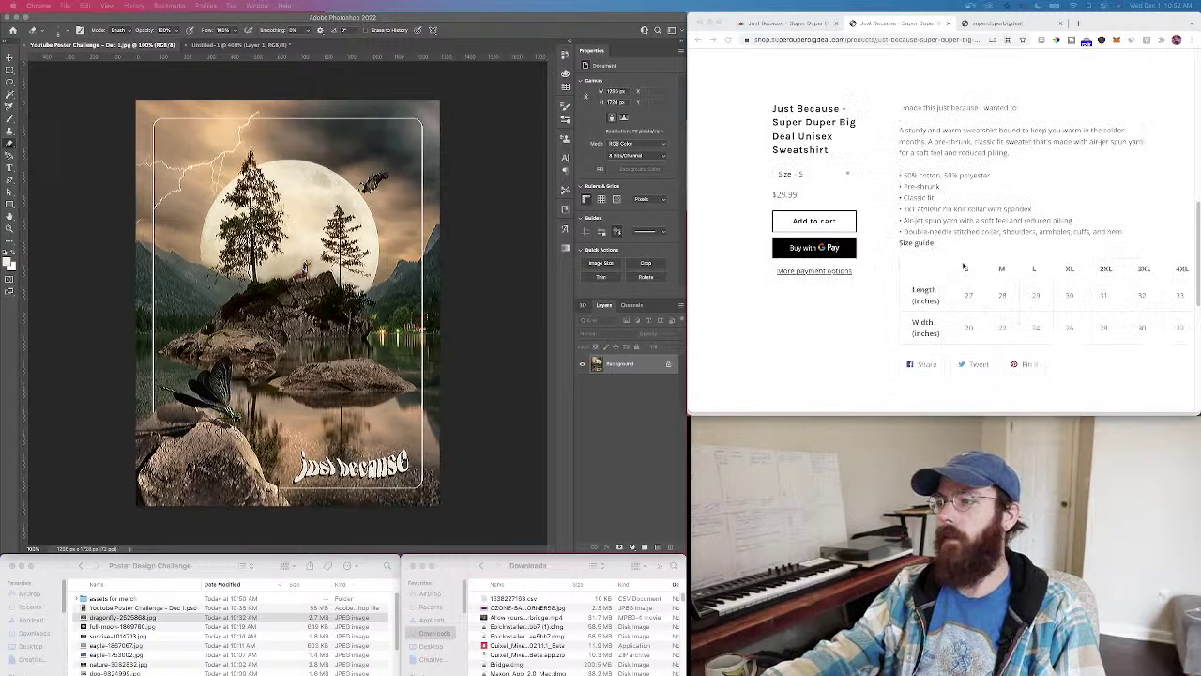
{"action": "scroll", "coordinate": [868, 185], "scroll_direction": "up", "scroll_amount": 1}
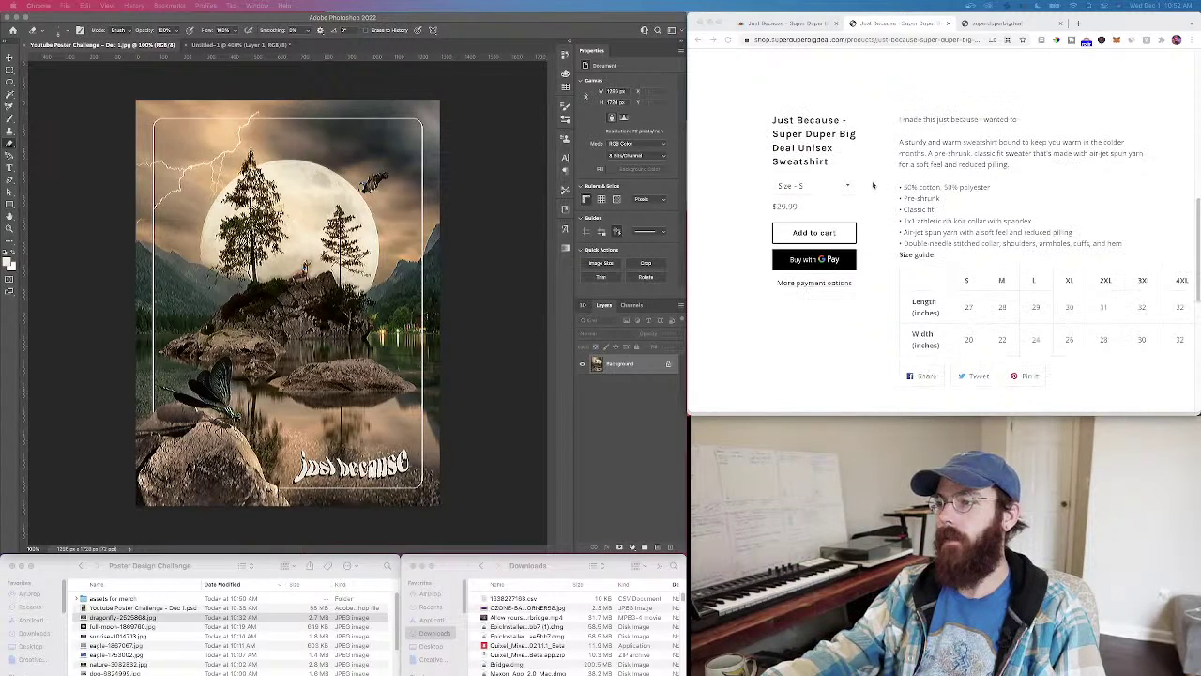
{"action": "scroll", "coordinate": [900, 193], "scroll_direction": "up", "scroll_amount": 8}
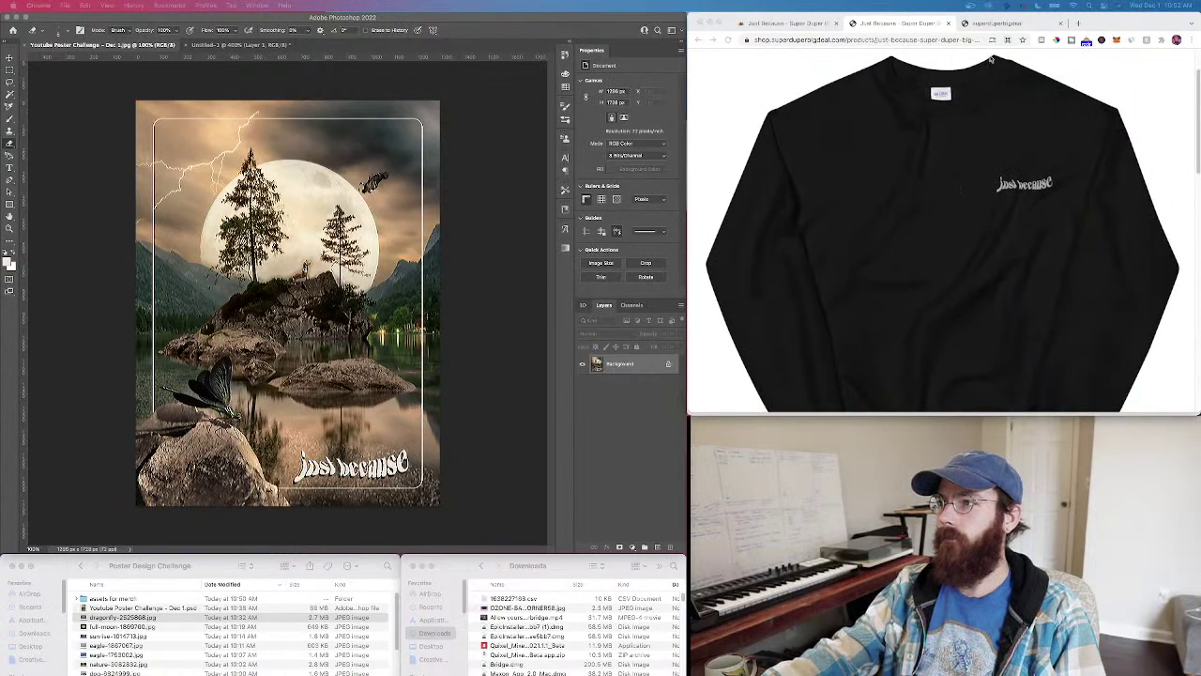
Look through the storefront home page's full product grid, and return to the sweatshirt's product page
{"action": "left_click", "coordinate": [993, 23]}
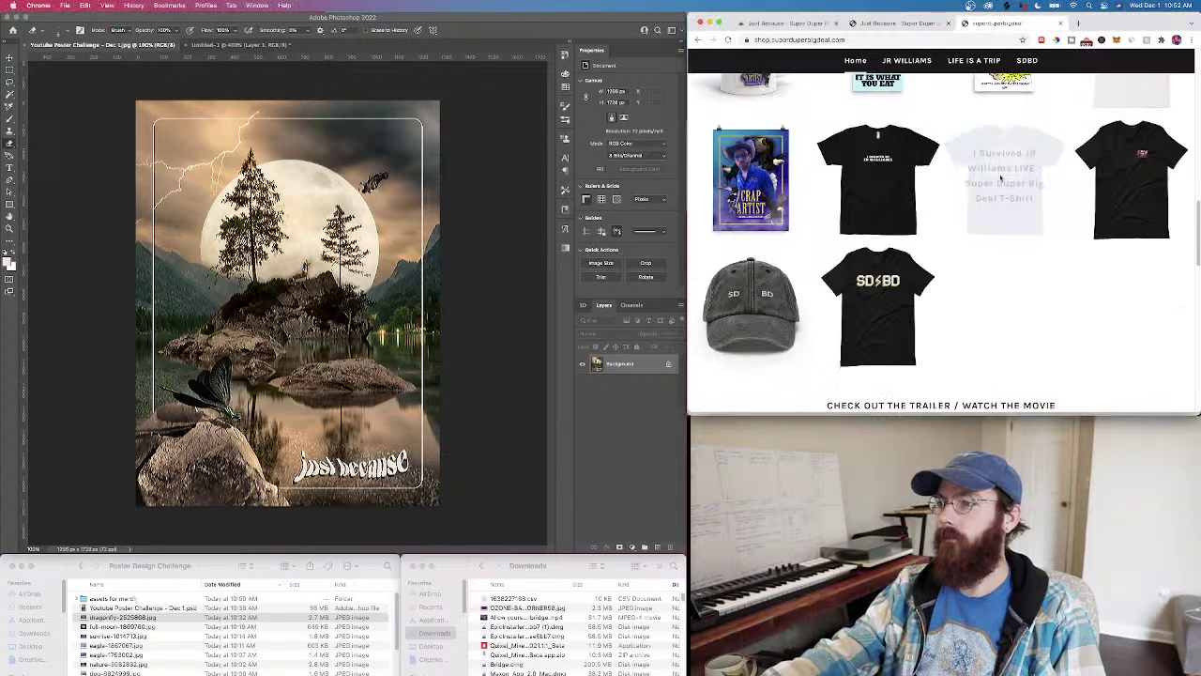
{"action": "scroll", "coordinate": [1036, 237], "scroll_direction": "up", "scroll_amount": 15}
{"action": "scroll", "coordinate": [1036, 236], "scroll_direction": "down", "scroll_amount": 4}
{"action": "scroll", "coordinate": [1030, 220], "scroll_direction": "up", "scroll_amount": 6}
{"action": "scroll", "coordinate": [1026, 204], "scroll_direction": "down", "scroll_amount": 5}
{"action": "scroll", "coordinate": [1025, 205], "scroll_direction": "down", "scroll_amount": 5}
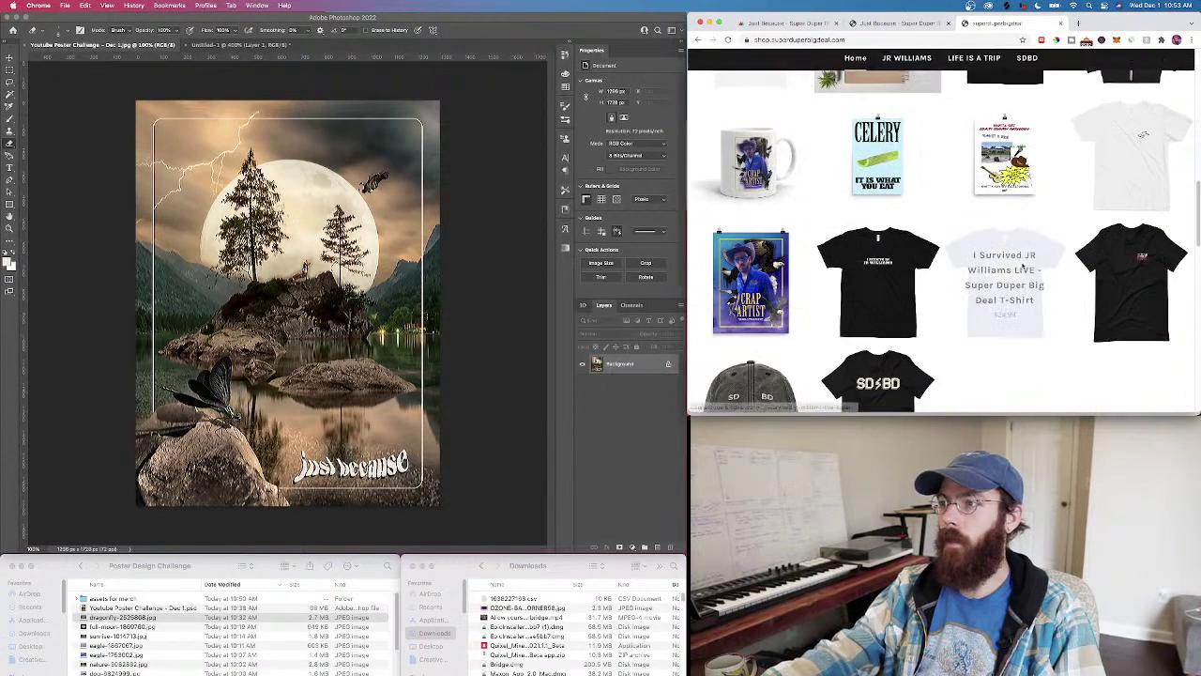
{"action": "scroll", "coordinate": [862, 174], "scroll_direction": "up", "scroll_amount": 6}
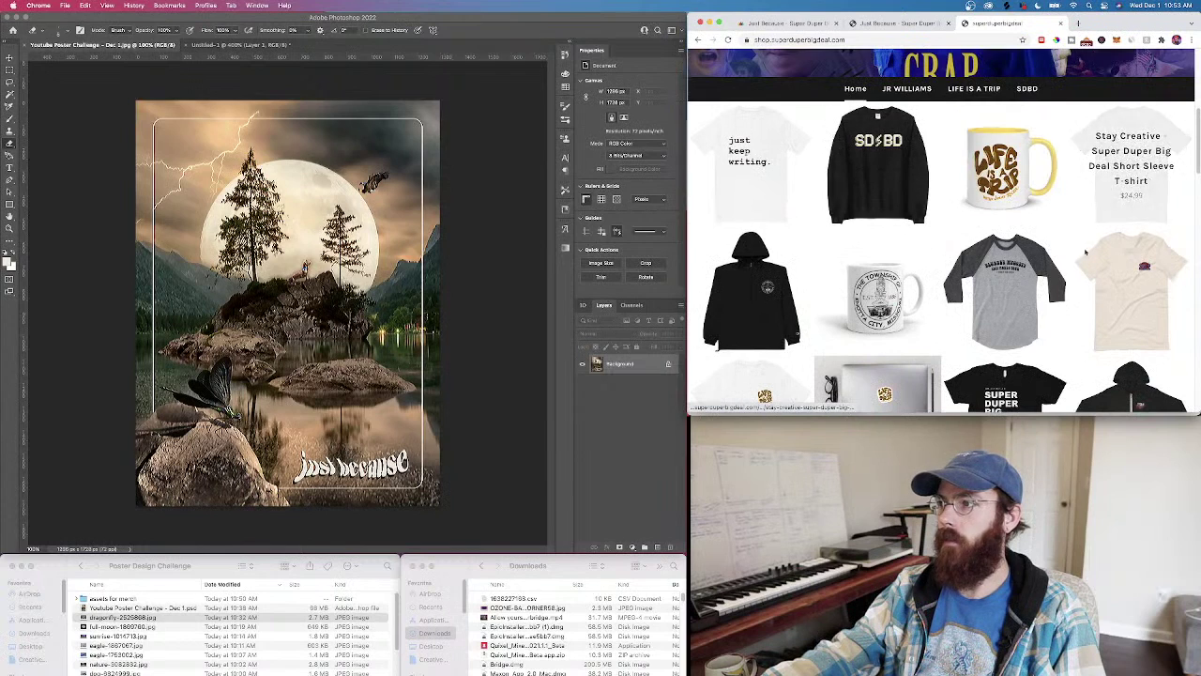
{"action": "scroll", "coordinate": [873, 301], "scroll_direction": "down", "scroll_amount": 5}
{"action": "left_click", "coordinate": [873, 356]}
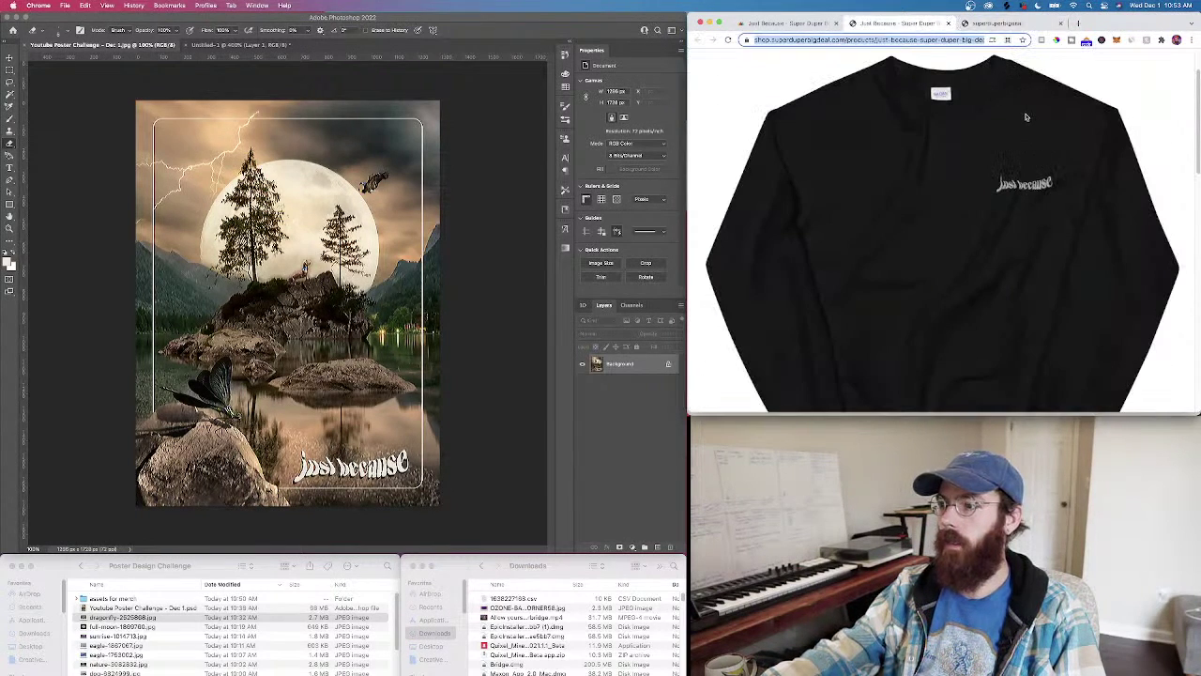
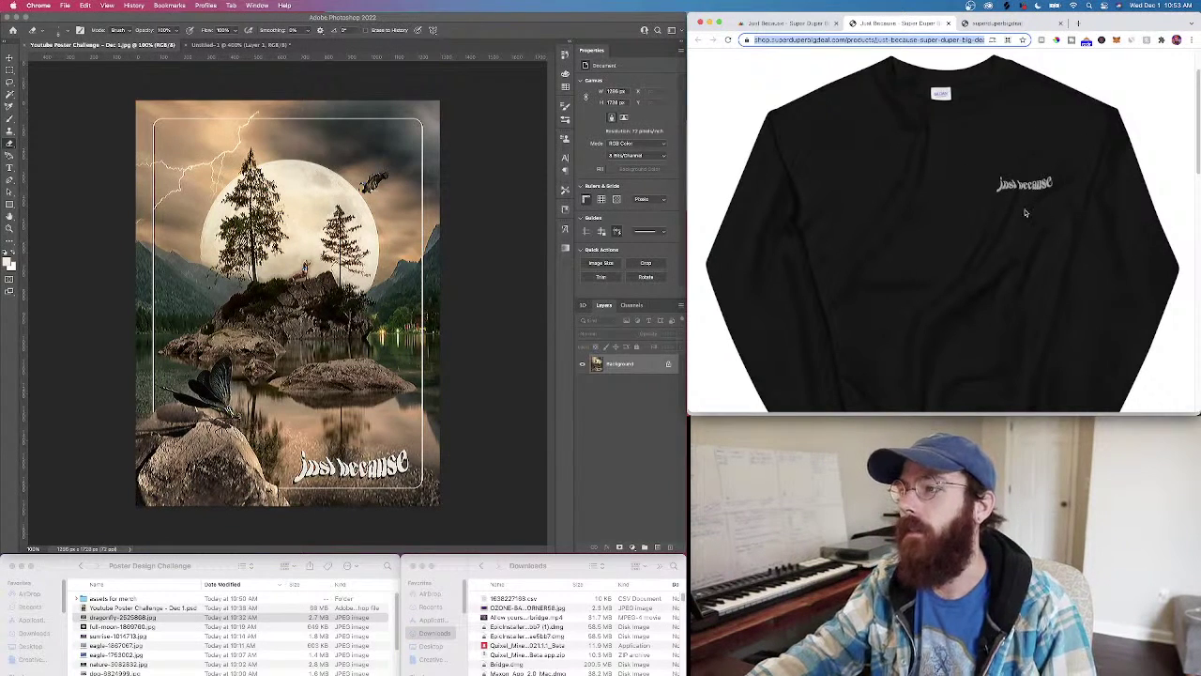
Close the sweatshirt's store page and check the sweatshirt's product details and variants in Printful
{"action": "left_click", "coordinate": [948, 23]}
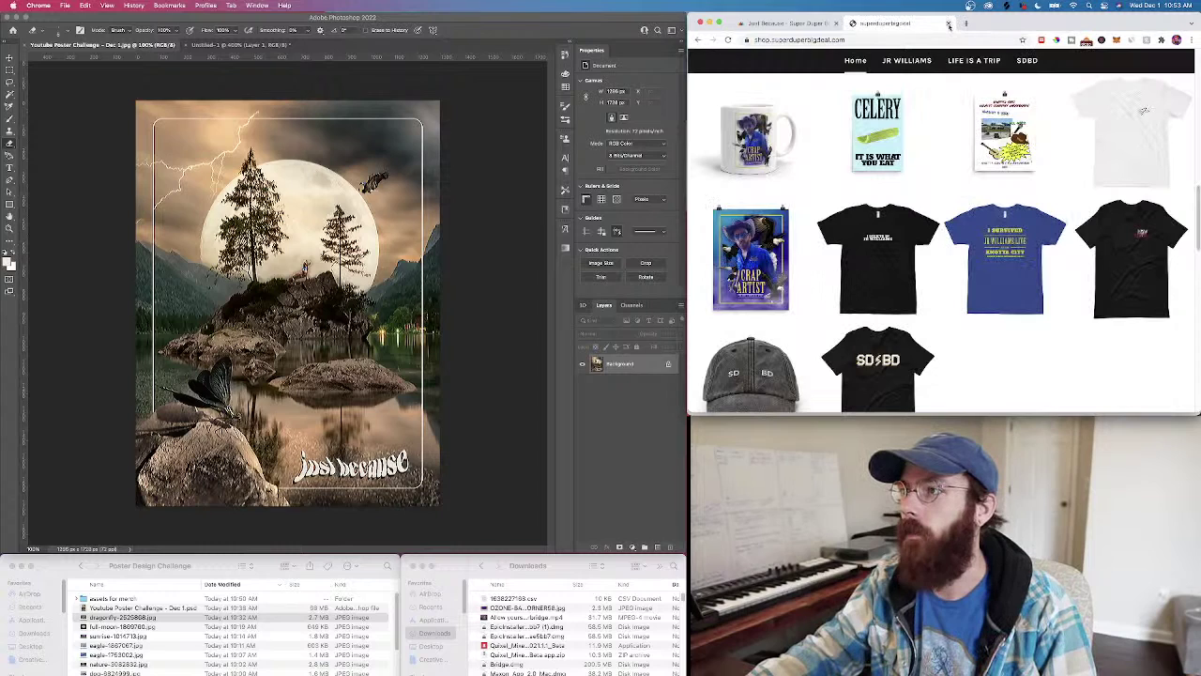
{"action": "scroll", "coordinate": [868, 153], "scroll_direction": "up", "scroll_amount": 2}
{"action": "left_click", "coordinate": [809, 24]}
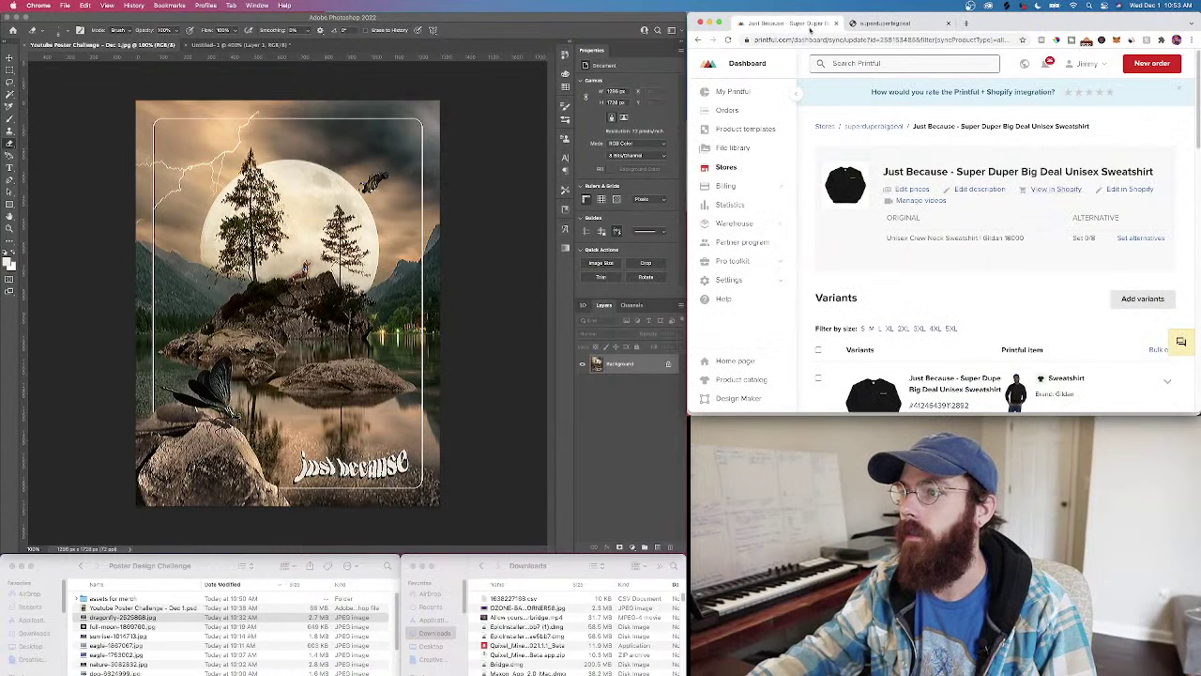
{"action": "scroll", "coordinate": [903, 237], "scroll_direction": "down", "scroll_amount": 5}
{"action": "scroll", "coordinate": [992, 263], "scroll_direction": "up", "scroll_amount": 3}
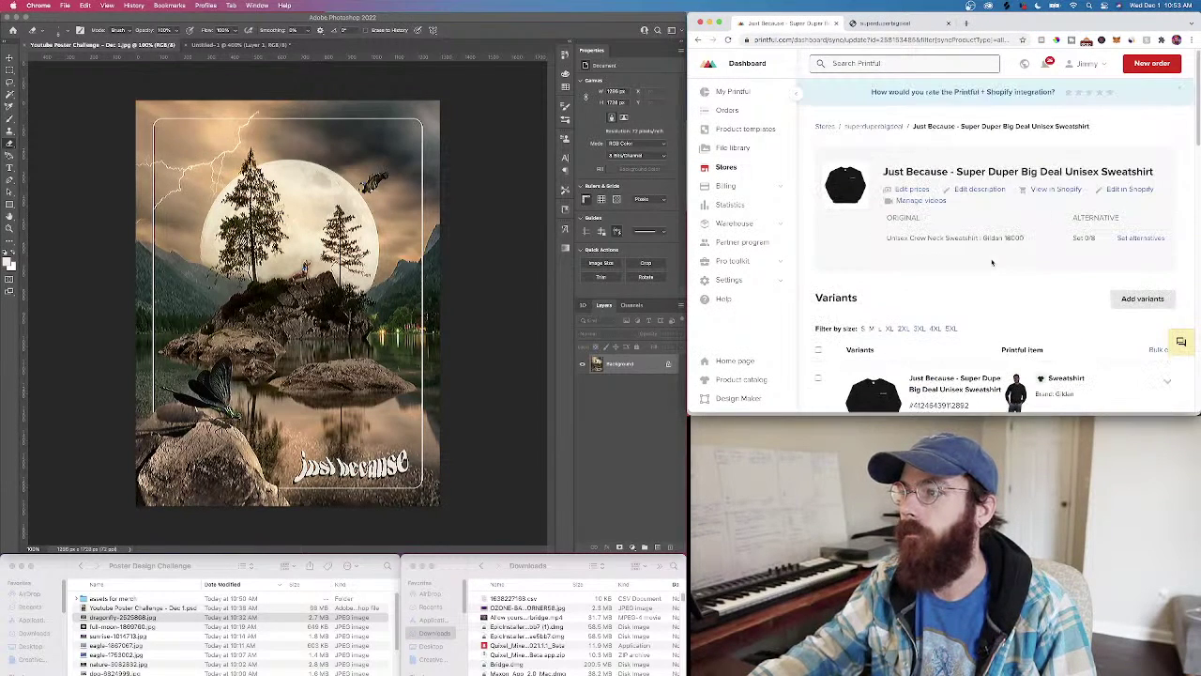
Open the storefront's JR WILLIAMS collection and look through its merchandise
{"action": "left_click", "coordinate": [889, 22]}
{"action": "left_click", "coordinate": [910, 60]}
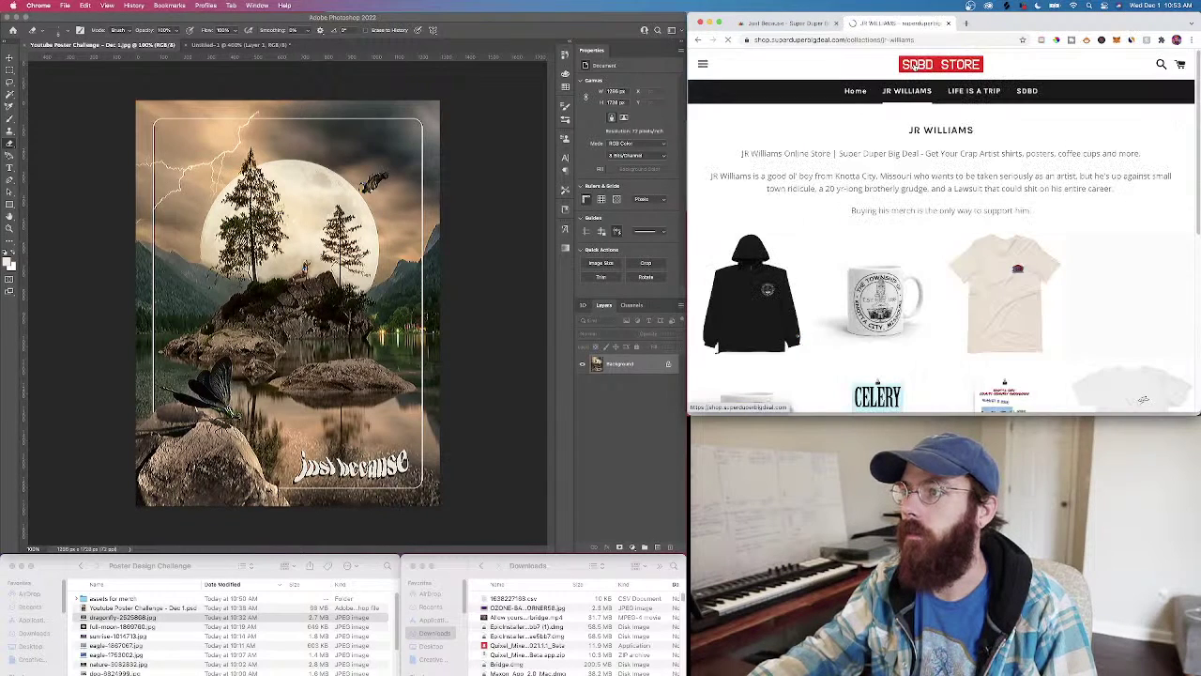
{"action": "scroll", "coordinate": [899, 251], "scroll_direction": "down", "scroll_amount": 2}
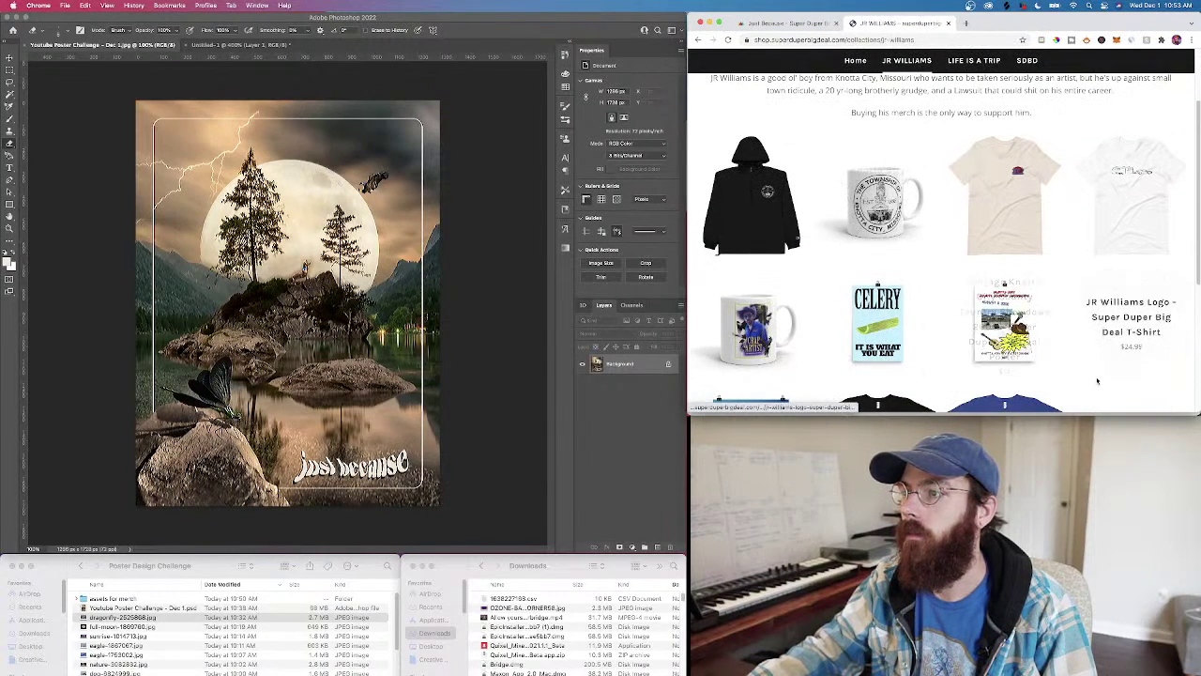
{"action": "scroll", "coordinate": [1121, 319], "scroll_direction": "down", "scroll_amount": 2}
{"action": "scroll", "coordinate": [1124, 372], "scroll_direction": "down", "scroll_amount": 1}
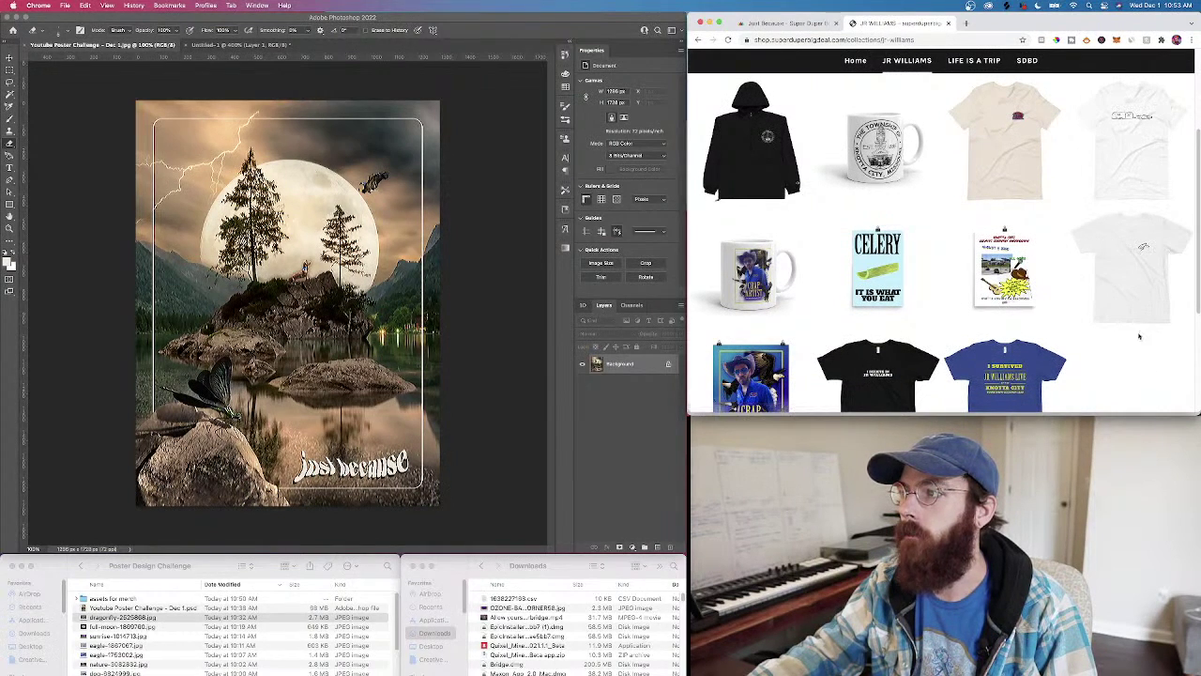
View the El Airstream Tour Rig shirt's product page, and look over the rest of the JR WILLIAMS collection
{"action": "left_click", "coordinate": [1103, 165]}
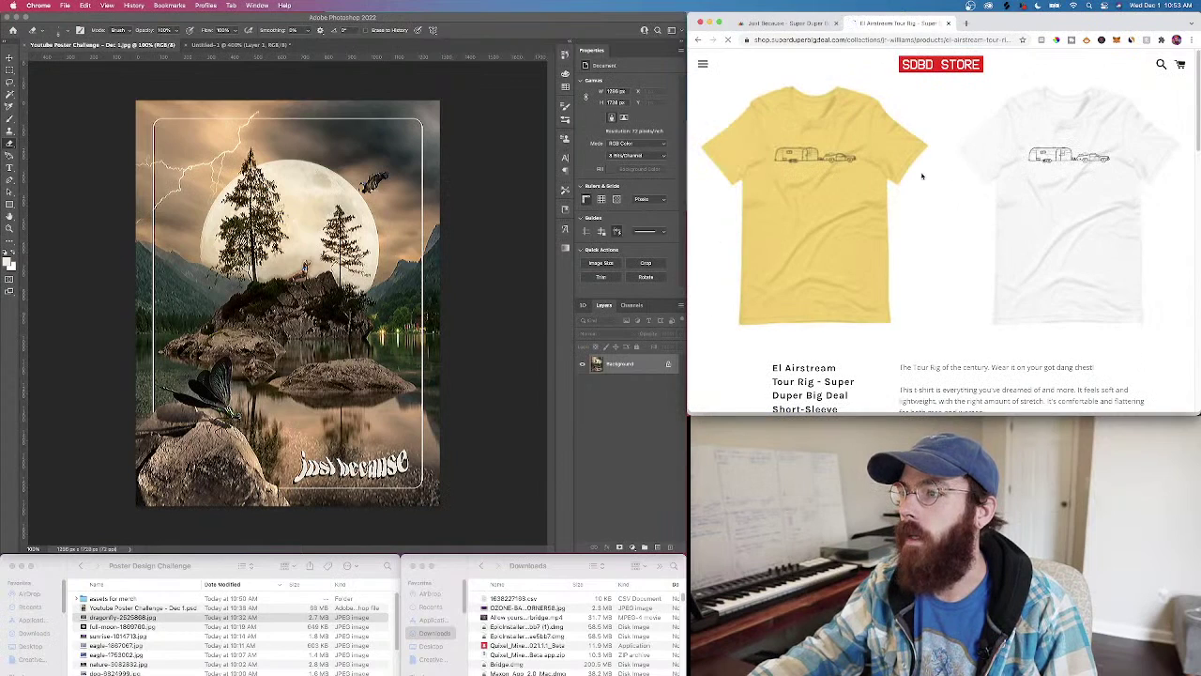
{"action": "left_click", "coordinate": [698, 40]}
{"action": "scroll", "coordinate": [1121, 329], "scroll_direction": "down", "scroll_amount": 2}
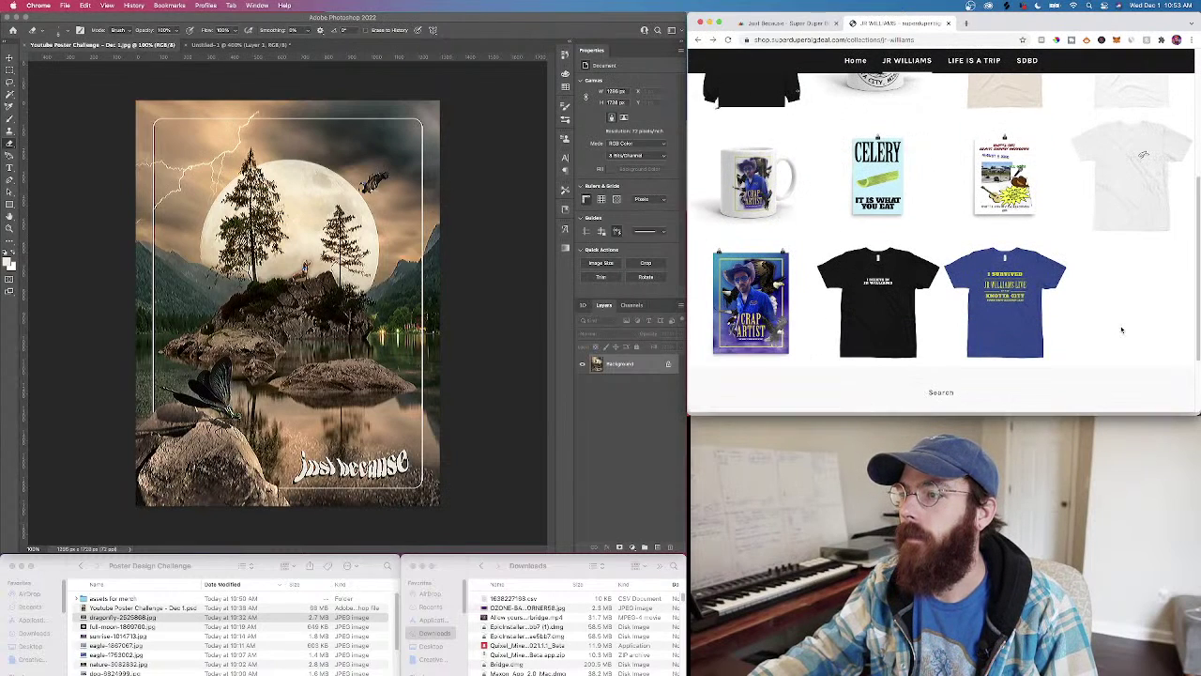
{"action": "scroll", "coordinate": [878, 188], "scroll_direction": "up", "scroll_amount": 3}
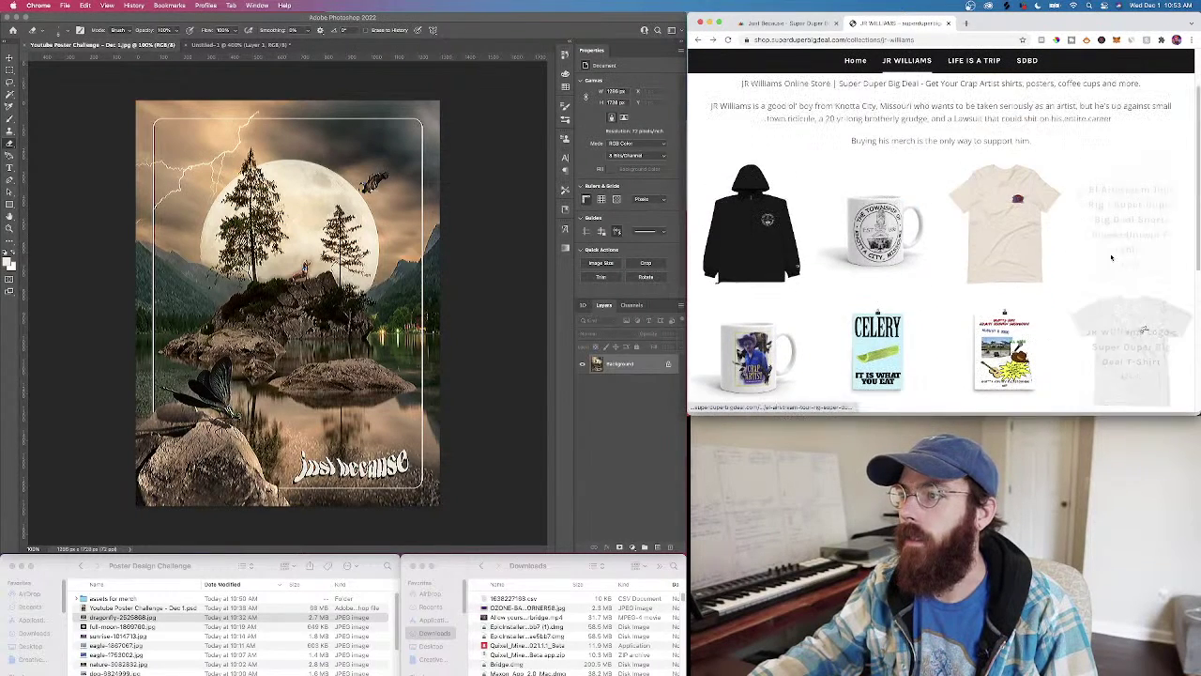
Open the storefront's home page and browse its shirts, mugs, stickers and posters
{"action": "left_click", "coordinate": [855, 60]}
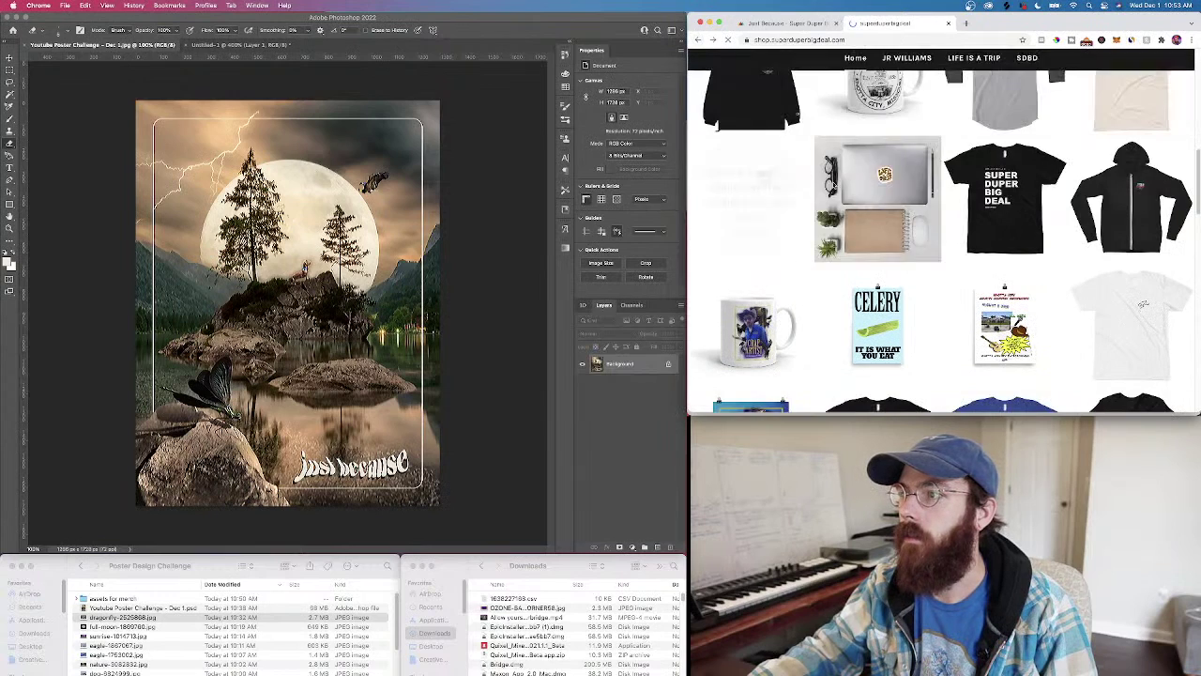
{"action": "scroll", "coordinate": [865, 228], "scroll_direction": "down", "scroll_amount": 3}
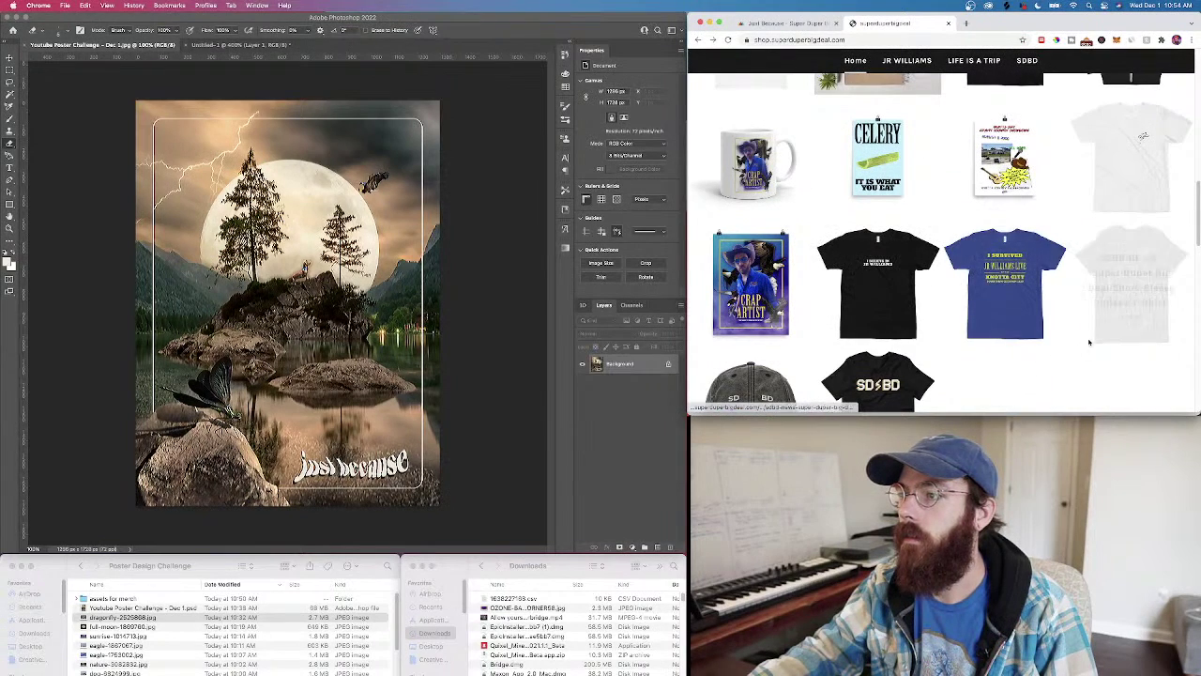
{"action": "scroll", "coordinate": [1093, 340], "scroll_direction": "up", "scroll_amount": 4}
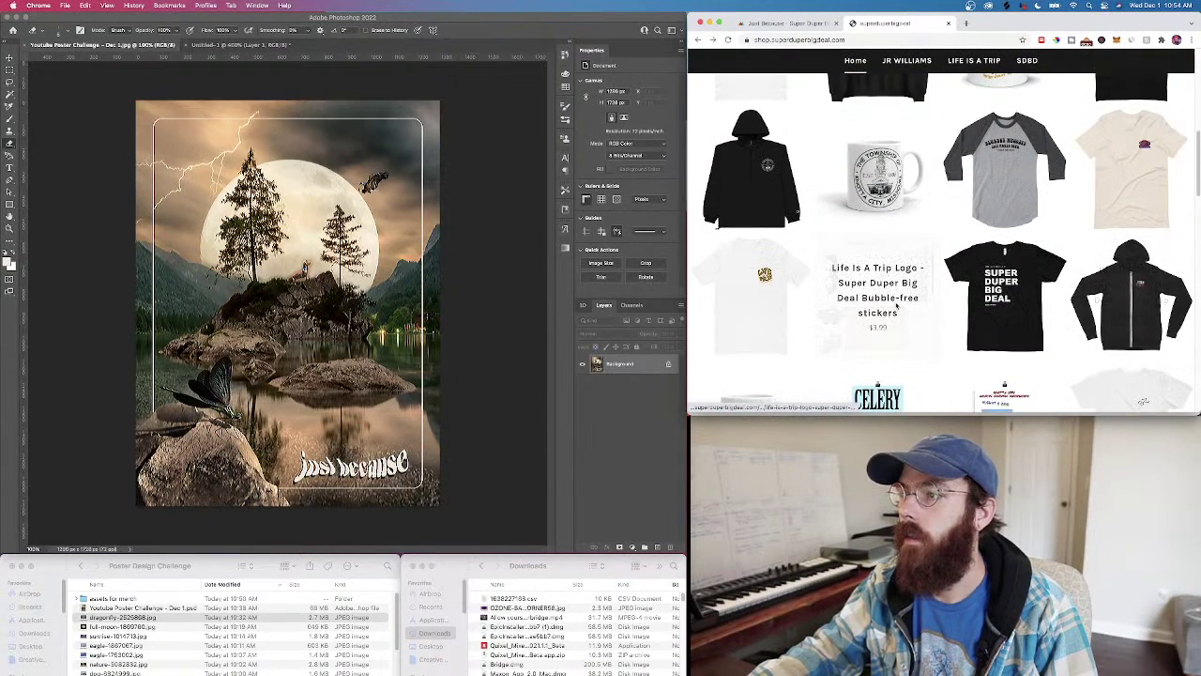
{"action": "scroll", "coordinate": [864, 211], "scroll_direction": "down", "scroll_amount": 3}
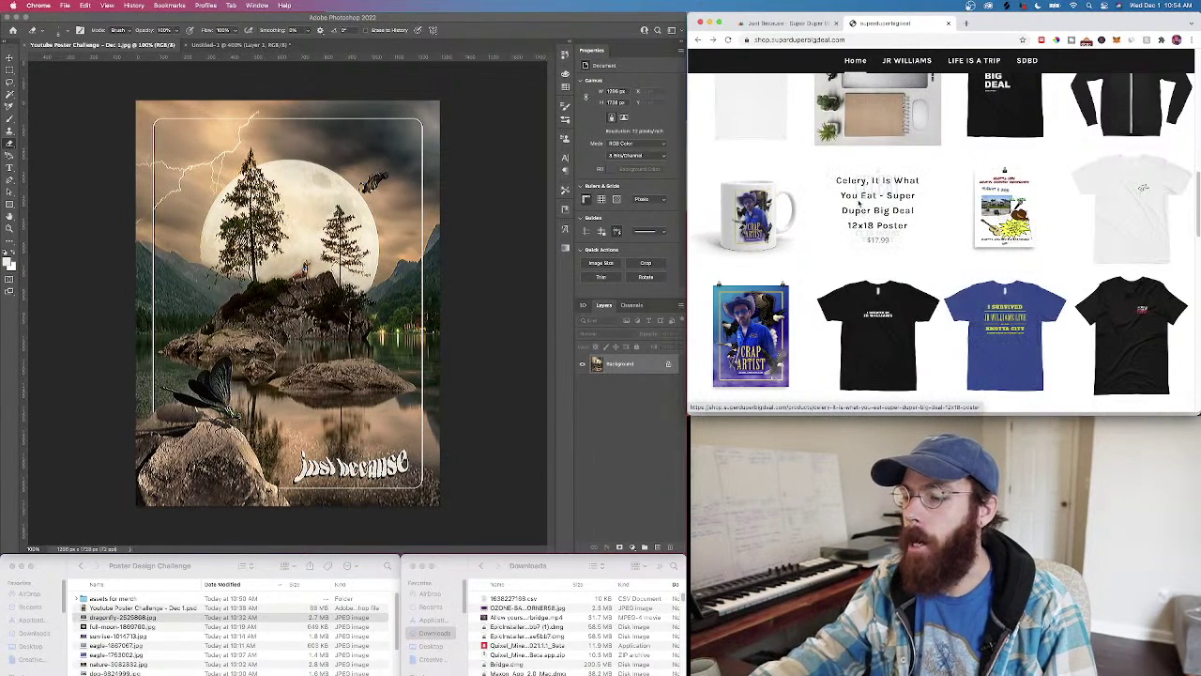
{"action": "scroll", "coordinate": [858, 201], "scroll_direction": "up", "scroll_amount": 3}
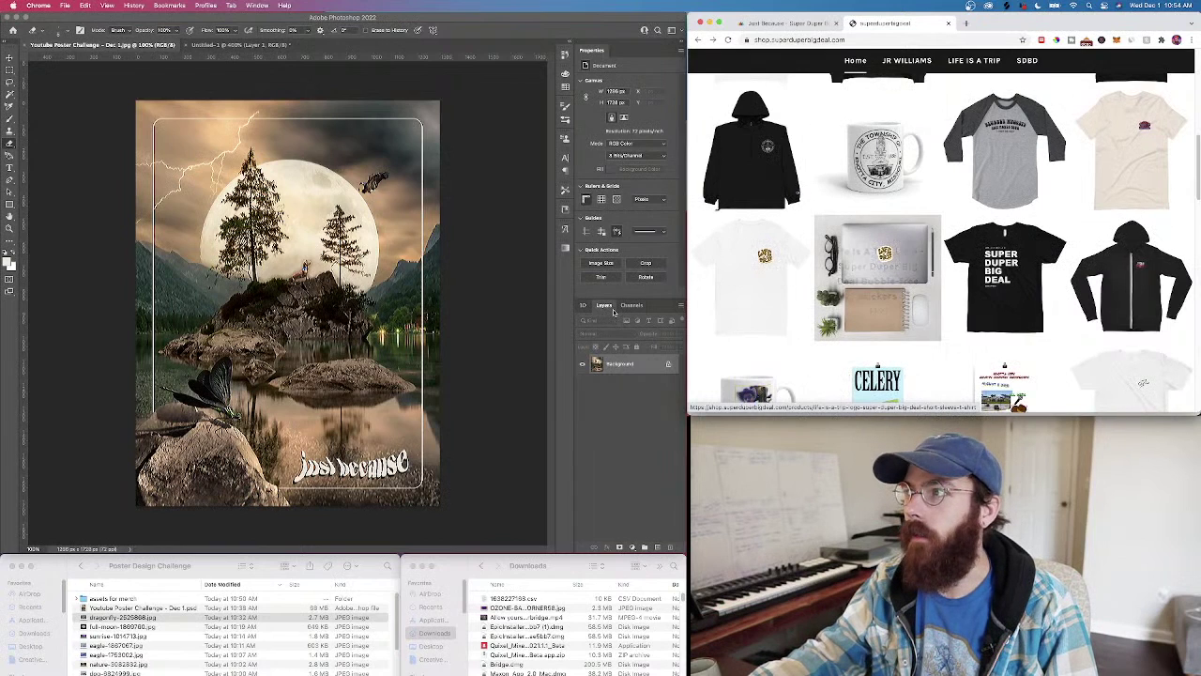
In Photoshop, close the Untitled-1 document without saving, and undo the flattening to restore the poster's layers
{"action": "left_click", "coordinate": [186, 46]}
{"action": "left_click", "coordinate": [185, 46]}
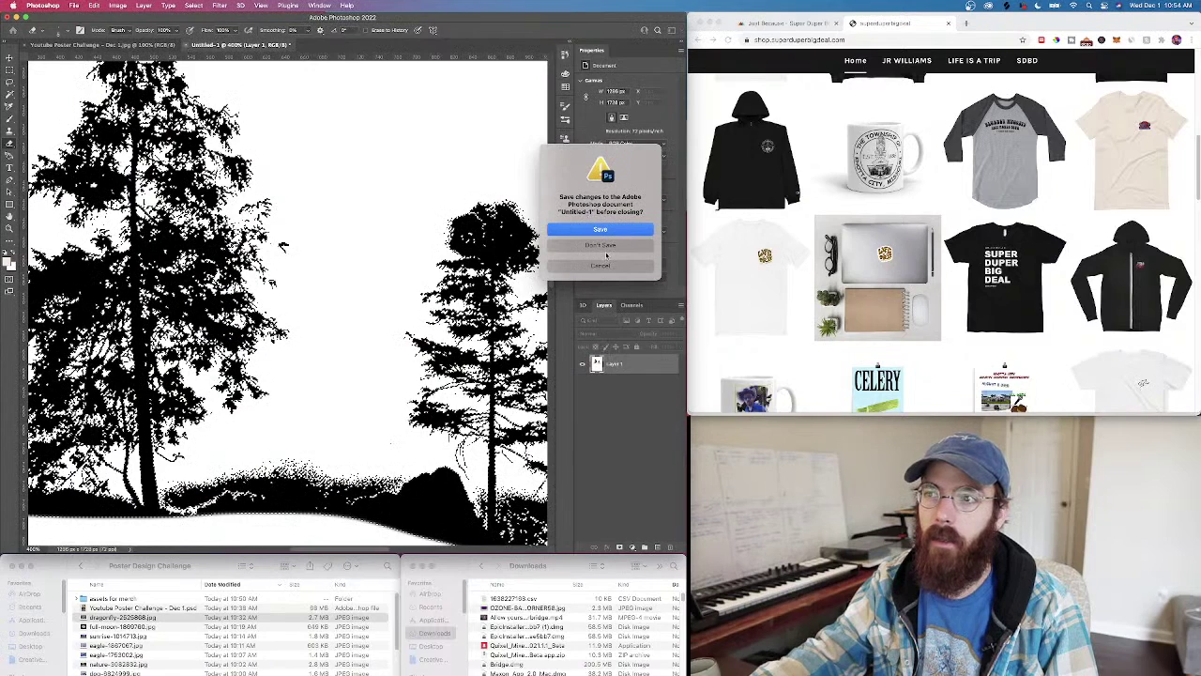
{"action": "left_click", "coordinate": [605, 246]}
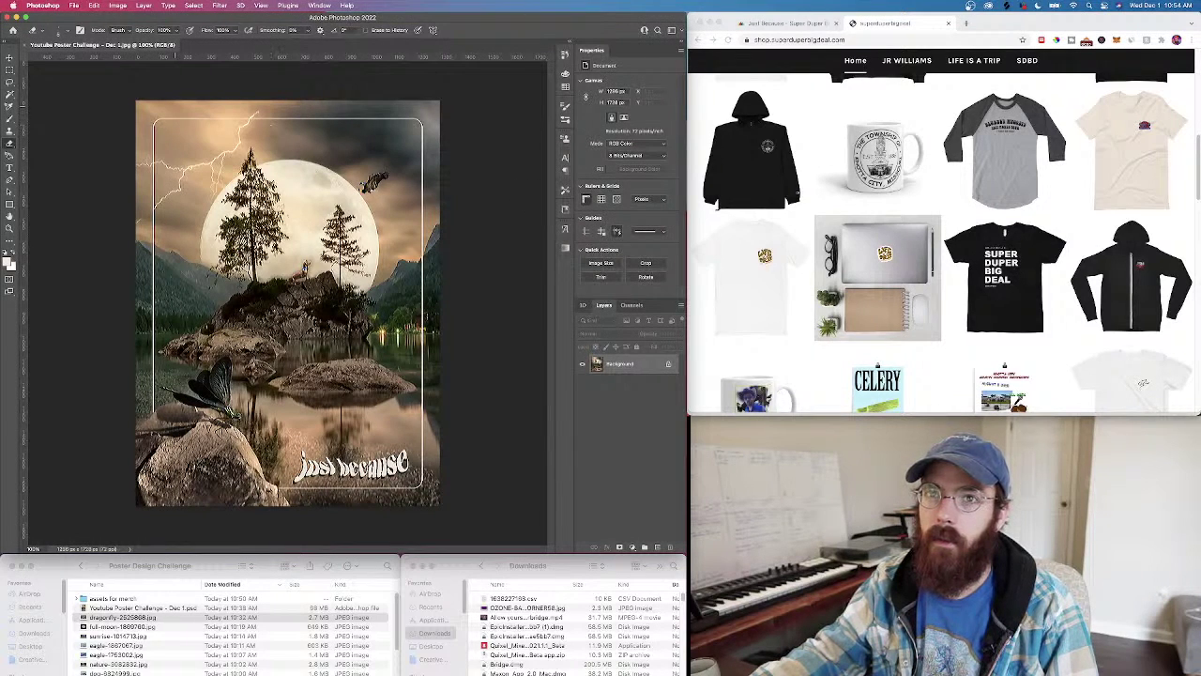
{"action": "left_click", "coordinate": [74, 5]}
{"action": "left_click", "coordinate": [614, 389]}
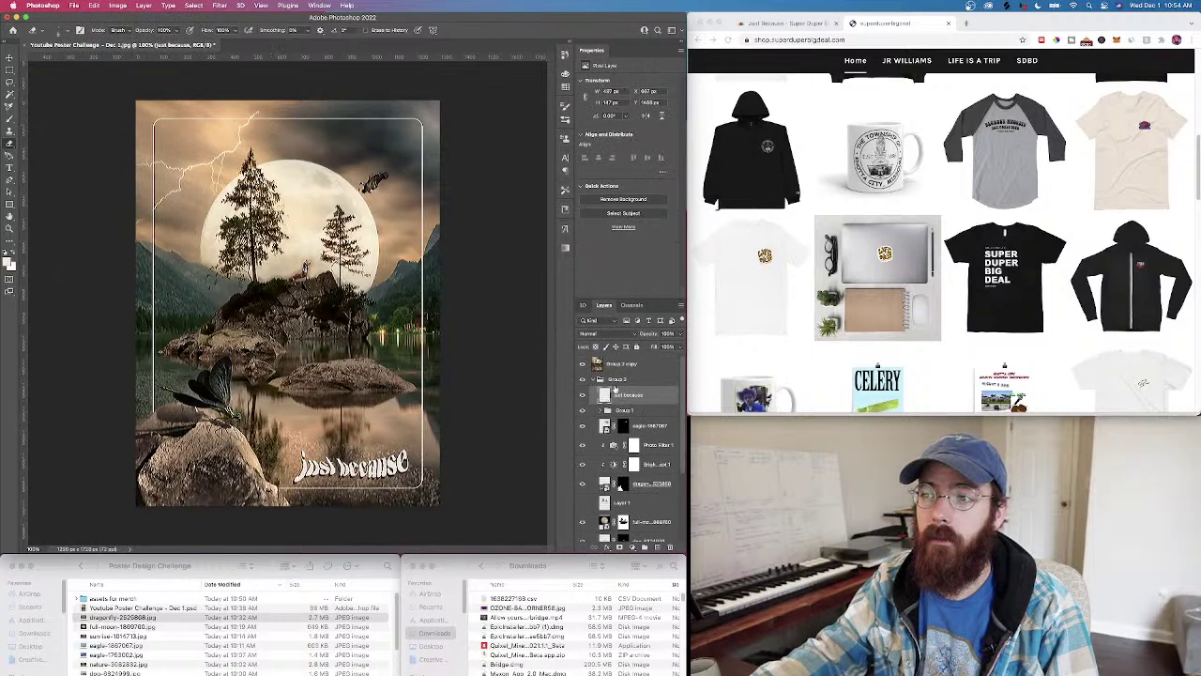
Save the layered poster in Photoshop format to the Poster Design Challenge folder, replacing Youtube Poster Challenge - Dec 1.psd, and close it
{"action": "left_click", "coordinate": [74, 5]}
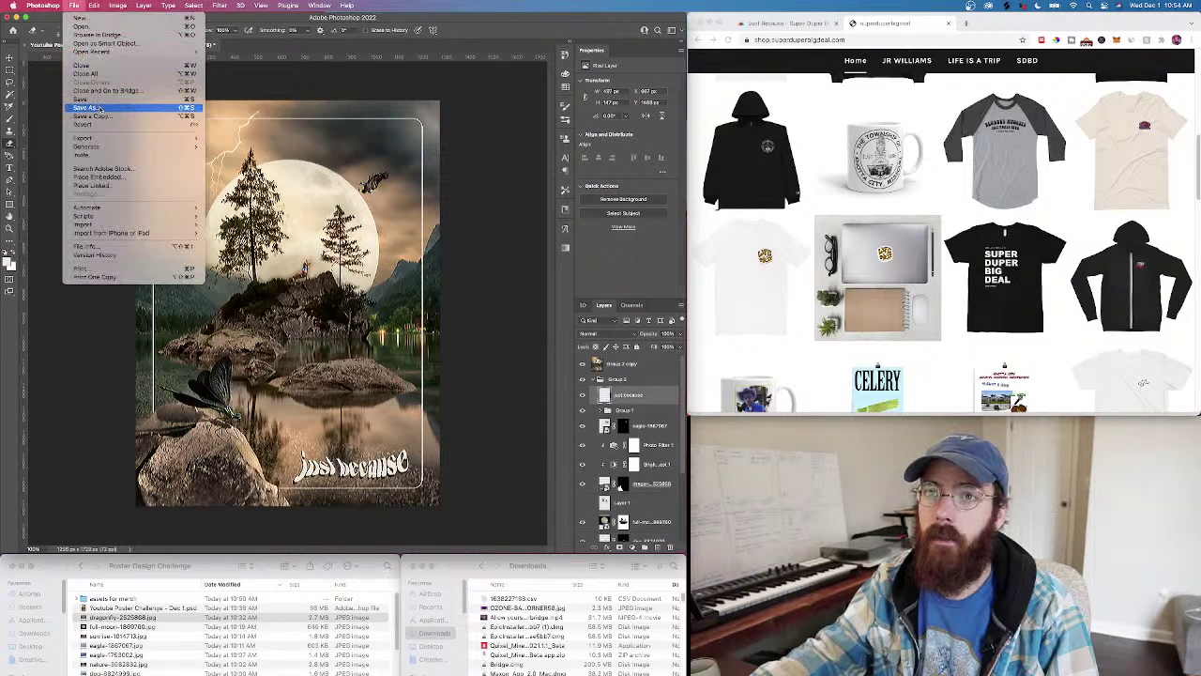
{"action": "left_click", "coordinate": [89, 108]}
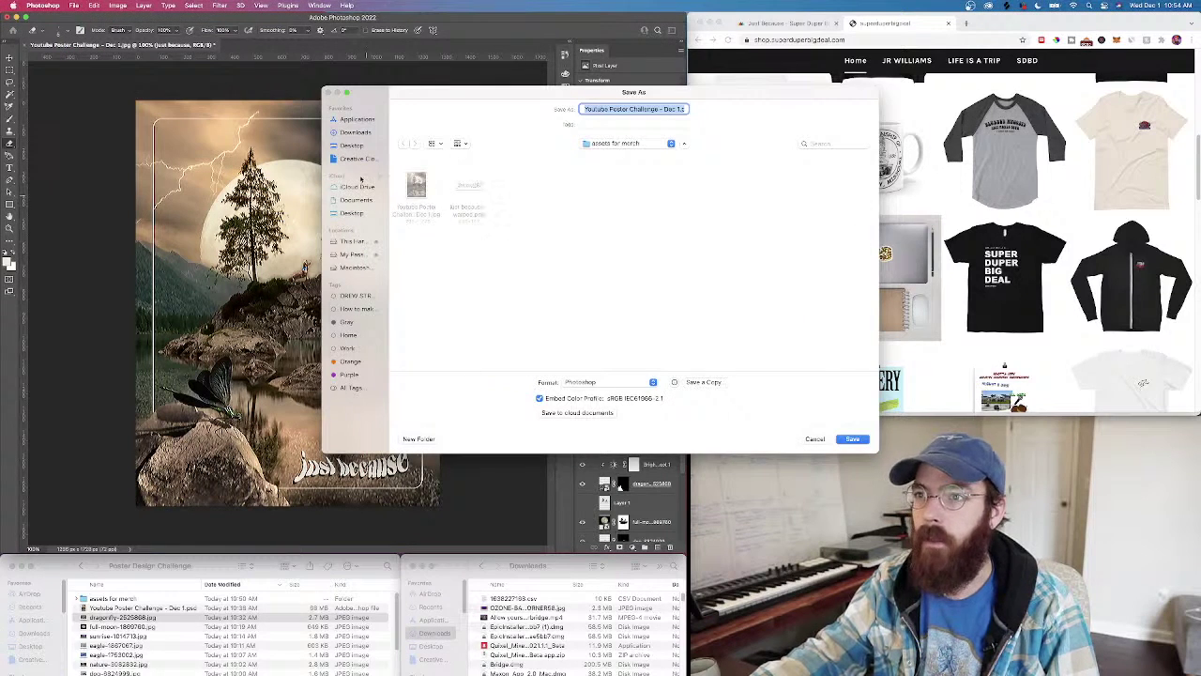
{"action": "left_click", "coordinate": [623, 144]}
{"action": "left_click", "coordinate": [623, 159]}
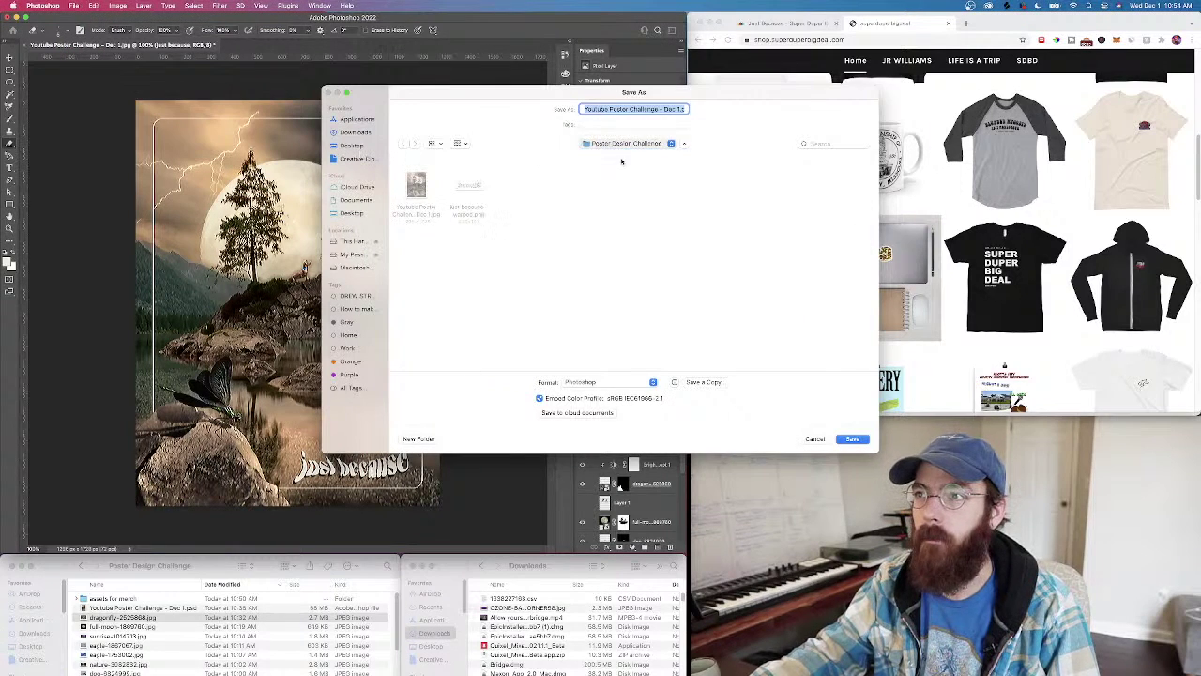
{"action": "left_click", "coordinate": [852, 439]}
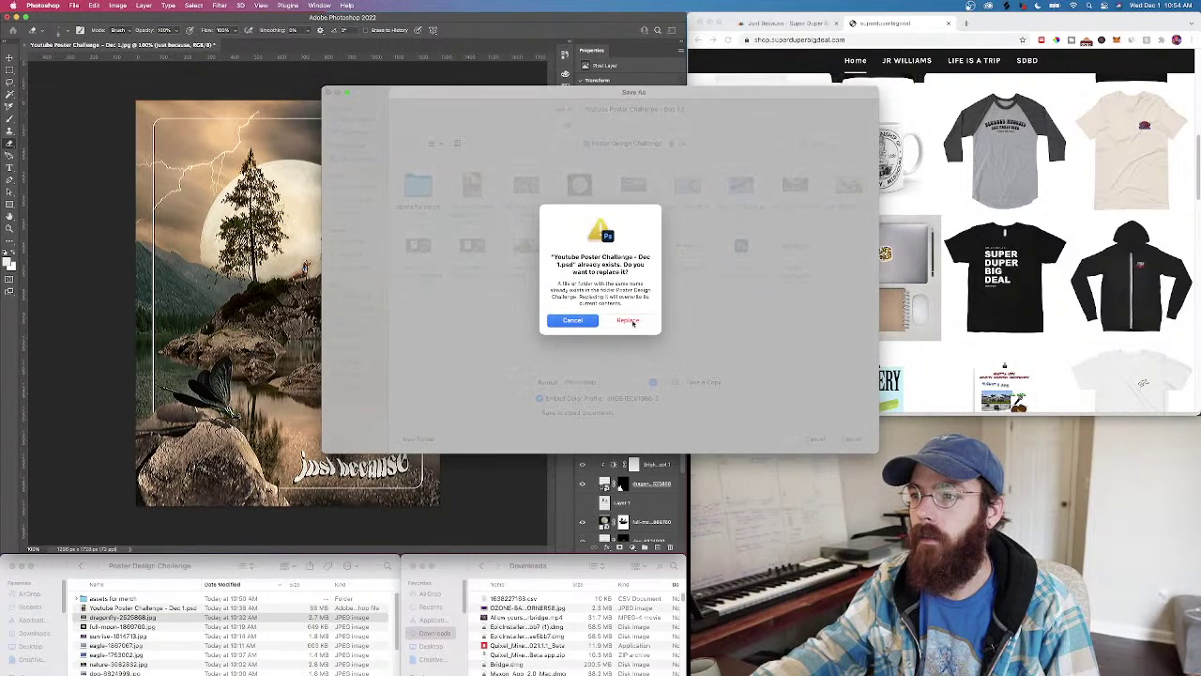
{"action": "left_click", "coordinate": [633, 320]}
{"action": "left_click", "coordinate": [722, 387]}
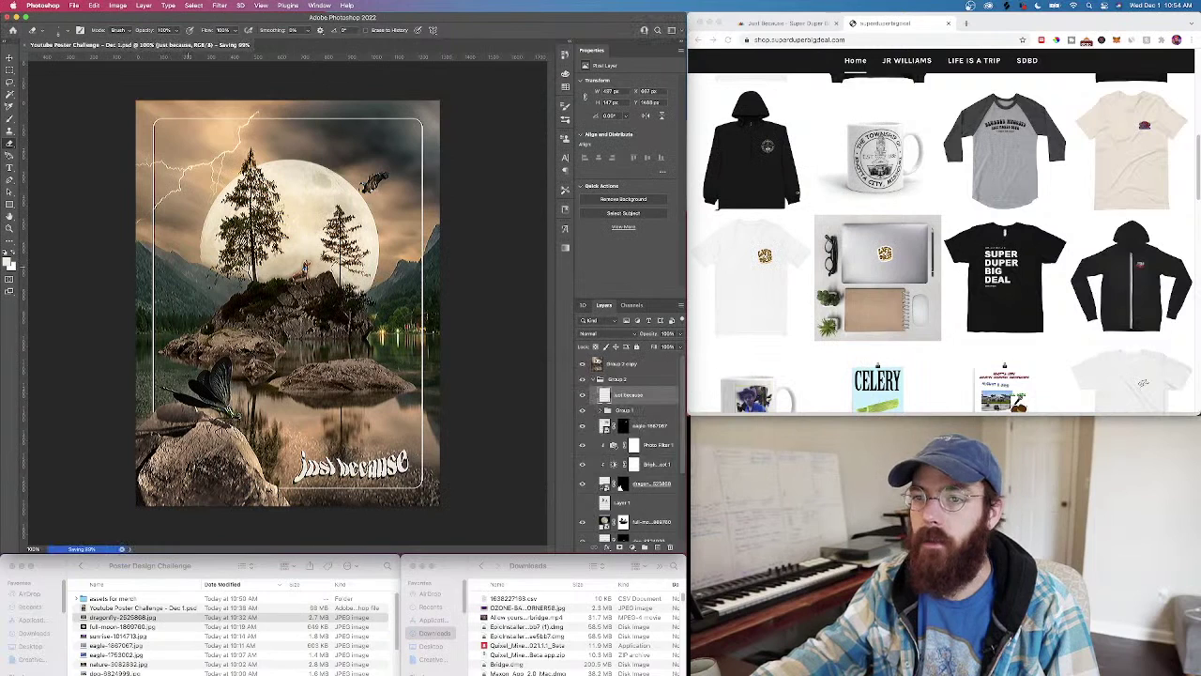
{"action": "left_click", "coordinate": [25, 45]}
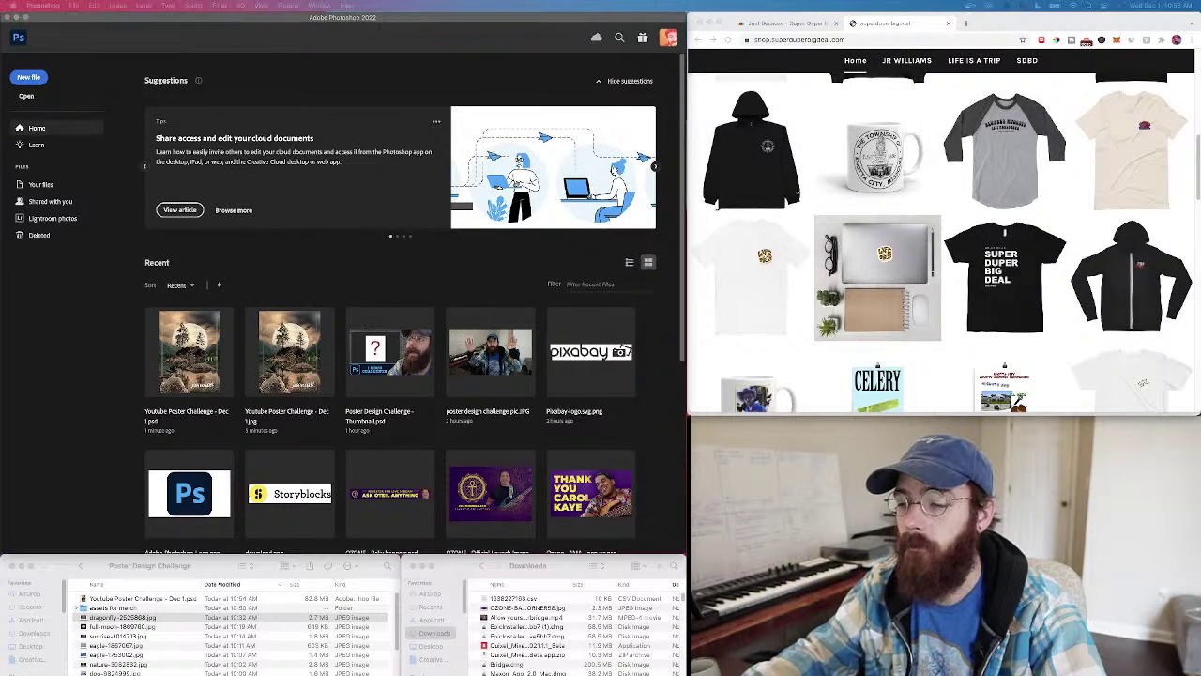
Switch to the Just Because sweatshirt in Printful, open its Shopify store page and look over the listing
{"action": "scroll", "coordinate": [942, 242], "scroll_direction": "down", "scroll_amount": 4}
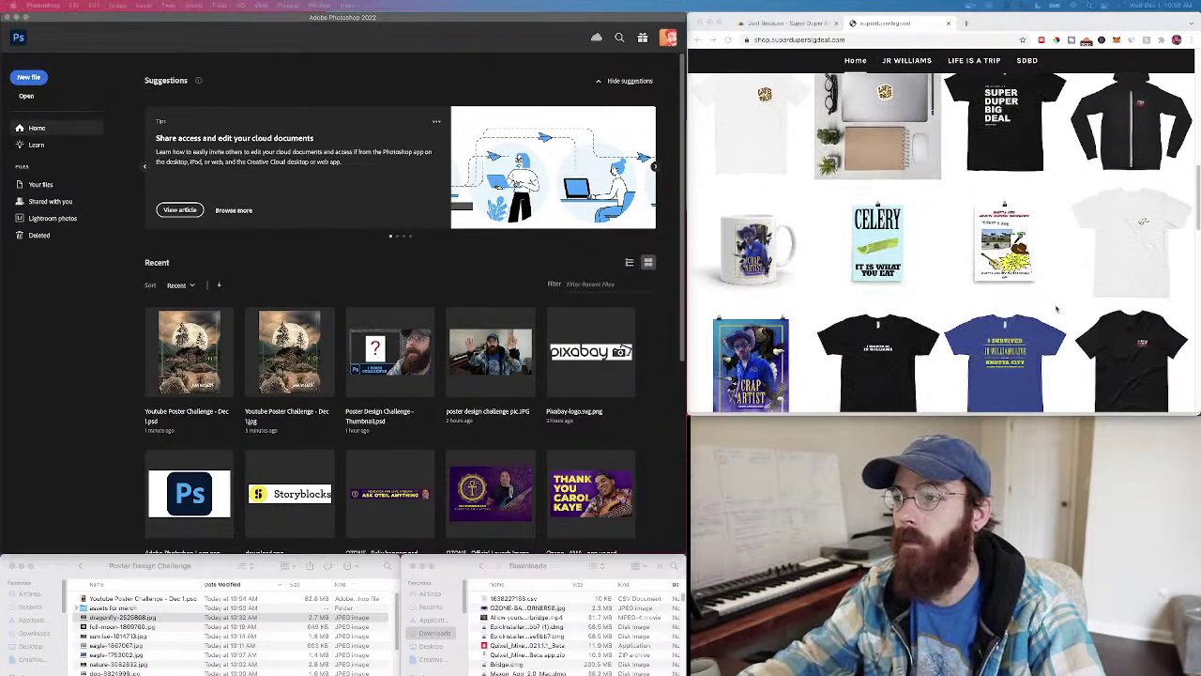
{"action": "scroll", "coordinate": [942, 242], "scroll_direction": "up", "scroll_amount": 7}
{"action": "left_click", "coordinate": [797, 22]}
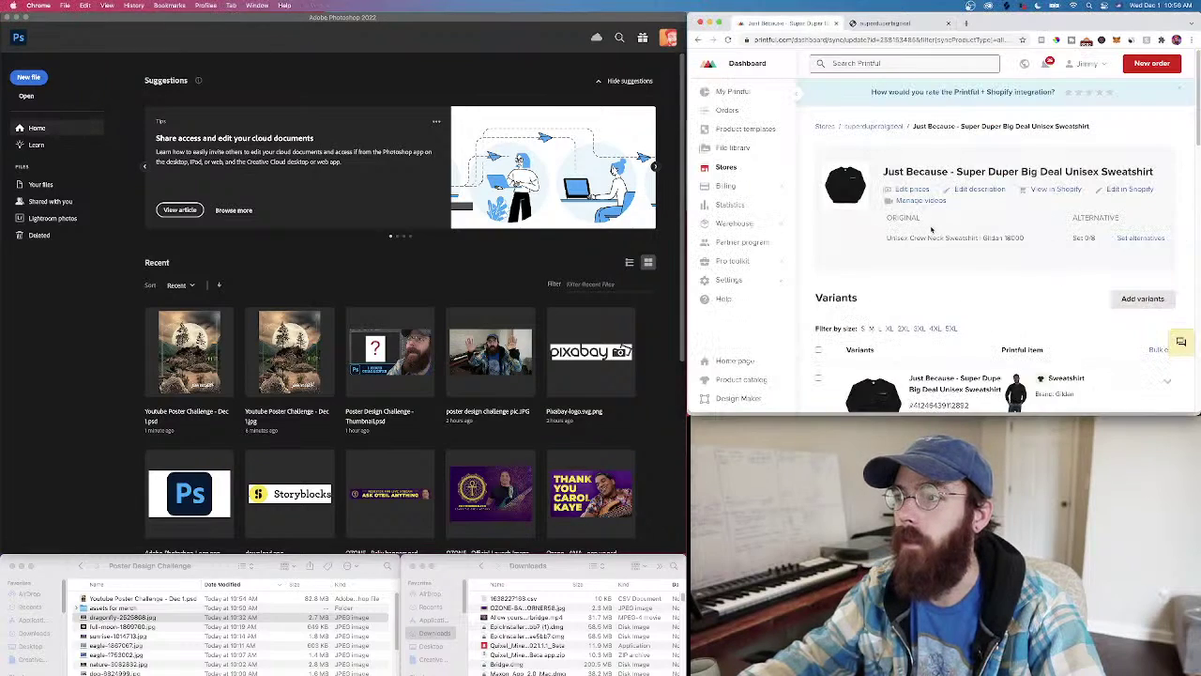
{"action": "left_click", "coordinate": [1055, 190]}
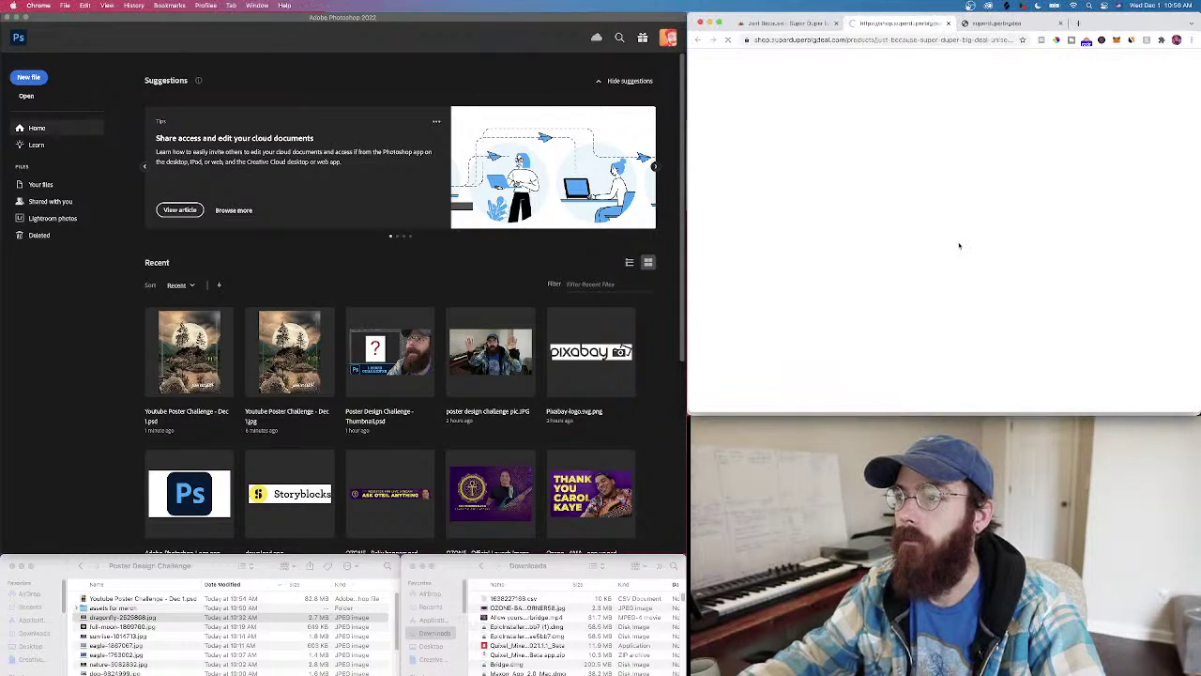
{"action": "scroll", "coordinate": [959, 246], "scroll_direction": "down", "scroll_amount": 2}
{"action": "scroll", "coordinate": [959, 246], "scroll_direction": "down", "scroll_amount": 3}
{"action": "scroll", "coordinate": [1014, 338], "scroll_direction": "up", "scroll_amount": 5}
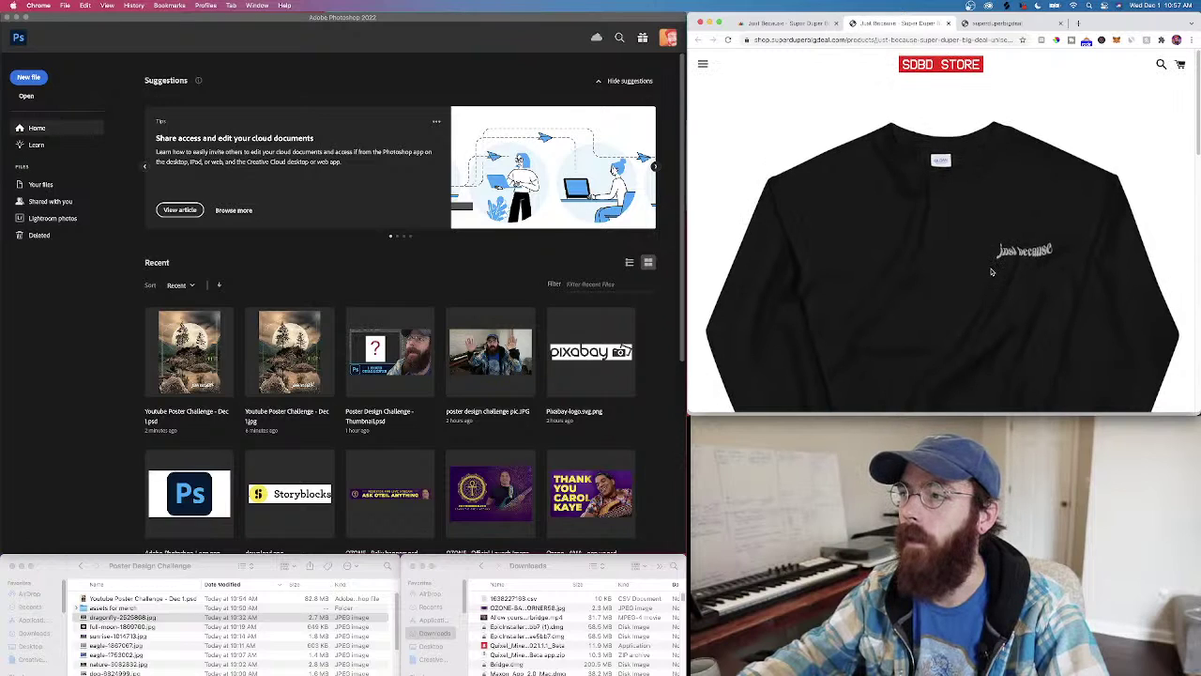
Look over the storefront home page's product grid and banner, and return to the Just Because sweatshirt's store page
{"action": "left_click", "coordinate": [989, 28]}
{"action": "scroll", "coordinate": [1046, 290], "scroll_direction": "down", "scroll_amount": 3}
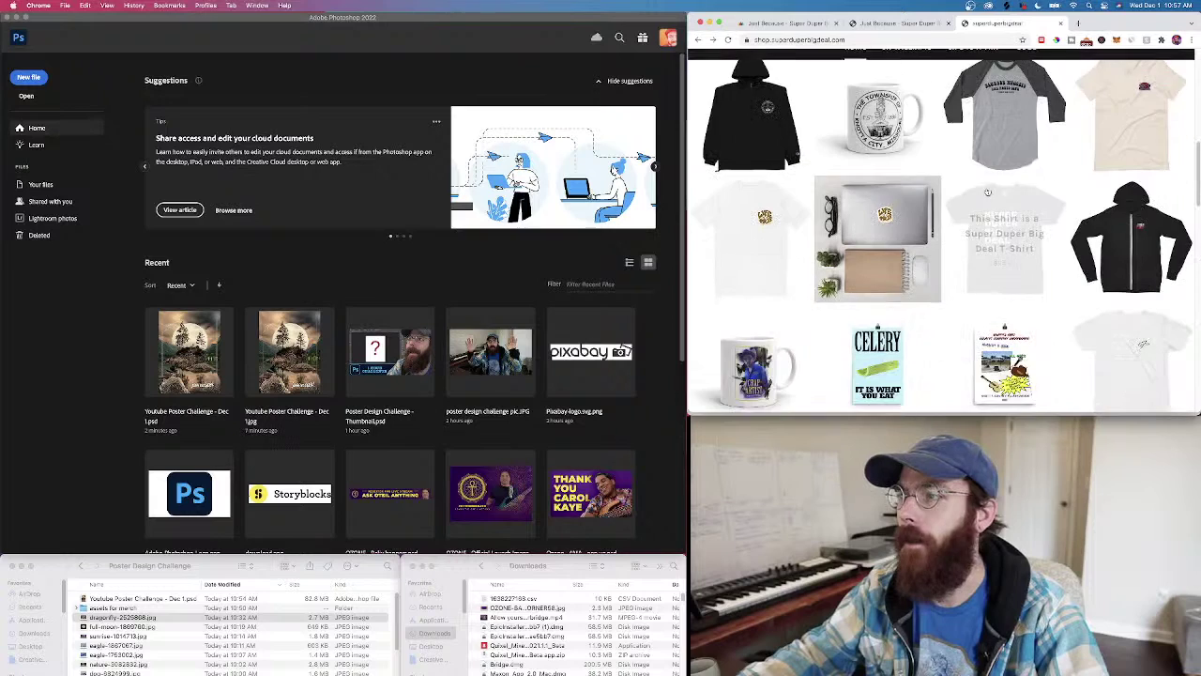
{"action": "scroll", "coordinate": [1046, 291], "scroll_direction": "up", "scroll_amount": 10}
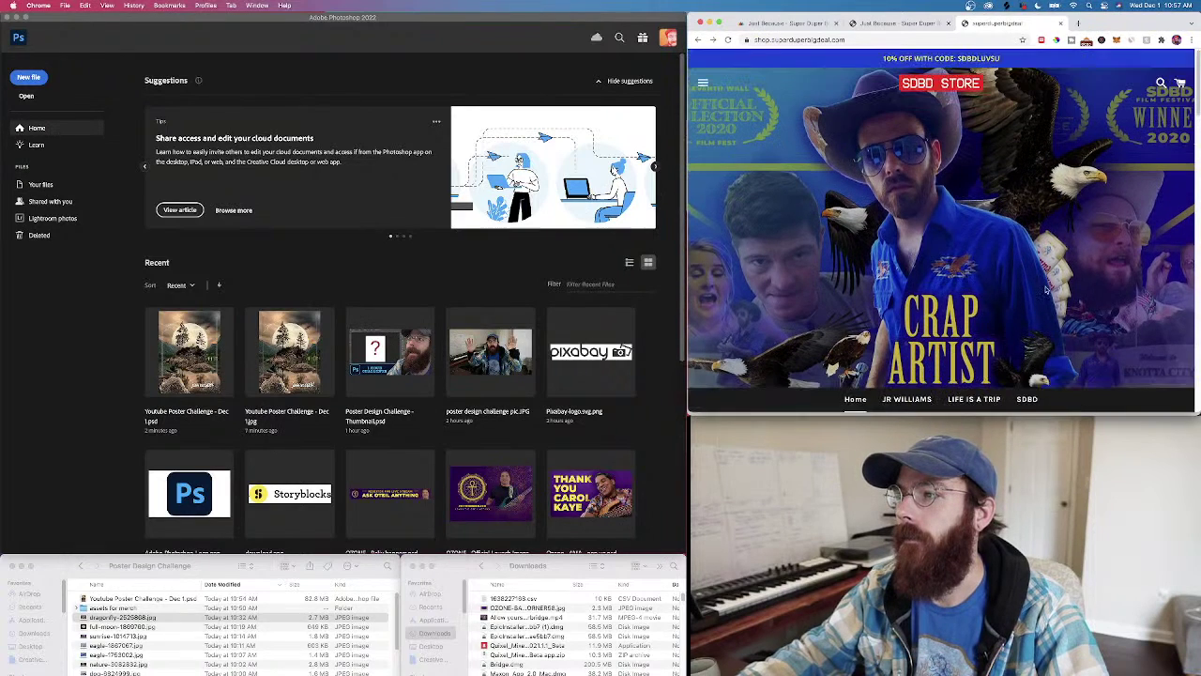
{"action": "left_click", "coordinate": [931, 25]}
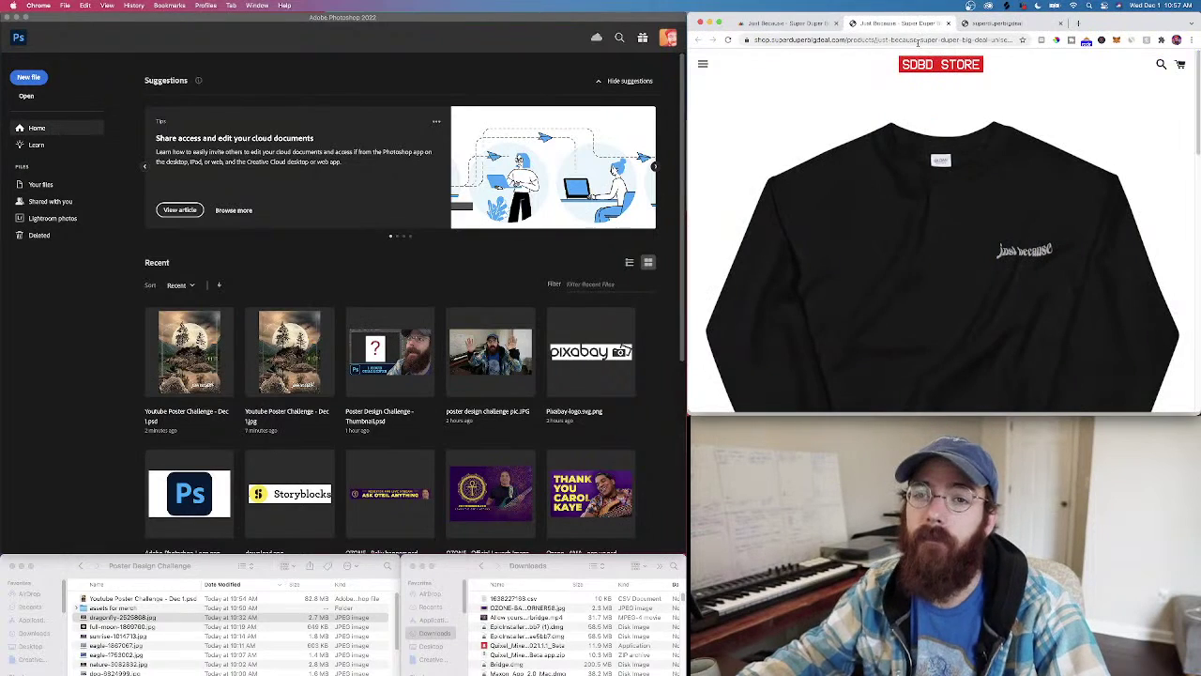